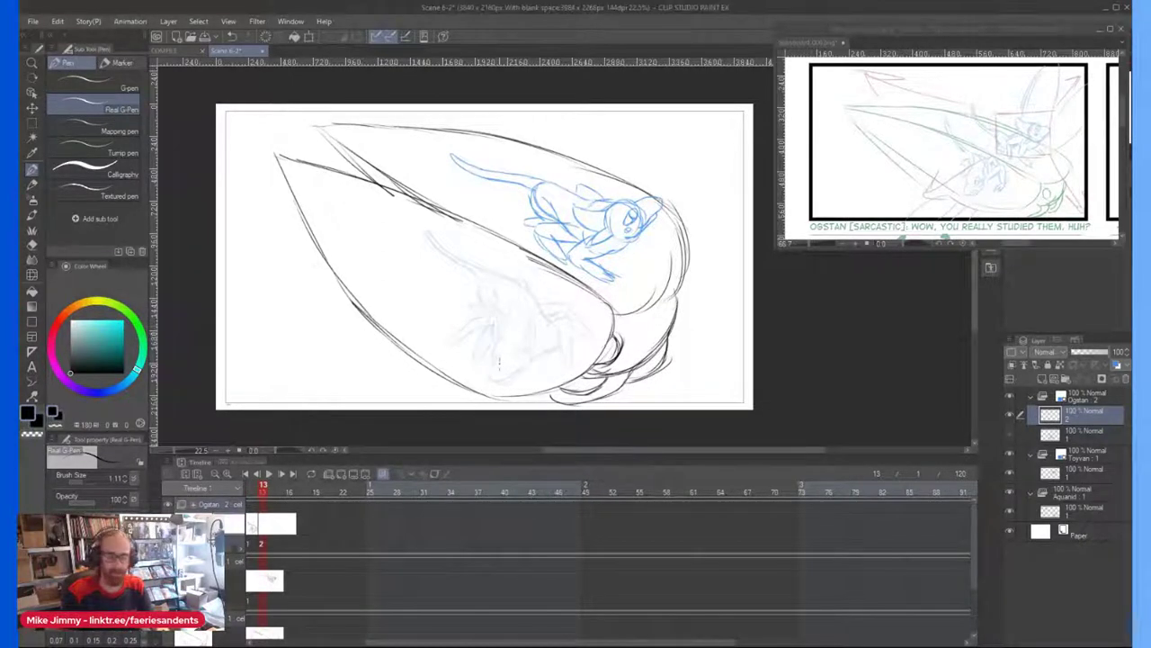
Step: Switch to the Pencil for cel 2 and set its brush size to 1.71
key(p)
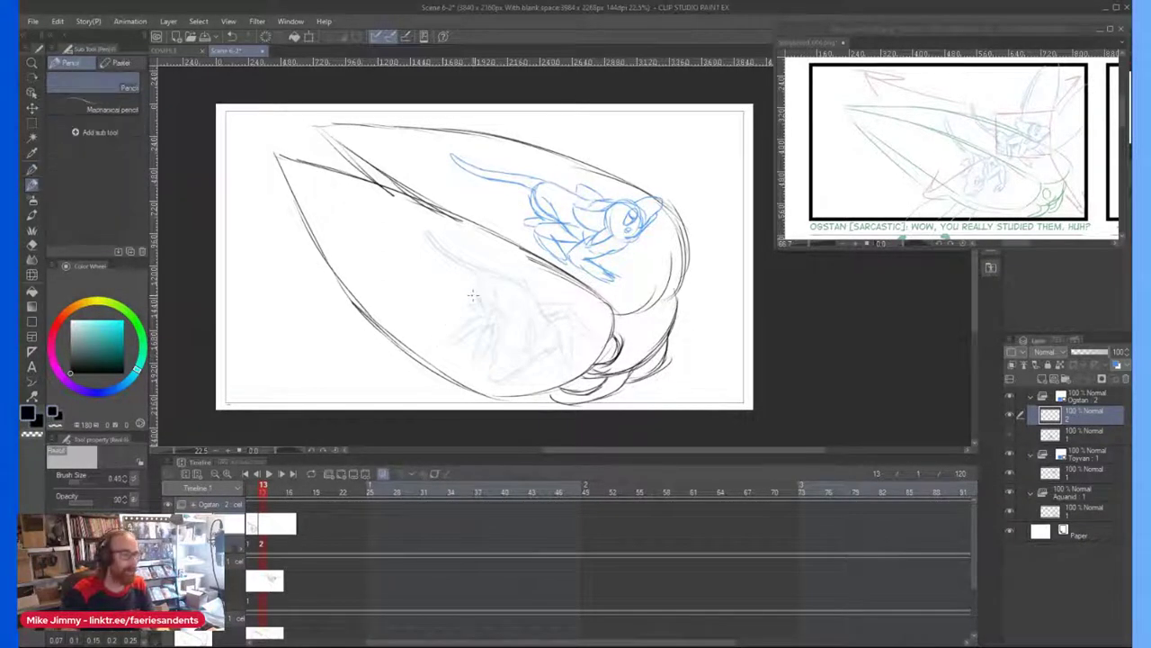
scroll(486, 355, up, 2)
scroll(490, 360, up, 4)
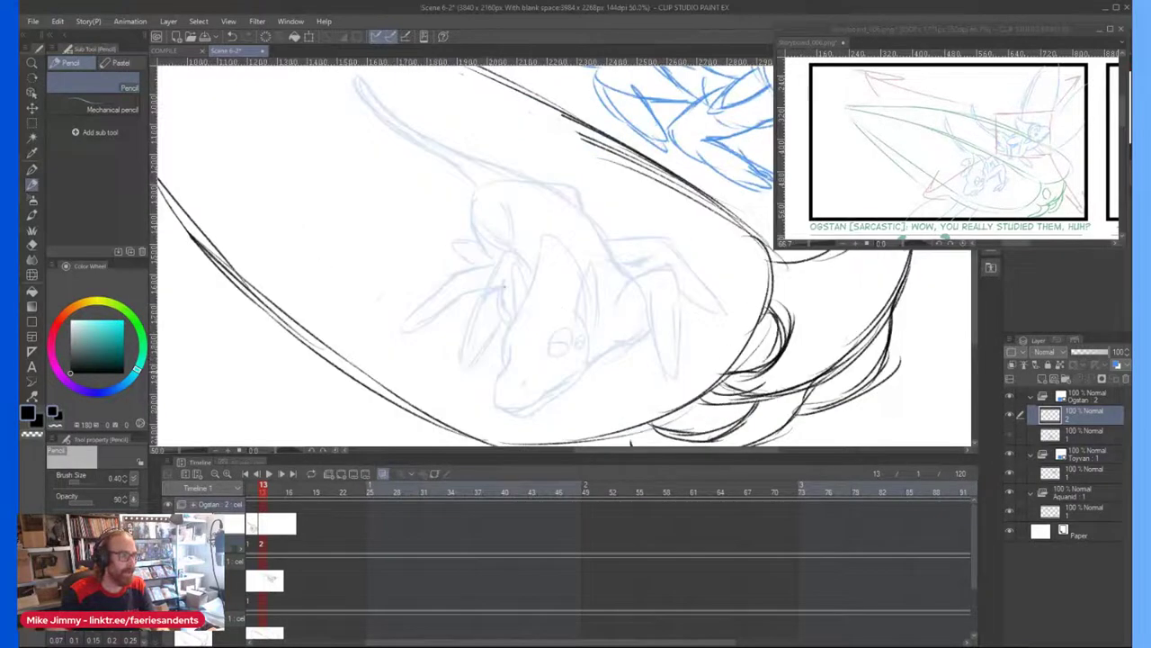
drag(73, 484, 86, 484)
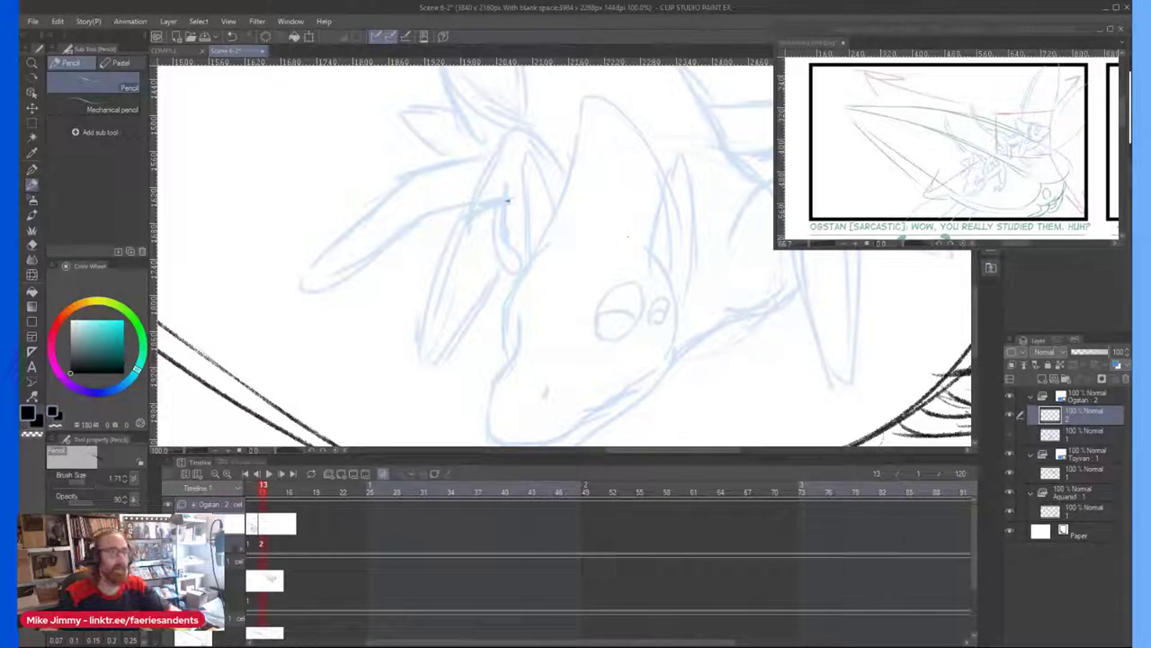
Step: Trace the creature's forehead and swept-back crest, the near ear and the large eye over the faint sketch
mouse_move(503, 349)
mouse_down()
mouse_move(556, 193)
mouse_move(569, 137)
mouse_move(560, 119)
mouse_move(627, 151)
mouse_move(662, 229)
mouse_up()
mouse_move(614, 126)
mouse_down()
mouse_move(659, 235)
mouse_move(688, 161)
mouse_move(693, 214)
mouse_move(674, 299)
mouse_up()
mouse_move(689, 250)
mouse_down()
mouse_move(628, 319)
mouse_move(631, 307)
mouse_move(599, 319)
mouse_move(604, 353)
mouse_up()
scroll(585, 309, down, 2)
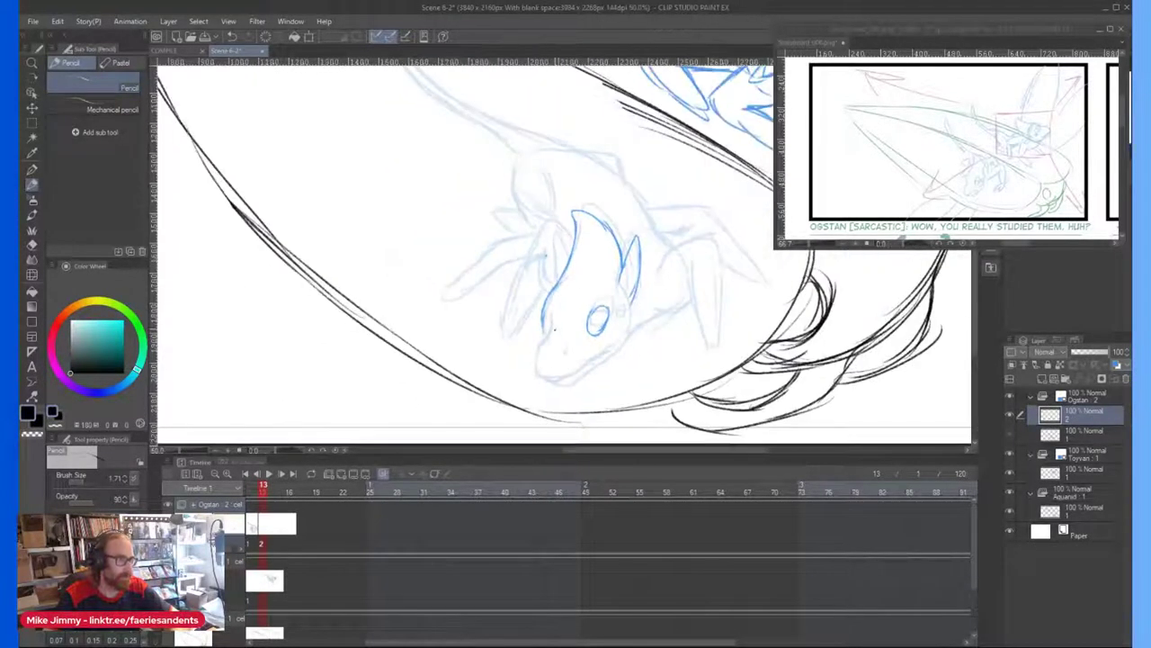
Step: Draw the creature's snout, mouth and lower jaw, closing the jawline up towards the cheek
scroll(551, 342, up, 2)
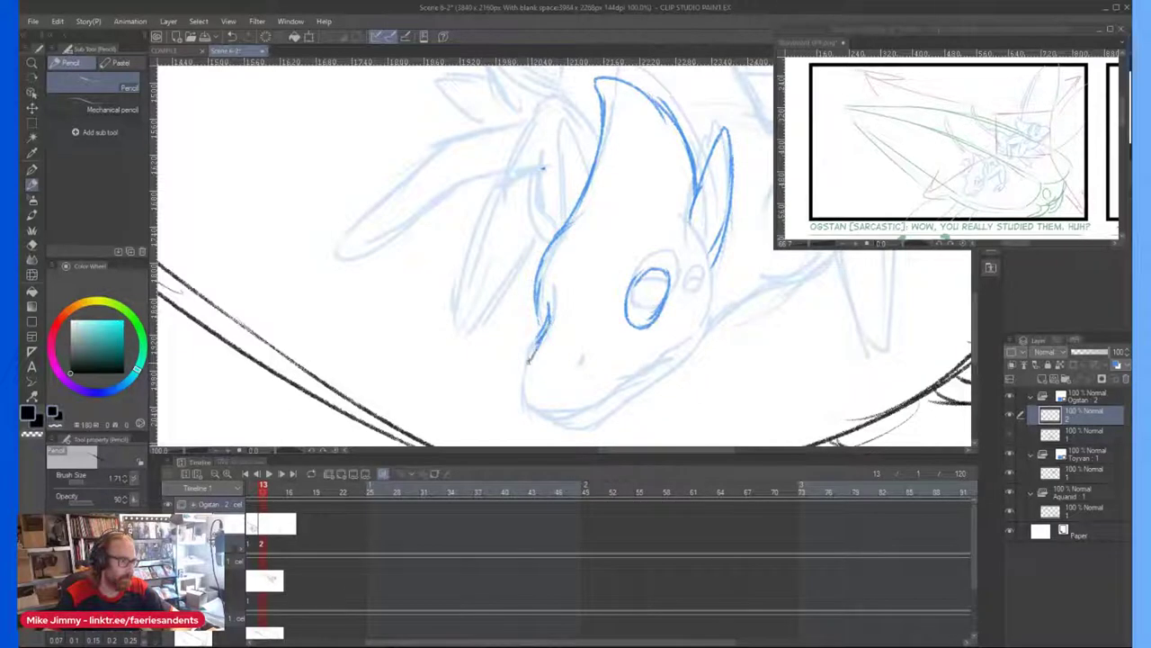
mouse_move(529, 390)
mouse_down()
mouse_move(566, 430)
mouse_move(612, 385)
mouse_move(601, 397)
mouse_move(661, 374)
mouse_move(590, 430)
mouse_move(613, 429)
mouse_move(602, 436)
mouse_move(696, 365)
mouse_up()
drag(703, 320, 691, 370)
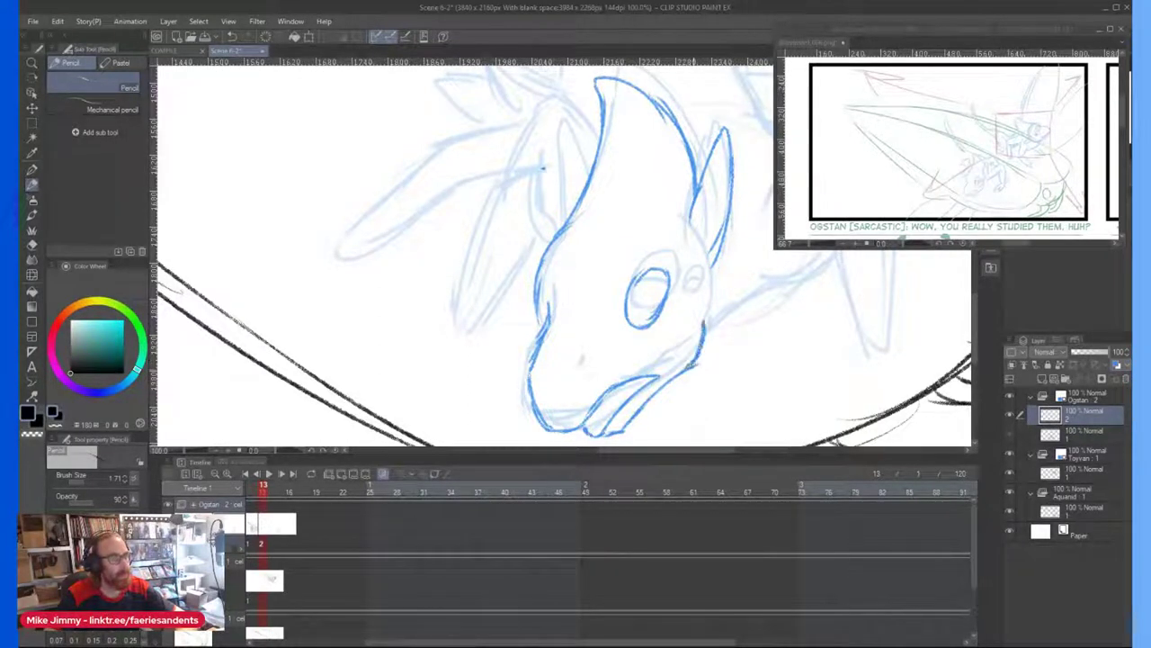
Step: Draw the small second eye, add curved lid lines inside both eyes, and mark the nostril on the snout
scroll(678, 290, up, 1)
mouse_move(678, 289)
mouse_down()
mouse_move(710, 274)
mouse_move(697, 266)
mouse_move(688, 304)
mouse_move(706, 289)
mouse_up()
drag(604, 325, 644, 305)
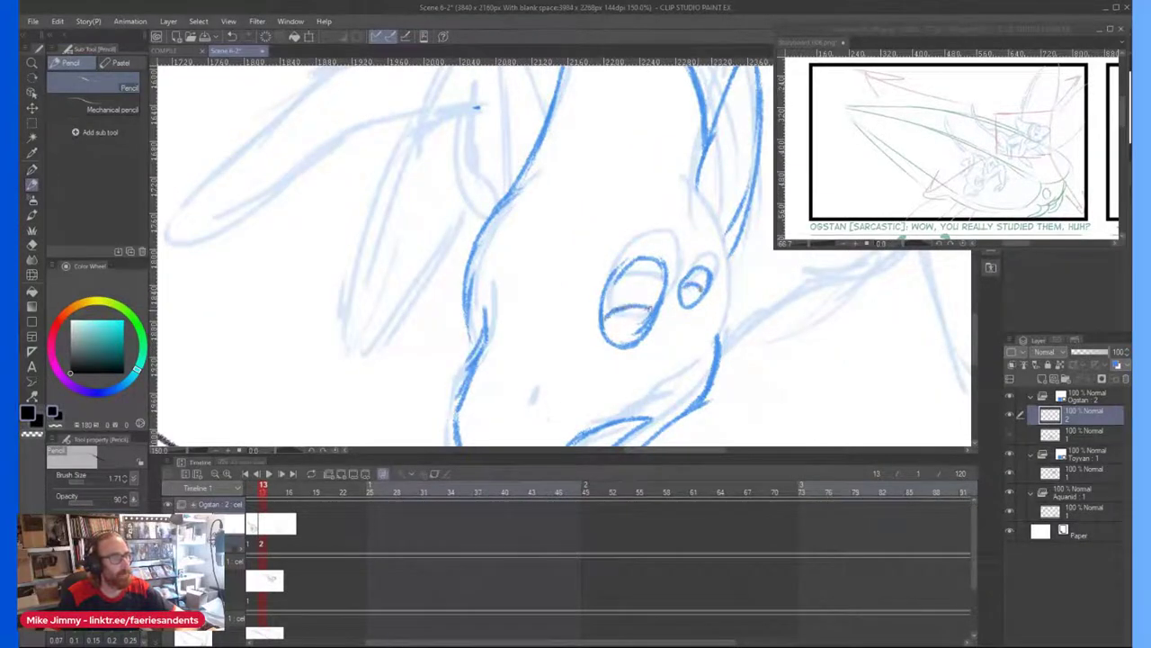
mouse_move(465, 302)
mouse_down()
mouse_move(479, 354)
mouse_move(456, 424)
mouse_up()
drag(530, 404, 524, 423)
scroll(548, 359, down, 1)
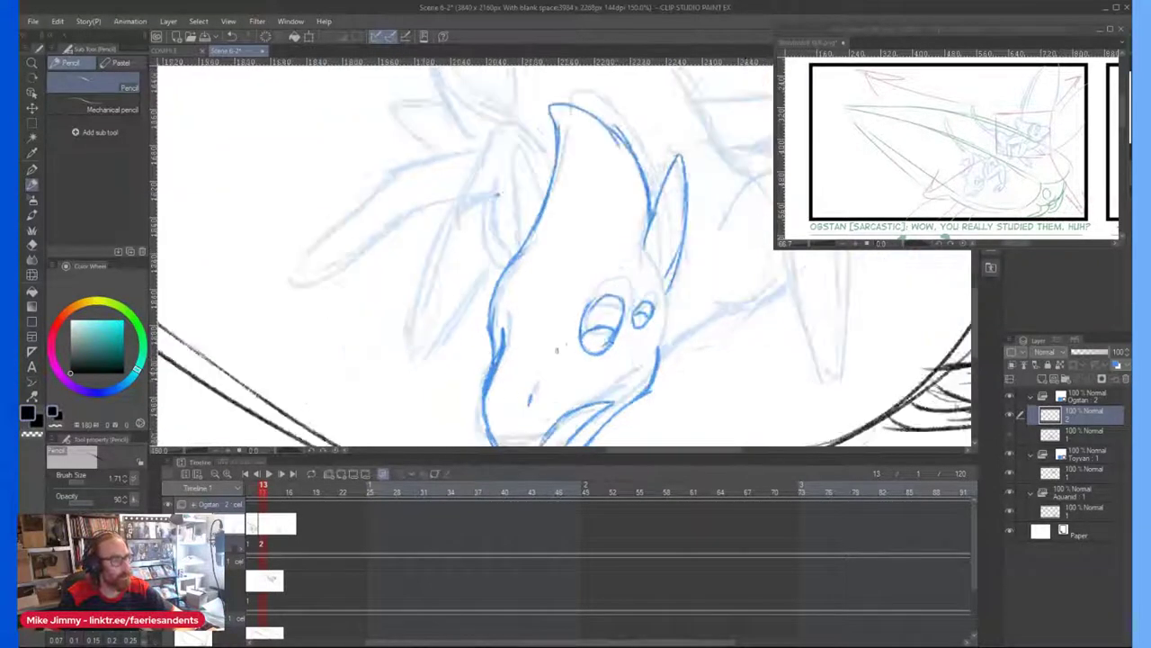
Step: Draw the narrow second ear on the other side of the creature's crest
scroll(589, 333, down, 1)
scroll(571, 234, up, 2)
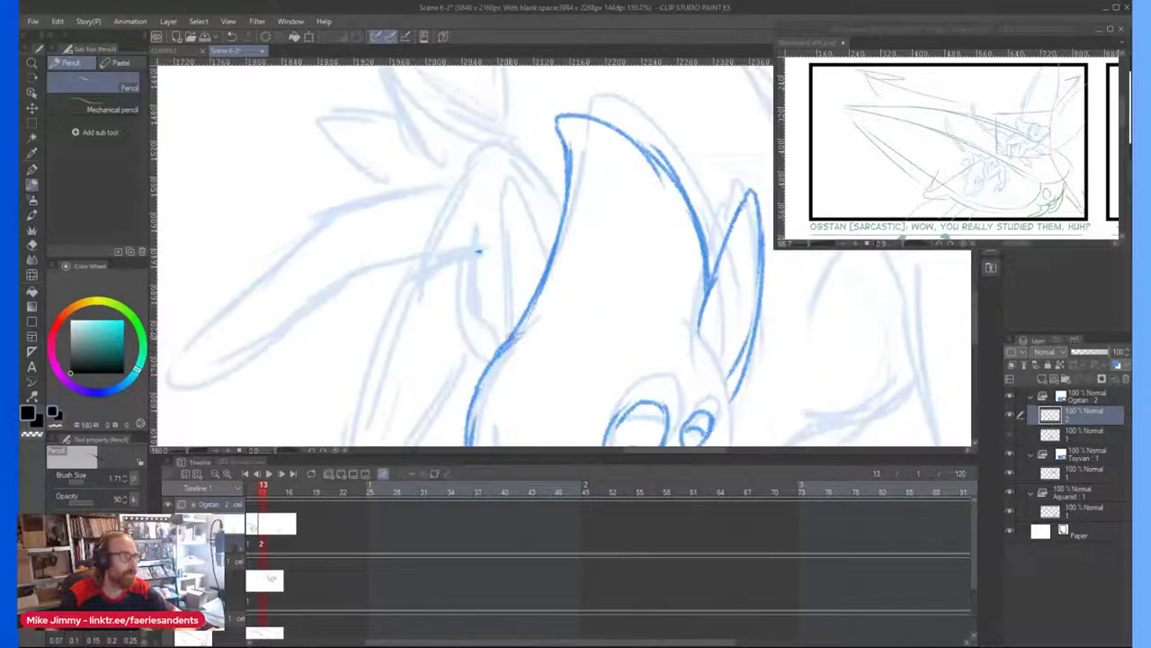
mouse_move(508, 338)
mouse_down()
mouse_move(509, 211)
mouse_move(539, 286)
mouse_up()
drag(529, 214, 542, 296)
drag(531, 246, 539, 286)
scroll(538, 226, down, 2)
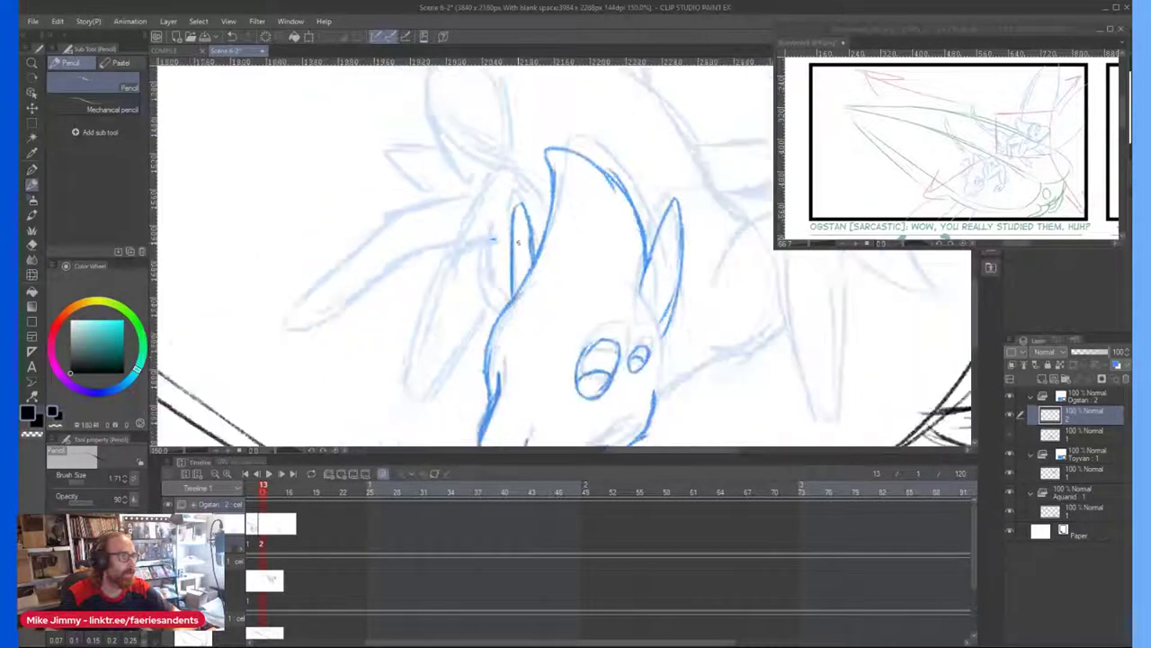
Step: Draw the neck line behind the jaw and the curved shoulder contour leading into the nearer front leg
scroll(644, 305, up, 2)
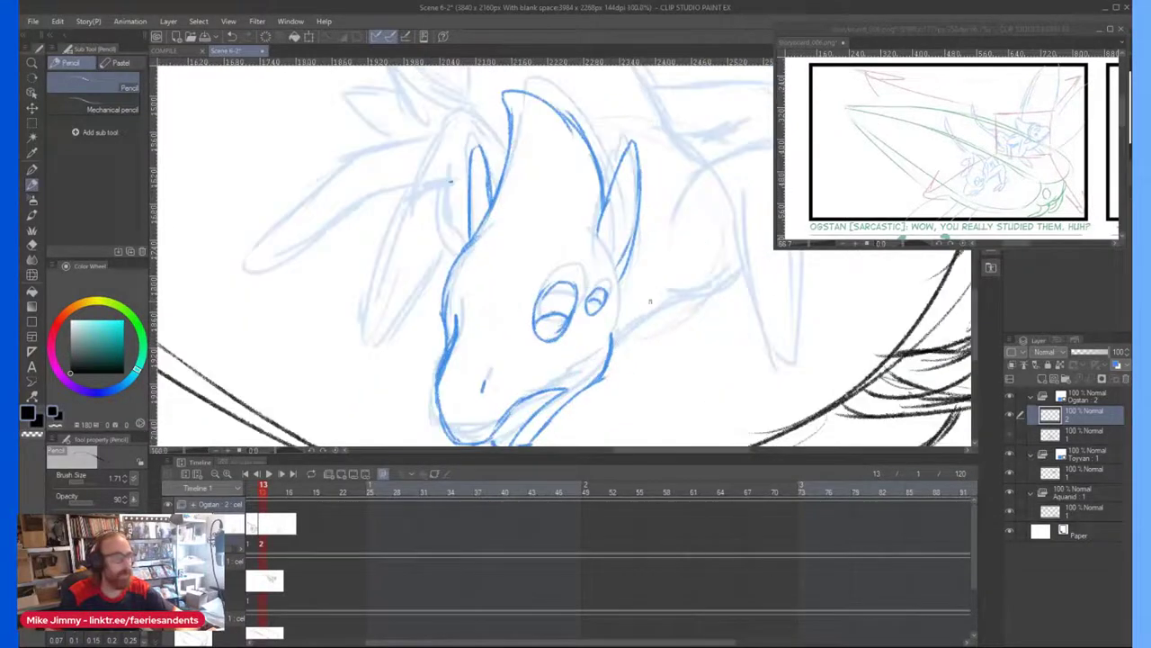
drag(663, 300, 615, 341)
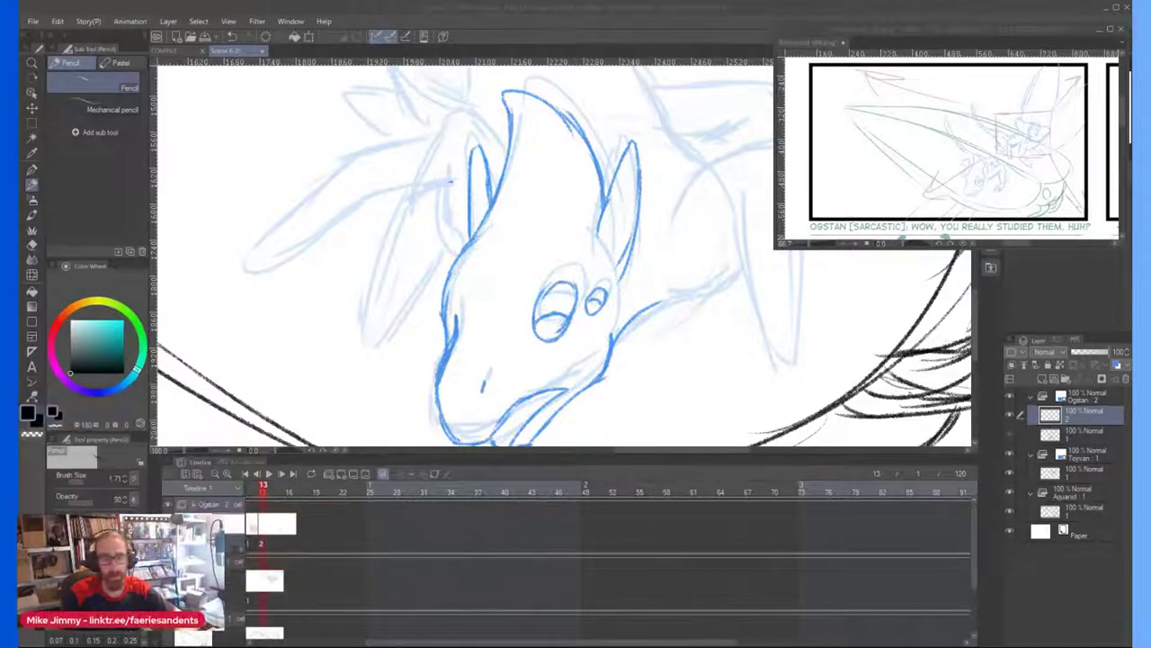
drag(674, 218, 652, 238)
scroll(667, 218, down, 1)
scroll(698, 195, up, 1)
mouse_move(719, 187)
mouse_down()
mouse_move(643, 214)
mouse_move(626, 252)
mouse_up()
drag(724, 185, 744, 195)
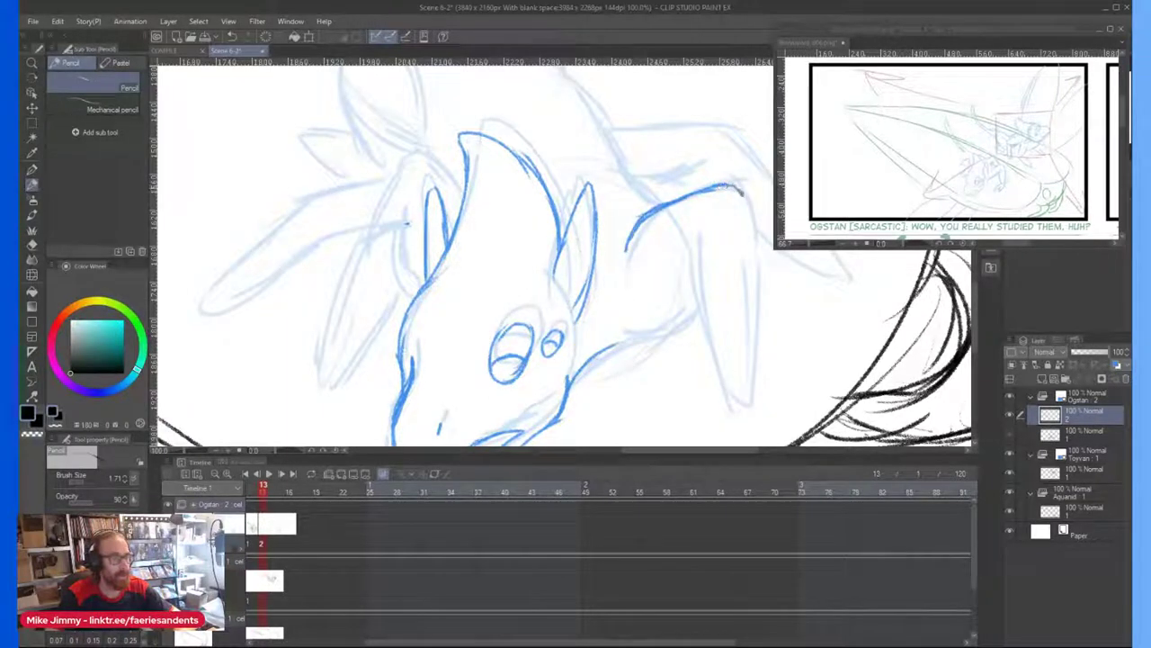
Step: Draw the lower part of the nearer front leg down to its tip and connect the chest line to it
drag(700, 232, 723, 387)
drag(746, 206, 756, 349)
drag(754, 270, 754, 389)
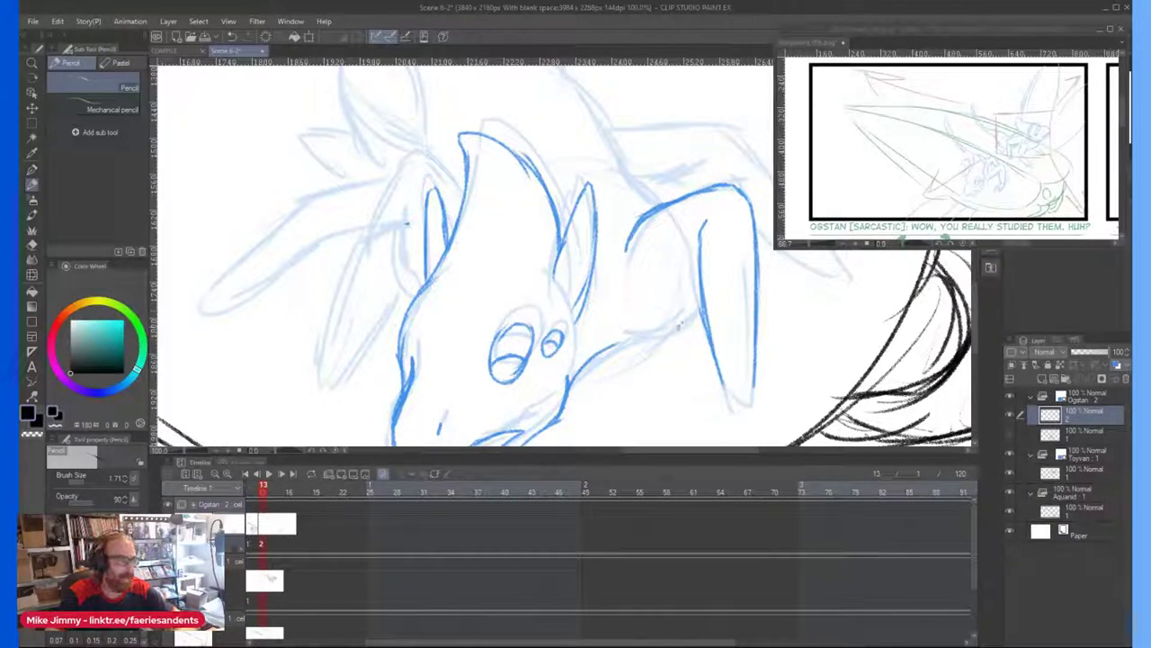
mouse_move(701, 303)
mouse_down()
mouse_move(617, 322)
mouse_move(609, 343)
mouse_up()
drag(660, 316, 628, 333)
scroll(658, 310, down, 2)
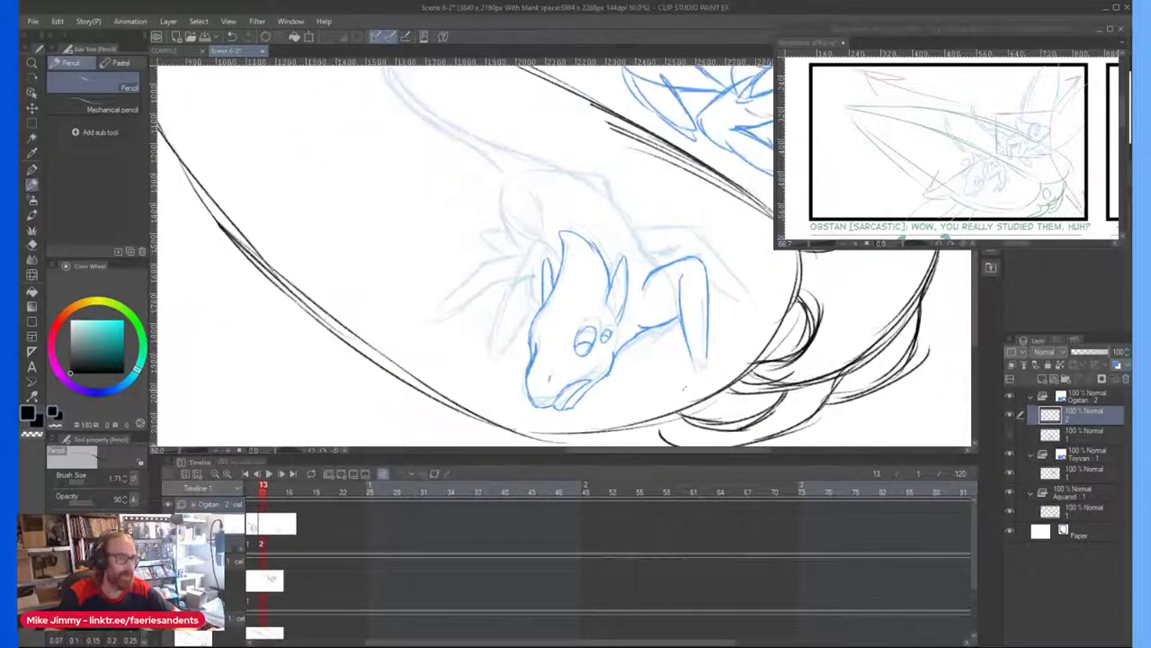
scroll(707, 334, up, 2)
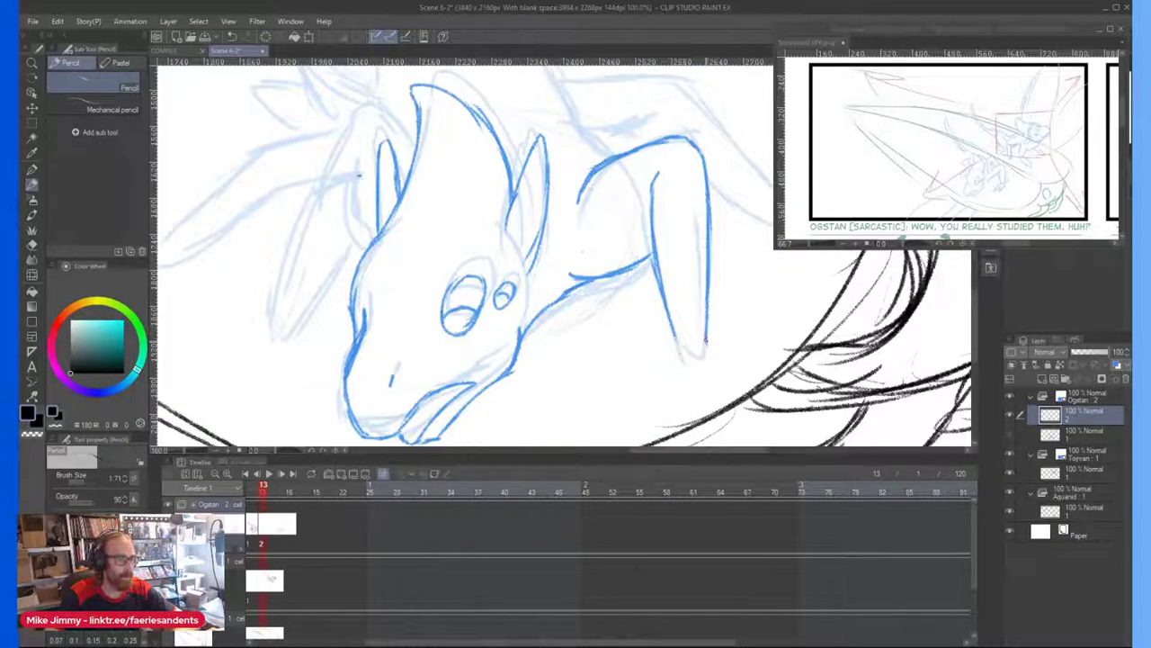
scroll(658, 211, down, 2)
scroll(634, 205, up, 2)
drag(631, 204, 642, 213)
scroll(602, 169, down, 5)
Step: Outline the bent leg behind the nearer front leg, including its underside and pointed tip
scroll(594, 171, up, 5)
mouse_move(589, 164)
mouse_down()
mouse_move(689, 146)
mouse_move(729, 190)
mouse_up()
drag(700, 149, 761, 245)
drag(730, 189, 788, 306)
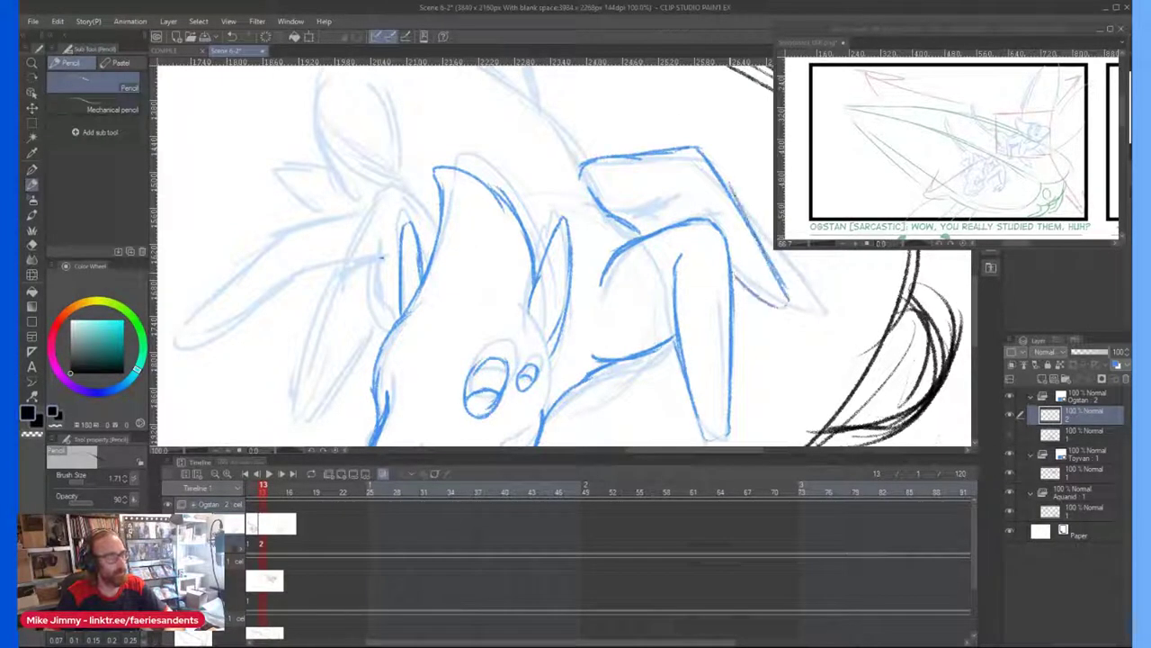
drag(638, 222, 682, 211)
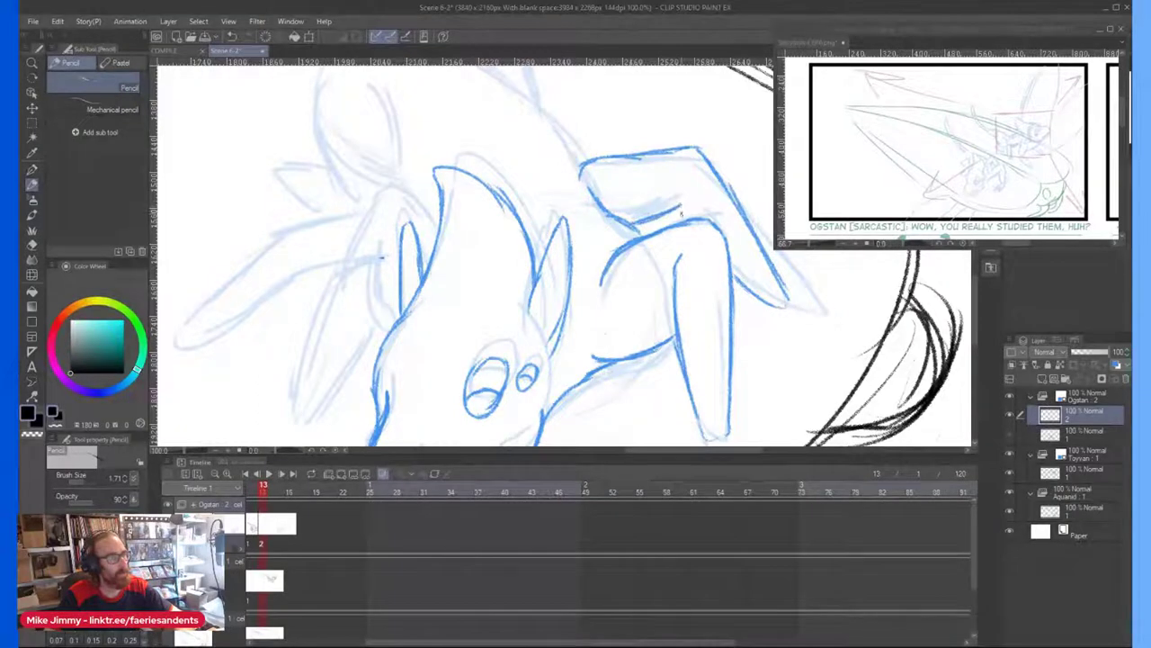
scroll(584, 221, down, 3)
scroll(570, 198, up, 3)
Step: Trace the back line above the bent leg and outline the two limbs on the crest's opposite side
drag(564, 132, 598, 184)
scroll(530, 144, down, 5)
scroll(438, 122, up, 2)
scroll(438, 122, up, 5)
mouse_move(558, 184)
mouse_down()
mouse_move(491, 154)
mouse_move(483, 162)
mouse_move(414, 334)
mouse_move(452, 339)
mouse_move(494, 264)
mouse_move(494, 196)
mouse_move(477, 229)
mouse_move(443, 222)
mouse_move(403, 241)
mouse_move(315, 342)
mouse_move(383, 312)
mouse_move(437, 264)
mouse_move(415, 284)
mouse_up()
scroll(486, 227, down, 2)
scroll(463, 190, up, 2)
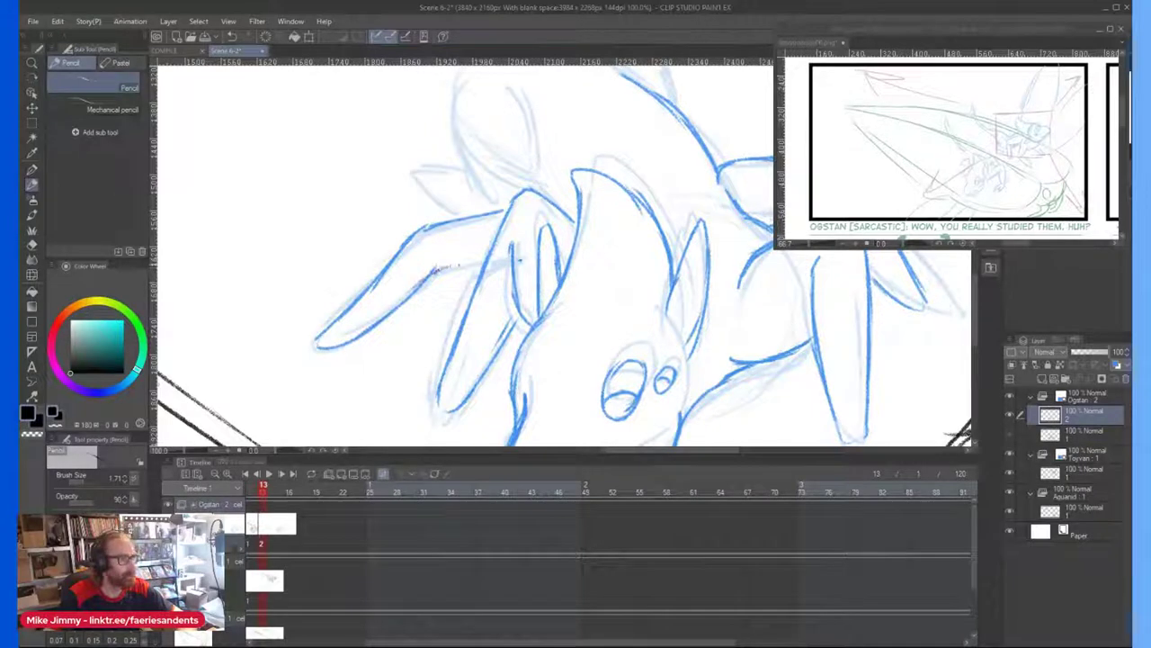
scroll(493, 138, down, 3)
Step: Draw the rounded rear thigh and the small pointed foot beside it
drag(494, 81, 519, 106)
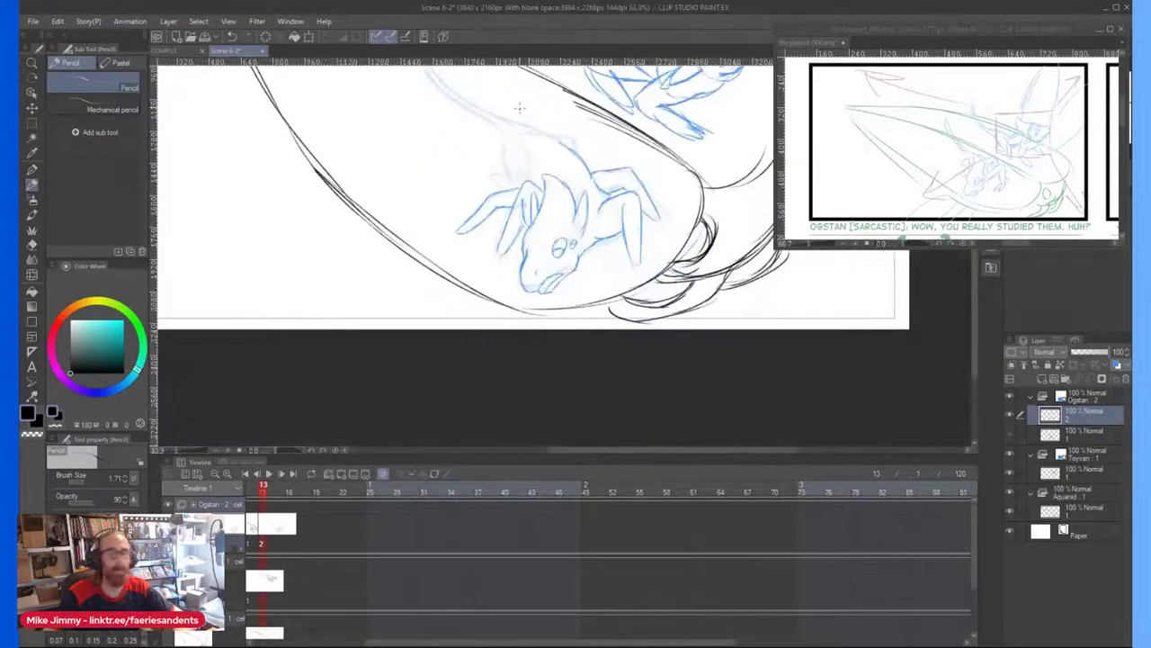
scroll(519, 108, up, 2)
scroll(516, 190, up, 2)
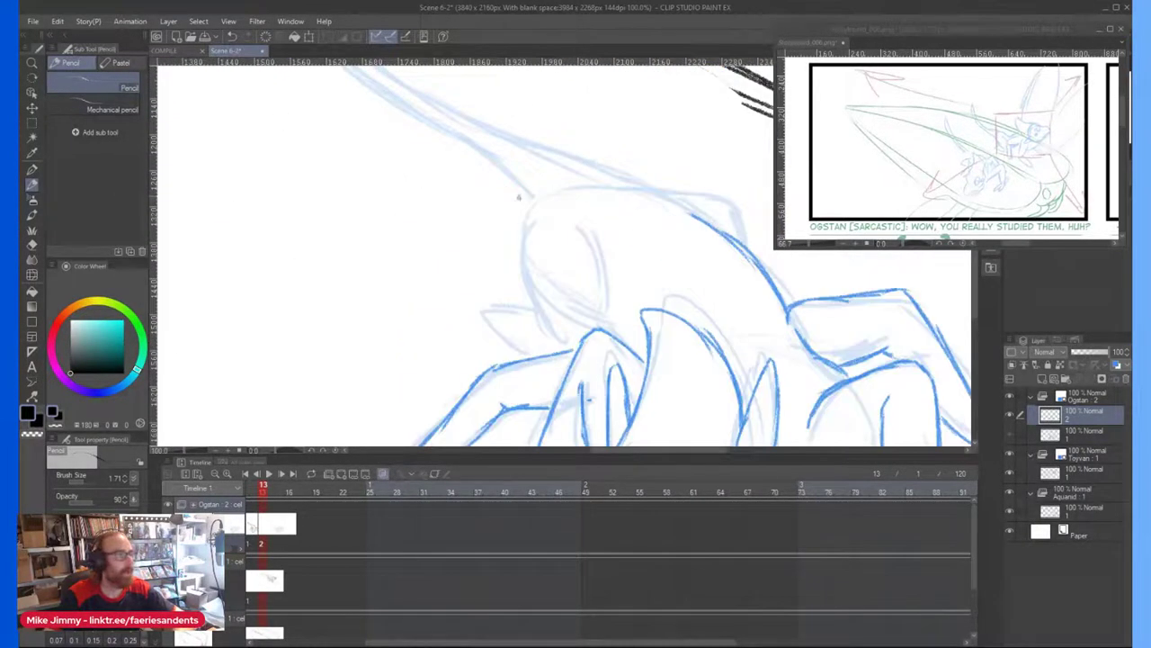
mouse_move(532, 209)
mouse_down()
mouse_move(520, 250)
mouse_move(539, 301)
mouse_move(521, 264)
mouse_move(555, 330)
mouse_up()
mouse_move(572, 216)
mouse_down()
mouse_move(596, 294)
mouse_move(592, 243)
mouse_move(611, 326)
mouse_up()
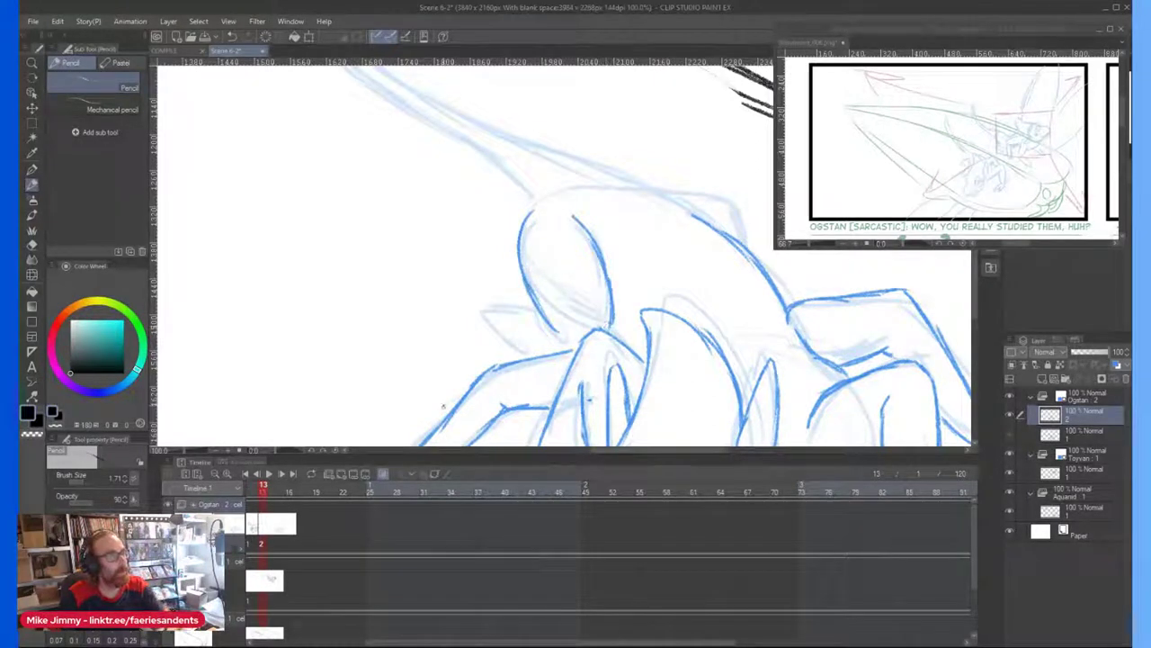
mouse_move(537, 310)
mouse_down()
mouse_move(472, 305)
mouse_move(510, 348)
mouse_up()
scroll(650, 215, down, 1)
Step: Draw the upper back line and the hip bump of the far hind leg
mouse_move(637, 163)
mouse_down()
mouse_move(603, 199)
mouse_move(605, 219)
mouse_up()
scroll(601, 209, up, 1)
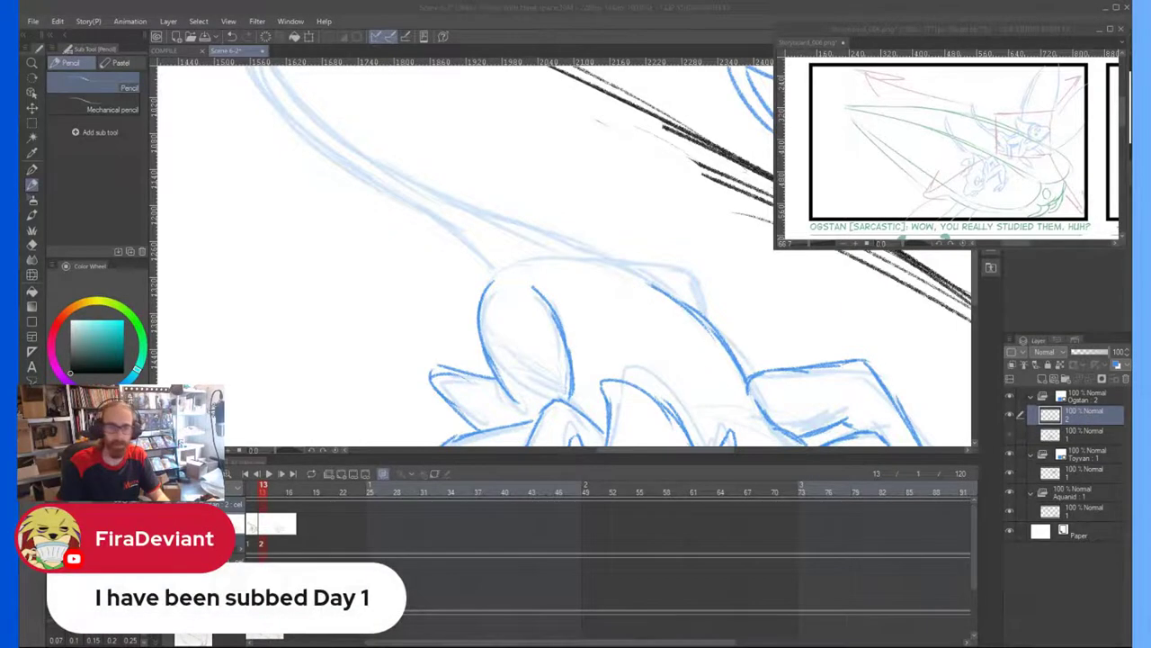
click(616, 241)
mouse_move(596, 251)
mouse_down()
mouse_move(566, 237)
mouse_move(682, 259)
mouse_move(704, 306)
mouse_up()
drag(677, 263, 705, 311)
scroll(427, 216, down, 3)
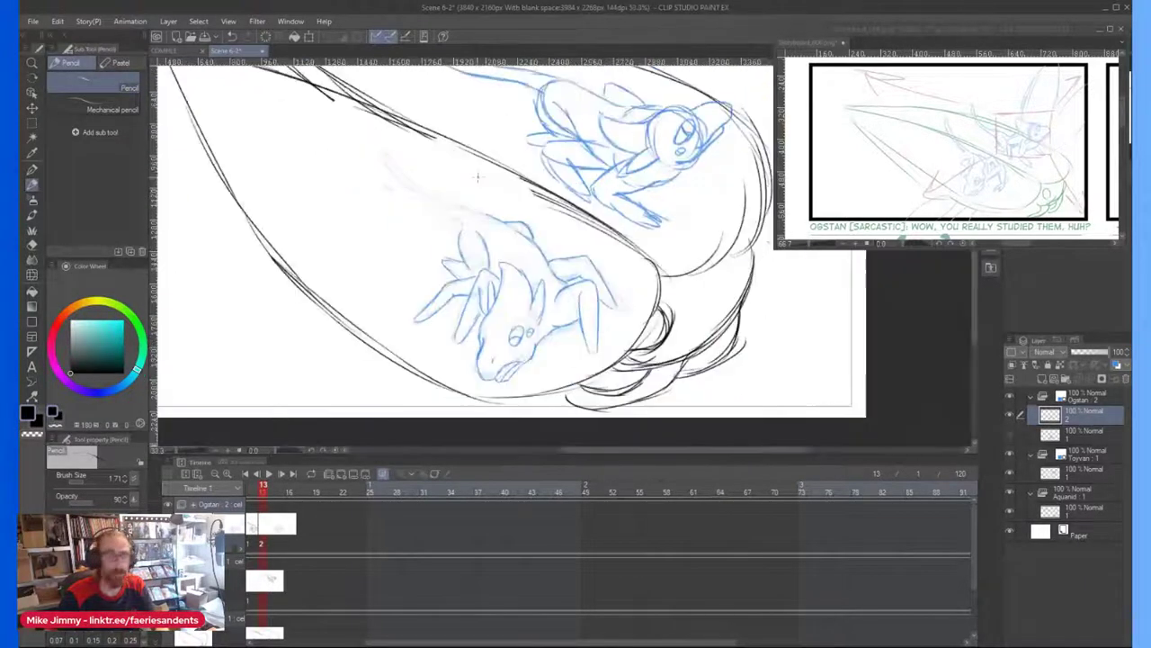
Step: Draw both edges of the creature's long curved tail from the tip to the body
scroll(418, 209, up, 3)
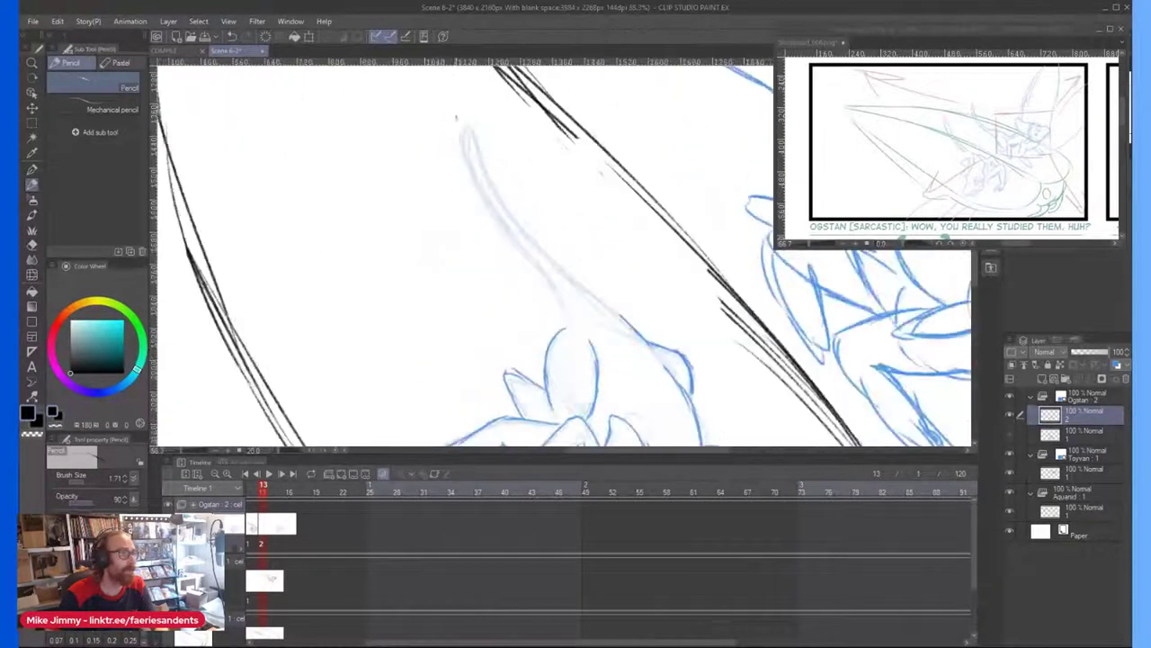
mouse_move(462, 165)
mouse_down()
mouse_move(555, 290)
mouse_move(568, 325)
mouse_up()
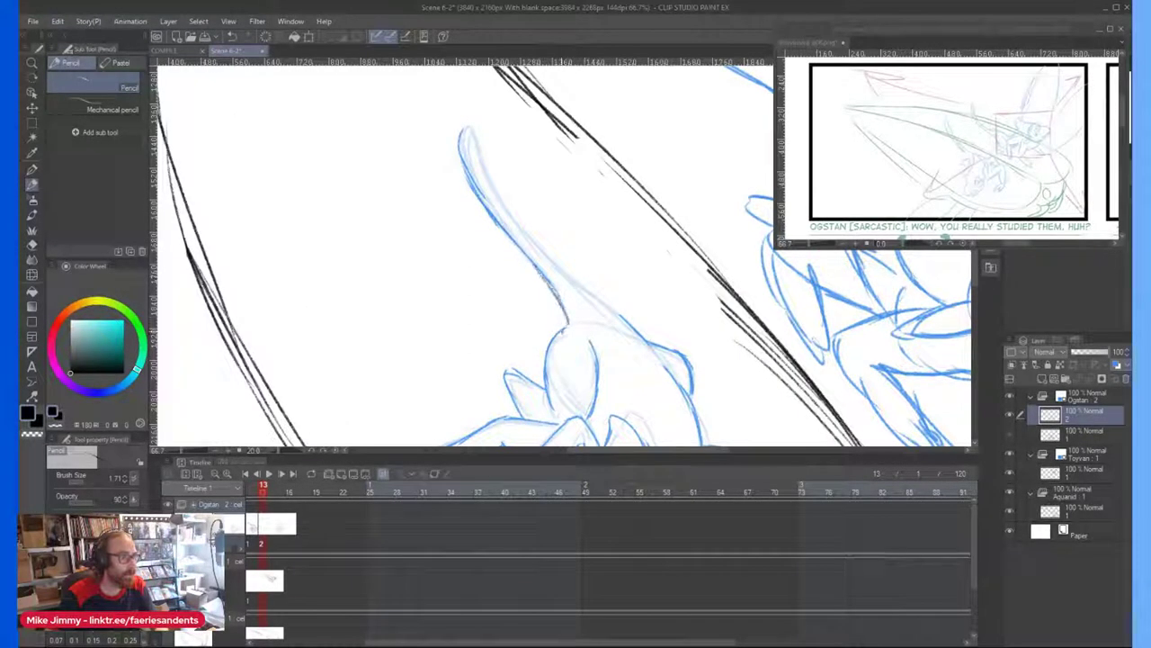
drag(462, 129, 542, 249)
drag(505, 214, 574, 281)
drag(533, 237, 622, 319)
scroll(589, 313, down, 3)
key(minus)
key(minus)
key(minus)
key(minus)
key(minus)
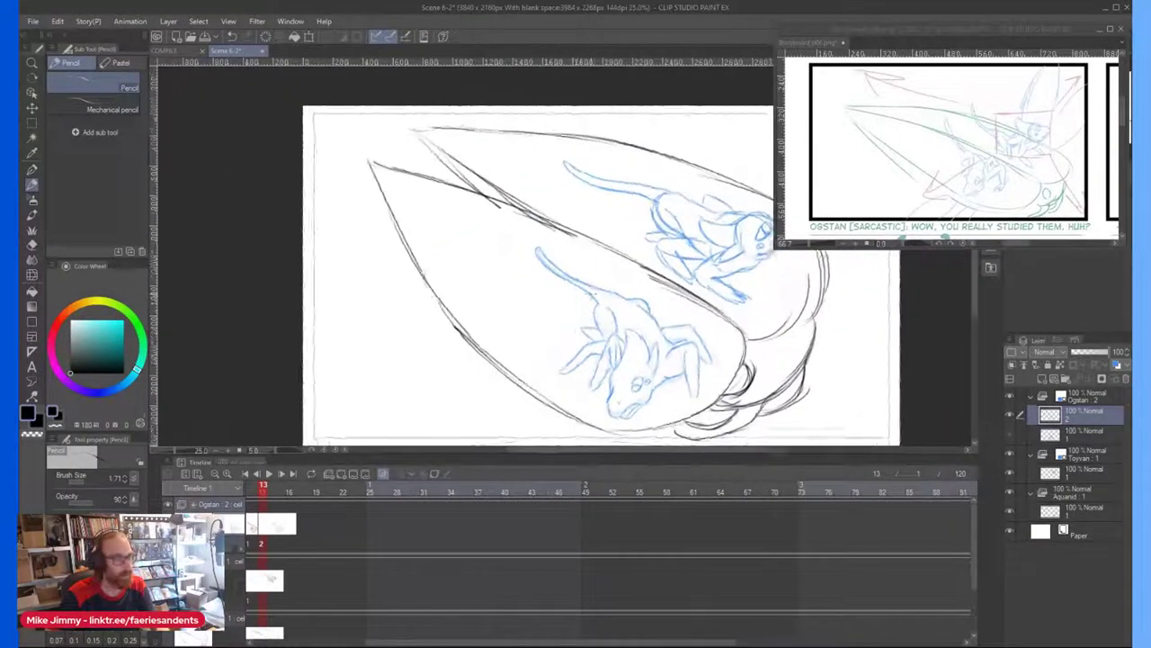
scroll(590, 261, up, 3)
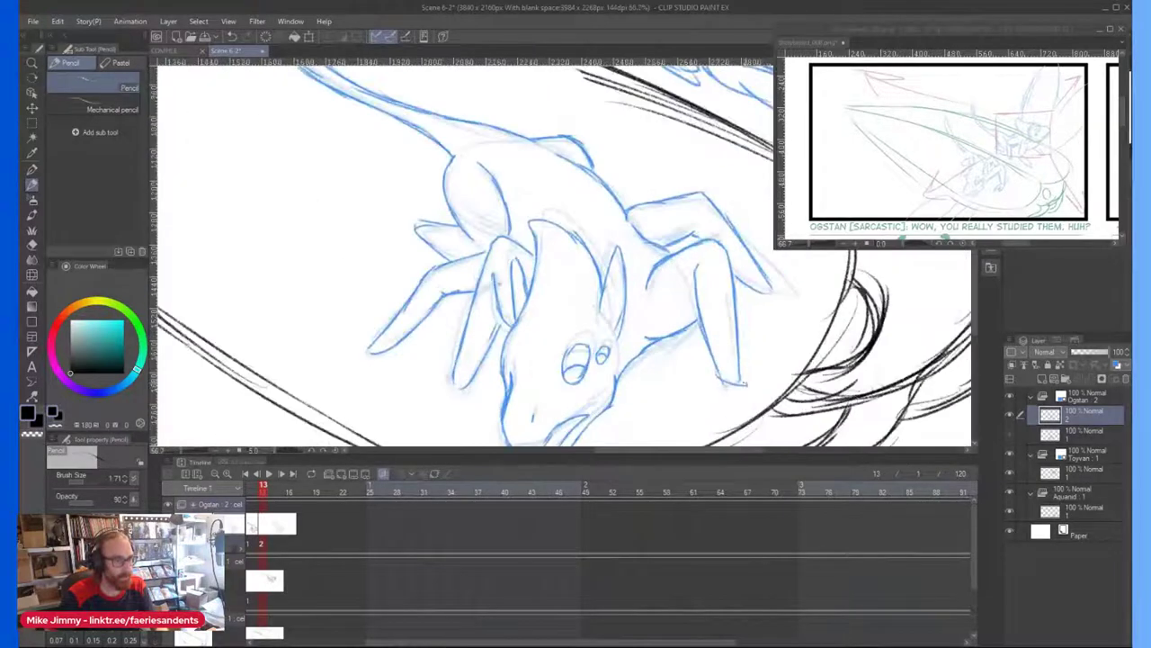
scroll(621, 213, down, 5)
key(asciicircum)
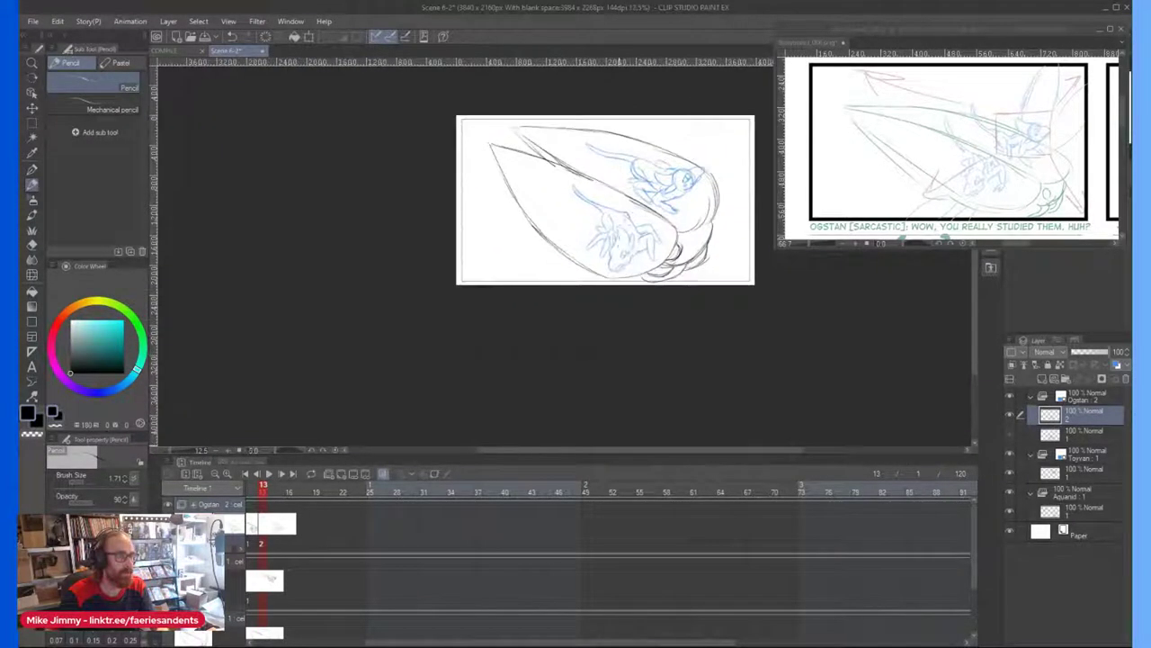
scroll(621, 252, up, 2)
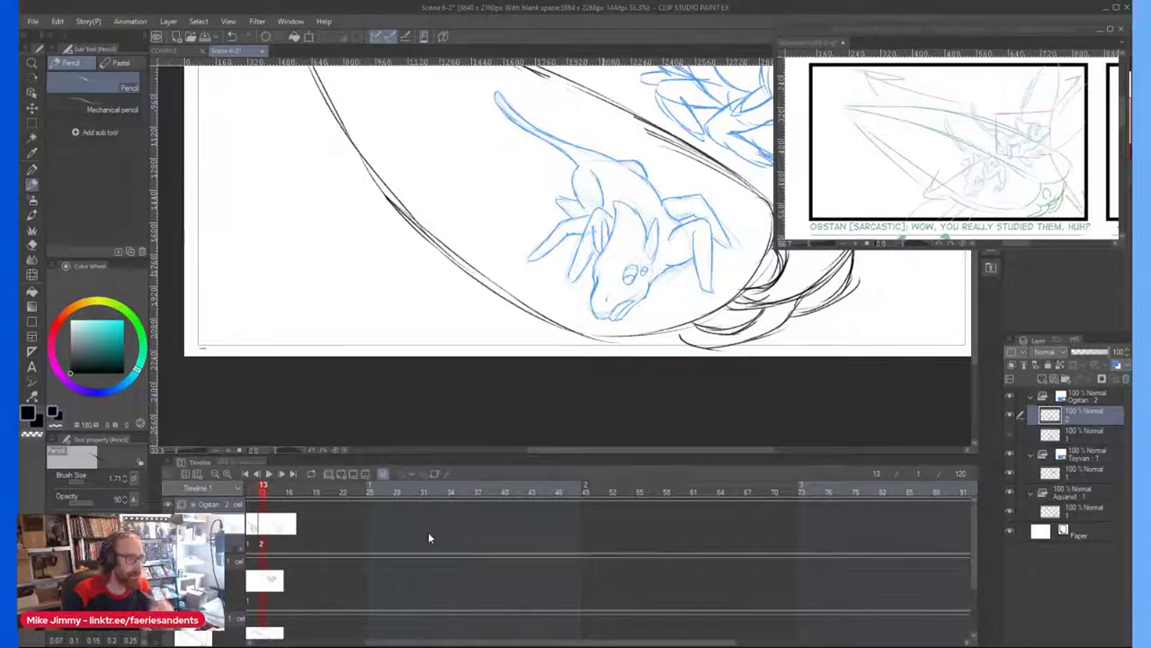
Step: Add a new animation cel at frame 37 on the Ogstan track
click(477, 519)
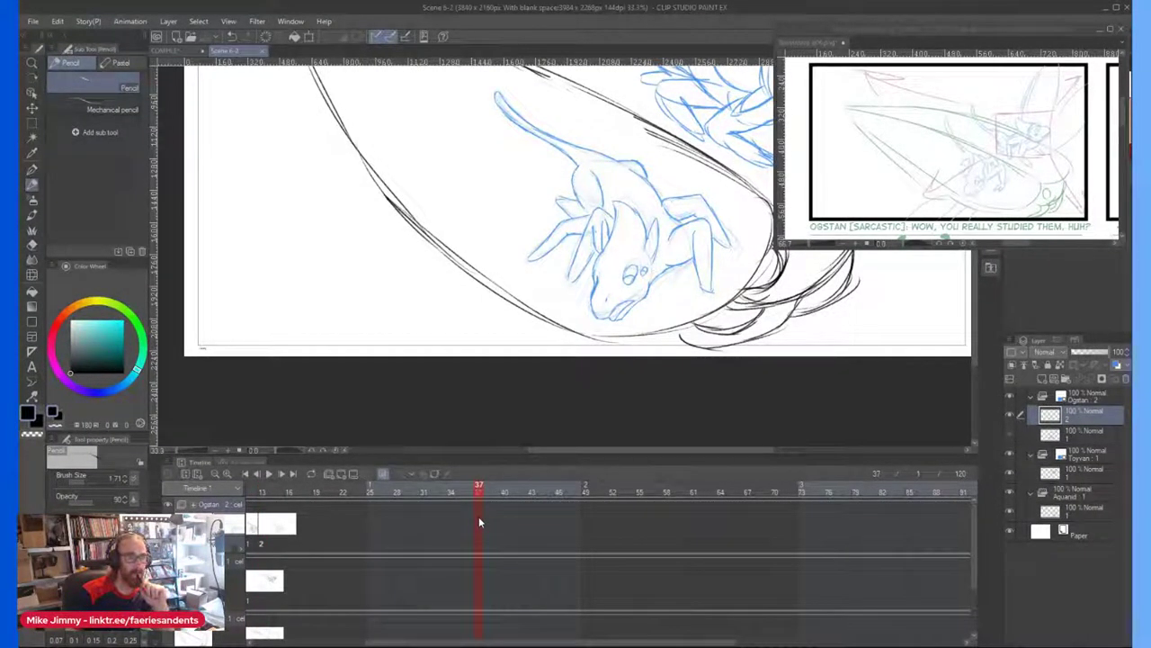
right_click(478, 516)
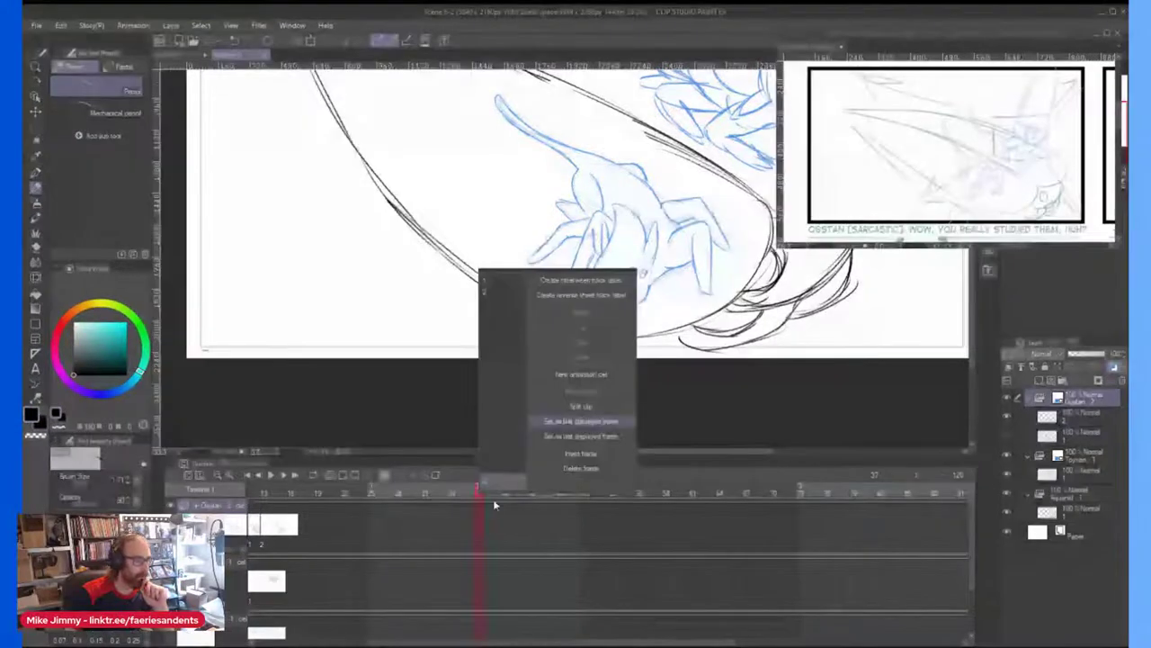
click(575, 374)
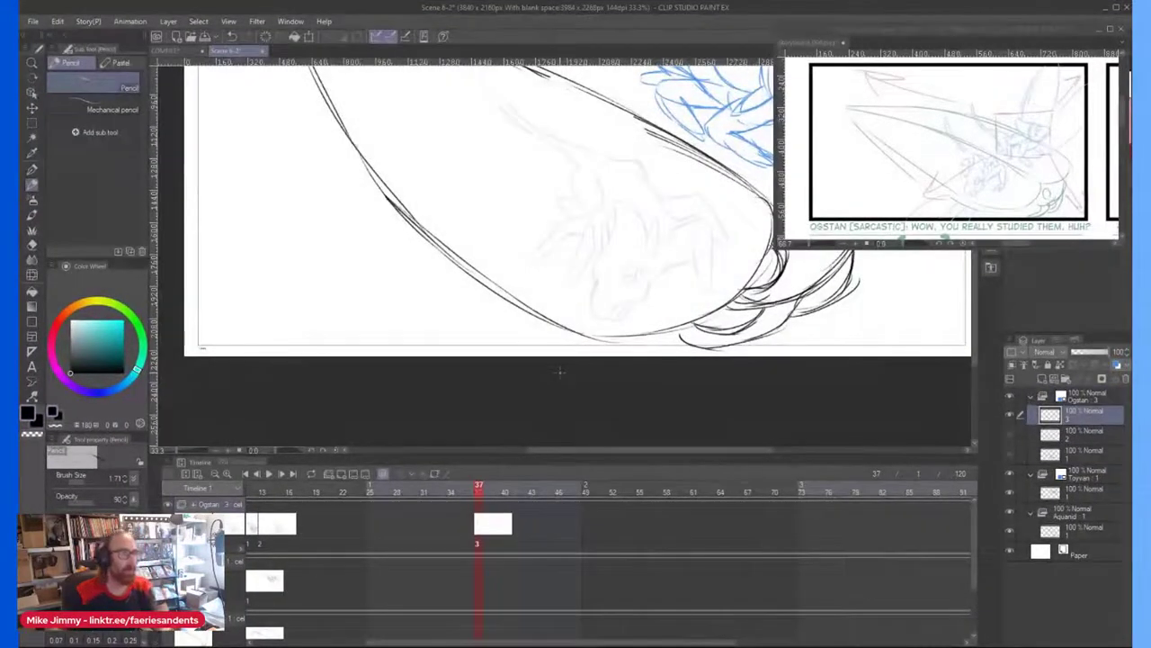
Step: Draw the large and small eyes on cel 3, with a heavy curved lid inside the large one
scroll(602, 261, up, 6)
mouse_move(647, 329)
mouse_down()
mouse_move(626, 286)
mouse_move(657, 245)
mouse_move(679, 250)
mouse_move(698, 290)
mouse_move(630, 323)
mouse_move(659, 319)
mouse_move(692, 262)
mouse_up()
mouse_move(681, 316)
mouse_down()
mouse_move(693, 261)
mouse_move(724, 292)
mouse_move(716, 277)
mouse_move(634, 290)
mouse_up()
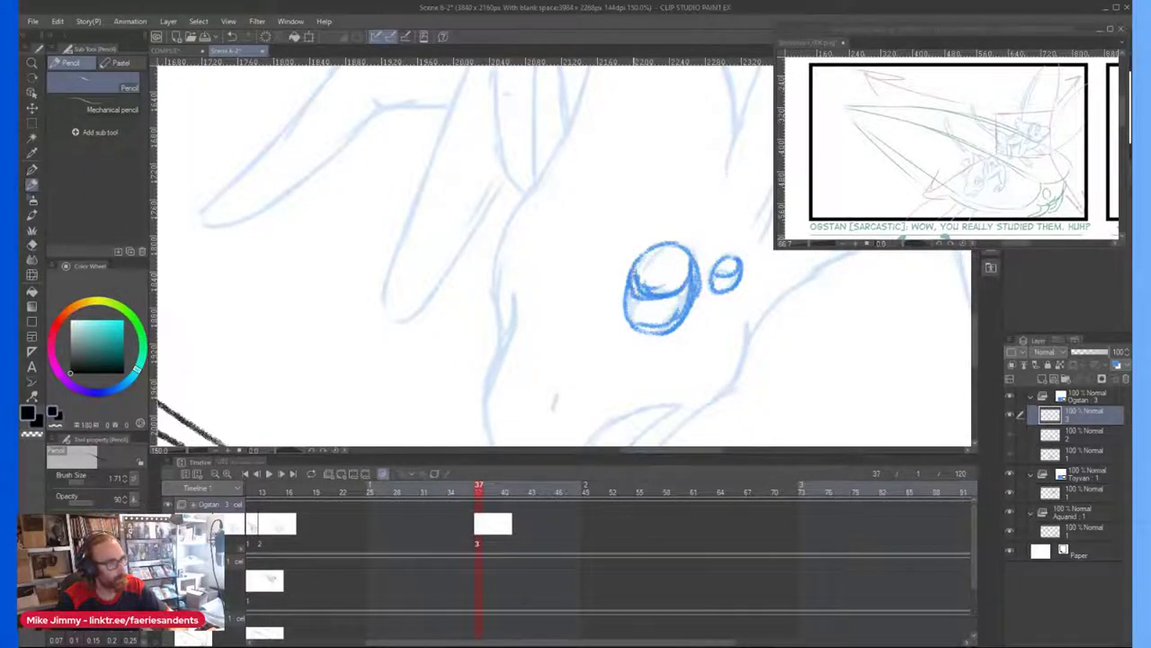
Step: Draw the creature's forehead line, rounded snout, wavy mouth and lower jaw around the eyes on Ogstan cel 3
scroll(598, 266, down, 4)
scroll(592, 286, up, 3)
drag(593, 290, 578, 346)
mouse_move(578, 363)
mouse_down()
mouse_move(615, 409)
mouse_move(606, 412)
mouse_move(694, 355)
mouse_up()
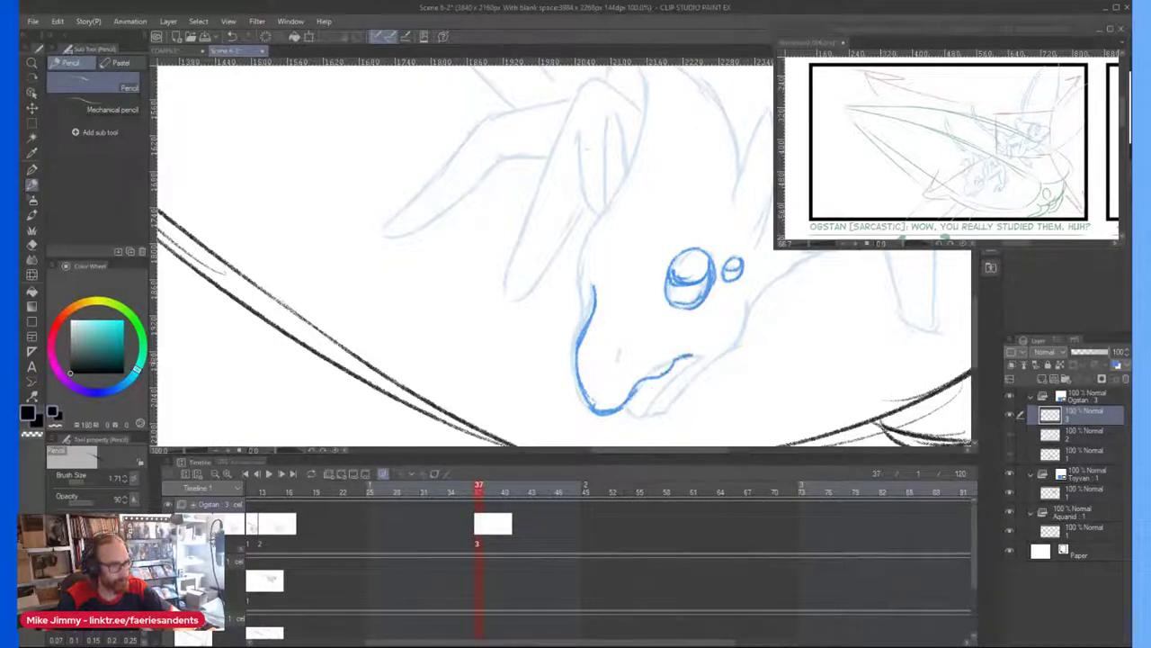
drag(615, 411, 703, 358)
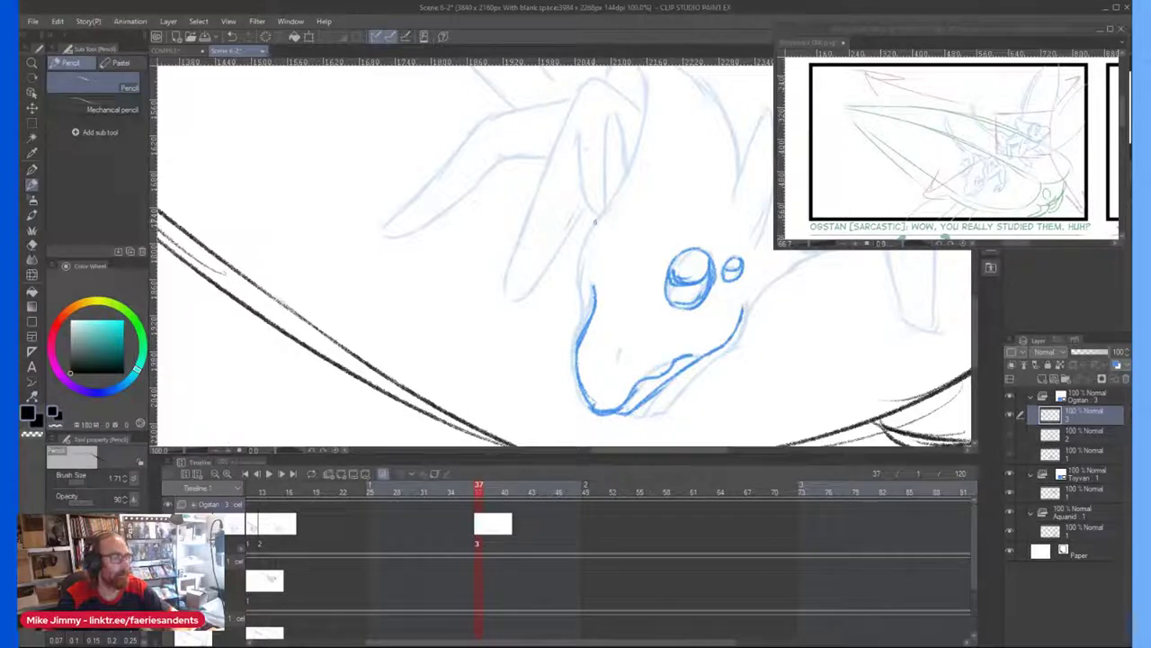
drag(596, 221, 583, 315)
scroll(626, 214, down, 3)
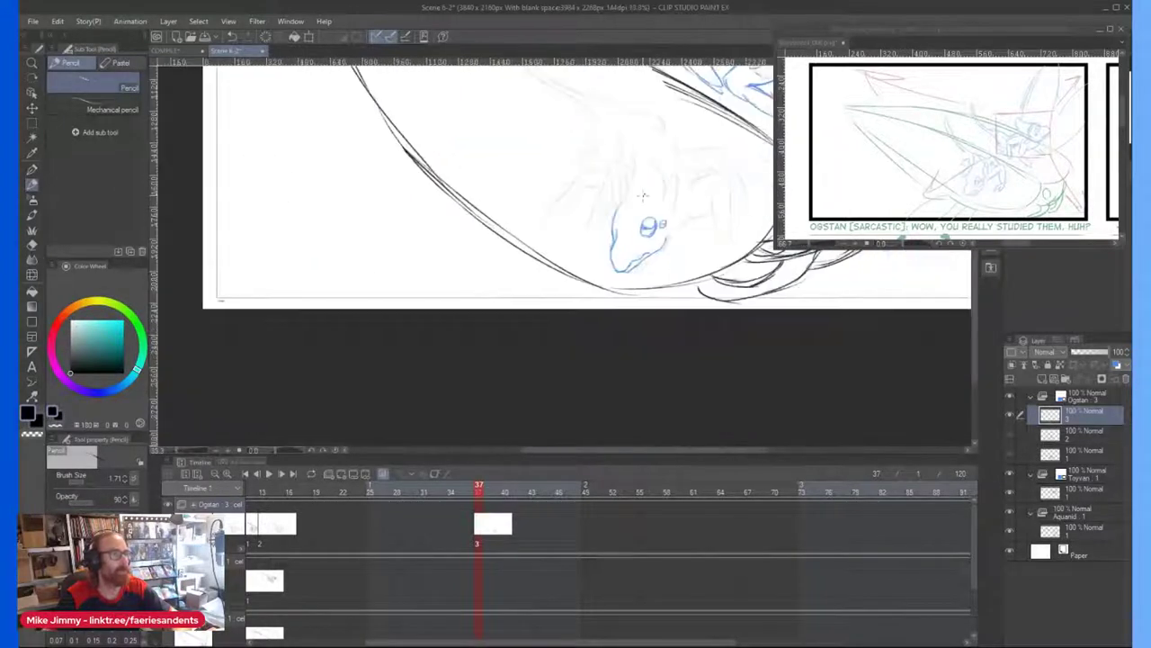
Step: Draw the slim pointed ear behind the small eye and extend the jaw line into the throat
scroll(662, 198, up, 3)
mouse_move(663, 242)
mouse_down()
mouse_move(687, 151)
mouse_move(698, 194)
mouse_move(686, 261)
mouse_up()
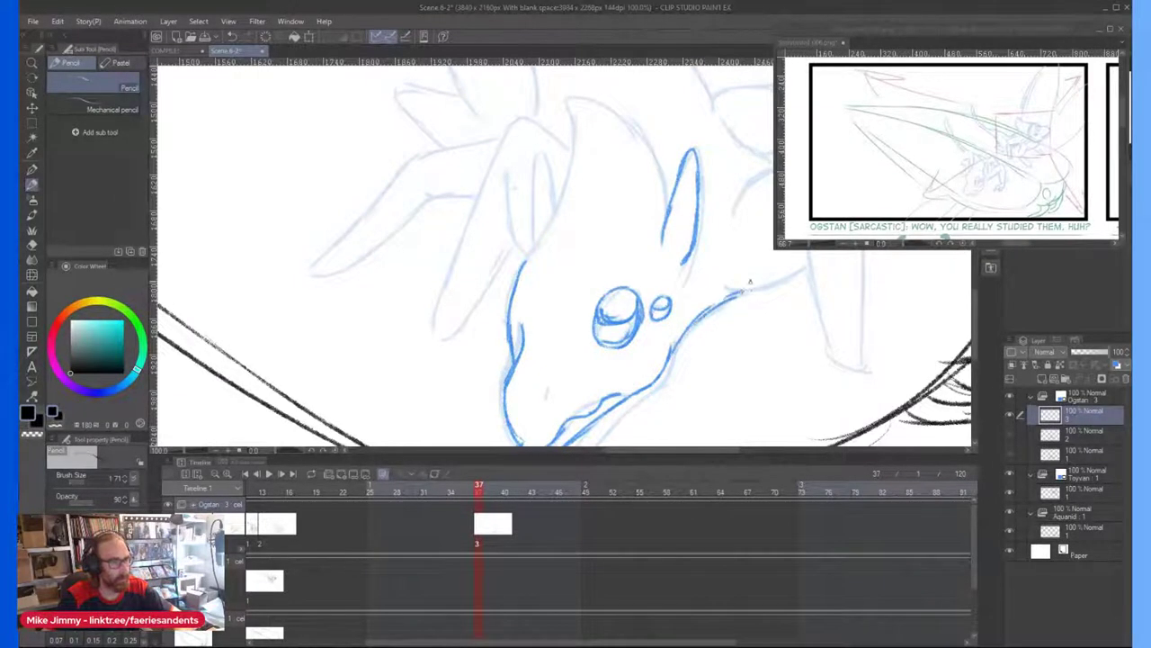
scroll(704, 219, down, 3)
scroll(704, 220, up, 3)
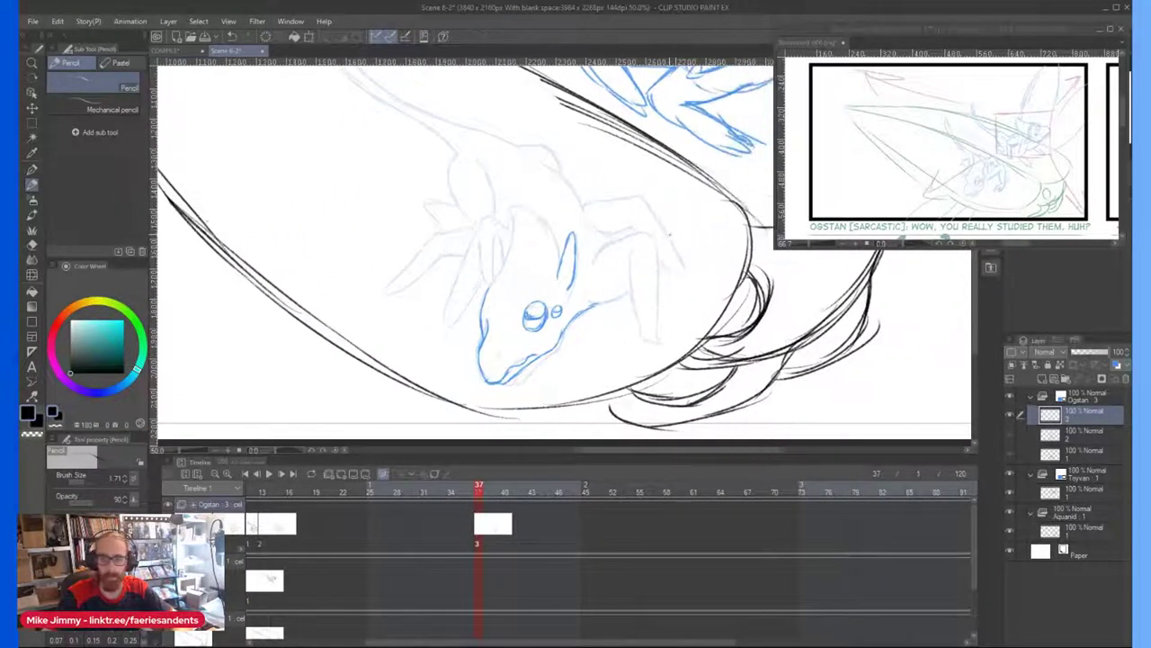
Step: Draw the near bent foreleg beside the throat, from the shoulder over the elbow to the rounded tip
drag(577, 218, 494, 261)
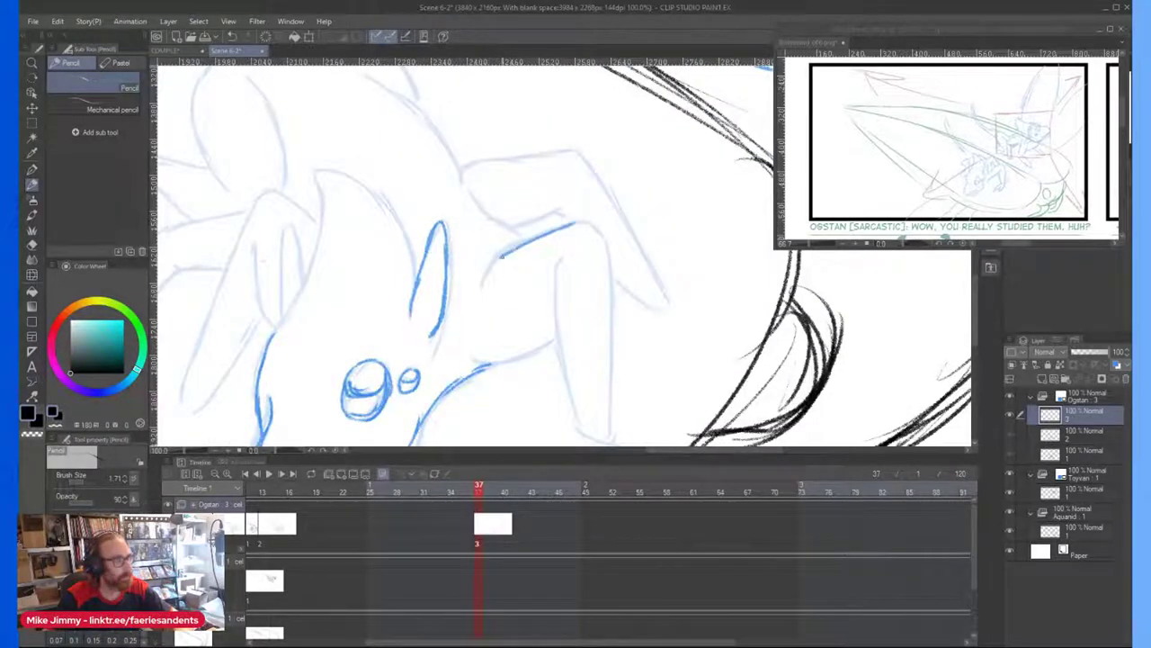
drag(480, 361, 552, 337)
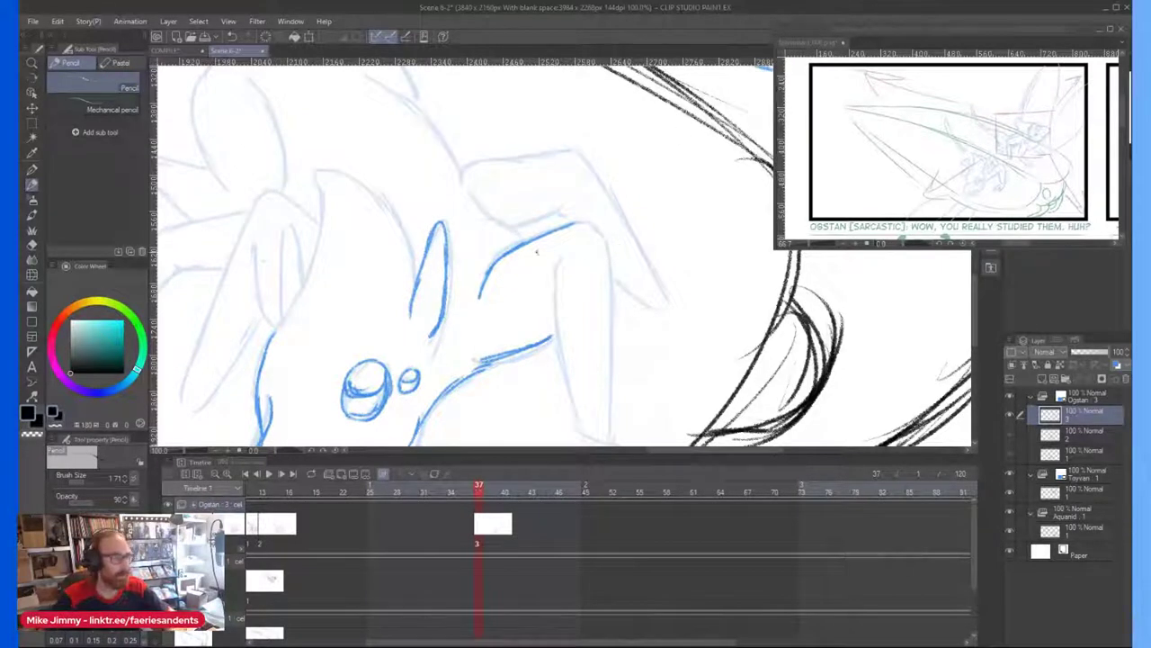
mouse_move(578, 223)
mouse_down()
mouse_move(606, 245)
mouse_move(574, 246)
mouse_move(593, 342)
mouse_up()
scroll(589, 256, down, 2)
scroll(581, 287, up, 1)
scroll(581, 286, up, 1)
drag(578, 282, 614, 393)
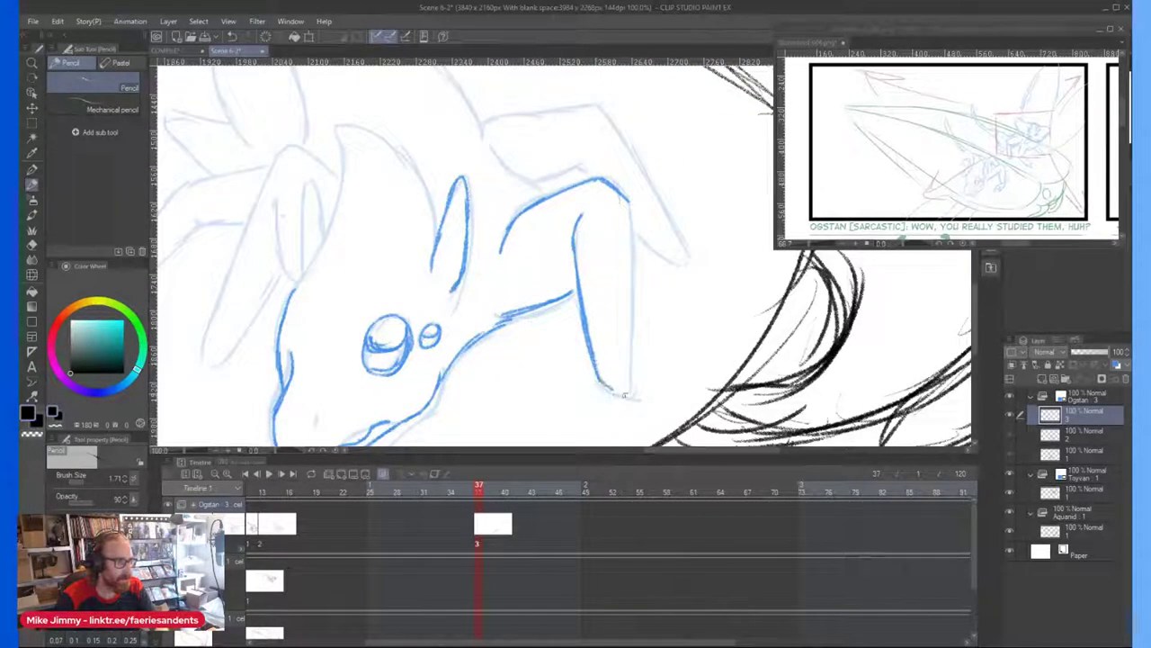
drag(630, 196, 628, 378)
drag(630, 295, 626, 385)
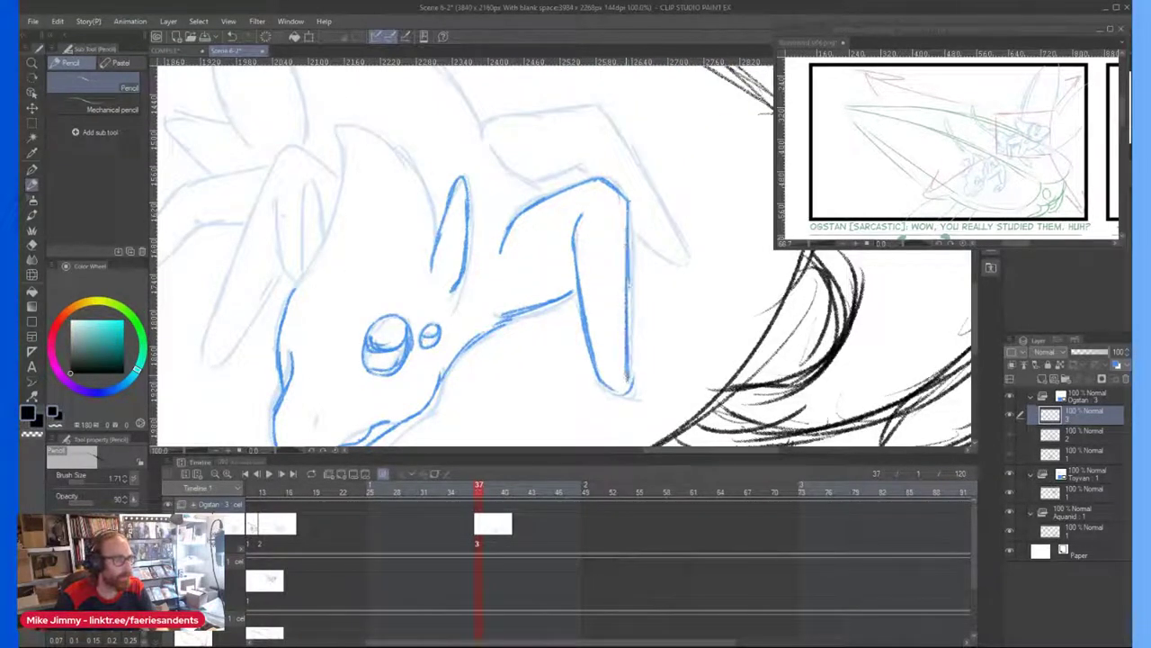
Step: Draw the shoulder line above the near foreleg and continue it up along the creature's back
scroll(573, 204, down, 4)
scroll(573, 205, up, 4)
drag(597, 203, 545, 137)
scroll(545, 138, down, 4)
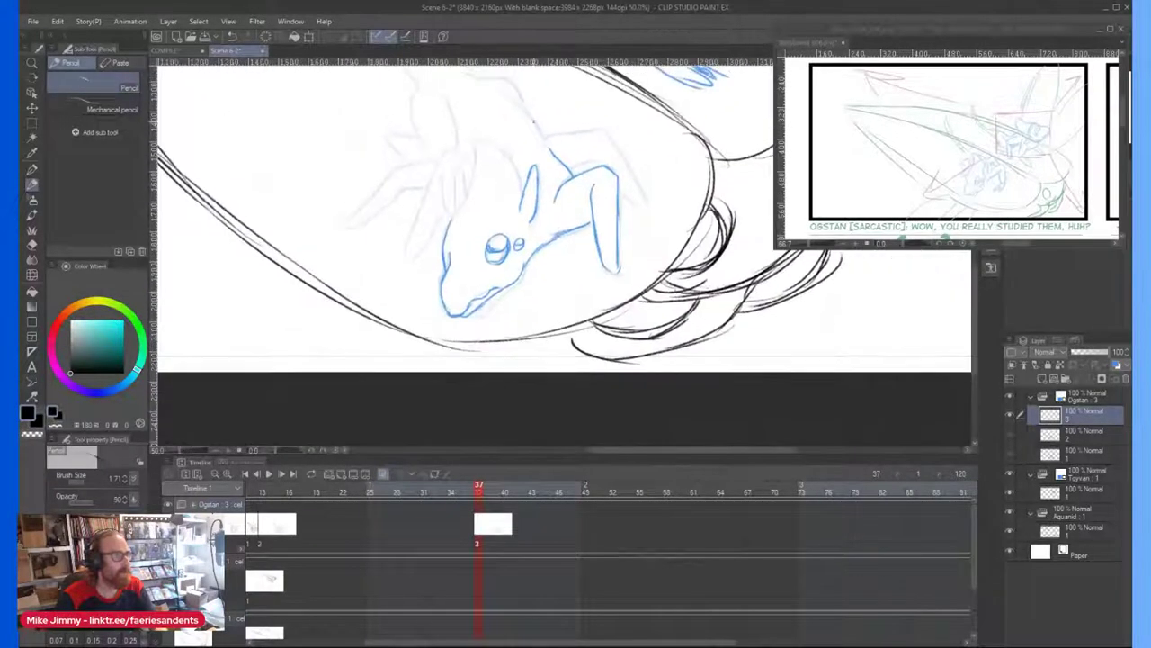
scroll(545, 213, up, 2)
mouse_move(546, 213)
mouse_down()
mouse_move(509, 165)
mouse_move(478, 153)
mouse_up()
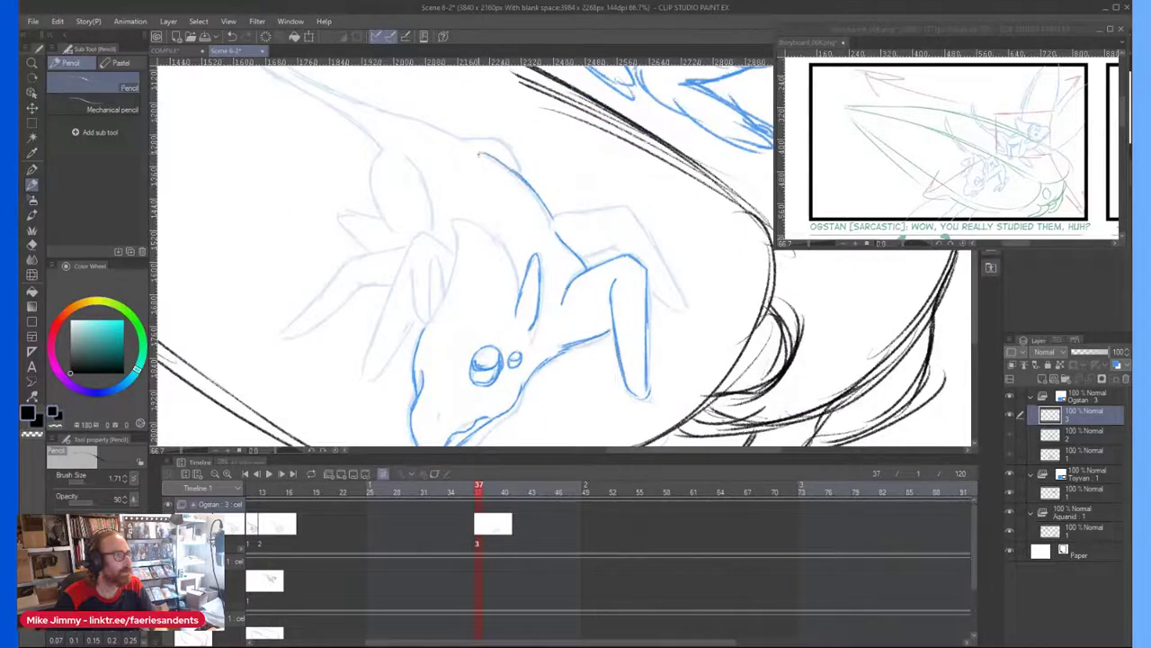
Step: Draw the bent foreleg behind the near one, with both upper edges, the long lower edge and the pointed tip
scroll(566, 212, up, 3)
mouse_move(520, 219)
mouse_down()
mouse_move(675, 196)
mouse_move(718, 225)
mouse_up()
scroll(717, 285, down, 2)
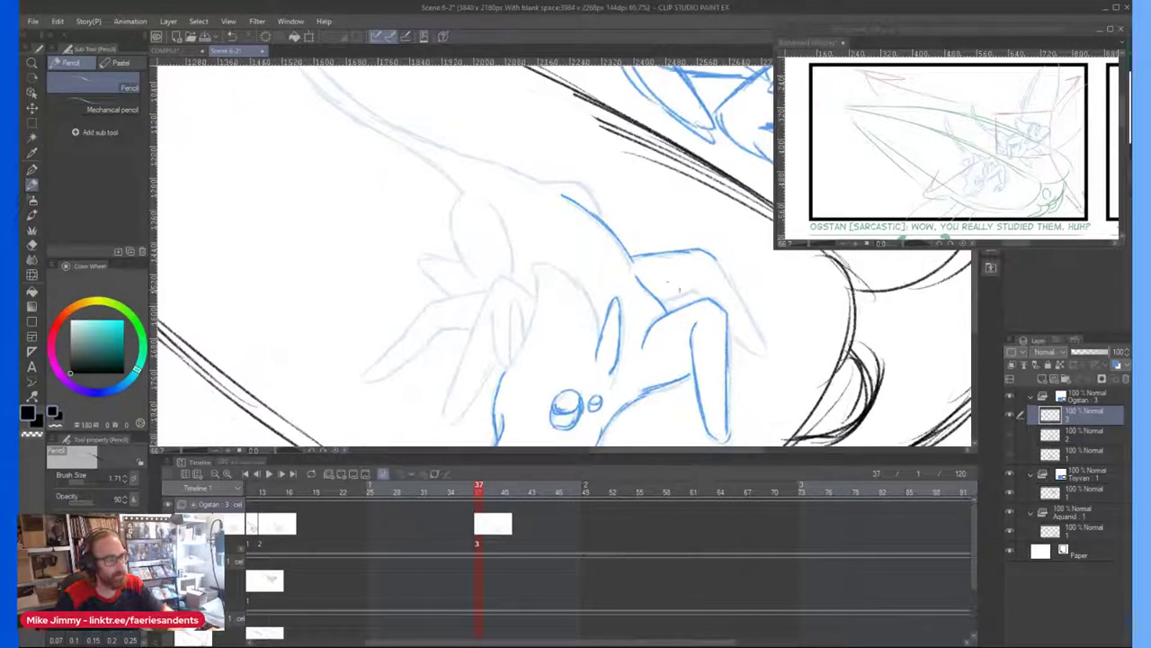
scroll(661, 282, up, 2)
mouse_move(662, 320)
mouse_down()
mouse_move(771, 269)
mouse_move(764, 257)
mouse_move(639, 254)
mouse_up()
scroll(778, 257, down, 2)
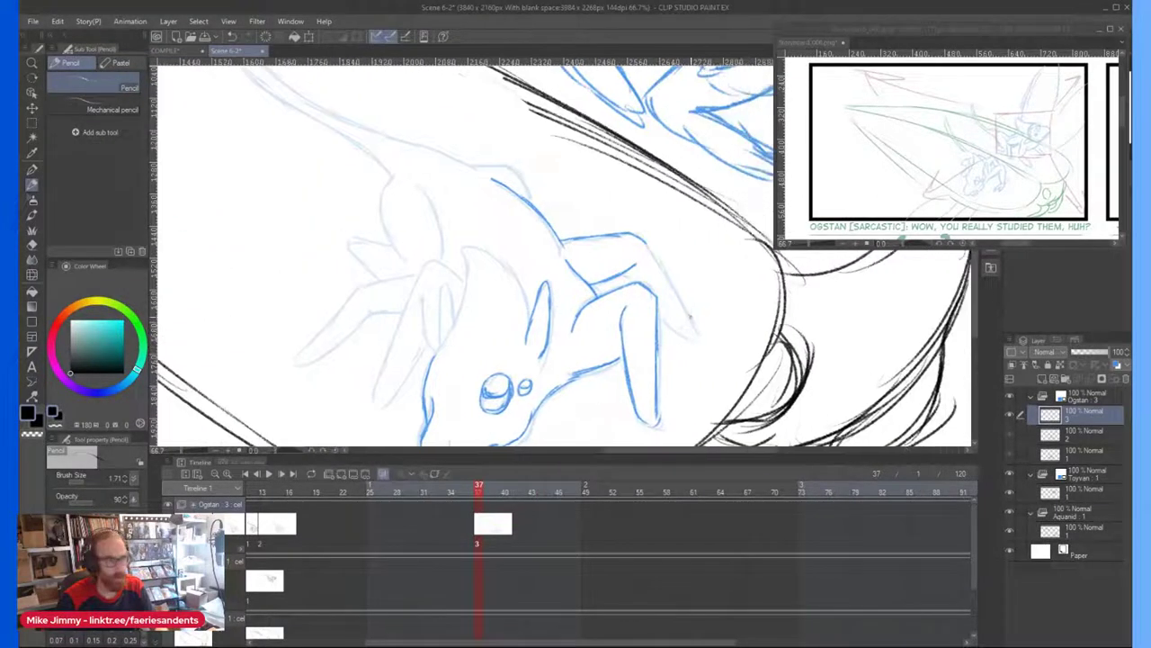
scroll(669, 301, up, 2)
mouse_move(597, 144)
mouse_down()
mouse_move(714, 370)
mouse_move(640, 329)
mouse_up()
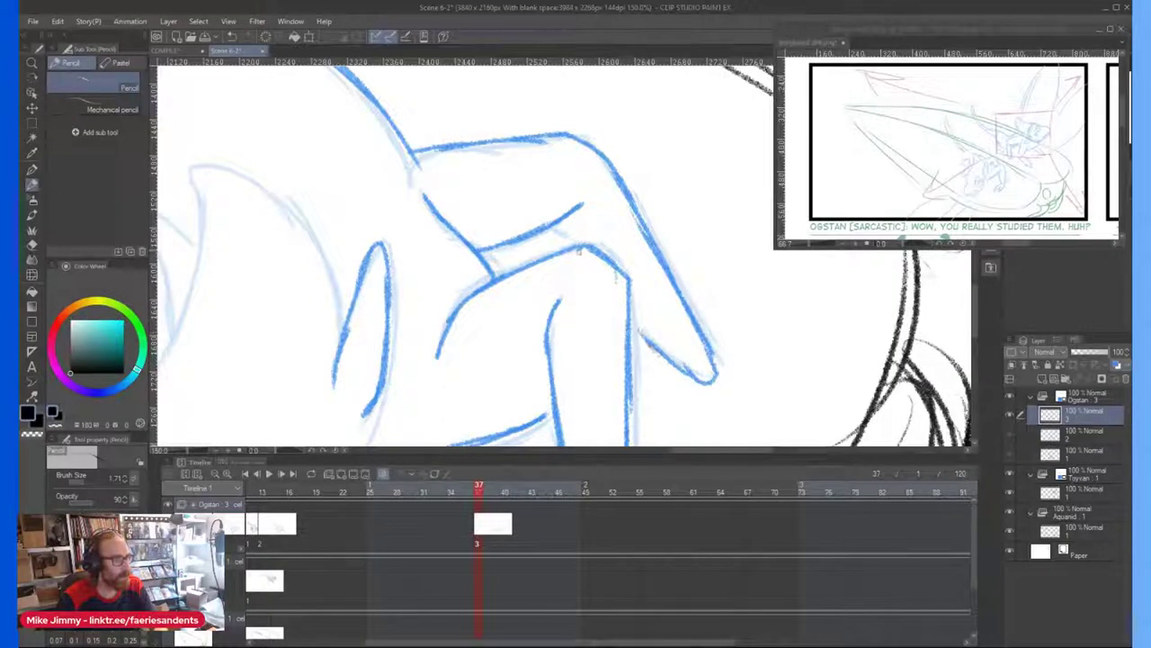
drag(566, 227, 581, 248)
Step: Draw the tall curved crest on top of the head and the narrow ear on its opposite side
scroll(551, 211, down, 4)
scroll(459, 213, up, 3)
mouse_move(401, 290)
mouse_down()
mouse_move(449, 205)
mouse_move(443, 216)
mouse_move(450, 130)
mouse_move(490, 135)
mouse_move(464, 127)
mouse_move(515, 159)
mouse_move(540, 216)
mouse_up()
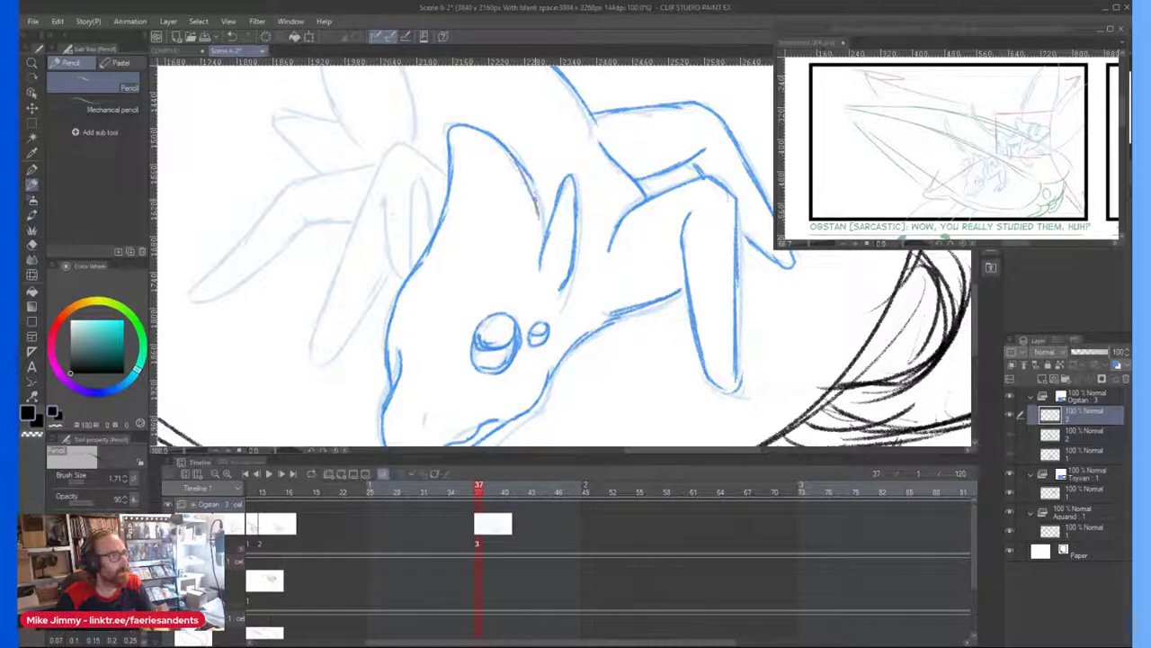
mouse_move(437, 183)
mouse_down()
mouse_move(426, 225)
mouse_move(406, 223)
mouse_move(405, 275)
mouse_move(385, 232)
mouse_move(397, 268)
mouse_up()
Step: Draw the downward-pointing leg next to the narrow ear, from its raised joint to the rounded tip
drag(447, 195, 403, 146)
scroll(395, 150, down, 2)
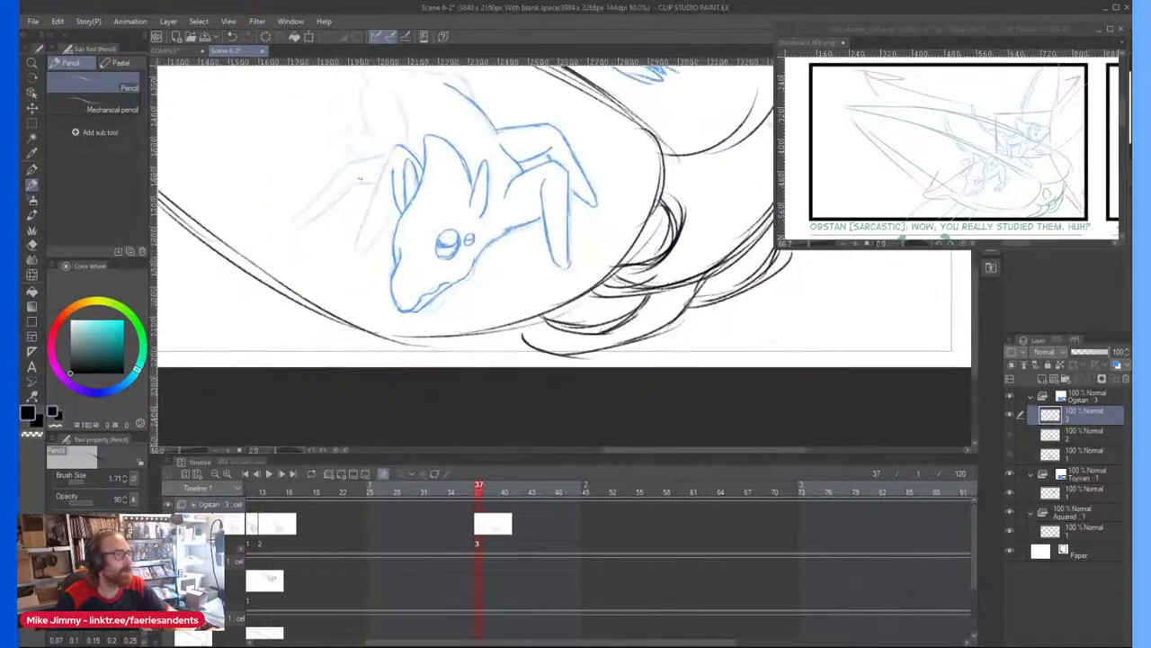
scroll(385, 160, up, 2)
mouse_move(391, 147)
mouse_down()
mouse_move(323, 319)
mouse_move(327, 333)
mouse_move(349, 335)
mouse_up()
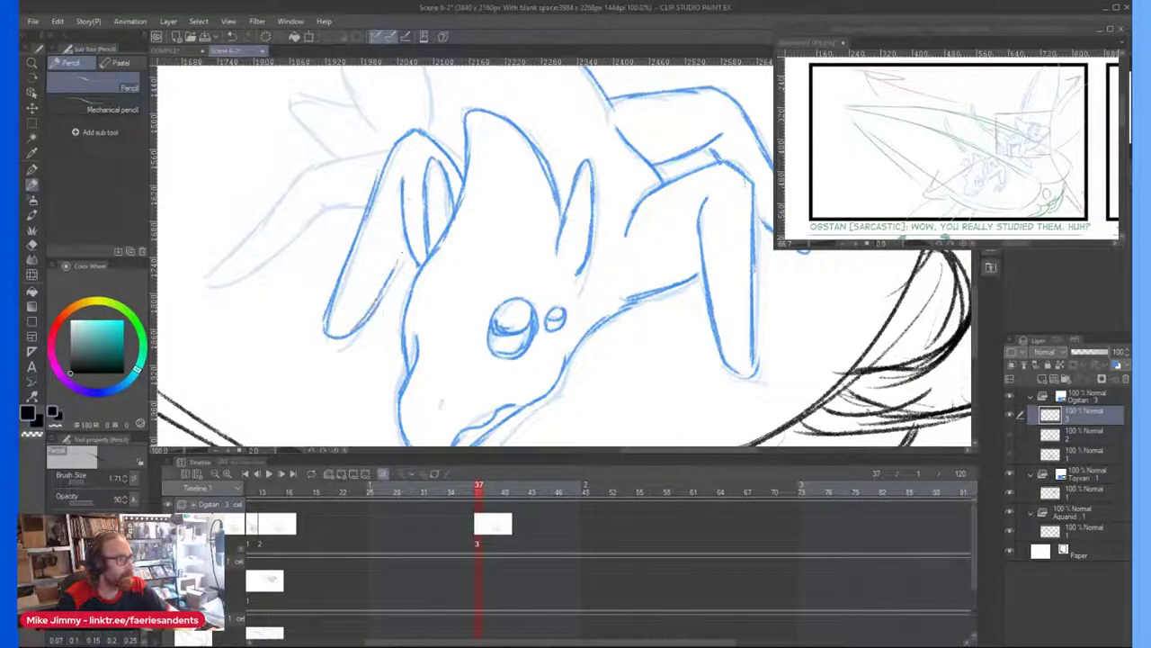
scroll(373, 167, down, 3)
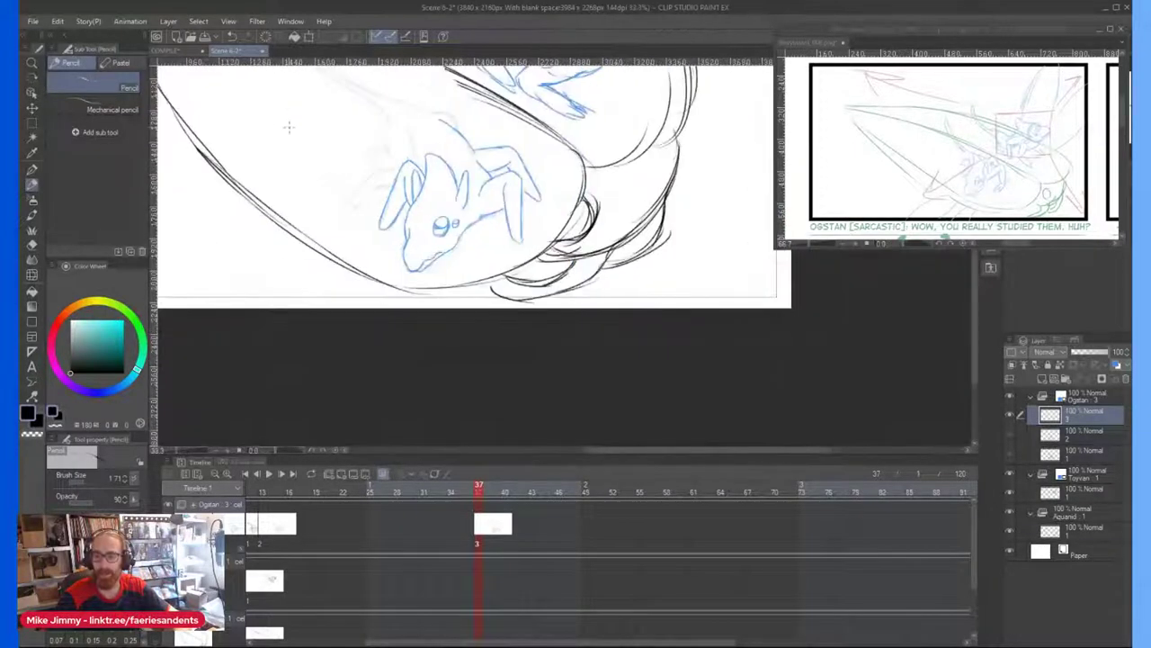
Step: Draw the upper and lower edges of the upper segment of the outermost leg, behind the downward-pointing one
scroll(423, 184, up, 4)
scroll(423, 184, up, 4)
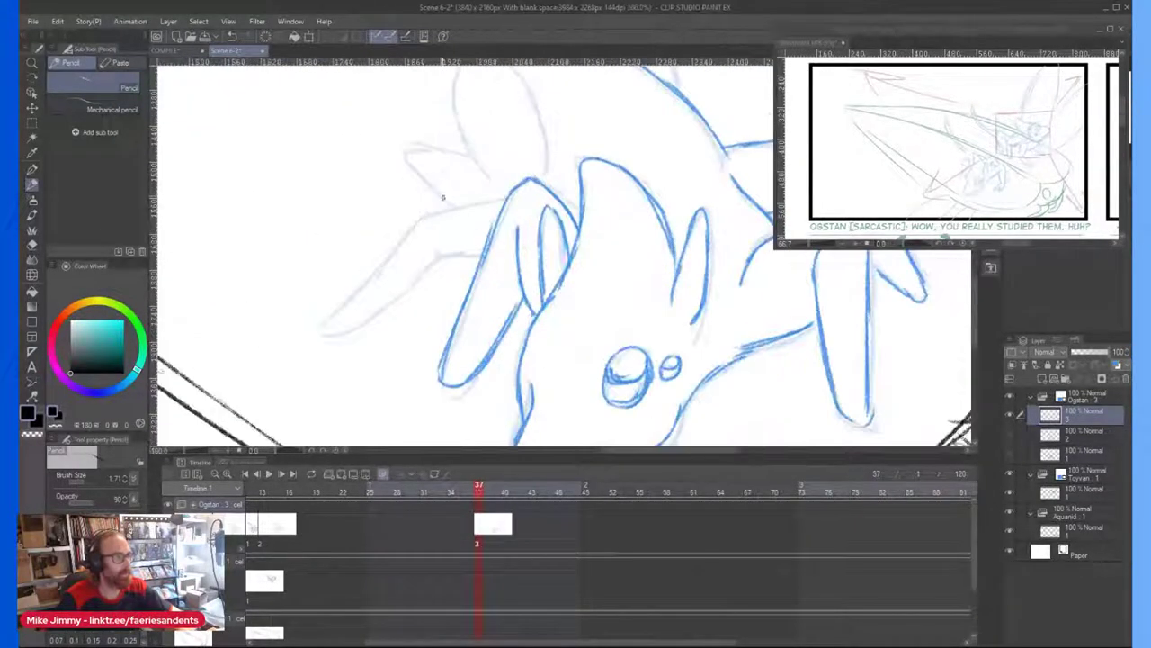
drag(547, 190, 407, 232)
drag(506, 281, 431, 281)
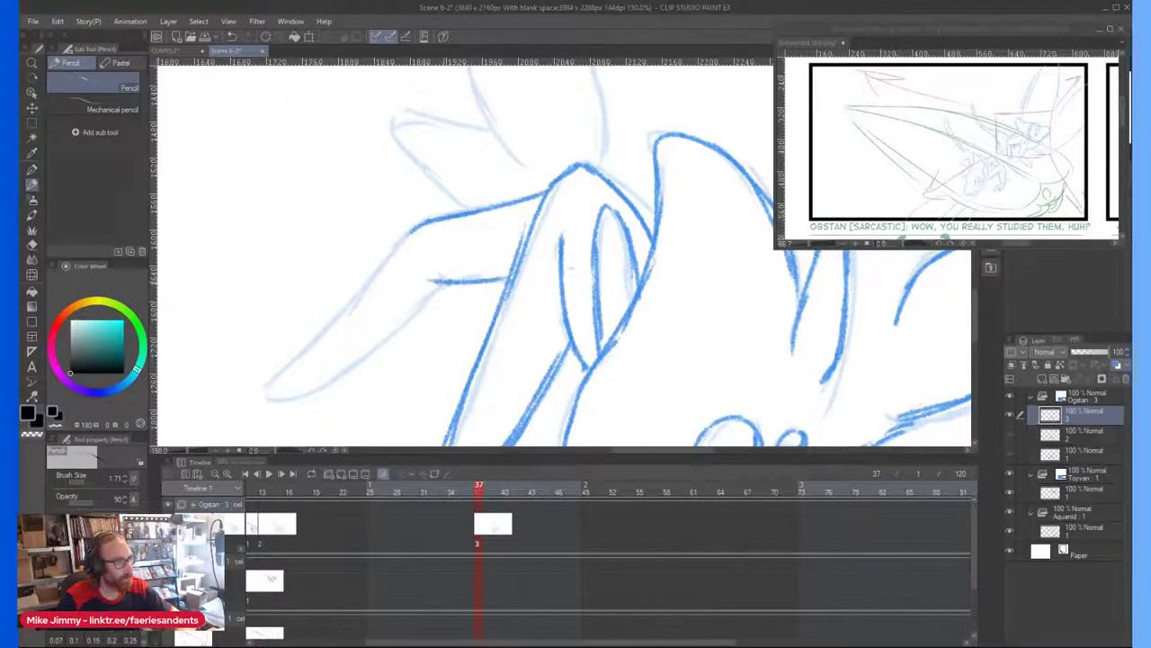
Step: Draw both edges of the outermost leg's lower segment down to its pointed tip, reinforcing the lines
scroll(437, 277, down, 3)
scroll(430, 263, up, 3)
drag(464, 202, 378, 285)
drag(437, 227, 330, 356)
drag(398, 279, 311, 371)
mouse_move(348, 326)
mouse_down()
mouse_move(314, 375)
mouse_move(358, 365)
mouse_up()
mouse_move(324, 376)
mouse_down()
mouse_move(387, 354)
mouse_move(437, 314)
mouse_up()
drag(373, 357, 475, 278)
drag(423, 324, 489, 269)
scroll(525, 198, down, 4)
Step: Extend the back line toward the tail and draw the bump of the far hip above it
scroll(561, 118, up, 4)
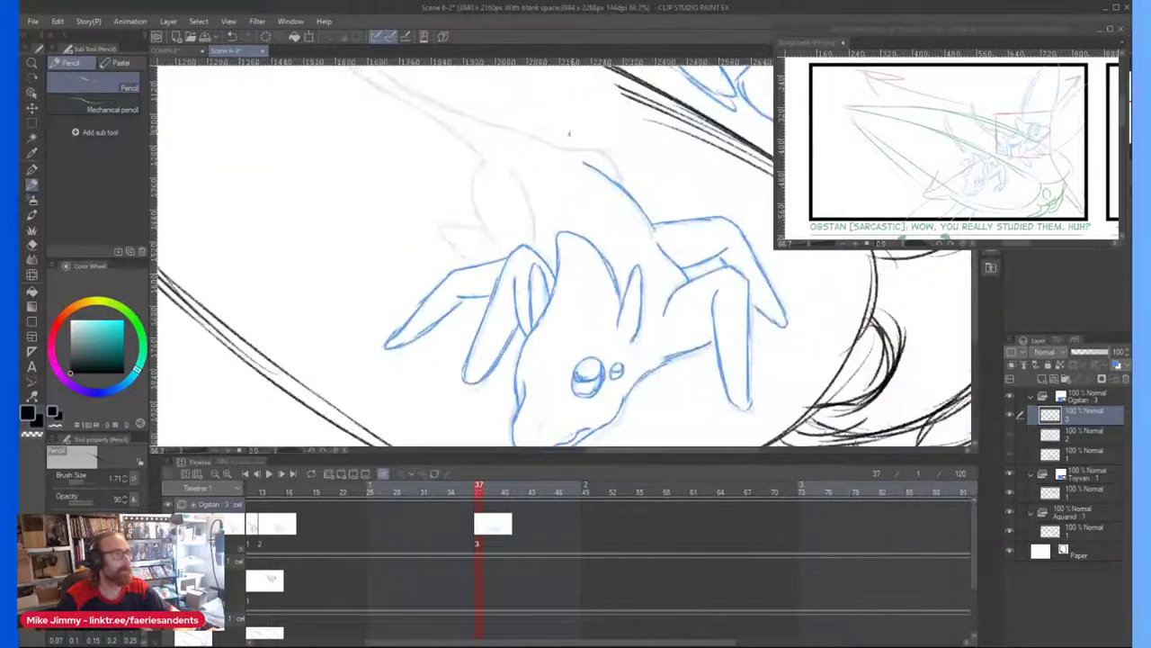
mouse_move(512, 160)
mouse_down()
mouse_move(582, 196)
mouse_move(622, 178)
mouse_move(646, 187)
mouse_move(688, 253)
mouse_up()
drag(663, 208, 687, 256)
Step: Draw both curved edges of the near hind thigh and the small pointed foot sticking out behind it
scroll(633, 180, down, 3)
scroll(500, 203, up, 2)
mouse_move(496, 168)
mouse_down()
mouse_move(477, 216)
mouse_move(486, 270)
mouse_move(508, 306)
mouse_up()
drag(480, 262, 513, 306)
drag(526, 176, 567, 268)
drag(553, 212, 568, 306)
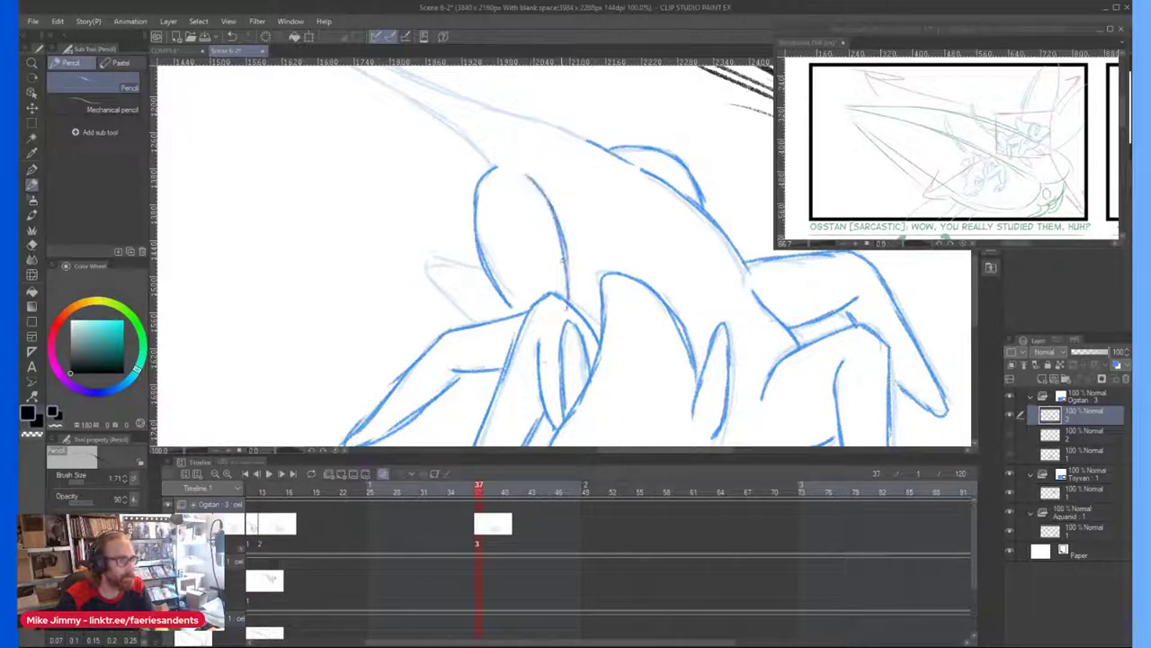
mouse_move(483, 269)
mouse_down()
mouse_move(432, 259)
mouse_move(471, 324)
mouse_up()
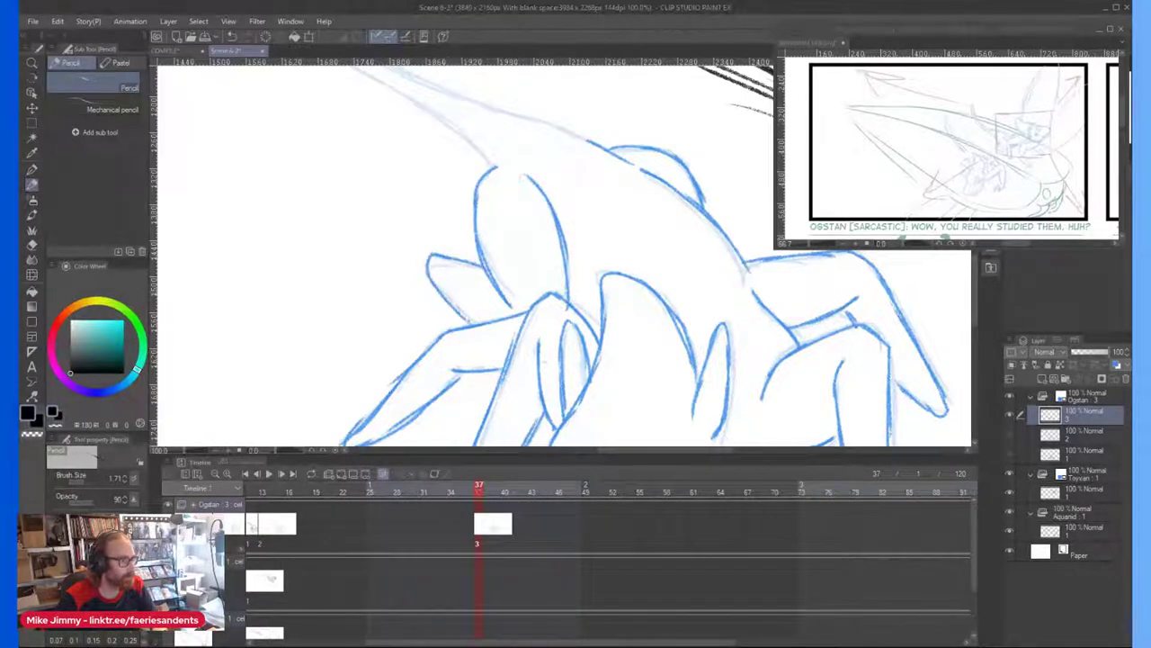
Step: Draw the creature's long tail on the rotated canvas, then return the canvas to its upright orientation
scroll(388, 182, down, 4)
drag(375, 139, 437, 135)
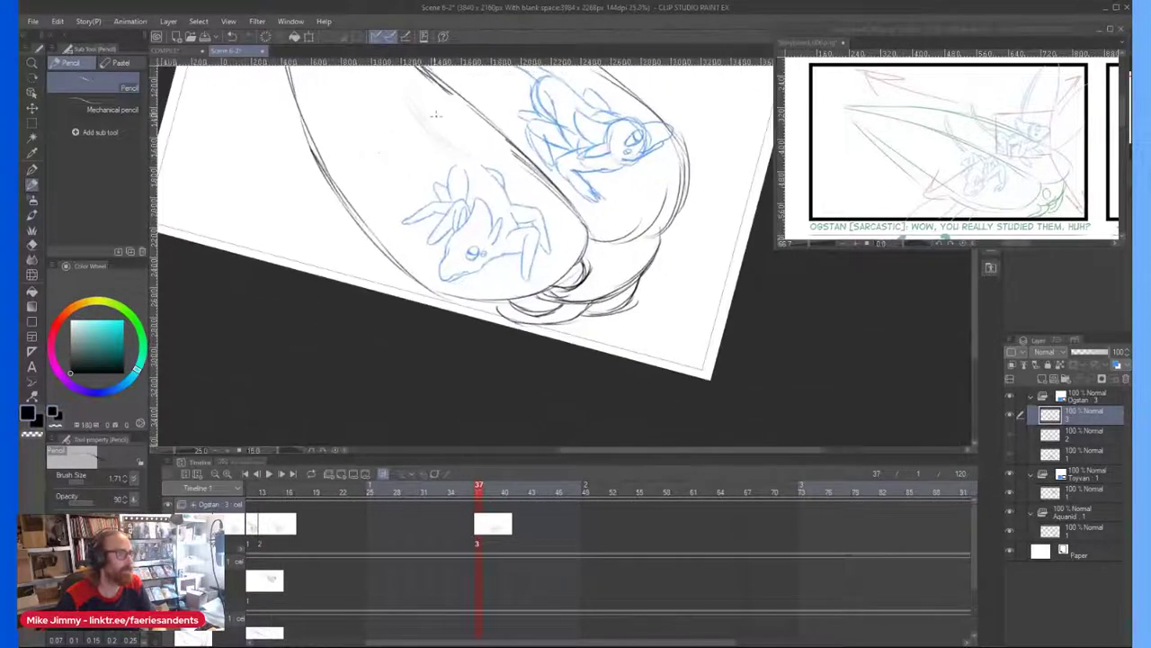
scroll(439, 144, up, 2)
mouse_move(489, 165)
mouse_down()
mouse_move(509, 180)
mouse_move(369, 110)
mouse_move(464, 187)
mouse_up()
scroll(519, 170, down, 4)
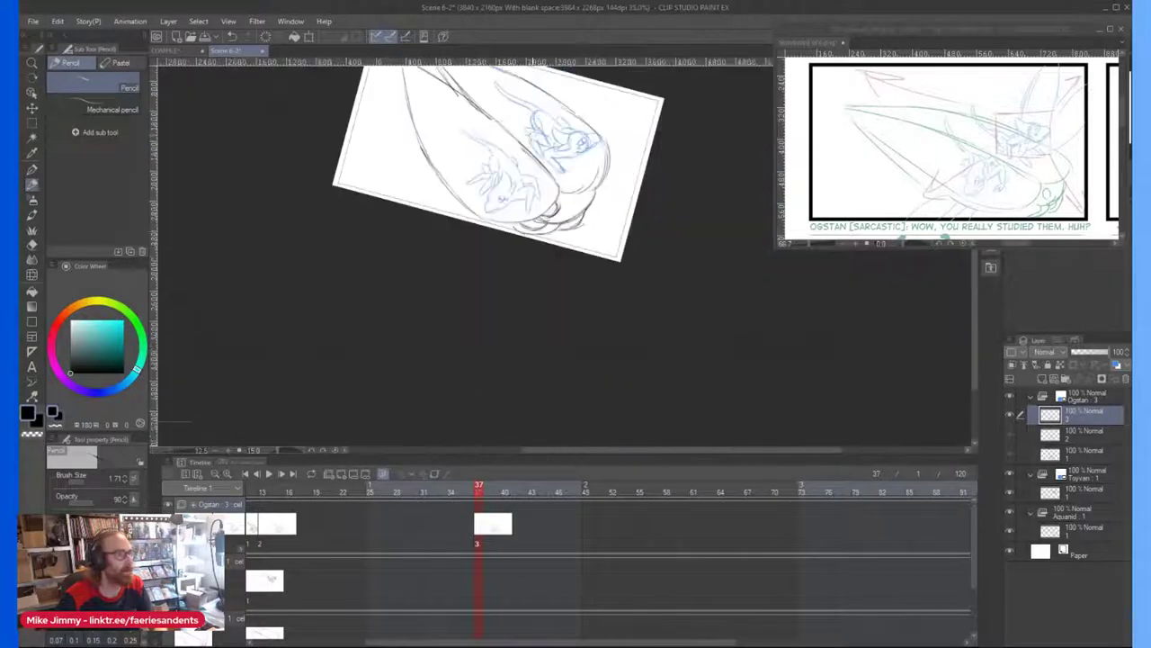
key(minus)
key(minus)
key(minus)
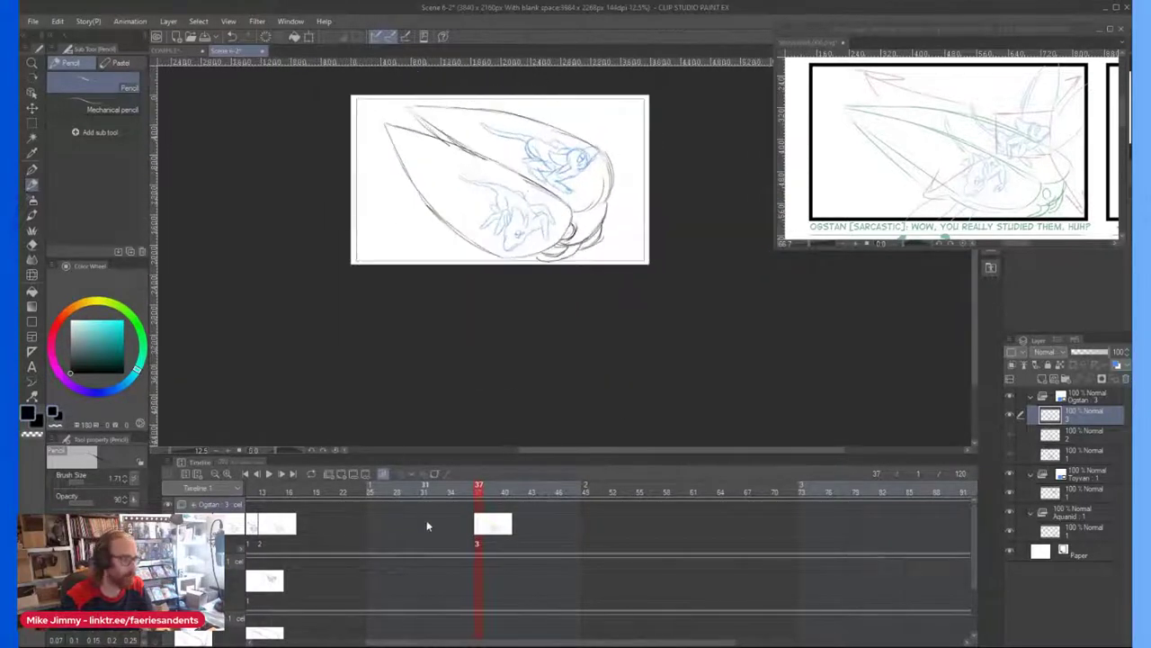
Step: Add a new animation cel at frame 37 on the Toyvan track
right_click(481, 583)
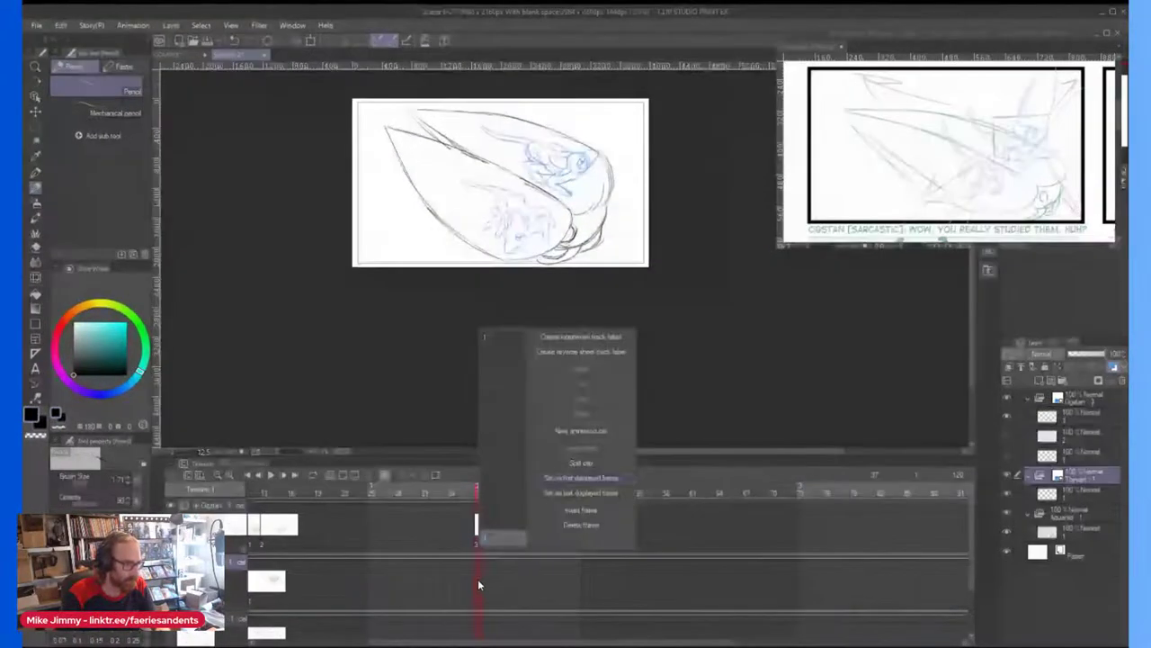
click(549, 439)
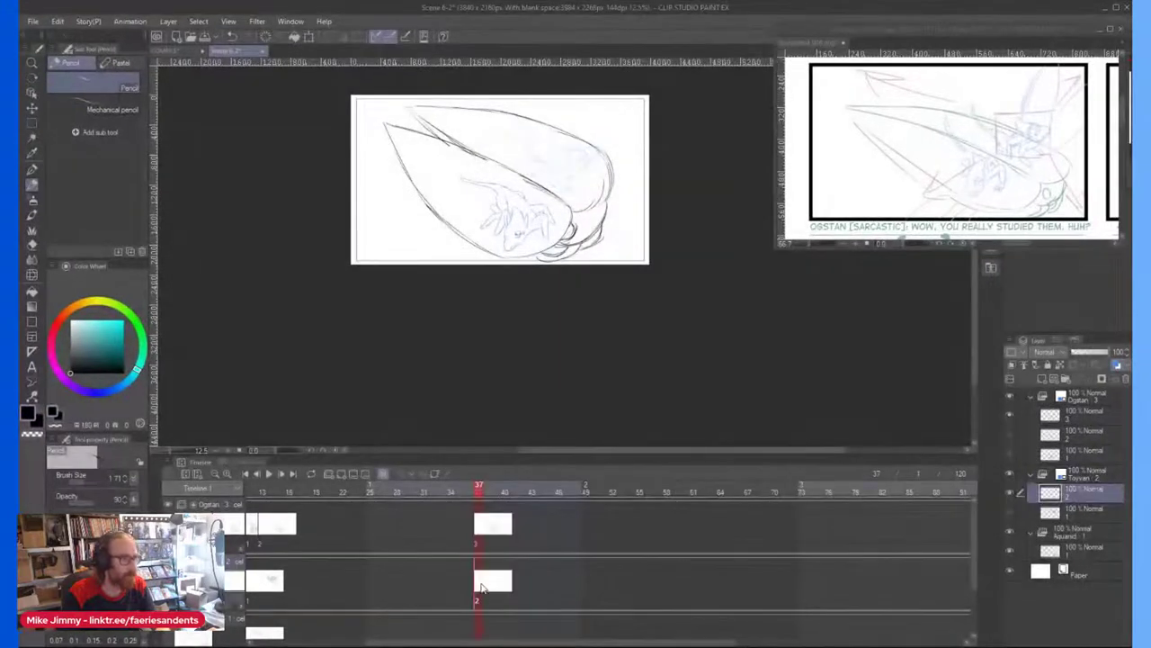
scroll(568, 154, up, 5)
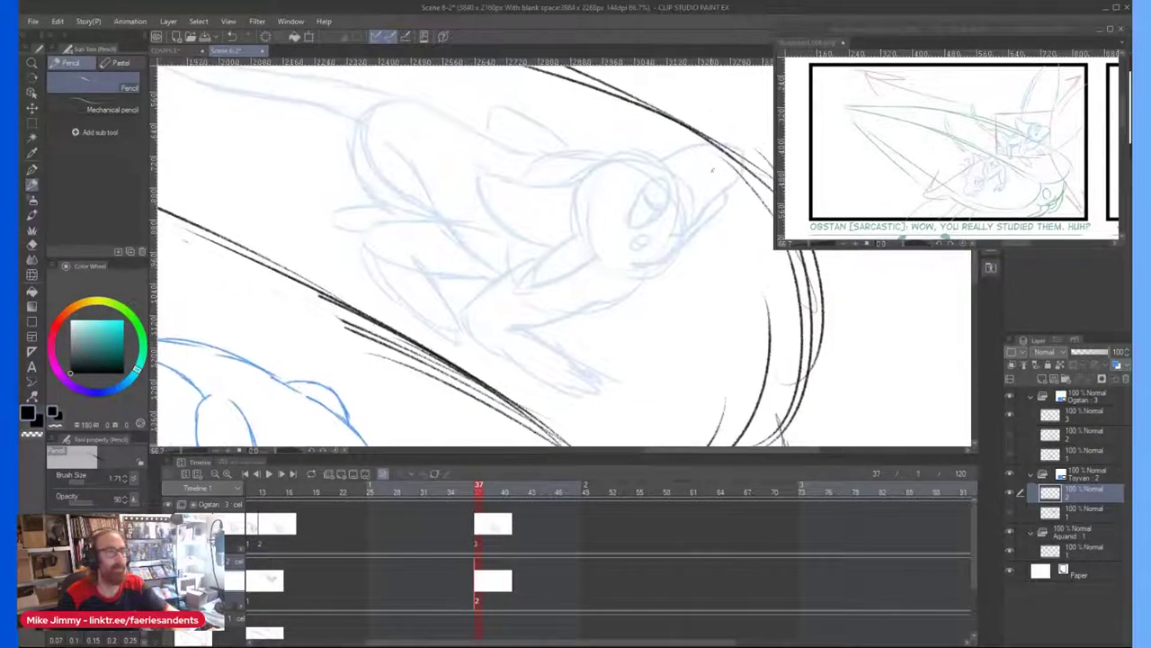
Step: Examine the next storyboard panel, with Toyvan's line of dialogue, as reference for the pose
click(795, 200)
scroll(807, 191, right, 8)
scroll(810, 189, right, 3)
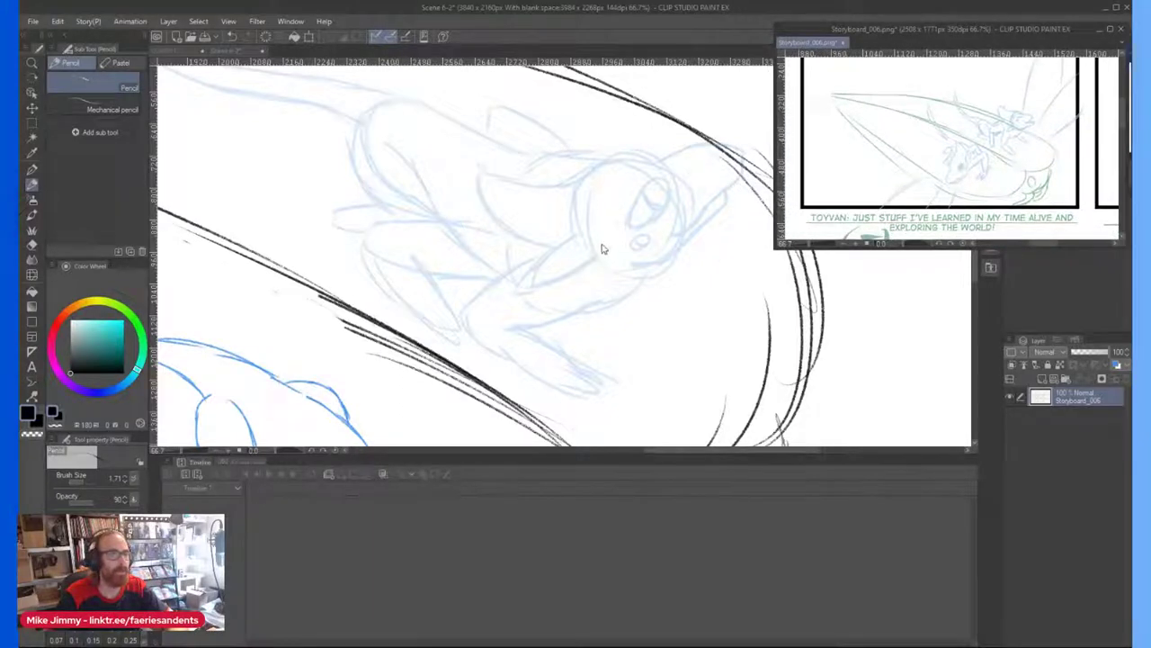
click(615, 244)
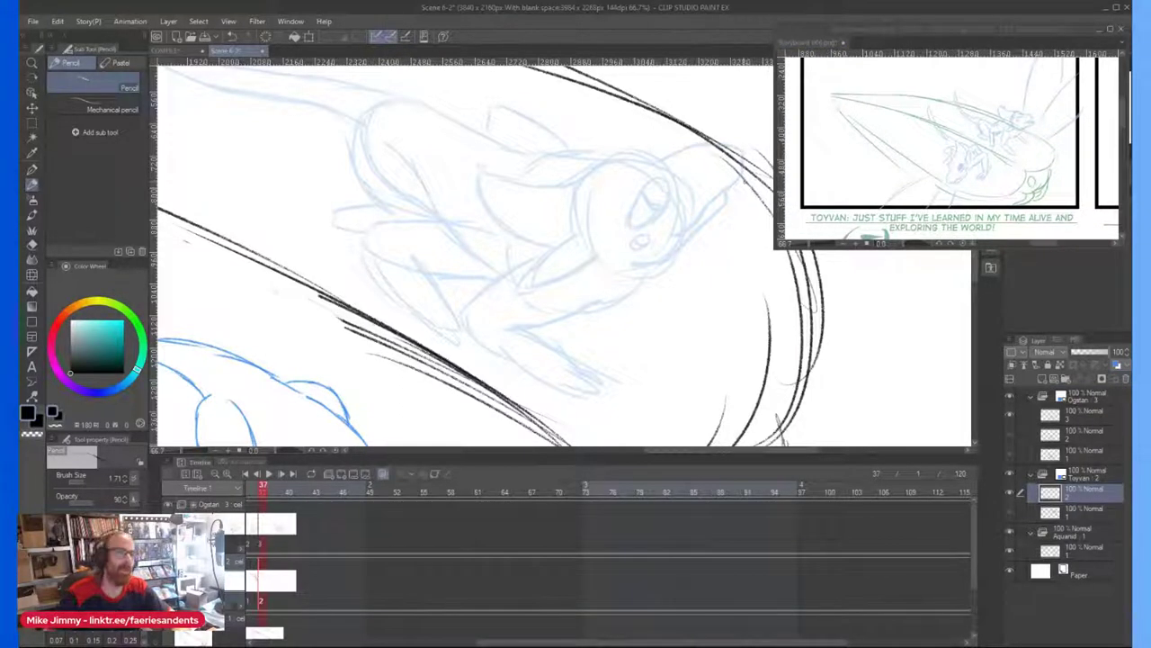
Step: Draw the heavy upper lids of Toyvan's large and small eyes and a short brow line on cel 2
scroll(695, 195, up, 2)
mouse_move(656, 169)
mouse_down()
mouse_move(608, 227)
mouse_move(664, 167)
mouse_up()
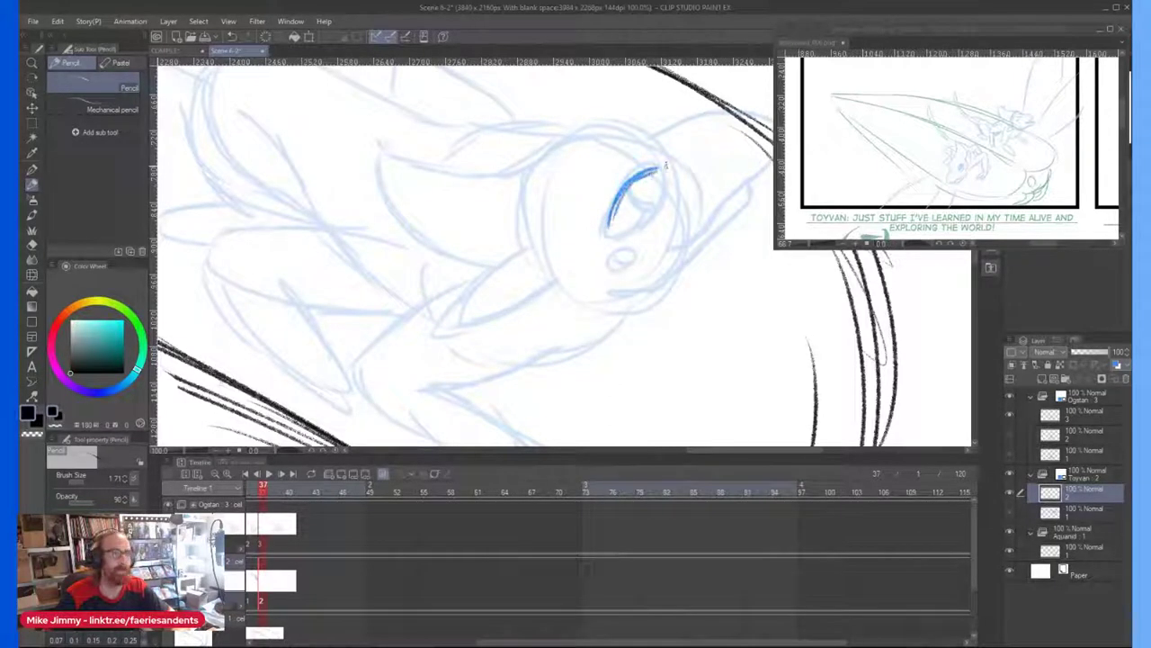
scroll(683, 110, down, 1)
drag(656, 107, 622, 146)
scroll(623, 149, up, 1)
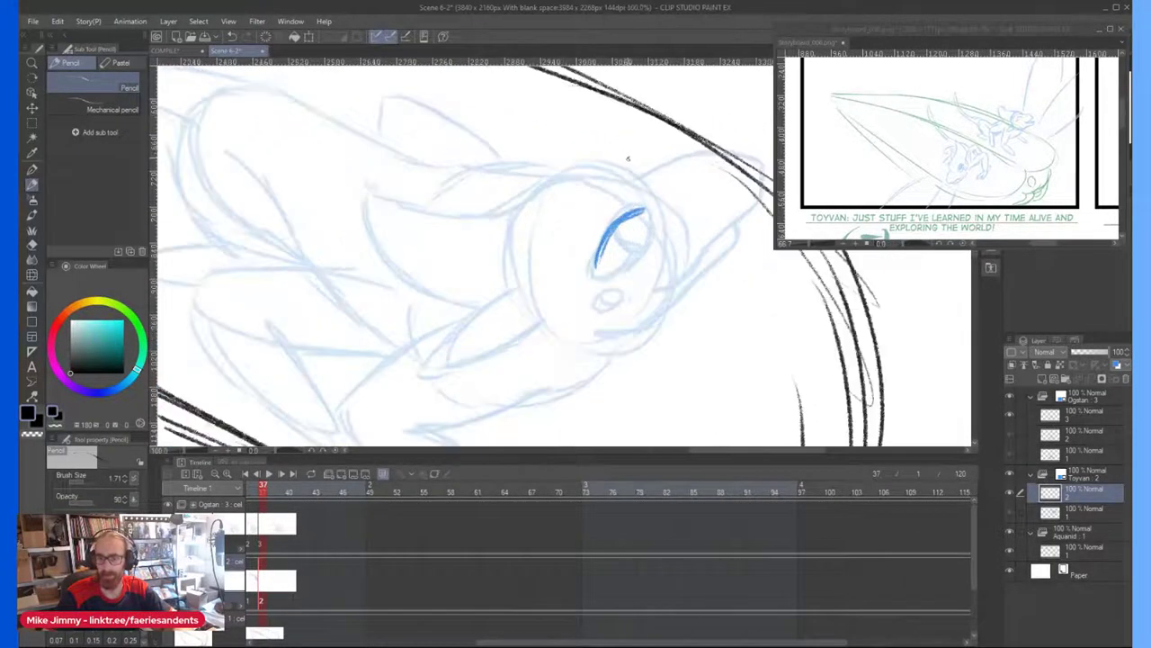
mouse_move(599, 214)
mouse_down()
mouse_move(588, 258)
mouse_move(602, 310)
mouse_up()
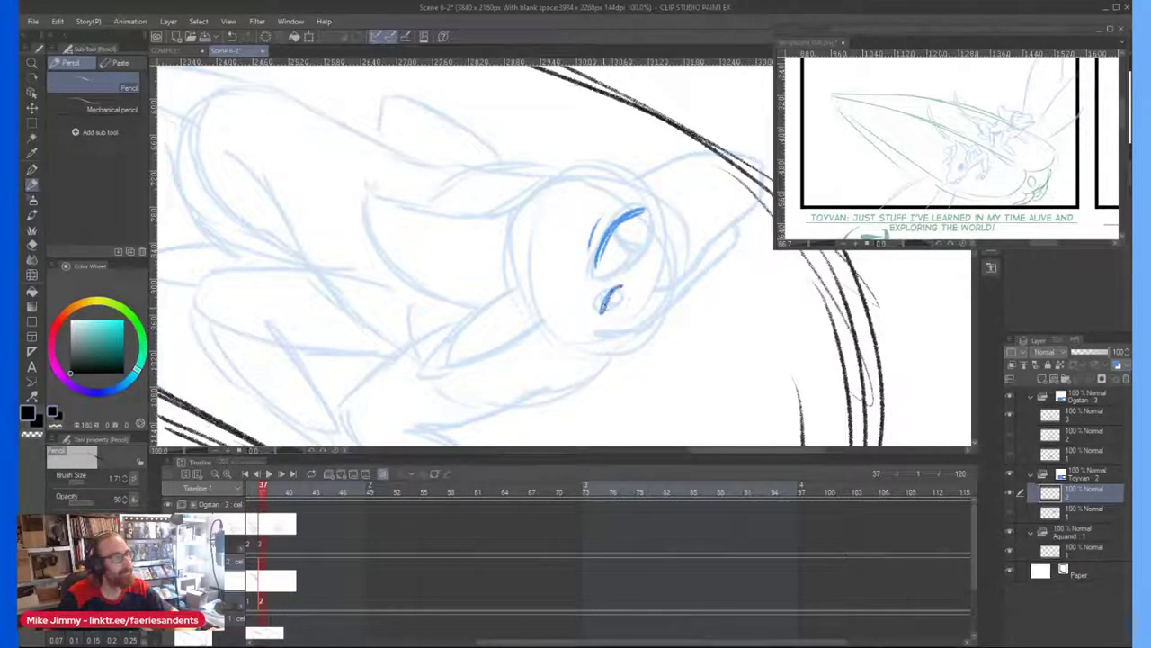
scroll(692, 228, down, 1)
drag(690, 227, 663, 257)
scroll(666, 256, up, 1)
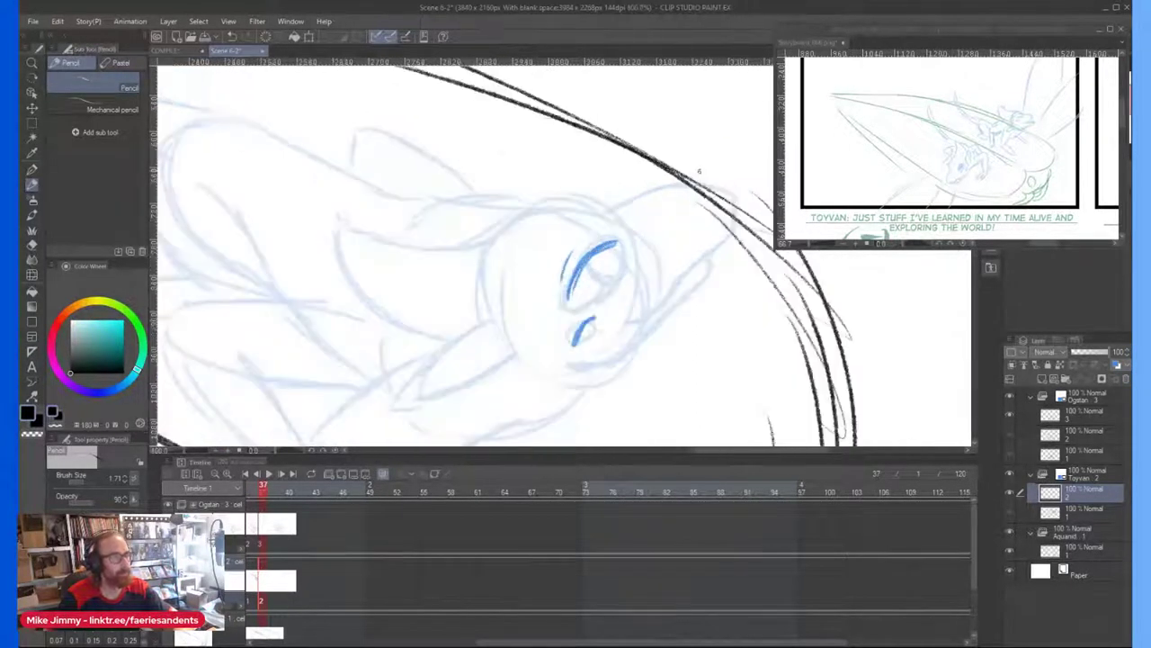
Step: Draw Toyvan's snout, open mouth and lower jaw, and the head contour running back toward the ear on cel 2
drag(688, 184, 608, 210)
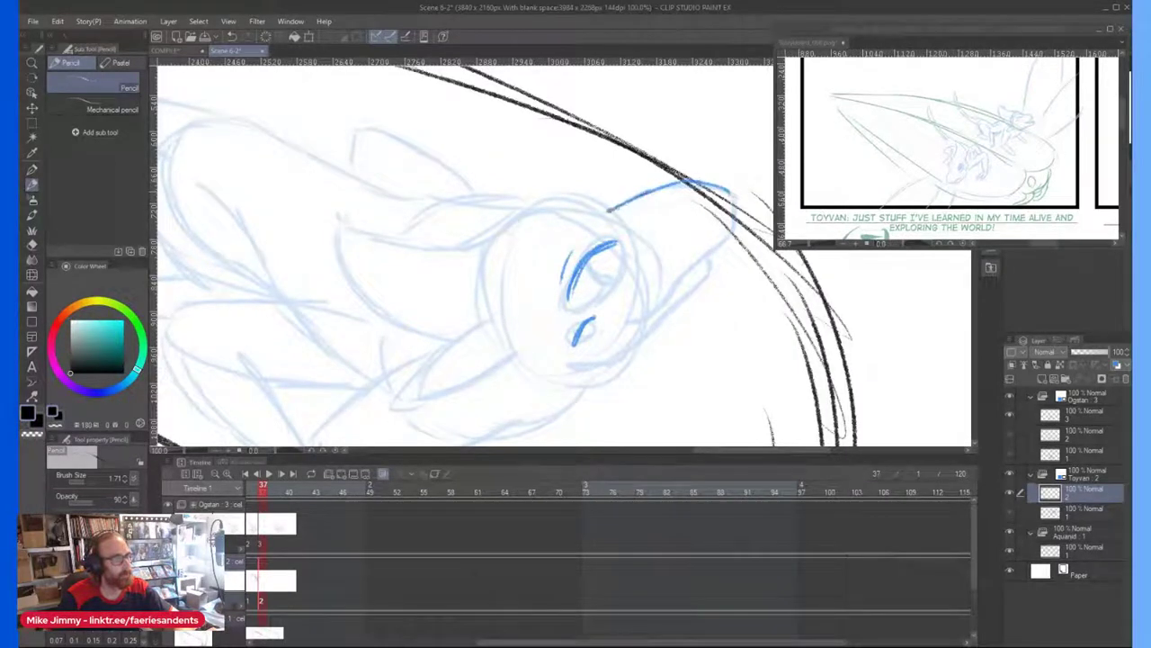
mouse_move(706, 244)
mouse_down()
mouse_move(629, 309)
mouse_move(677, 302)
mouse_move(729, 268)
mouse_move(711, 258)
mouse_move(725, 284)
mouse_move(711, 306)
mouse_move(639, 358)
mouse_move(568, 365)
mouse_up()
mouse_move(572, 205)
mouse_down()
mouse_move(497, 218)
mouse_move(455, 243)
mouse_up()
Step: Draw Toyvan's two pointed ears over the faint sketch, working on a rotated canvas
scroll(543, 172, down, 2)
key(^)
key(^)
key(^)
key(^)
key(^)
key(^)
key(^)
key(^)
key(^)
key(^)
key(^)
key(^)
key(^)
key(^)
key(^)
key(^)
key(^)
key(^)
key(^)
key(^)
key(^)
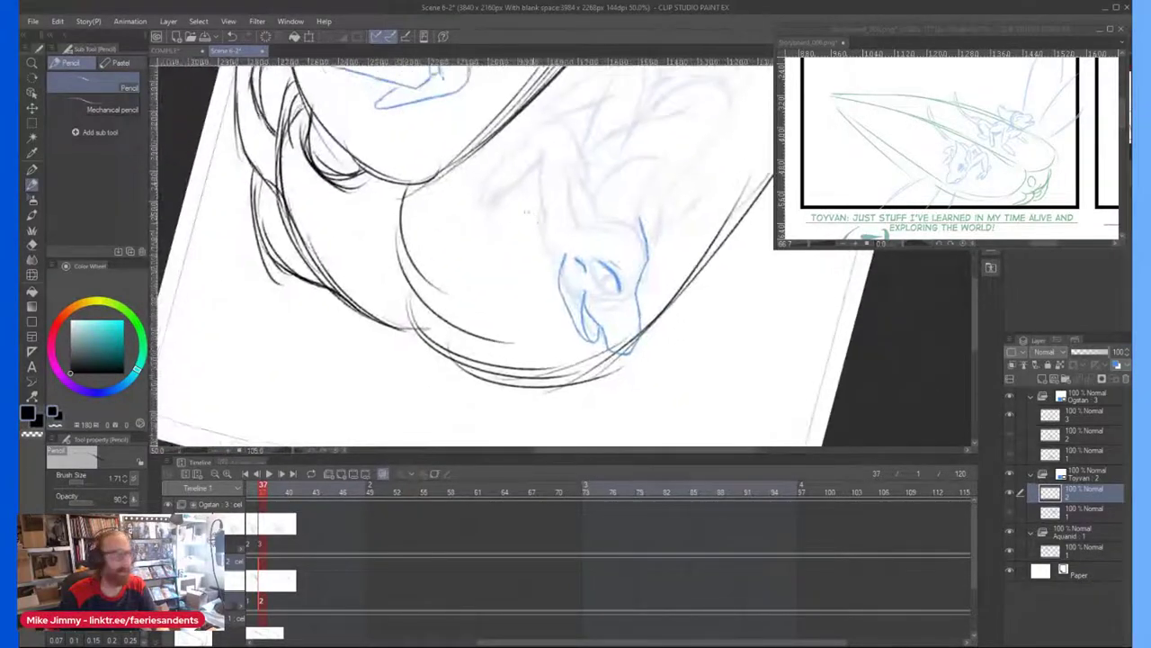
scroll(608, 200, up, 2)
mouse_move(621, 233)
mouse_down()
mouse_move(572, 134)
mouse_move(583, 250)
mouse_up()
mouse_move(706, 228)
mouse_down()
mouse_move(688, 239)
mouse_move(689, 198)
mouse_move(723, 144)
mouse_move(679, 128)
mouse_move(649, 160)
mouse_up()
drag(700, 127, 592, 208)
mouse_move(693, 248)
mouse_down()
mouse_move(702, 187)
mouse_move(695, 259)
mouse_up()
scroll(688, 163, down, 1)
scroll(578, 288, up, 1)
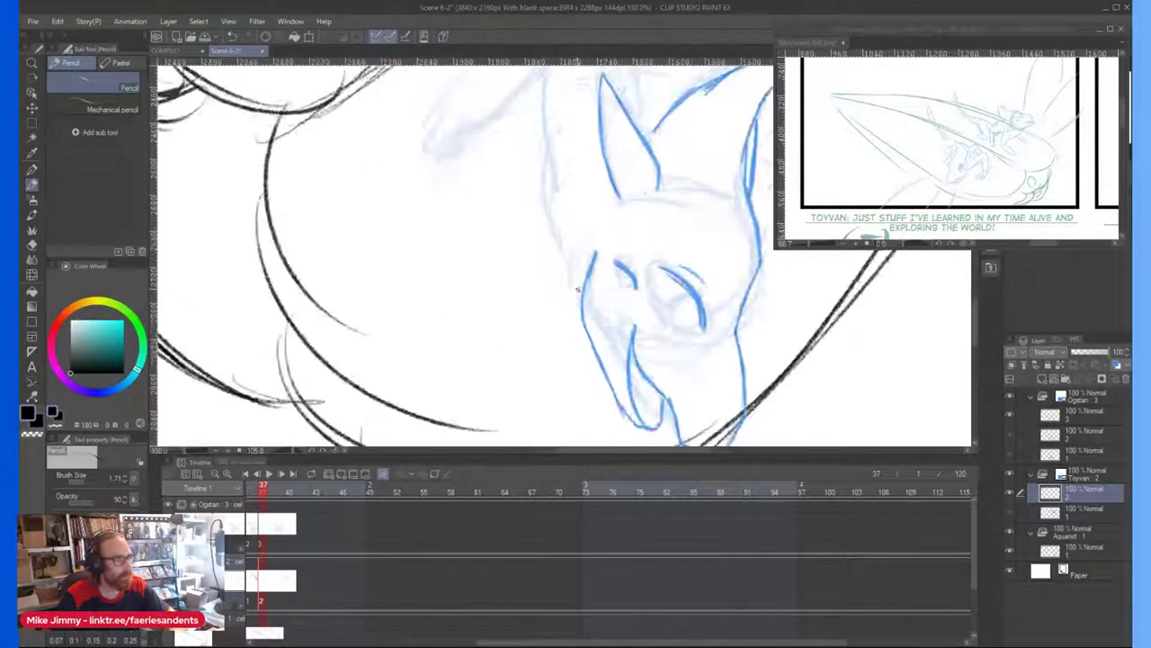
Step: Draw Toyvan's throat line and the near foreleg, bent at the elbow with a tapered forearm
scroll(577, 288, up, 2)
mouse_move(583, 308)
mouse_down()
mouse_move(536, 160)
mouse_move(540, 122)
mouse_up()
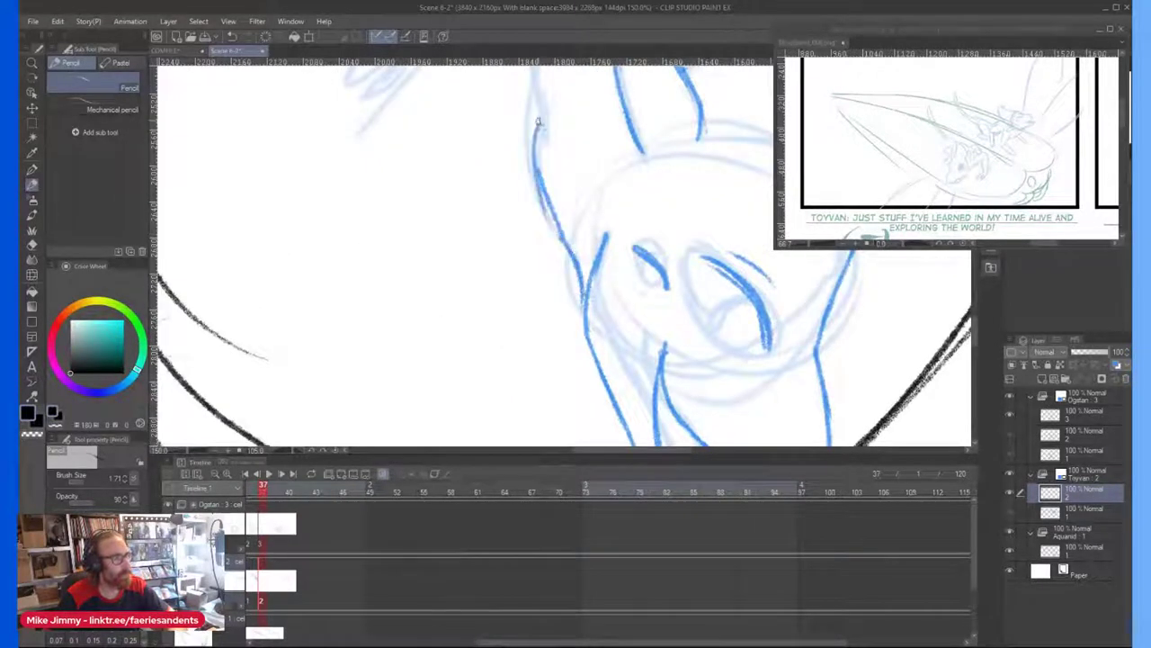
scroll(537, 112, down, 4)
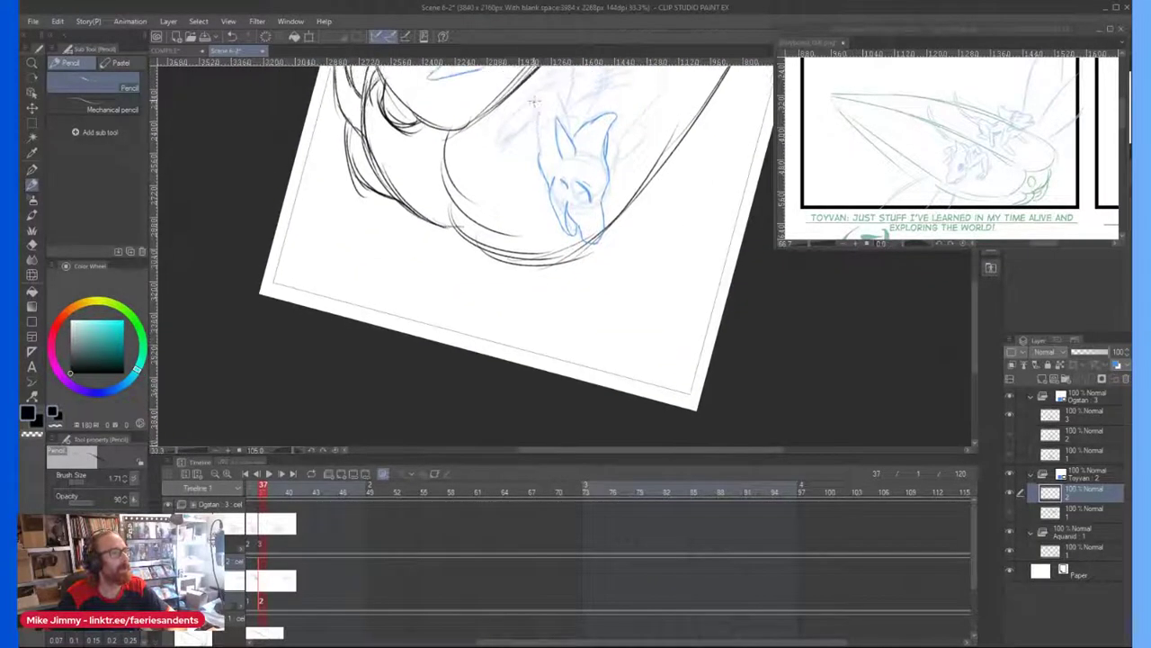
scroll(533, 102, up, 3)
drag(533, 169, 537, 234)
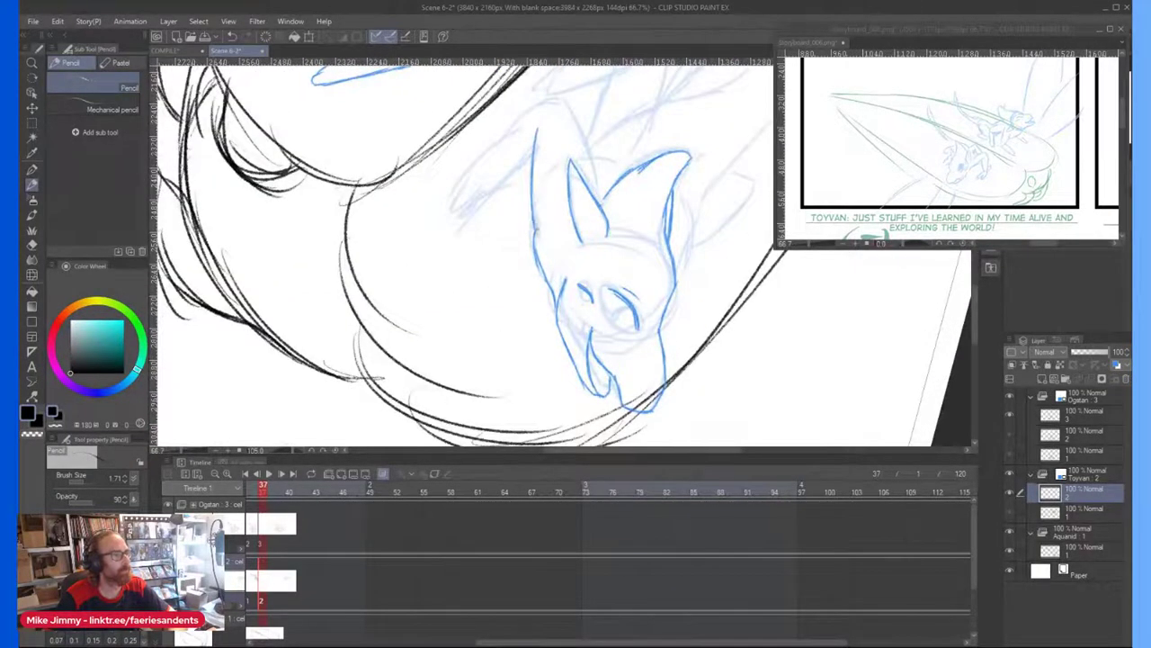
drag(595, 191, 568, 117)
mouse_move(587, 155)
mouse_down()
mouse_move(559, 102)
mouse_move(456, 188)
mouse_move(505, 178)
mouse_up()
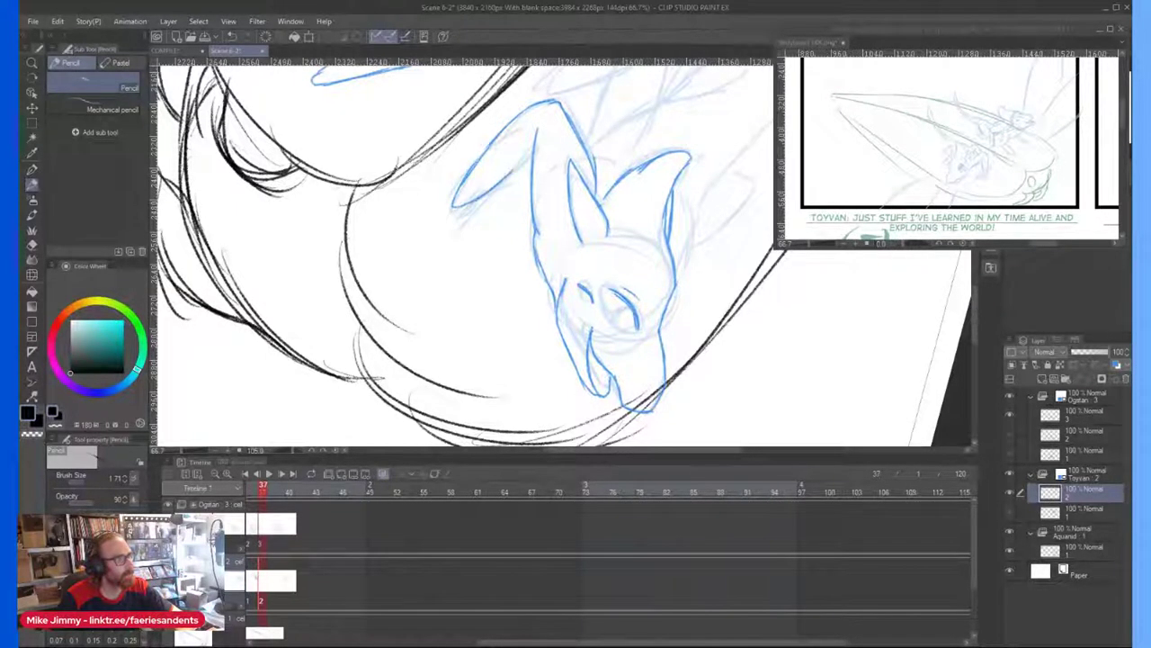
Step: Draw Toyvan's far foreleg behind the head and the back line running up toward the hips
scroll(544, 114, down, 2)
key(minus)
key(minus)
key(minus)
key(minus)
key(minus)
key(minus)
key(minus)
key(minus)
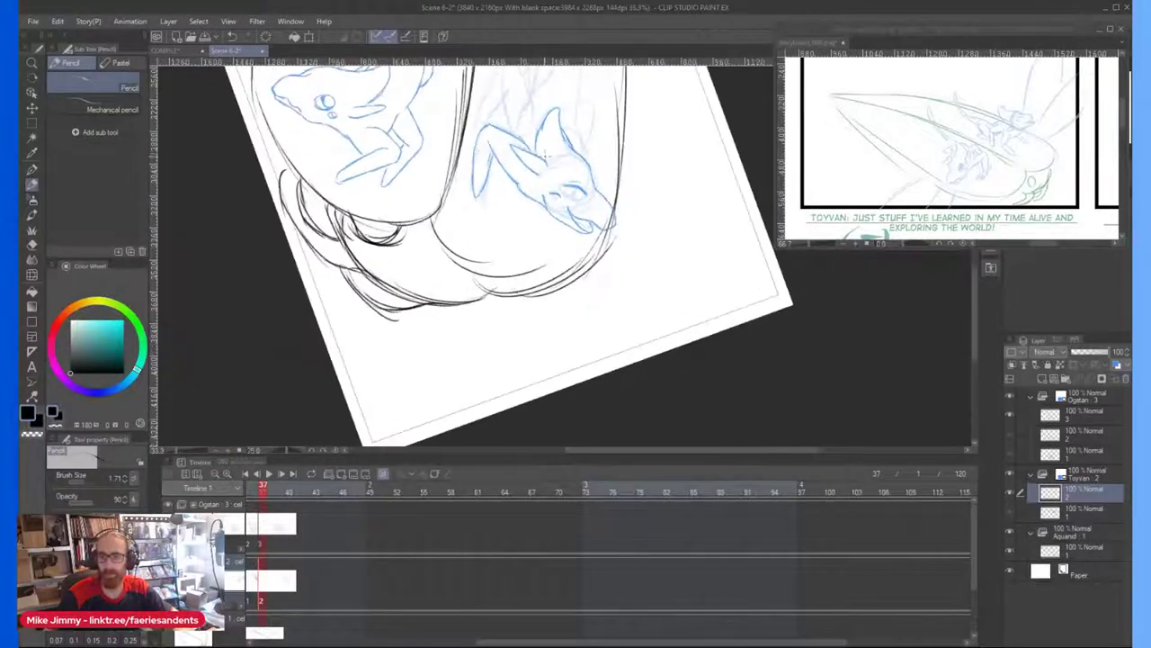
scroll(559, 117, up, 2)
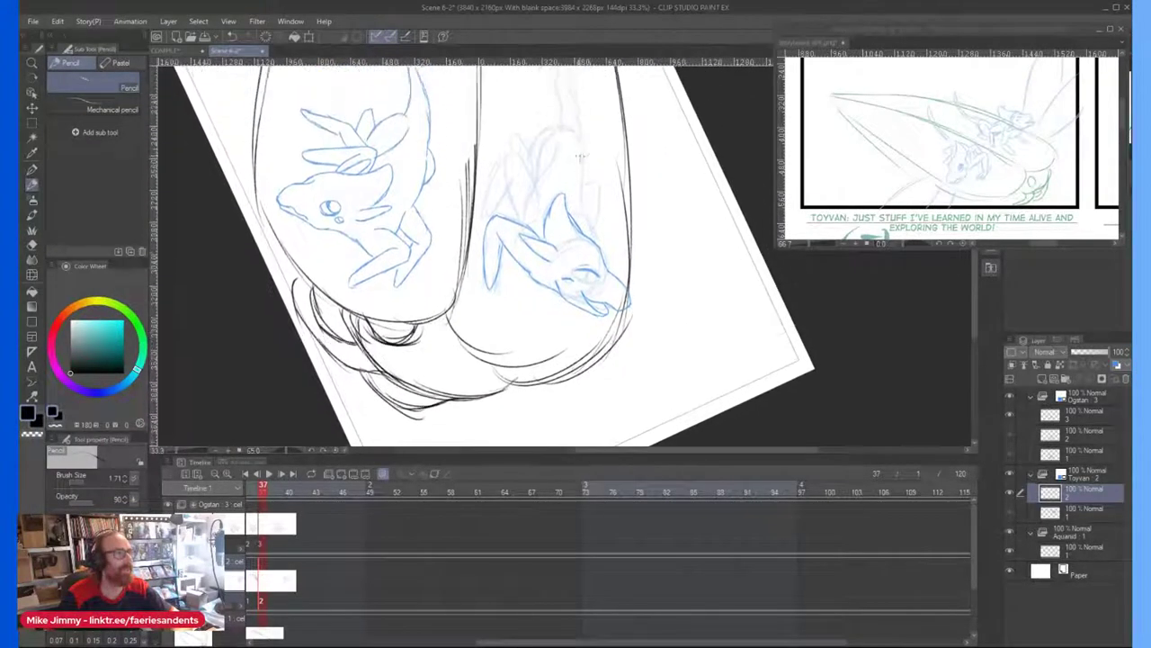
drag(581, 223, 613, 324)
drag(621, 250, 608, 299)
drag(625, 220, 611, 302)
mouse_move(621, 259)
mouse_down()
mouse_move(585, 162)
mouse_move(586, 114)
mouse_up()
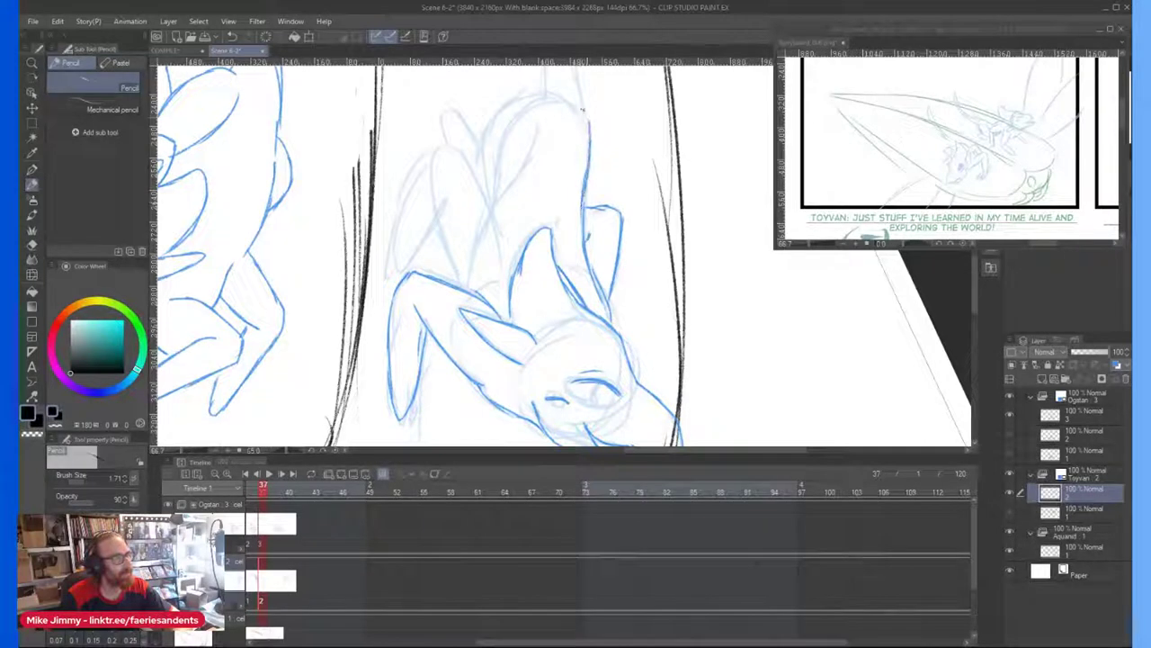
Step: Draw Toyvan's belly line, the folded hind leg with its thigh, and the tip of the other hind leg
mouse_move(501, 259)
mouse_down()
mouse_move(468, 171)
mouse_move(437, 152)
mouse_up()
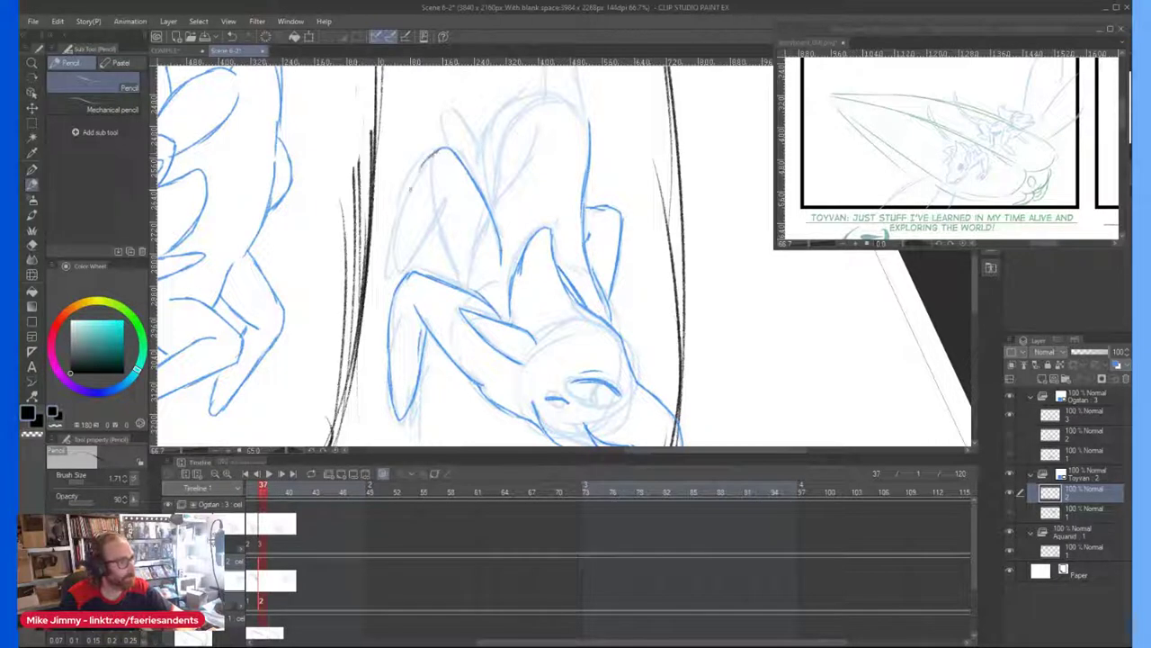
mouse_move(410, 196)
mouse_down()
mouse_move(394, 261)
mouse_move(447, 202)
mouse_up()
drag(449, 249, 441, 181)
mouse_move(537, 128)
mouse_down()
mouse_move(562, 164)
mouse_move(551, 205)
mouse_up()
drag(531, 134, 503, 183)
mouse_move(486, 151)
mouse_down()
mouse_move(461, 143)
mouse_move(469, 187)
mouse_up()
drag(537, 154, 544, 172)
scroll(574, 360, up, 5)
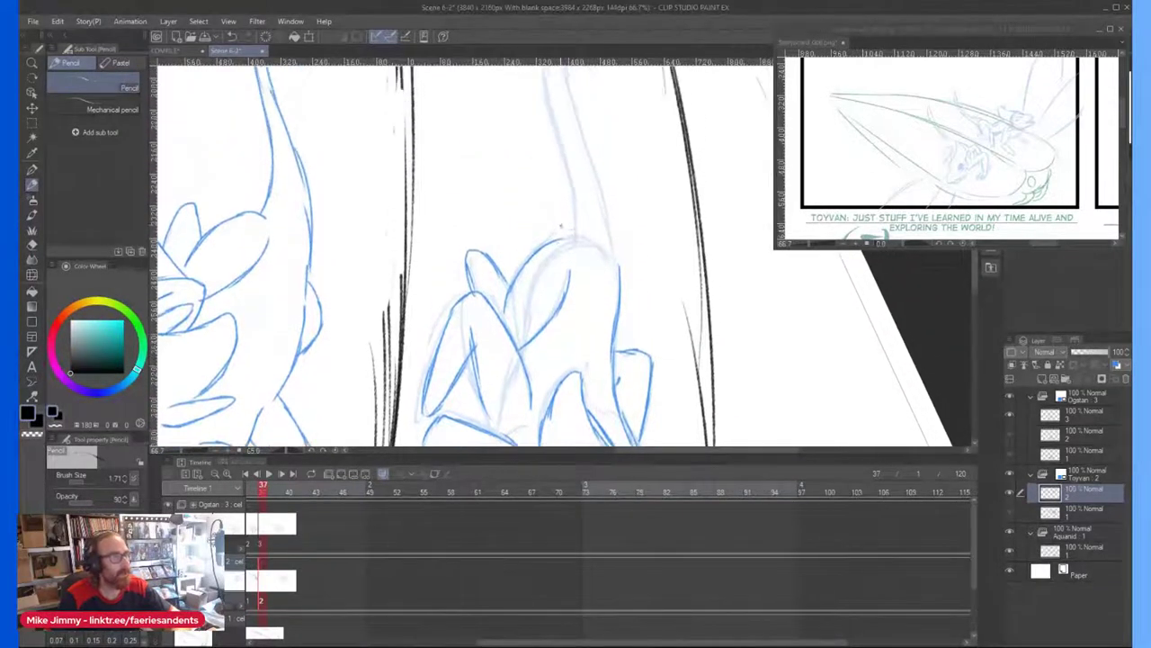
mouse_move(572, 369)
mouse_down()
mouse_move(550, 236)
mouse_move(504, 157)
mouse_up()
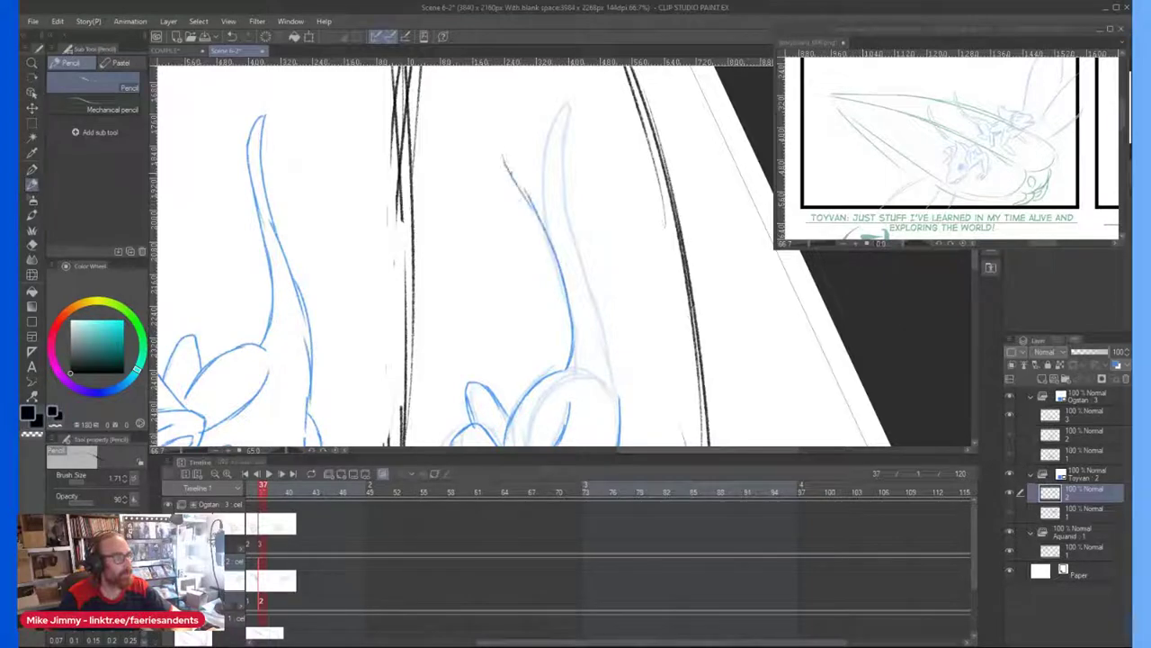
drag(555, 212, 569, 225)
scroll(585, 284, down, 2)
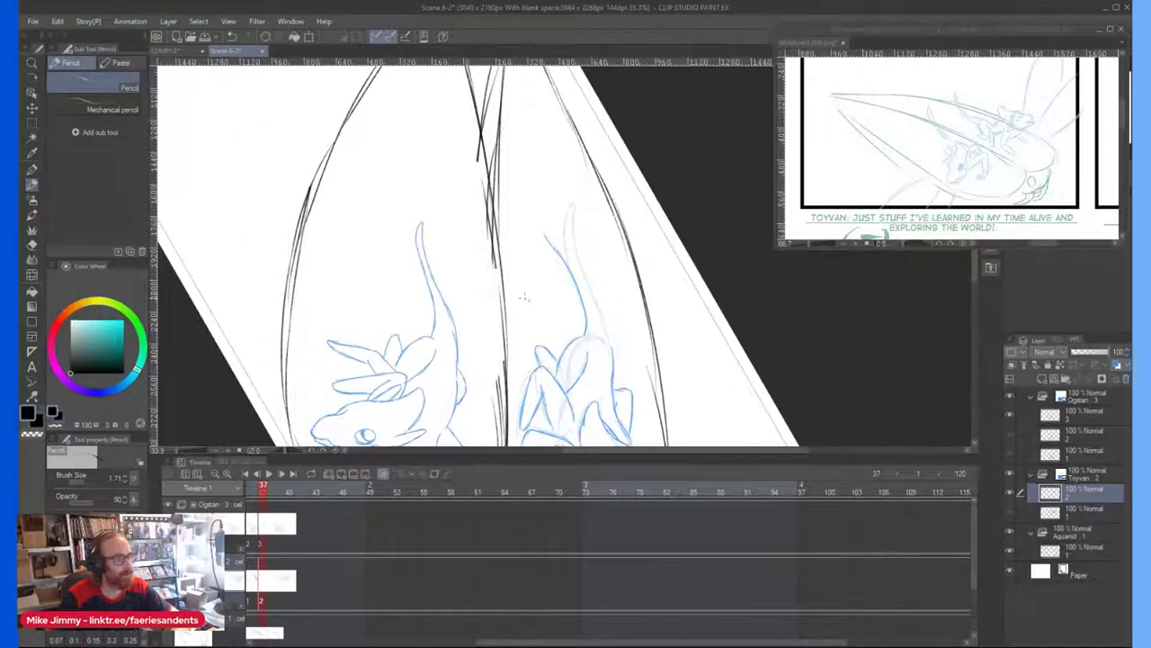
drag(531, 298, 622, 306)
scroll(620, 305, up, 2)
key(ctrl+z)
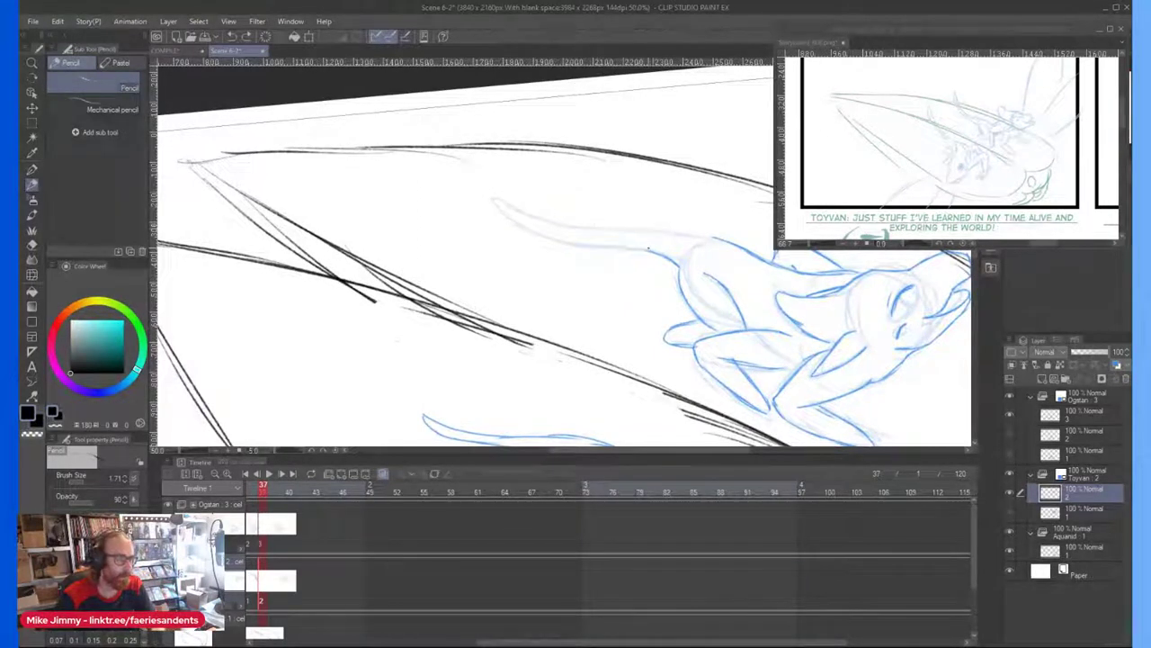
Step: Draw Toyvan's tail rising from the hips and curling into a spiral at its tip
drag(651, 249, 615, 246)
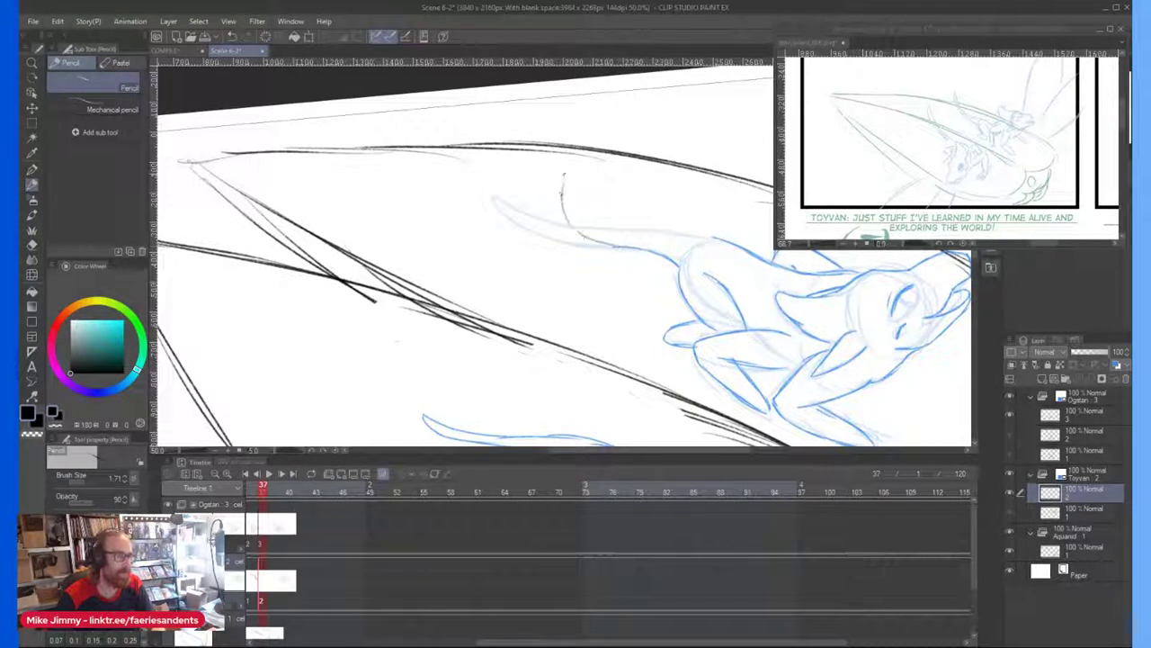
mouse_move(561, 183)
mouse_down()
mouse_move(616, 129)
mouse_move(635, 141)
mouse_move(609, 198)
mouse_move(636, 168)
mouse_move(610, 187)
mouse_move(609, 170)
mouse_move(609, 180)
mouse_move(627, 165)
mouse_move(609, 184)
mouse_move(620, 154)
mouse_move(598, 160)
mouse_move(616, 151)
mouse_move(591, 216)
mouse_move(579, 184)
mouse_move(587, 213)
mouse_move(723, 239)
mouse_up()
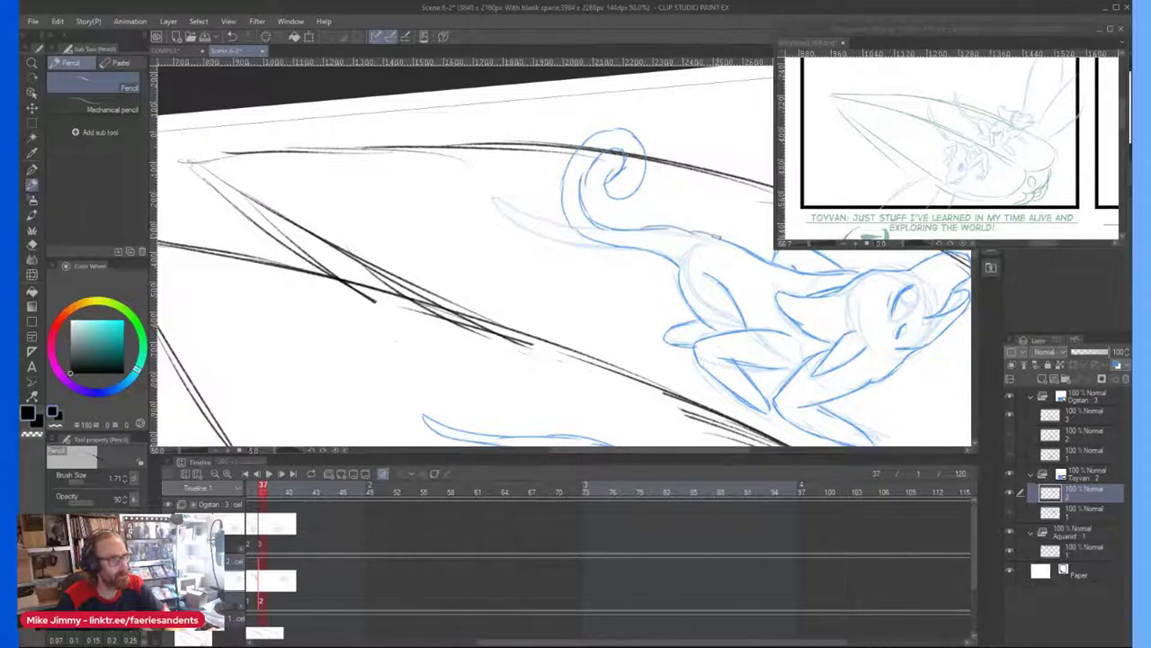
scroll(665, 189, down, 4)
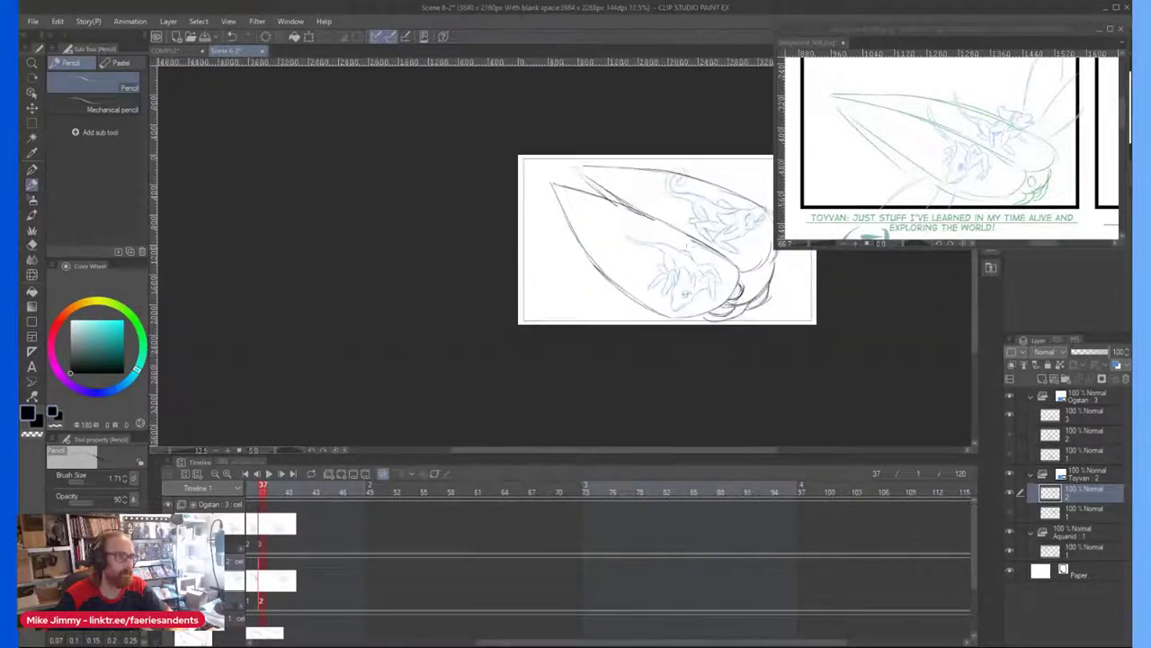
Step: On Ogstan's cel 3, clean up the muzzle with a larger hard eraser, then pencil in the mouth line and a nostril
scroll(675, 213, up, 3)
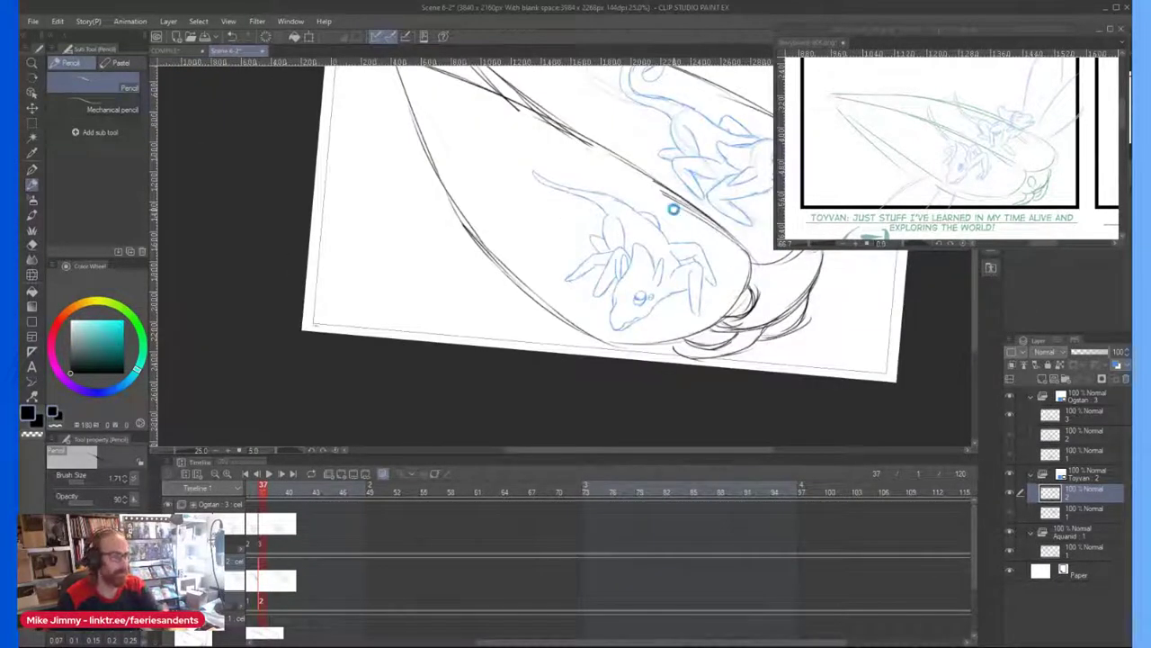
scroll(640, 322, up, 3)
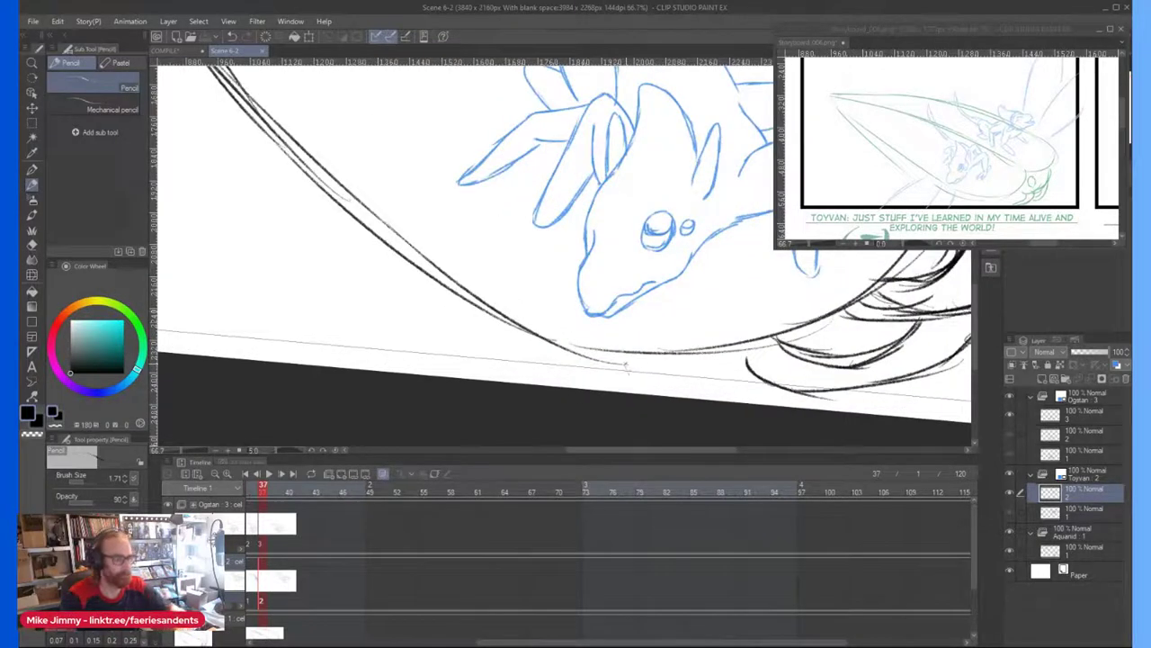
key(e)
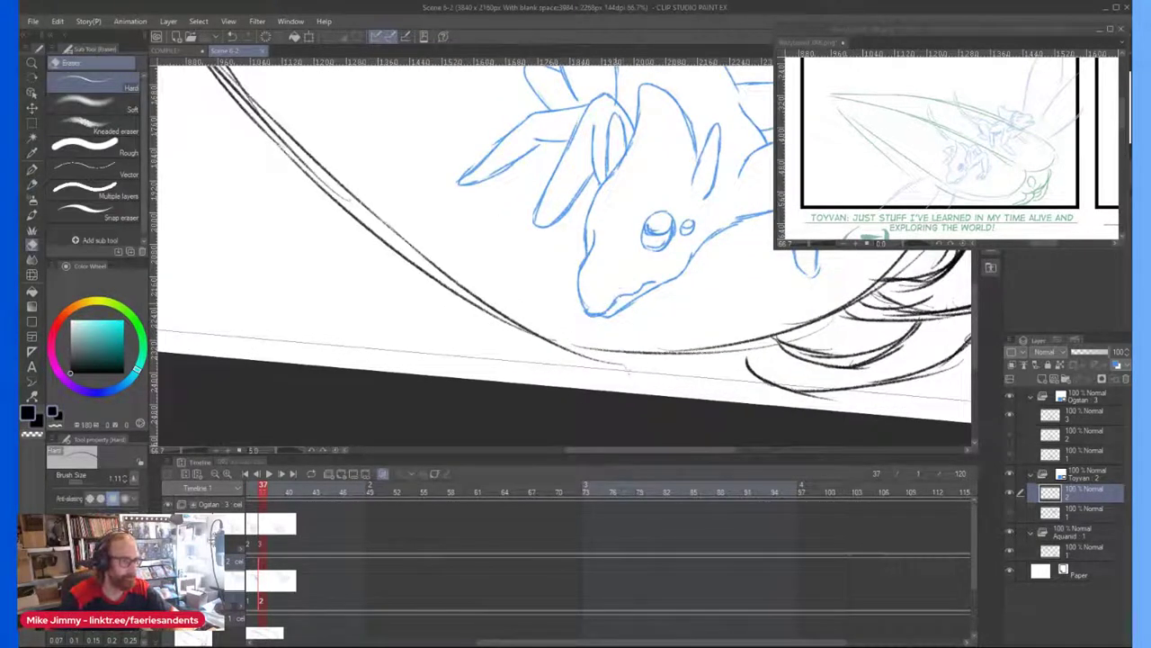
click(83, 480)
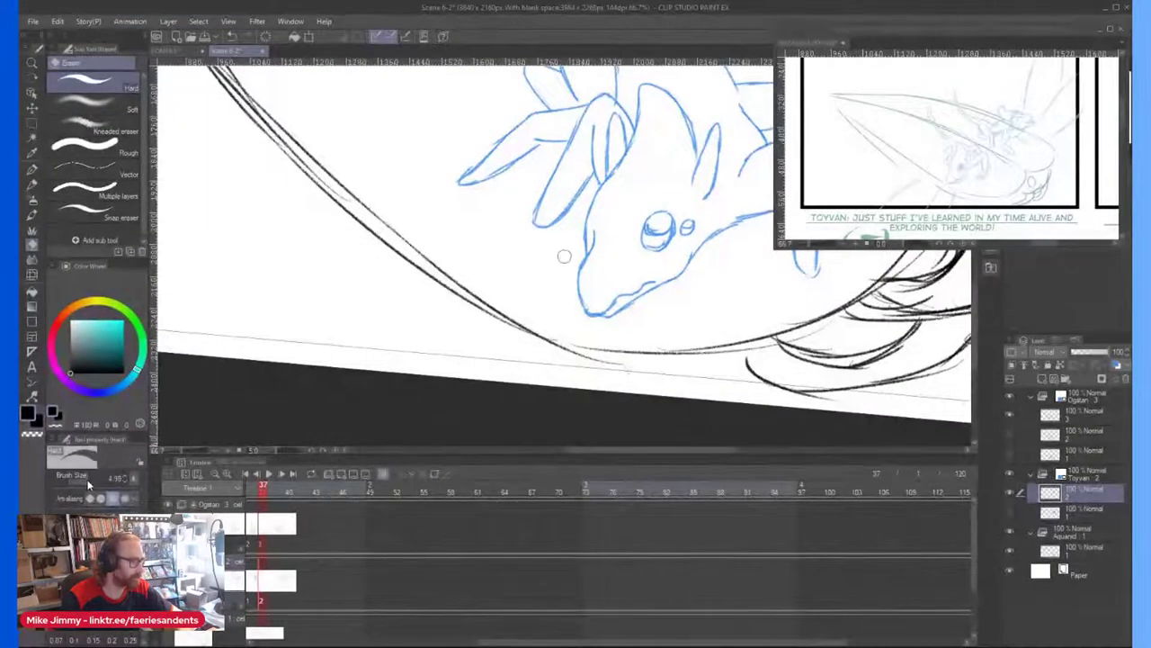
click(1074, 415)
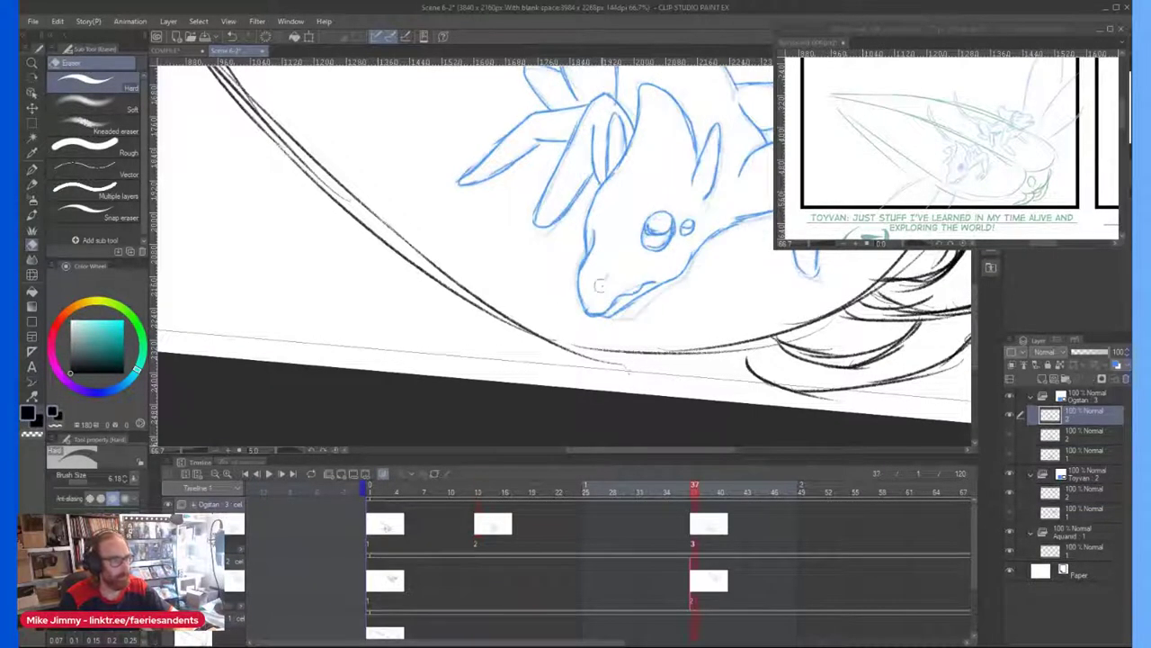
key(p)
drag(637, 278, 659, 277)
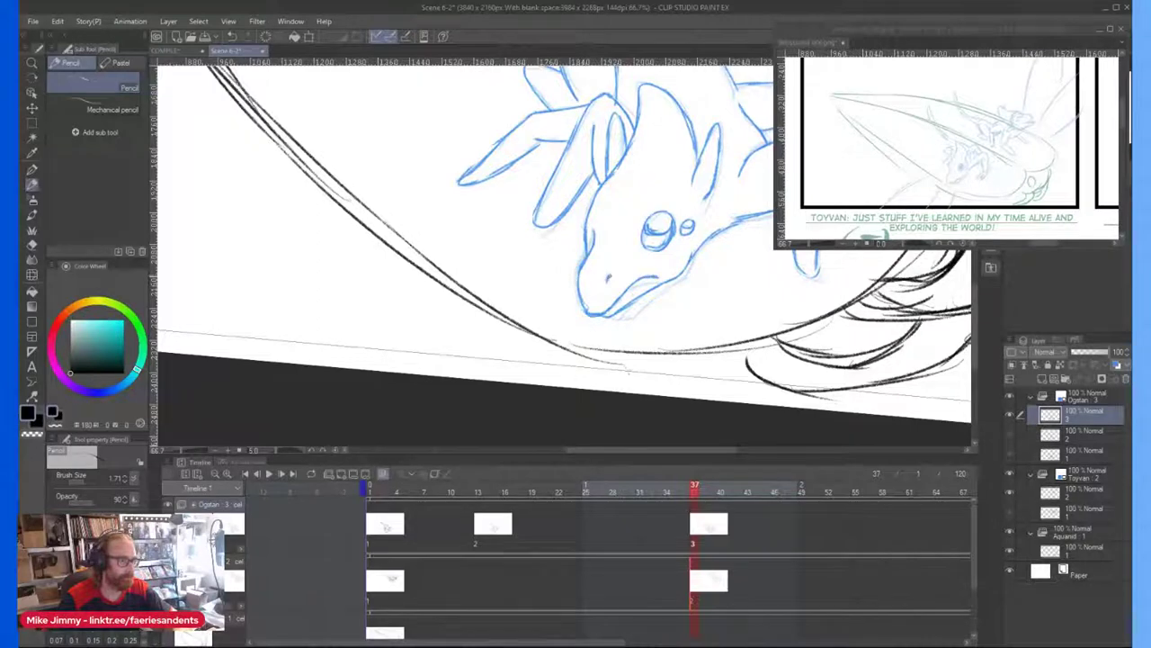
Step: Erase the inner lines of Ogstan's large eye, redraw its lid and lower rim, and add a short brow stroke above it
scroll(635, 261, down, 3)
scroll(643, 185, up, 5)
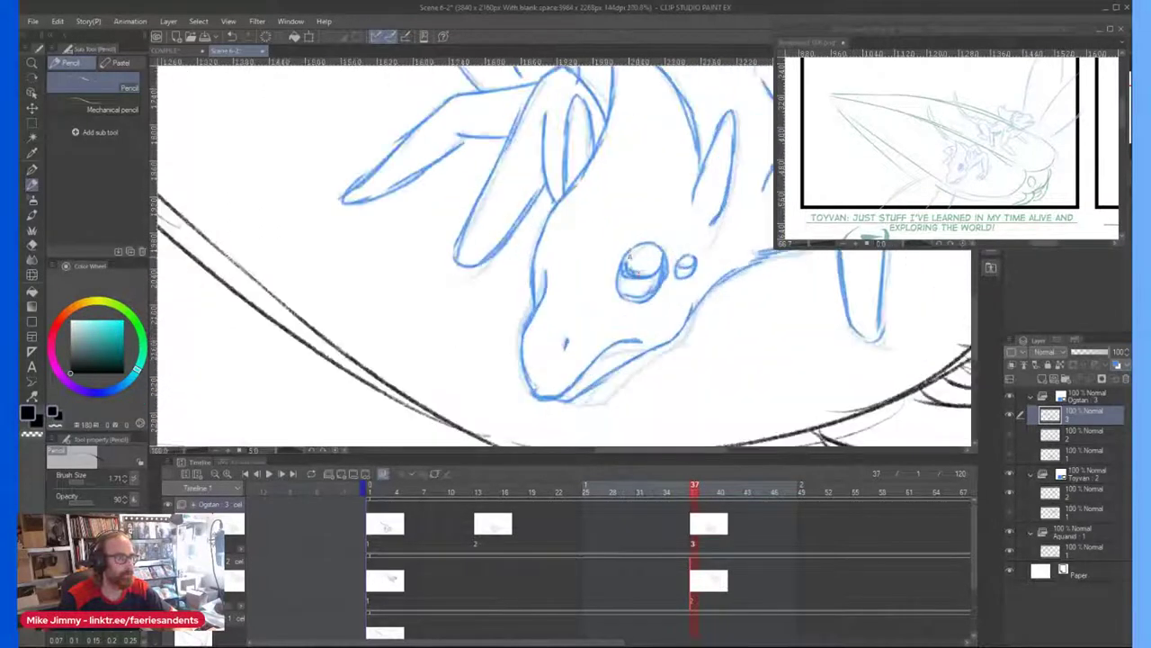
key(e)
mouse_move(619, 272)
mouse_down()
mouse_move(657, 245)
mouse_move(624, 264)
mouse_up()
key(p)
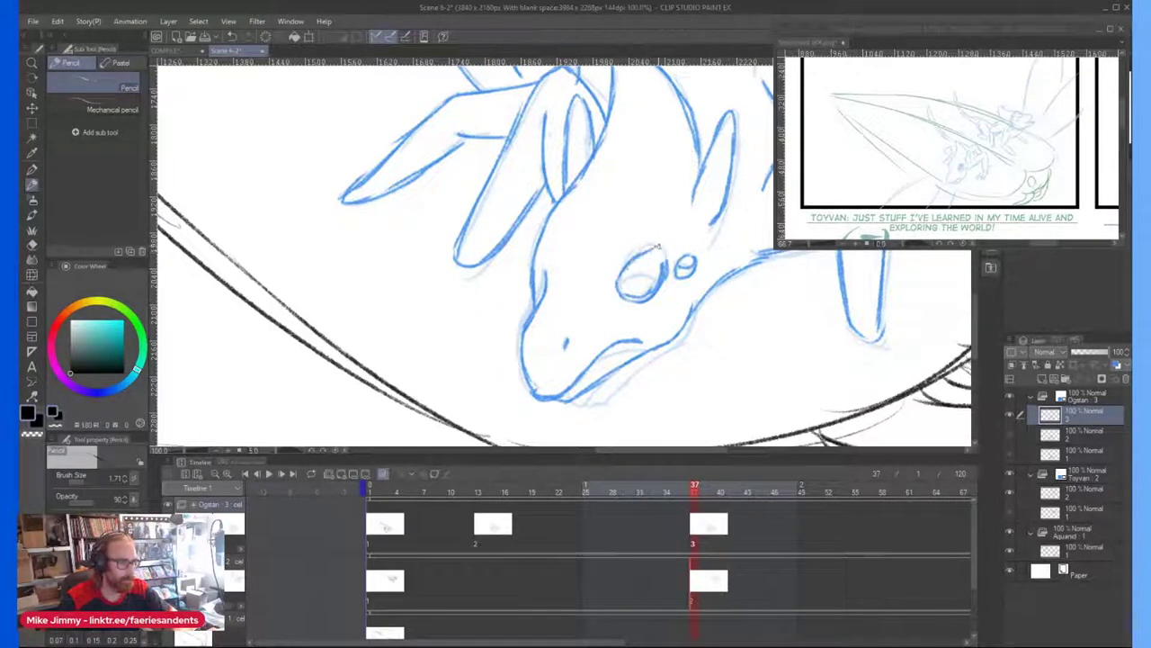
drag(661, 248, 665, 267)
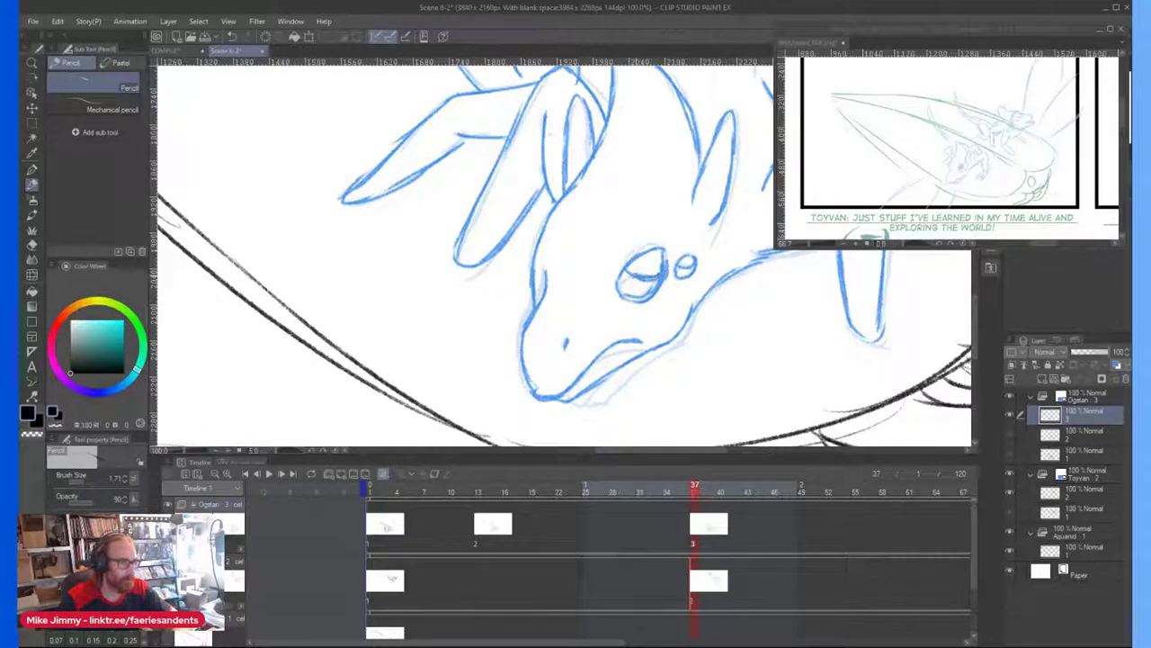
drag(659, 279, 626, 290)
scroll(689, 260, down, 3)
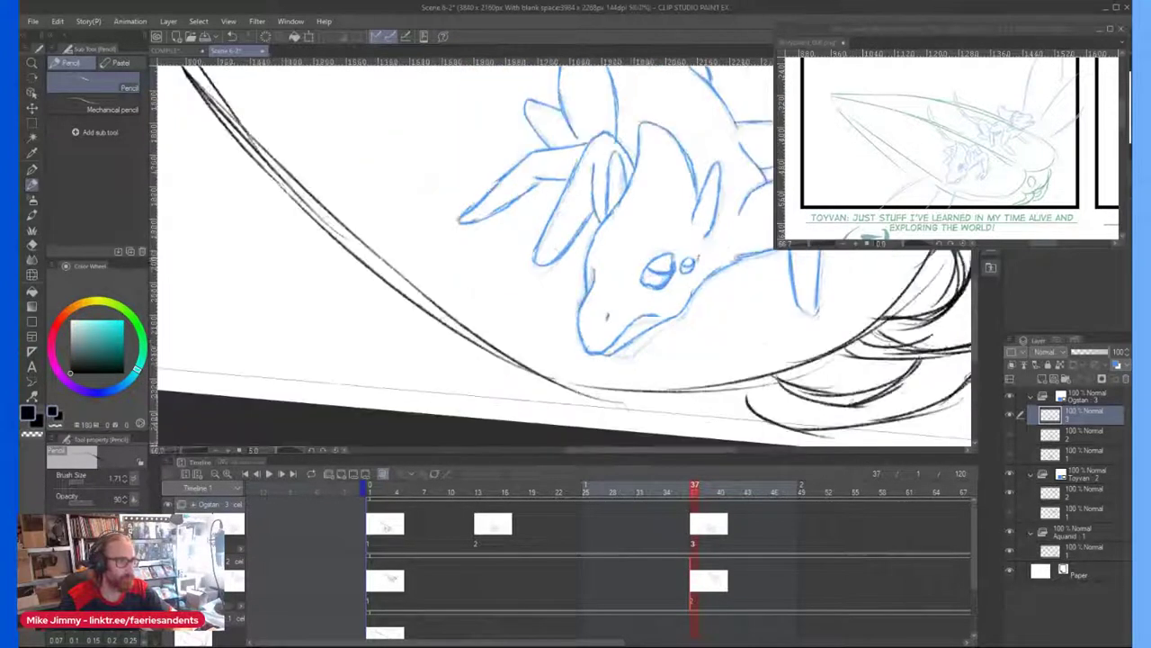
scroll(677, 252, up, 3)
drag(677, 243, 694, 241)
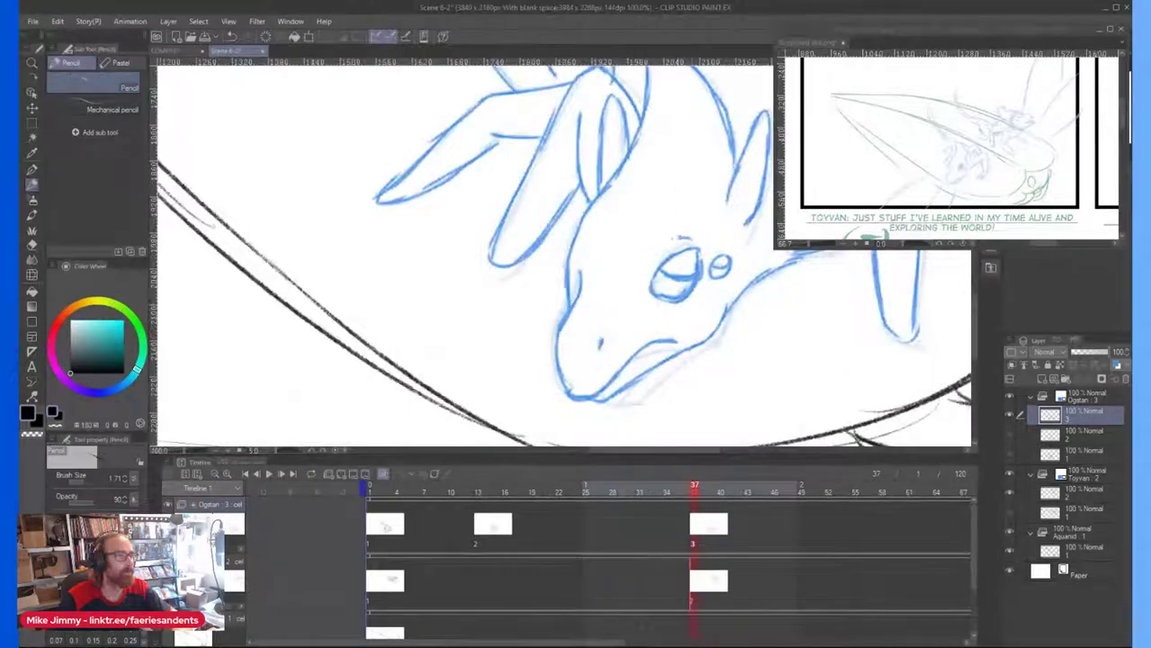
Step: Shorten the Scene 6-2 timeline so that it ends at frame 72
scroll(684, 213, down, 6)
scroll(710, 204, up, 1)
key(minus)
scroll(716, 192, up, 4)
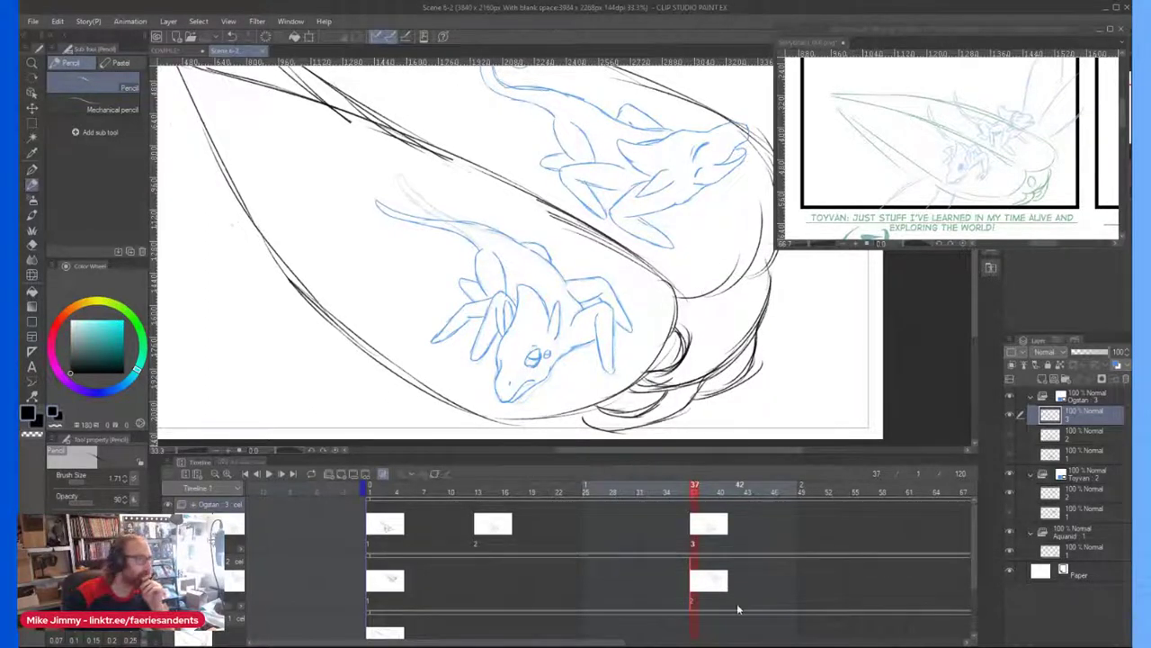
drag(580, 641, 740, 641)
click(716, 520)
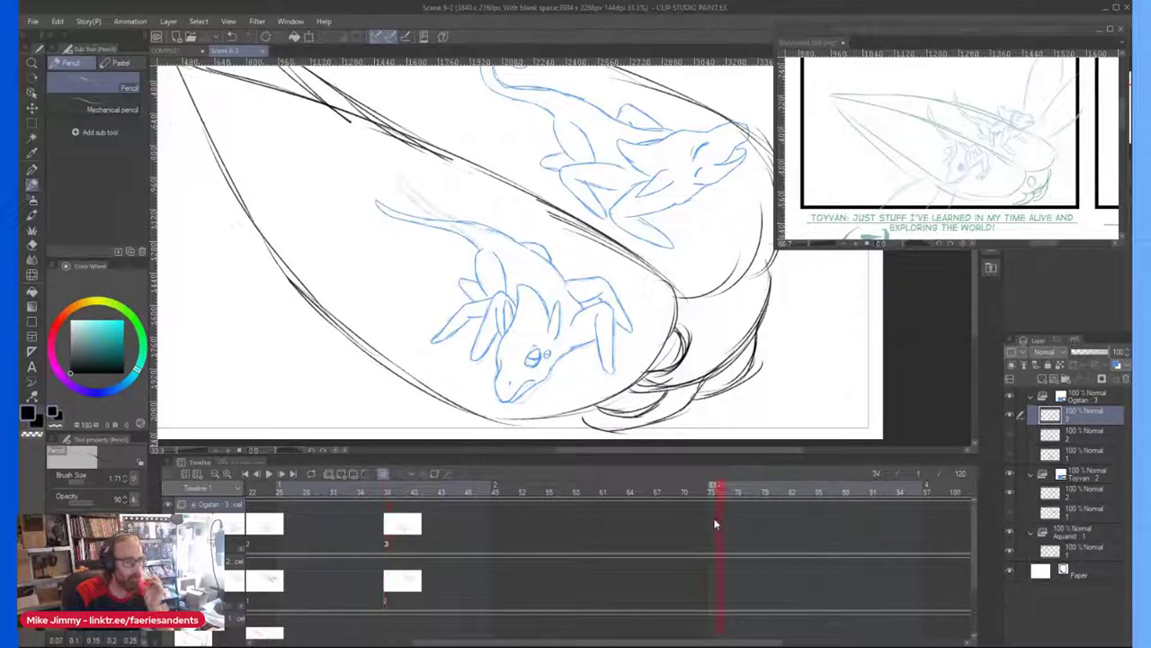
drag(710, 641, 881, 640)
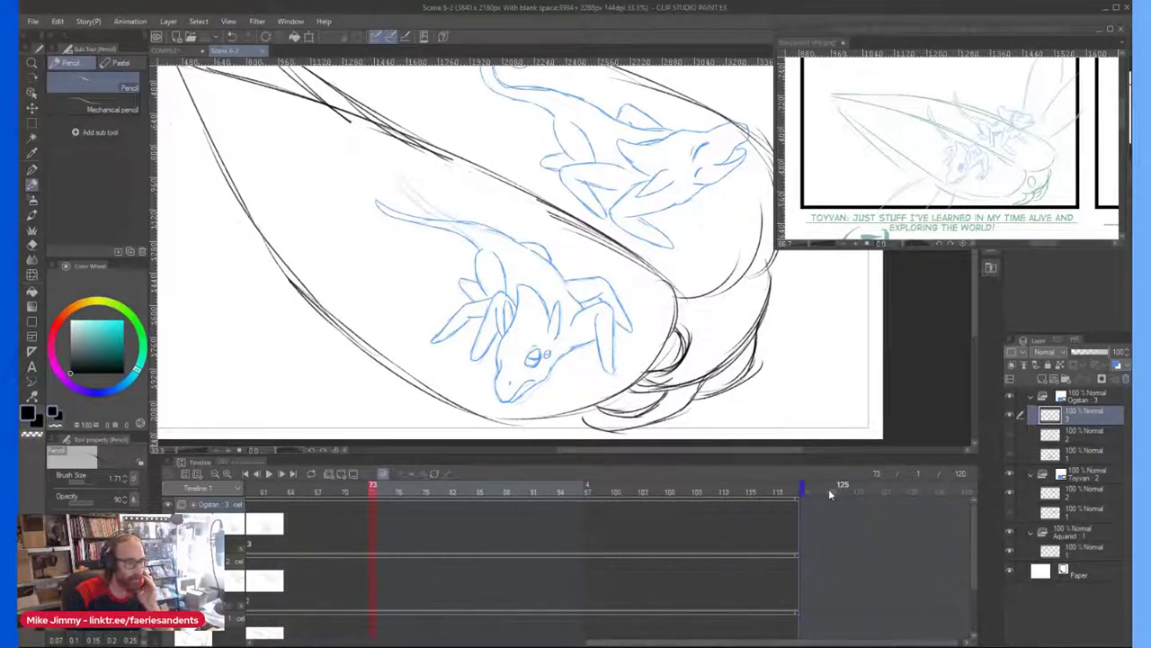
drag(803, 485, 373, 484)
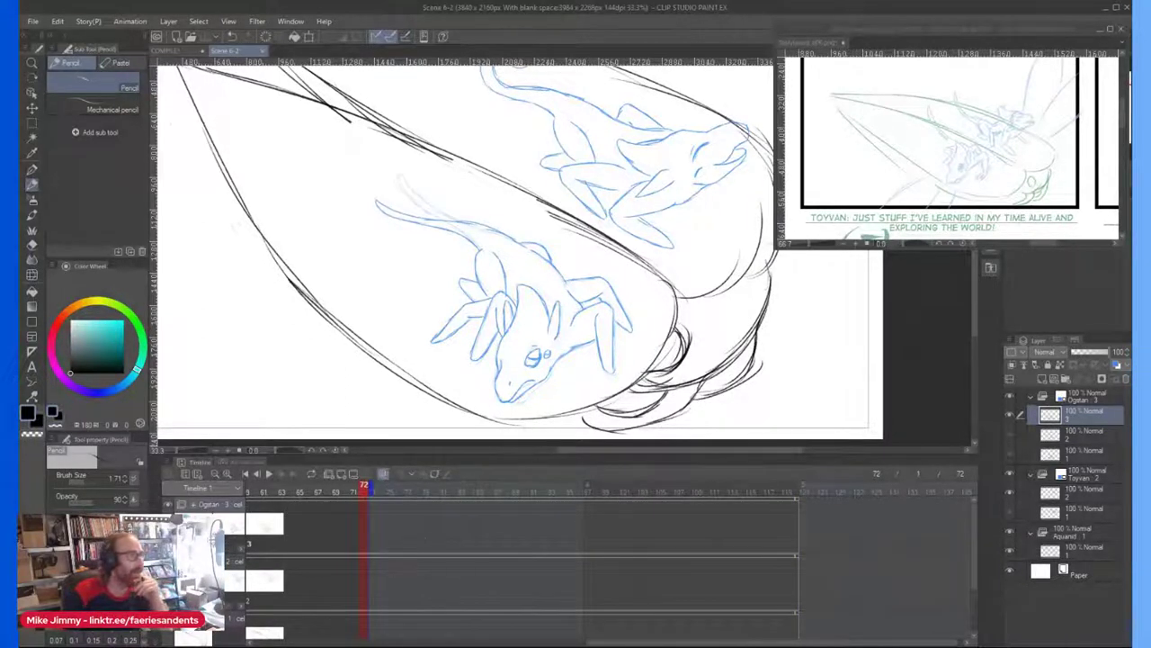
Step: Switch to the COMPILE document and view the Scene 6-2 clip at frame 2051
click(176, 51)
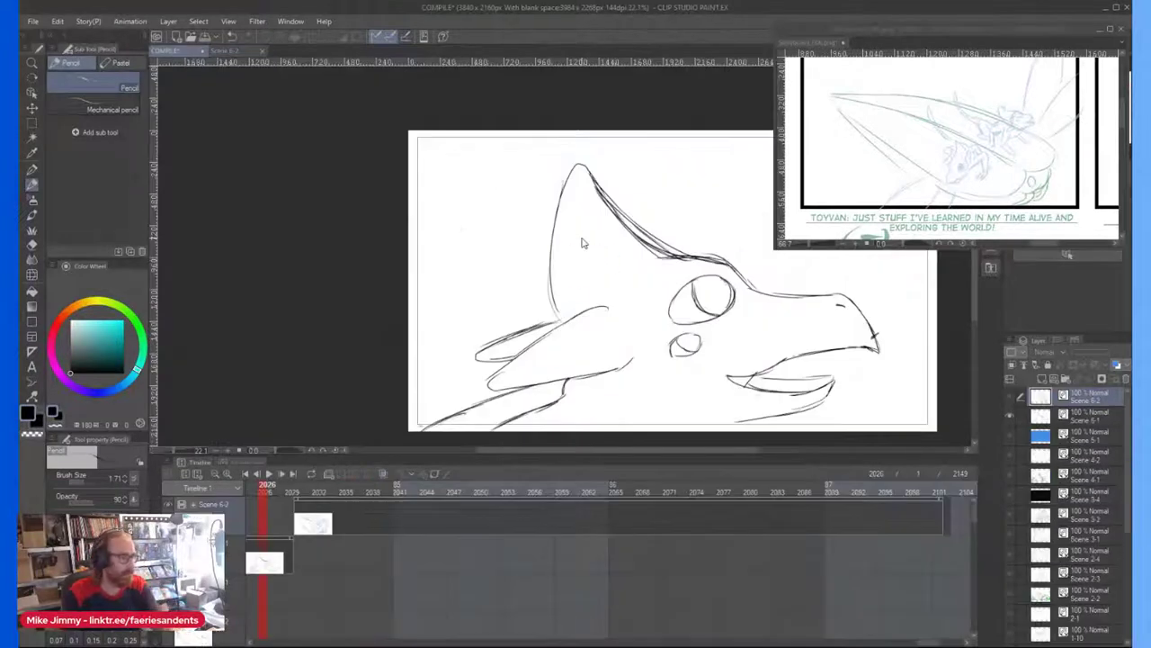
click(311, 518)
click(488, 519)
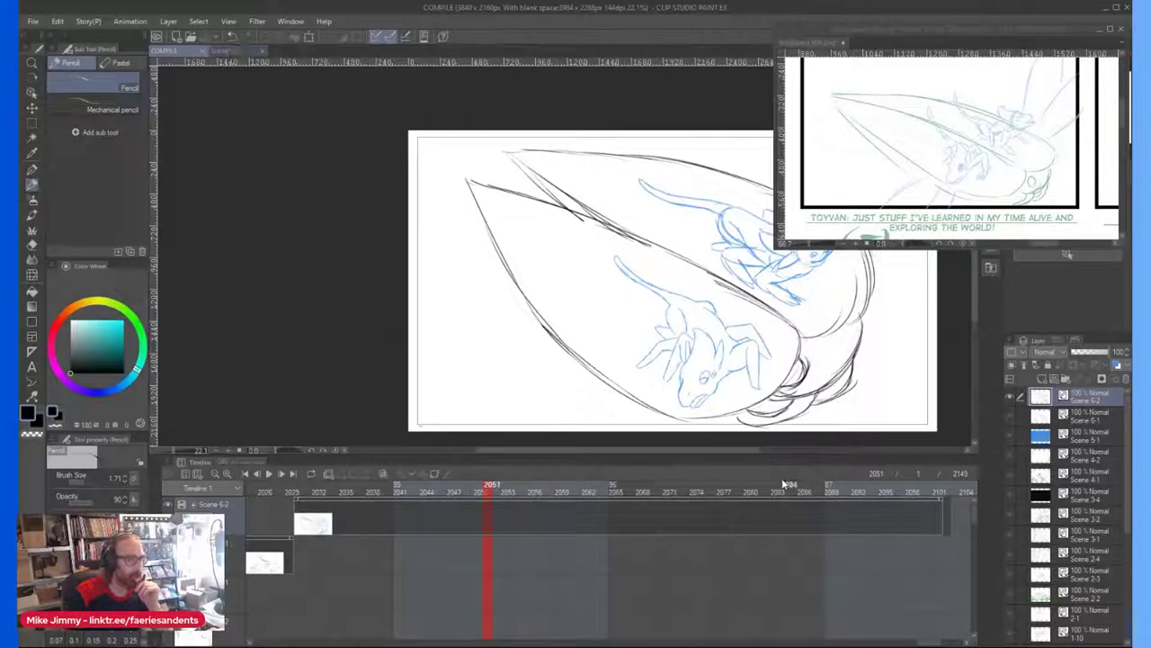
Step: Check the Scene 6-2 clip at frame 2073 in COMPILE, then examine the next panel of the storyboard page
click(688, 534)
scroll(843, 405, down, 3)
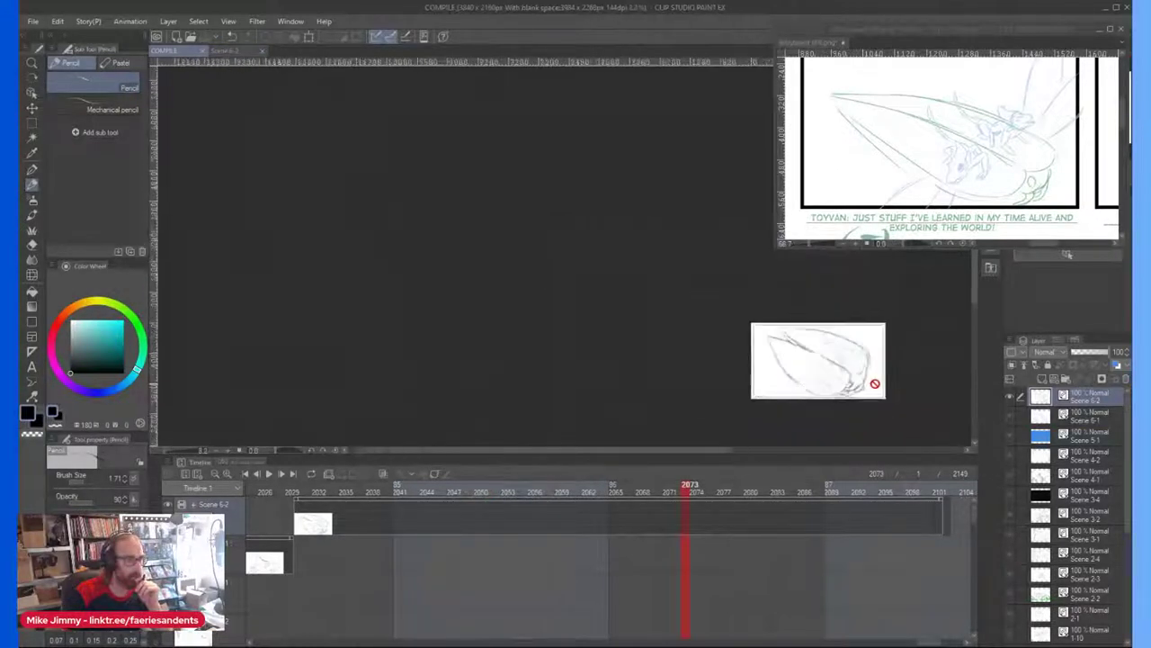
drag(925, 639, 943, 644)
click(977, 146)
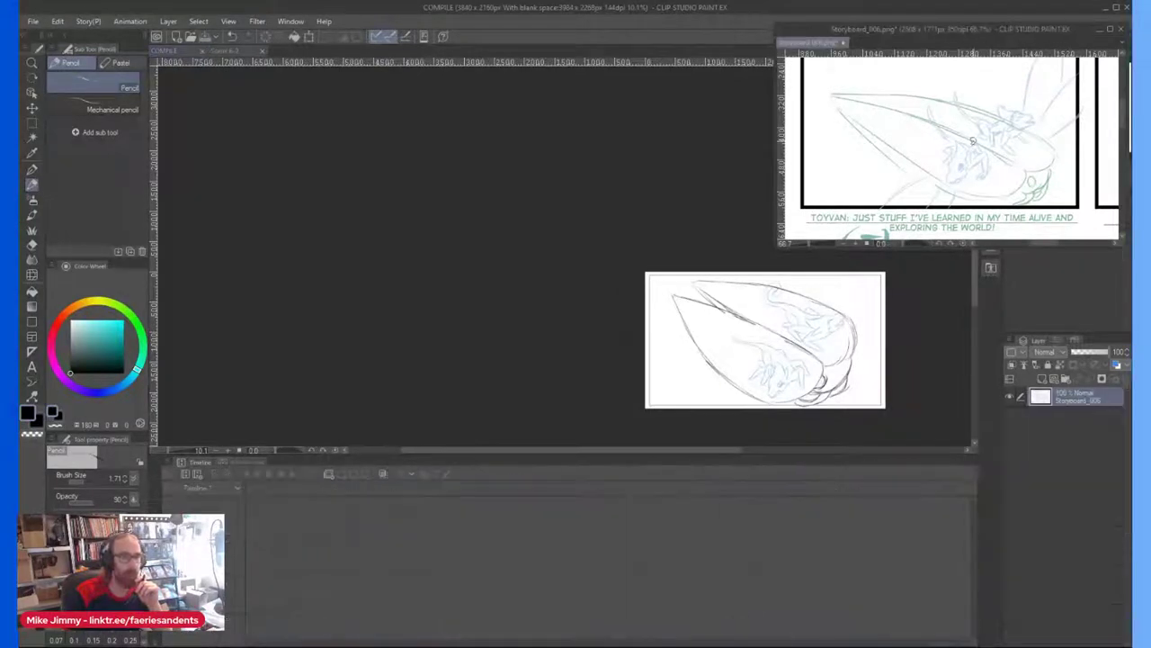
scroll(977, 147, down, 5)
scroll(1032, 144, up, 2)
scroll(954, 148, up, 3)
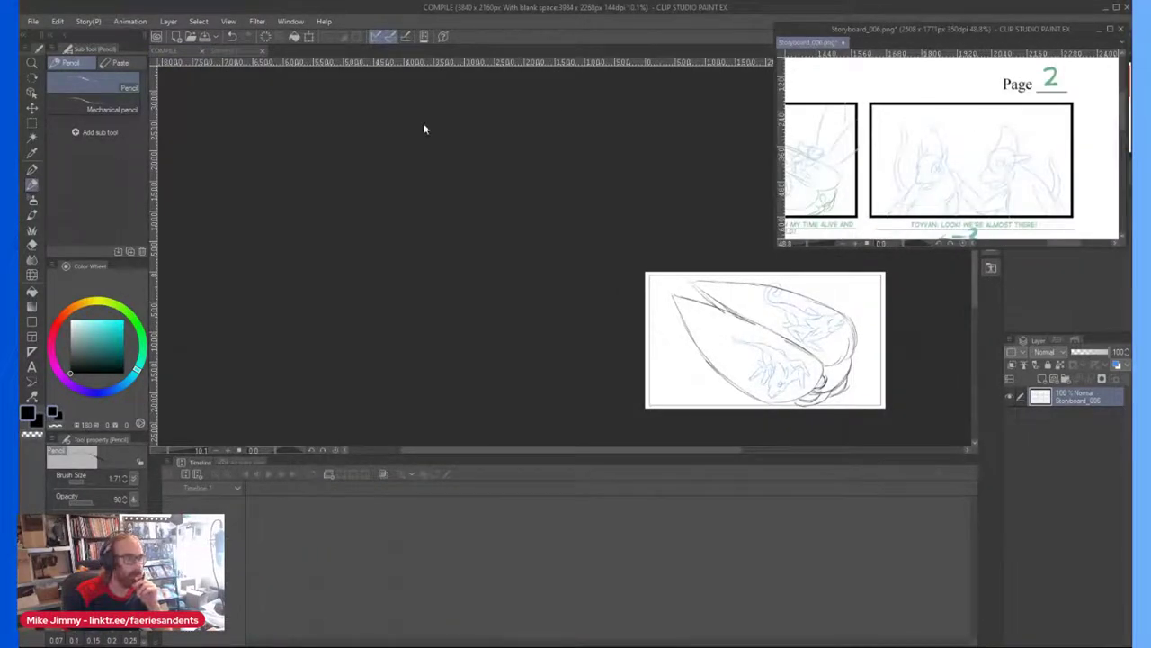
Step: Return to the Scene 6-2 document and create a new animation document named Scene 6-3
click(231, 50)
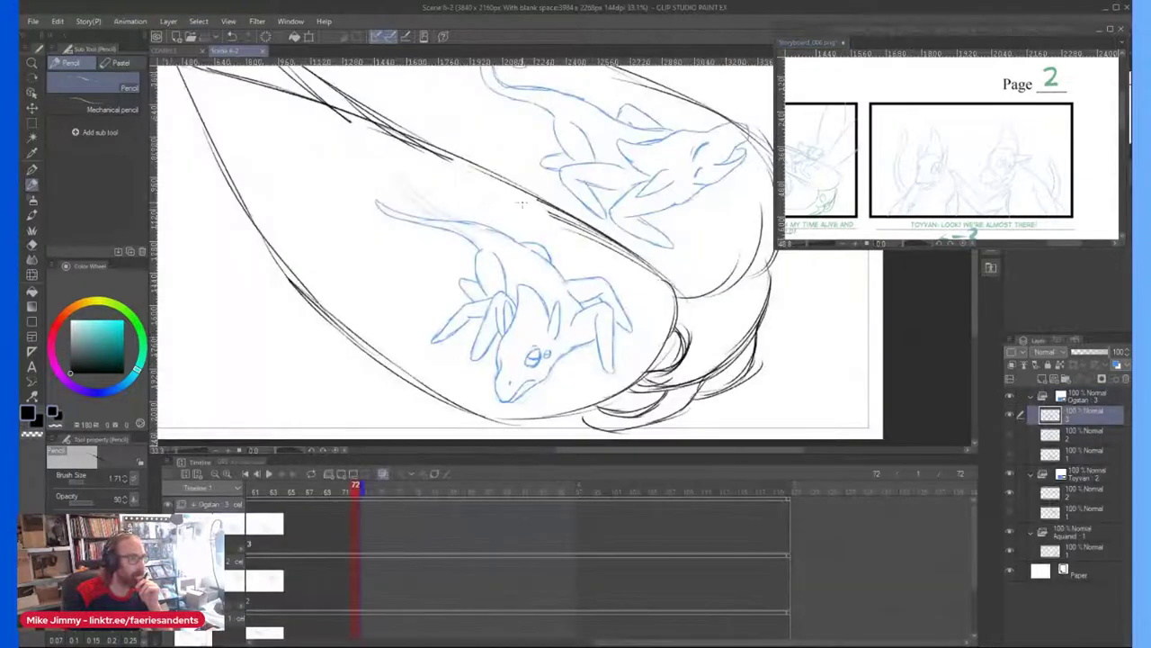
scroll(505, 211, down, 3)
scroll(577, 137, up, 2)
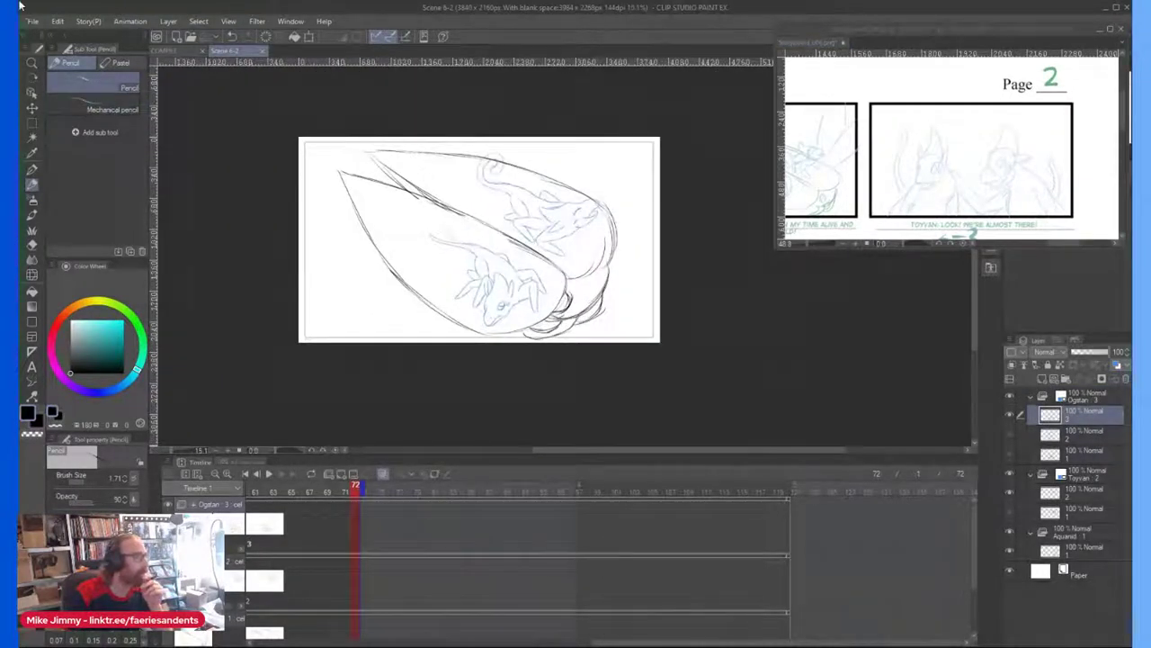
click(32, 21)
click(58, 41)
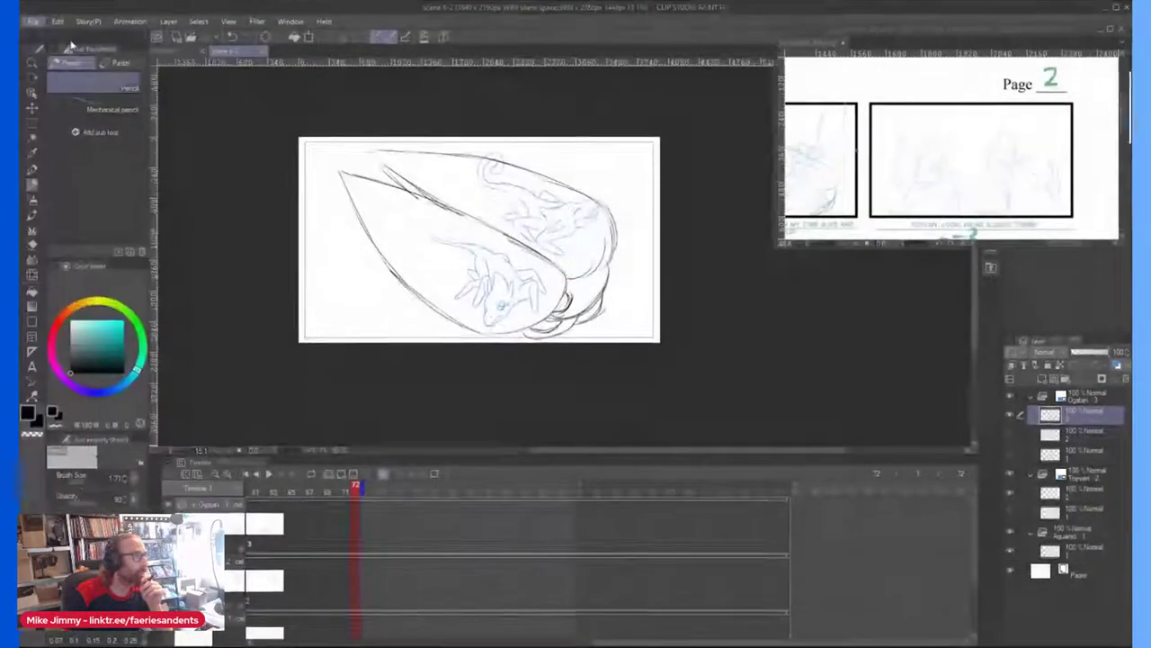
click(533, 132)
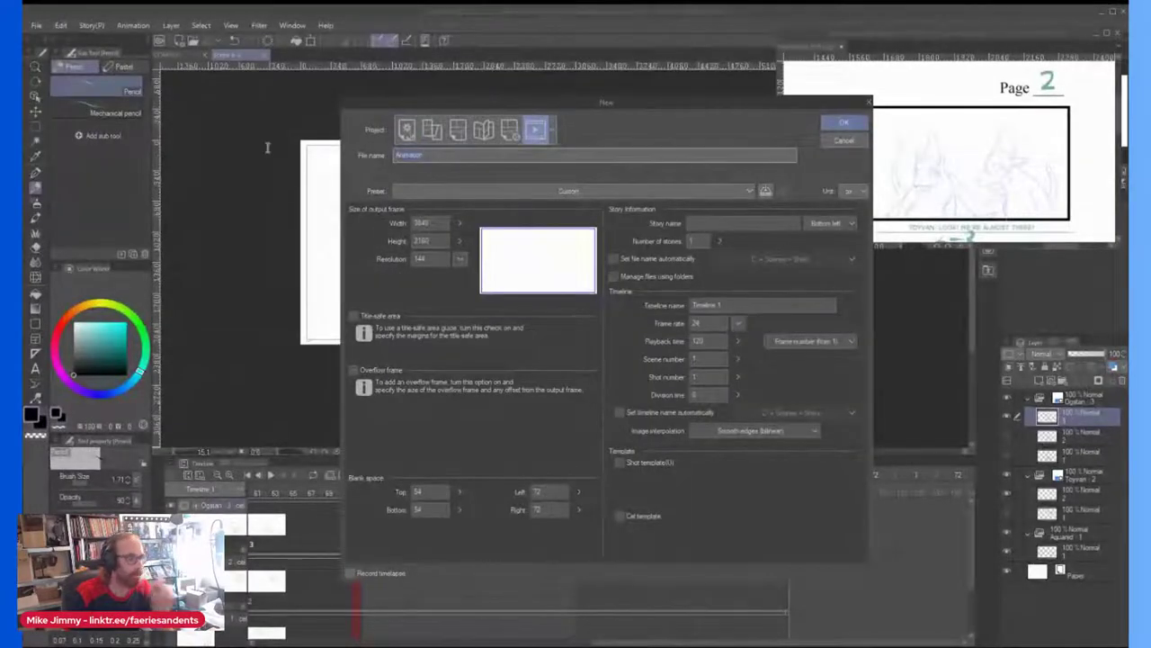
text(Scene 07)
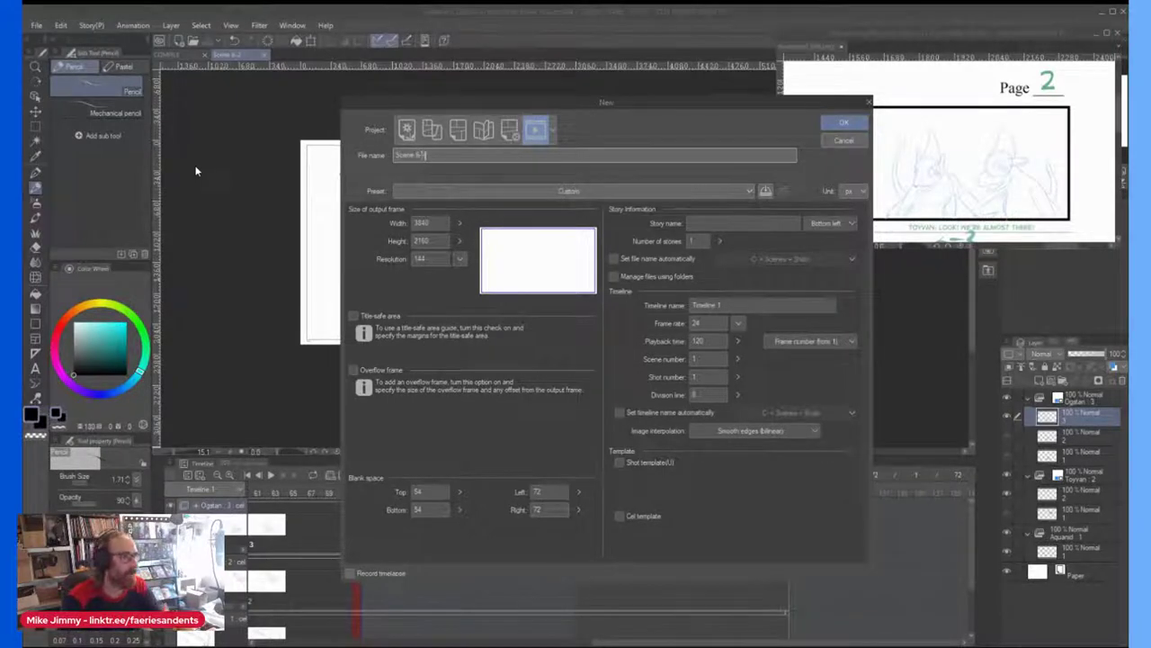
text(-3)
key(Return)
Step: Pencil a short curved stroke on cel 1 and rename the animation folder as Ogstan
scroll(629, 186, down, 4)
scroll(628, 160, up, 3)
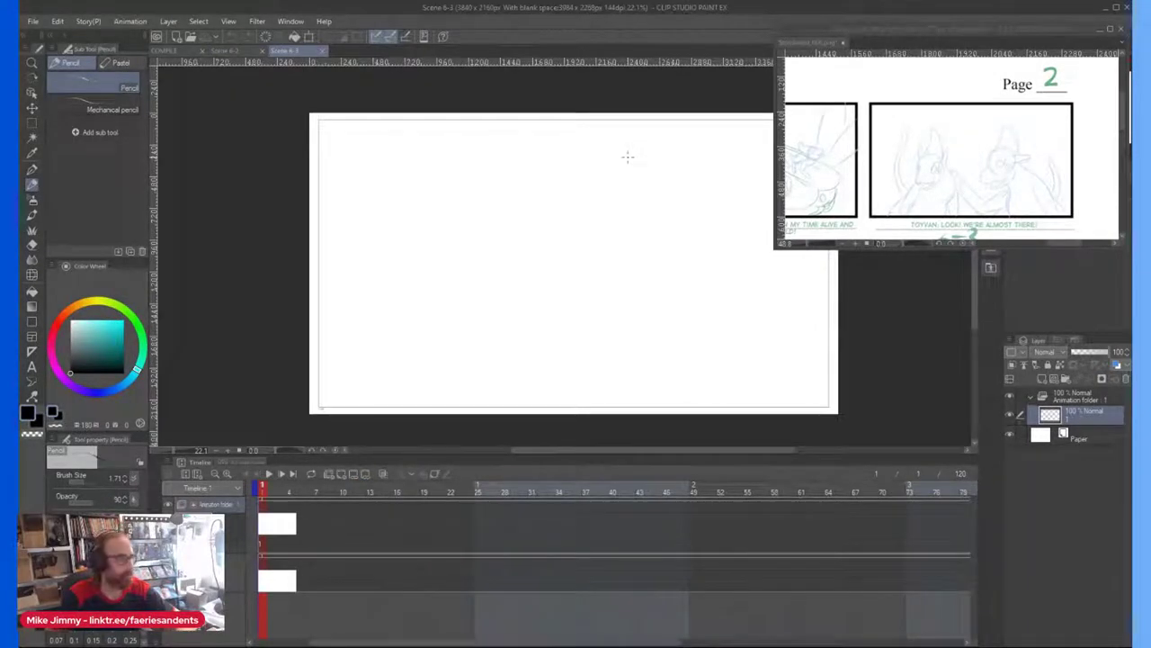
scroll(471, 310, up, 1)
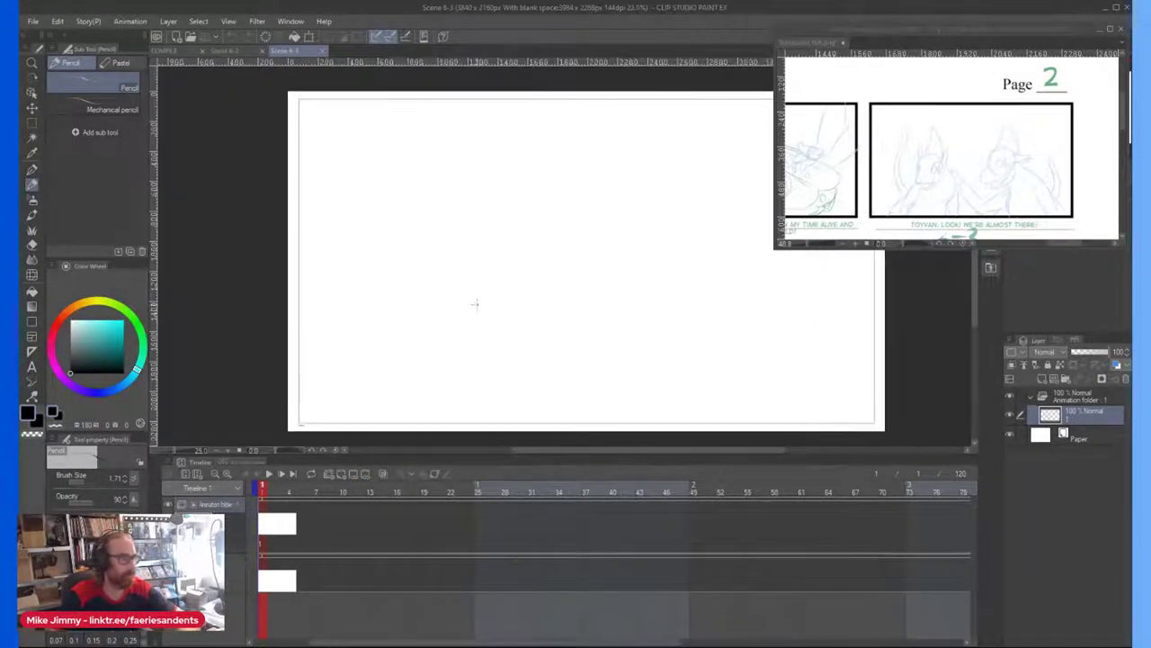
drag(477, 303, 493, 278)
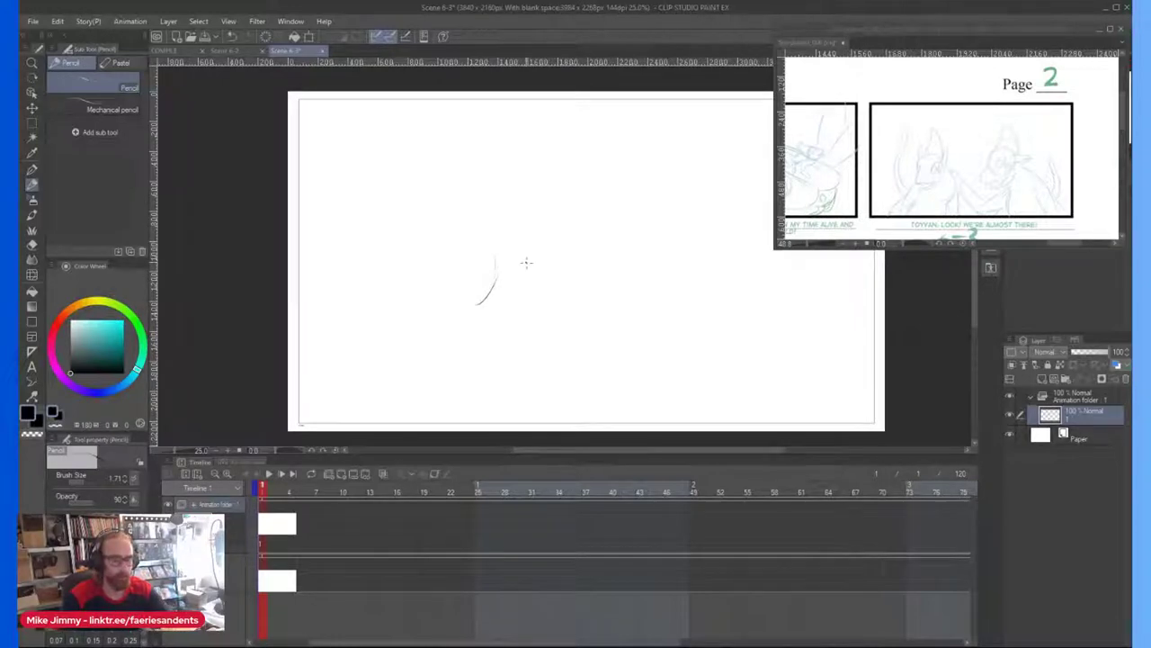
click(1068, 399)
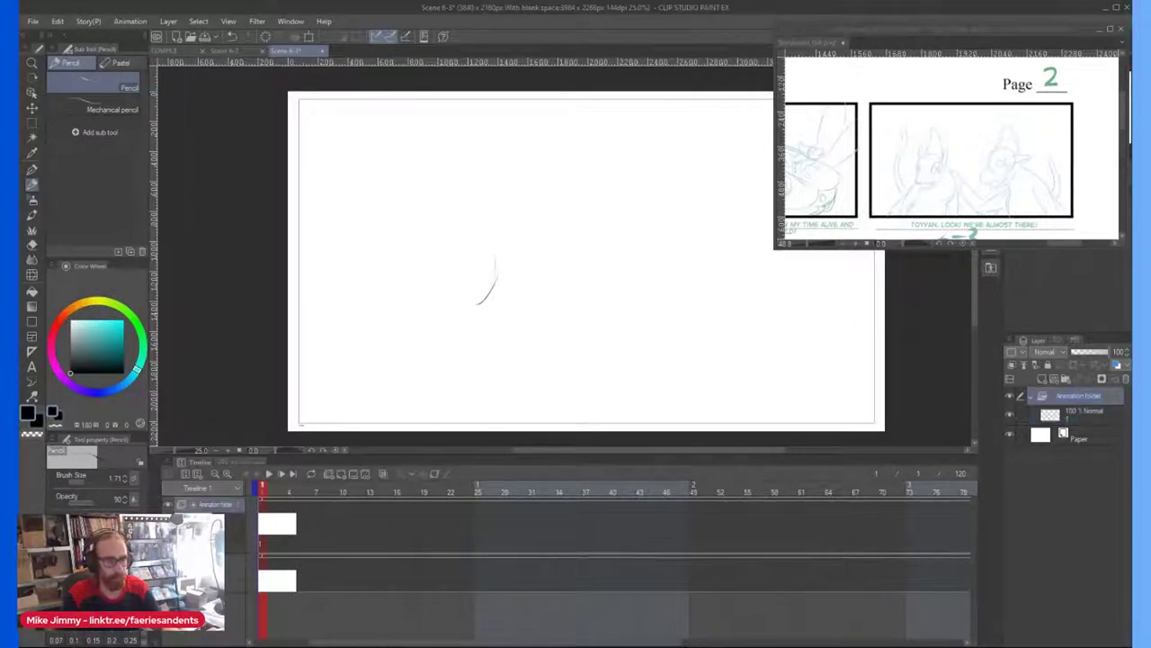
text(Ogstan)
key(Return)
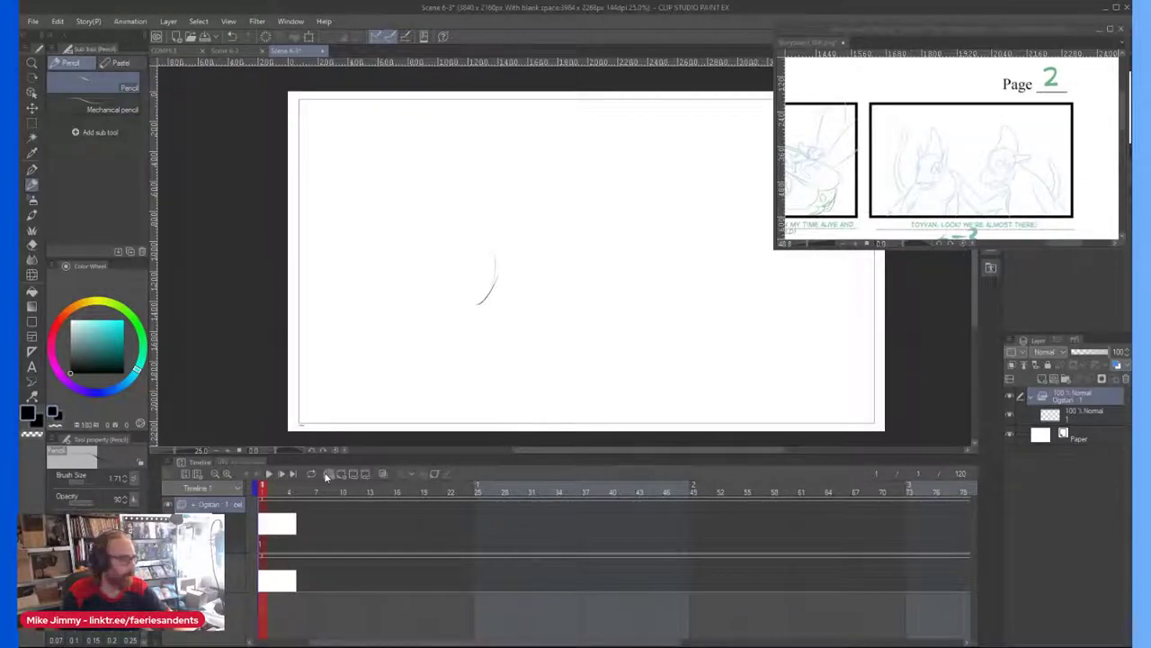
Step: Add a second animation folder above Ogstan and name it Toyvan
click(329, 474)
double_click(1066, 397)
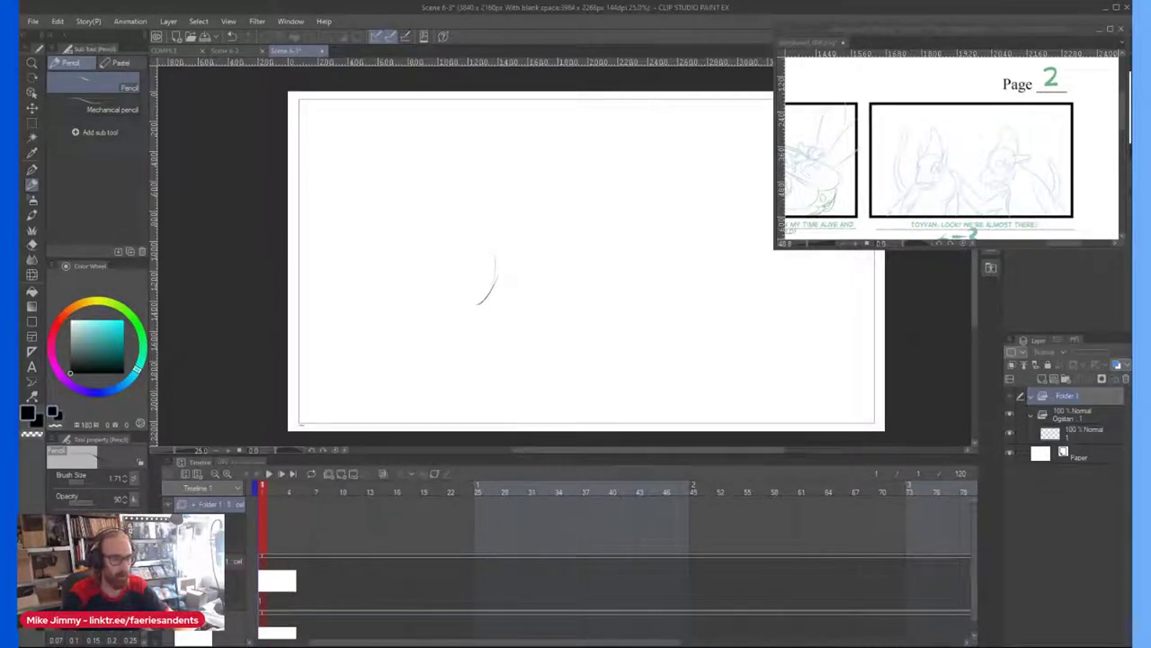
text(Toyvan)
key(Return)
Step: Turn on the layer colour effect for both the Ogstan and Toyvan folders
click(1048, 433)
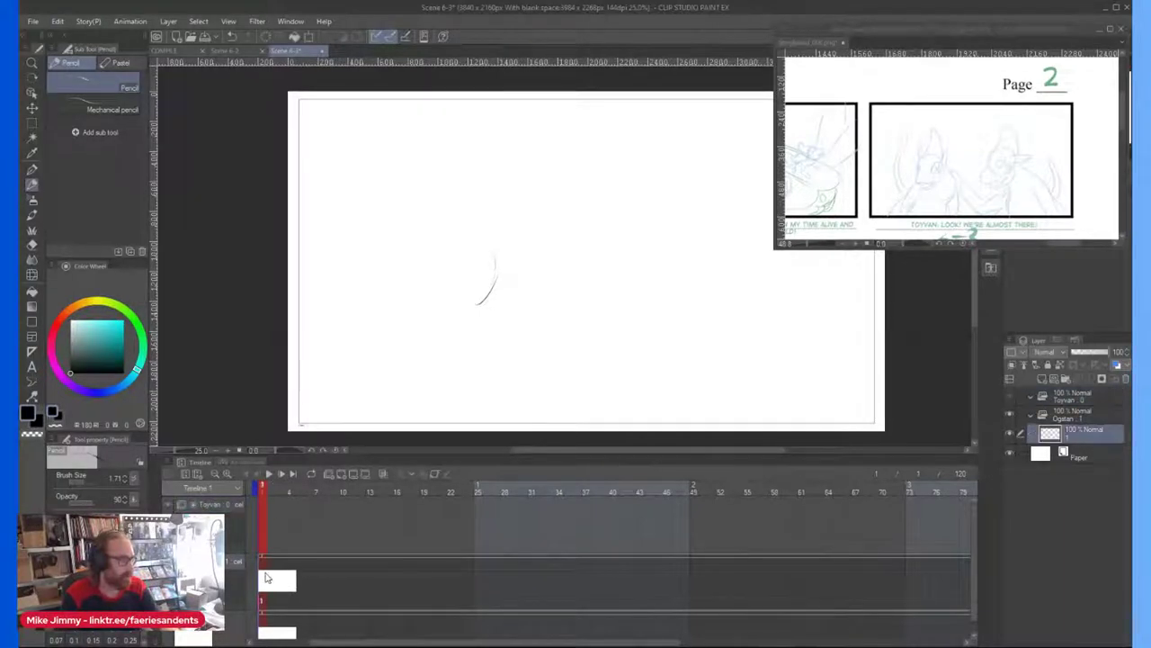
click(1092, 416)
click(1118, 366)
click(1077, 402)
click(1118, 366)
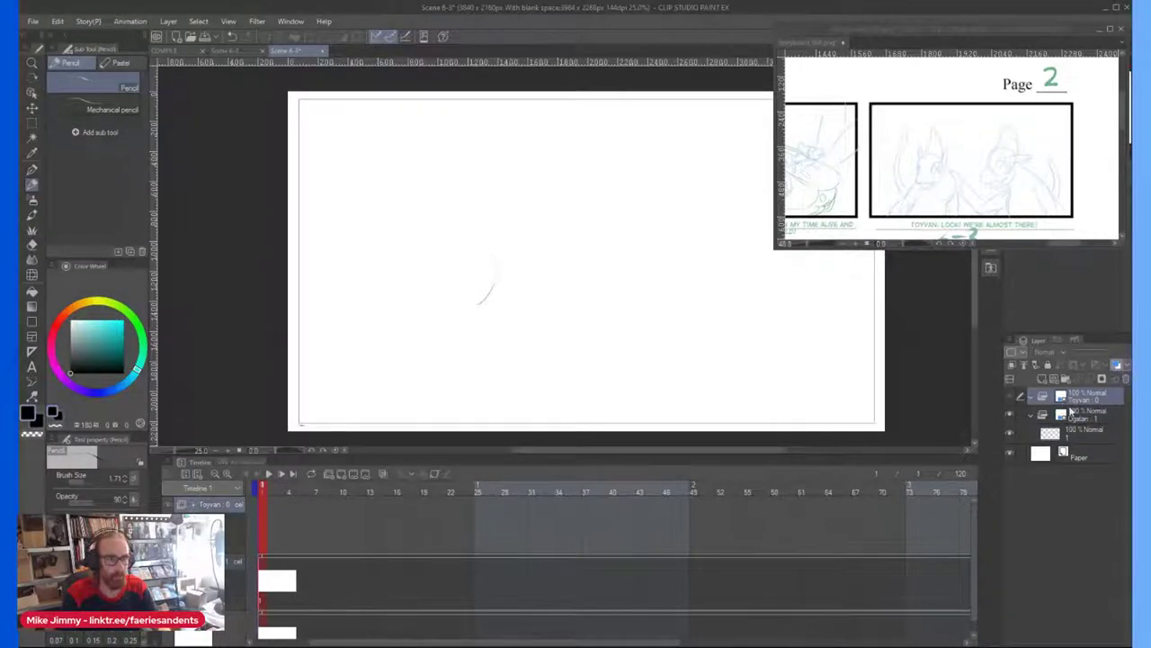
Step: On Ogstan's cel 1, build up a rough circle for the head around the existing curved stroke
click(1077, 441)
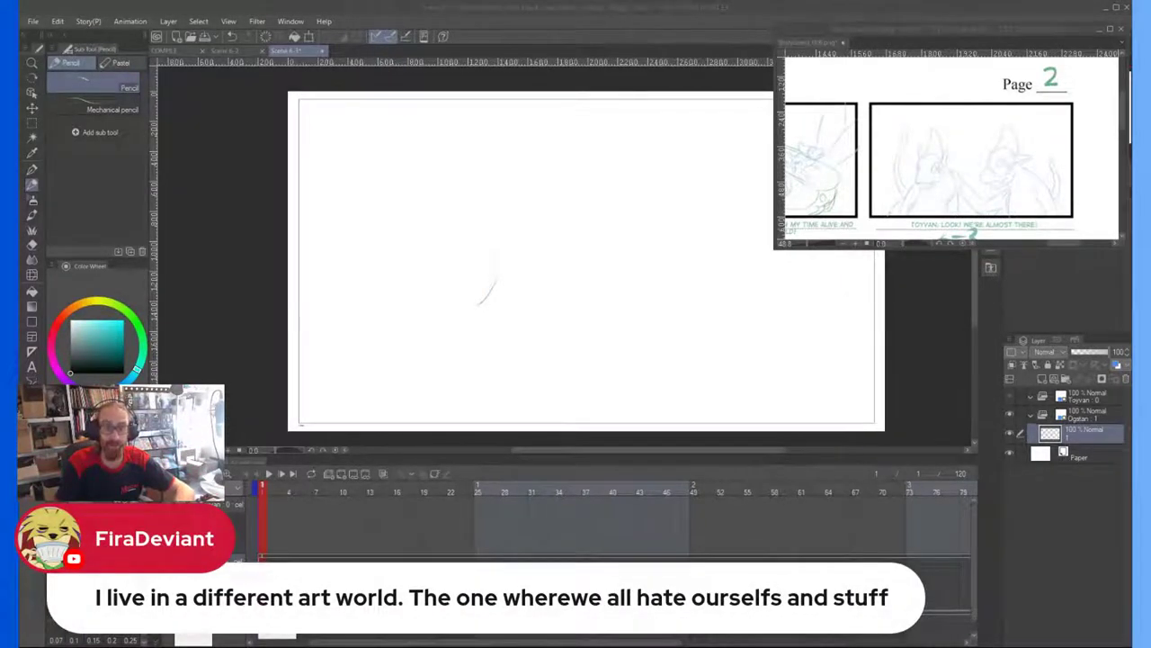
mouse_move(479, 304)
mouse_down()
mouse_move(503, 262)
mouse_move(486, 289)
mouse_move(481, 252)
mouse_move(454, 246)
mouse_move(436, 288)
mouse_move(475, 290)
mouse_move(441, 304)
mouse_up()
mouse_move(467, 232)
mouse_down()
mouse_move(489, 278)
mouse_move(512, 276)
mouse_move(464, 284)
mouse_move(453, 309)
mouse_move(511, 274)
mouse_up()
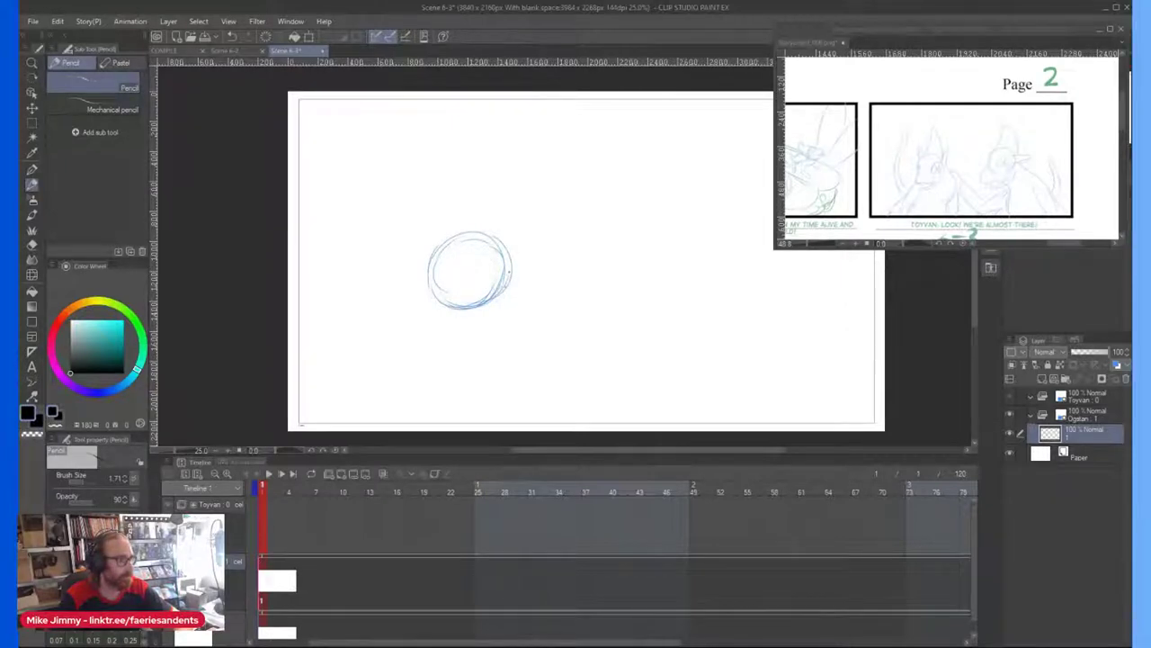
Step: Sketch a rounded throat form below the head circle and extend both sides of the body to the canvas's lower edge
scroll(442, 289, up, 1)
scroll(473, 273, down, 3)
scroll(473, 268, up, 2)
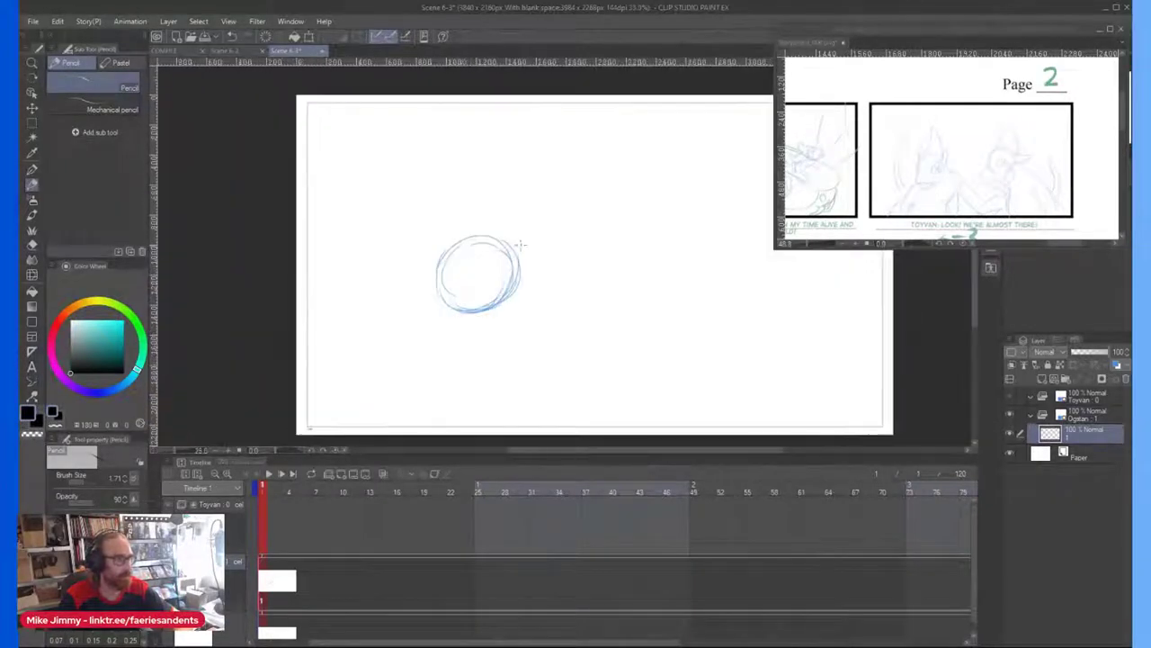
mouse_move(522, 268)
mouse_down()
mouse_move(532, 326)
mouse_move(526, 349)
mouse_move(531, 290)
mouse_move(500, 363)
mouse_up()
drag(446, 315, 442, 340)
mouse_move(543, 305)
mouse_down()
mouse_move(500, 363)
mouse_move(540, 294)
mouse_up()
mouse_move(540, 306)
mouse_down()
mouse_move(521, 280)
mouse_move(506, 364)
mouse_up()
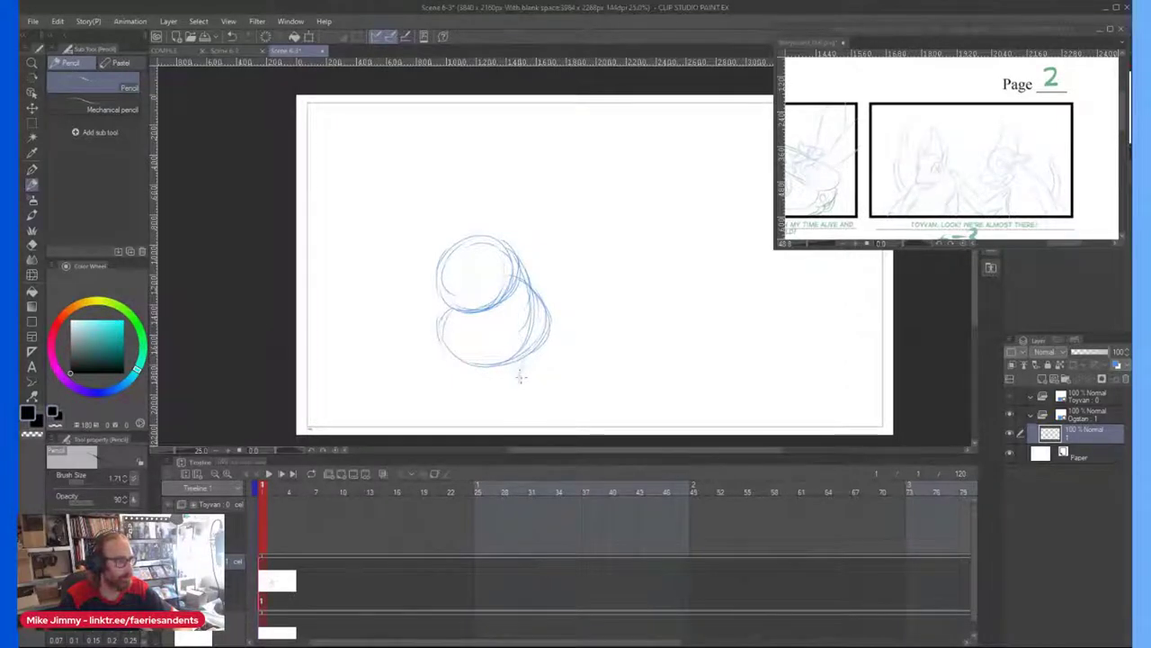
mouse_move(519, 378)
mouse_down()
mouse_move(510, 405)
mouse_move(530, 360)
mouse_up()
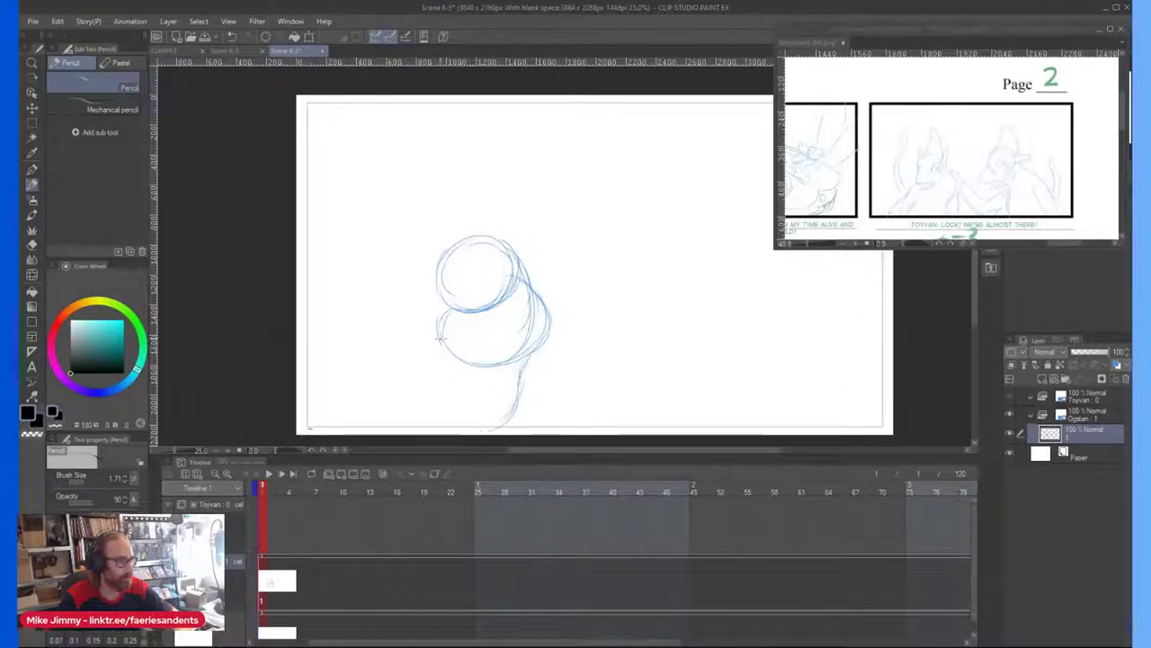
drag(438, 316, 417, 425)
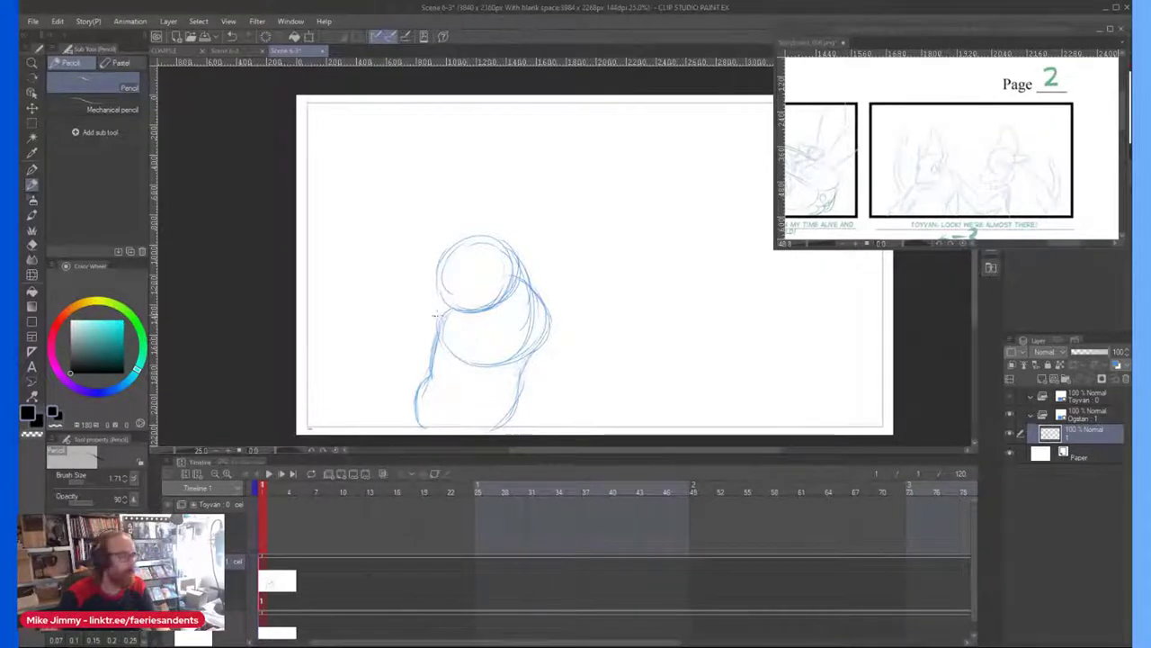
Step: Sketch a tall pointed crest on Ogstan's head with a narrow ear on each side
scroll(464, 308, up, 3)
mouse_move(455, 200)
mouse_down()
mouse_move(500, 155)
mouse_move(477, 190)
mouse_move(518, 90)
mouse_move(566, 177)
mouse_move(549, 129)
mouse_move(561, 227)
mouse_move(595, 146)
mouse_move(597, 223)
mouse_move(602, 154)
mouse_move(464, 205)
mouse_move(476, 153)
mouse_up()
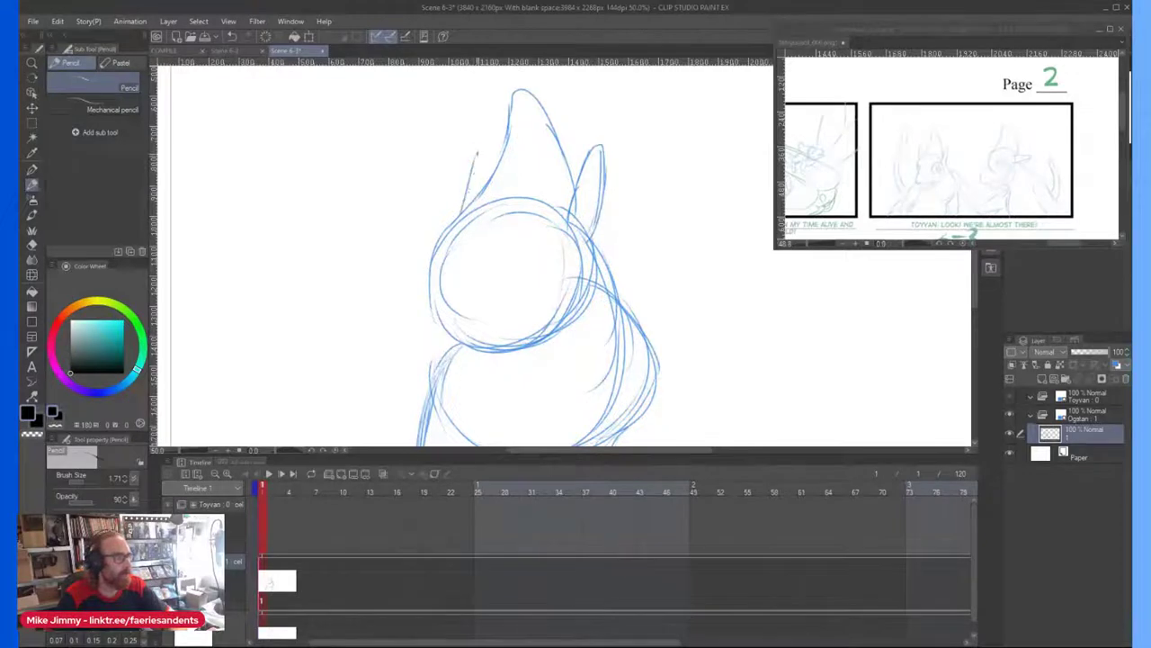
scroll(464, 204, down, 1)
scroll(466, 216, up, 2)
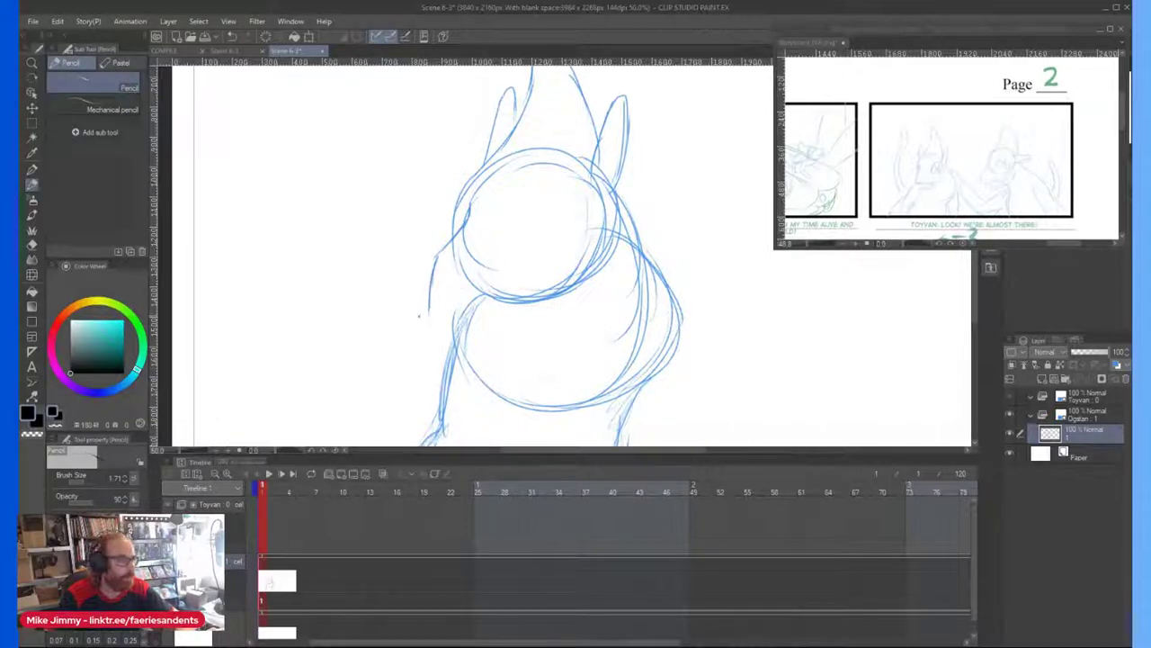
Step: Complete Ogstan's muzzle outline, draw the open mouth and jaw line, and add the large eye
mouse_move(427, 317)
mouse_down()
mouse_move(500, 316)
mouse_move(491, 339)
mouse_move(465, 322)
mouse_up()
mouse_move(464, 336)
mouse_down()
mouse_move(469, 349)
mouse_move(524, 338)
mouse_move(585, 288)
mouse_up()
mouse_move(536, 209)
mouse_down()
mouse_move(567, 189)
mouse_move(536, 245)
mouse_move(573, 218)
mouse_move(564, 232)
mouse_move(543, 192)
mouse_move(533, 248)
mouse_up()
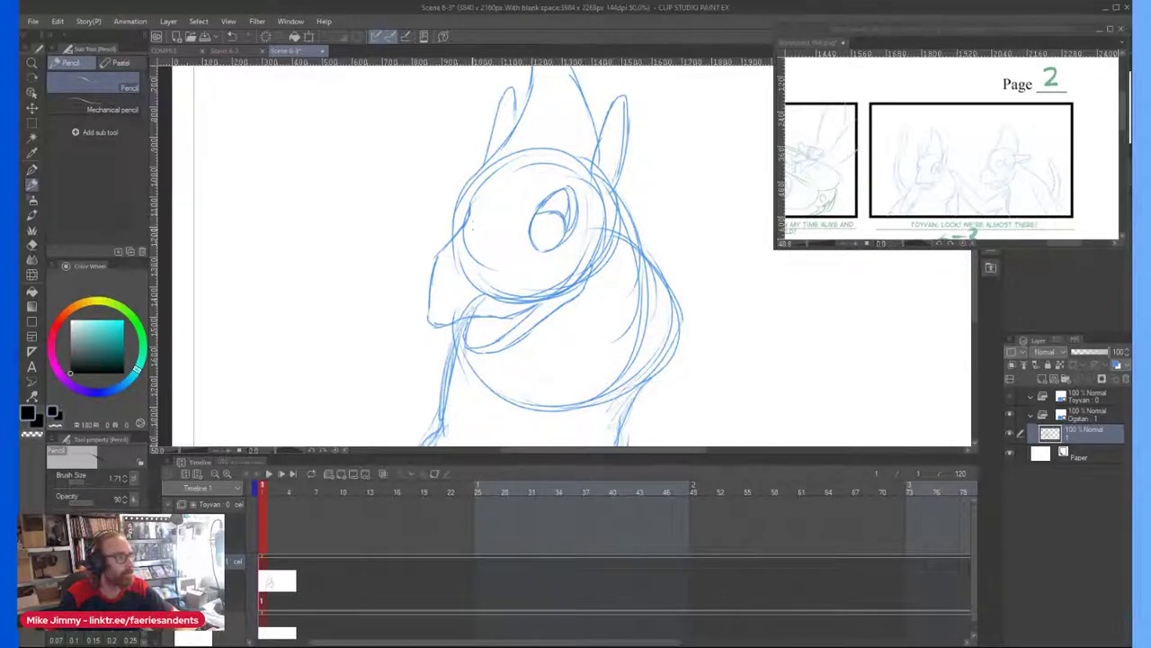
Step: Erase the head circle's construction lines across the muzzle and cheek, then pencil in a nostril
scroll(473, 237, down, 2)
scroll(461, 254, up, 2)
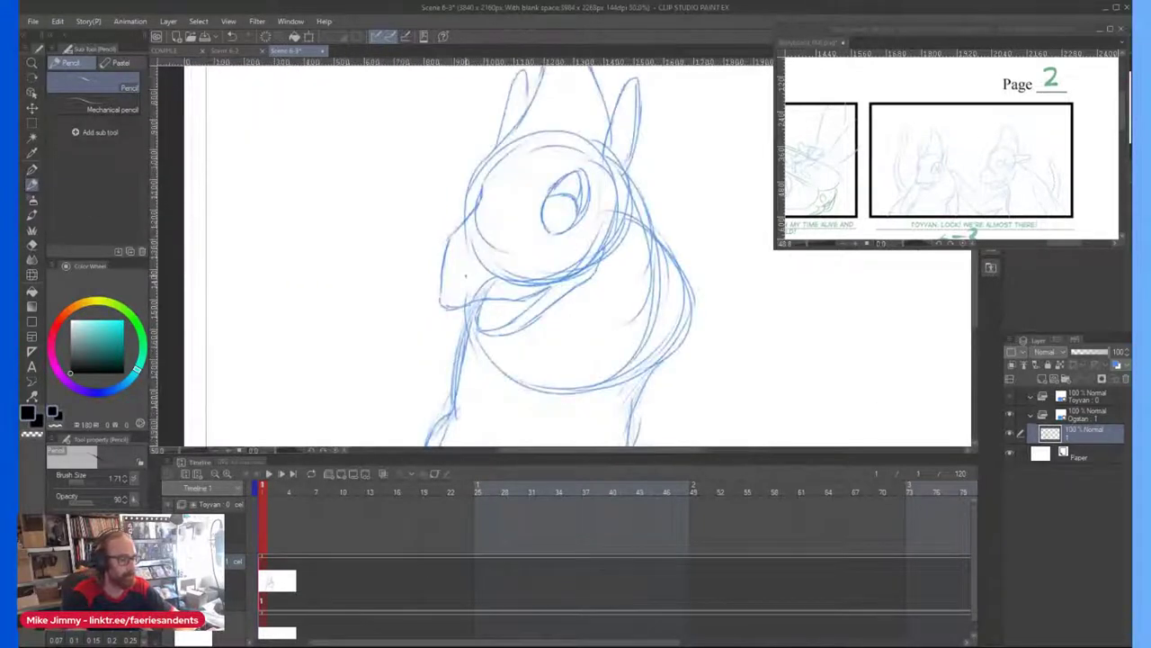
key(e)
mouse_move(466, 287)
mouse_down()
mouse_move(516, 266)
mouse_move(489, 282)
mouse_move(579, 267)
mouse_up()
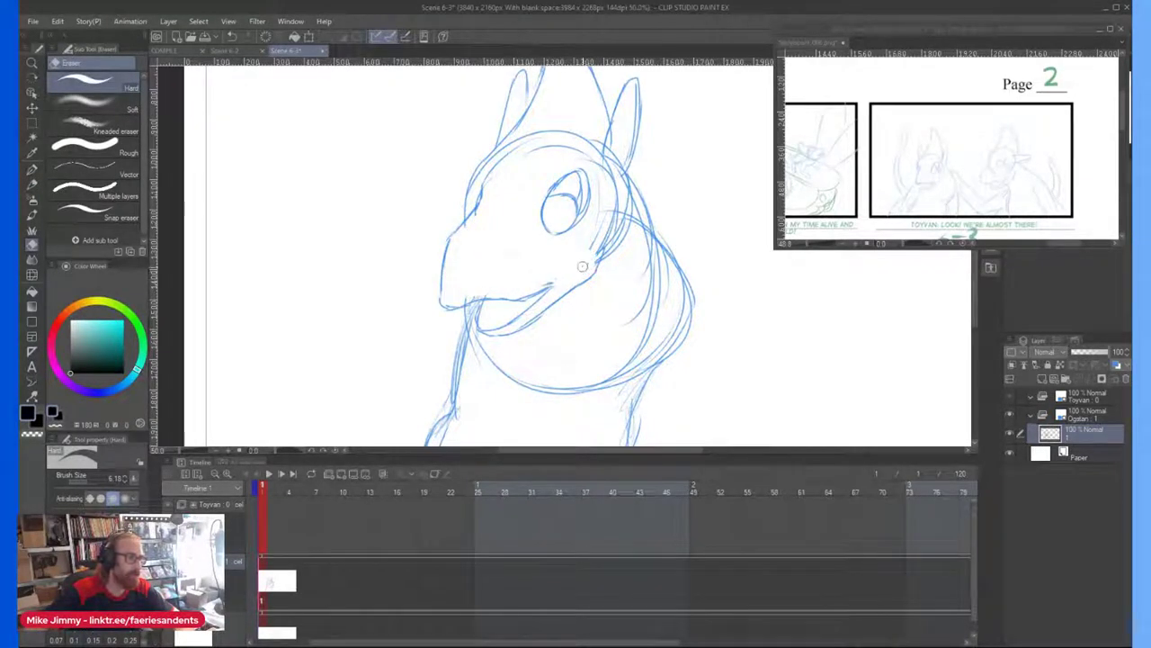
key(p)
key(p)
scroll(529, 183, down, 2)
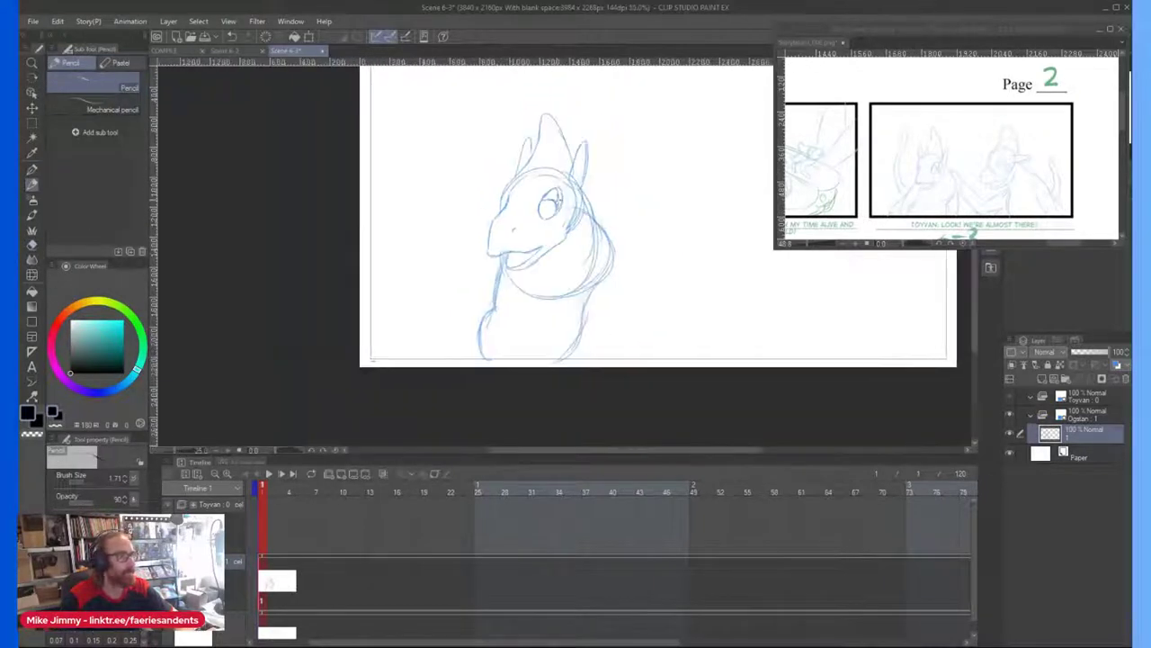
Step: Strengthen the back contour of Ogstan's neck from behind the head down to the canvas's lower edge
scroll(573, 208, up, 2)
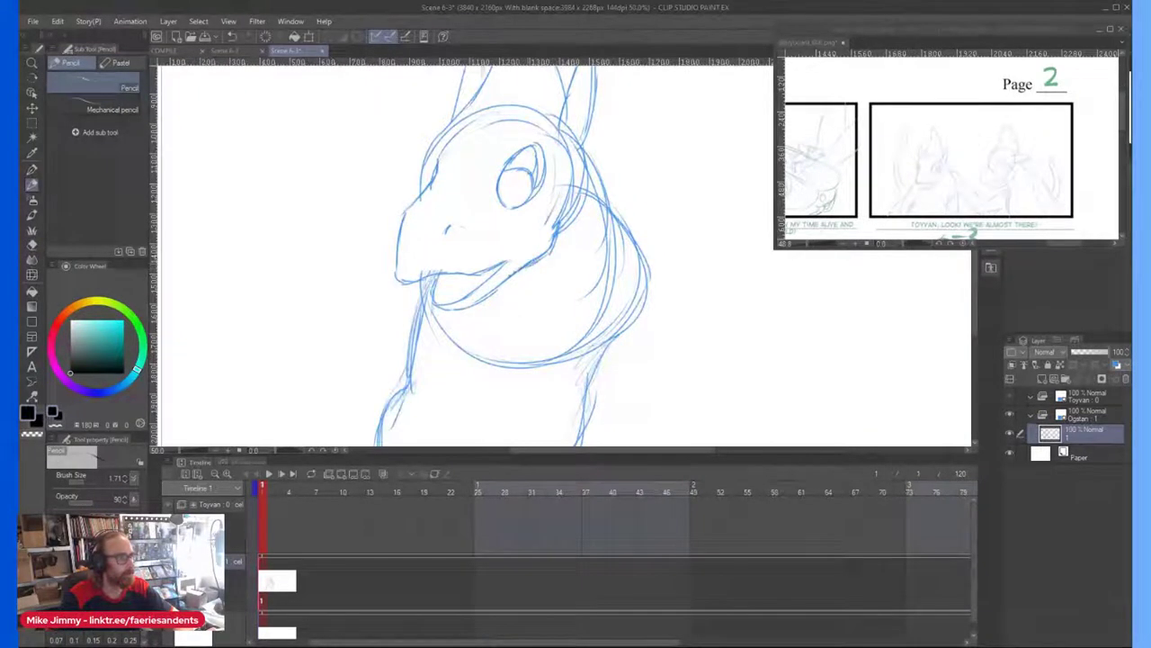
scroll(540, 252, down, 4)
scroll(593, 184, up, 3)
mouse_move(572, 192)
mouse_down()
mouse_move(594, 248)
mouse_move(590, 240)
mouse_move(597, 311)
mouse_up()
drag(590, 237, 594, 297)
drag(592, 244, 579, 329)
drag(601, 286, 574, 335)
mouse_move(601, 253)
mouse_down()
mouse_move(566, 363)
mouse_move(532, 420)
mouse_up()
mouse_move(572, 358)
mouse_down()
mouse_move(511, 432)
mouse_move(529, 430)
mouse_up()
drag(564, 385, 558, 402)
Step: Erase the excess outer neck lines and the construction lines behind Ogstan's cheek with the hard eraser
key(e)
drag(617, 271, 613, 307)
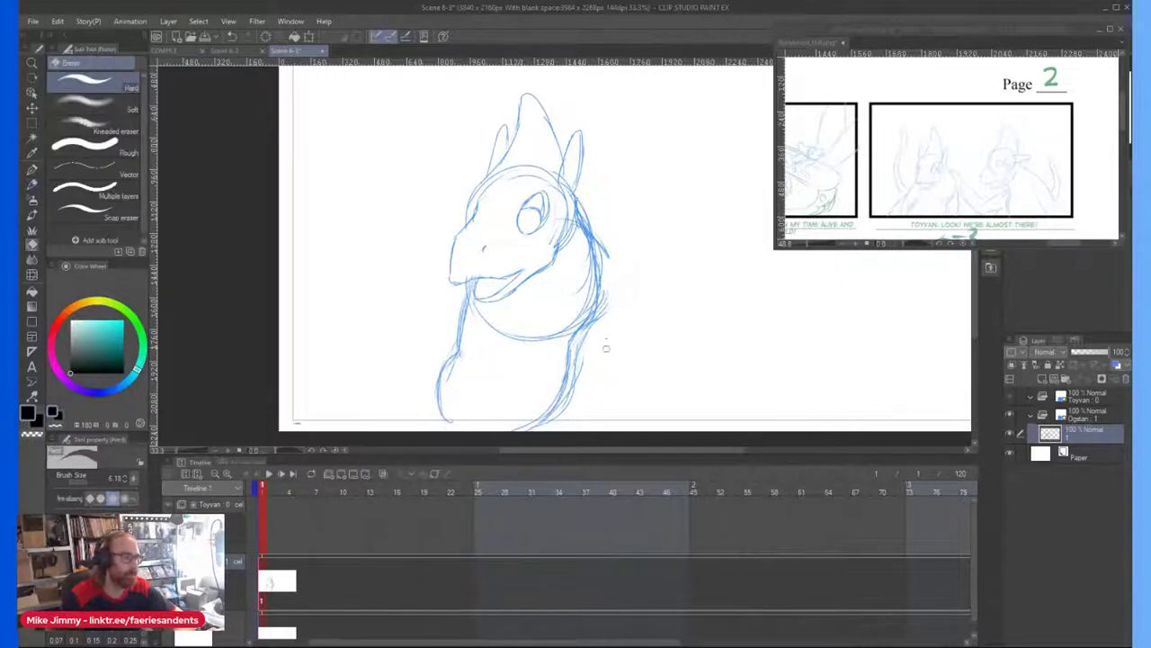
mouse_move(582, 195)
mouse_down()
mouse_move(589, 228)
mouse_move(561, 247)
mouse_up()
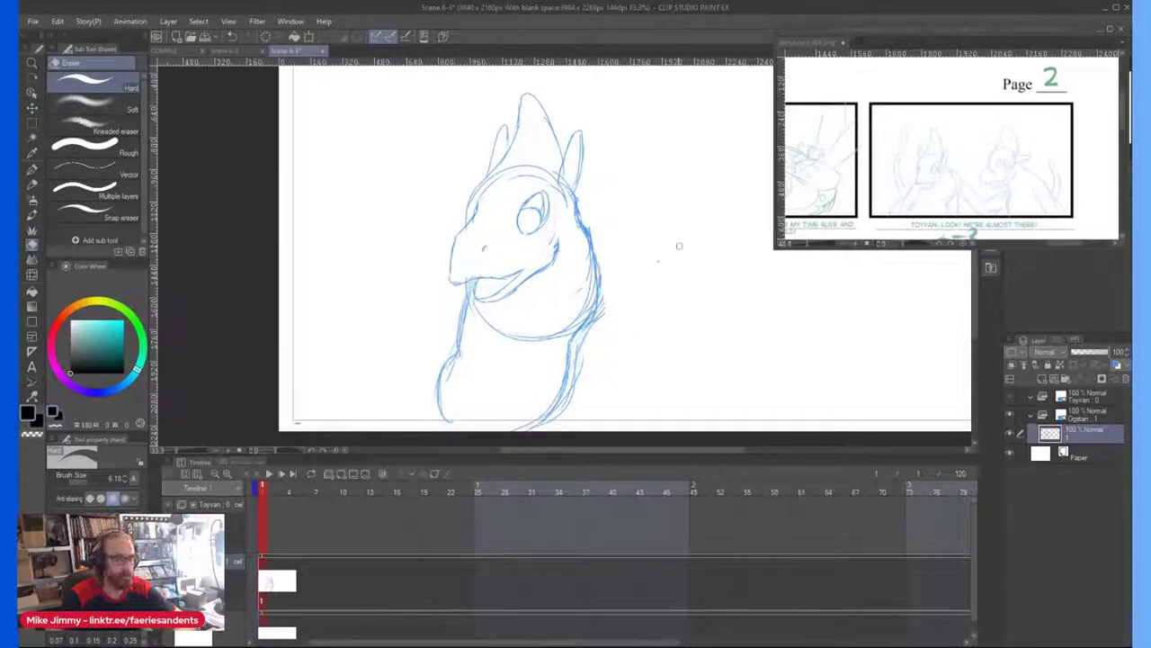
Step: Pencil the shoulder and limb contours on the muzzle side of Ogstan's body, sloping down from the throat
key(p)
drag(482, 311, 405, 368)
drag(430, 313, 414, 338)
mouse_move(444, 291)
mouse_down()
mouse_move(404, 387)
mouse_move(410, 428)
mouse_up()
drag(430, 360, 433, 410)
mouse_move(432, 305)
mouse_down()
mouse_move(383, 332)
mouse_move(331, 428)
mouse_up()
drag(360, 376, 351, 391)
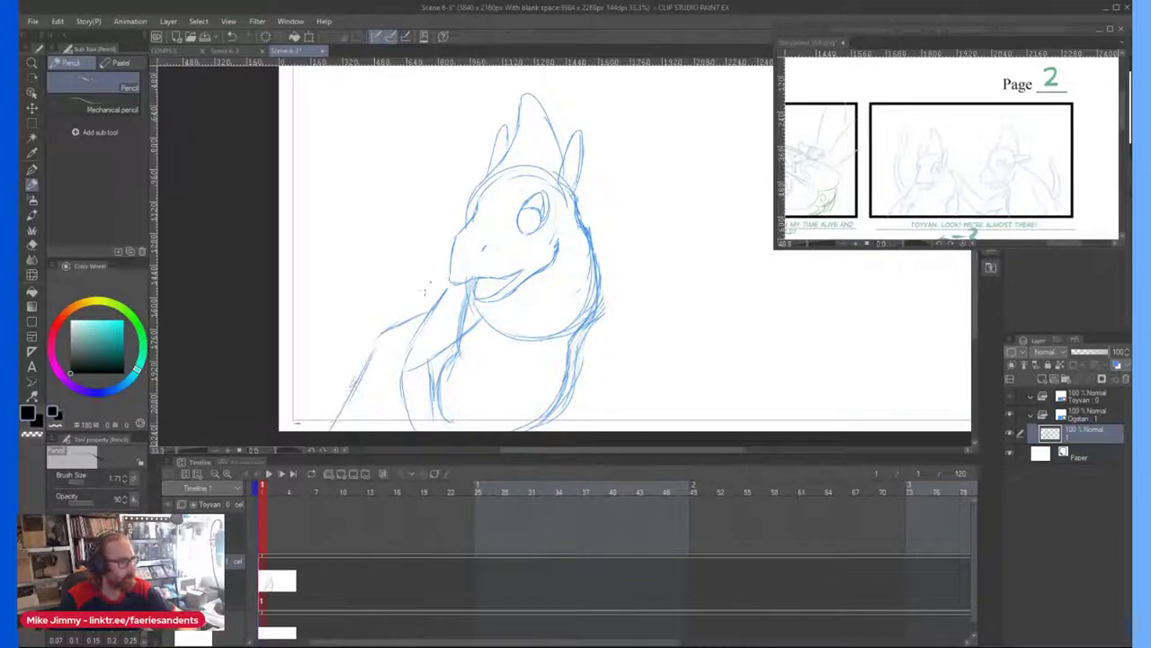
Step: Sketch the long narrow inner forms on both sides of Ogstan's chest, down to the canvas's lower edge
mouse_move(450, 360)
mouse_down()
mouse_move(441, 373)
mouse_move(456, 357)
mouse_move(465, 419)
mouse_move(442, 419)
mouse_up()
mouse_move(448, 423)
mouse_down()
mouse_move(468, 360)
mouse_move(441, 364)
mouse_move(482, 382)
mouse_move(449, 430)
mouse_move(473, 349)
mouse_move(461, 374)
mouse_move(486, 407)
mouse_up()
mouse_move(477, 345)
mouse_down()
mouse_move(486, 428)
mouse_move(457, 381)
mouse_move(465, 421)
mouse_up()
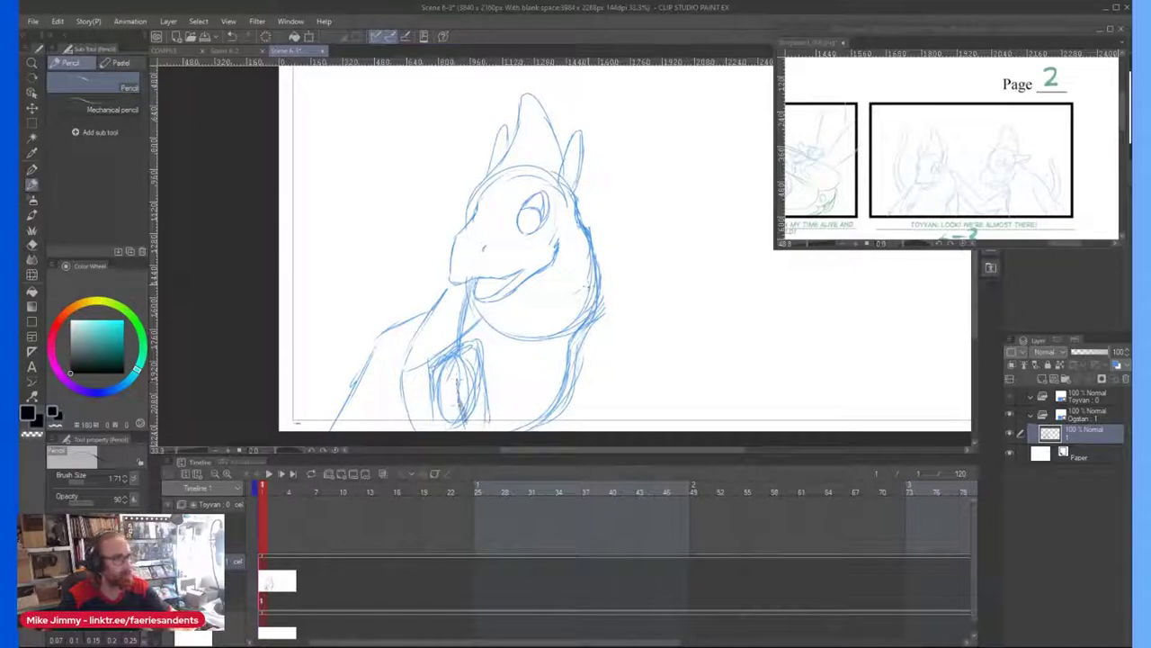
mouse_move(583, 358)
mouse_down()
mouse_move(590, 422)
mouse_move(576, 422)
mouse_up()
mouse_move(565, 342)
mouse_down()
mouse_move(581, 422)
mouse_move(608, 373)
mouse_move(621, 421)
mouse_up()
mouse_move(577, 391)
mouse_down()
mouse_move(591, 426)
mouse_move(621, 429)
mouse_up()
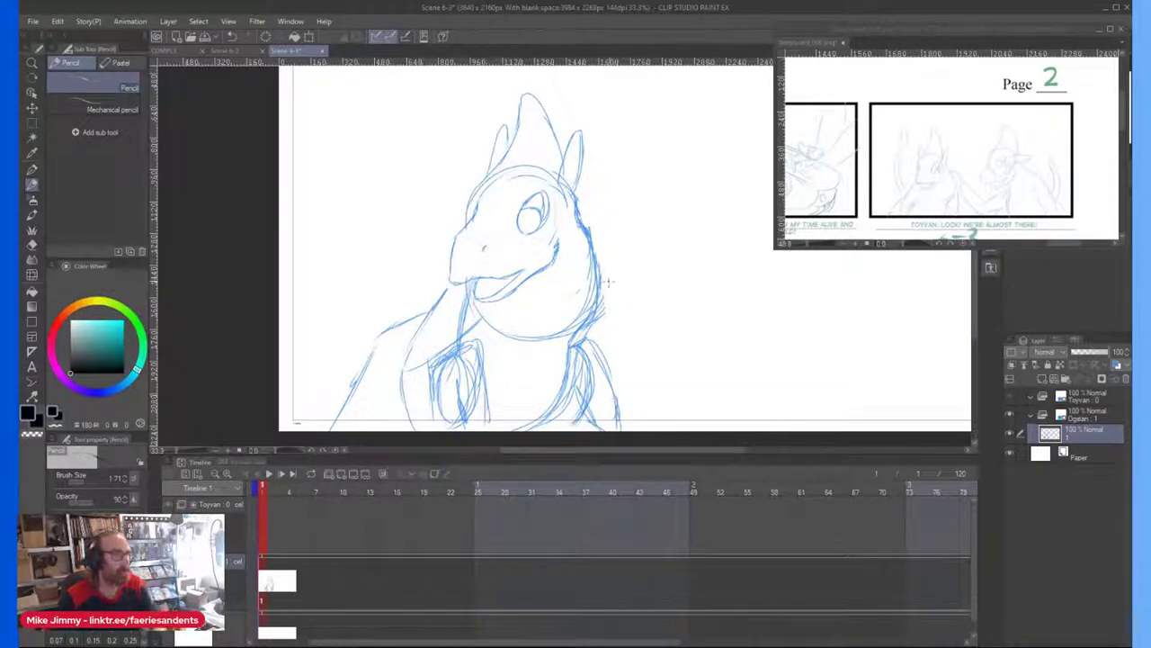
Step: Draw Ogstan's sloping back and far shoulder from behind the neck, adding limb lines beneath them
mouse_move(601, 273)
mouse_down()
mouse_move(647, 376)
mouse_move(598, 342)
mouse_move(650, 379)
mouse_move(661, 375)
mouse_move(671, 430)
mouse_up()
drag(635, 387, 649, 428)
mouse_move(624, 360)
mouse_down()
mouse_move(653, 430)
mouse_move(641, 409)
mouse_up()
mouse_move(633, 319)
mouse_down()
mouse_move(704, 360)
mouse_move(694, 354)
mouse_move(725, 428)
mouse_up()
mouse_move(683, 349)
mouse_down()
mouse_move(721, 424)
mouse_move(681, 398)
mouse_move(698, 421)
mouse_move(661, 375)
mouse_move(686, 406)
mouse_up()
scroll(615, 287, down, 3)
scroll(720, 274, up, 2)
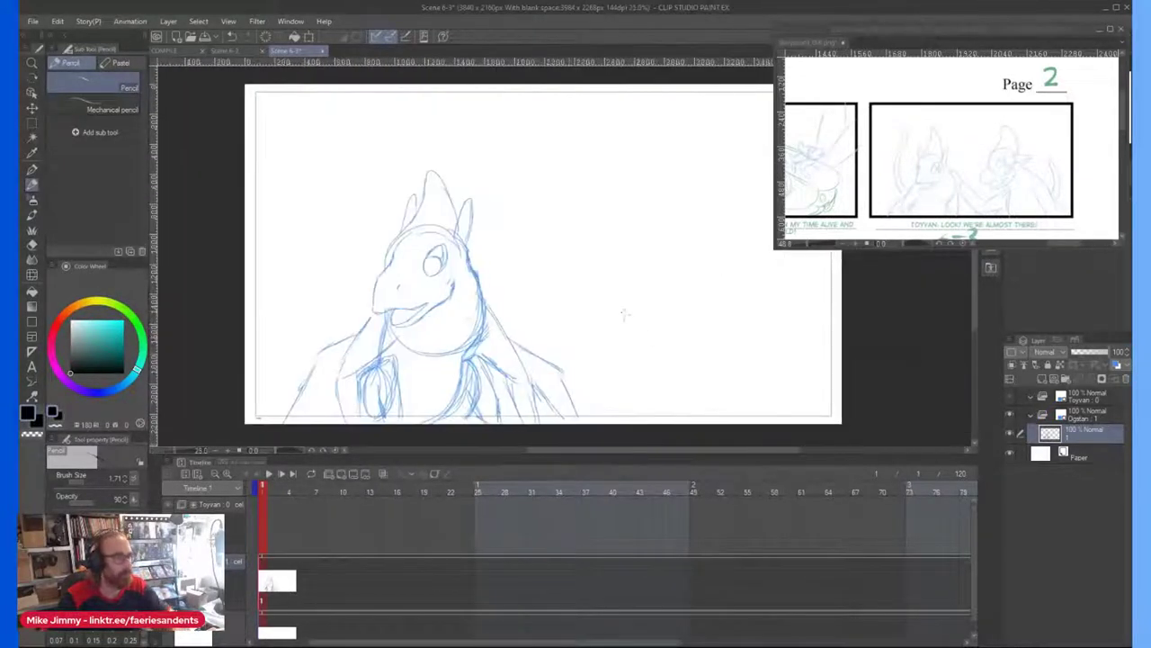
Step: Reinforce the contour at the back of Ogstan's head and neck below the rear ear with extra pencil strokes
scroll(506, 303, up, 2)
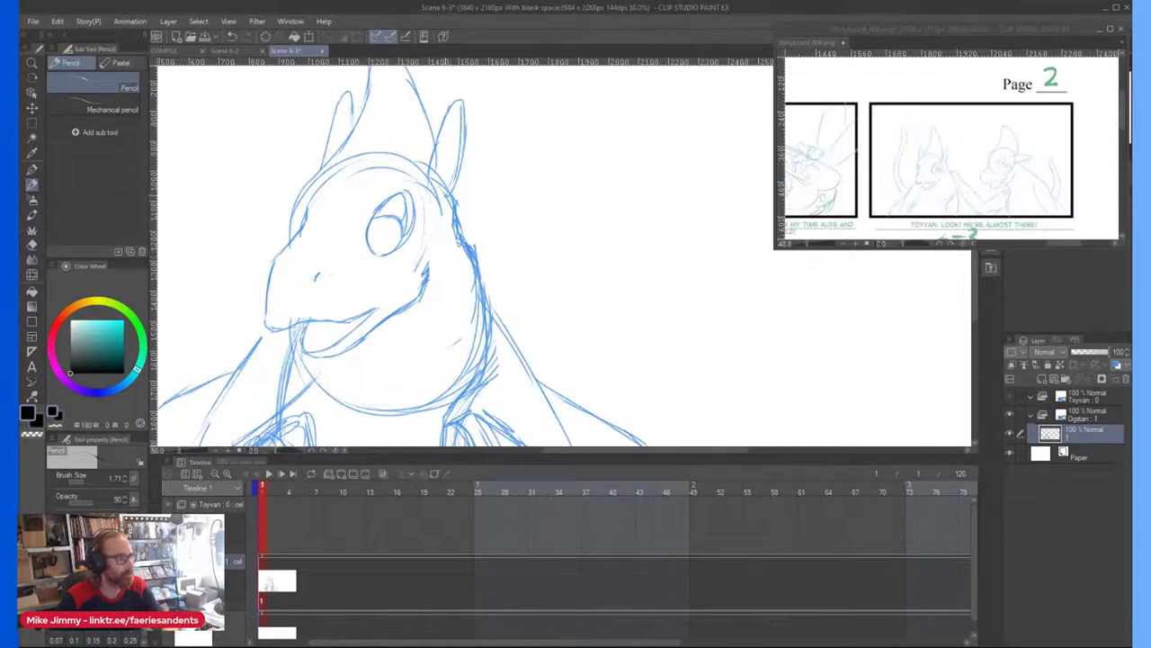
drag(450, 215, 482, 293)
drag(455, 241, 480, 297)
scroll(427, 258, down, 1)
drag(330, 241, 361, 263)
scroll(361, 261, down, 3)
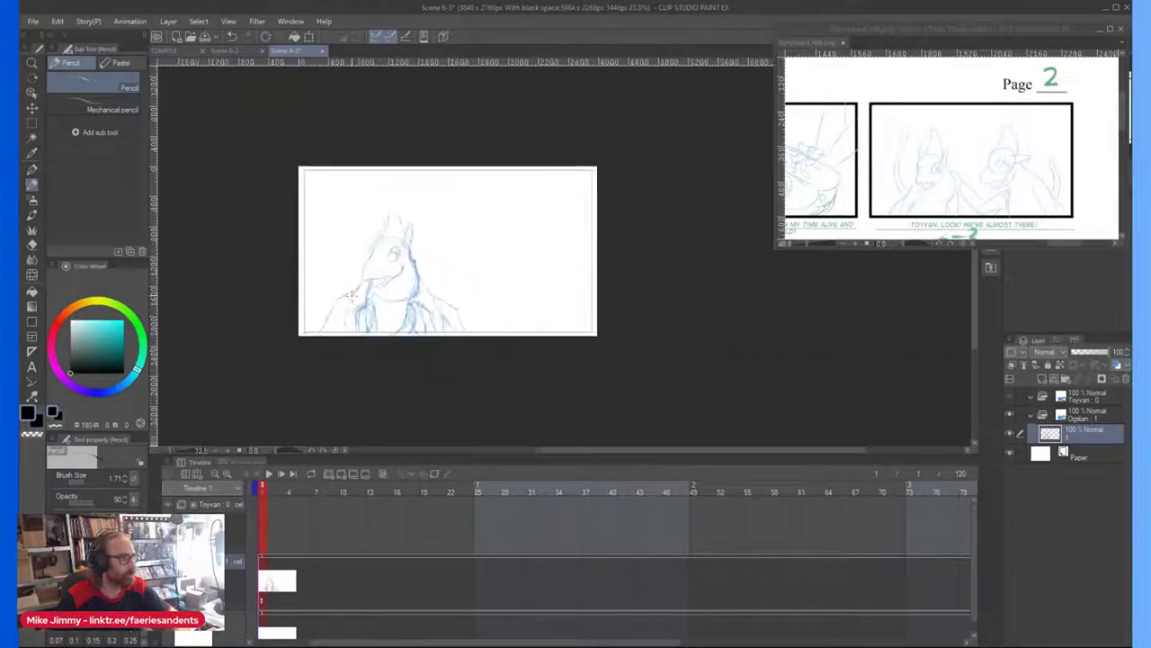
Step: Erase the stray neck lines running down from under Ogstan's mouth with the hard eraser
scroll(358, 288, up, 3)
key(e)
mouse_move(388, 287)
mouse_down()
mouse_move(379, 298)
mouse_move(393, 272)
mouse_up()
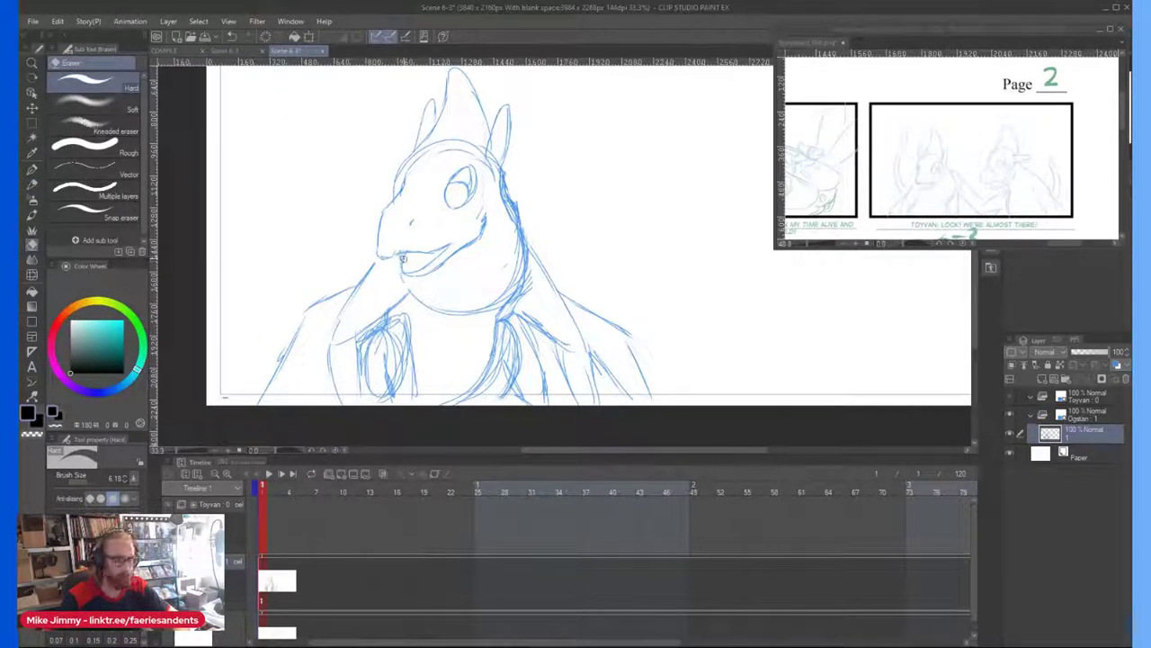
key(p)
scroll(441, 252, down, 1)
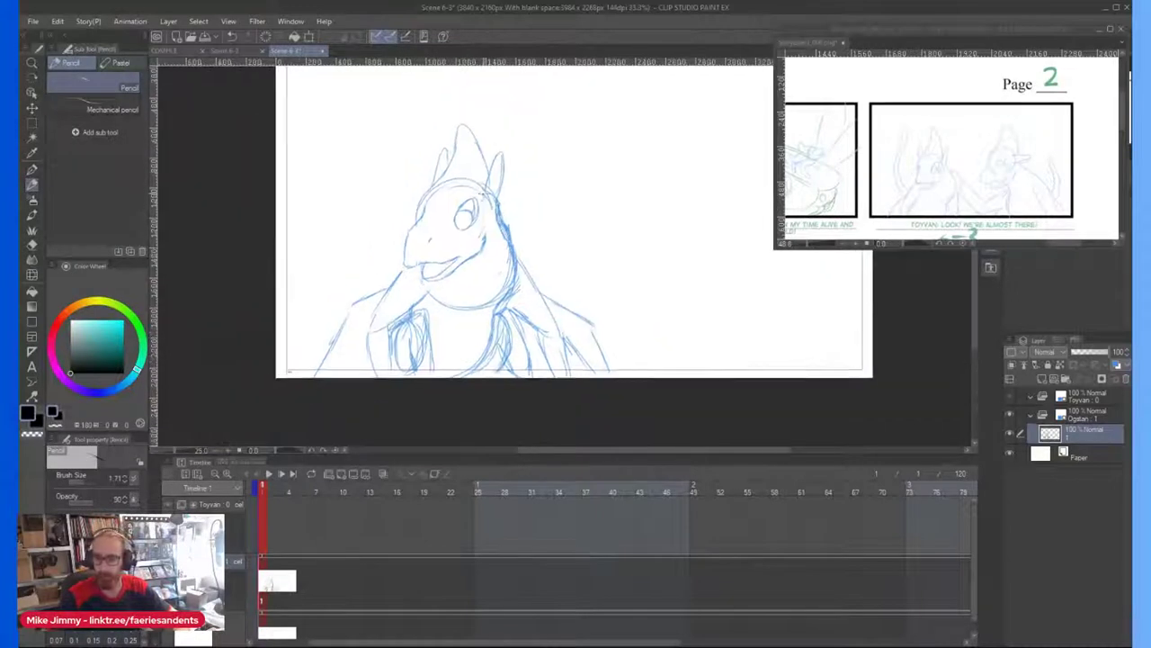
Step: Pencil a small oval with an inner curve just behind Ogstan's eye
scroll(472, 214, up, 1)
scroll(476, 235, down, 4)
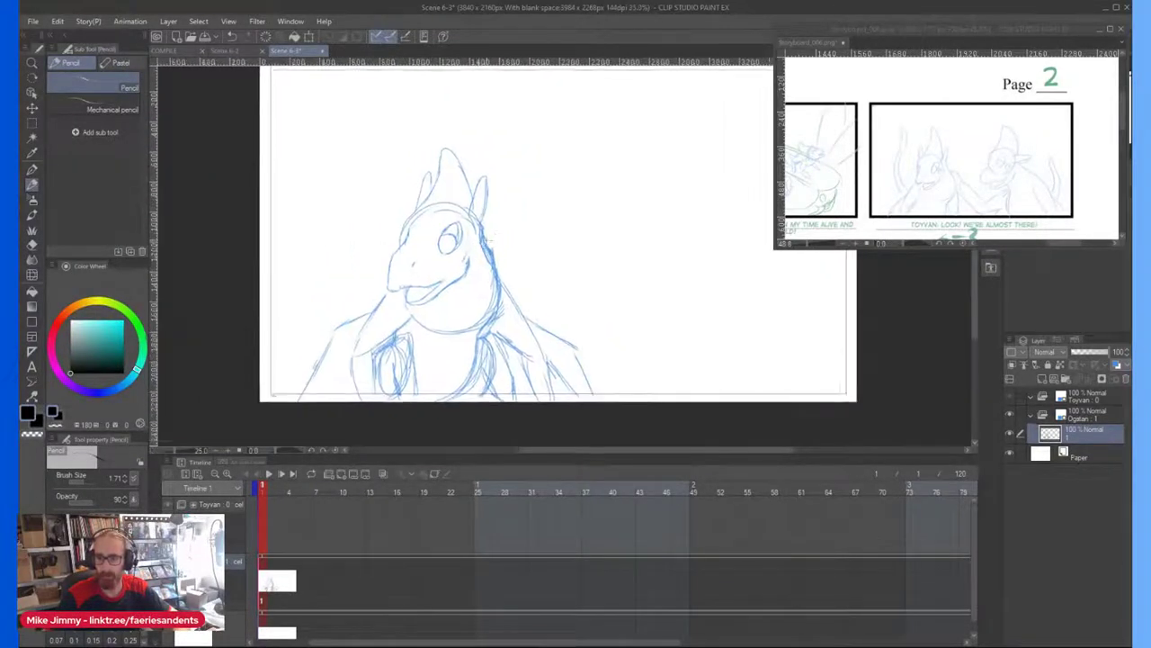
scroll(516, 268, up, 2)
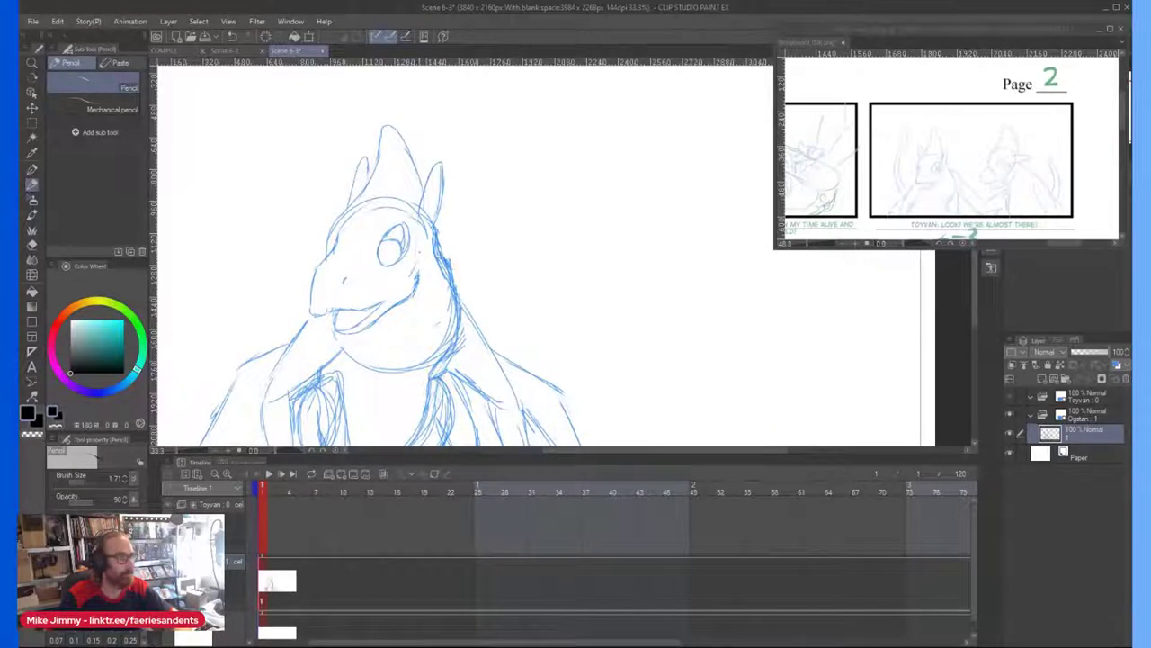
scroll(420, 244, up, 2)
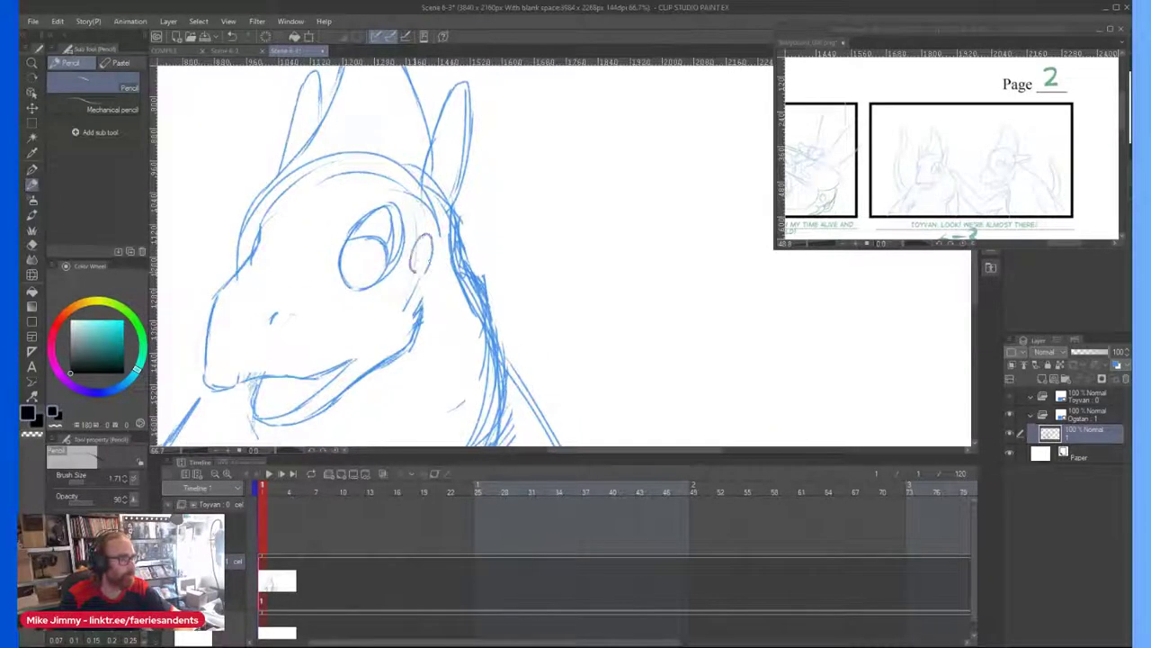
scroll(427, 224, down, 1)
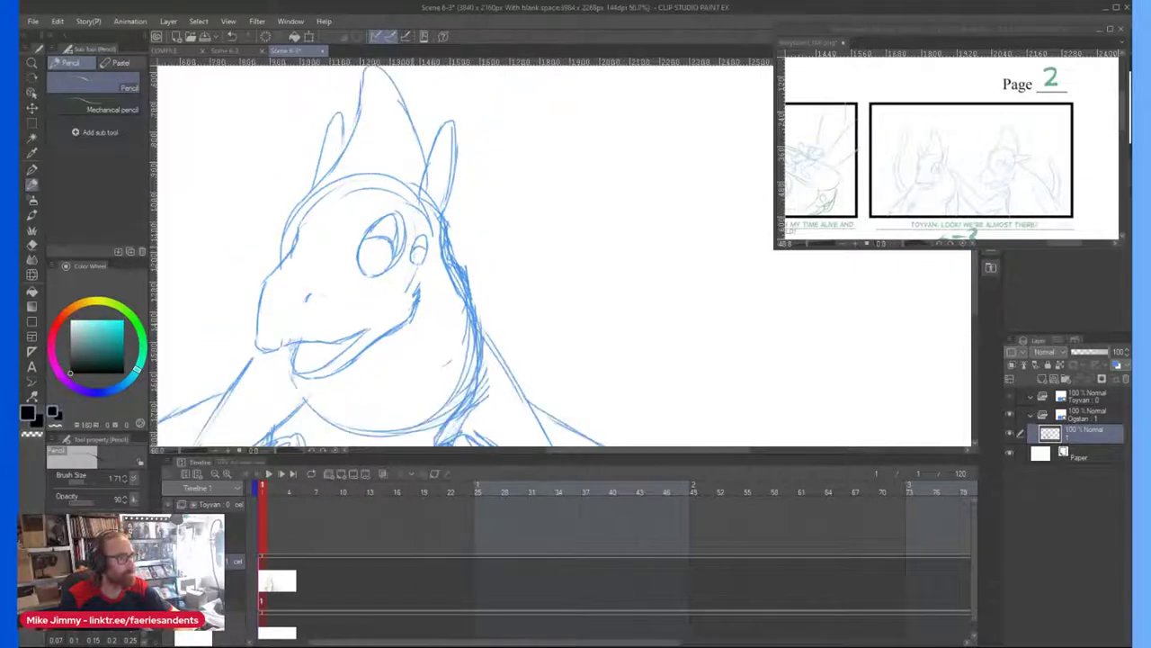
scroll(463, 254, down, 2)
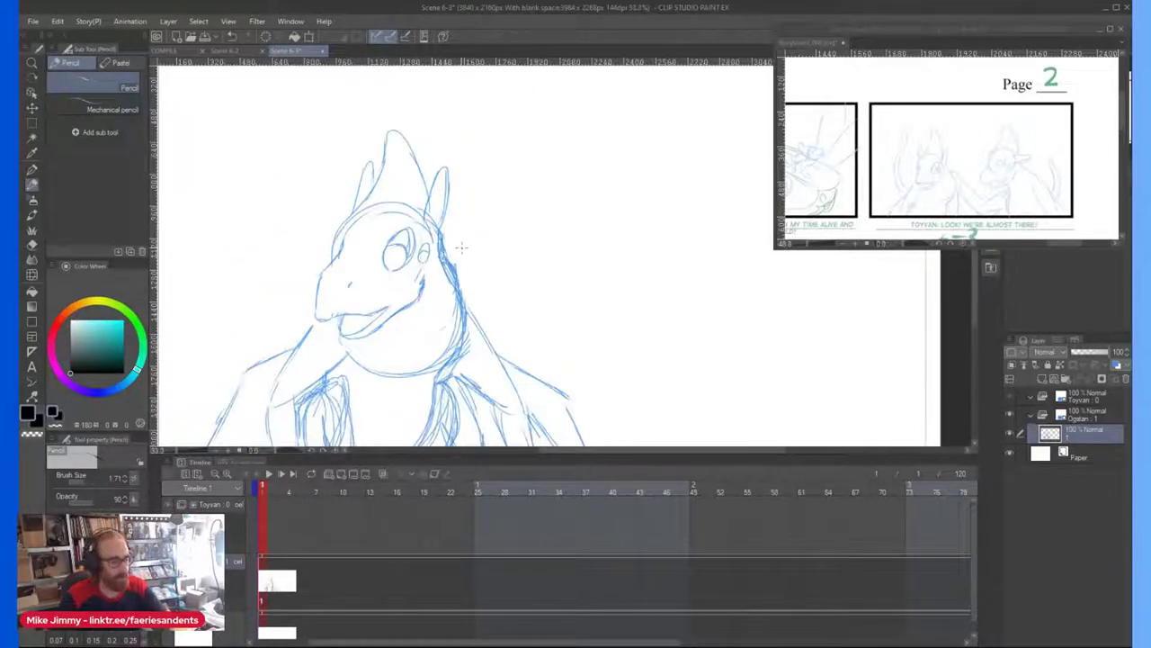
Step: Save the drawing as Scene 6-3 in the Scenes folder of Life On Cora's Animation Pilot
key(ctrl+s)
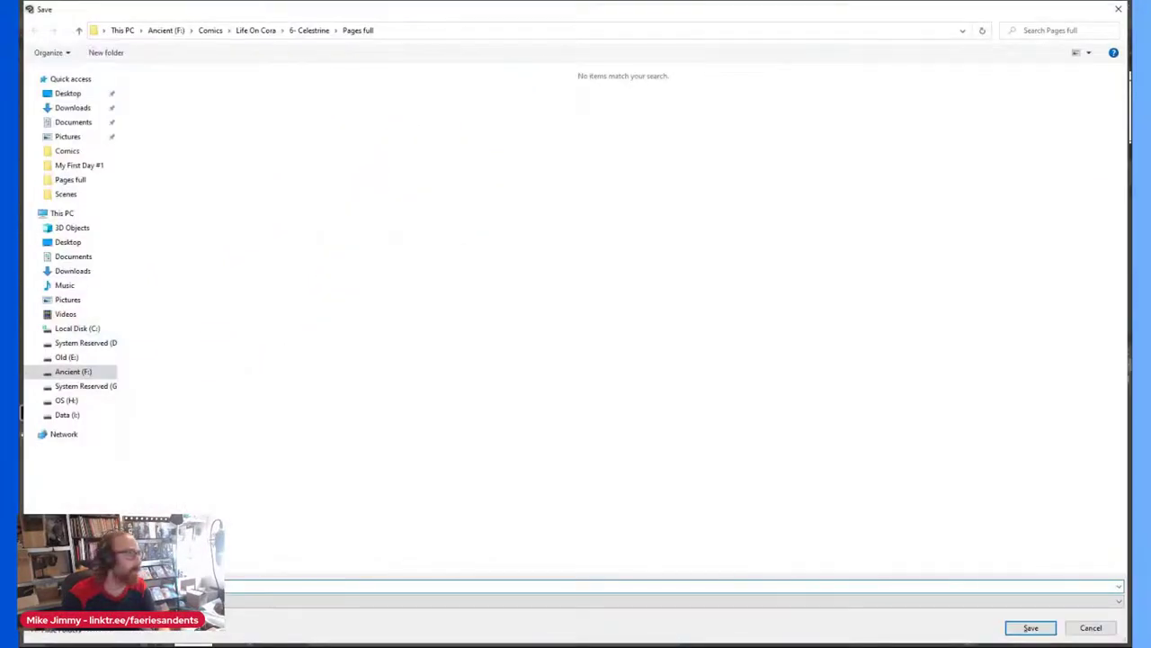
click(256, 30)
click(199, 165)
double_click(200, 166)
double_click(354, 124)
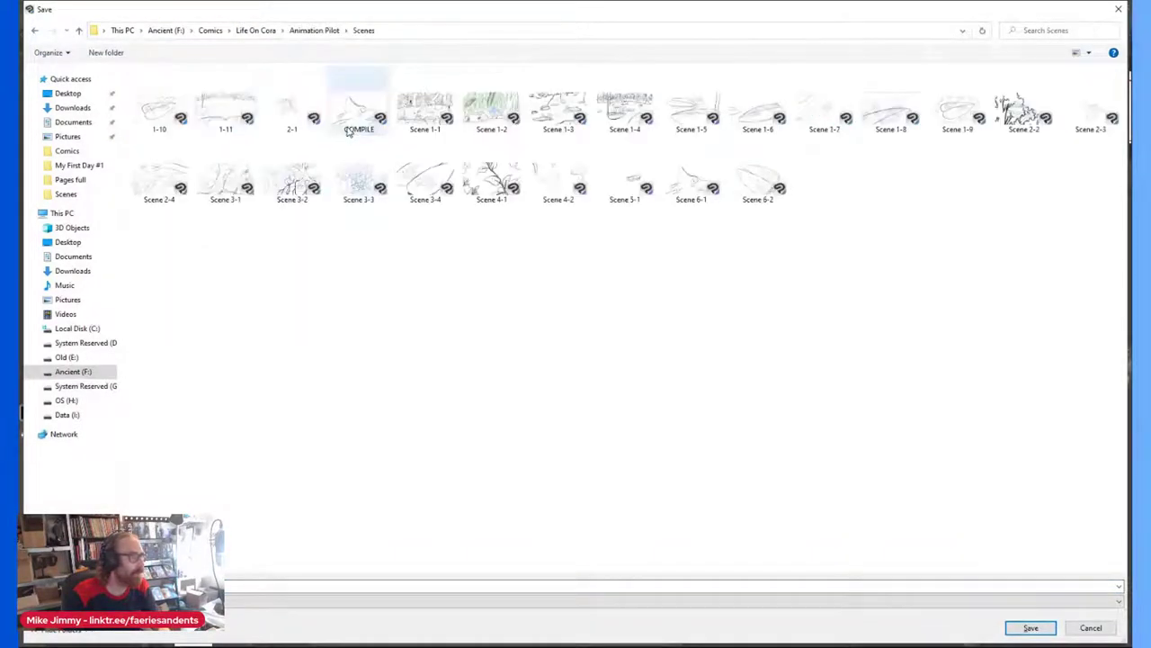
click(1031, 626)
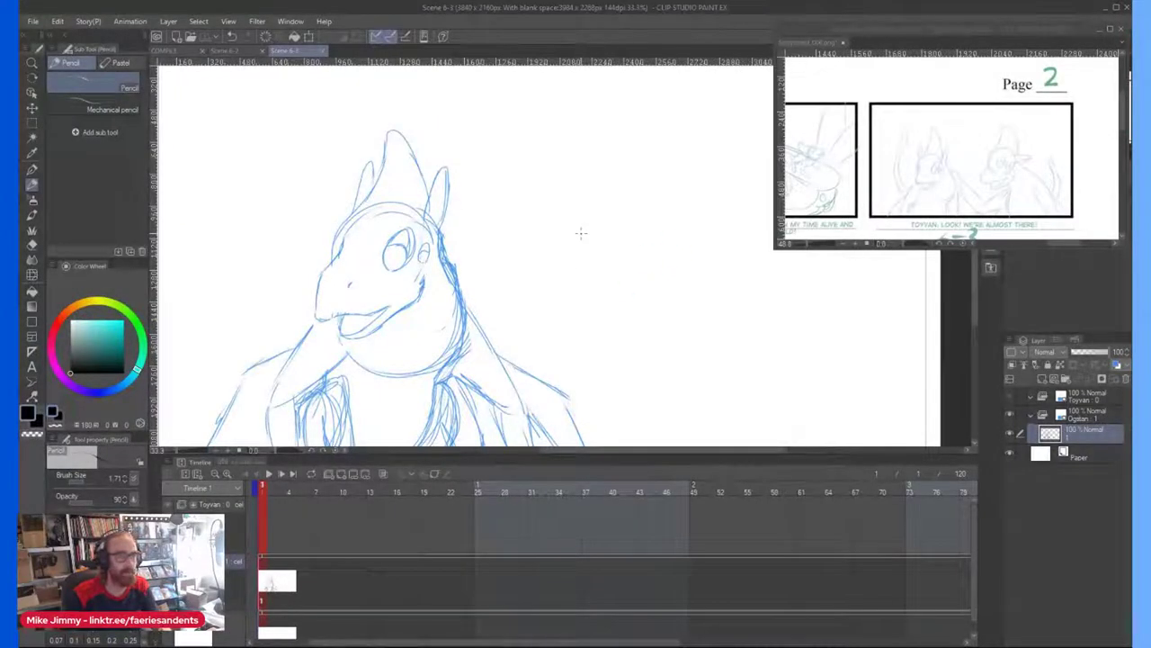
Step: Sketch a round head for Toyvan beside Ogstan, with a tall pointed crest curving up from its top
scroll(593, 265, down, 1)
scroll(637, 264, up, 1)
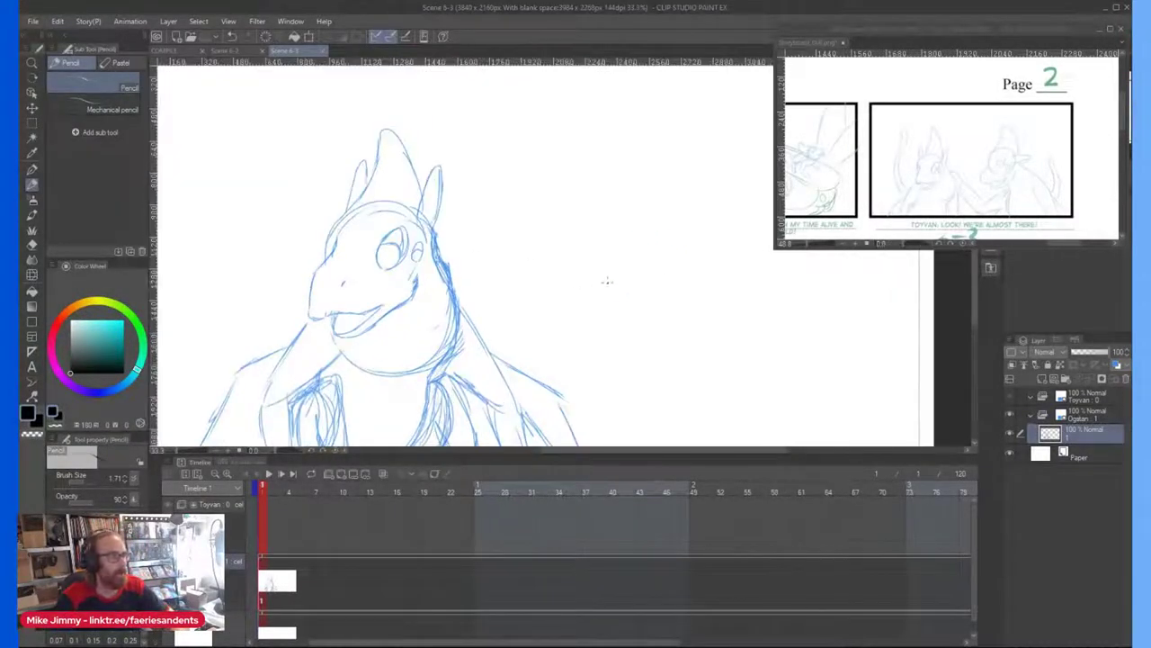
mouse_move(638, 290)
mouse_down()
mouse_move(656, 257)
mouse_move(621, 217)
mouse_move(601, 232)
mouse_move(603, 294)
mouse_move(664, 201)
mouse_move(688, 216)
mouse_move(619, 185)
mouse_up()
drag(579, 223, 581, 278)
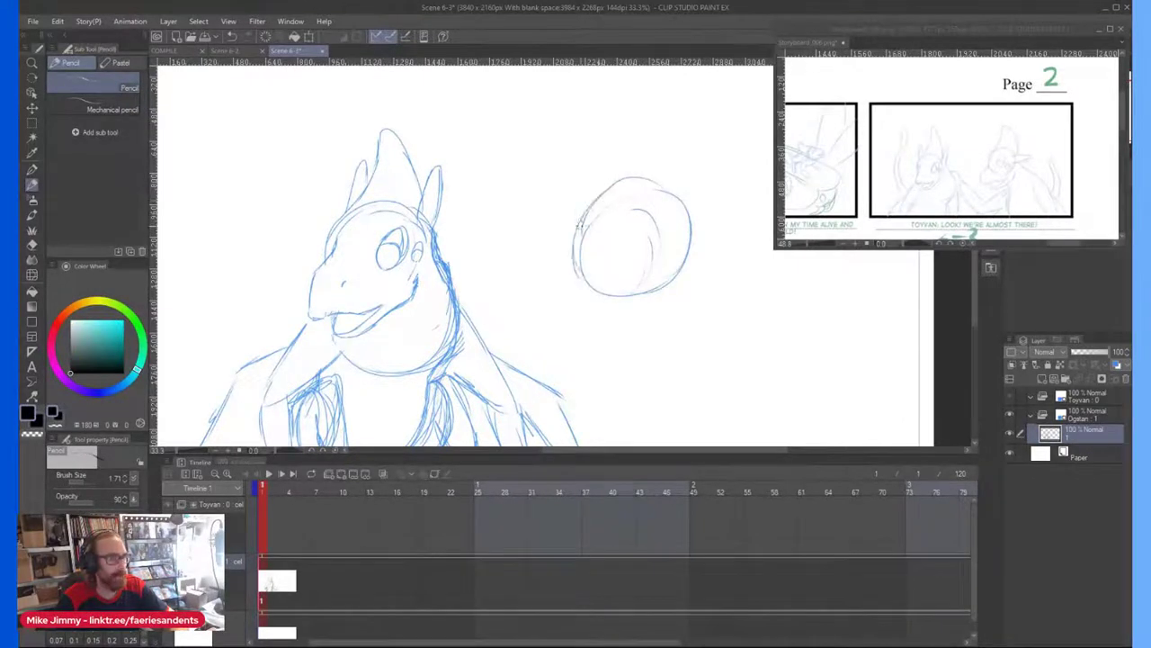
scroll(636, 199, up, 1)
mouse_move(589, 191)
mouse_down()
mouse_move(635, 130)
mouse_move(649, 82)
mouse_move(708, 120)
mouse_move(728, 162)
mouse_move(725, 205)
mouse_up()
scroll(684, 198, down, 3)
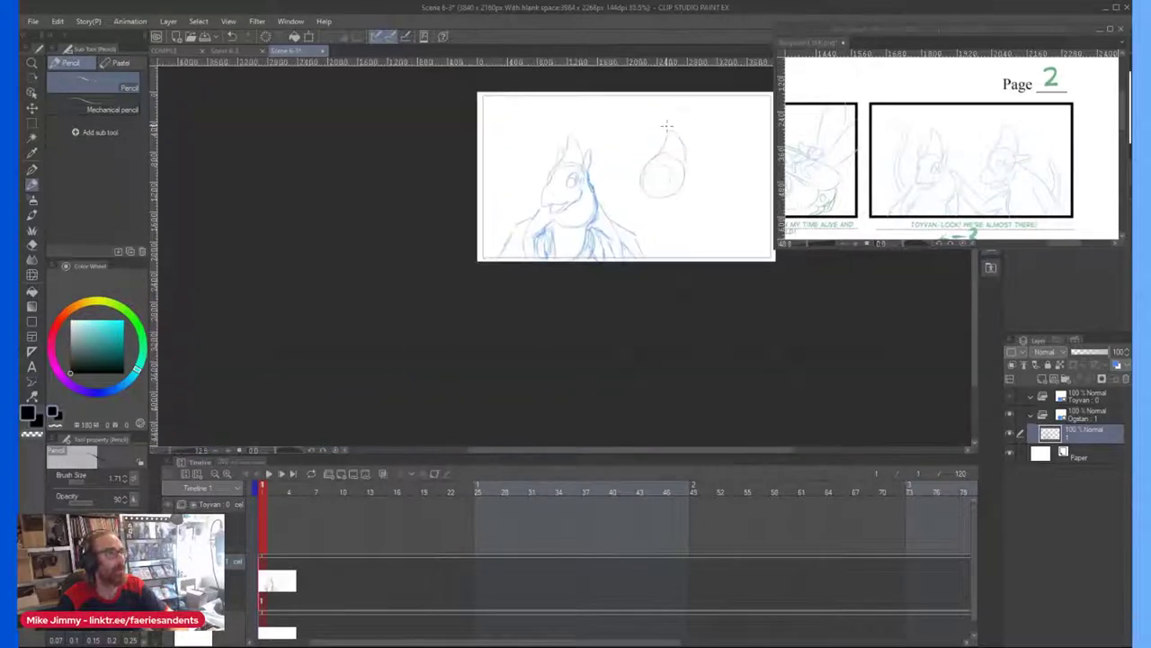
scroll(627, 190, up, 2)
mouse_move(635, 200)
mouse_down()
mouse_move(648, 125)
mouse_move(714, 217)
mouse_up()
drag(691, 146, 707, 241)
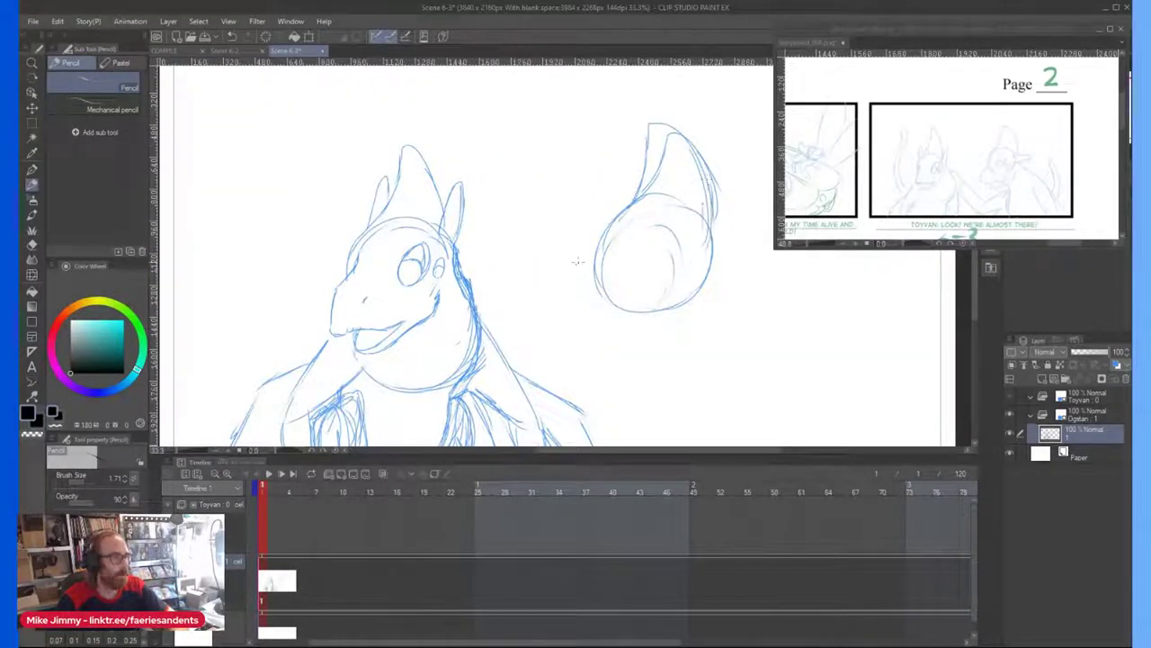
Step: Redraw Toyvan's head circle slightly smaller, then erase the crest and the excess outer circle lines
drag(599, 259, 693, 260)
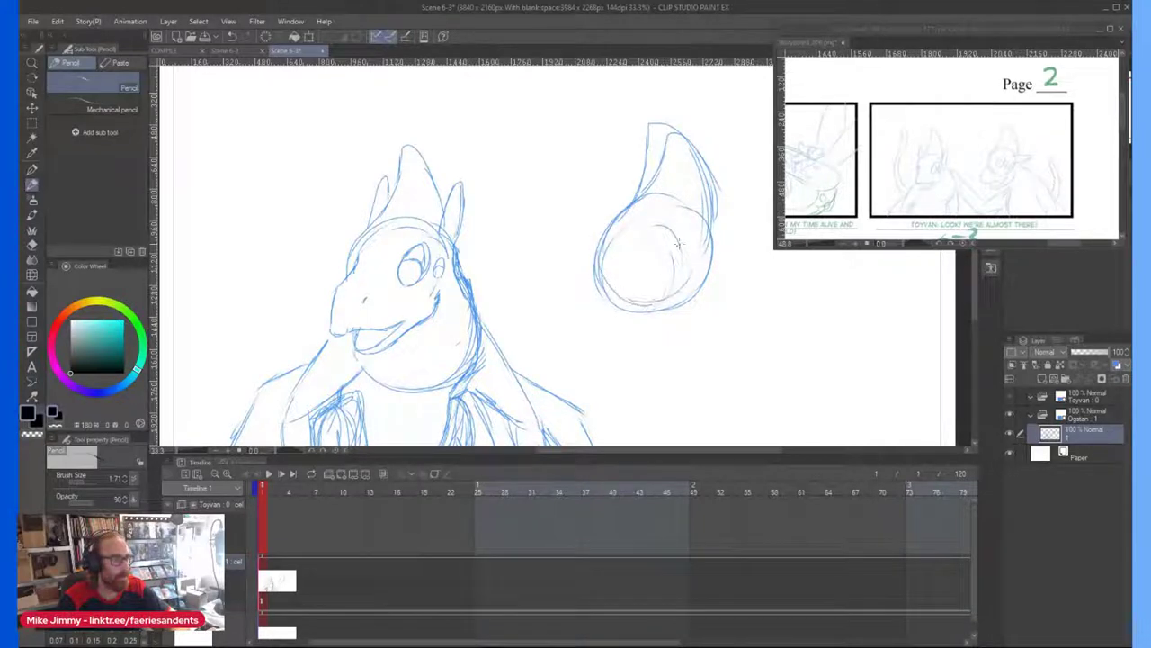
mouse_move(690, 212)
mouse_down()
mouse_move(685, 293)
mouse_move(698, 276)
mouse_up()
drag(636, 202, 706, 275)
drag(681, 214, 685, 302)
key(e)
mouse_move(637, 200)
mouse_down()
mouse_move(670, 133)
mouse_move(664, 160)
mouse_move(660, 121)
mouse_move(644, 148)
mouse_move(647, 139)
mouse_move(691, 157)
mouse_move(730, 207)
mouse_up()
drag(739, 256, 694, 182)
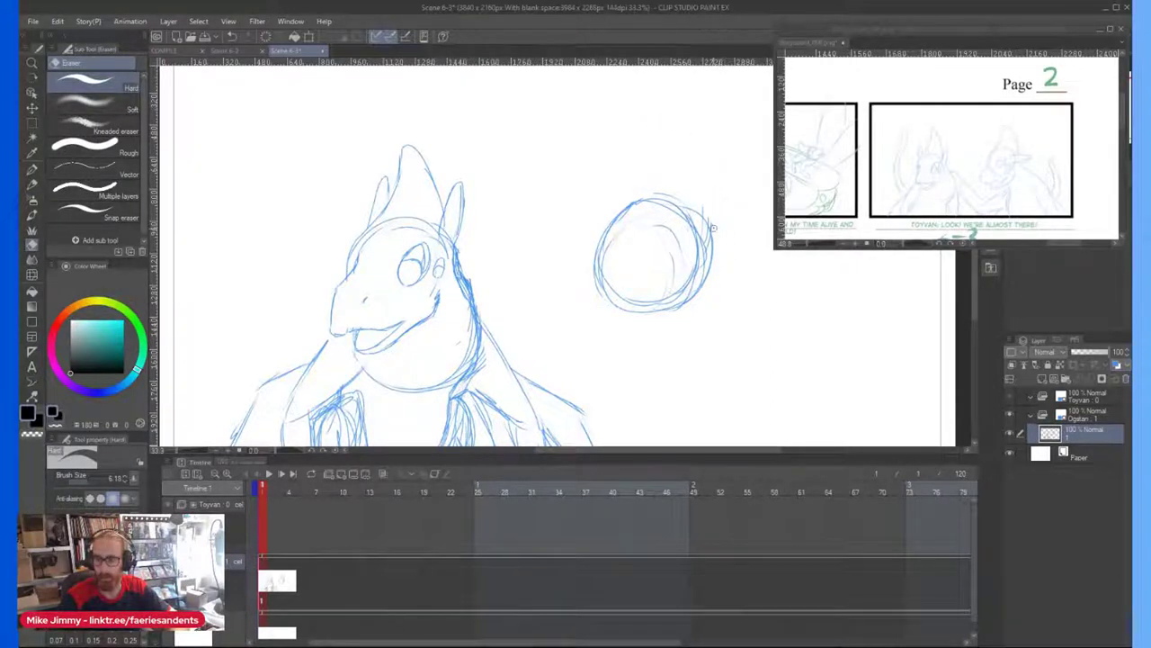
mouse_move(694, 205)
mouse_down()
mouse_move(707, 284)
mouse_move(680, 313)
mouse_up()
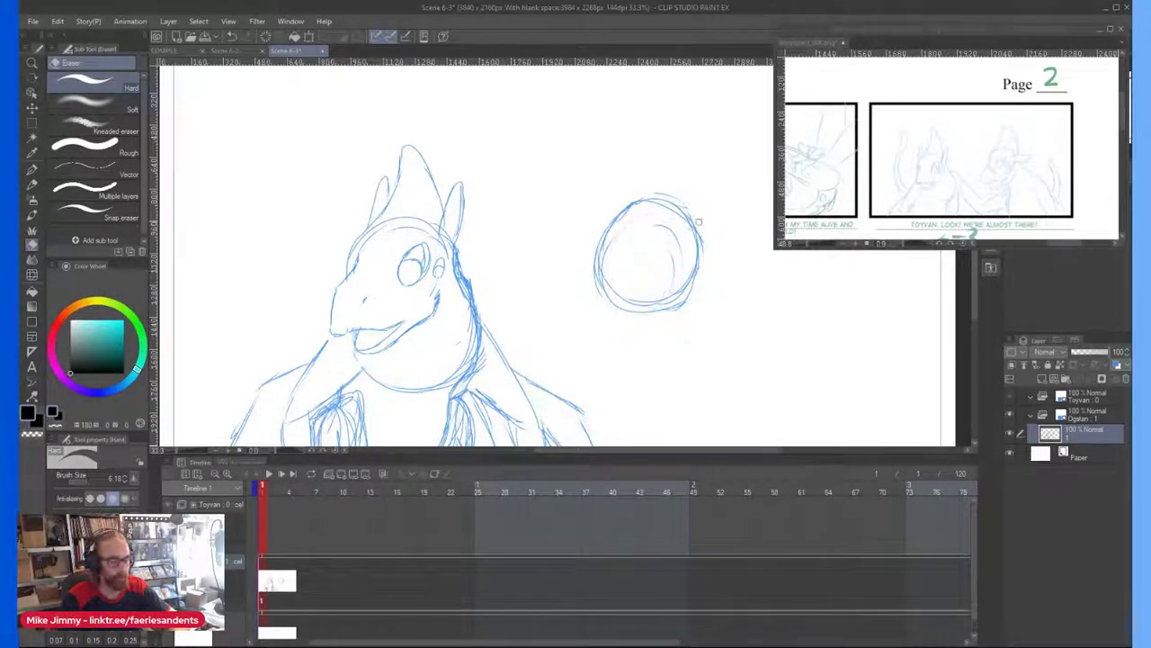
Step: Draw a new curved crest and a long ear pointing backwards on Toyvan's head circle
key(p)
mouse_move(646, 200)
mouse_down()
mouse_move(664, 185)
mouse_move(681, 115)
mouse_move(699, 140)
mouse_move(710, 223)
mouse_up()
mouse_move(712, 180)
mouse_down()
mouse_move(704, 232)
mouse_move(761, 225)
mouse_move(683, 260)
mouse_move(757, 239)
mouse_up()
scroll(636, 241, down, 1)
scroll(635, 238, up, 2)
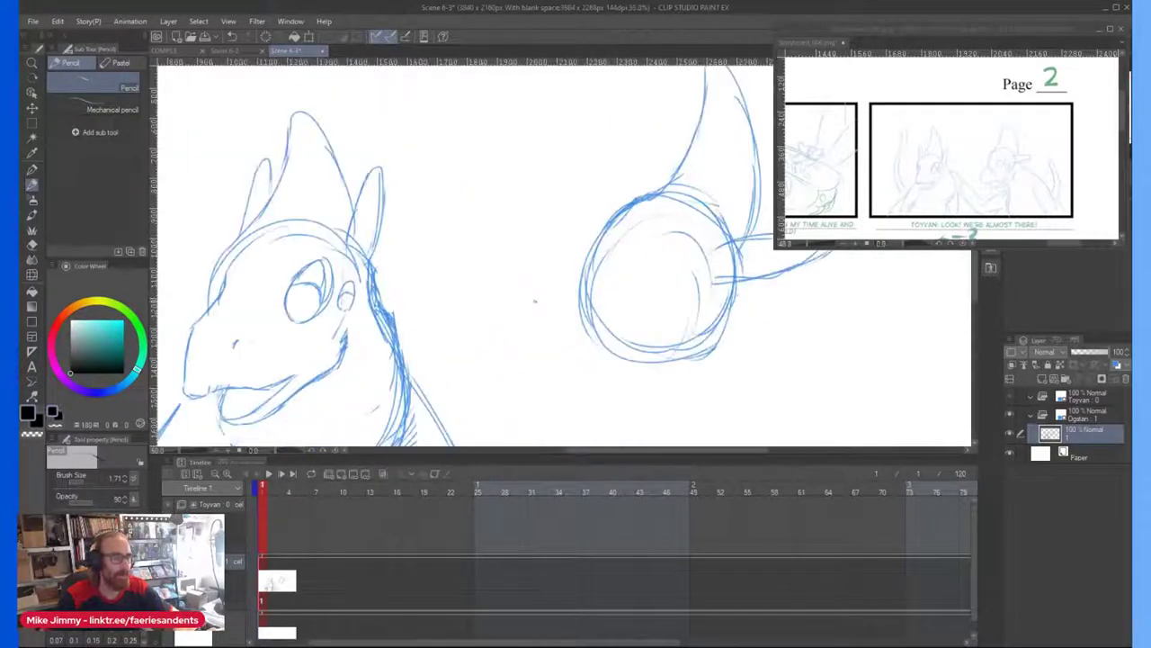
Step: Draw Toyvan's muzzle projecting towards Ogstan, with a slightly open lower jaw beneath the head circle
drag(532, 303, 527, 376)
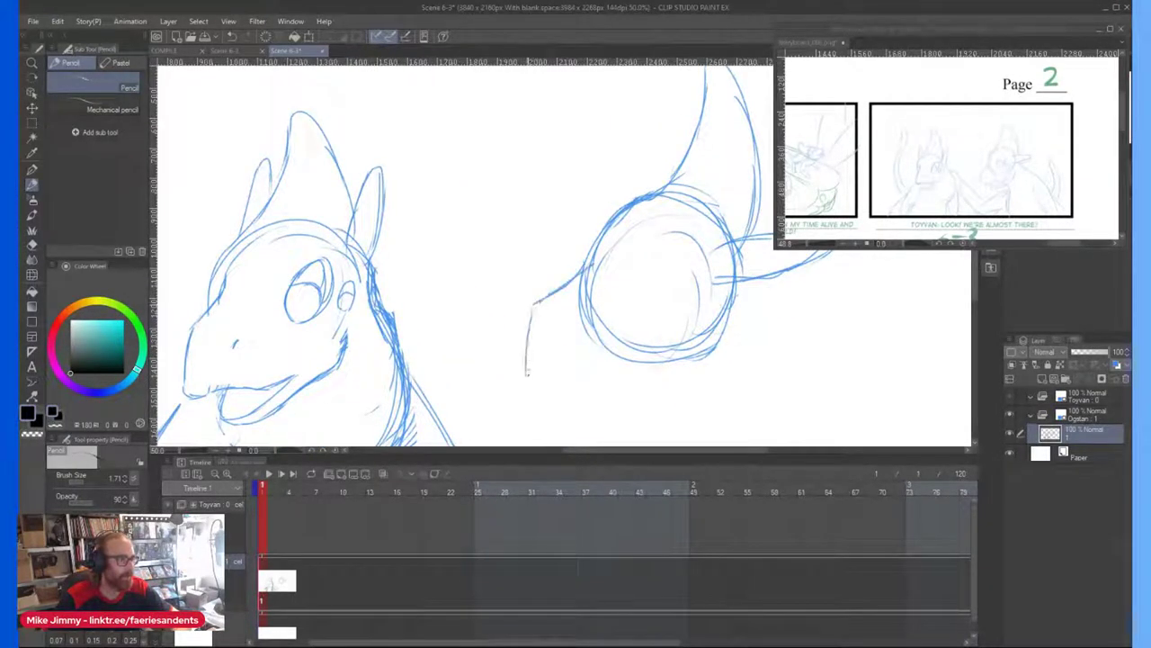
mouse_move(537, 304)
mouse_down()
mouse_move(528, 368)
mouse_move(580, 374)
mouse_move(676, 346)
mouse_up()
mouse_move(715, 347)
mouse_down()
mouse_move(561, 399)
mouse_move(664, 385)
mouse_move(720, 362)
mouse_move(724, 329)
mouse_up()
drag(706, 372, 595, 398)
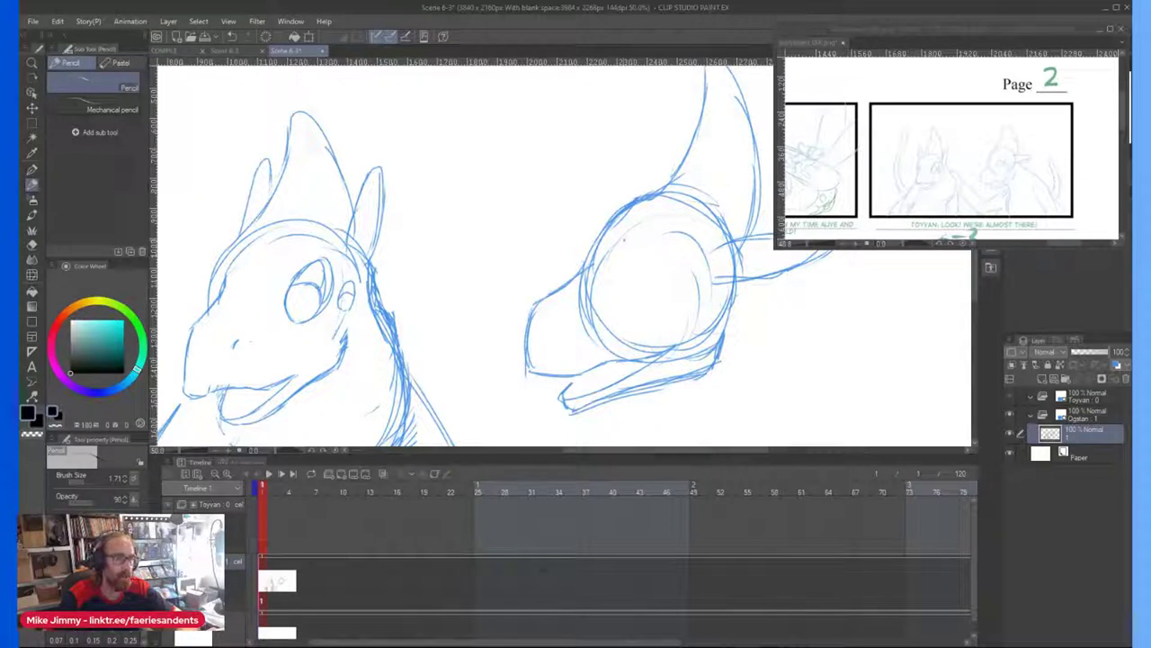
Step: Sketch Toyvan's oval eye and a second oval behind it inside the head circle
mouse_move(618, 290)
mouse_down()
mouse_move(649, 247)
mouse_move(613, 296)
mouse_move(648, 265)
mouse_move(637, 264)
mouse_up()
mouse_move(646, 272)
mouse_down()
mouse_move(651, 284)
mouse_move(689, 266)
mouse_up()
drag(666, 271, 689, 263)
scroll(656, 280, down, 2)
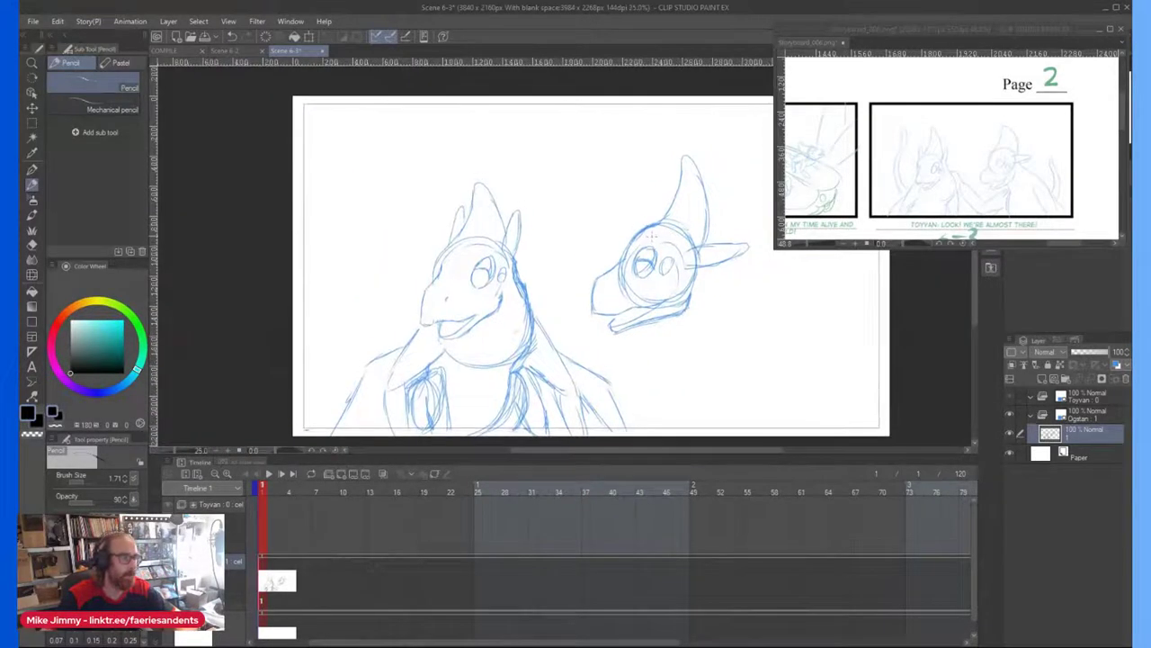
Step: Select Toyvan's whole head sketch with the Lasso, delete it and clear the selection
key(m)
drag(570, 231, 598, 307)
click(578, 147)
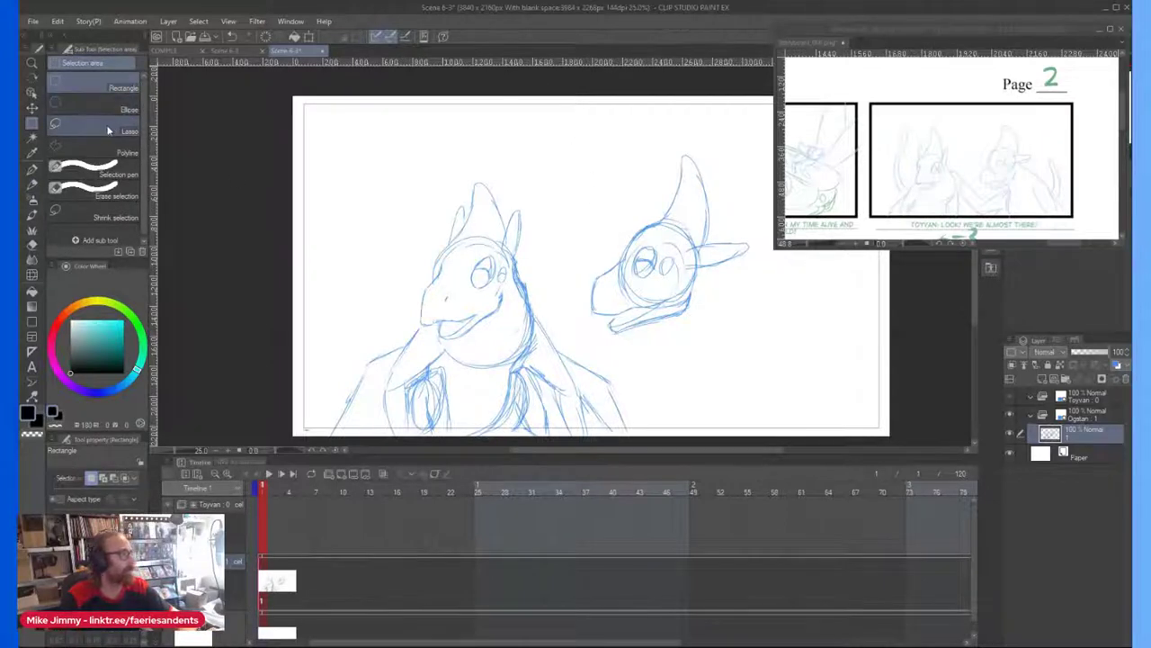
click(99, 130)
mouse_move(621, 221)
mouse_down()
mouse_move(574, 289)
mouse_move(749, 322)
mouse_move(764, 100)
mouse_up()
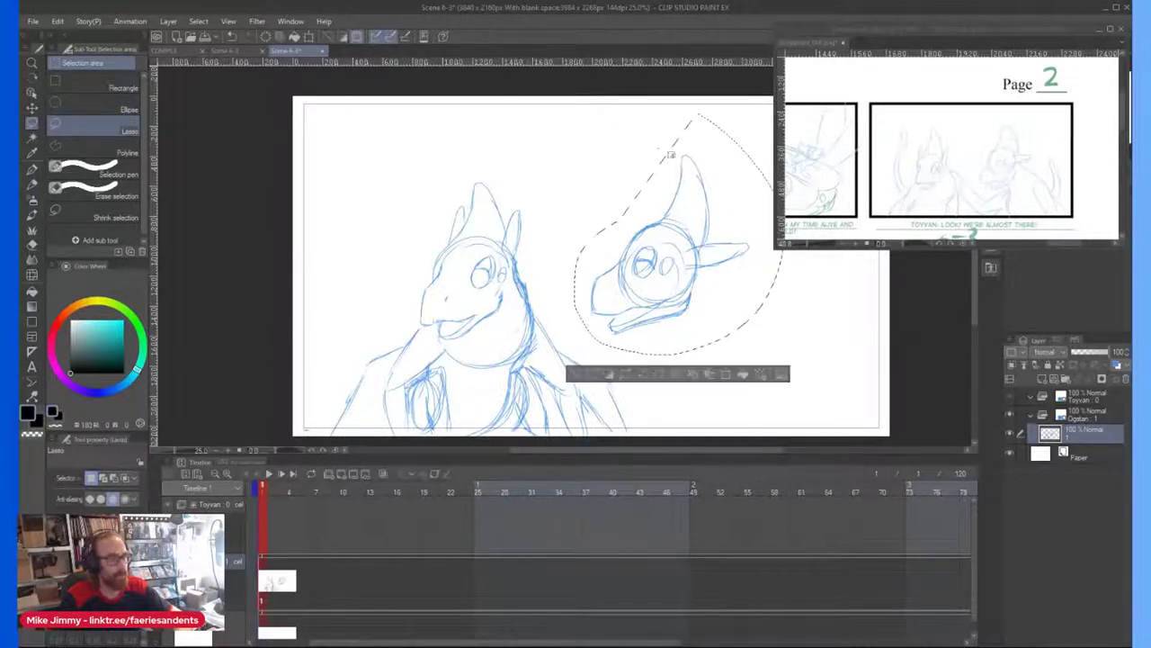
key(Delete)
key(ctrl+d)
Step: Pencil a new head circle for Toyvan beside Ogstan and add a tall pointed crest on top
key(p)
key(p)
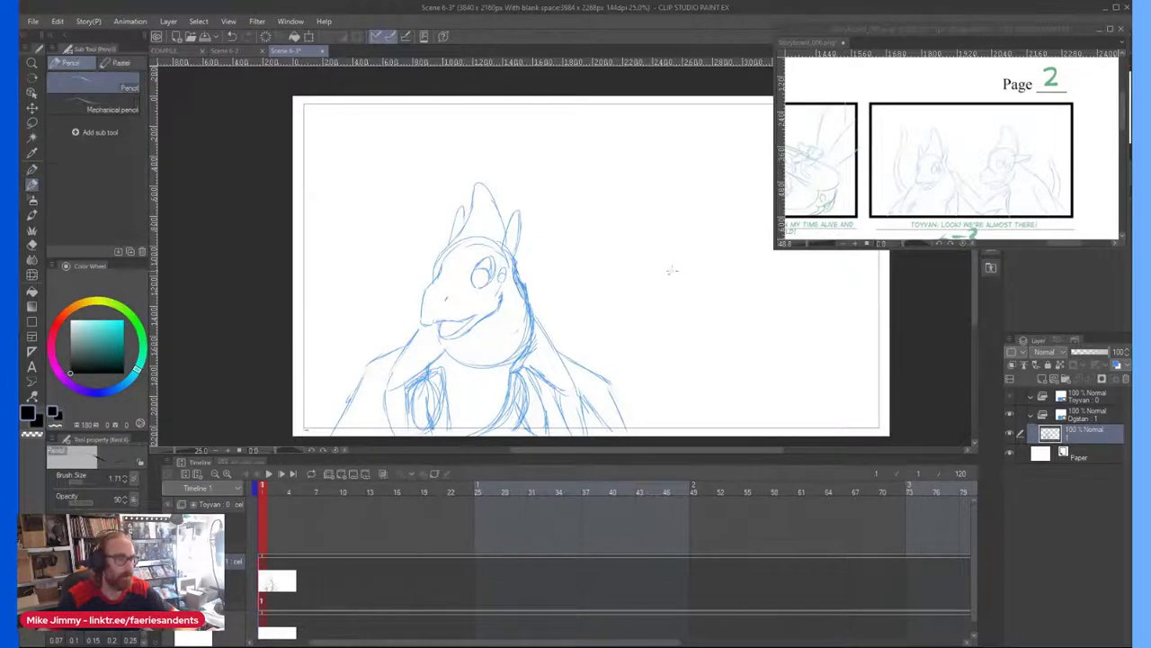
drag(708, 283, 705, 255)
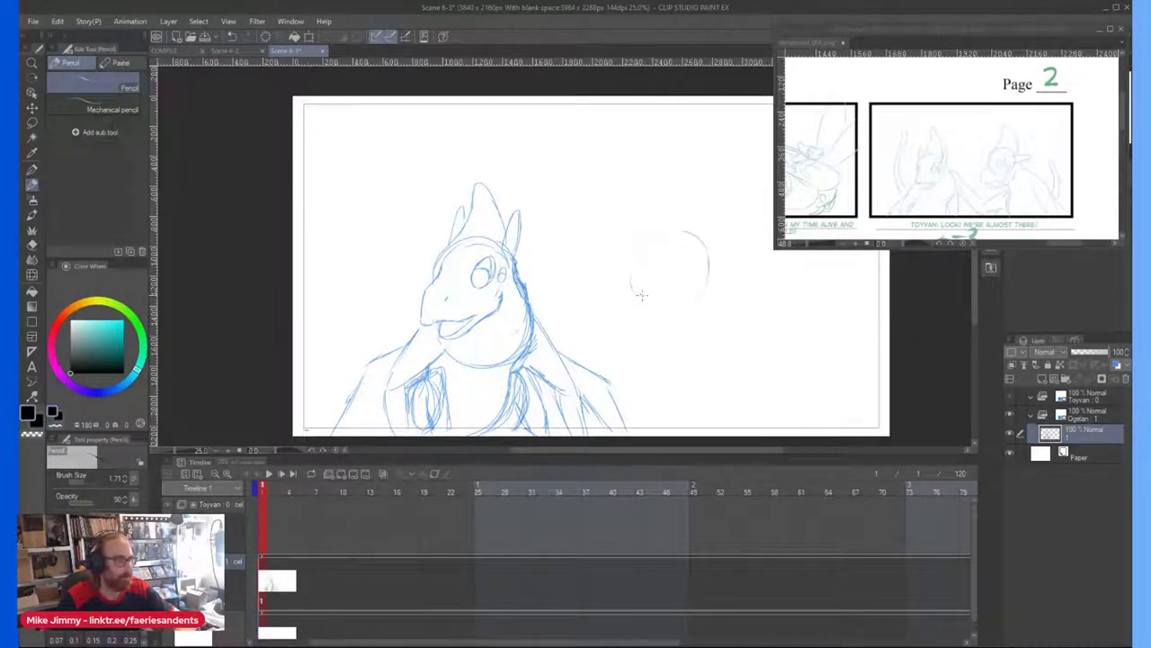
mouse_move(655, 234)
mouse_down()
mouse_move(631, 302)
mouse_move(698, 288)
mouse_up()
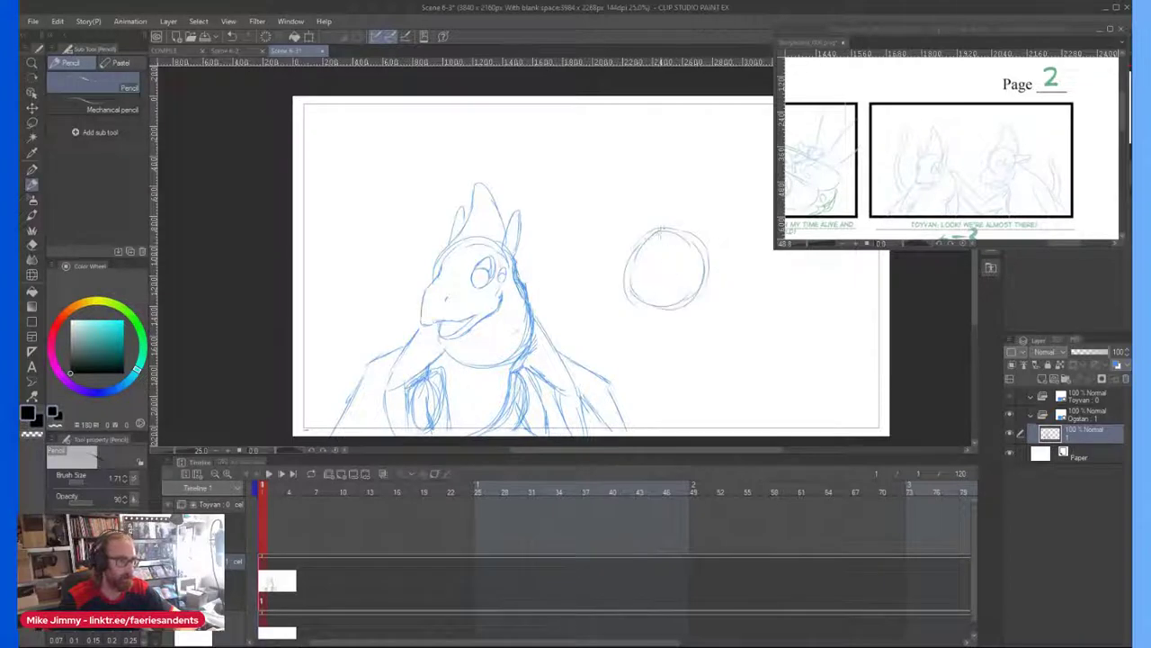
scroll(683, 197, up, 1)
mouse_move(639, 247)
mouse_down()
mouse_move(663, 161)
mouse_move(711, 261)
mouse_move(701, 216)
mouse_move(650, 164)
mouse_move(652, 189)
mouse_move(615, 271)
mouse_up()
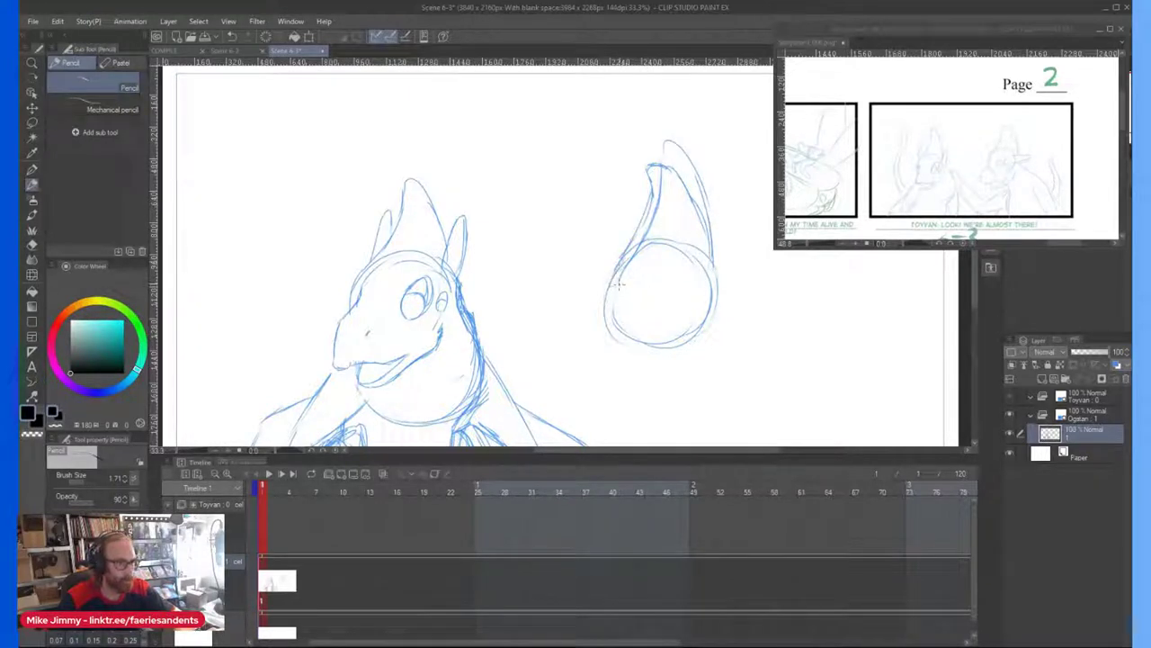
Step: Draw Toyvan's downward-tilted muzzle and lower jaw, plus an upright ear on each side of the head
mouse_move(604, 349)
mouse_down()
mouse_move(610, 394)
mouse_move(638, 398)
mouse_move(679, 362)
mouse_move(667, 395)
mouse_move(683, 396)
mouse_move(719, 320)
mouse_move(723, 232)
mouse_move(739, 205)
mouse_move(723, 275)
mouse_up()
drag(612, 232, 609, 273)
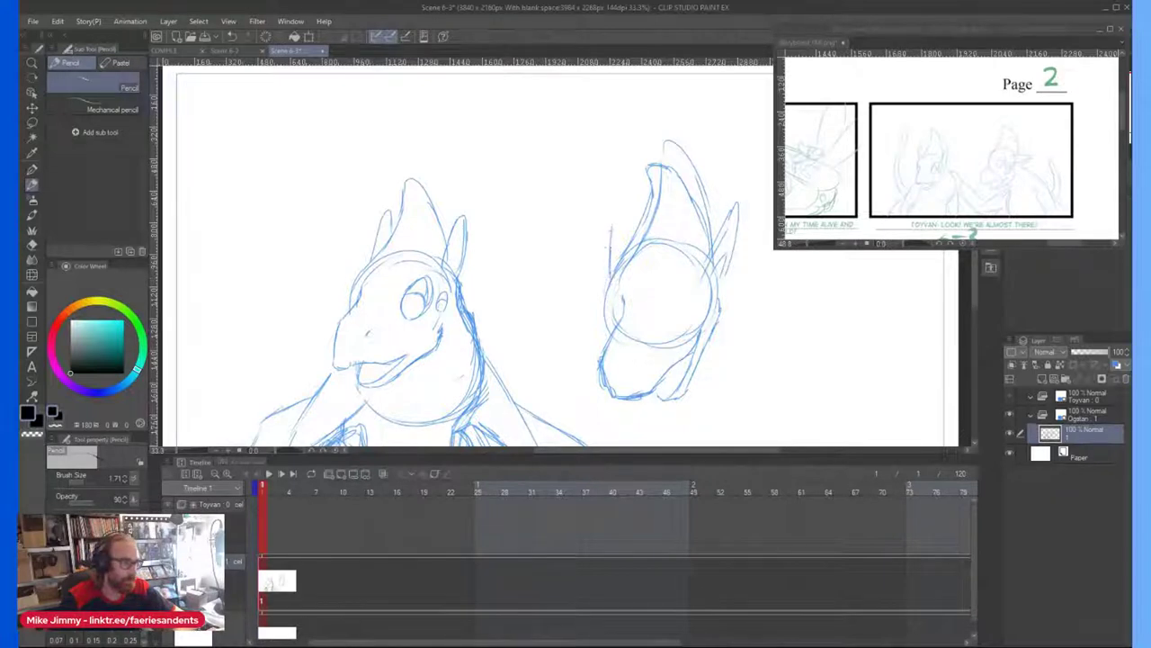
drag(615, 227, 620, 223)
Step: Draw Toyvan's near eye, the small oval behind it, the far eye's edge and the nostril mark
scroll(674, 305, up, 1)
drag(671, 291, 663, 317)
drag(679, 270, 671, 293)
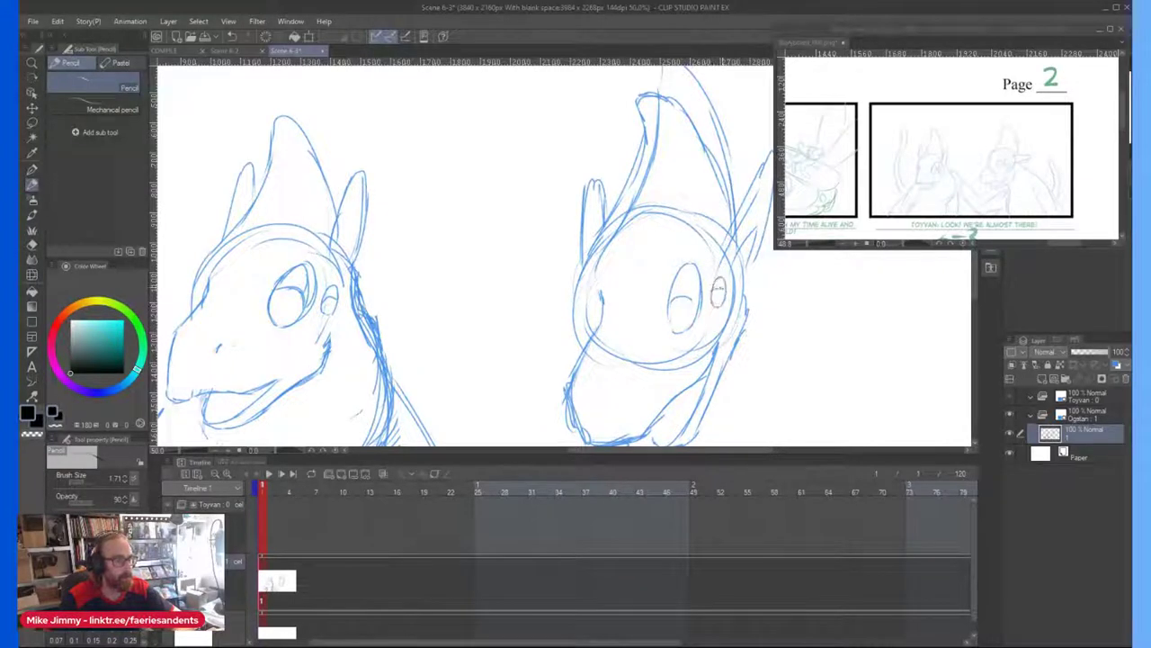
scroll(581, 279, down, 1)
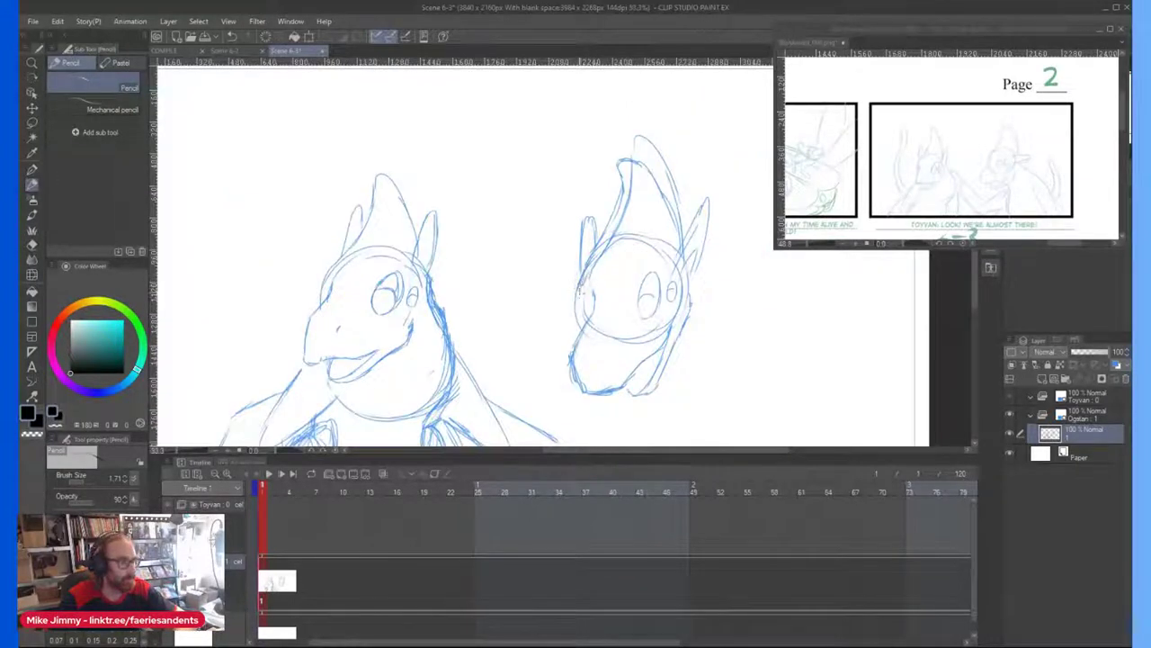
drag(582, 327, 586, 299)
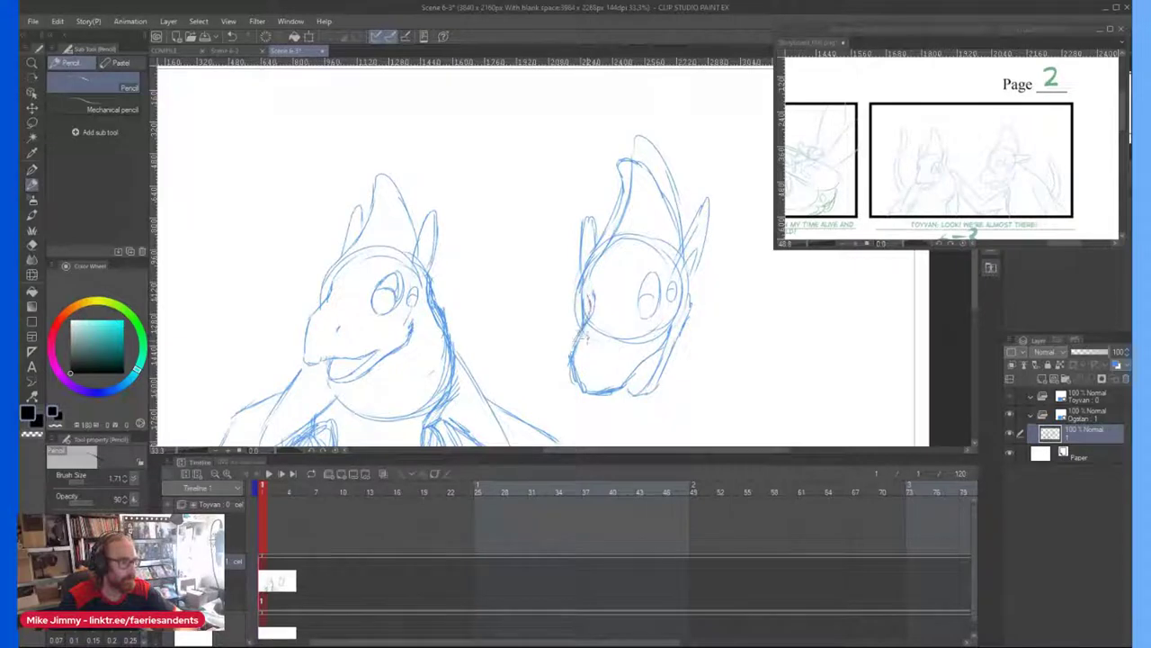
scroll(675, 263, down, 1)
scroll(675, 262, up, 1)
scroll(684, 275, down, 1)
scroll(683, 274, up, 1)
Step: Sketch a large rounded curve from behind Toyvan's rear ear down and under the jaw for the throat
drag(697, 258, 732, 313)
mouse_move(706, 268)
mouse_down()
mouse_move(733, 339)
mouse_move(716, 385)
mouse_up()
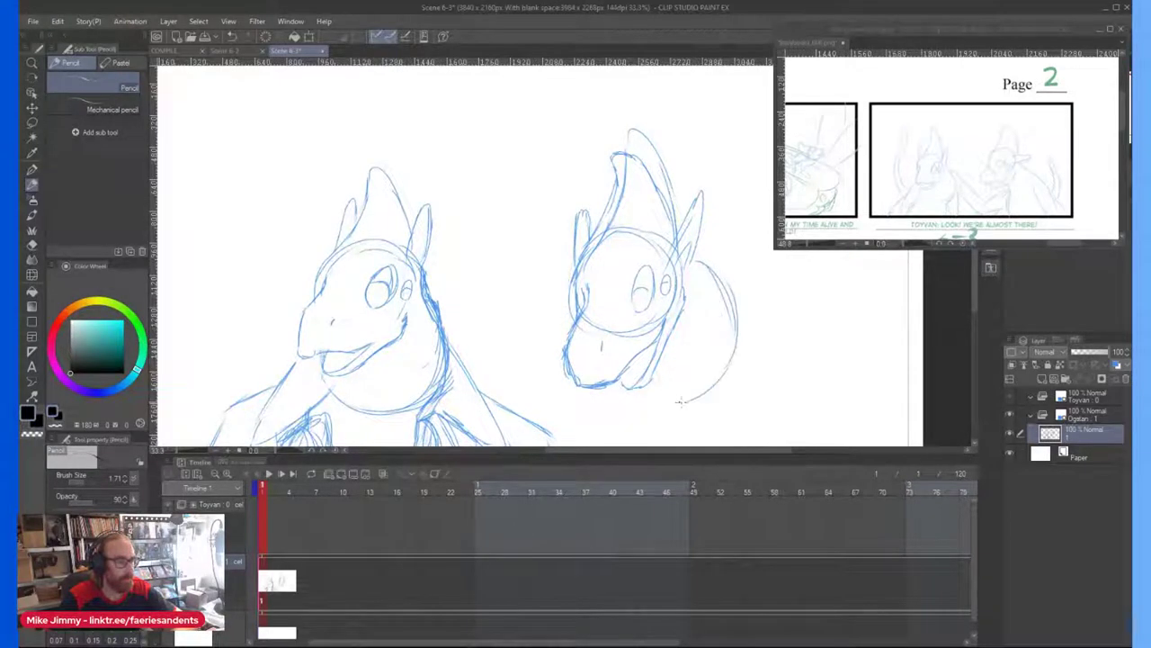
scroll(679, 380, down, 1)
scroll(692, 342, up, 1)
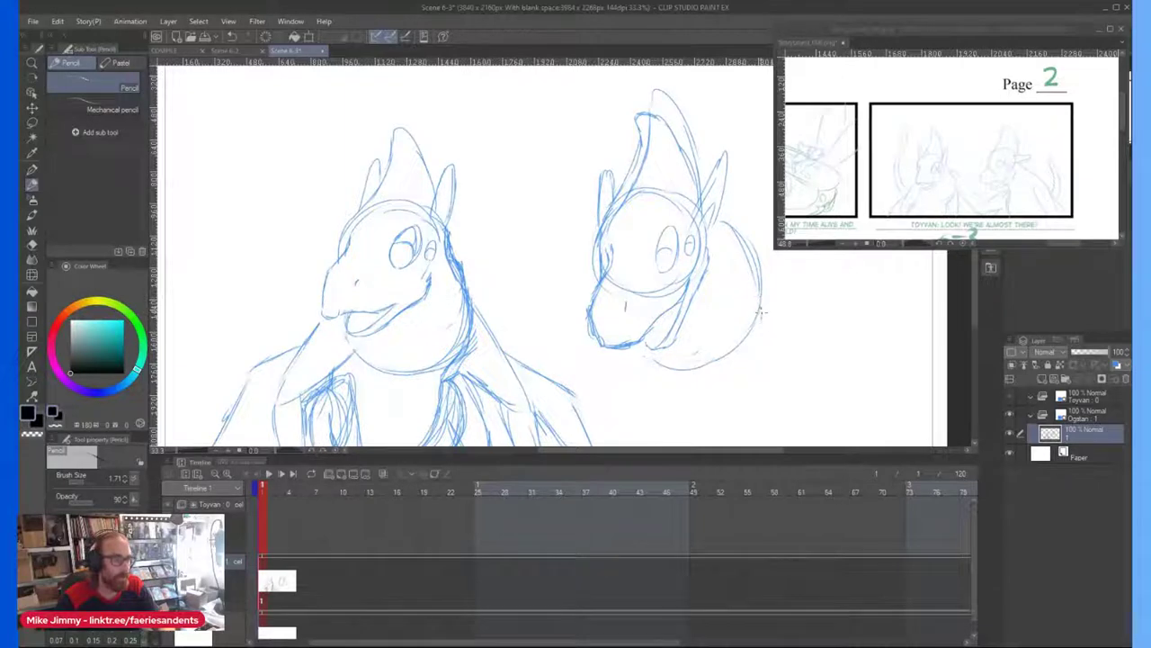
Step: Draw Toyvan's back line running from behind the throat curve down toward the shoulder
drag(775, 349, 810, 423)
scroll(753, 315, down, 3)
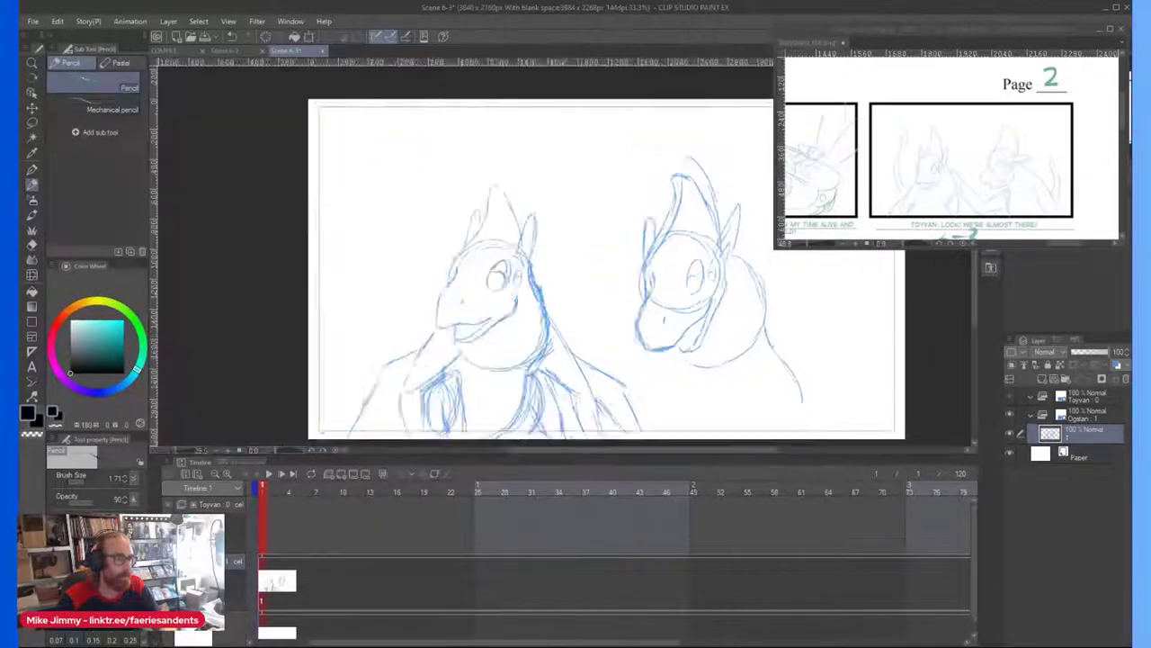
scroll(753, 328, up, 3)
scroll(720, 205, down, 1)
scroll(713, 209, up, 1)
Step: Strengthen Toyvan's rounded throat curve and outline the chest and rounded shoulder beneath it
mouse_move(711, 200)
mouse_down()
mouse_move(756, 259)
mouse_move(758, 324)
mouse_move(669, 357)
mouse_up()
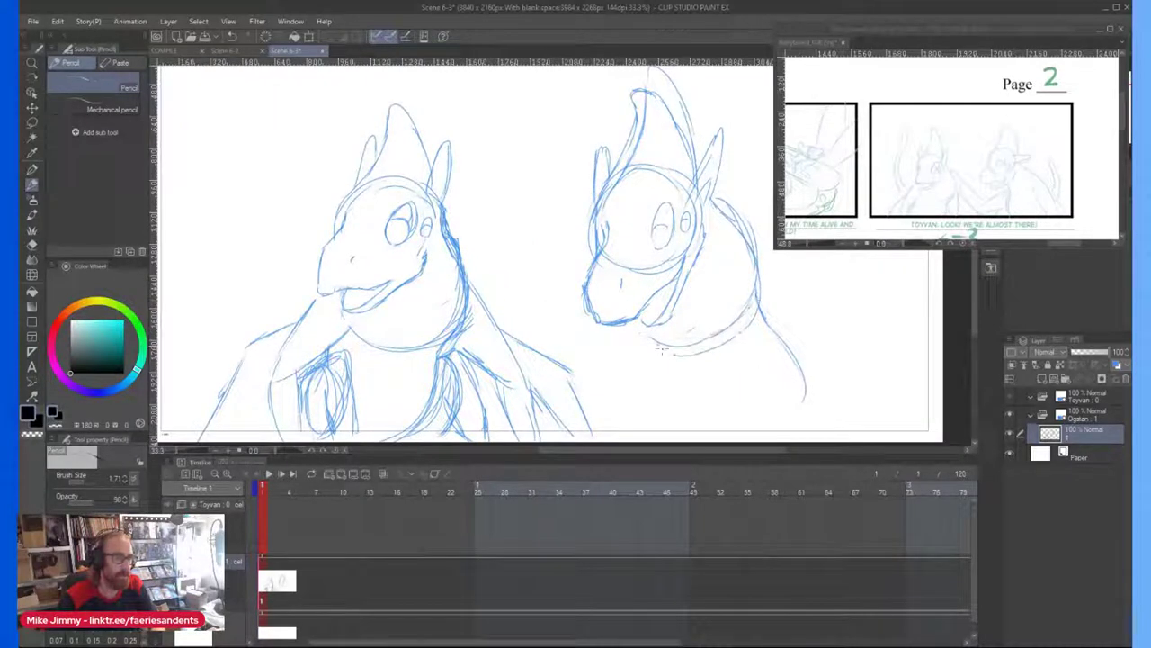
mouse_move(756, 277)
mouse_down()
mouse_move(836, 363)
mouse_move(814, 405)
mouse_move(701, 378)
mouse_move(691, 356)
mouse_move(652, 341)
mouse_up()
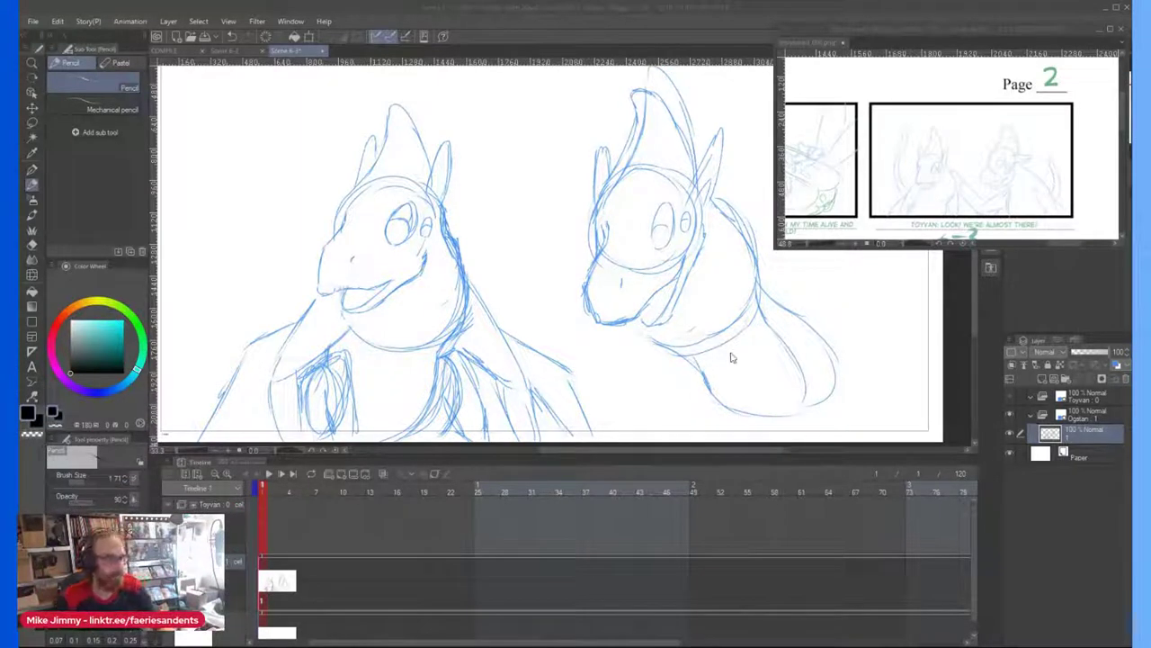
click(717, 246)
Step: Sketch the outstretched arm between Ogstan's shoulder and Toyvan, bending just in front of Toyvan's muzzle
scroll(717, 246, down, 1)
scroll(741, 273, up, 1)
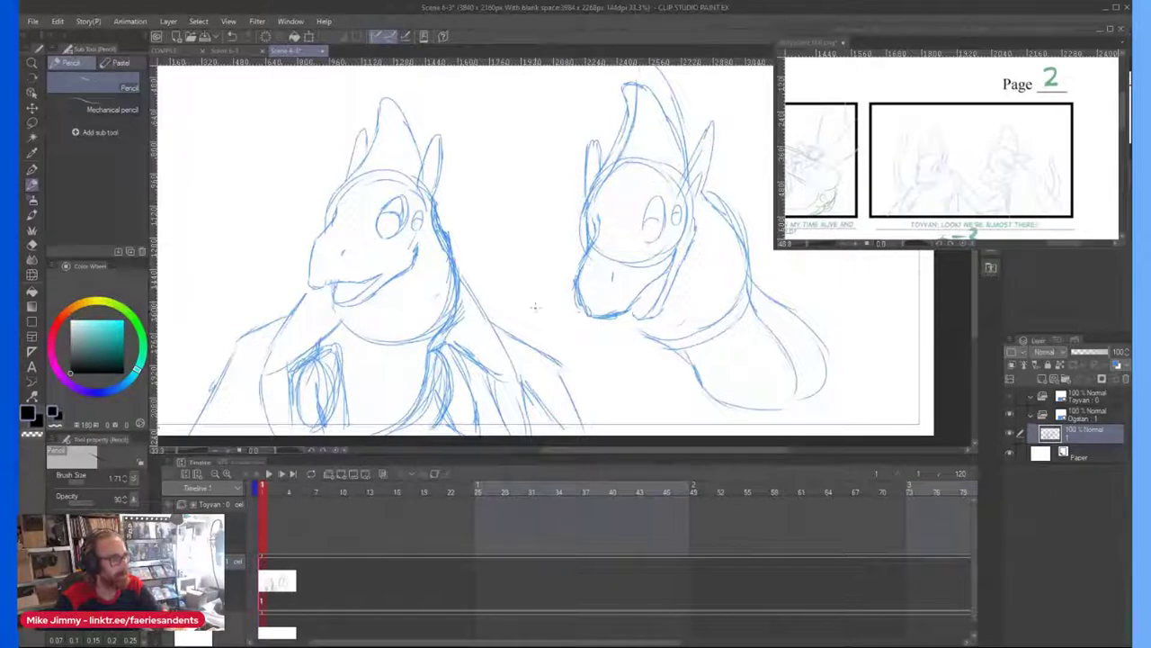
mouse_move(572, 268)
mouse_down()
mouse_move(546, 332)
mouse_move(560, 322)
mouse_move(565, 283)
mouse_move(500, 269)
mouse_move(549, 315)
mouse_move(488, 268)
mouse_up()
mouse_move(500, 307)
mouse_down()
mouse_move(530, 324)
mouse_move(469, 284)
mouse_move(552, 340)
mouse_up()
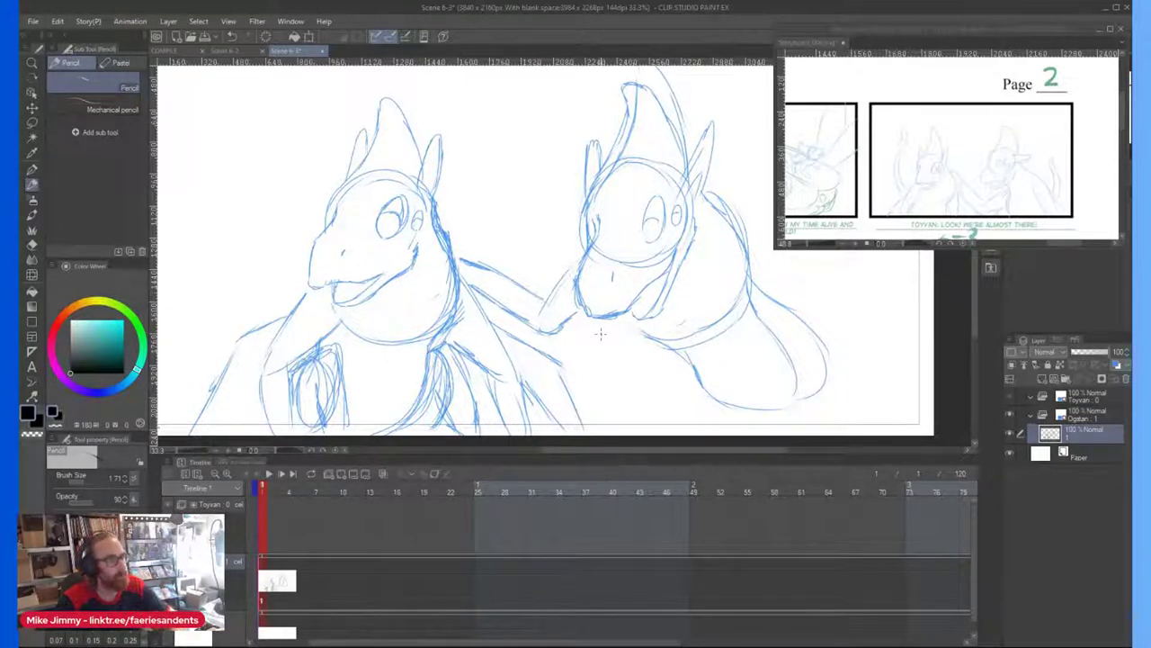
Step: Add overlapping curves around the back of Toyvan's neck and across the upper shoulder
scroll(608, 342, down, 2)
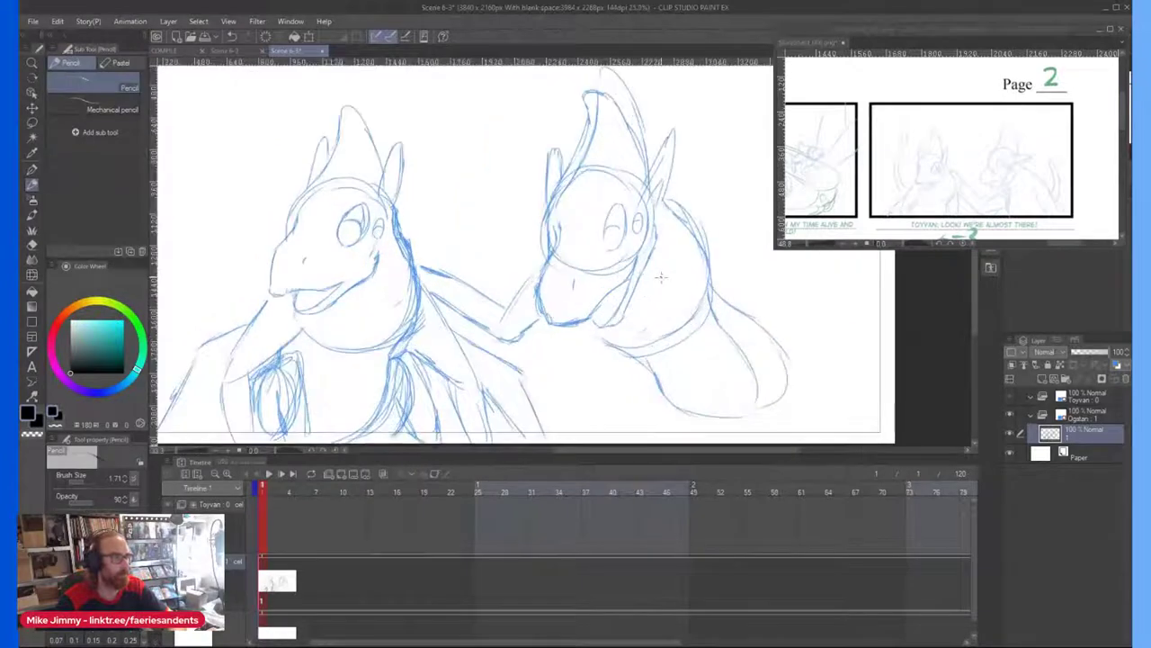
drag(668, 216, 692, 235)
mouse_move(711, 253)
mouse_down()
mouse_move(732, 293)
mouse_move(720, 335)
mouse_move(639, 361)
mouse_move(674, 364)
mouse_up()
mouse_move(718, 271)
mouse_down()
mouse_move(749, 334)
mouse_move(751, 297)
mouse_move(694, 366)
mouse_up()
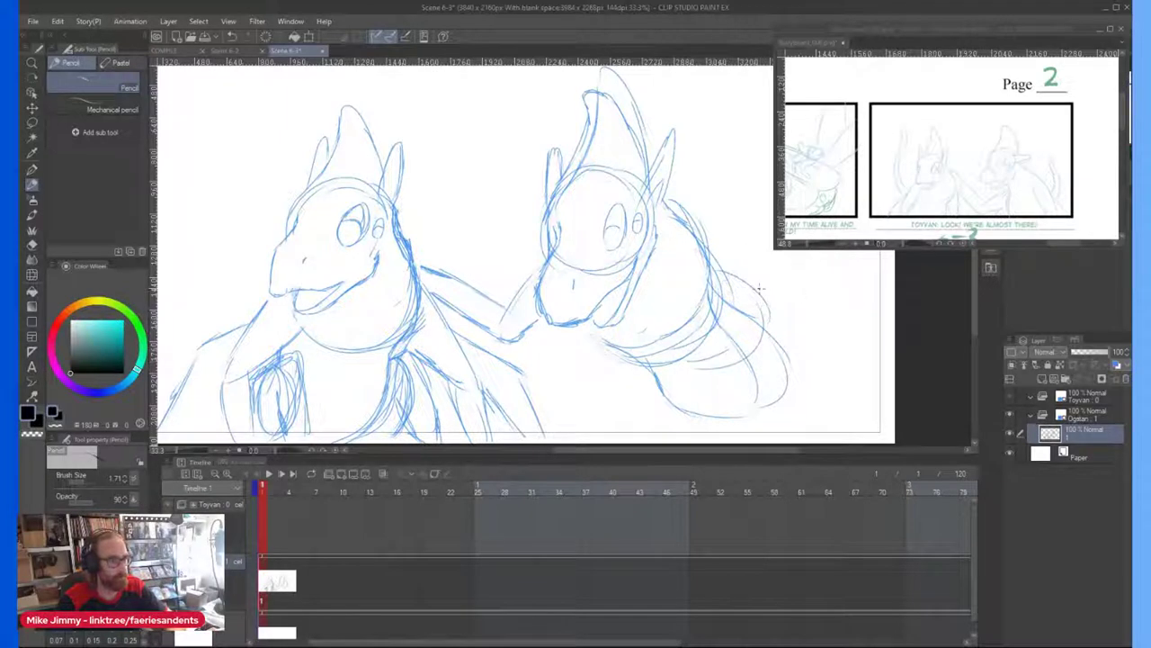
Step: Draw Ogstan's long curved tail rising behind the shoulder on the side away from Toyvan
scroll(755, 283, down, 3)
scroll(641, 245, up, 2)
drag(478, 261, 483, 166)
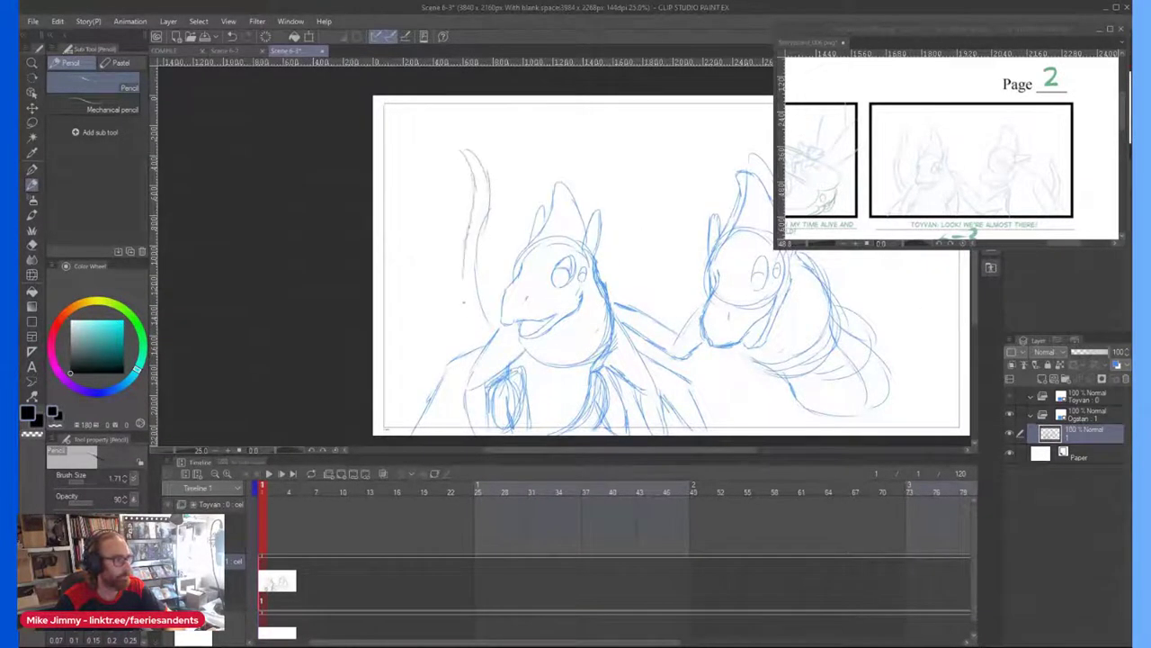
Step: Sketch Toyvan's near arm and the front of the torso below the muzzle, down to the frame edge
scroll(749, 233, down, 4)
scroll(715, 242, up, 2)
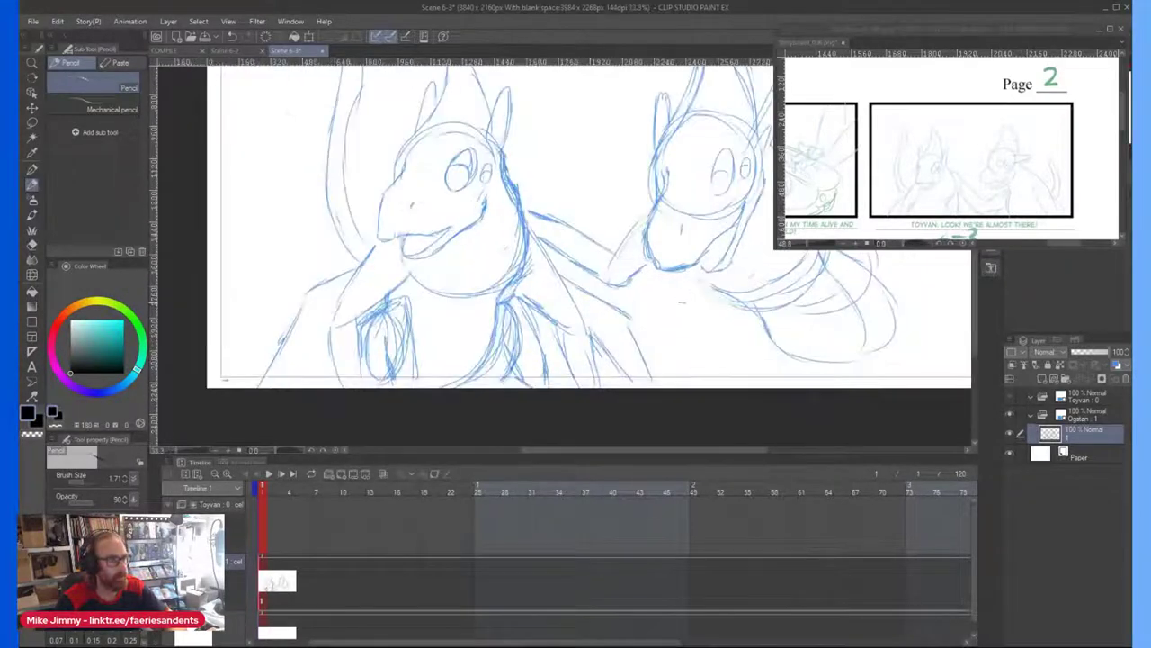
mouse_move(675, 308)
mouse_down()
mouse_move(657, 338)
mouse_move(690, 343)
mouse_up()
drag(715, 301, 646, 376)
drag(649, 337, 637, 387)
mouse_move(683, 321)
mouse_down()
mouse_move(676, 386)
mouse_move(674, 376)
mouse_up()
drag(675, 365, 666, 388)
drag(667, 316, 659, 326)
drag(682, 268, 666, 324)
scroll(760, 290, down, 2)
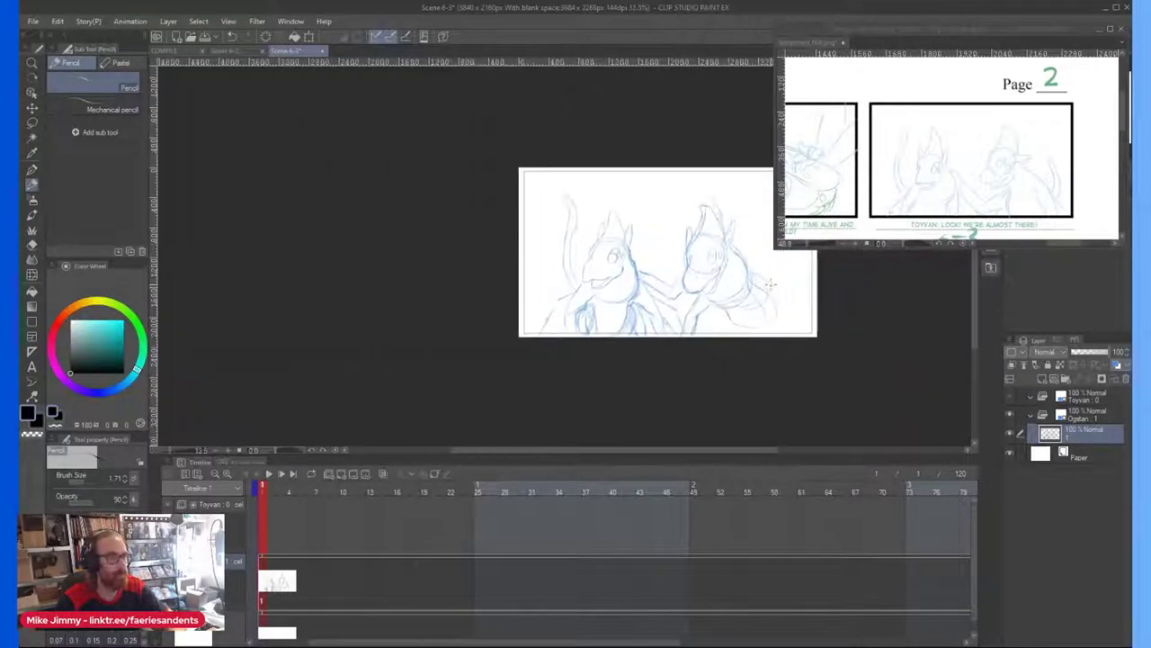
Step: Save Scene 6-3 and shorten its timeline to 36 frames
scroll(787, 280, up, 4)
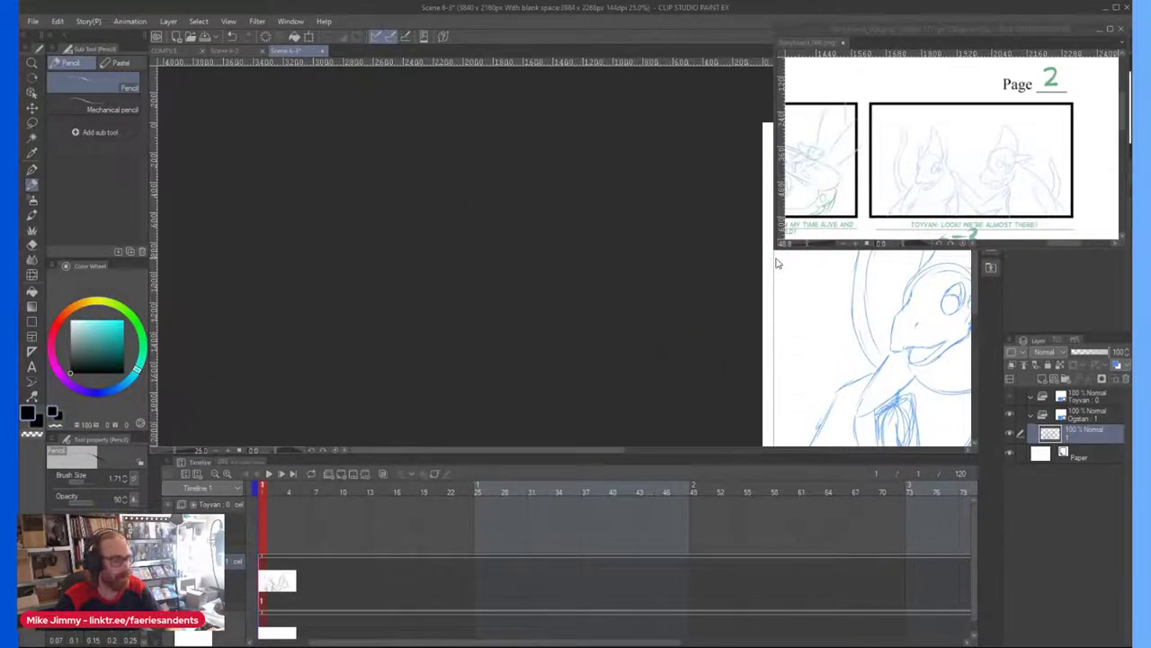
key(ctrl+s)
scroll(332, 514, down, 1)
scroll(515, 582, up, 1)
mouse_move(515, 642)
mouse_down()
mouse_move(797, 642)
mouse_move(387, 642)
mouse_up()
drag(803, 549, 800, 545)
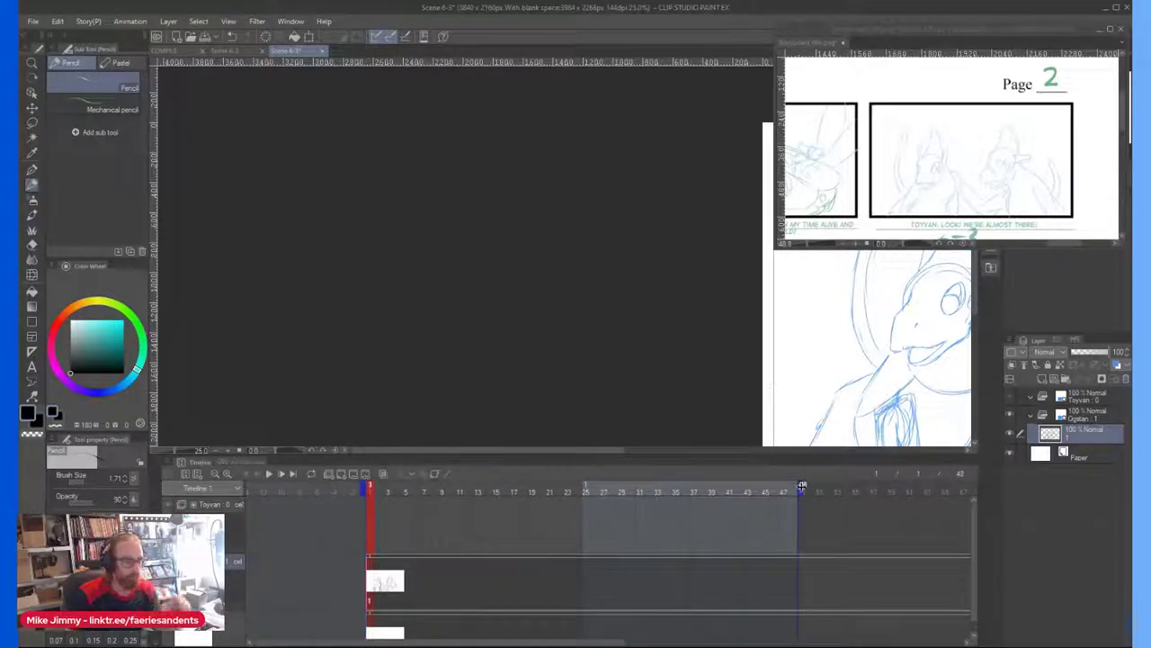
click(694, 485)
Step: Import Scene 6-3 as a file object into the COMPILE animation at frame 2102 and save the compilation
click(180, 51)
drag(357, 500, 365, 506)
click(32, 21)
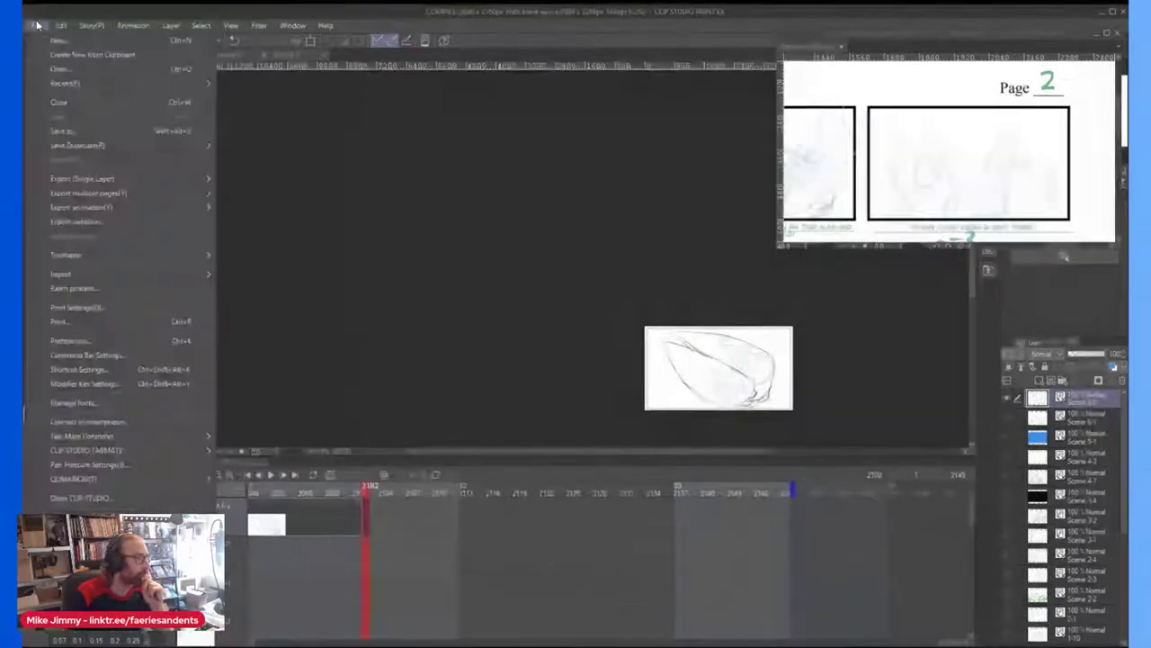
mouse_move(126, 268)
click(268, 323)
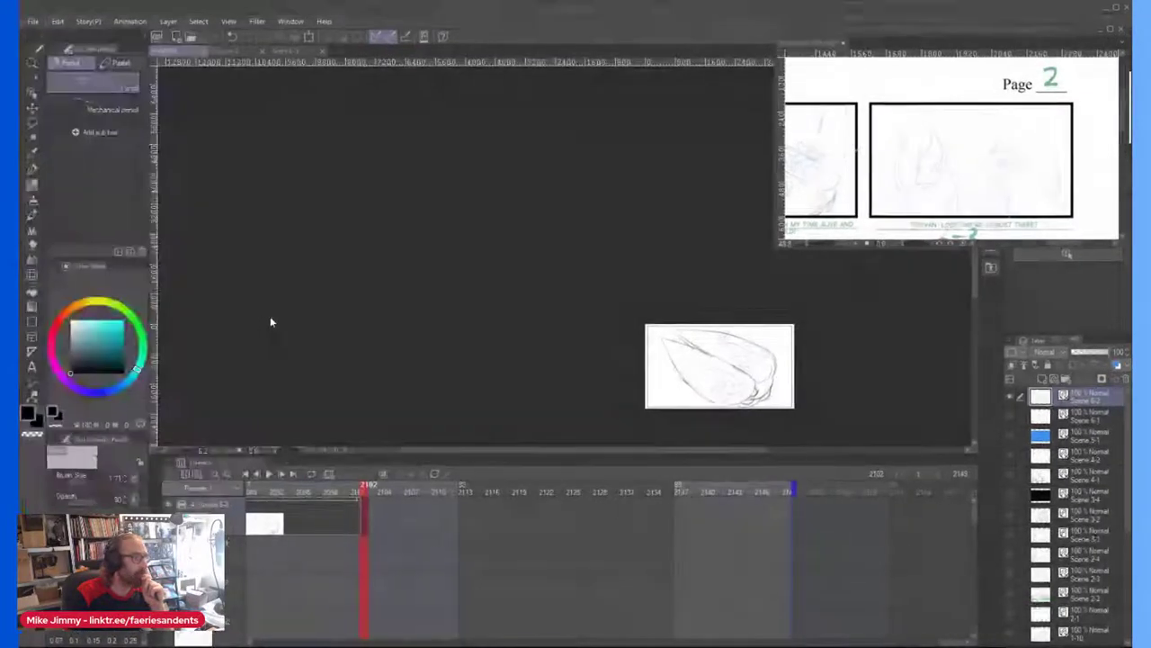
double_click(879, 204)
click(711, 260)
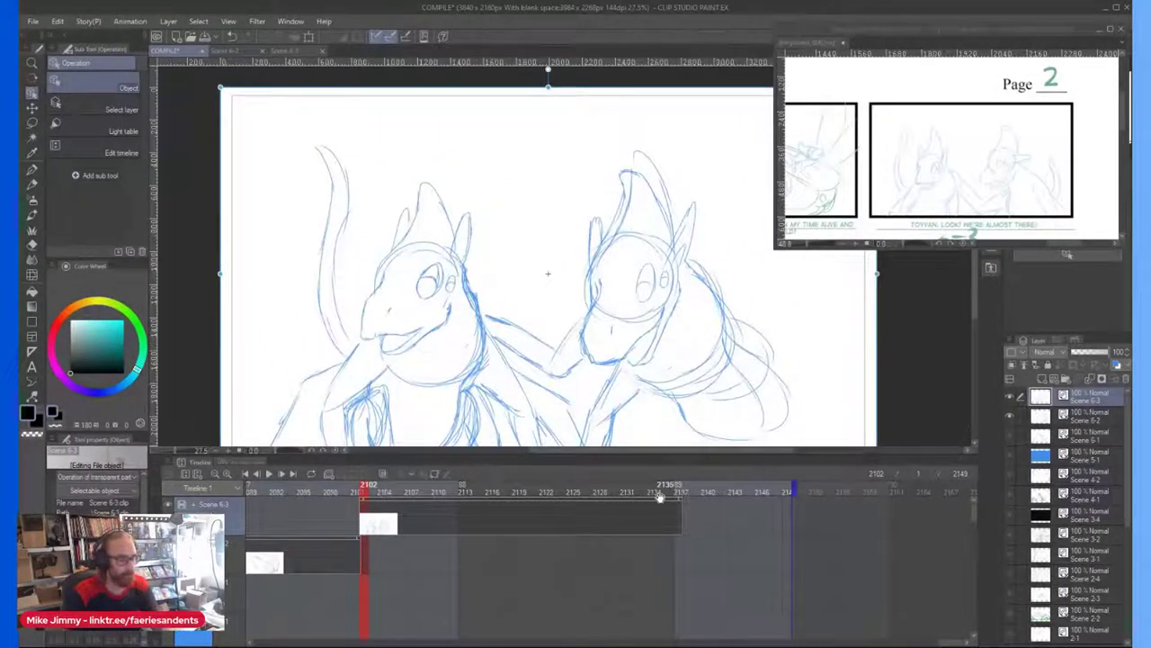
key(ctrl+s)
Step: Create a new animation file named Scene 7-1
click(286, 50)
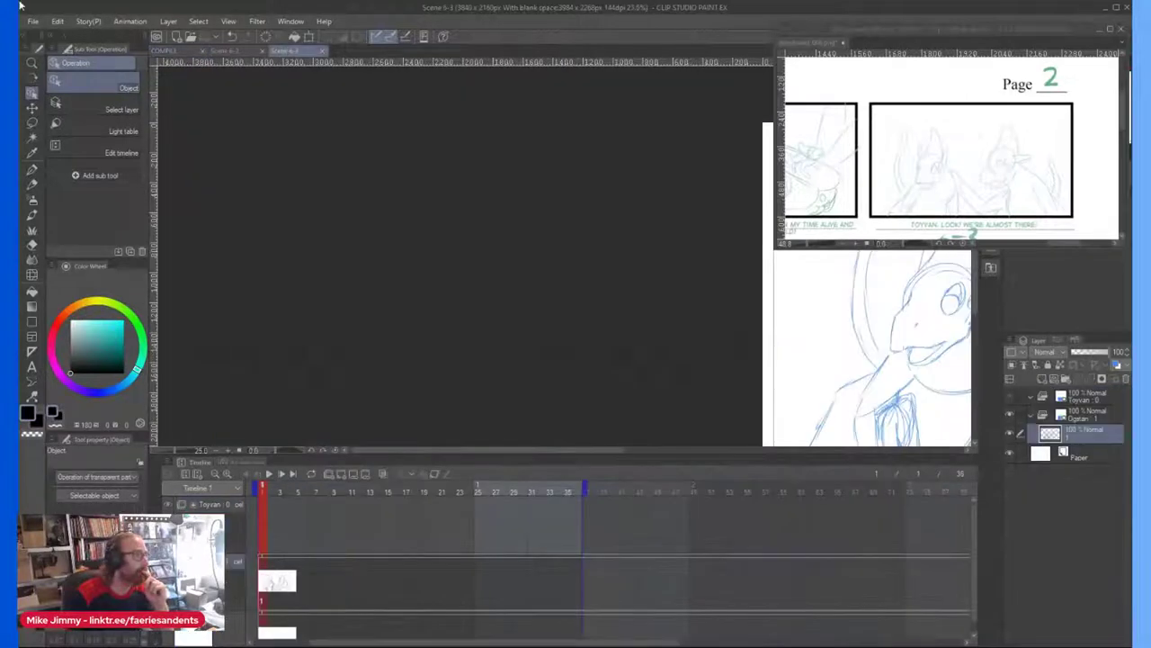
click(33, 20)
click(45, 36)
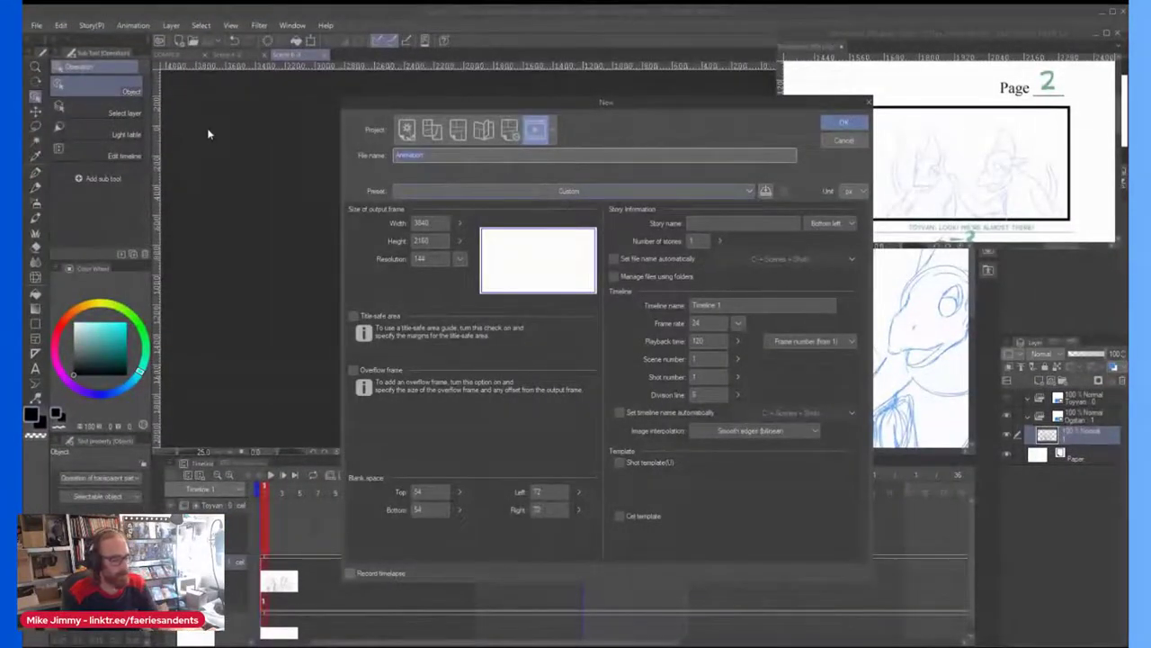
text(Scene 7-1)
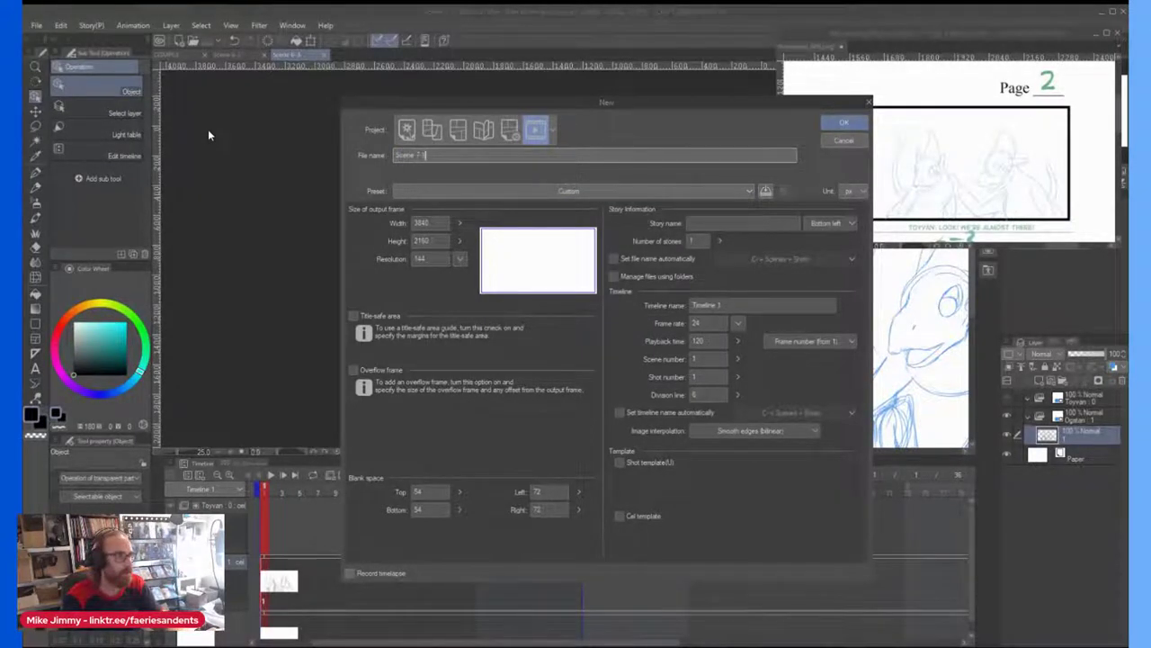
key(Return)
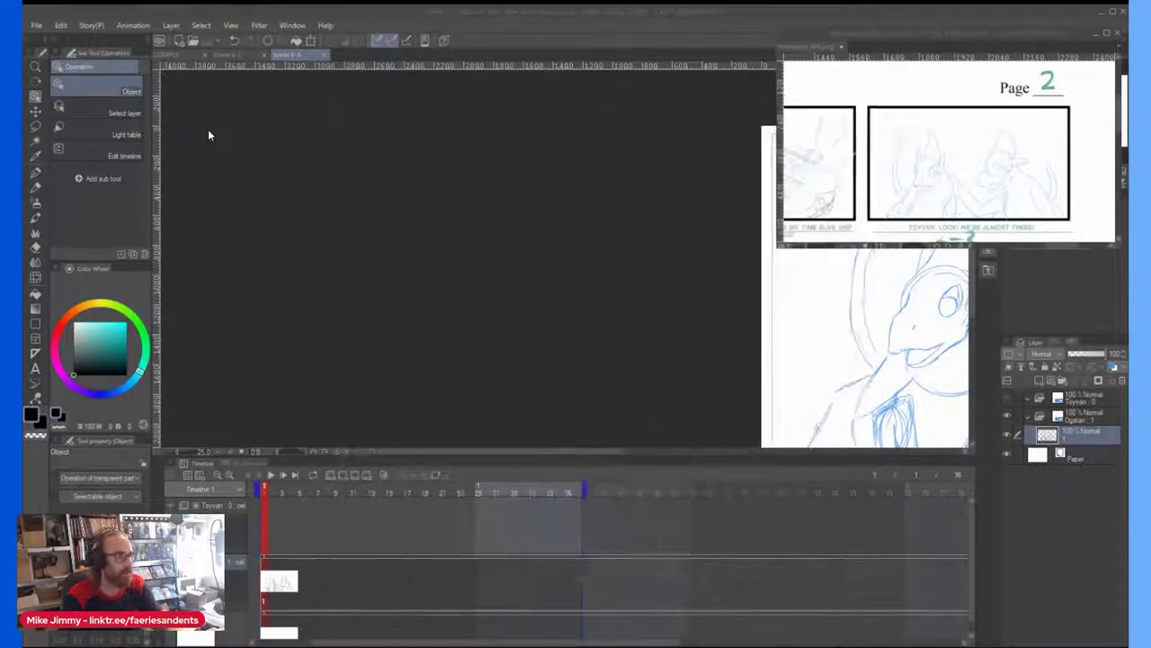
scroll(272, 76, up, 2)
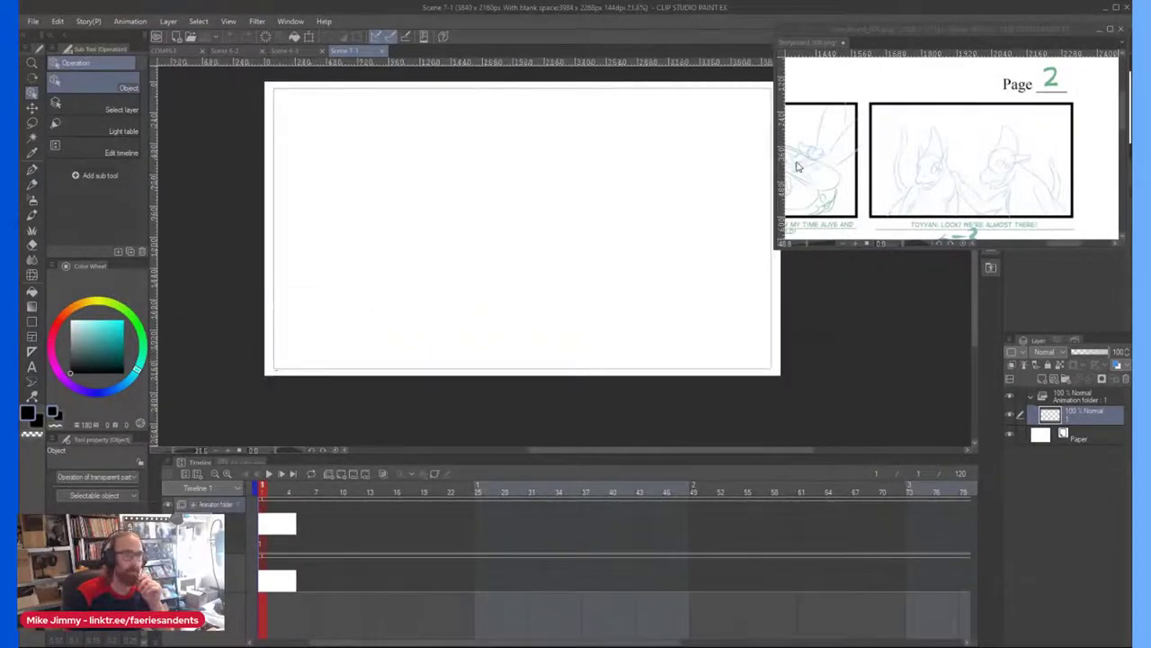
Step: Enlarge the storyboard window and examine the Soluute Region panel, including its reeds, hut and motion arrow
click(801, 167)
scroll(801, 168, down, 9)
scroll(824, 185, up, 8)
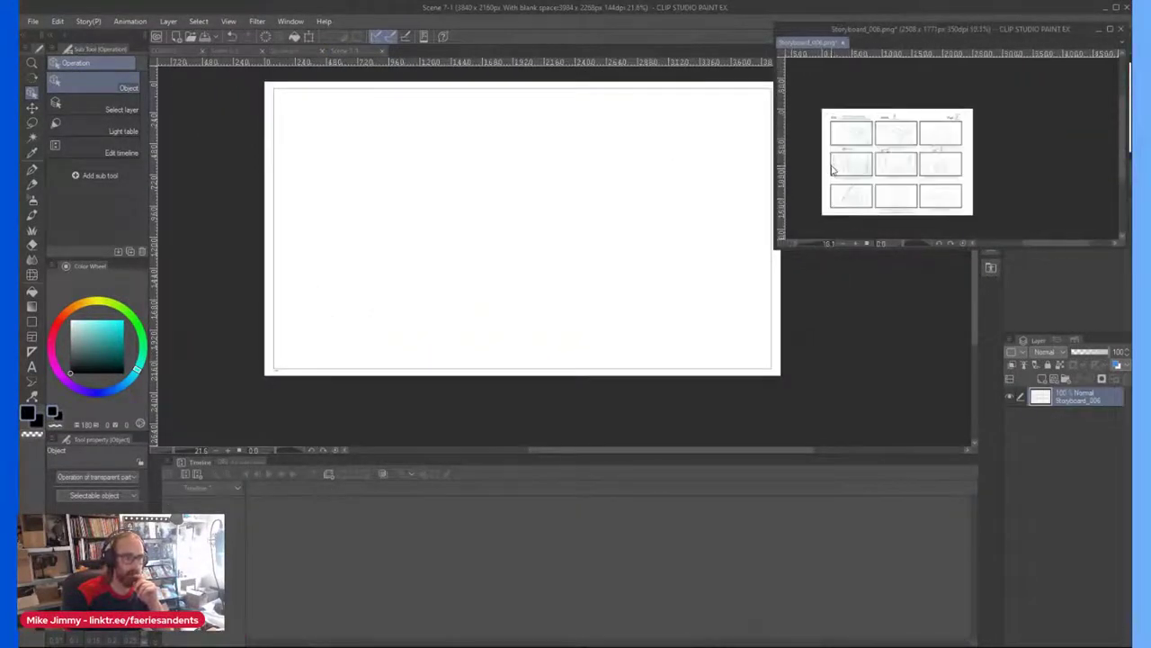
drag(780, 249, 329, 516)
scroll(637, 284, up, 3)
scroll(637, 284, up, 4)
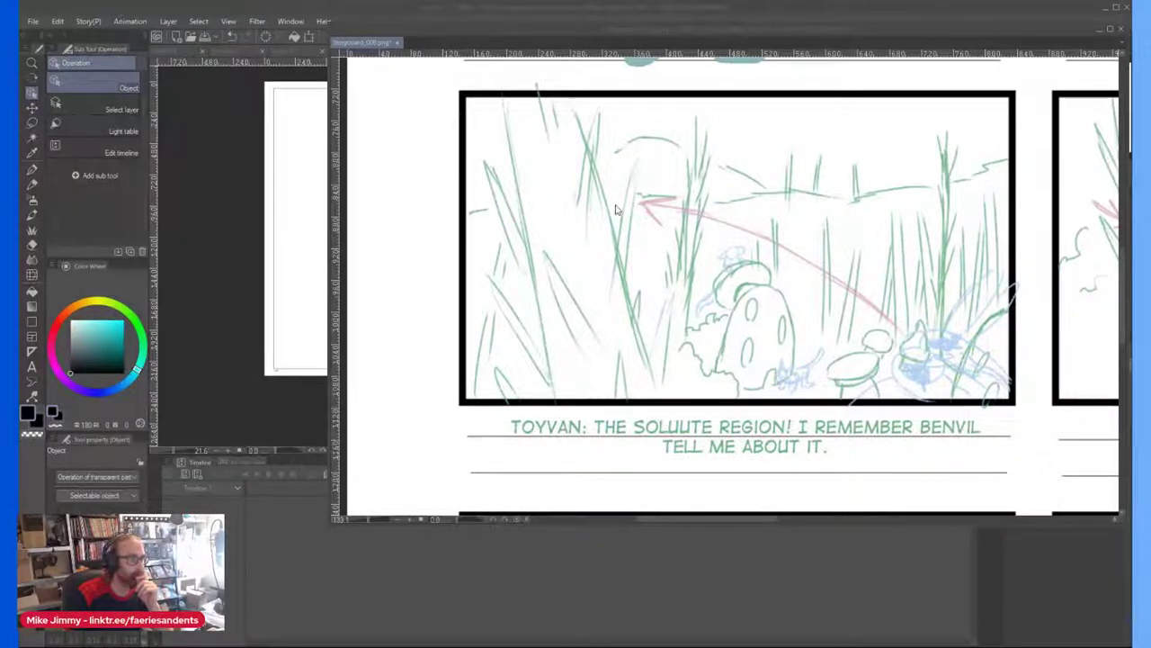
Step: Examine the Soluute Region forest panel on the Life On Cora comic page for background reference
key(ctrl+Tab)
scroll(725, 263, up, 6)
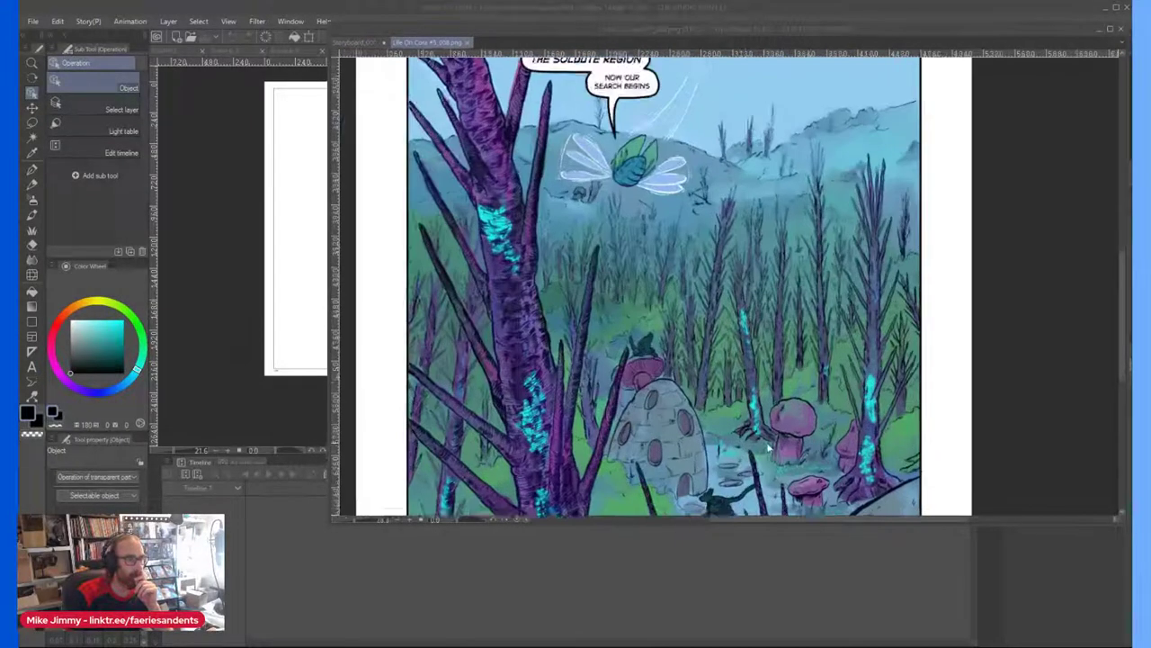
scroll(769, 447, down, 2)
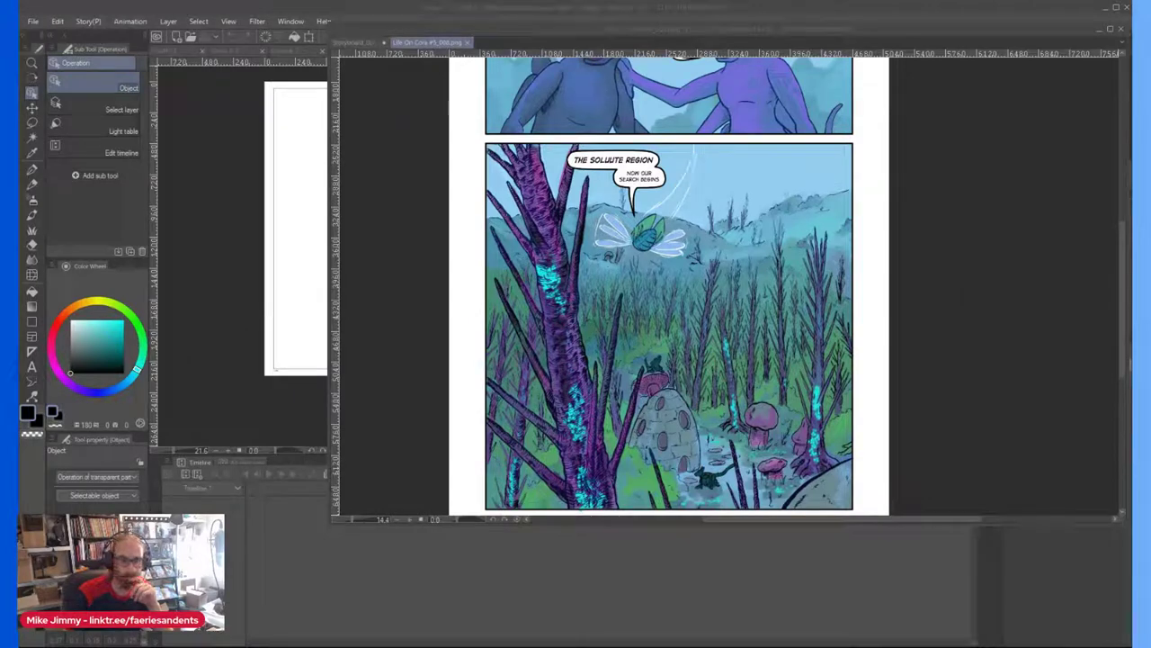
scroll(542, 474, down, 2)
scroll(545, 485, up, 3)
scroll(547, 477, down, 1)
scroll(541, 463, down, 5)
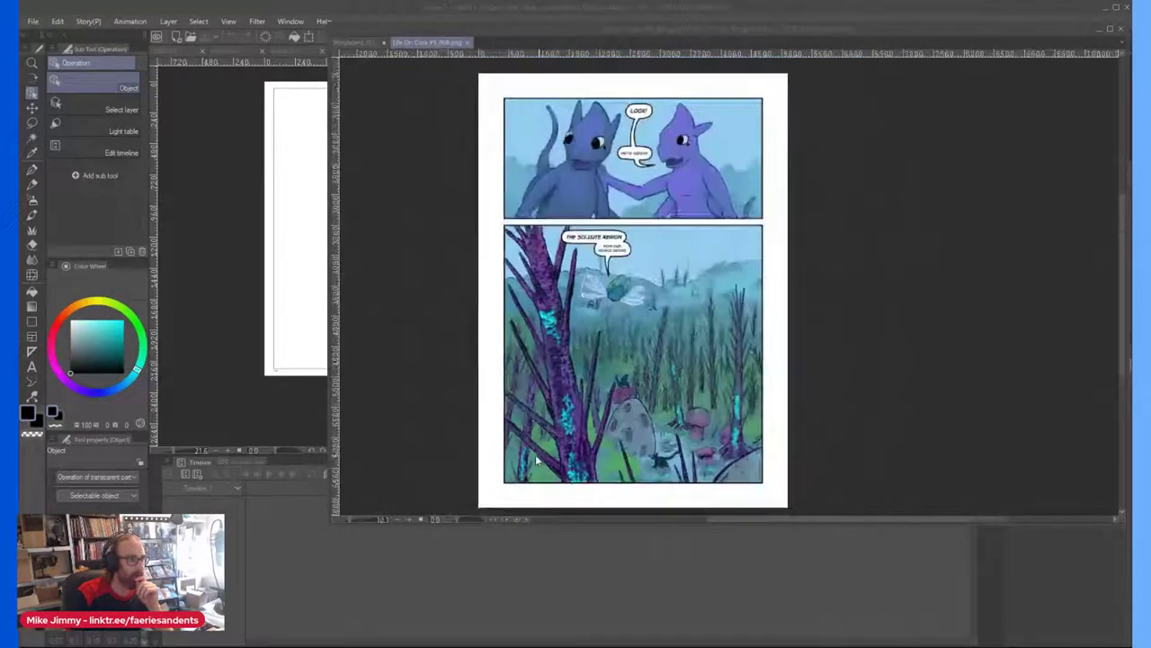
Step: Shrink the reference window into a small corner view and frame the storyboard's Soluute Region panel in it
drag(326, 521, 863, 214)
scroll(864, 214, up, 4)
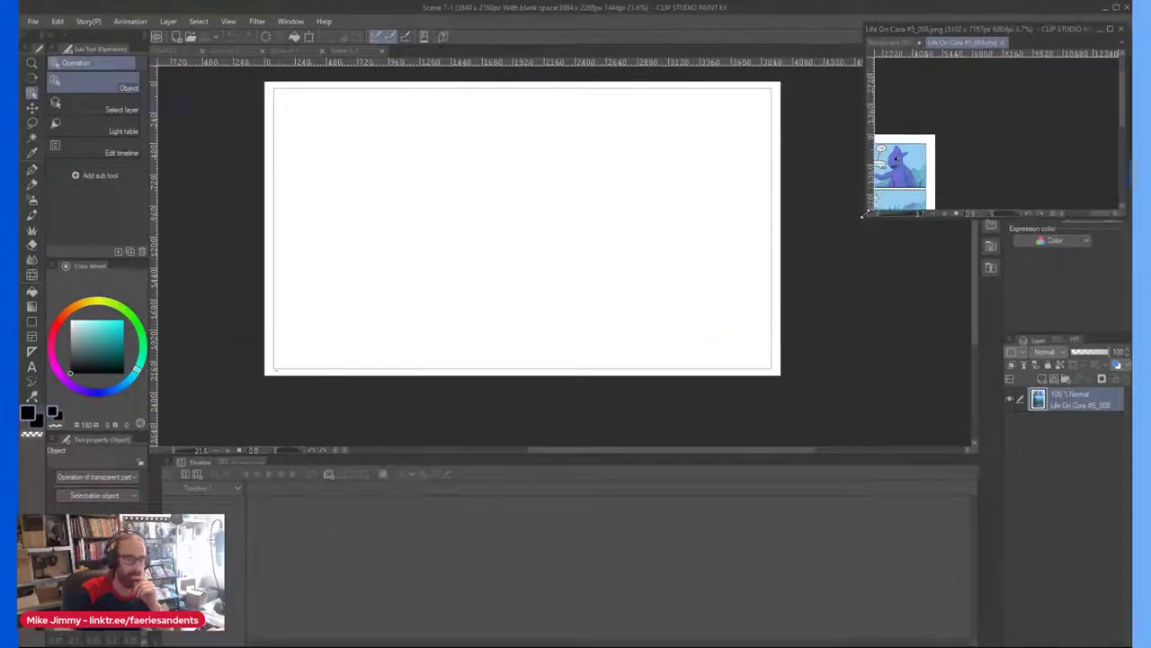
scroll(863, 214, up, 4)
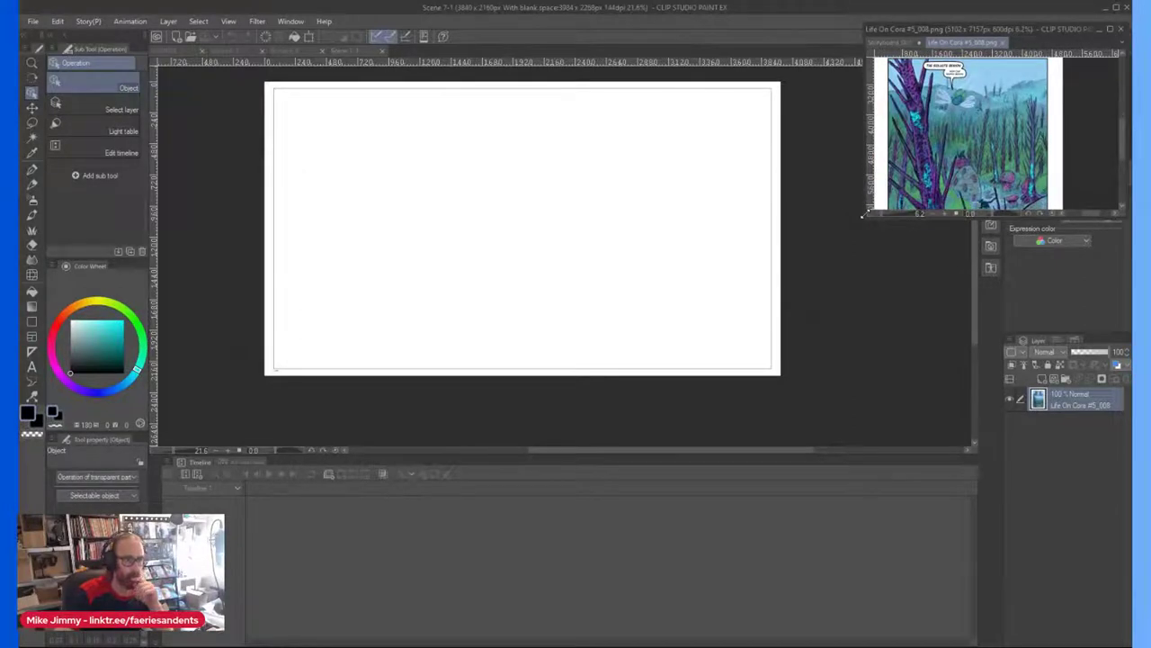
click(900, 44)
scroll(938, 184, down, 7)
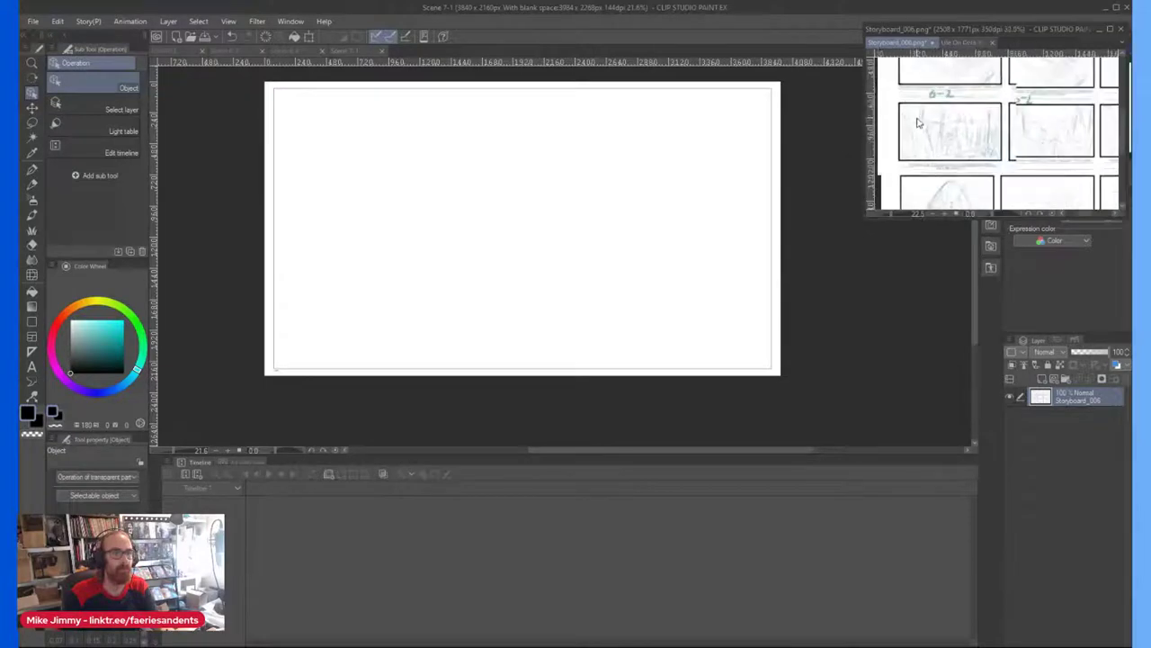
scroll(944, 147, up, 2)
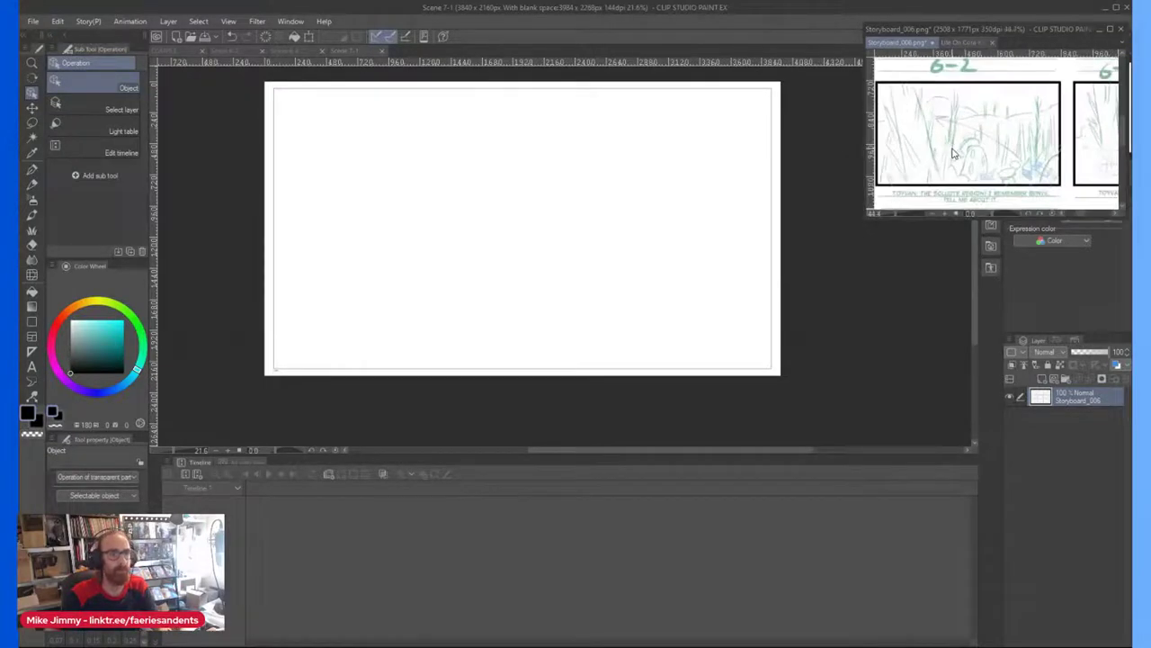
scroll(954, 153, down, 1)
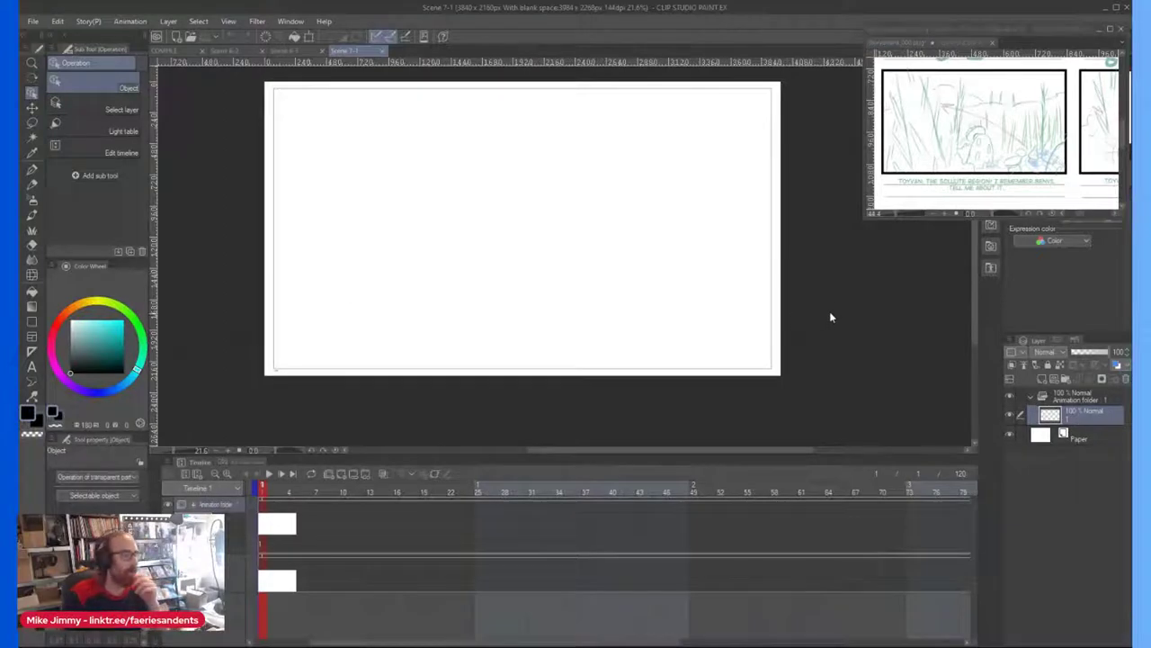
Step: Rename the existing animation folder in Scene 7-1 as FG
click(1080, 396)
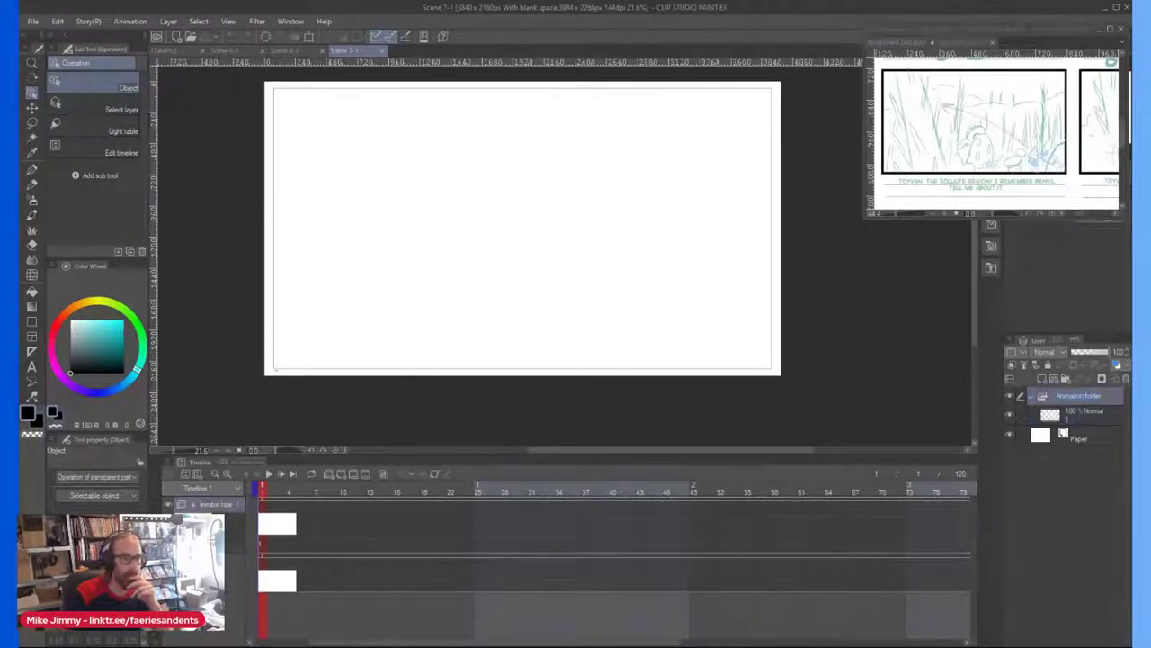
text(FG)
key(Return)
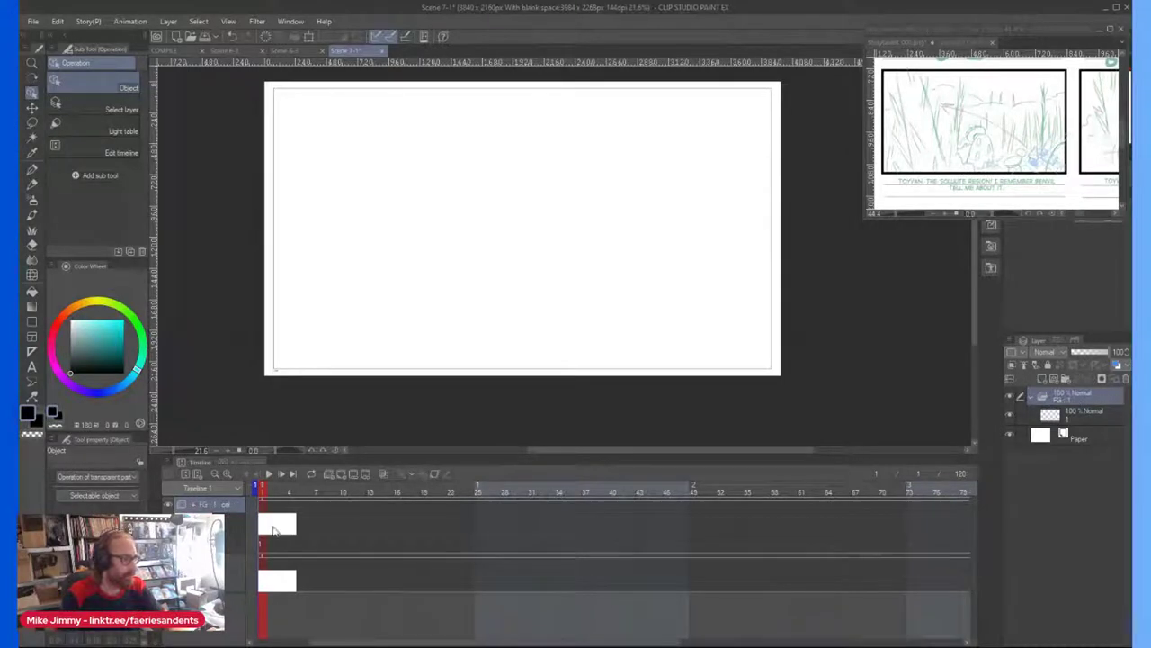
Step: Add a new animation folder to Scene 7-1, place it beneath the FG folder and name it MG
click(330, 474)
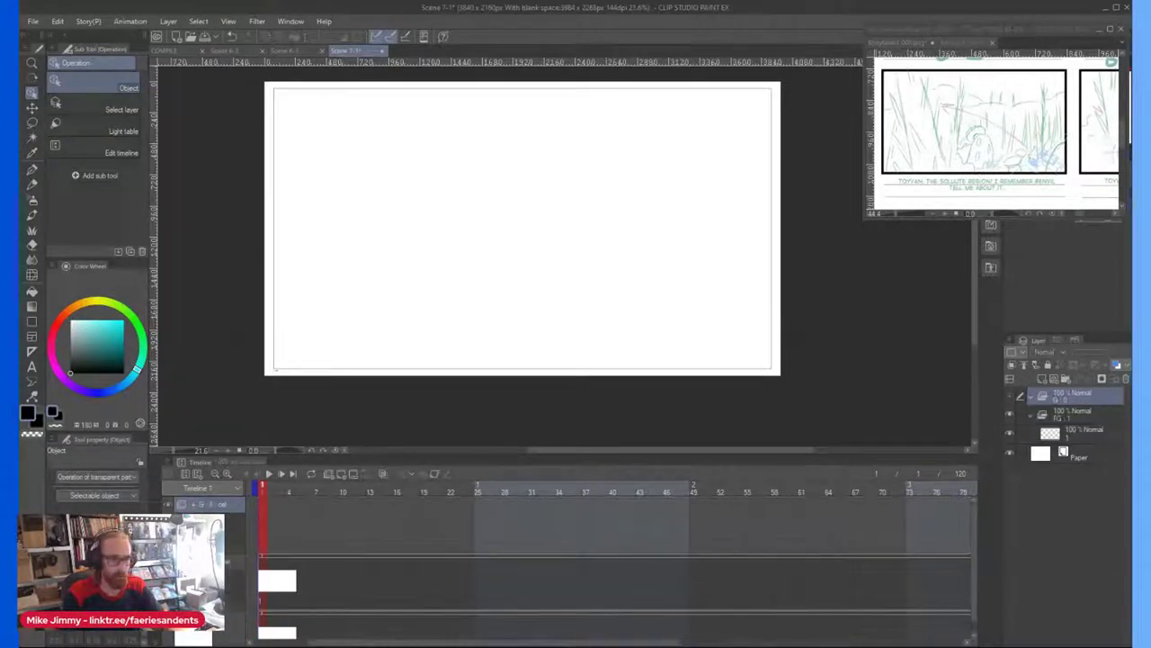
drag(1104, 400, 1071, 439)
double_click(1060, 441)
key(Return)
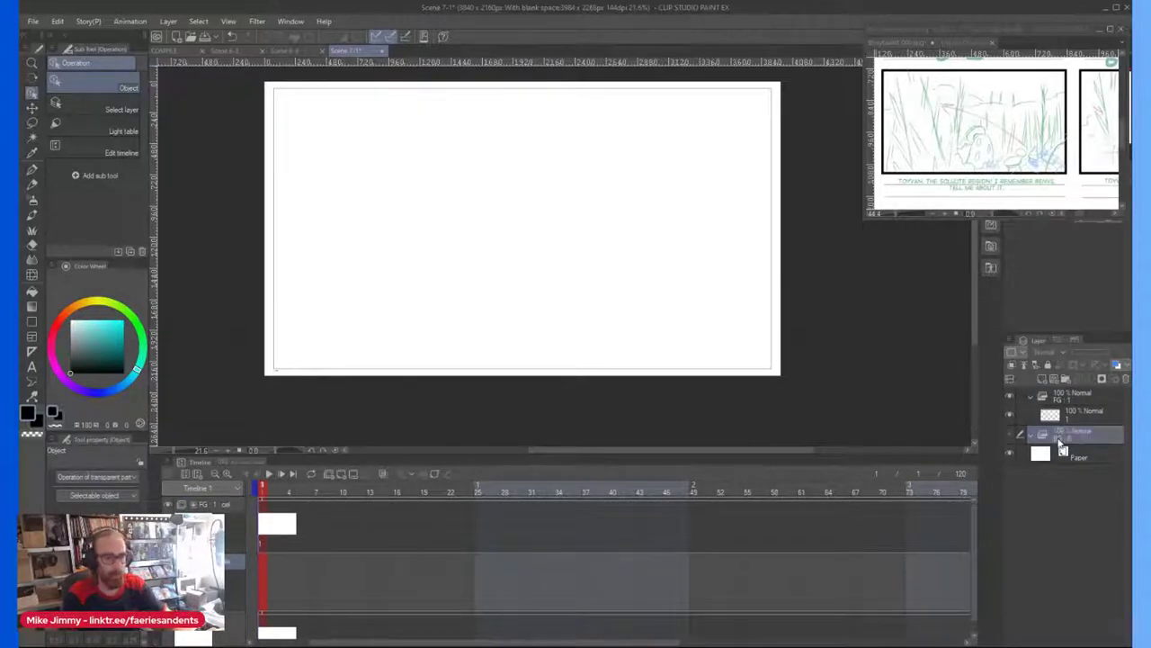
double_click(1061, 437)
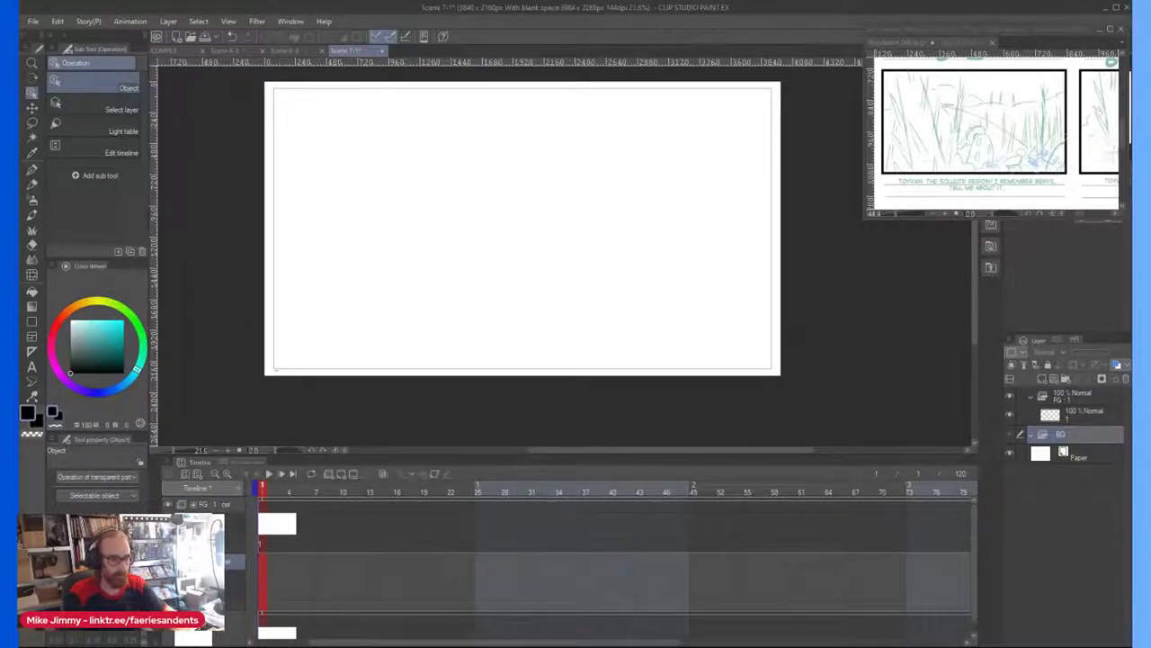
key(Return)
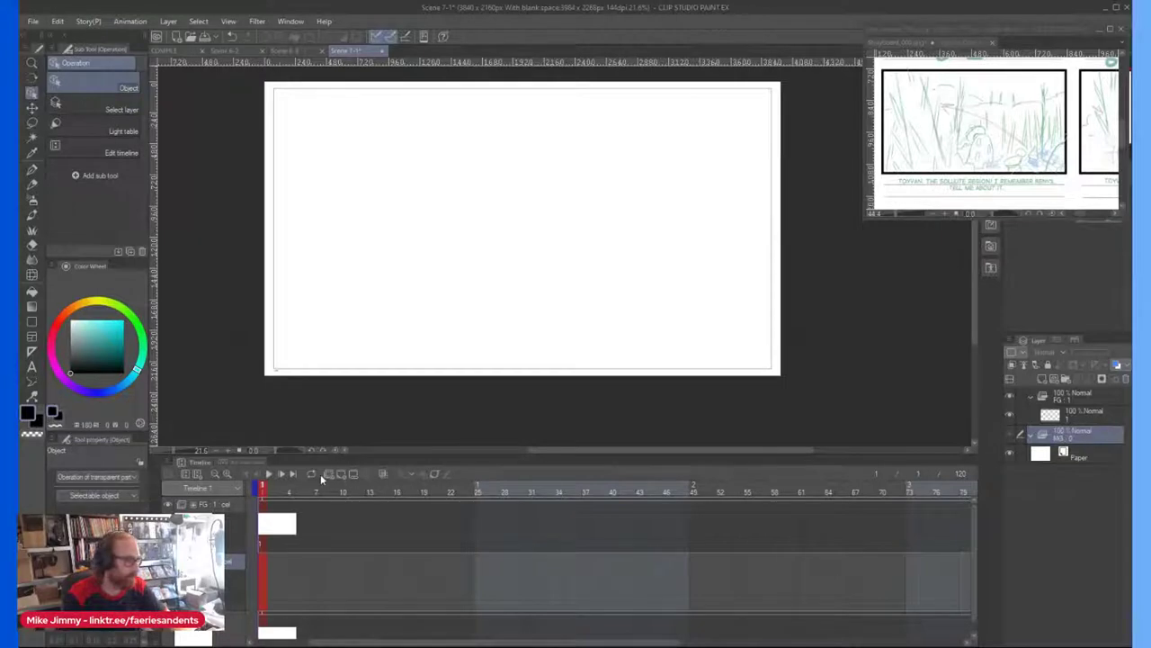
Step: Add another animation folder named BG and order it beneath the MG folder
click(329, 474)
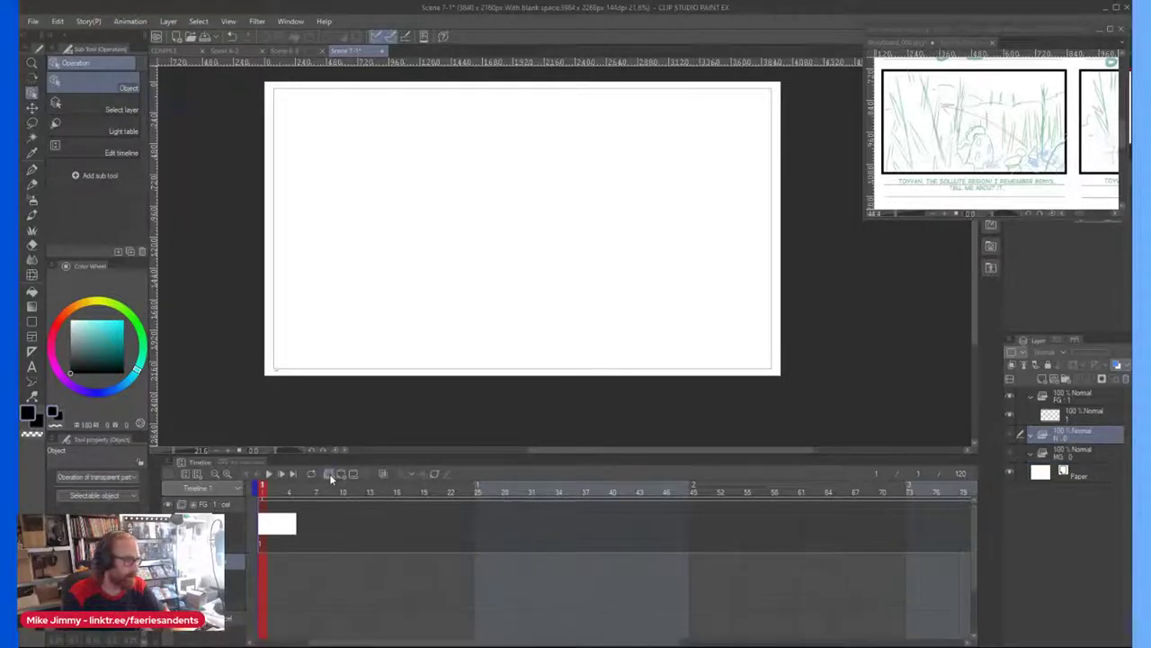
double_click(1062, 438)
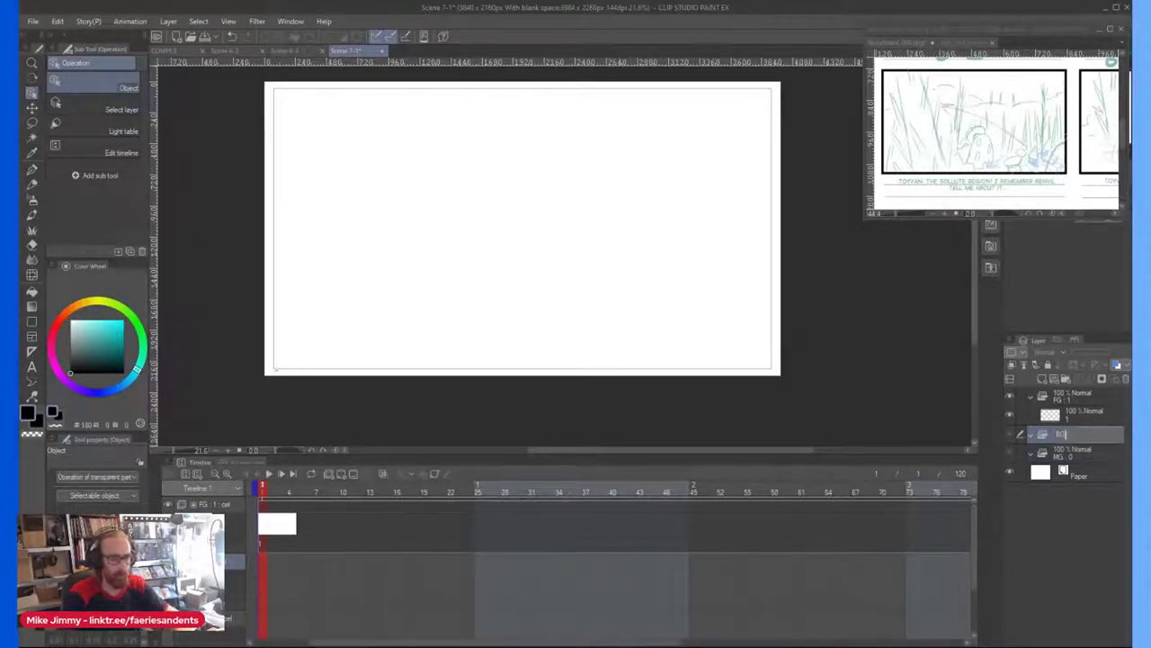
key(Return)
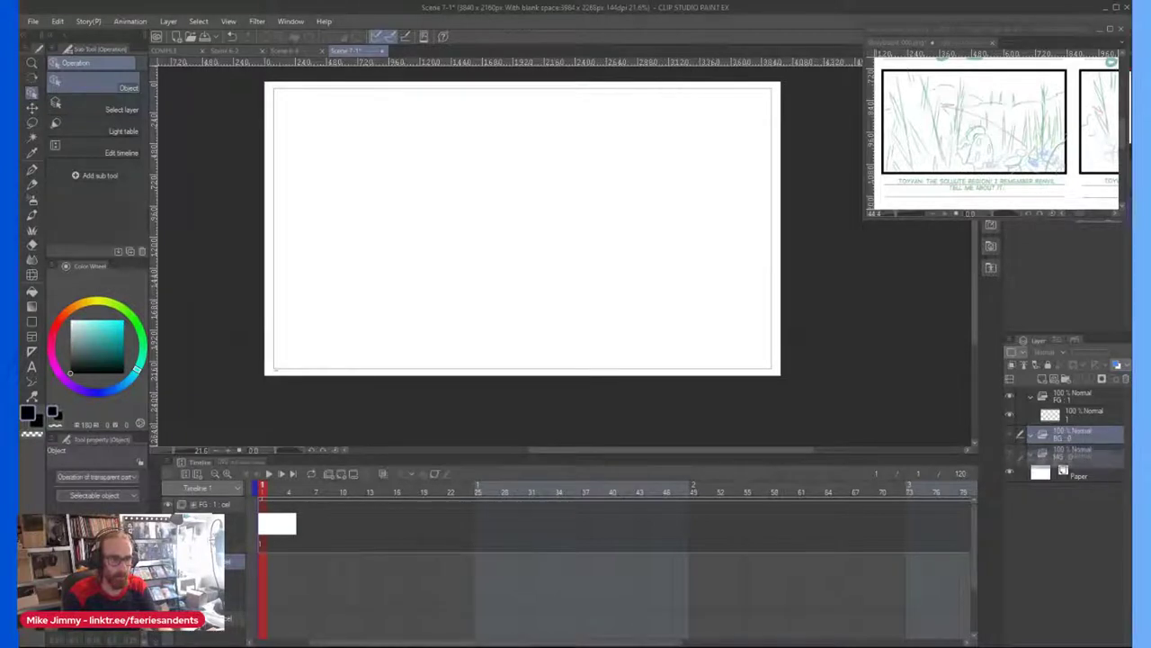
drag(1070, 452, 1067, 435)
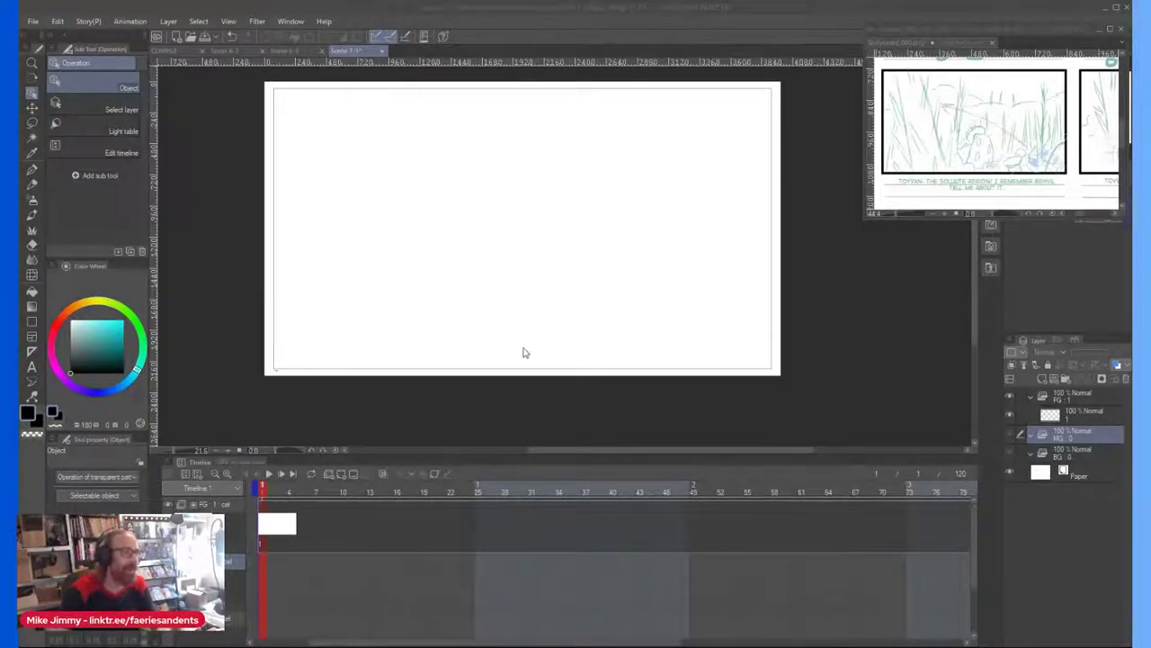
Step: On cel 1 of the FG folder, sketch a long slanting reed stalk with the Pencil from the canvas's upper to lower edge
click(516, 329)
scroll(490, 301, up, 2)
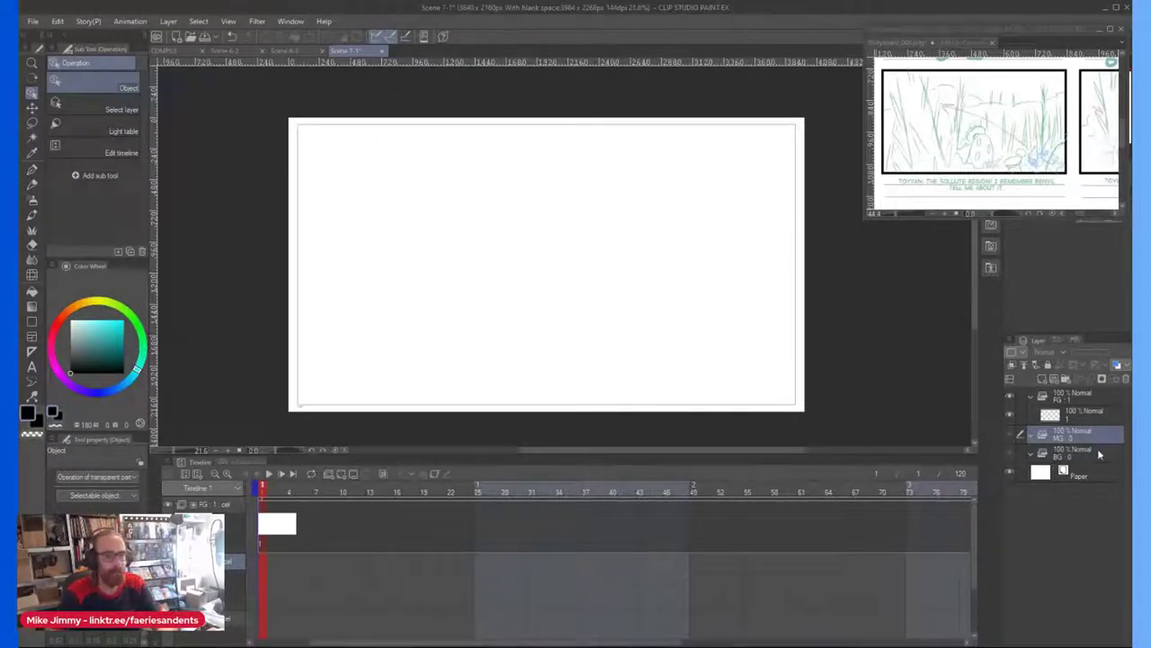
click(1086, 418)
scroll(398, 237, up, 1)
scroll(429, 250, down, 3)
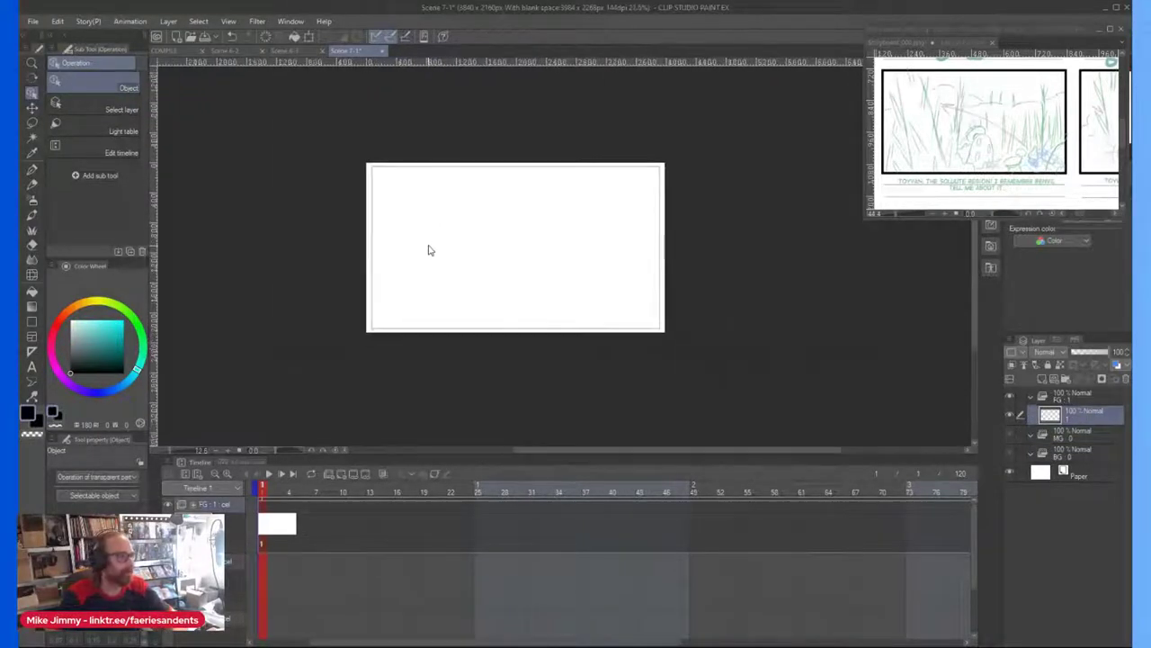
scroll(438, 267, up, 3)
scroll(438, 159, up, 4)
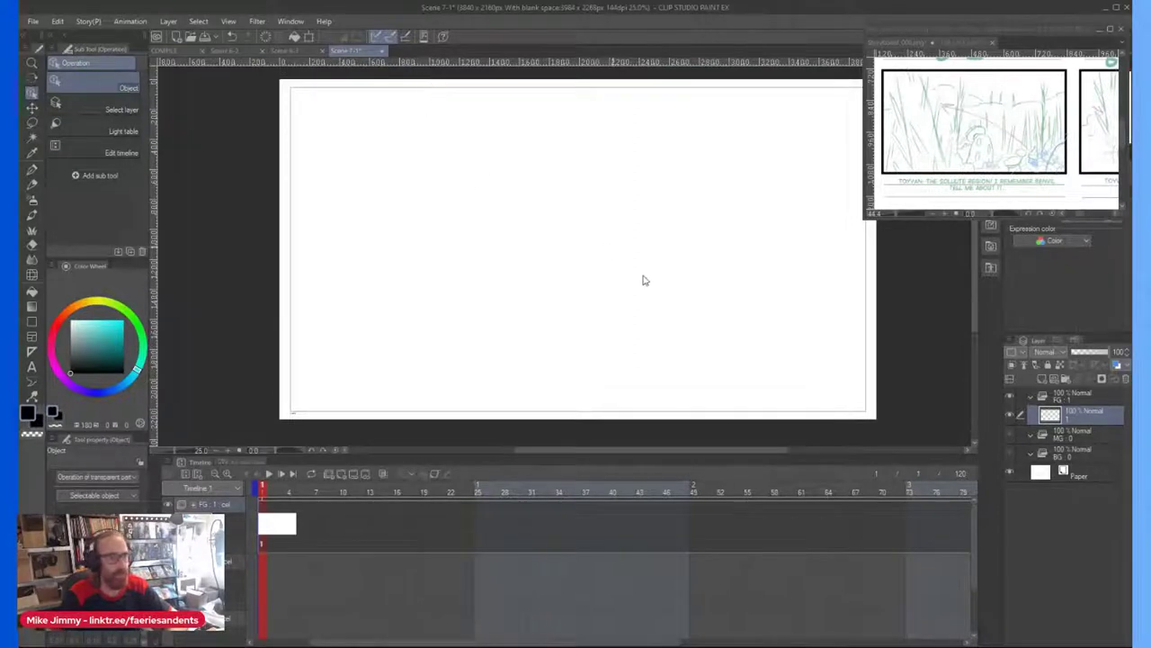
key(p)
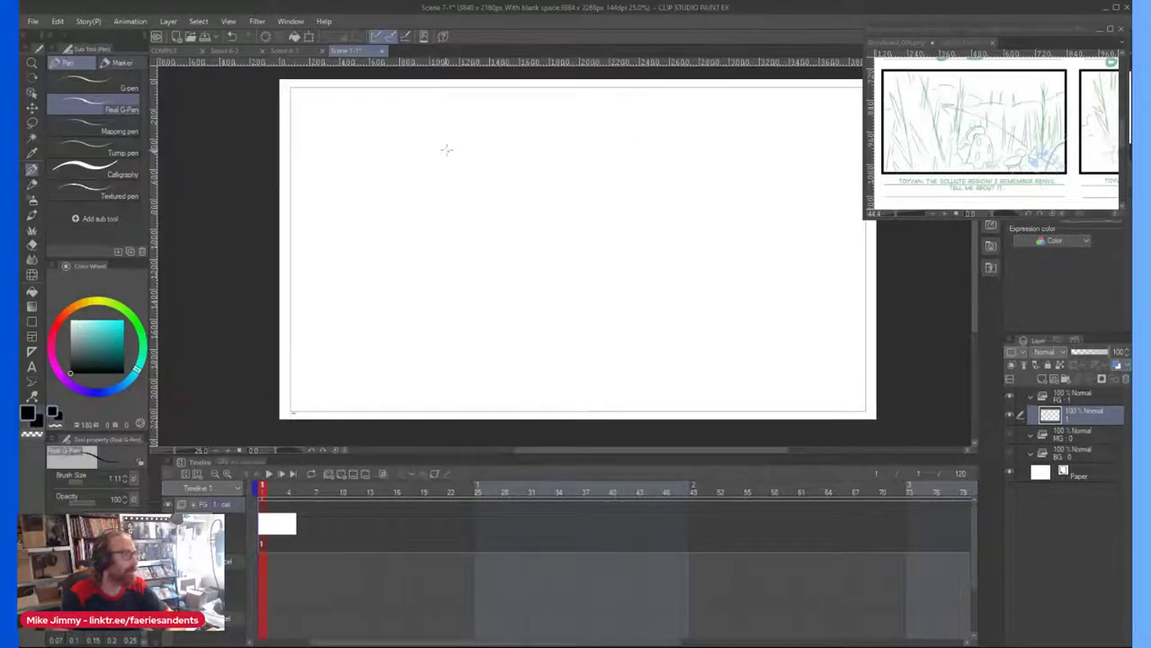
key(p)
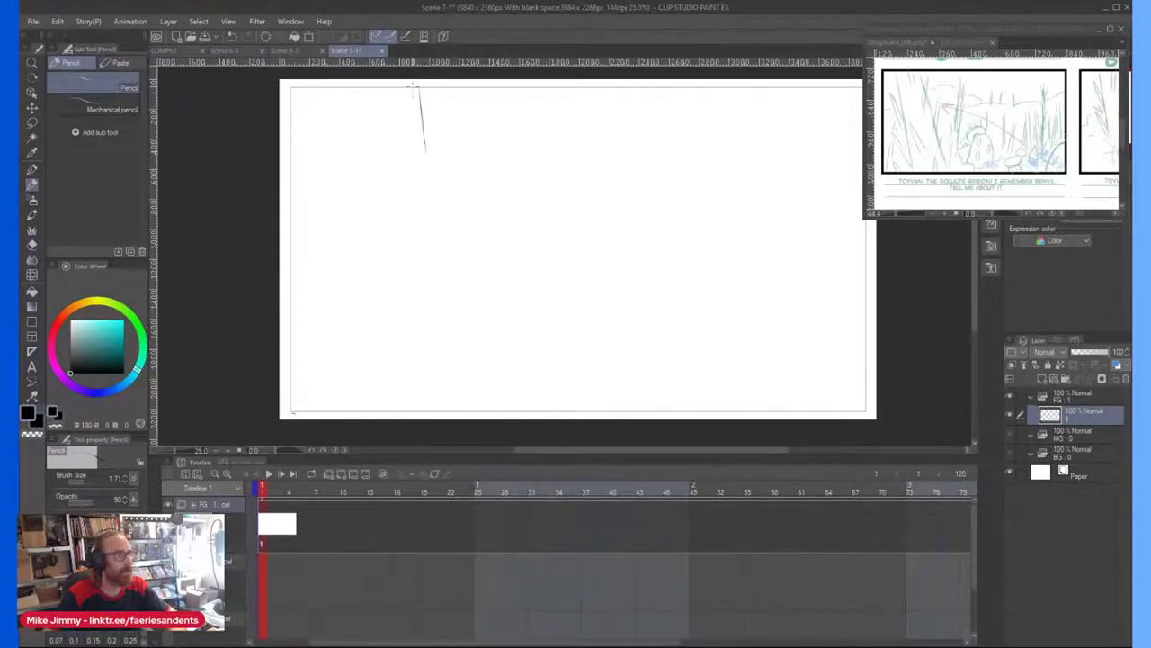
drag(422, 95, 453, 239)
drag(430, 117, 470, 319)
drag(440, 188, 476, 407)
drag(456, 249, 493, 419)
drag(465, 278, 498, 418)
drag(469, 317, 488, 397)
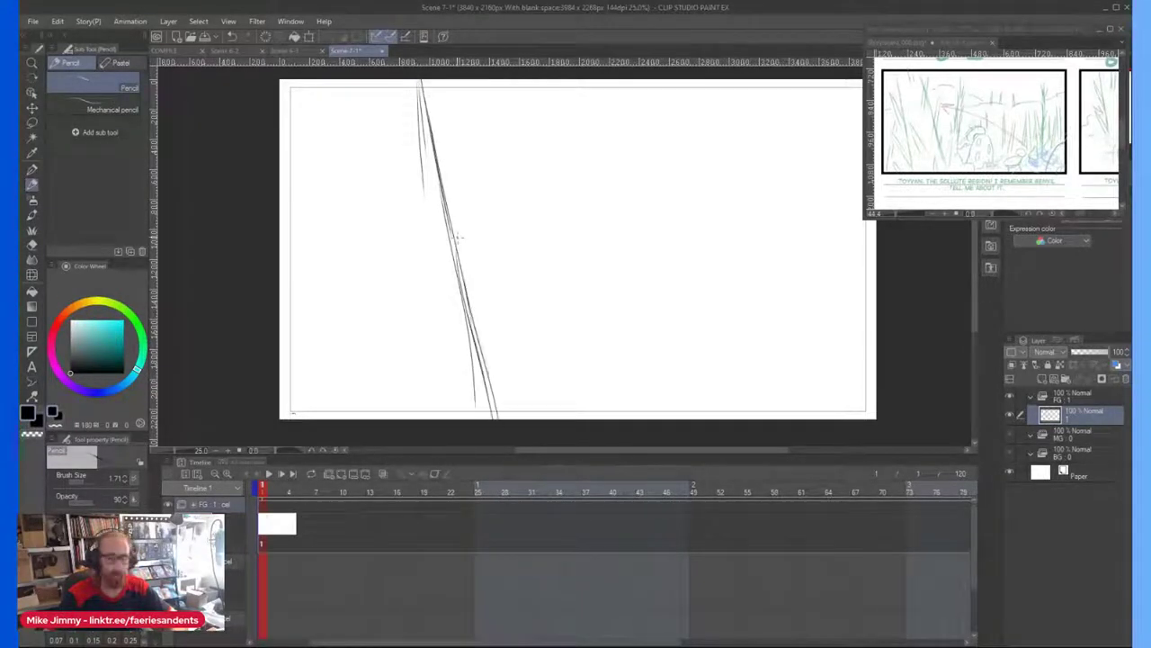
Step: Sketch a second, steeper full-height reed stalk to the left of the first one
scroll(471, 300, down, 2)
mouse_move(399, 316)
mouse_down()
mouse_move(411, 349)
mouse_move(416, 339)
mouse_up()
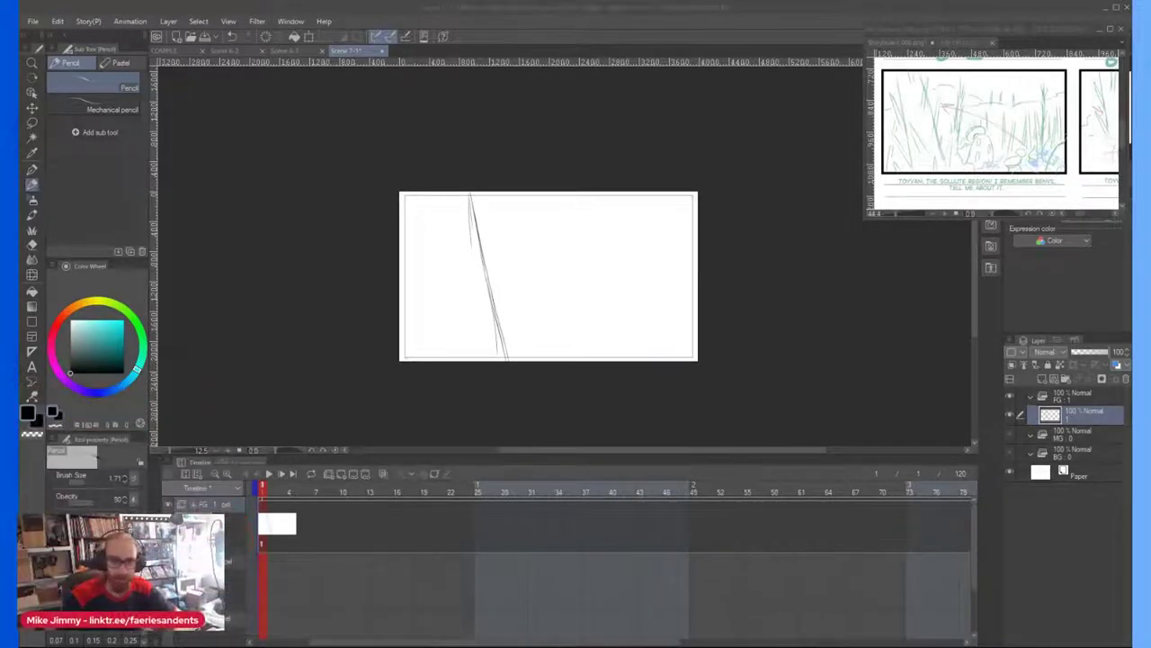
click(433, 243)
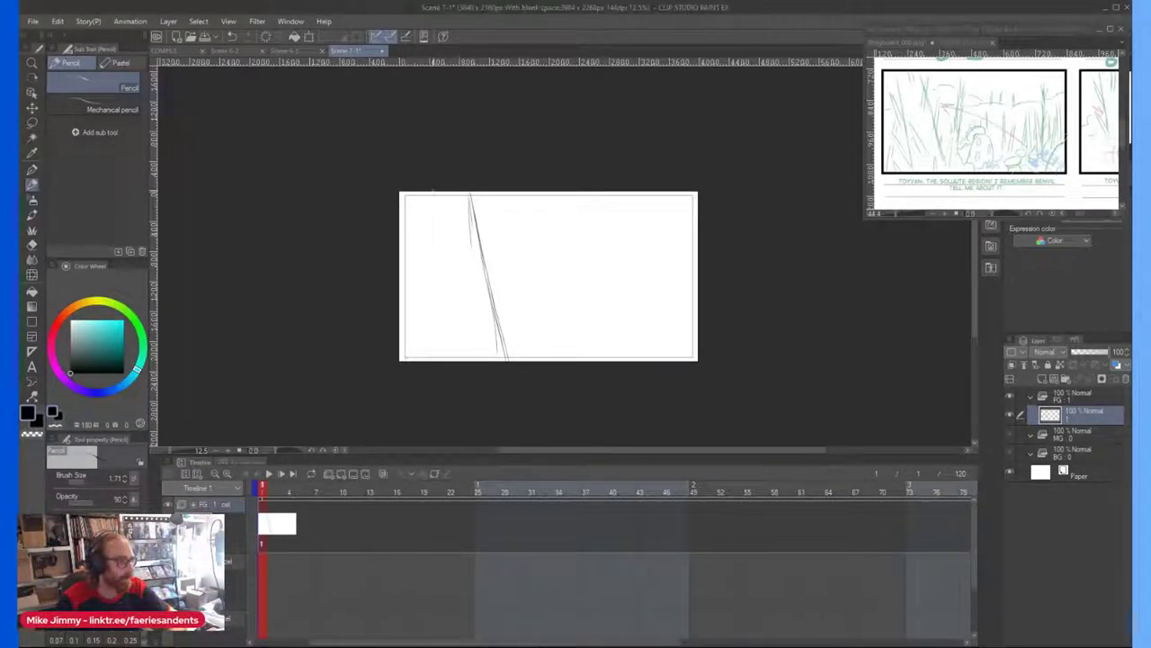
drag(439, 192, 458, 360)
drag(443, 245, 451, 361)
mouse_move(439, 210)
mouse_down()
mouse_move(457, 362)
mouse_move(448, 310)
mouse_up()
mouse_move(437, 193)
mouse_down()
mouse_move(450, 244)
mouse_move(444, 212)
mouse_up()
drag(443, 237, 446, 253)
drag(437, 189, 453, 331)
drag(462, 335, 467, 335)
Step: Sketch a narrow upright leaf on the lower half of the right-hand stalk
scroll(469, 335, up, 2)
drag(531, 251, 525, 320)
mouse_move(536, 203)
mouse_down()
mouse_move(529, 315)
mouse_move(543, 327)
mouse_up()
drag(535, 218, 531, 314)
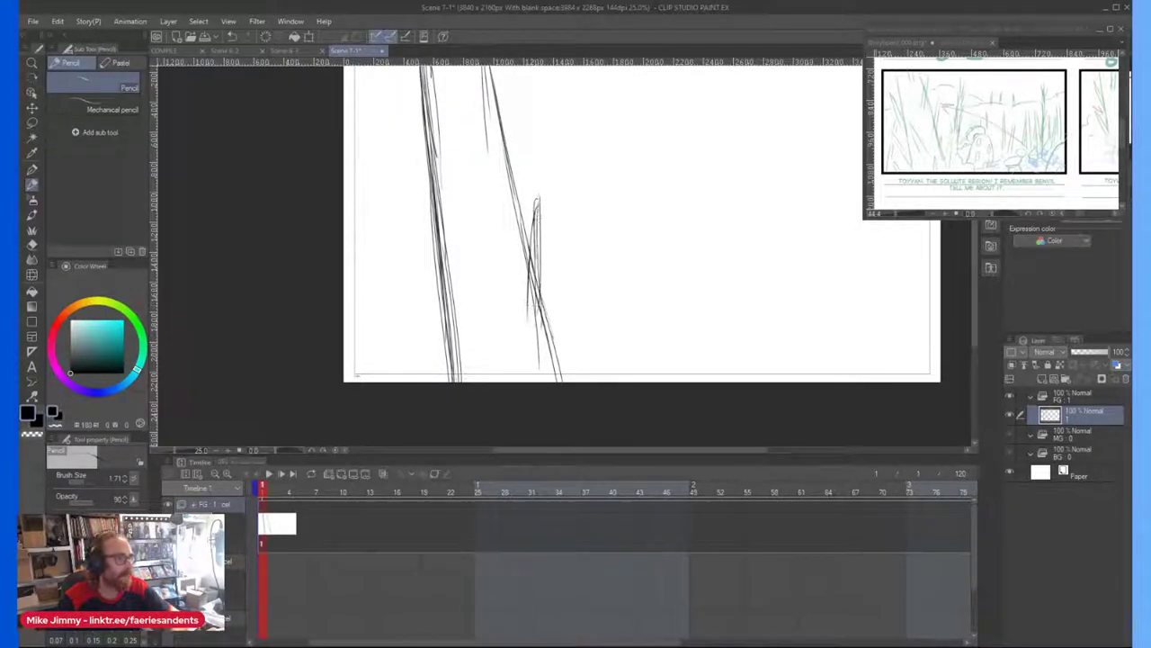
Step: Sketch pointed leaves branching off both sides of the left stalk's middle and lower sections
mouse_move(457, 189)
mouse_down()
mouse_move(443, 160)
mouse_move(475, 245)
mouse_up()
drag(441, 158, 469, 236)
drag(439, 157, 459, 252)
drag(415, 190, 433, 244)
drag(398, 164, 435, 270)
mouse_move(413, 216)
mouse_down()
mouse_move(437, 270)
mouse_move(445, 341)
mouse_up()
drag(432, 311, 450, 351)
drag(403, 268, 437, 318)
drag(407, 272, 448, 378)
drag(430, 331, 444, 371)
Step: Sketch narrow leaves on either side of the right stalk near its base
drag(509, 289, 505, 371)
mouse_move(518, 259)
mouse_down()
mouse_move(509, 363)
mouse_move(498, 356)
mouse_up()
drag(509, 285, 500, 349)
drag(559, 317, 569, 286)
drag(569, 286, 561, 367)
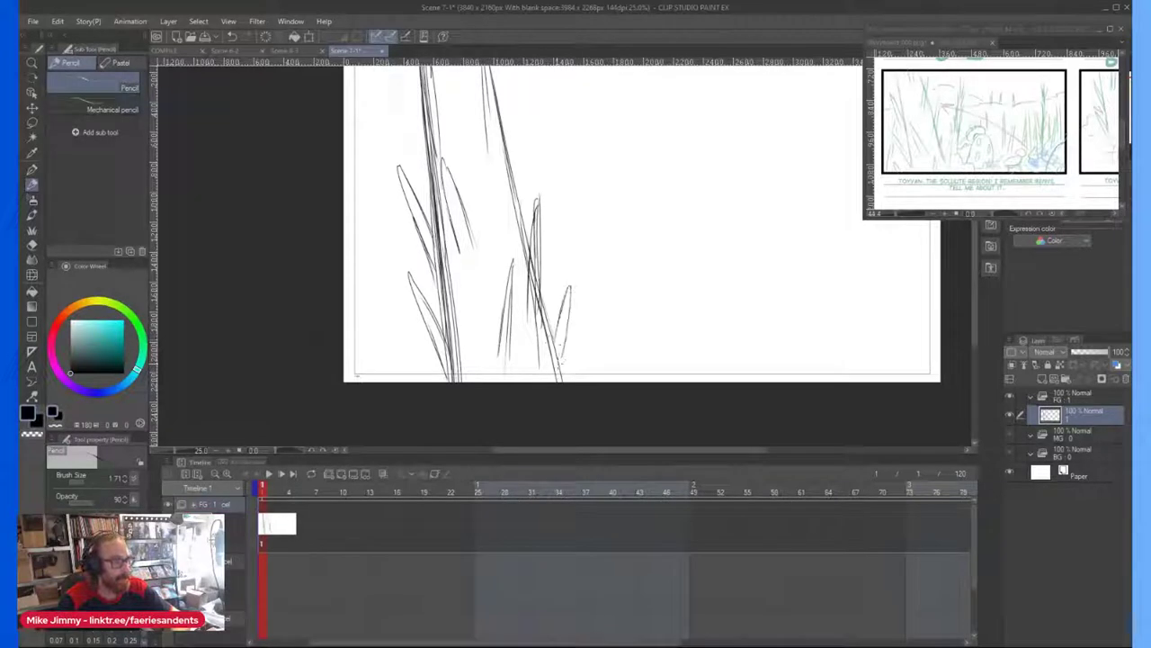
Step: Sketch a long pointed leaf crossing the upper part of the right stalk
scroll(511, 164, down, 2)
mouse_move(512, 163)
mouse_down()
mouse_move(538, 207)
mouse_move(530, 256)
mouse_up()
scroll(530, 188, up, 3)
drag(549, 155, 529, 267)
drag(557, 135, 536, 225)
mouse_move(545, 177)
mouse_down()
mouse_move(567, 122)
mouse_move(559, 193)
mouse_up()
drag(559, 193, 543, 272)
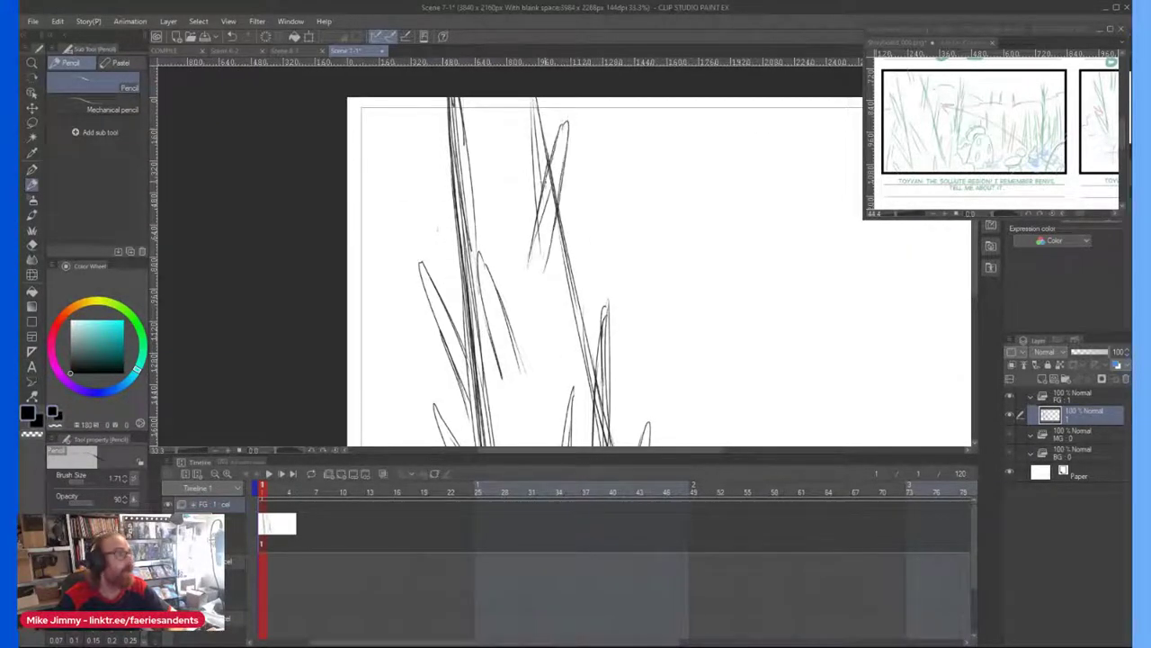
Step: Sketch a pointed leaf on each side of the left stalk near its upper end
drag(498, 193, 480, 131)
mouse_move(482, 221)
mouse_down()
mouse_move(478, 126)
mouse_move(504, 220)
mouse_up()
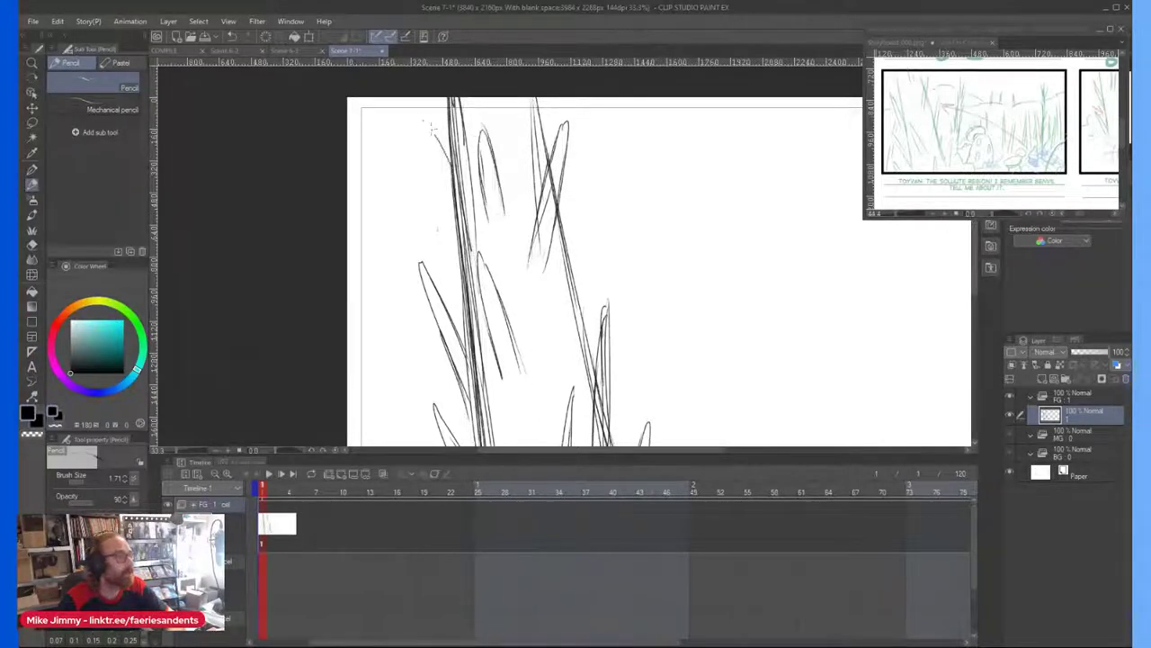
drag(419, 118, 452, 219)
drag(439, 171, 446, 201)
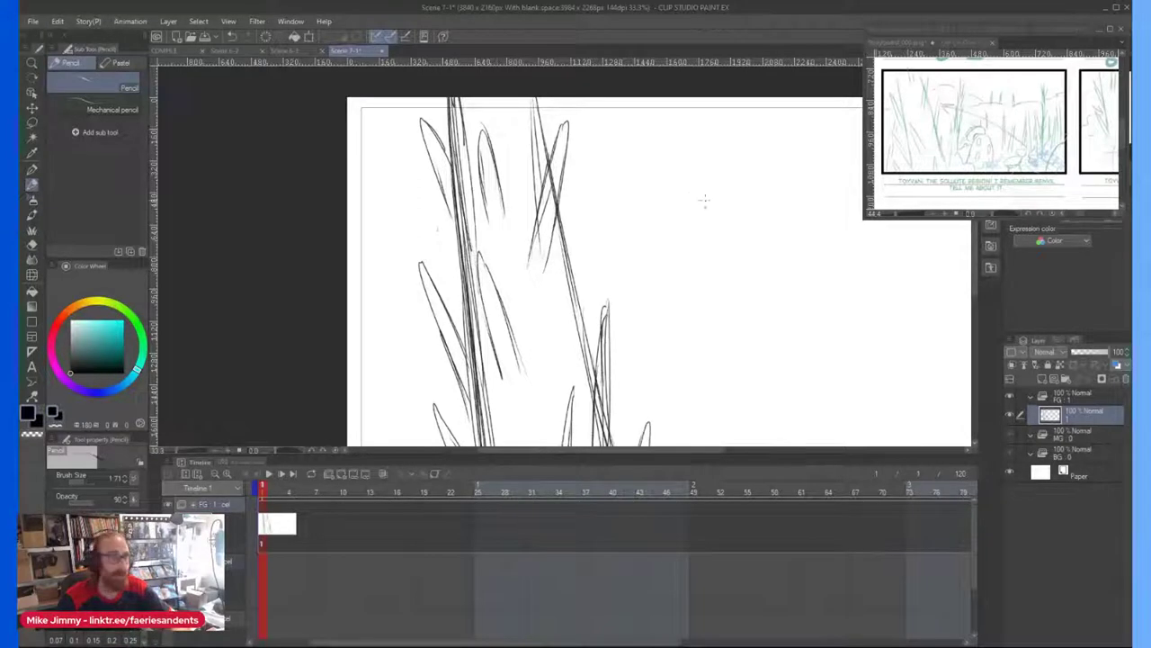
Step: Add leaves along the right stalk's middle, between the stalk tops, and low beside the left stalk
mouse_move(576, 263)
mouse_down()
mouse_move(607, 214)
mouse_move(577, 293)
mouse_up()
mouse_move(513, 94)
mouse_down()
mouse_move(525, 133)
mouse_move(524, 122)
mouse_up()
scroll(520, 98, down, 1)
scroll(521, 292, up, 1)
mouse_move(559, 261)
mouse_down()
mouse_move(567, 215)
mouse_move(538, 326)
mouse_move(566, 215)
mouse_move(550, 327)
mouse_up()
scroll(554, 251, down, 1)
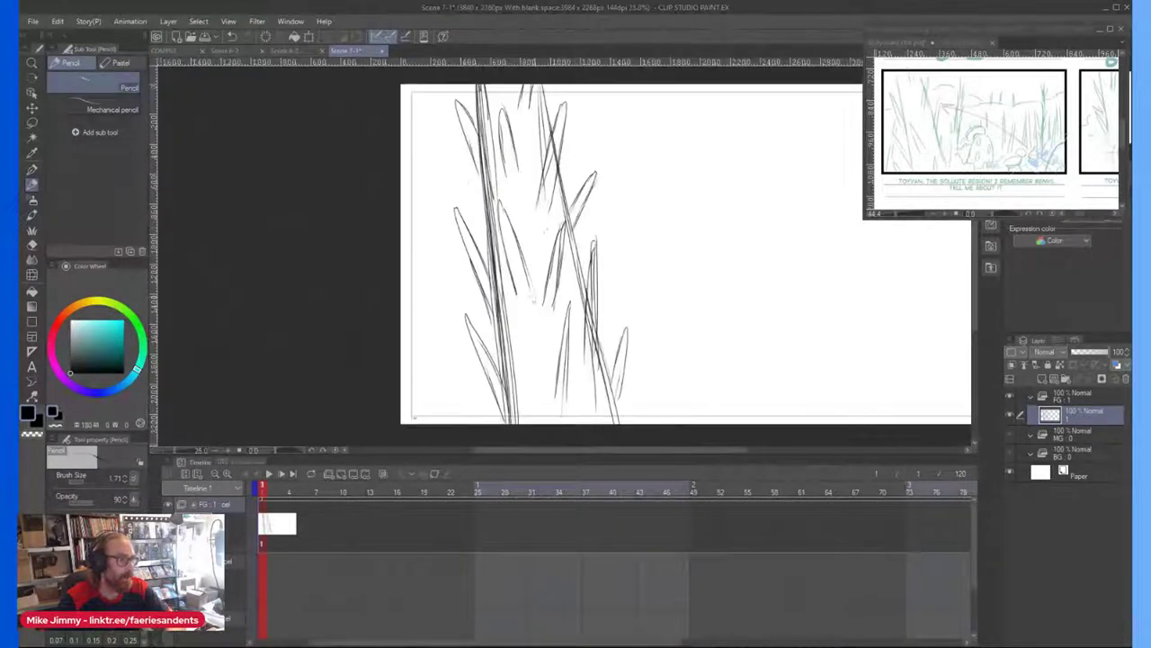
scroll(502, 350, up, 1)
mouse_move(478, 396)
mouse_down()
mouse_move(444, 355)
mouse_move(480, 409)
mouse_up()
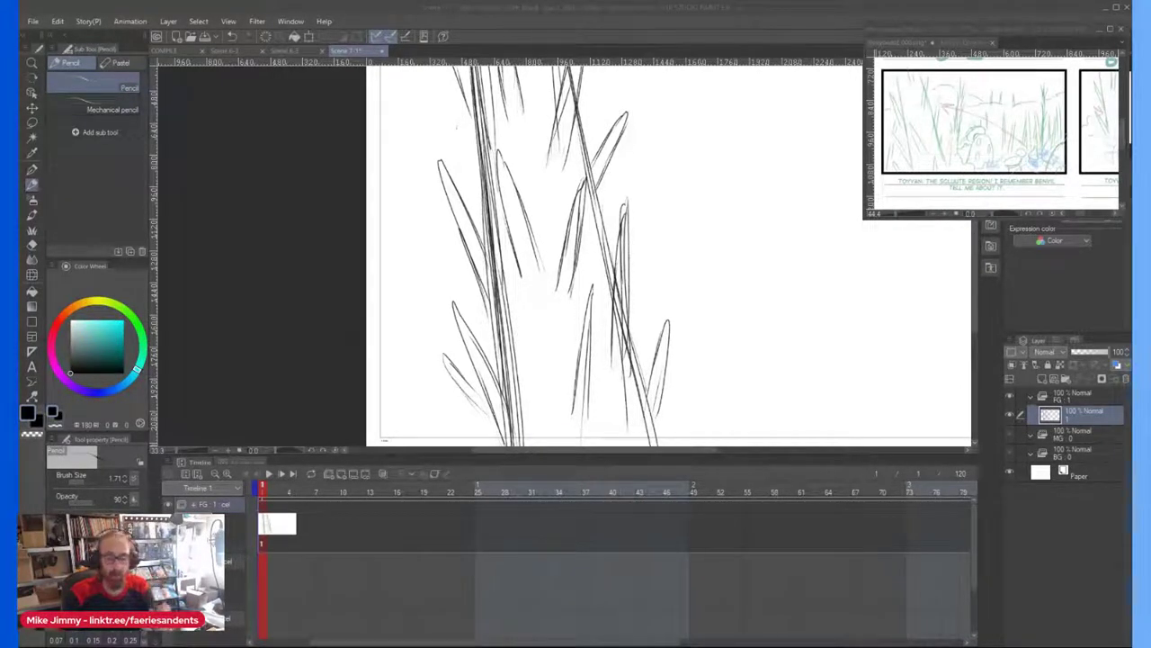
Step: Fill in the foreground reeds with additional leaves along the middle of both stalks
click(451, 251)
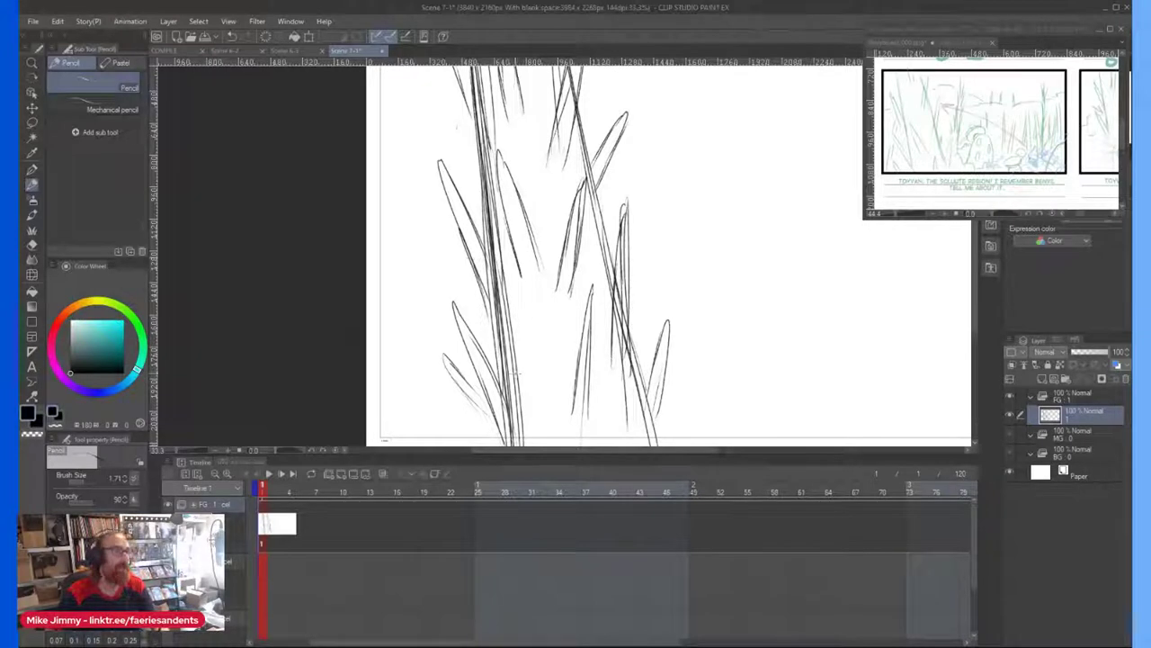
mouse_move(542, 356)
mouse_down()
mouse_move(451, 232)
mouse_move(478, 299)
mouse_up()
drag(460, 256, 521, 385)
scroll(482, 291, down, 1)
scroll(594, 250, up, 1)
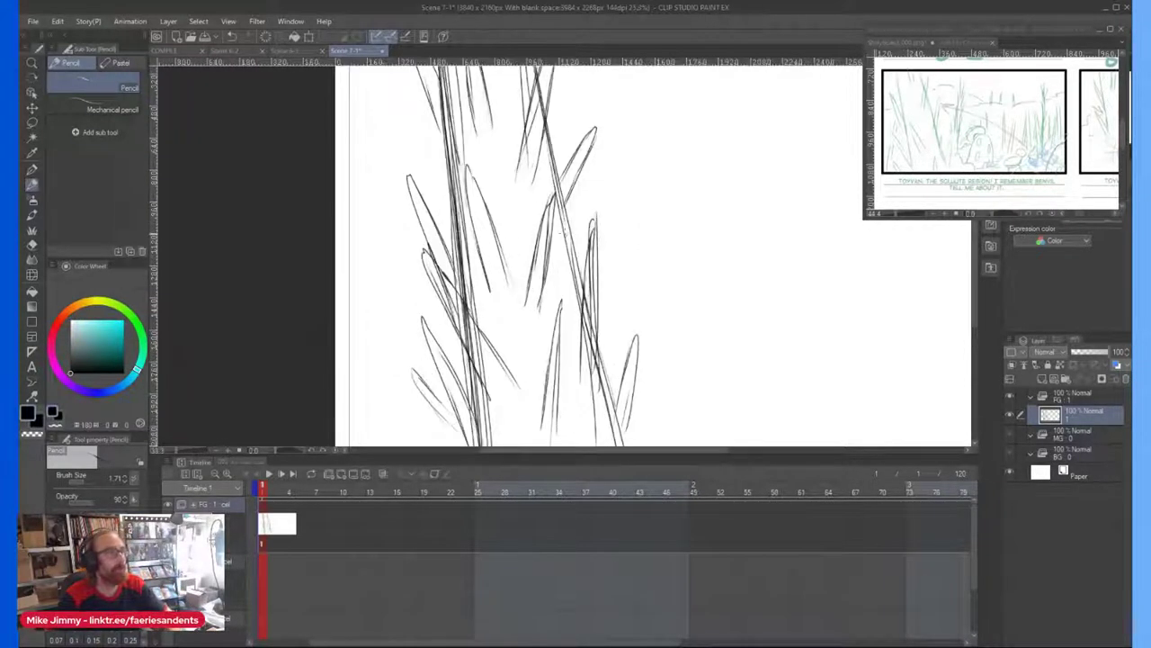
mouse_move(602, 283)
mouse_down()
mouse_move(627, 225)
mouse_move(606, 308)
mouse_up()
scroll(505, 176, down, 3)
scroll(484, 179, up, 2)
scroll(486, 184, up, 2)
drag(506, 206, 476, 171)
drag(476, 171, 502, 240)
scroll(487, 156, down, 2)
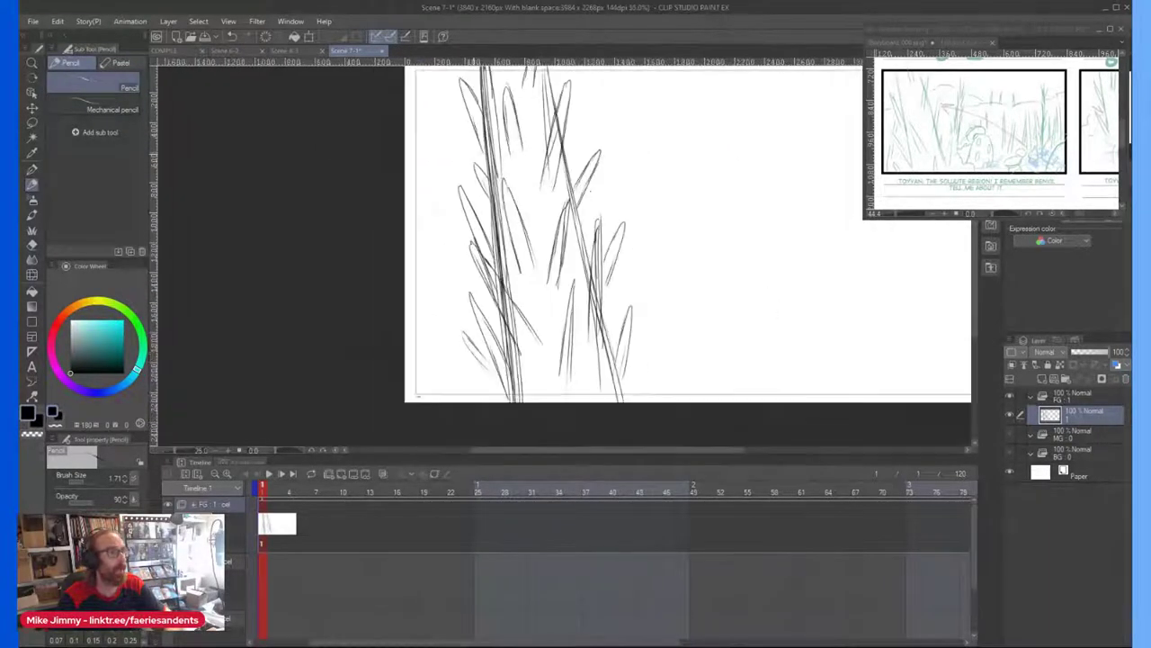
Step: Sketch short leaf tips rising from the canvas's bottom edge between and beside the stalks
scroll(601, 208, up, 1)
scroll(554, 342, up, 1)
mouse_move(606, 408)
mouse_down()
mouse_move(618, 357)
mouse_move(615, 408)
mouse_up()
drag(560, 364, 557, 408)
drag(697, 387, 711, 369)
drag(710, 369, 698, 407)
Step: Save the Scene 7-1 file in the Scenes folder
scroll(689, 220, down, 3)
scroll(700, 216, up, 2)
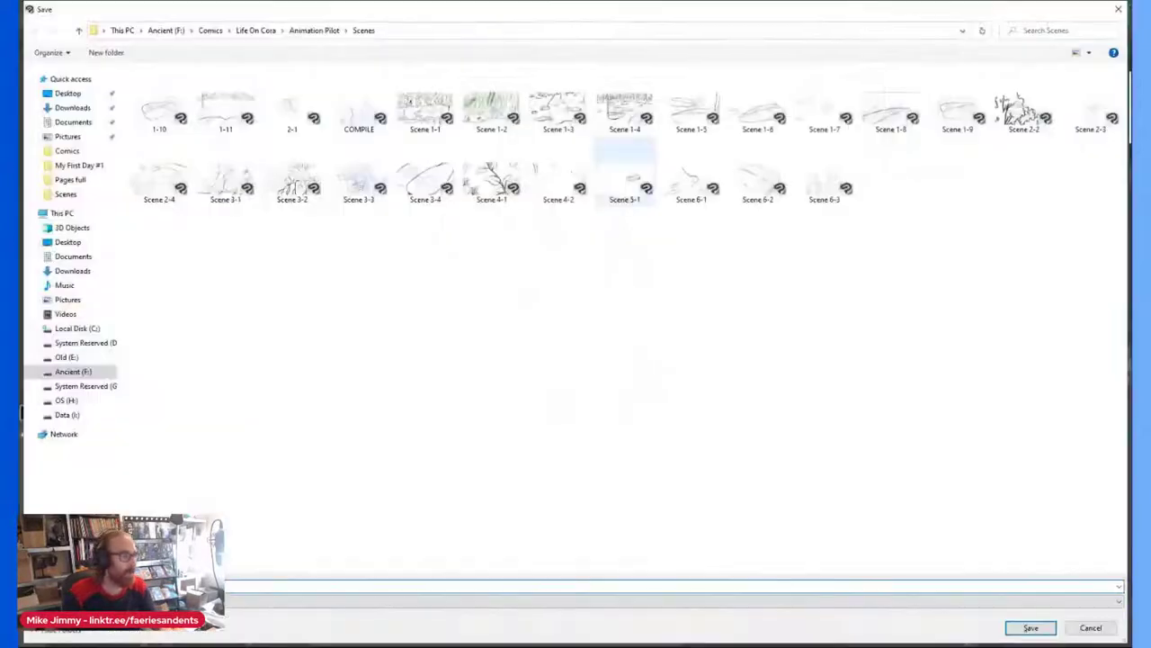
click(1031, 627)
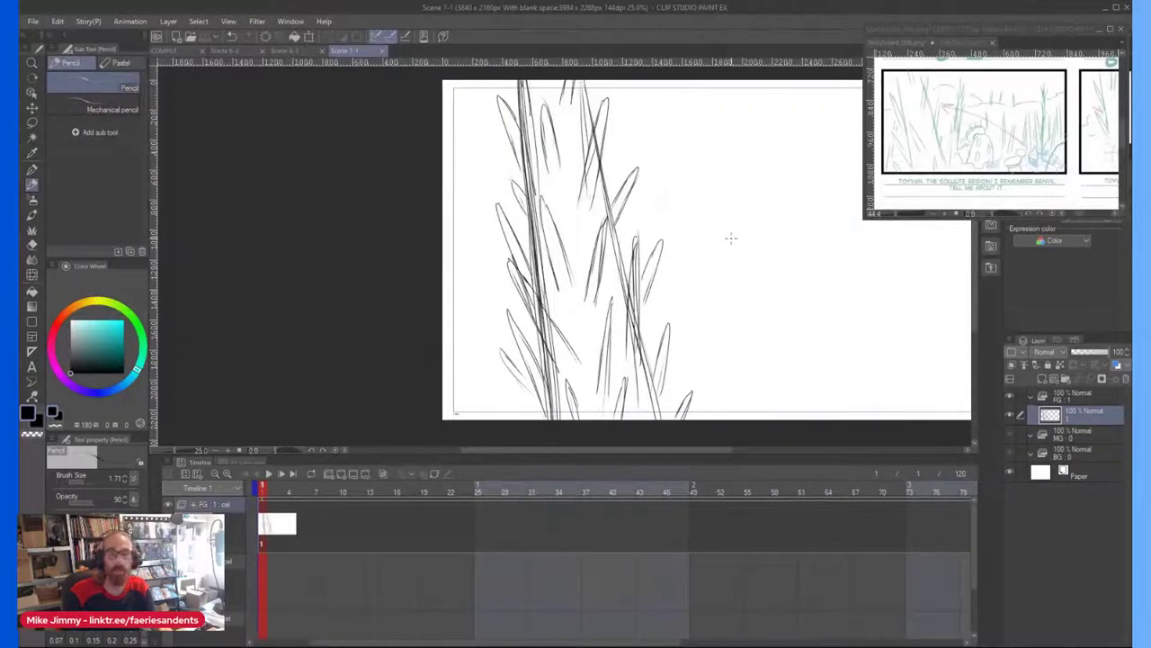
Step: Create a new animation cel at frame 1 of the MG folder and select the MG folder
click(1040, 437)
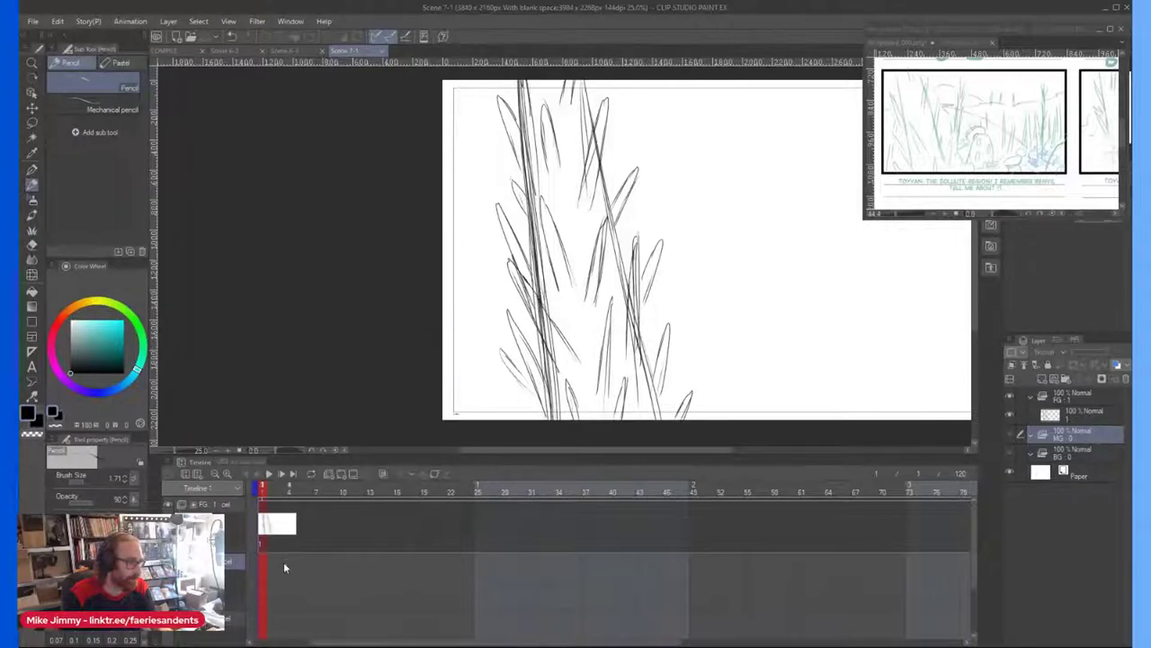
right_click(262, 574)
click(364, 433)
scroll(701, 199, down, 4)
scroll(767, 212, up, 3)
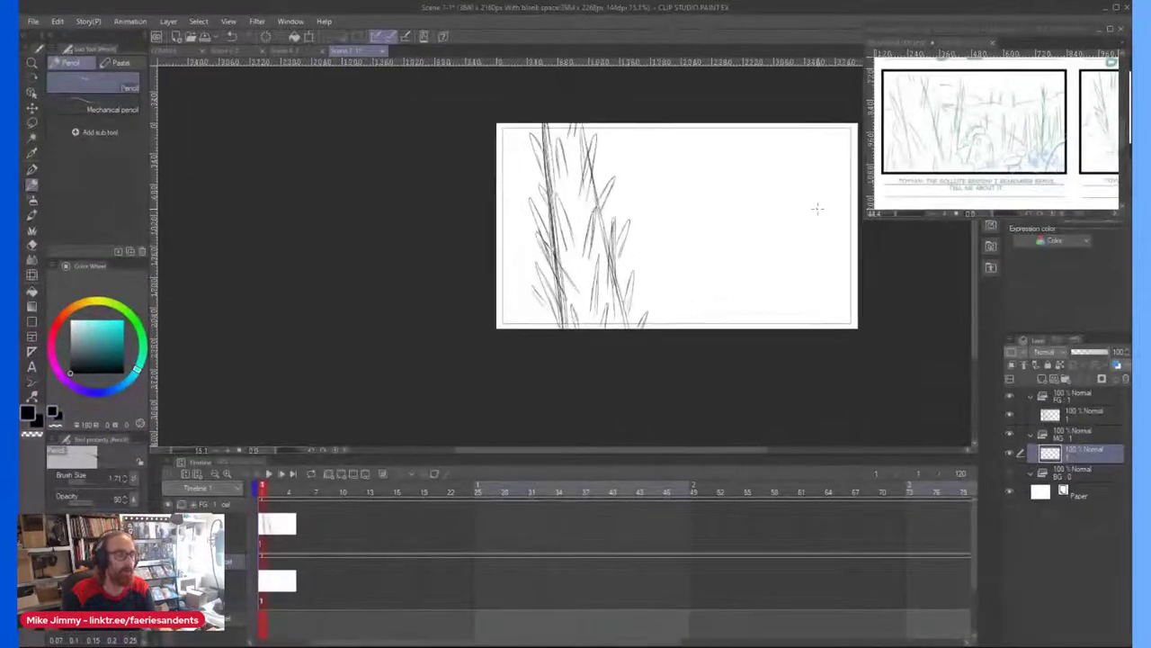
click(1057, 435)
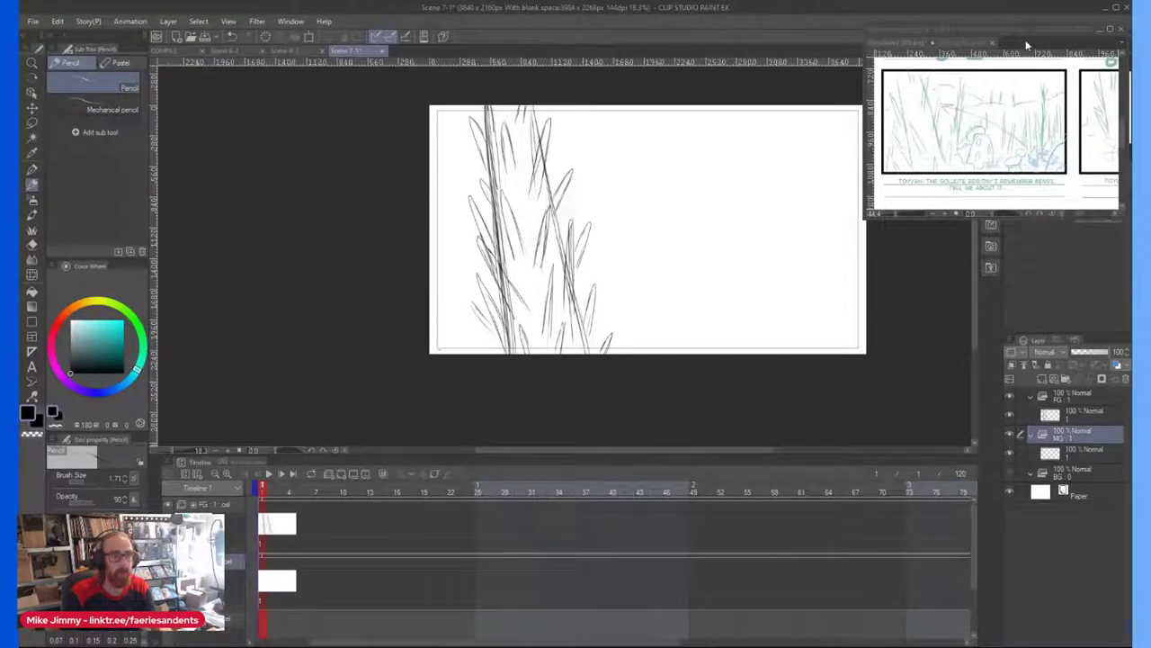
Step: Move the storyboard window clear of the layer properties, give its layer a green layer color, and return to the Scene 7-1 canvas
drag(1028, 39, 838, 37)
click(1107, 217)
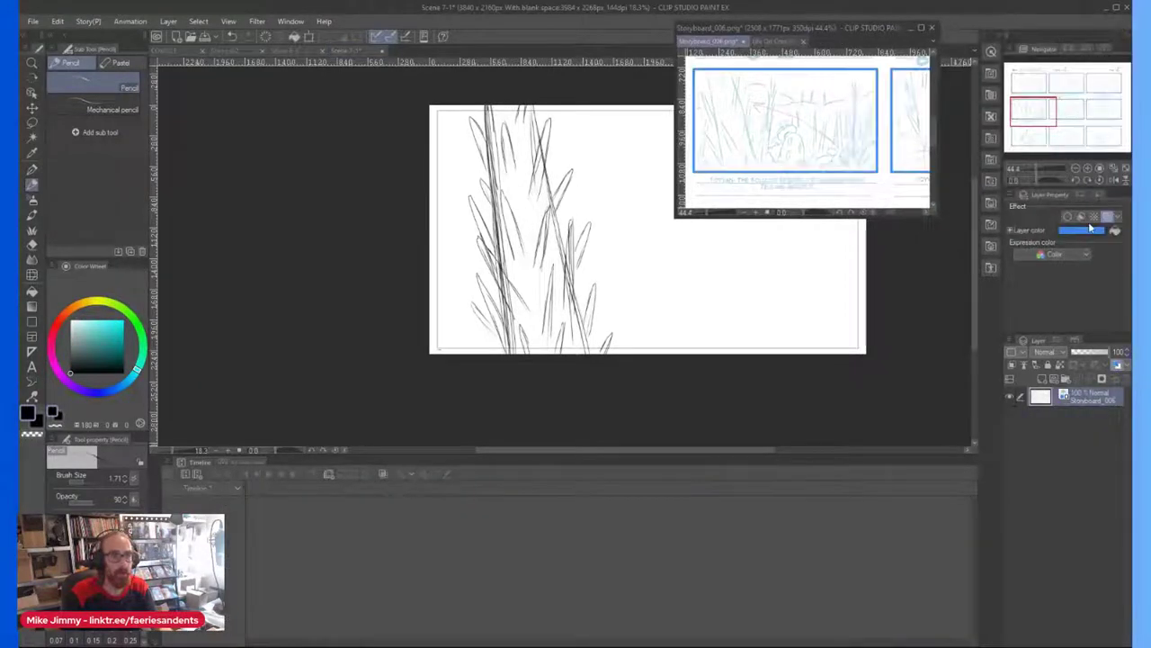
click(1094, 232)
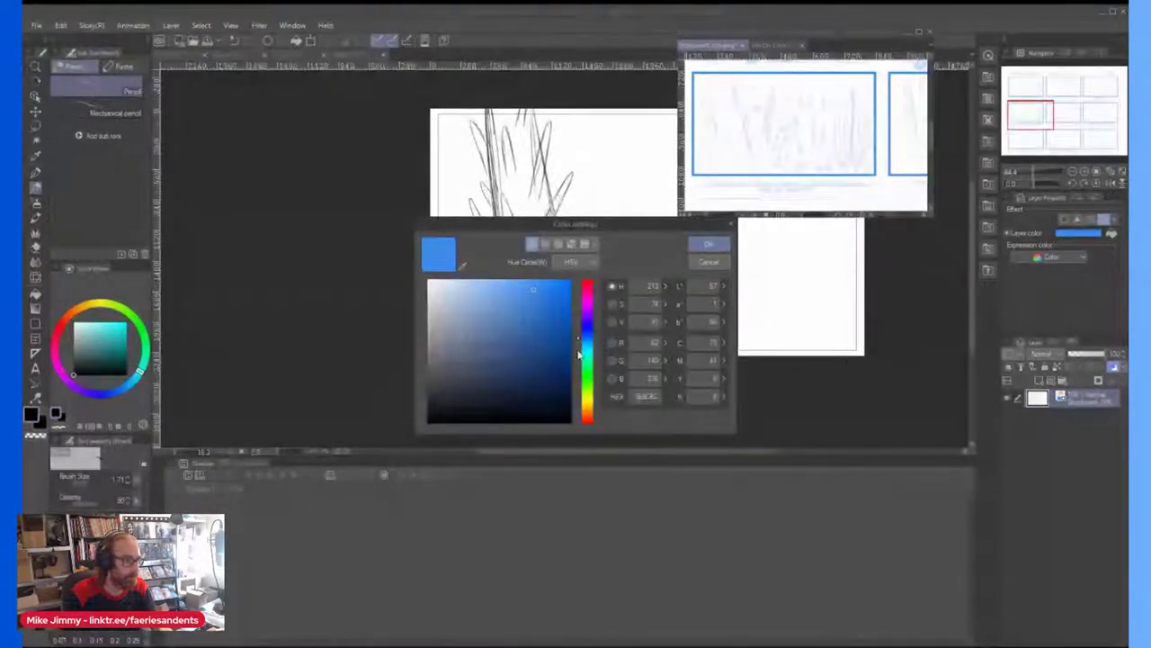
drag(592, 400, 591, 383)
click(709, 244)
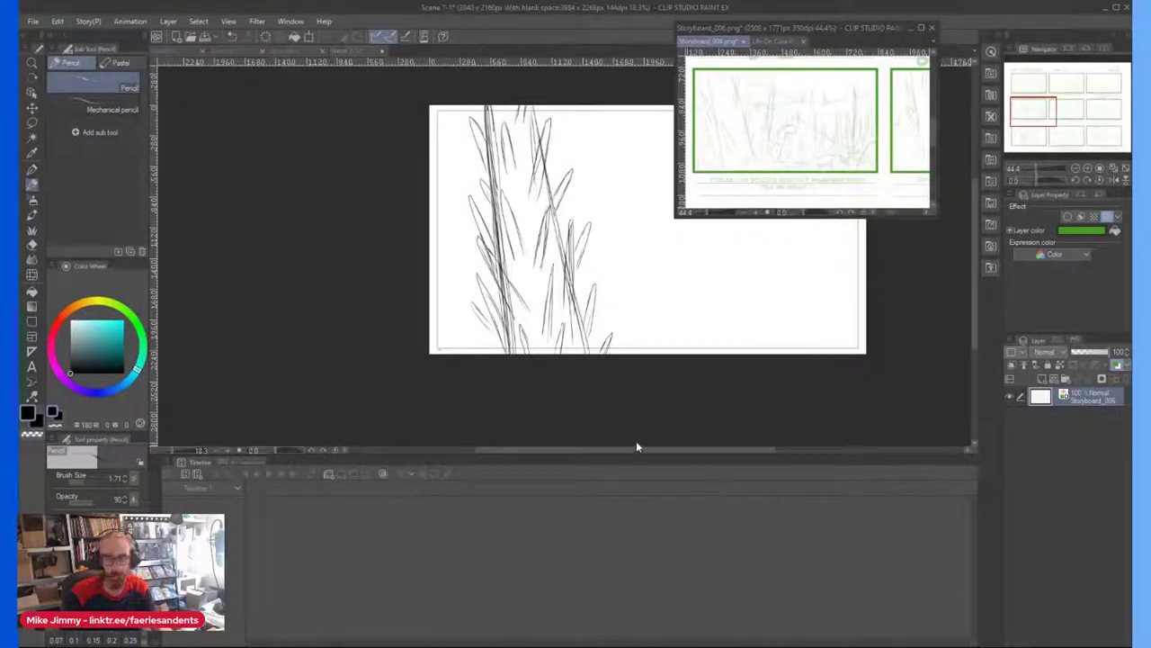
click(630, 391)
scroll(544, 240, down, 2)
scroll(545, 239, up, 7)
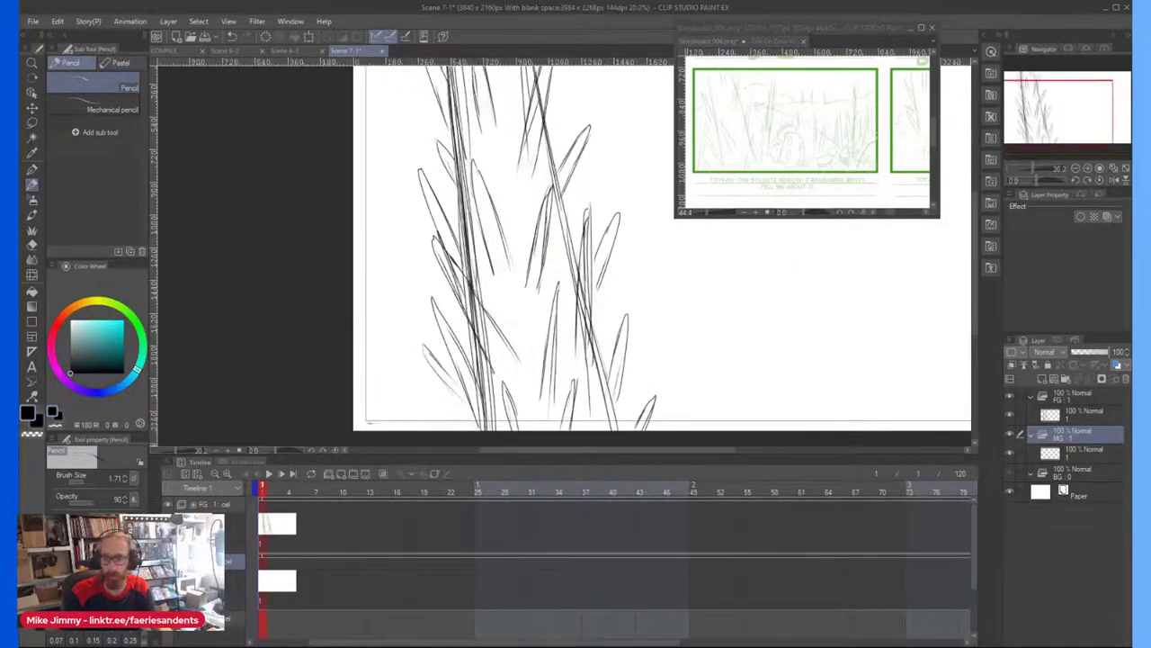
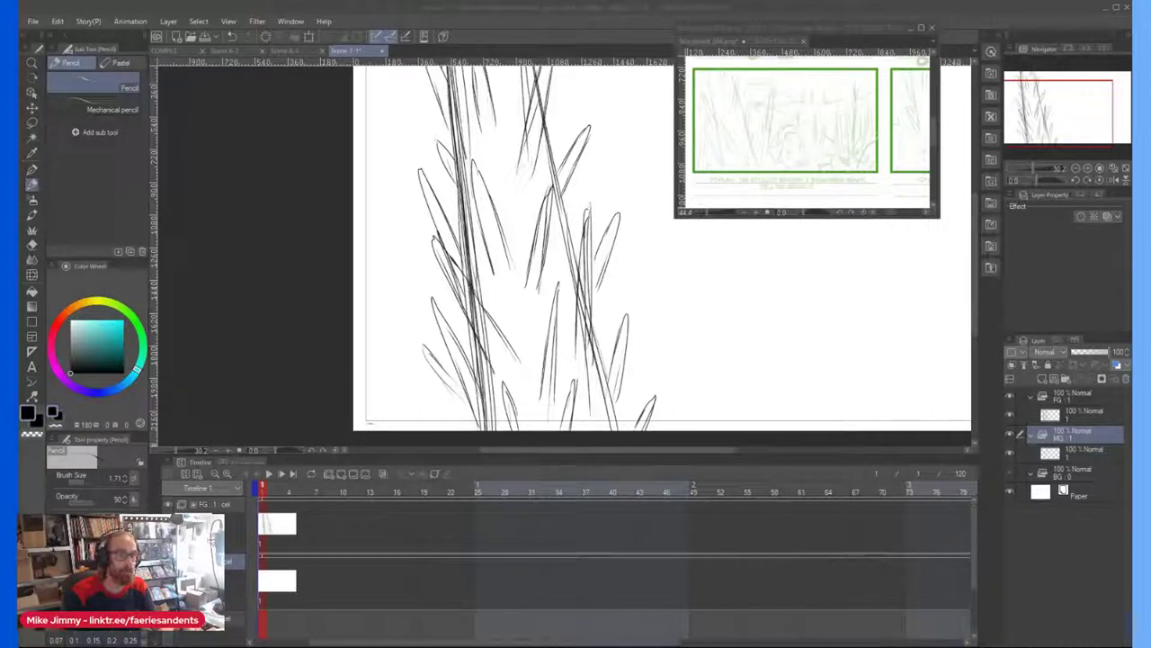
Step: Turn off the layer color effect on the storyboard's layer and return to the Scene 7-1 canvas
click(857, 310)
click(863, 165)
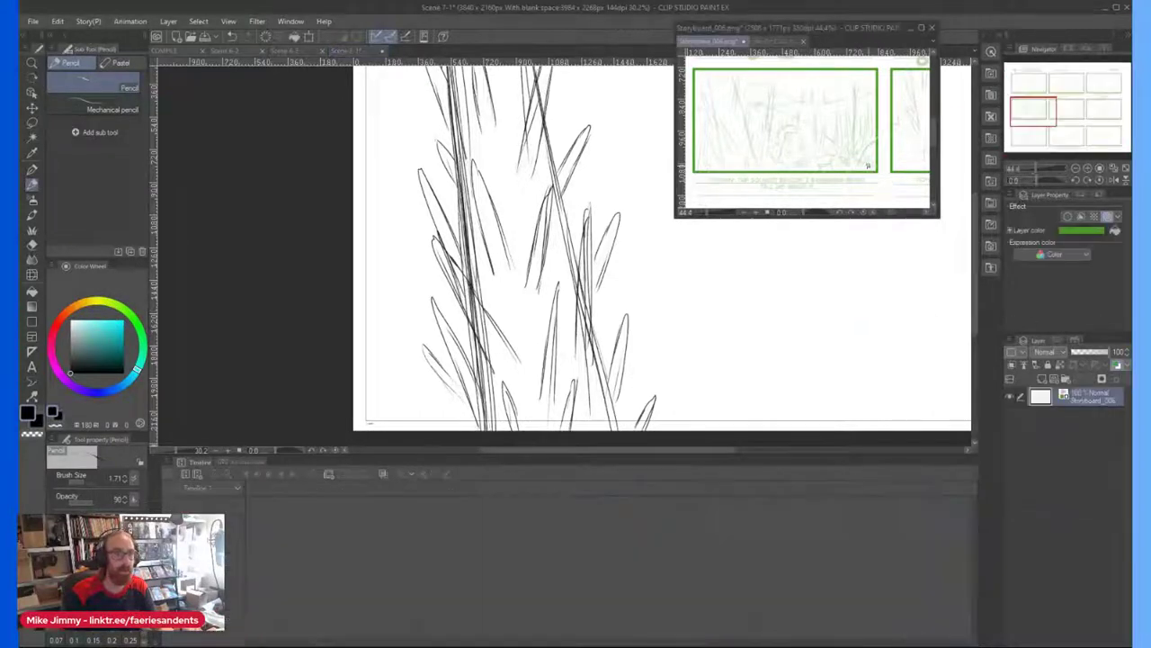
click(1107, 218)
click(873, 338)
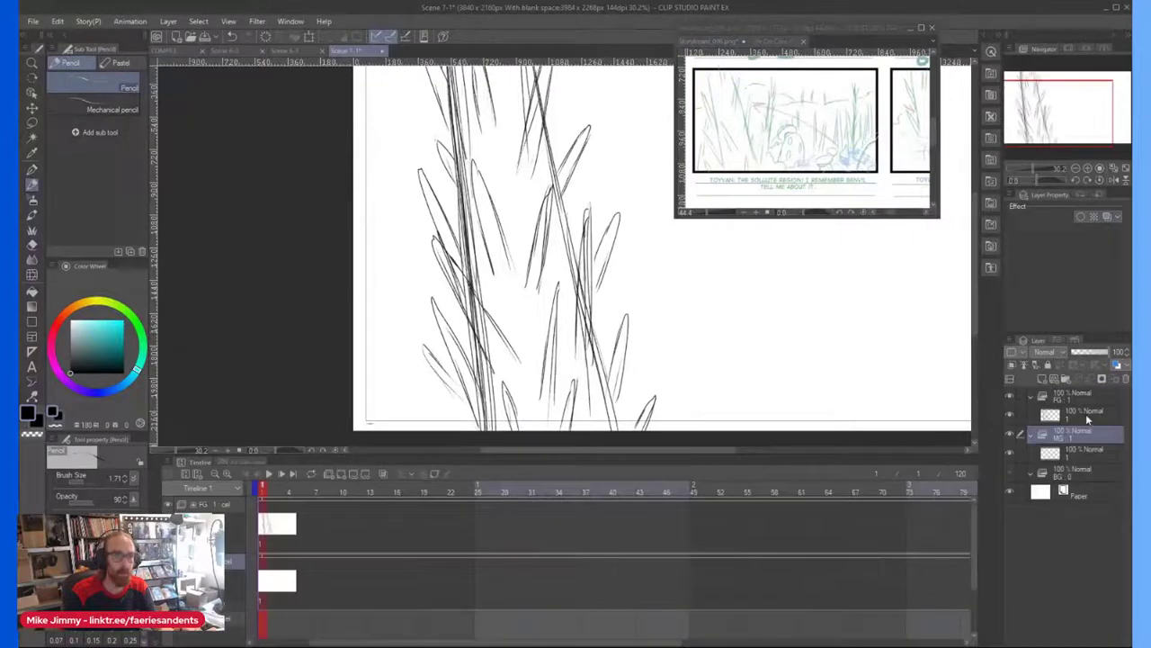
Step: Enable the layer color effect on the MG folder and set its color to green
click(1117, 365)
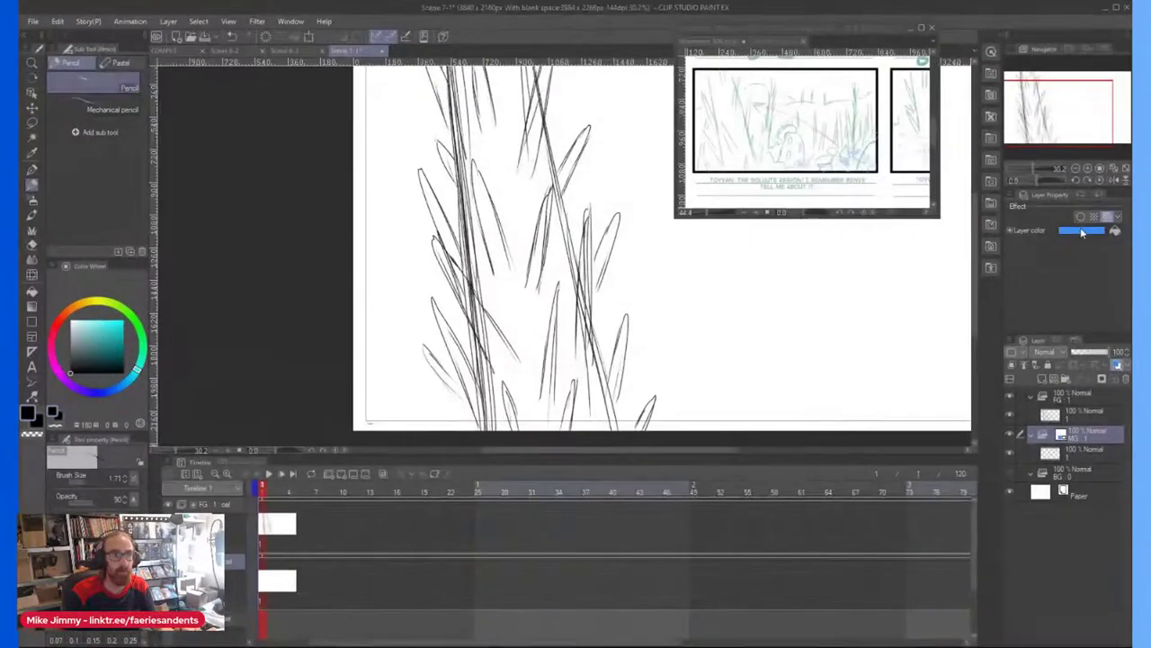
click(1081, 232)
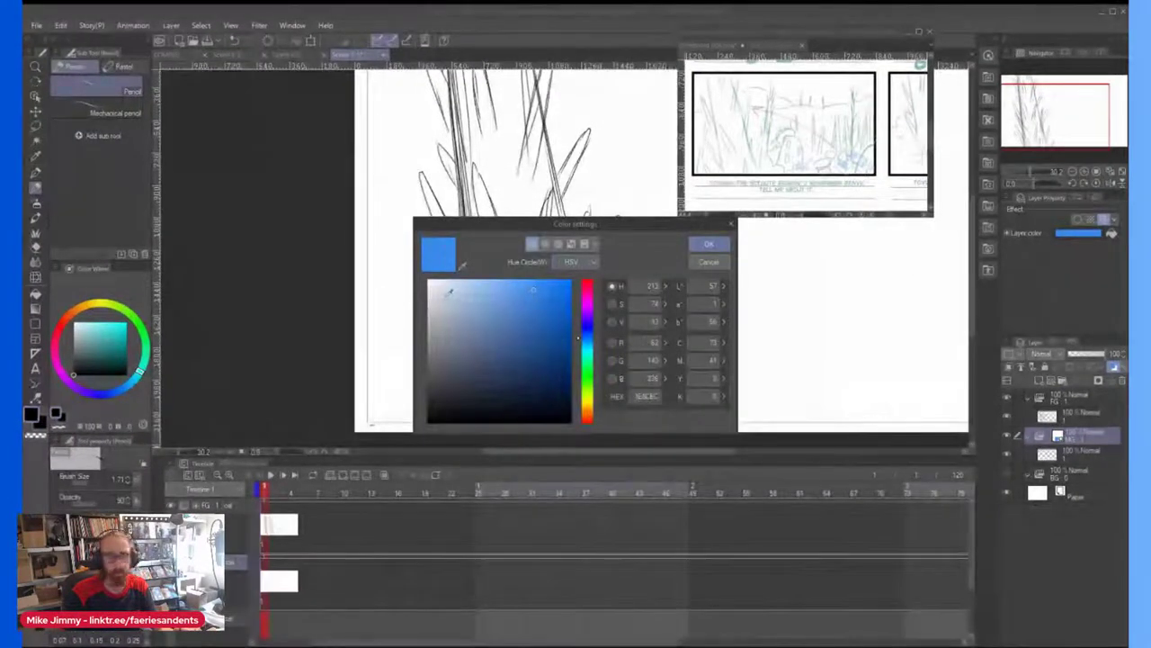
drag(584, 351, 589, 374)
click(547, 333)
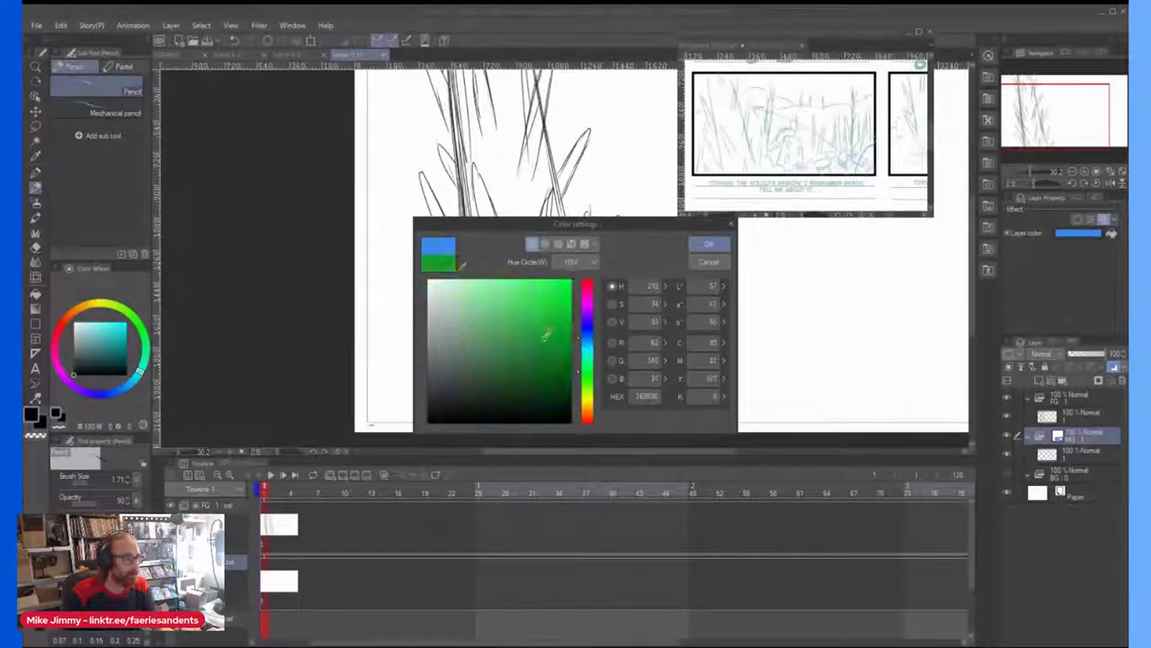
click(709, 243)
scroll(547, 344, down, 5)
scroll(562, 340, up, 4)
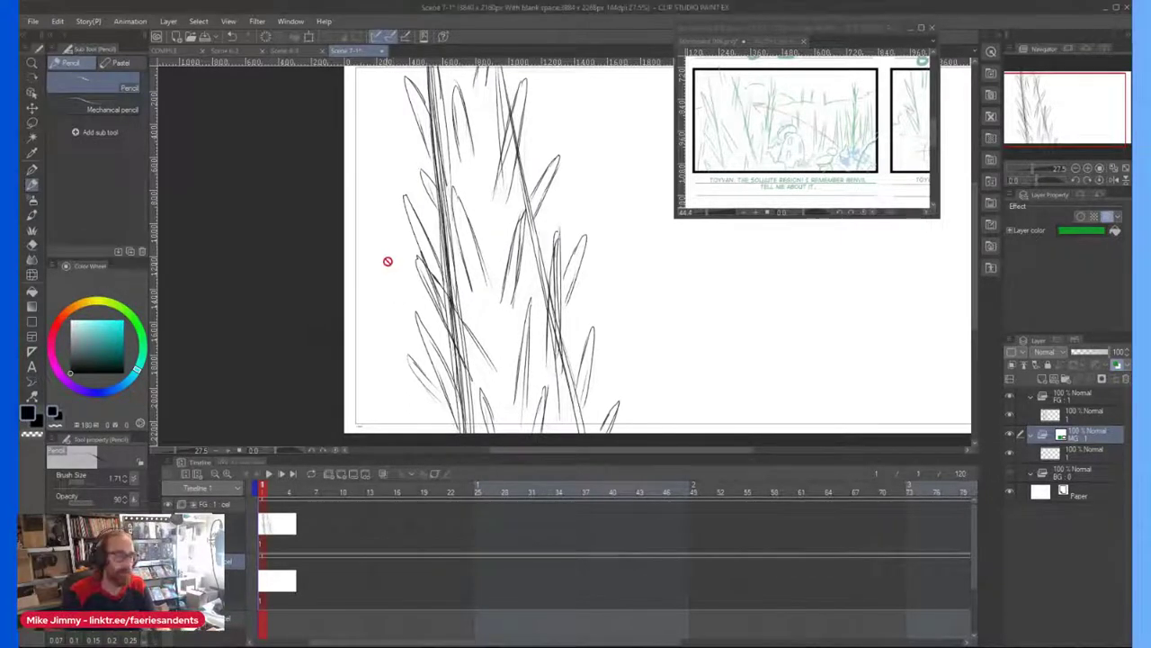
scroll(409, 248, down, 1)
drag(440, 251, 440, 263)
key(p)
key(p)
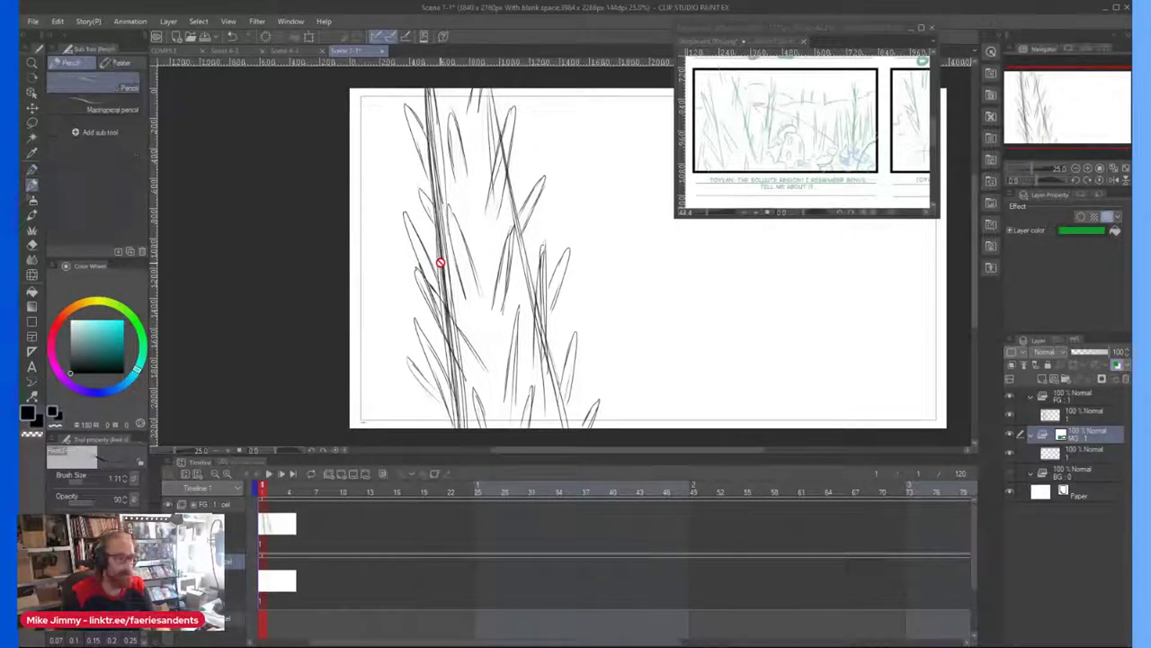
scroll(709, 233, right, 3)
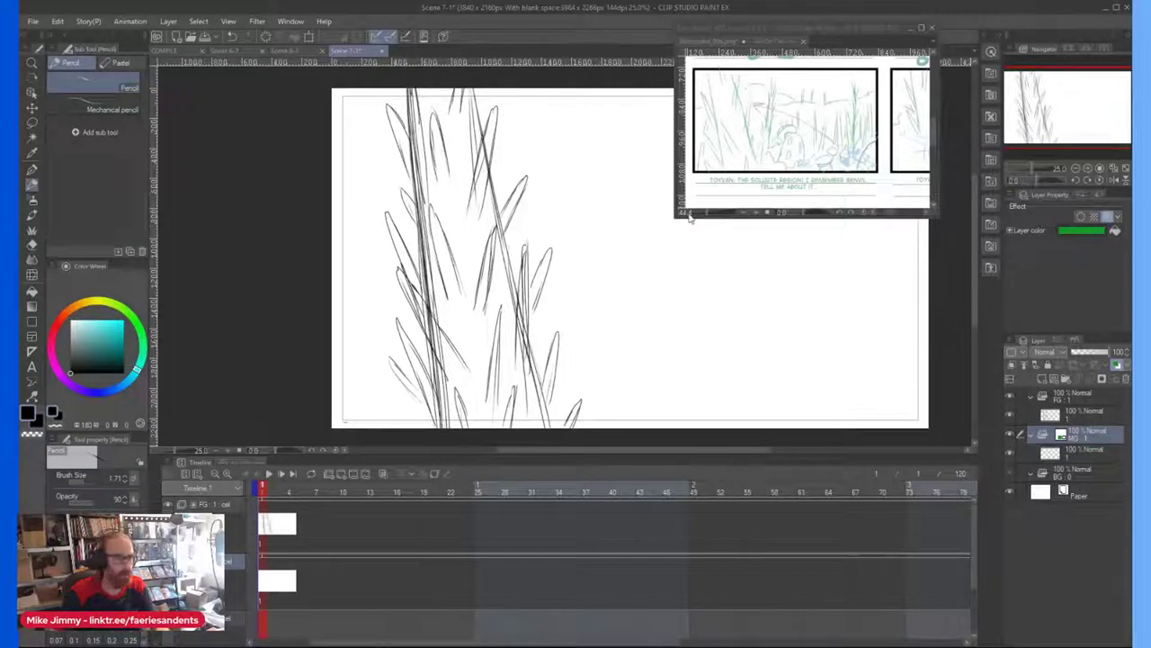
scroll(689, 217, right, 1)
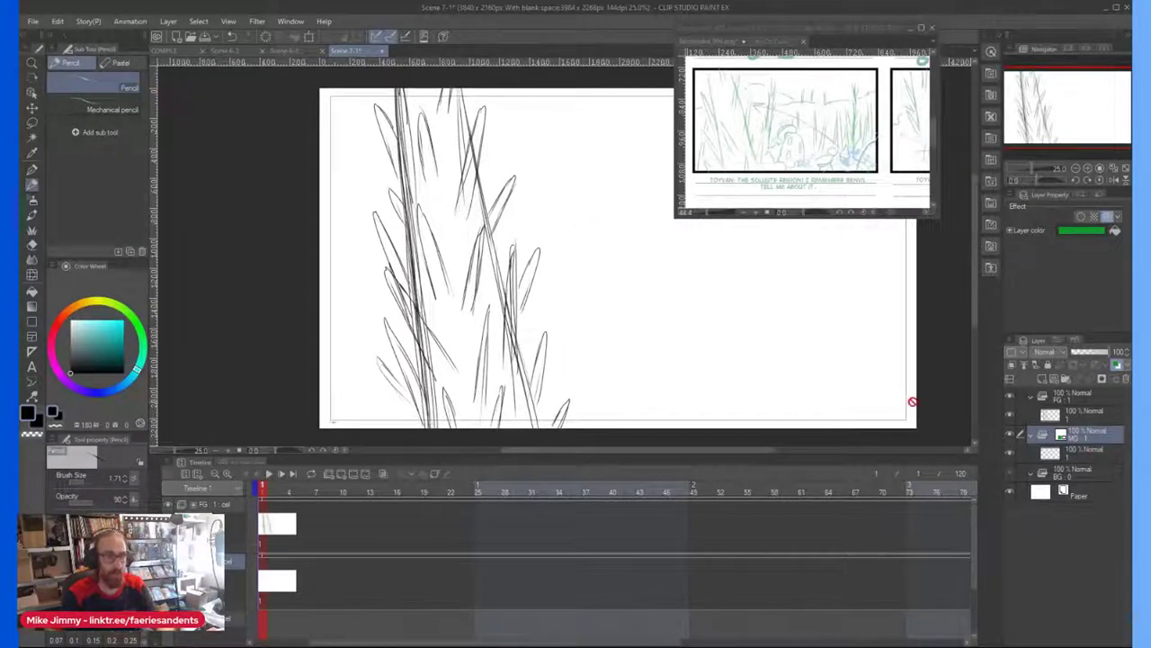
click(1068, 454)
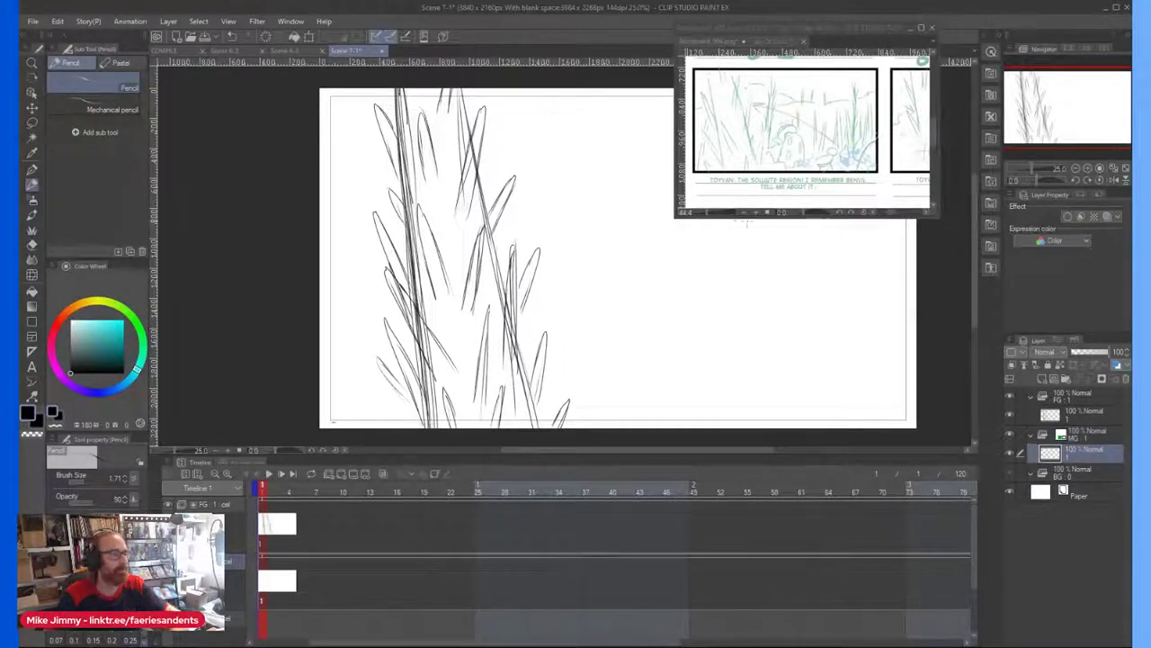
scroll(630, 297, down, 2)
scroll(666, 287, up, 2)
scroll(674, 288, down, 1)
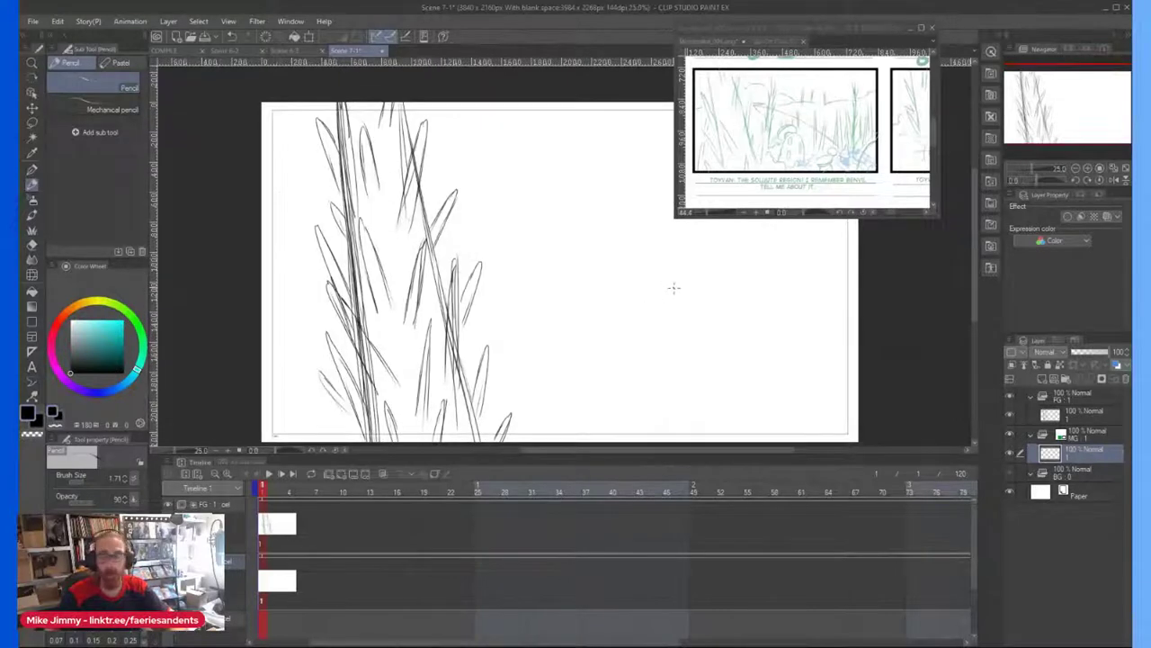
Step: On the FG cel, sketch a large curved outline rising from the canvas's bottom edge to its right edge, reinforced with repeated strokes
click(1083, 411)
drag(860, 262, 792, 322)
drag(860, 261, 790, 320)
drag(830, 274, 748, 405)
drag(792, 311, 746, 435)
drag(836, 268, 761, 365)
drag(797, 307, 743, 417)
mouse_move(764, 365)
mouse_down()
mouse_move(743, 437)
mouse_move(797, 315)
mouse_move(831, 277)
mouse_up()
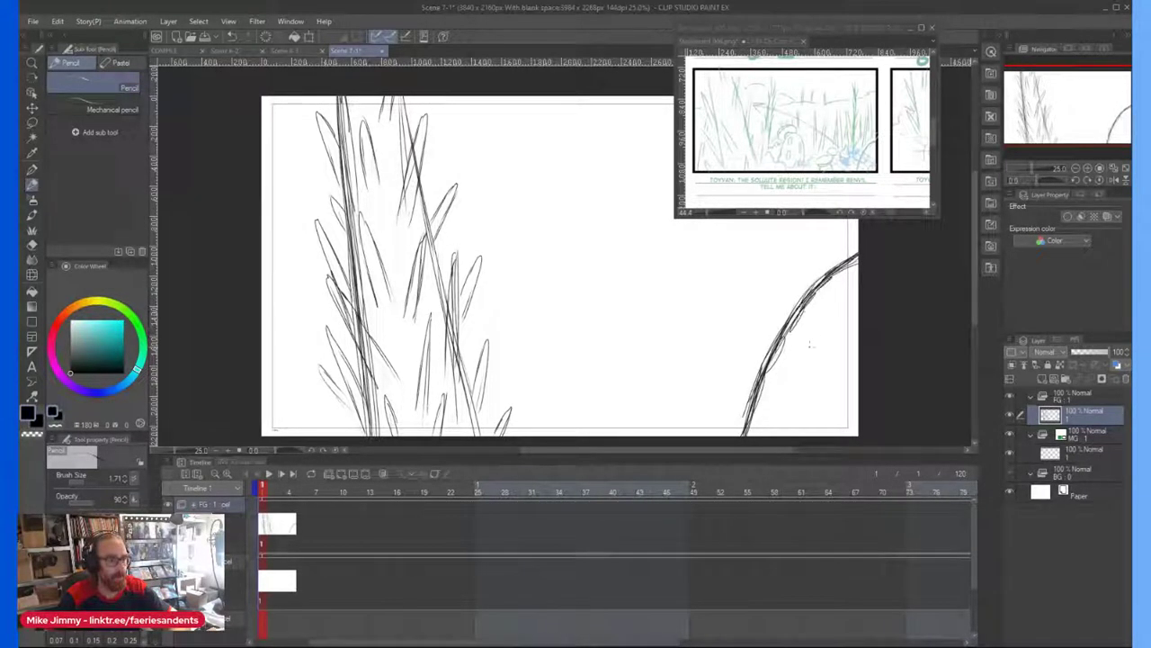
Step: Sketch a tilted oval spot inside the large foreground curve
drag(828, 348, 792, 389)
mouse_move(831, 313)
mouse_down()
mouse_move(806, 386)
mouse_move(782, 392)
mouse_move(833, 326)
mouse_move(786, 385)
mouse_move(793, 371)
mouse_move(791, 397)
mouse_up()
scroll(817, 341, down, 2)
scroll(716, 340, up, 1)
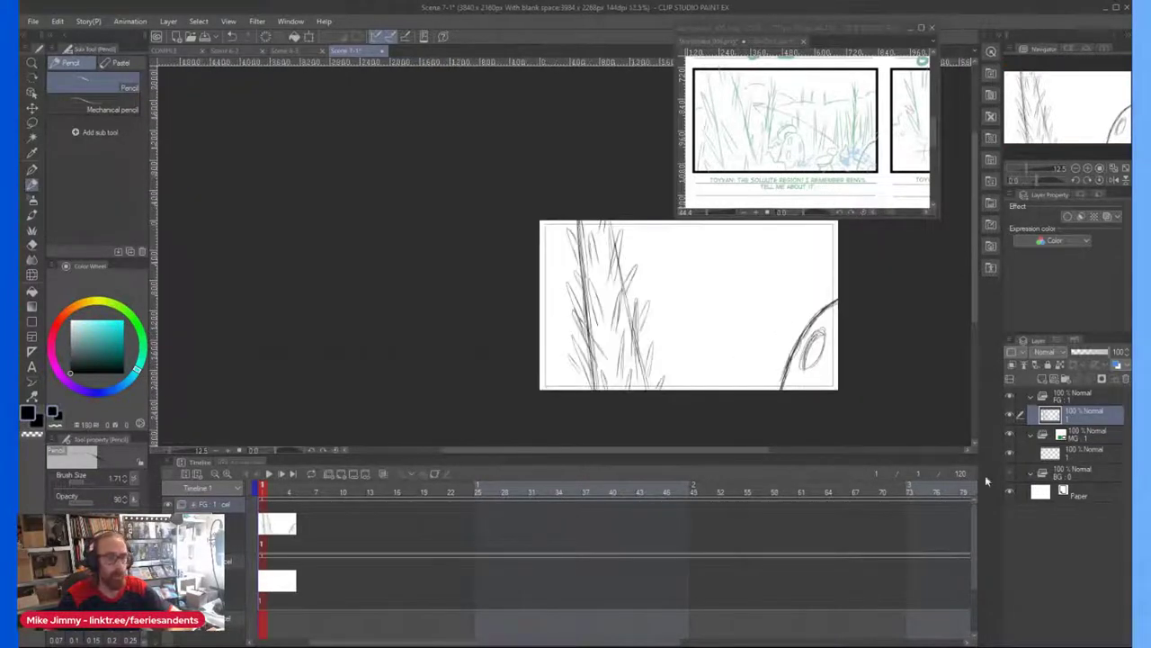
Step: On the MG cel, sketch a tilted oval mushroom cap with a small spot, left of the foreground curve
click(1093, 453)
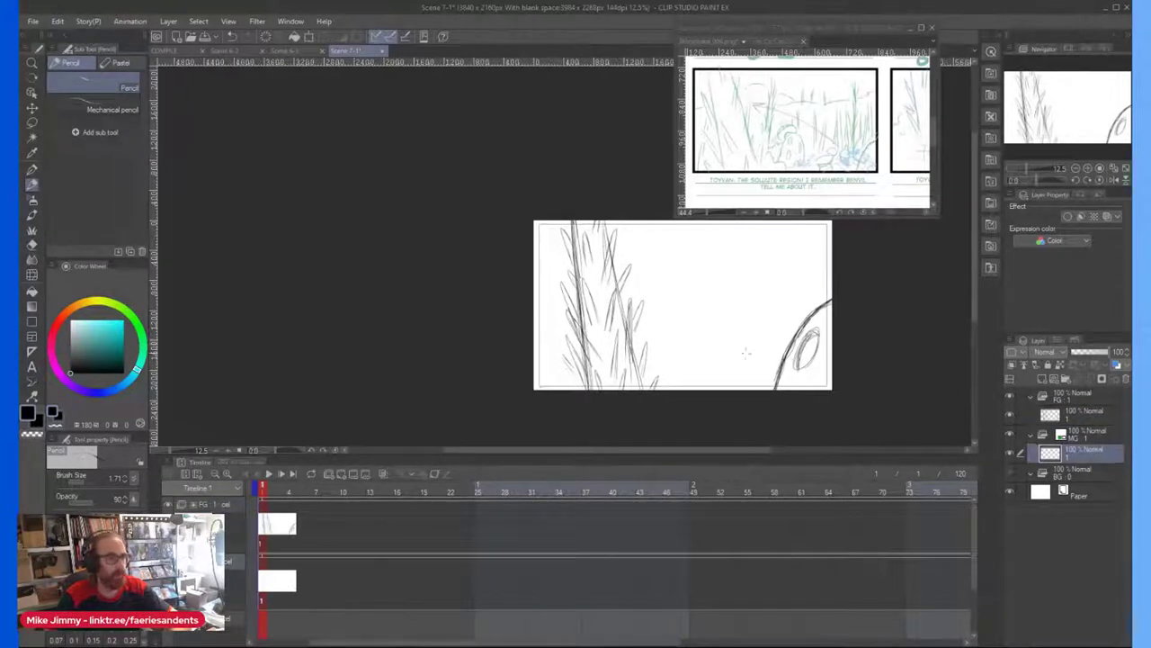
scroll(745, 341, up, 3)
scroll(709, 350, down, 2)
scroll(756, 355, up, 1)
scroll(755, 357, up, 1)
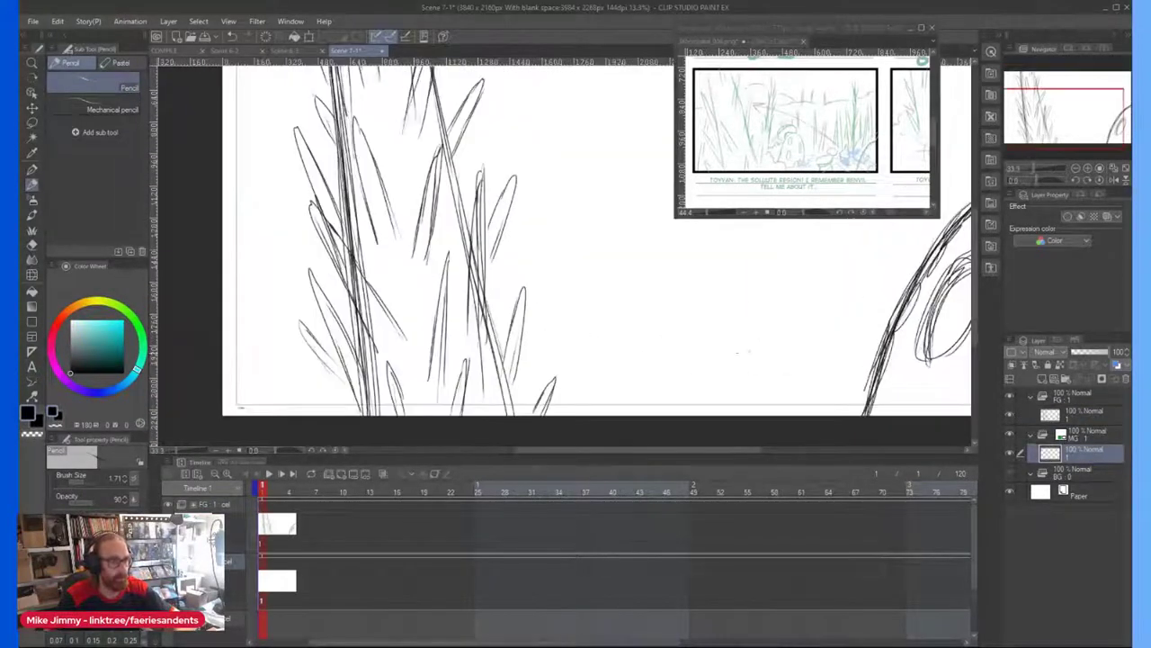
mouse_move(721, 369)
mouse_down()
mouse_move(815, 337)
mouse_move(812, 328)
mouse_move(736, 330)
mouse_move(718, 360)
mouse_move(738, 330)
mouse_move(802, 324)
mouse_move(776, 355)
mouse_move(802, 325)
mouse_move(771, 356)
mouse_move(714, 366)
mouse_move(776, 329)
mouse_up()
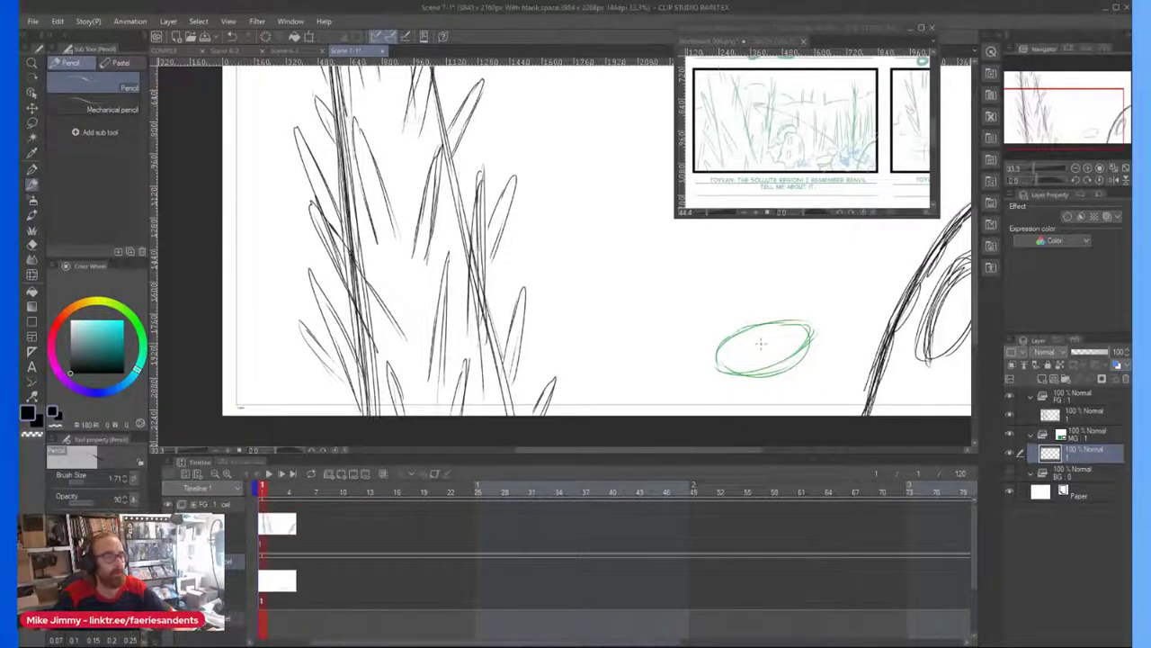
scroll(760, 346, up, 1)
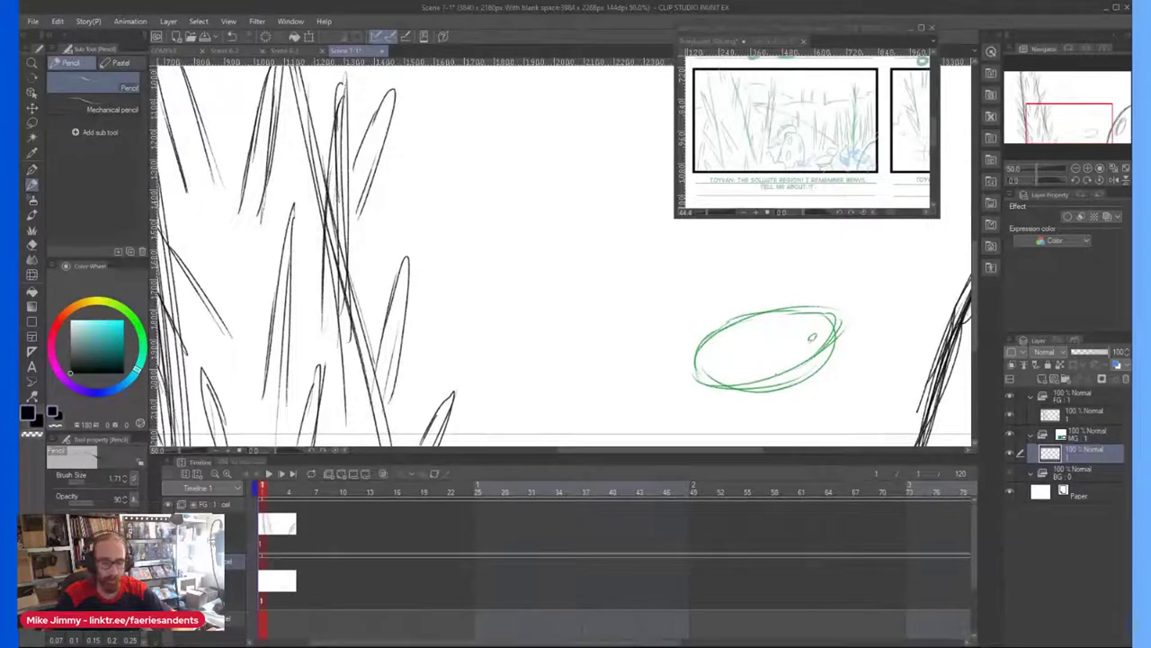
Step: Thicken the oval cap's lower rim and draw both sides of its stem down to the canvas's bottom edge
scroll(765, 346, up, 1)
mouse_move(748, 383)
mouse_down()
mouse_move(829, 376)
mouse_move(883, 317)
mouse_move(831, 371)
mouse_up()
mouse_move(881, 322)
mouse_down()
mouse_move(807, 379)
mouse_move(734, 387)
mouse_move(821, 366)
mouse_move(878, 319)
mouse_move(889, 282)
mouse_move(861, 347)
mouse_move(895, 440)
mouse_up()
drag(879, 398, 895, 439)
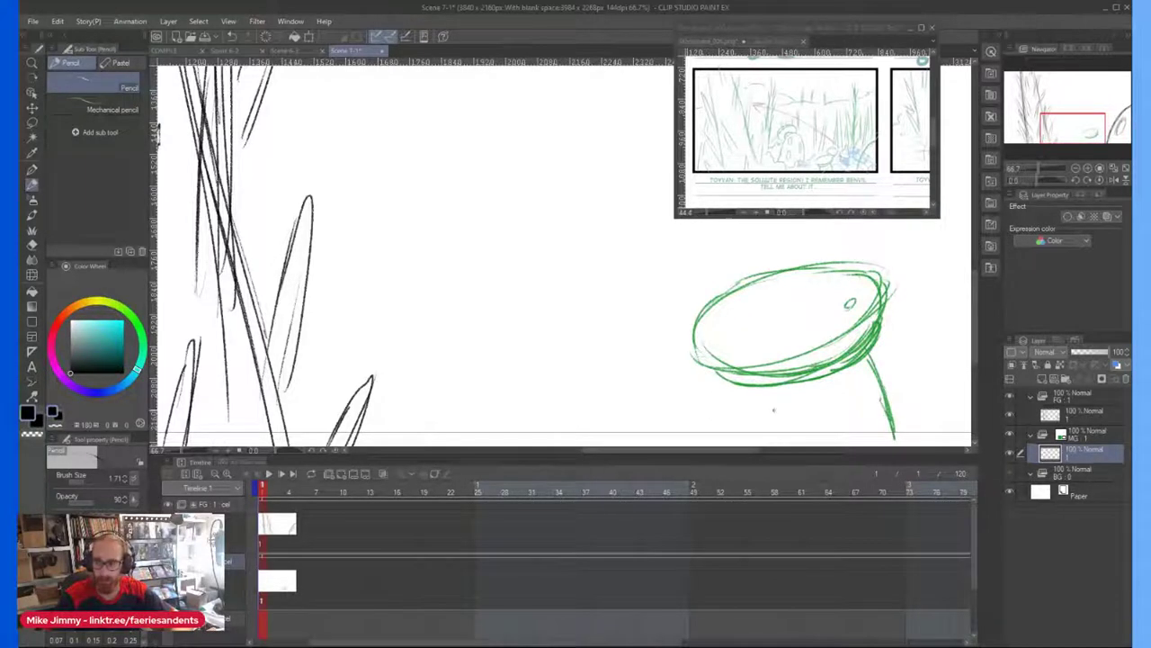
drag(741, 443, 742, 394)
scroll(739, 297, down, 3)
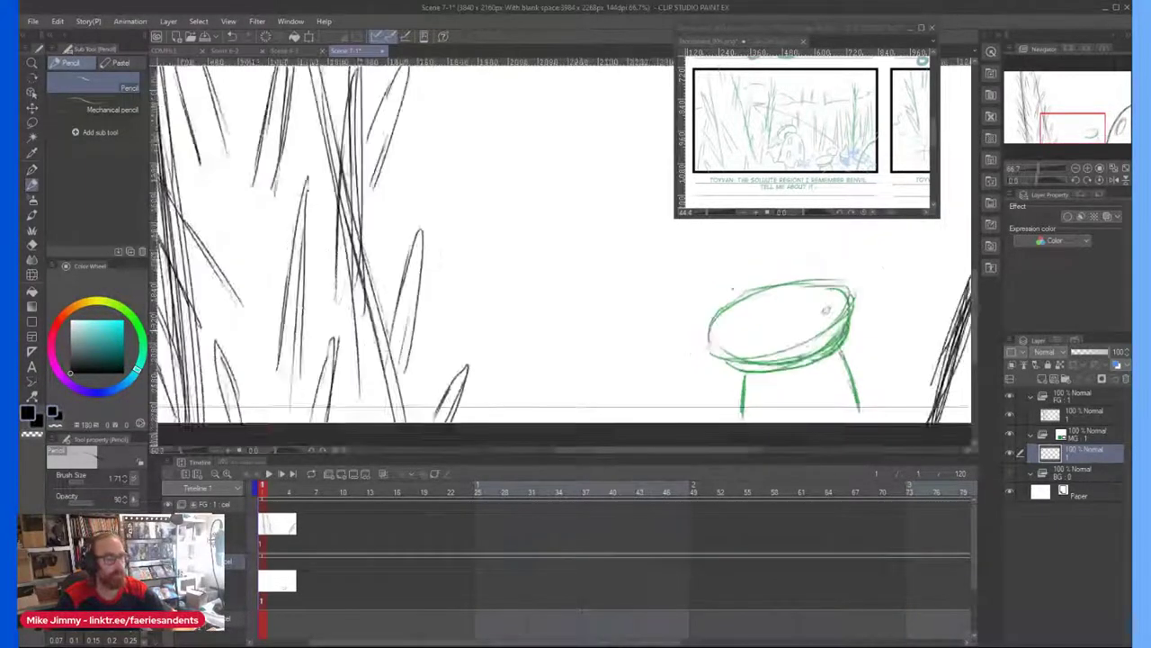
Step: Sketch a smaller, slightly pointed mushroom cap rising behind the oval cap's upper edge
scroll(760, 275, up, 5)
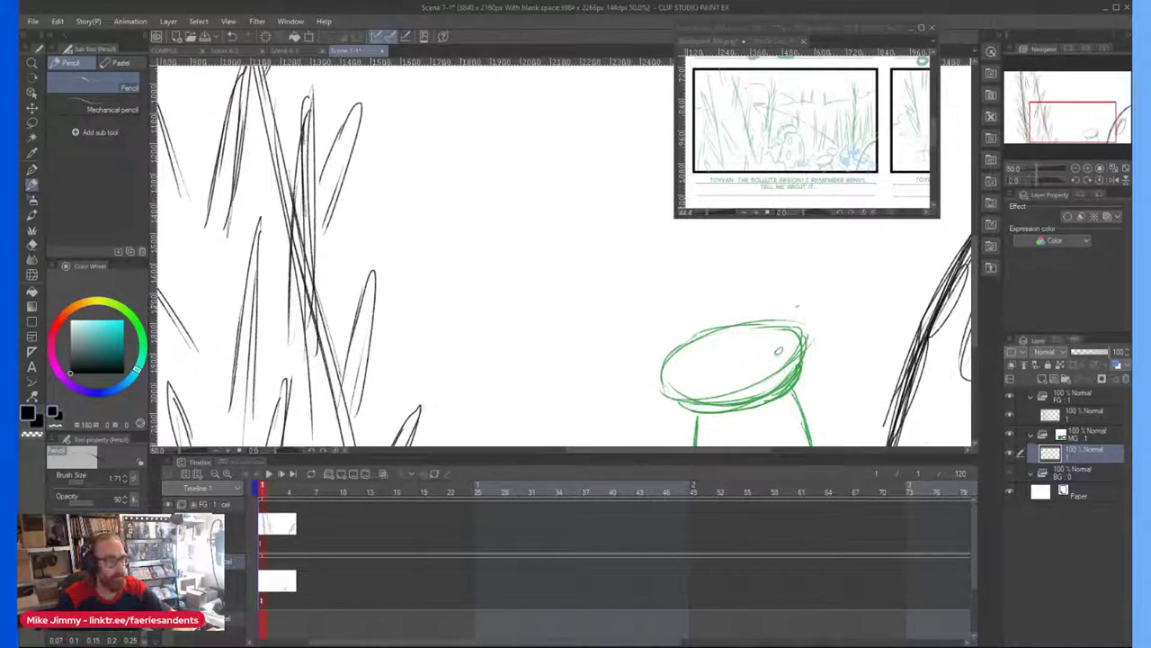
mouse_move(772, 279)
mouse_down()
mouse_move(735, 307)
mouse_move(778, 277)
mouse_up()
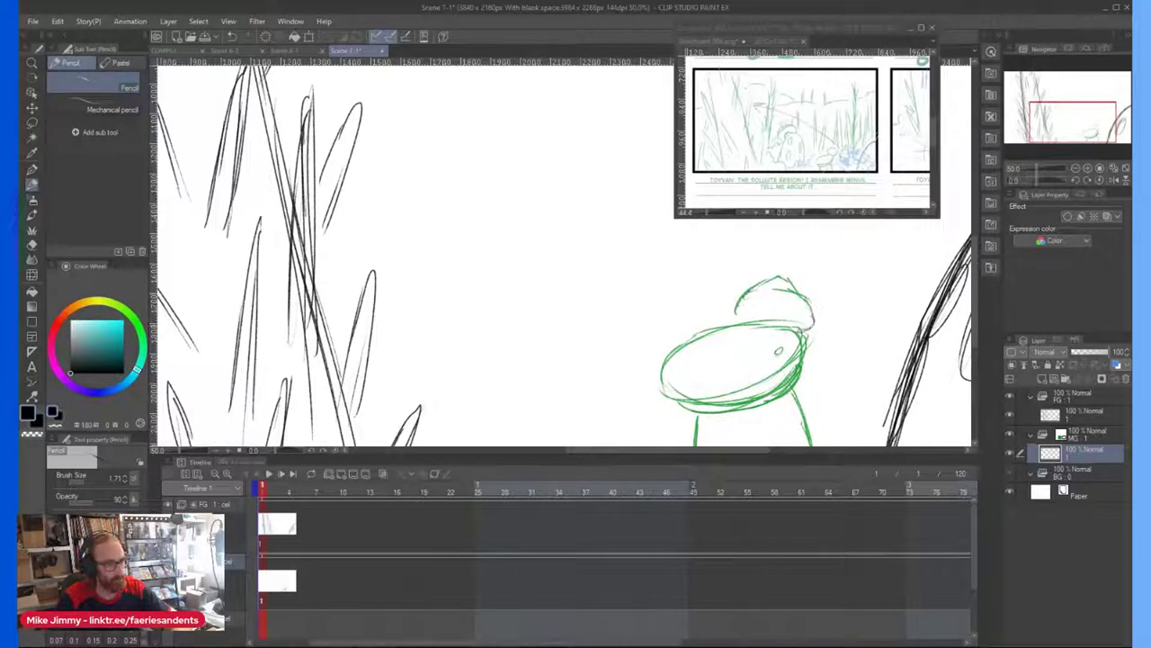
scroll(825, 282, down, 1)
drag(864, 314, 851, 311)
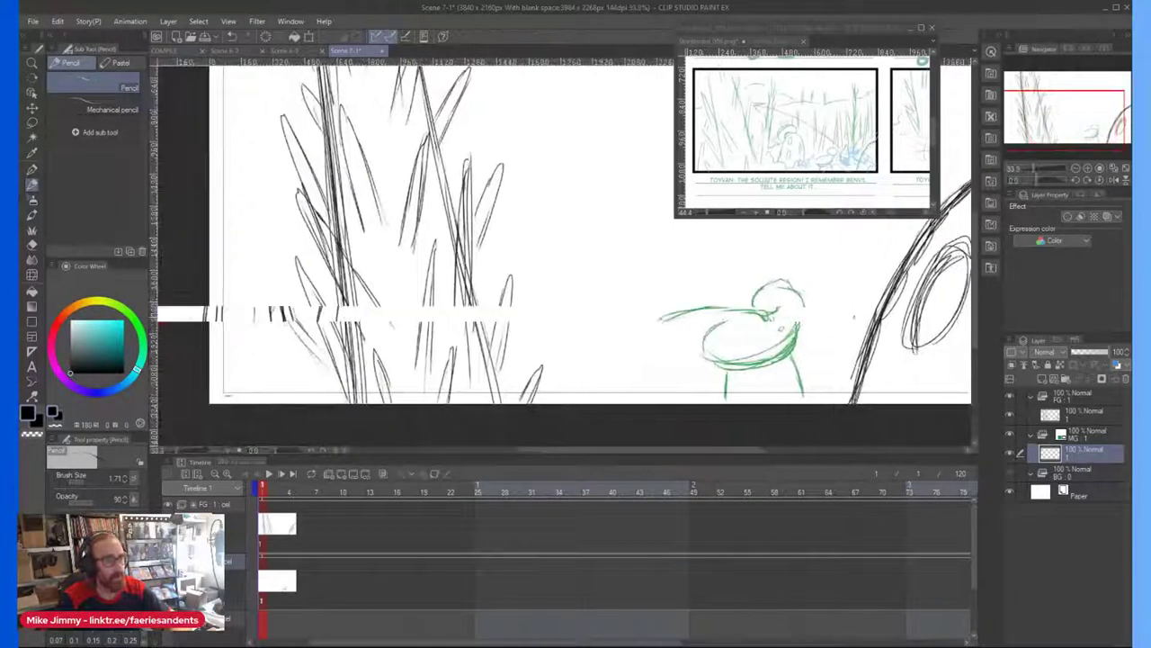
scroll(851, 311, up, 1)
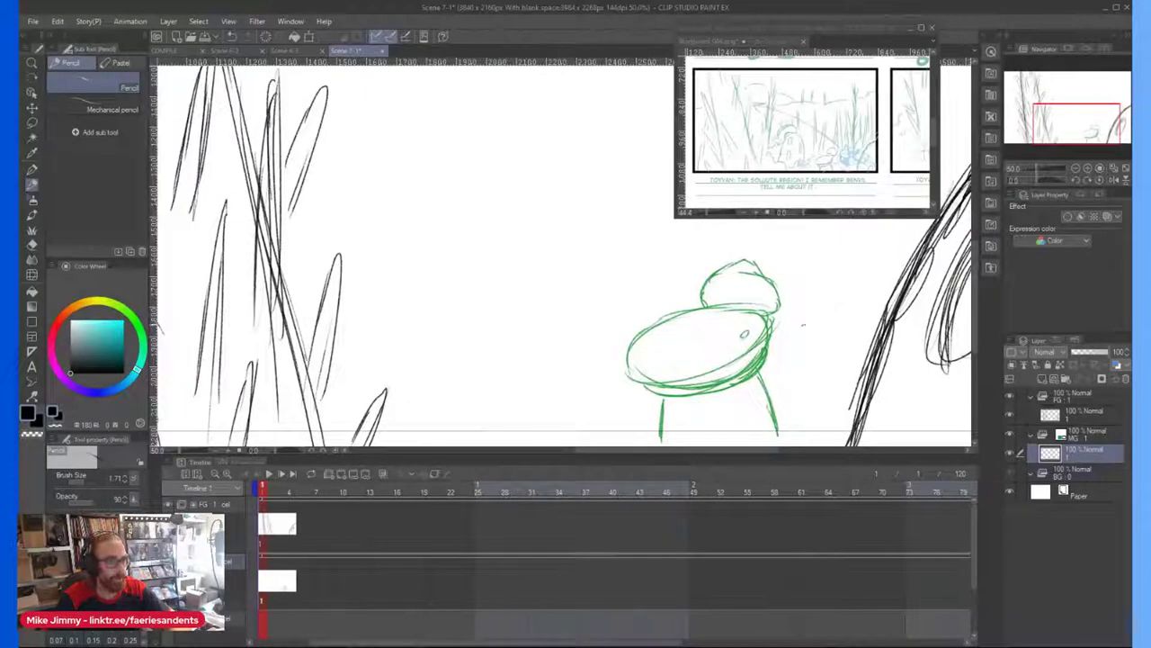
Step: Sketch a pointed mushroom cap with a stem between the oval-capped mushroom and the foreground curve
mouse_move(846, 340)
mouse_down()
mouse_move(839, 268)
mouse_move(845, 281)
mouse_move(795, 315)
mouse_up()
mouse_move(780, 355)
mouse_down()
mouse_move(830, 380)
mouse_move(861, 370)
mouse_up()
drag(849, 298, 869, 351)
mouse_move(788, 445)
mouse_down()
mouse_move(785, 379)
mouse_move(788, 428)
mouse_up()
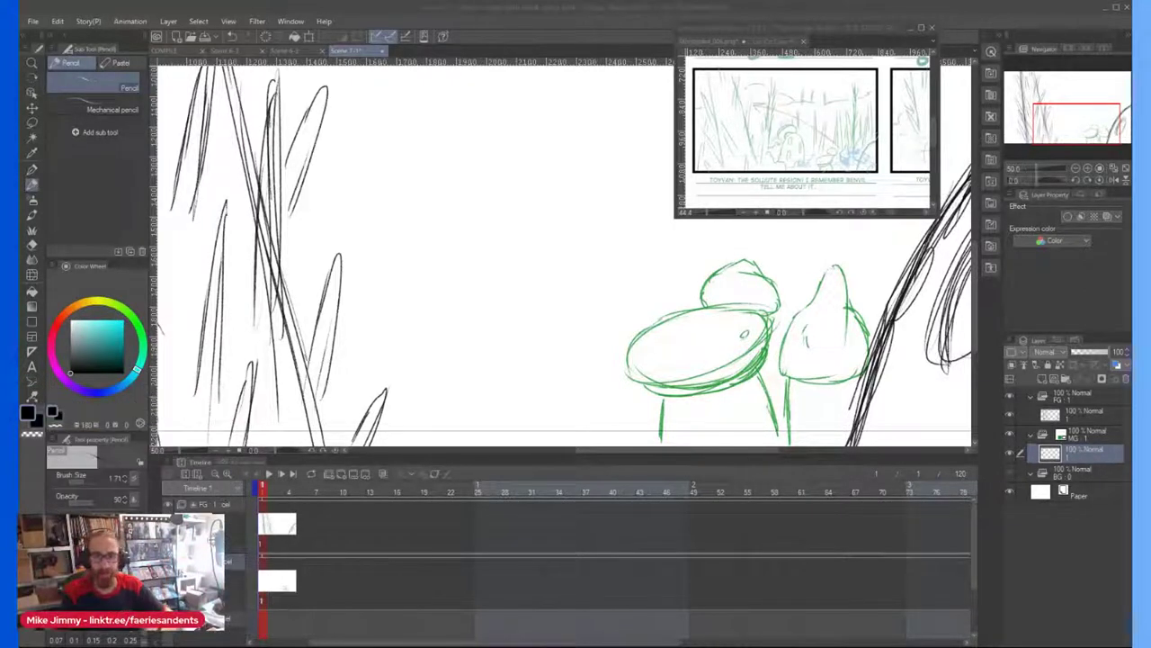
scroll(714, 302, down, 3)
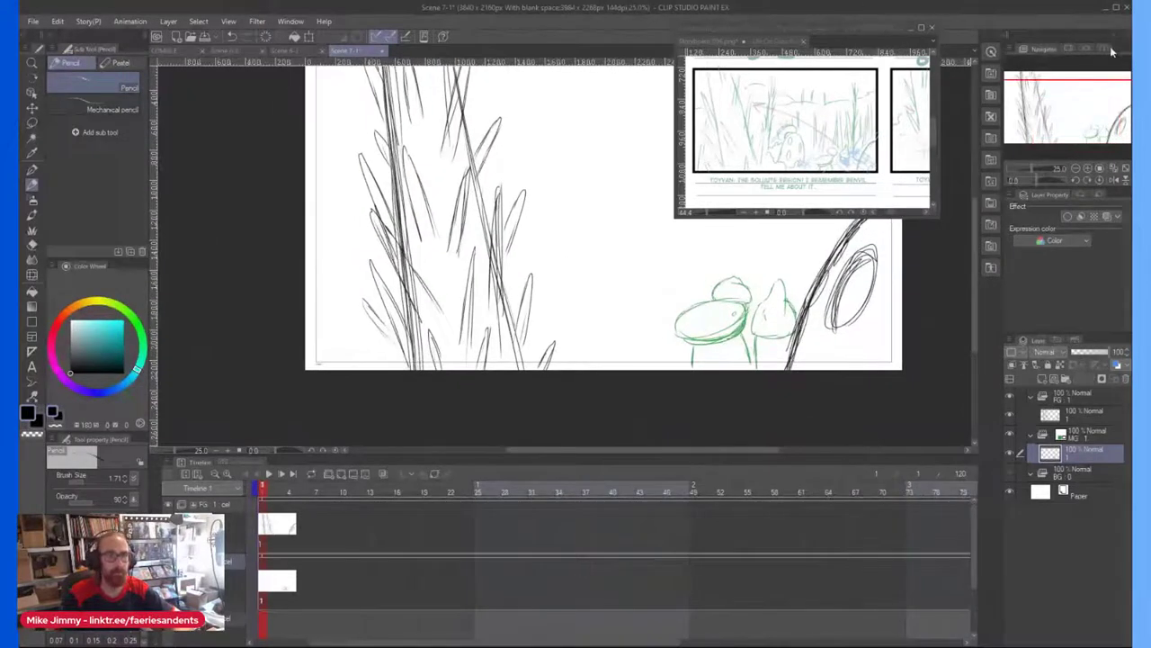
Step: Sketch a jagged bush outline on the MG cel, spreading around the base of the foreground reeds
click(755, 180)
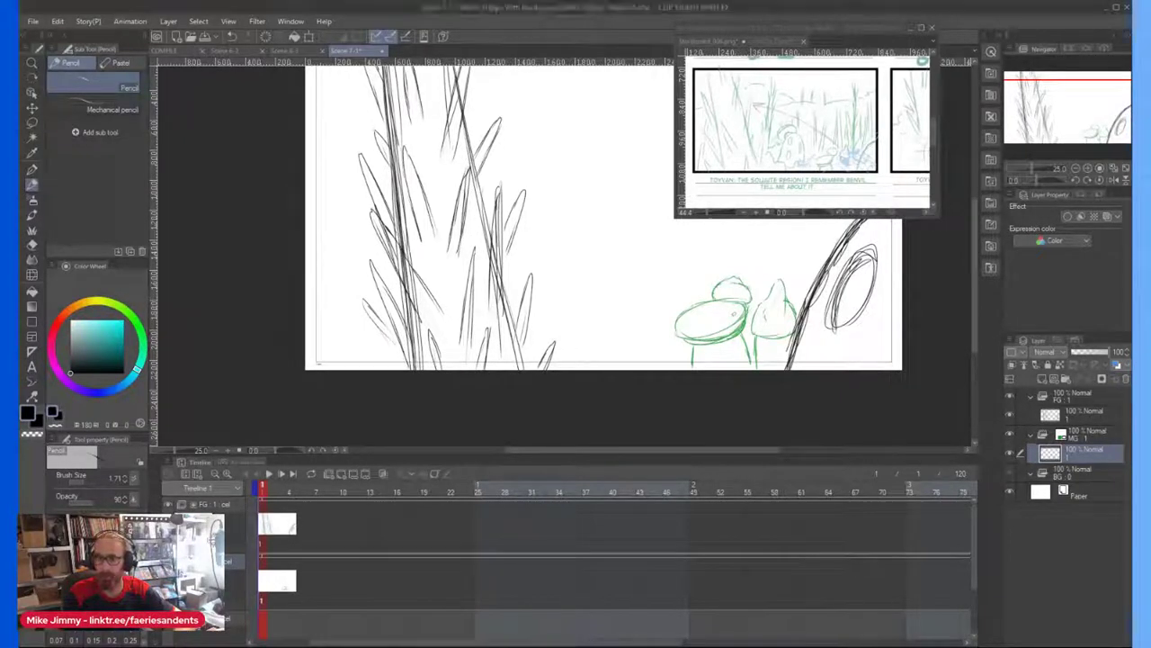
scroll(720, 268, down, 3)
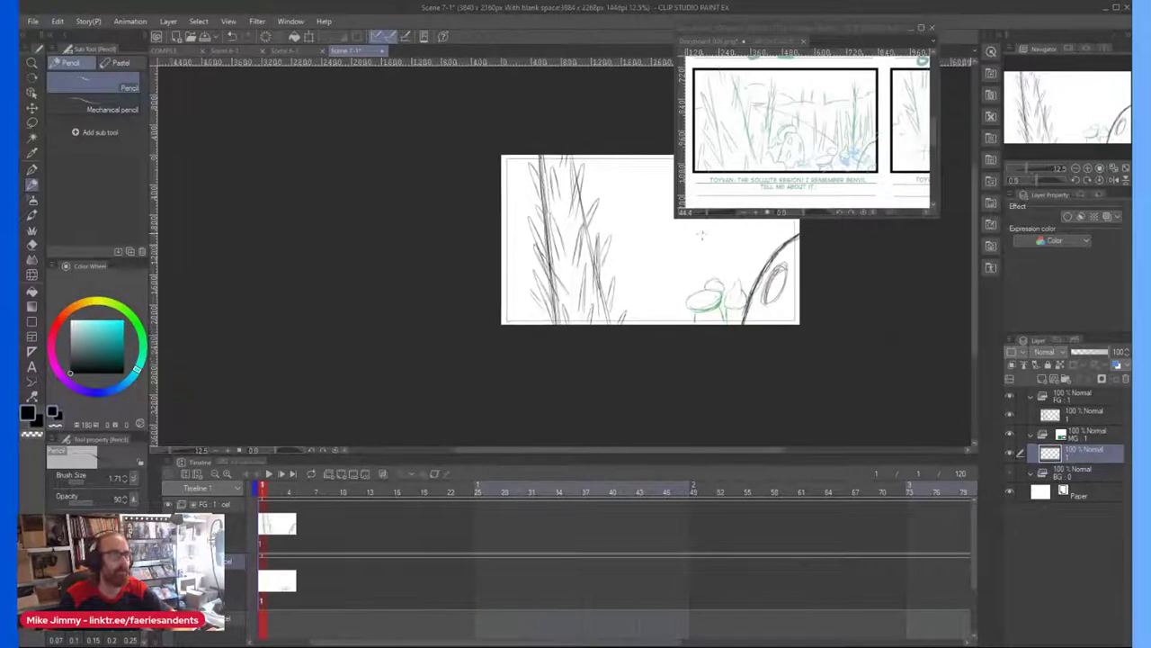
scroll(599, 261, up, 3)
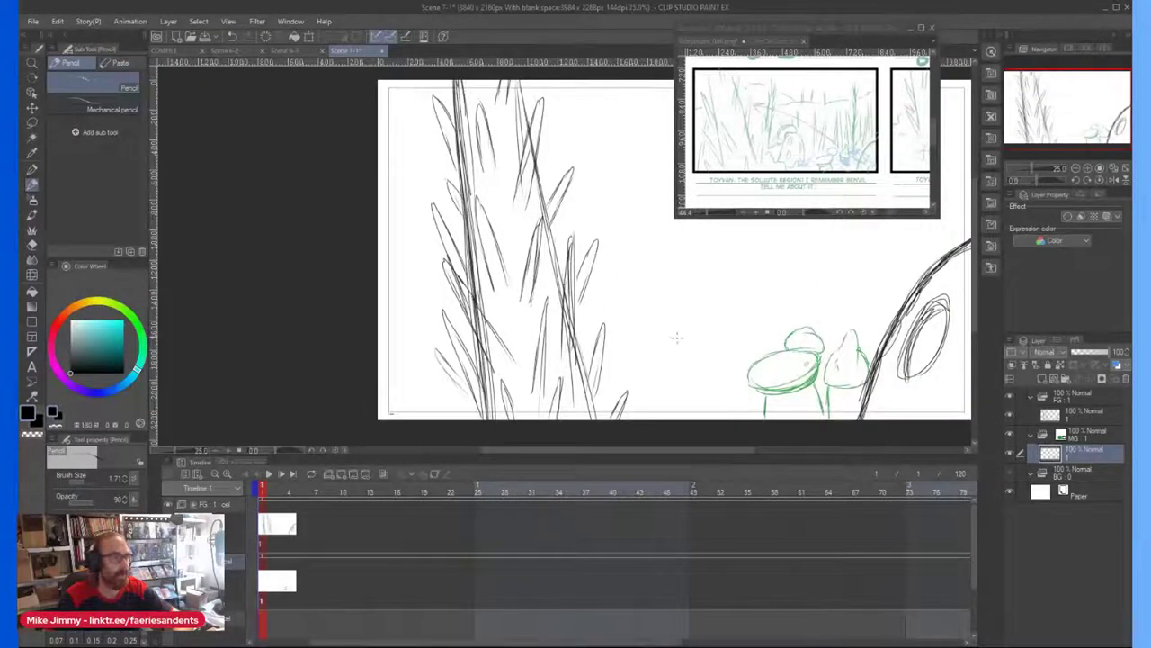
scroll(674, 337, up, 1)
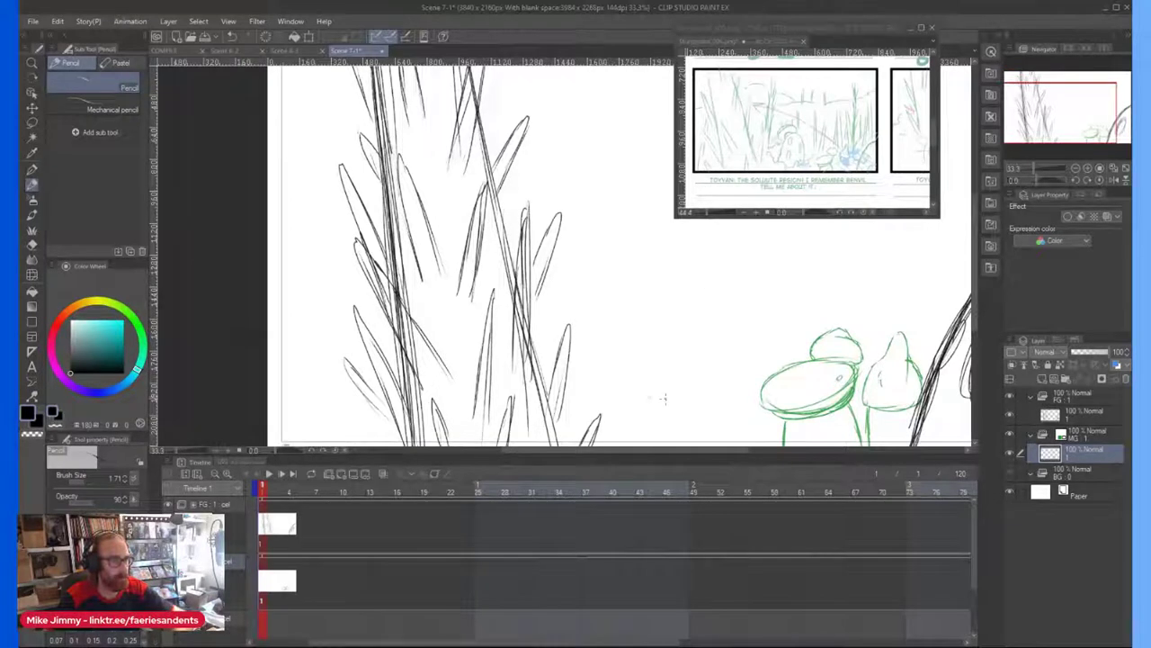
scroll(666, 305, down, 1)
scroll(600, 360, up, 1)
mouse_move(534, 371)
mouse_down()
mouse_move(565, 350)
mouse_move(680, 441)
mouse_up()
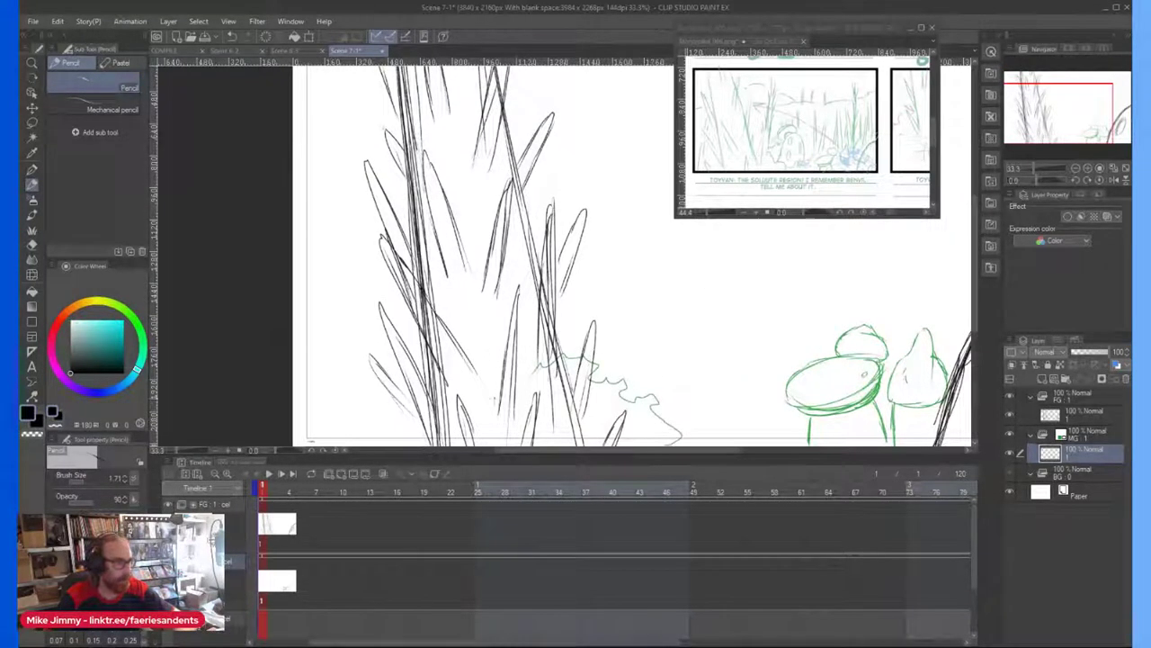
mouse_move(529, 378)
mouse_down()
mouse_move(464, 396)
mouse_move(447, 454)
mouse_up()
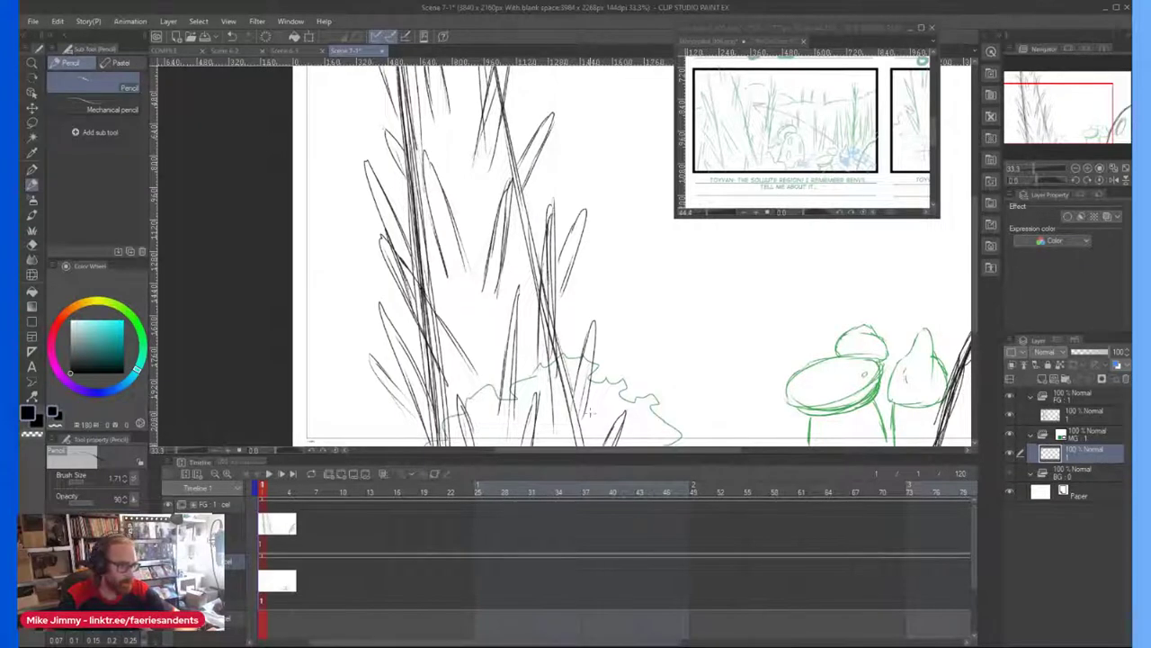
Step: Sketch a tall rounded dome shape rising behind the bush, beside the reeds
mouse_move(679, 396)
mouse_down()
mouse_move(649, 306)
mouse_move(681, 426)
mouse_move(659, 316)
mouse_move(680, 376)
mouse_up()
mouse_move(662, 317)
mouse_down()
mouse_move(622, 297)
mouse_move(580, 336)
mouse_move(578, 363)
mouse_up()
drag(604, 306, 587, 333)
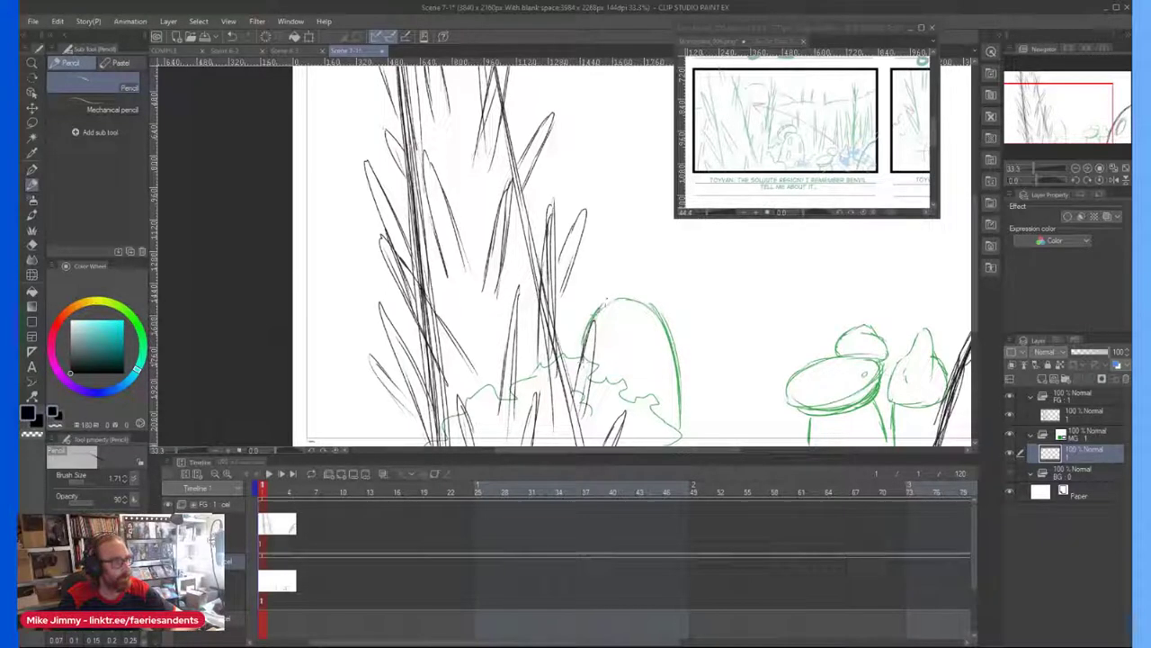
Step: Strengthen the outline of the green dome-shaped mushroom and sketch two oval spots on its upper half
drag(636, 301, 660, 324)
mouse_move(657, 313)
mouse_down()
mouse_move(626, 293)
mouse_move(562, 342)
mouse_up()
scroll(661, 354, up, 2)
mouse_move(567, 290)
mouse_down()
mouse_move(546, 340)
mouse_move(566, 340)
mouse_move(587, 307)
mouse_move(628, 320)
mouse_up()
scroll(635, 315, down, 2)
scroll(642, 421, up, 3)
scroll(564, 345, down, 1)
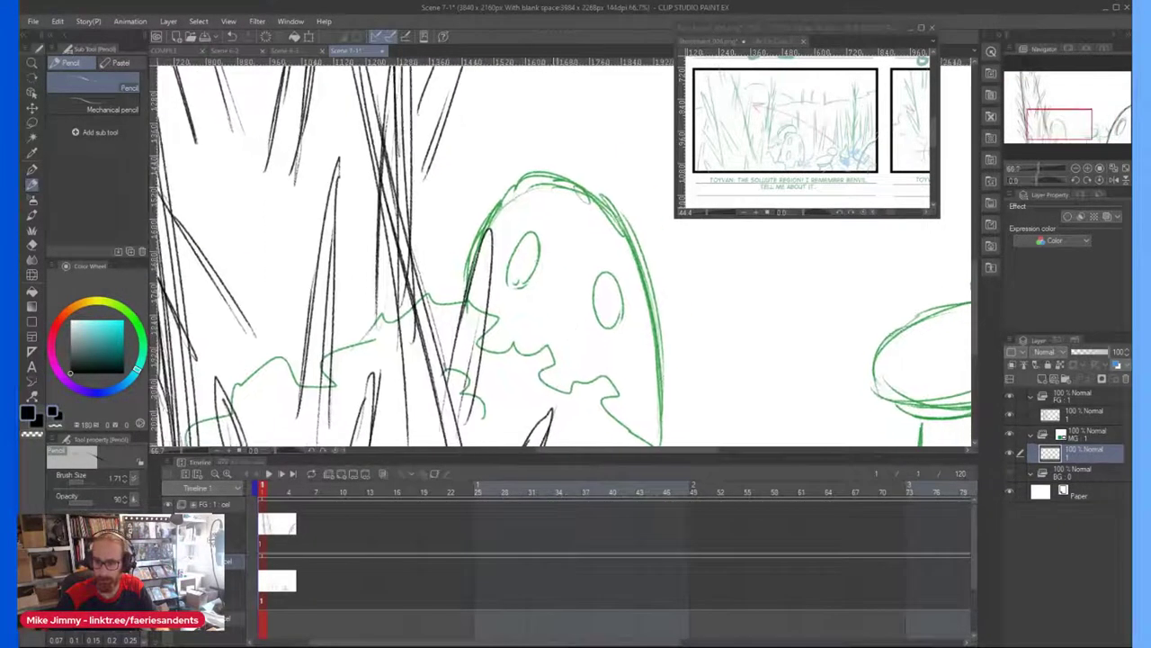
Step: Sketch an arched spot on the dome mushroom, partly cut off by the jagged edge of the bush in front
scroll(564, 345, up, 1)
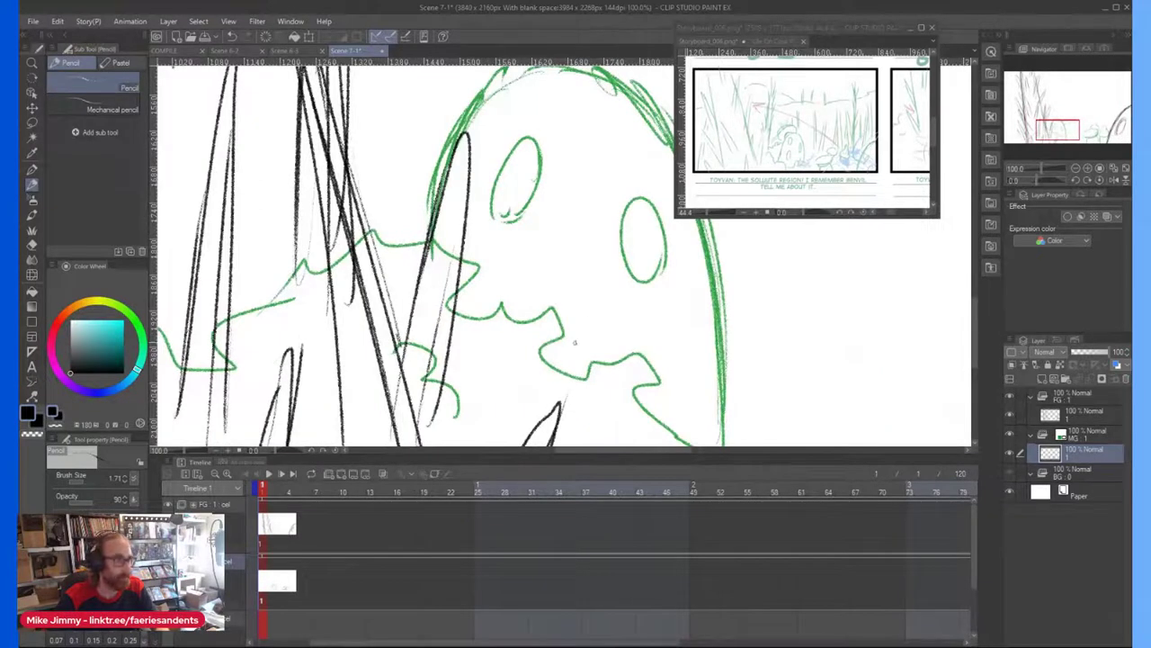
mouse_move(573, 338)
mouse_down()
mouse_move(551, 259)
mouse_move(520, 282)
mouse_move(530, 271)
mouse_move(586, 342)
mouse_up()
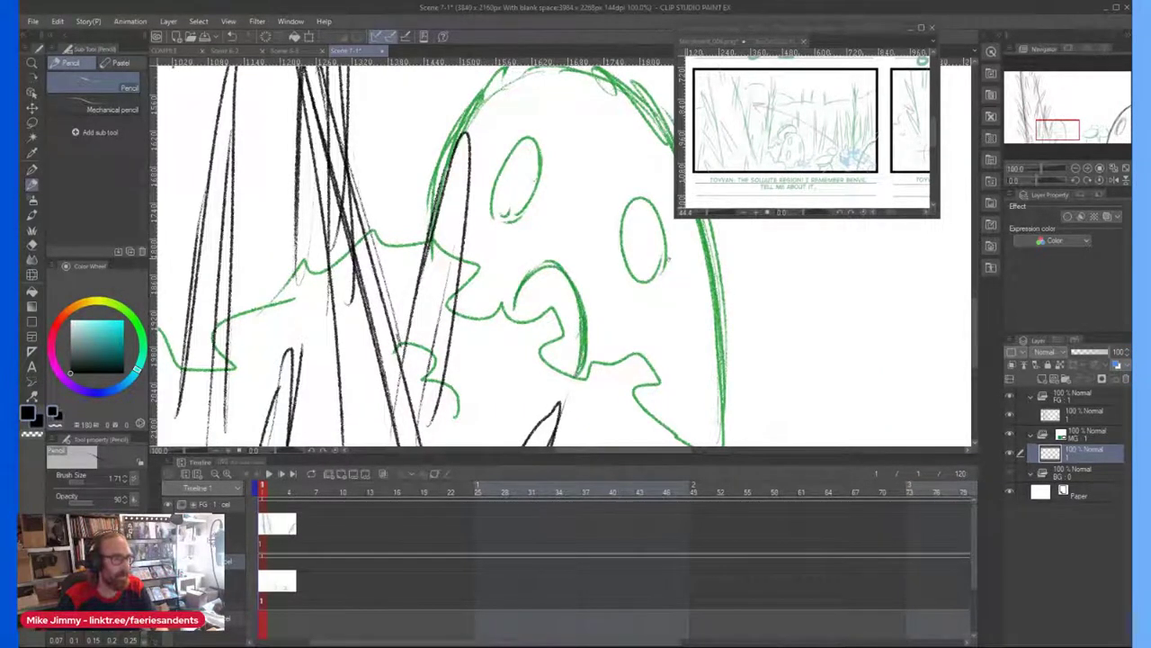
scroll(629, 296, down, 2)
scroll(646, 215, up, 3)
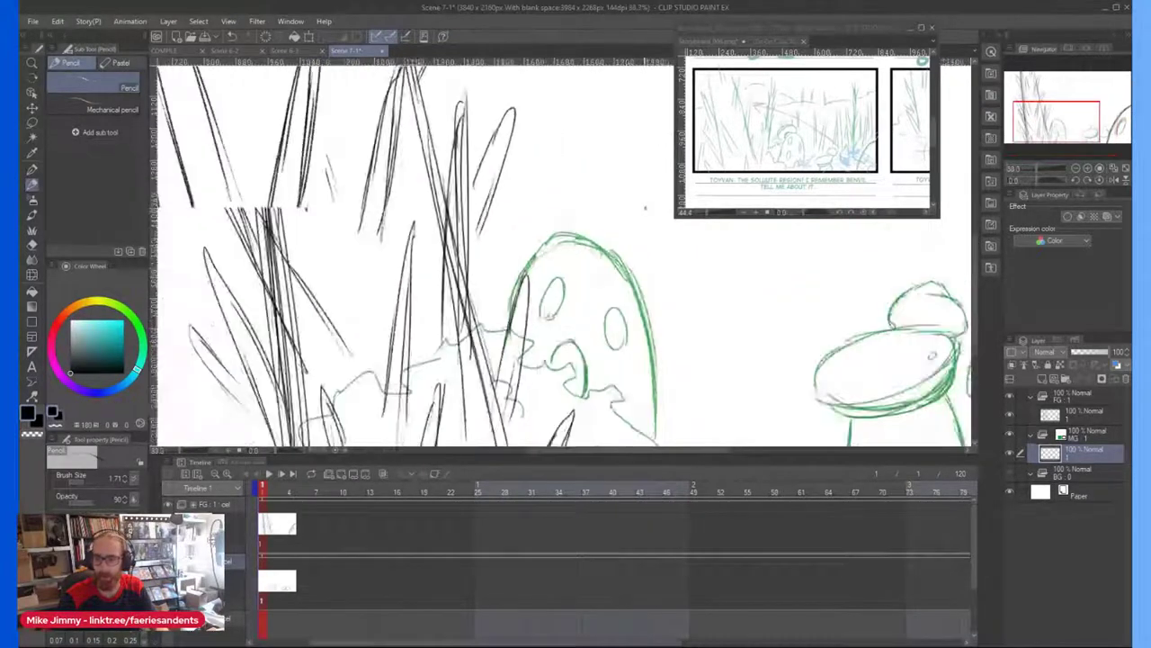
scroll(649, 223, down, 2)
drag(650, 222, 657, 251)
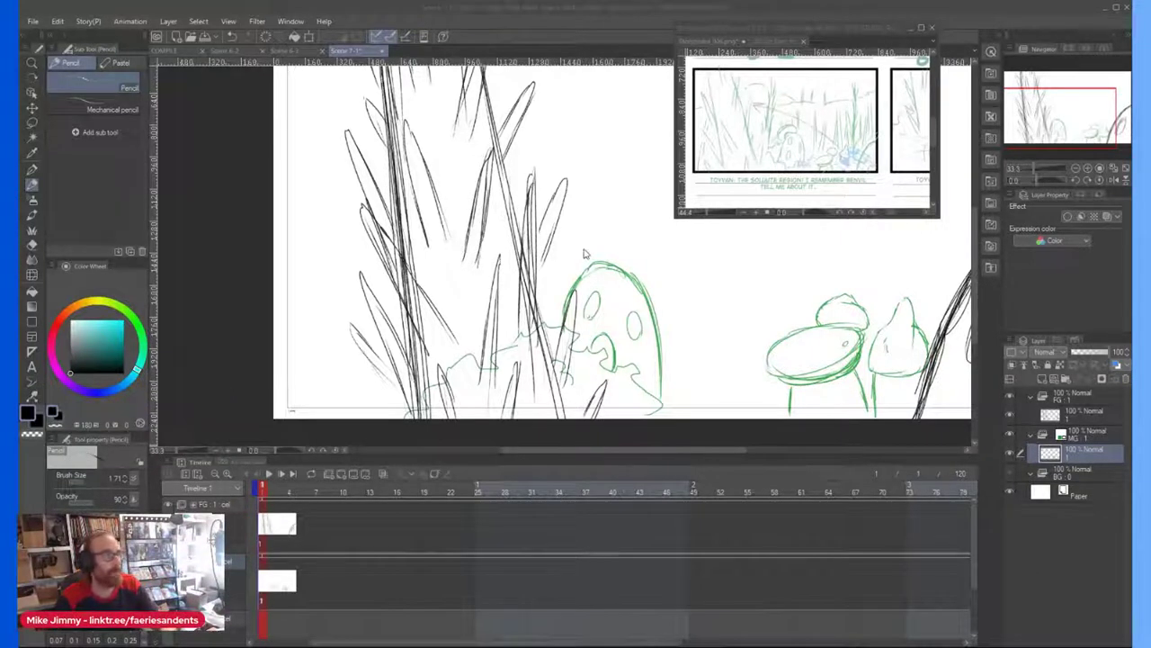
Step: Show the Life On Cora #5_008.png comic page in the floating reference window and return to the Scene 7-1 canvas
click(593, 274)
scroll(521, 307, down, 1)
scroll(340, 268, up, 1)
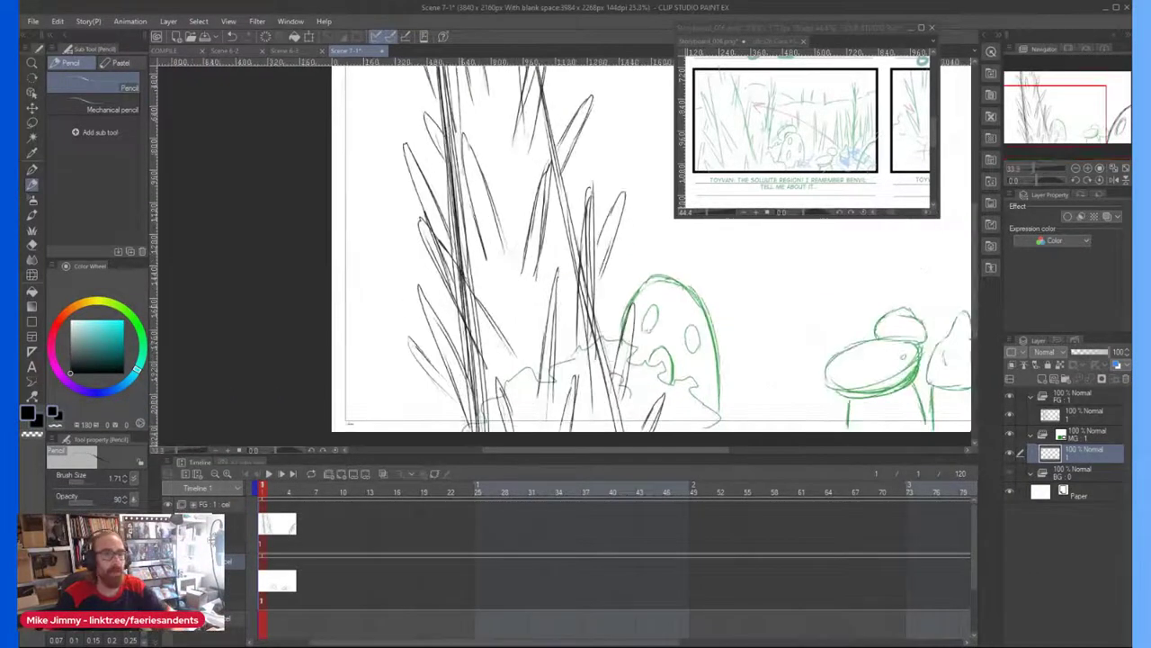
click(774, 41)
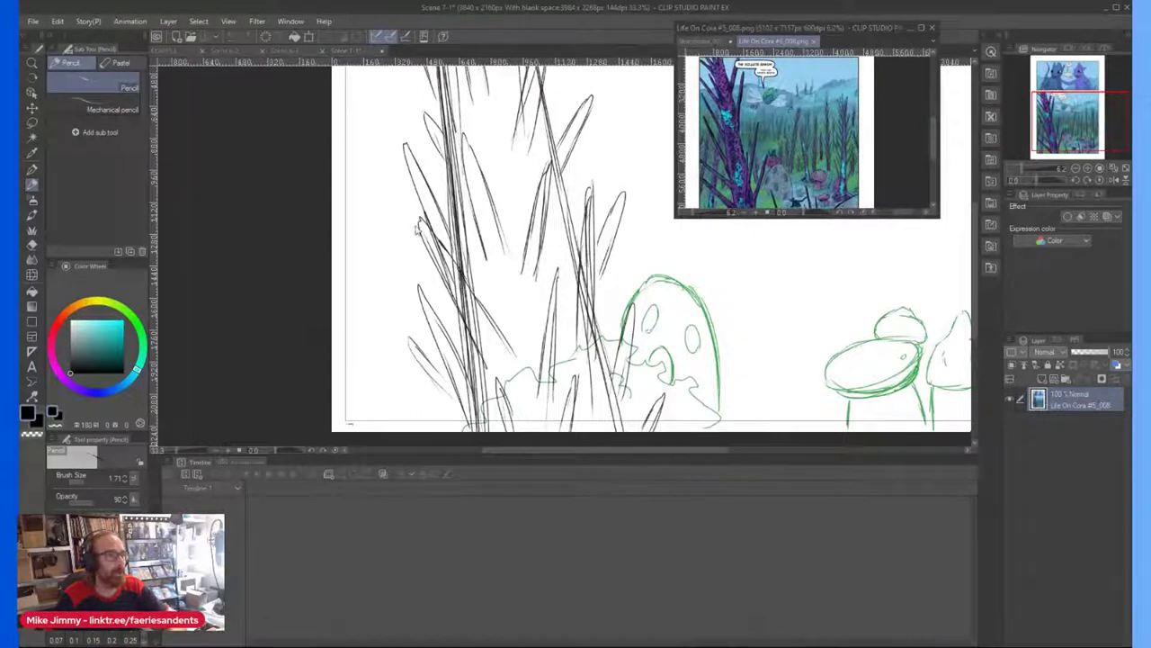
click(349, 351)
Step: Sketch a cluster of slanted green blades behind the leftmost black spiky stalk, rising from the canvas's bottom edge
drag(430, 410, 482, 193)
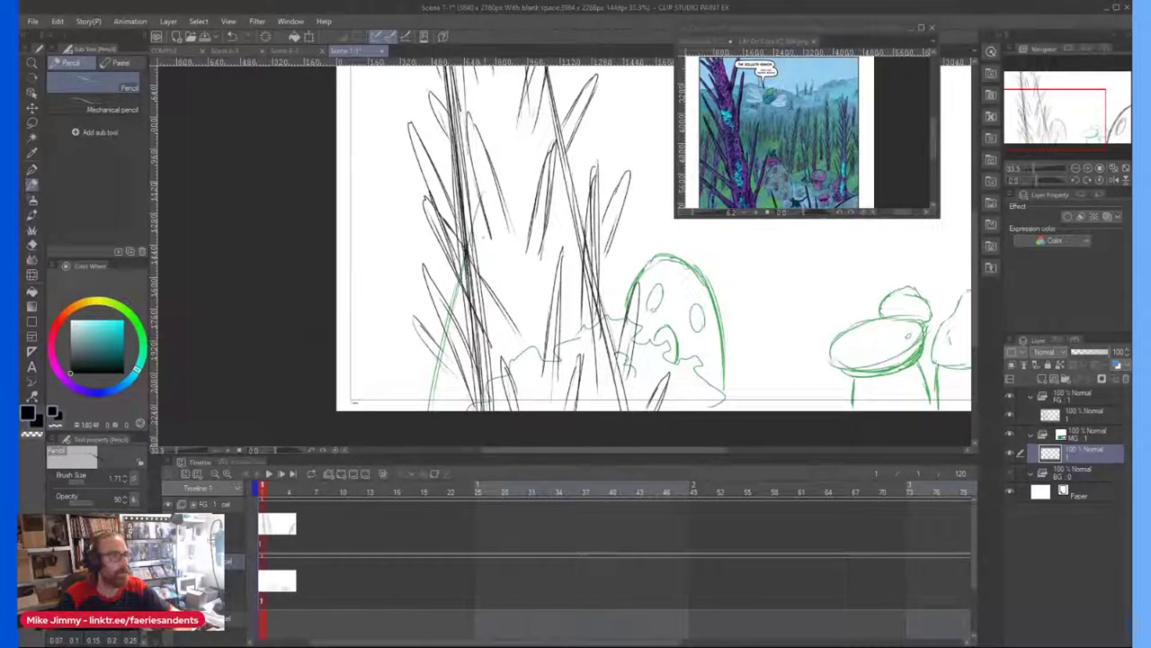
drag(470, 241, 505, 101)
drag(496, 187, 505, 101)
drag(452, 338, 495, 178)
mouse_move(448, 388)
mouse_down()
mouse_move(478, 238)
mouse_move(465, 295)
mouse_up()
drag(443, 412, 473, 257)
drag(455, 358, 480, 222)
drag(436, 331, 451, 259)
drag(446, 284, 461, 227)
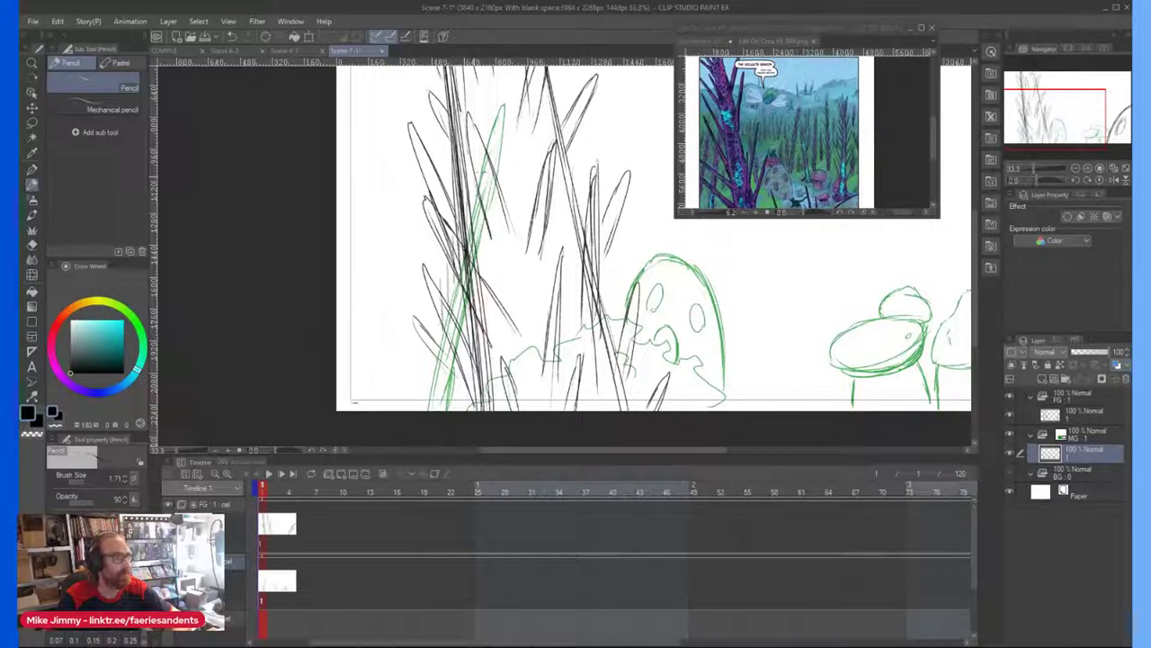
Step: Sketch a tall, narrow upright green blade with a rounded tip along the left edge of the canvas
scroll(373, 236, down, 1)
scroll(349, 257, up, 1)
drag(400, 403, 396, 222)
drag(399, 378, 395, 160)
scroll(407, 164, down, 5)
scroll(407, 134, up, 4)
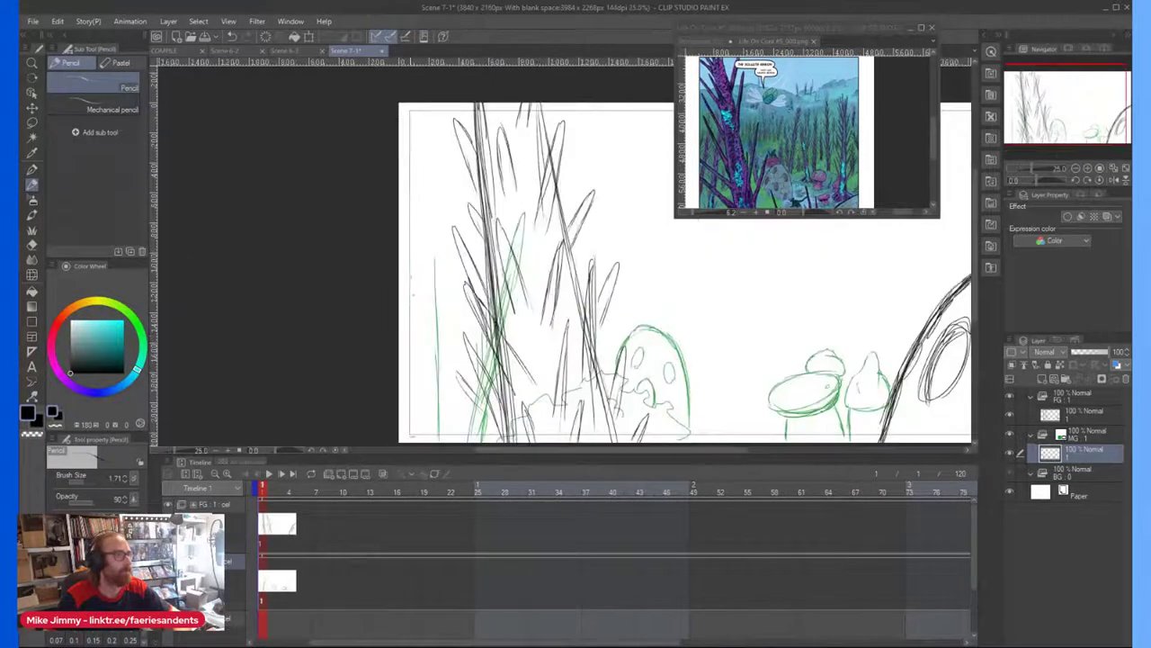
mouse_move(437, 281)
mouse_down()
mouse_move(423, 142)
mouse_move(410, 189)
mouse_move(416, 278)
mouse_up()
drag(412, 185, 418, 381)
drag(416, 272, 420, 438)
drag(421, 153, 422, 221)
mouse_move(417, 132)
mouse_down()
mouse_move(423, 218)
mouse_move(411, 212)
mouse_up()
mouse_move(411, 140)
mouse_down()
mouse_move(424, 139)
mouse_move(434, 212)
mouse_up()
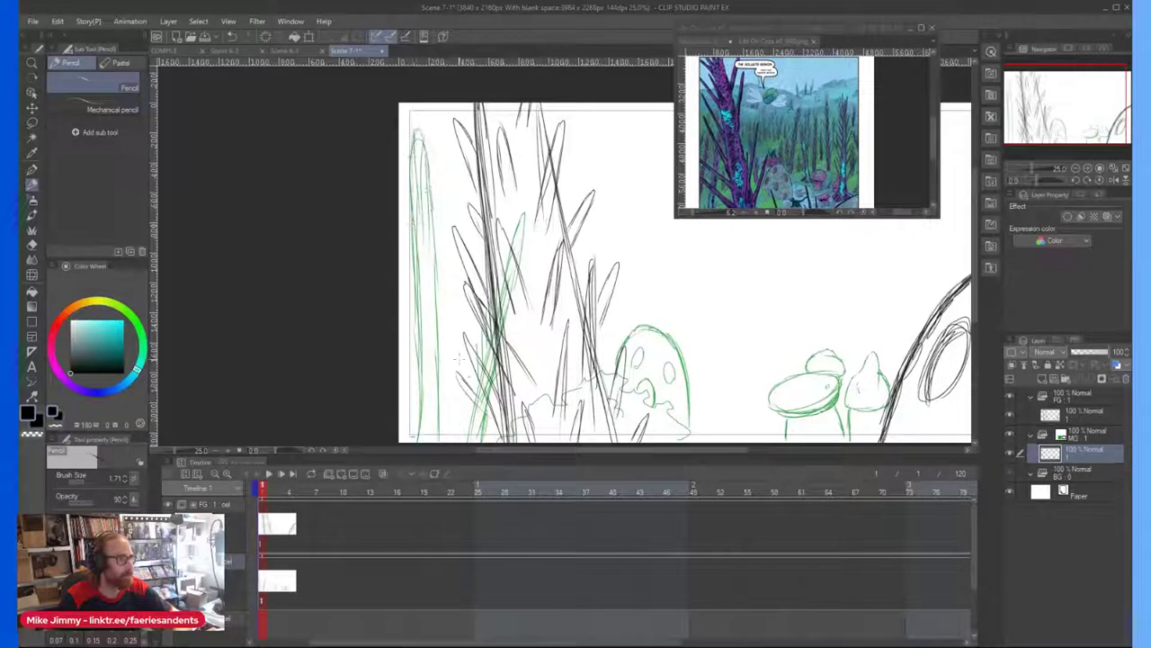
Step: Sketch a slanted green blade between the tall left-edge blade and the black spiky stalk
drag(444, 311, 468, 203)
drag(454, 250, 477, 173)
drag(456, 291, 477, 175)
drag(472, 220, 442, 352)
Step: Sketch a small curved mushroom cap with a short stem on top of the green dome mushroom
drag(718, 322, 628, 267)
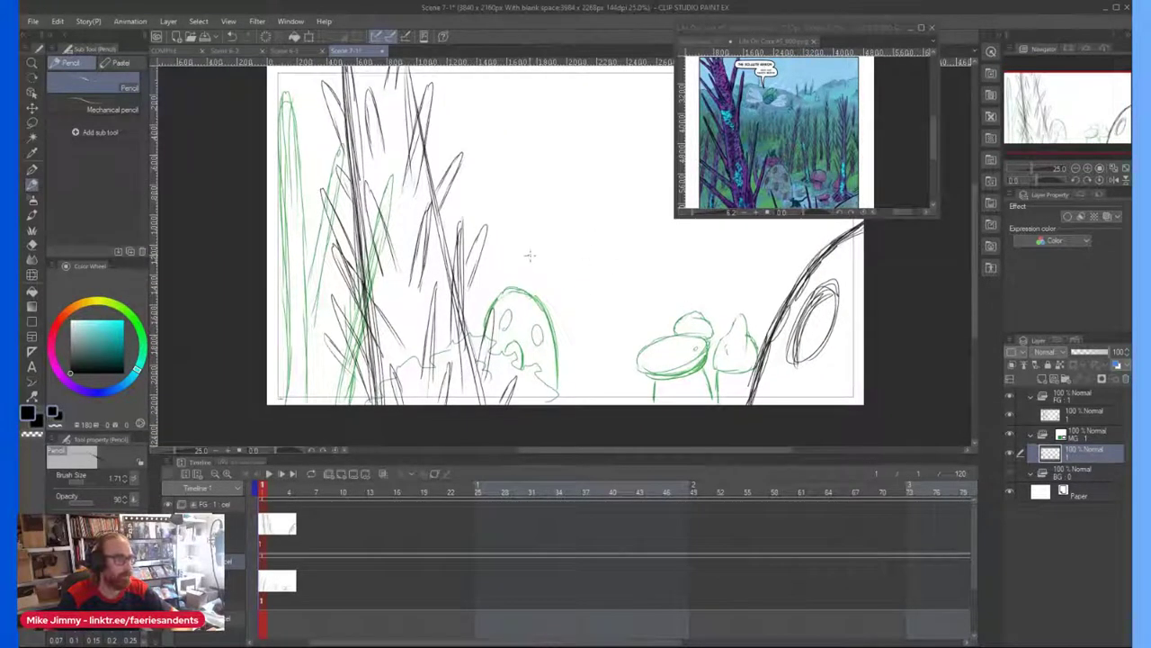
scroll(530, 257, up, 2)
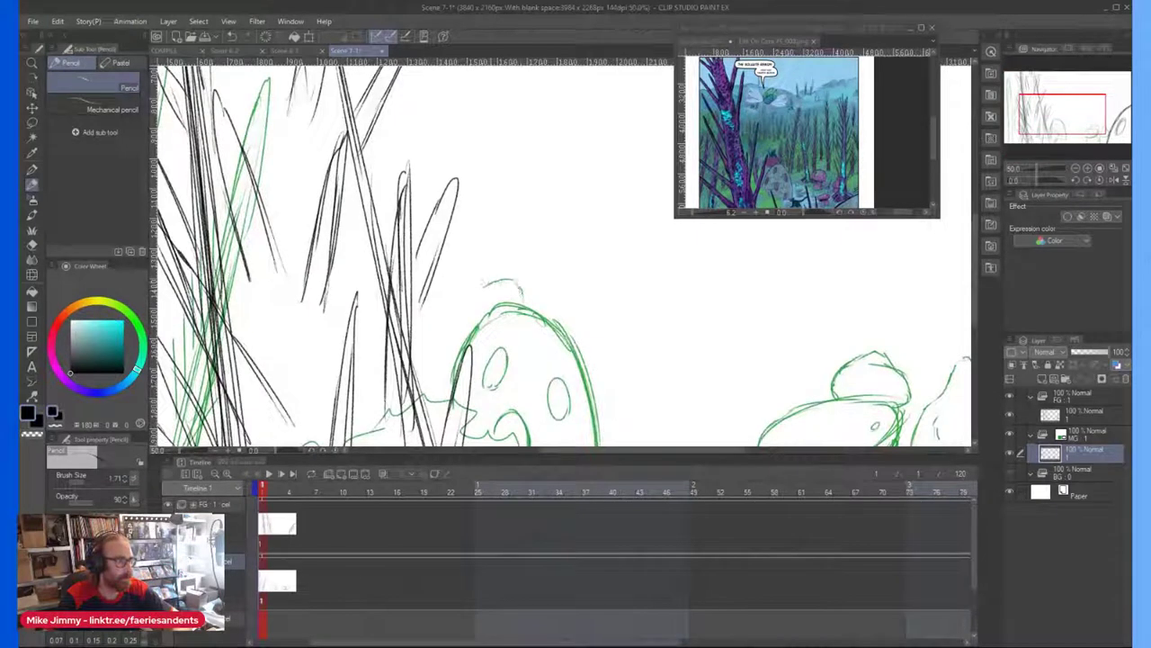
drag(525, 290, 538, 277)
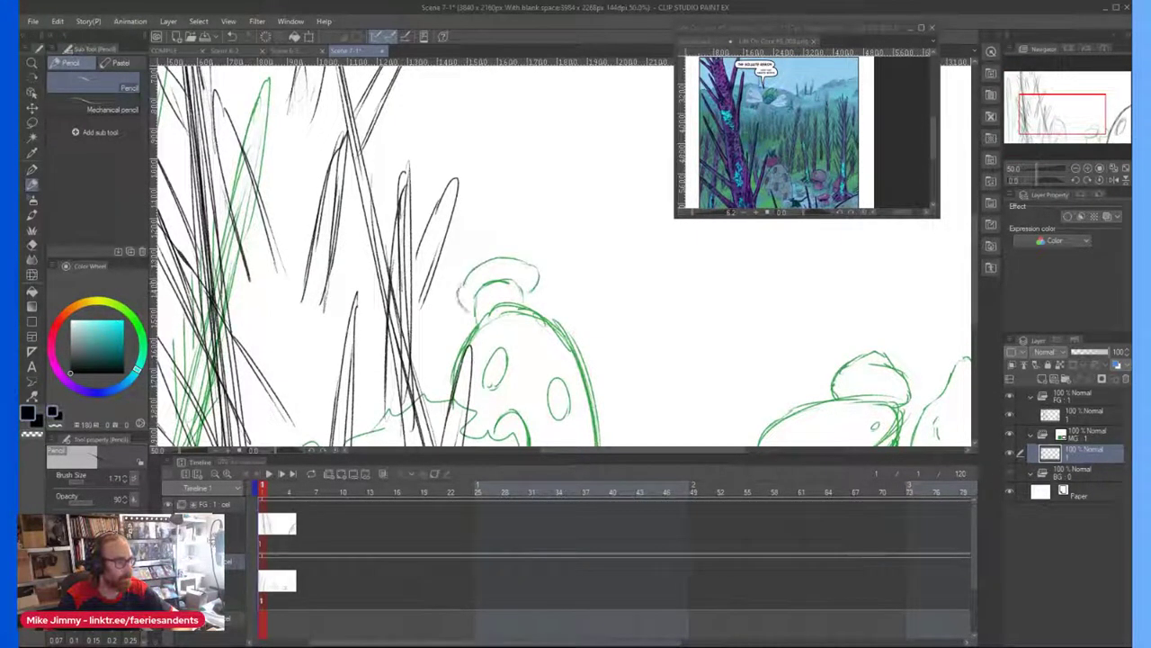
drag(464, 309, 481, 262)
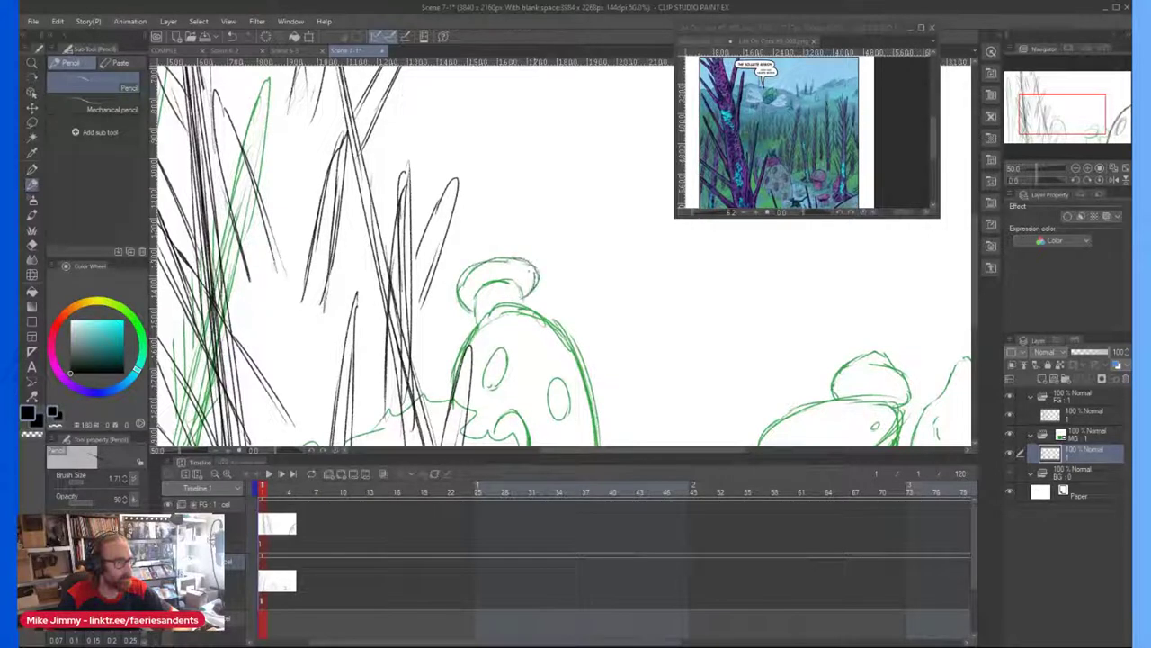
scroll(546, 243, down, 2)
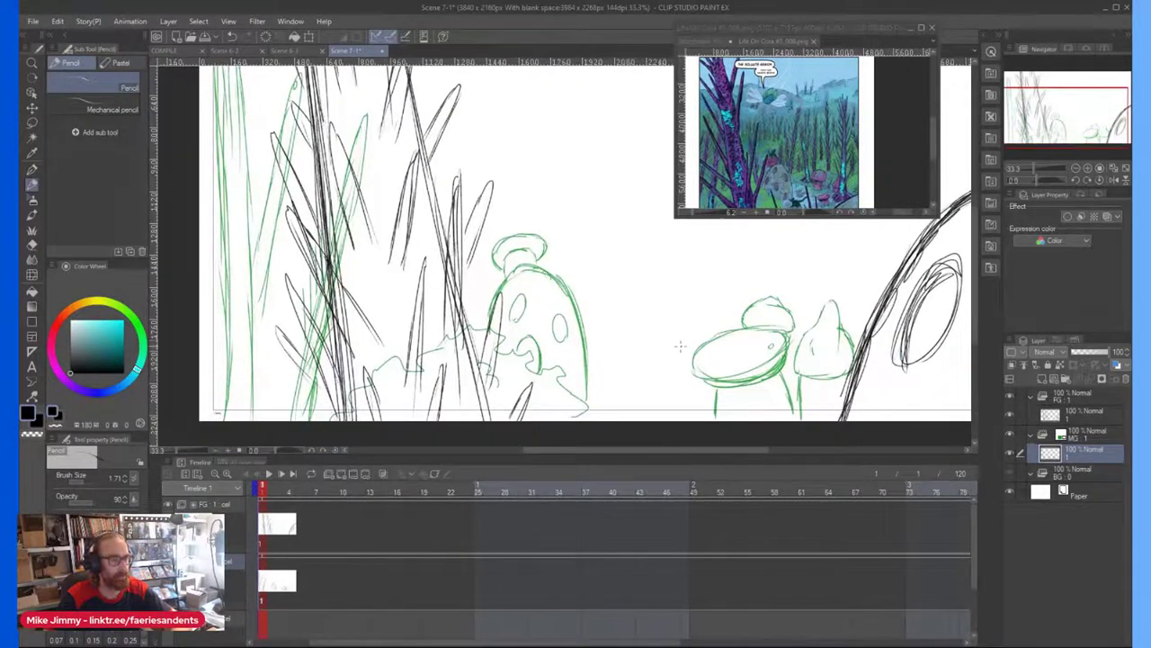
Step: Erase the right end of the jagged bush edge and the lower right end of the dome's outline
scroll(681, 333, down, 1)
scroll(611, 351, up, 2)
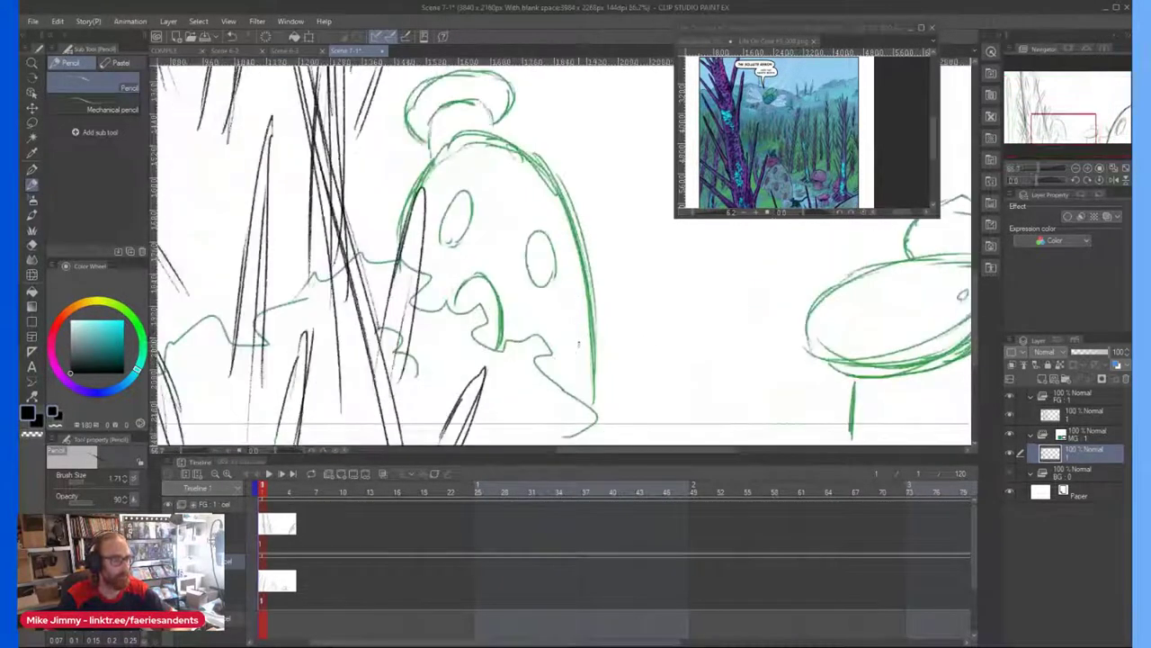
scroll(567, 351, down, 1)
key(e)
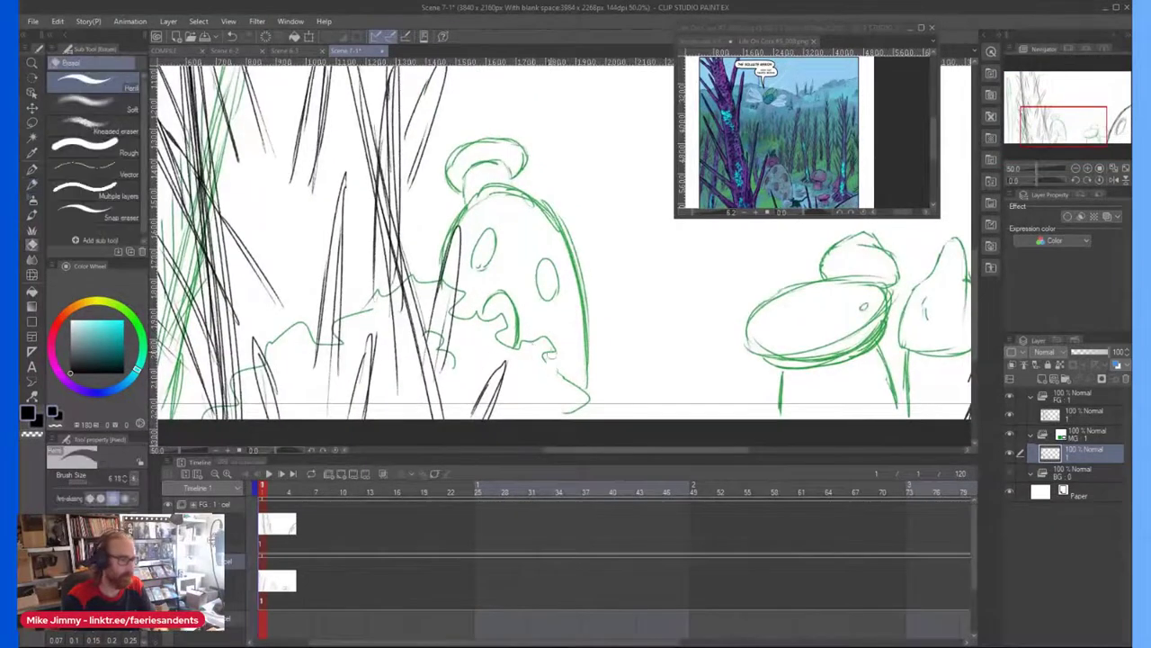
mouse_move(555, 379)
mouse_down()
mouse_move(581, 408)
mouse_move(584, 377)
mouse_up()
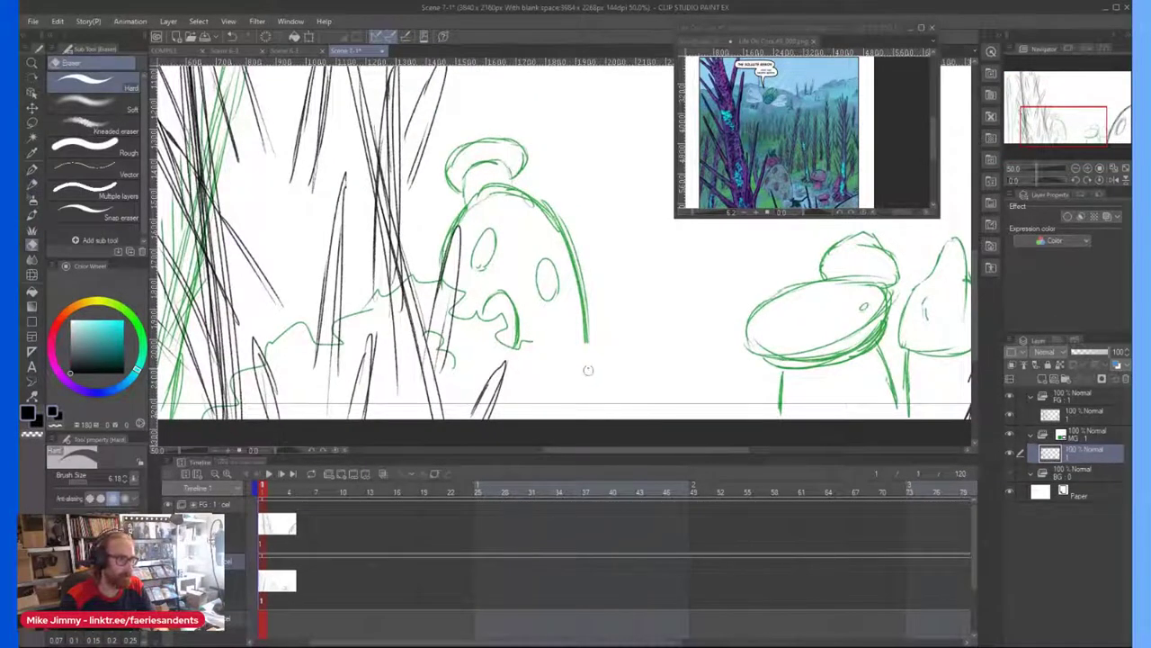
Step: Redraw the jagged bush edge stepping down to the right in pencil and add an arched spot at the dome's lower right
key(p)
mouse_move(525, 340)
mouse_down()
mouse_move(568, 386)
mouse_move(613, 400)
mouse_up()
scroll(591, 331, up, 1)
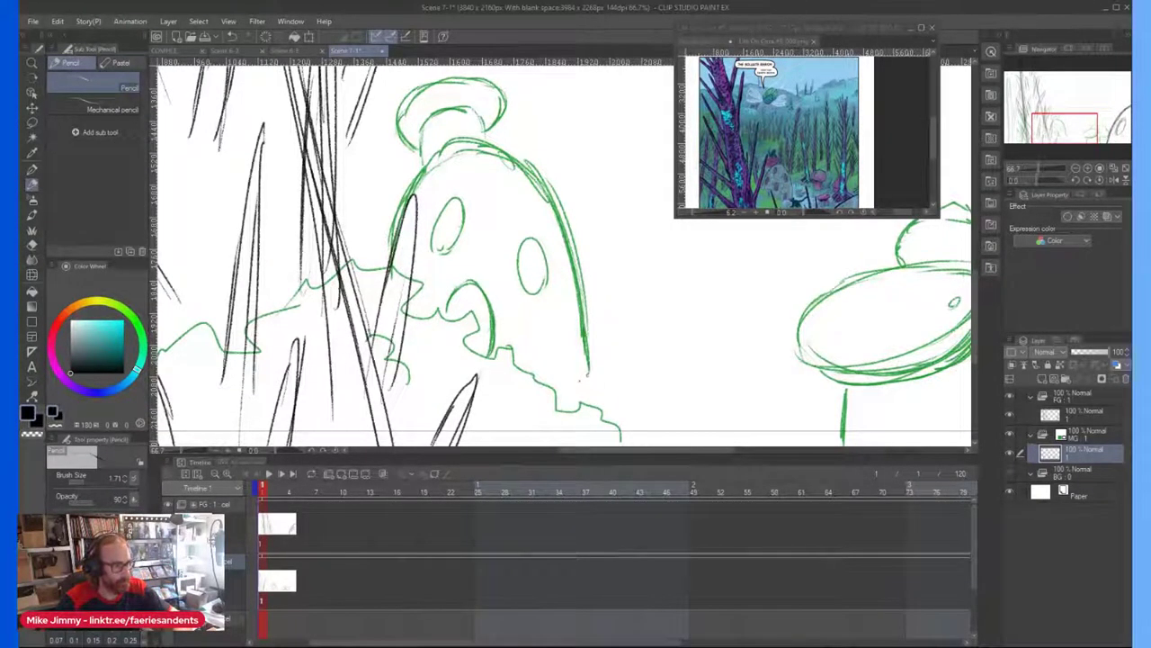
mouse_move(571, 378)
mouse_down()
mouse_move(557, 321)
mouse_move(537, 320)
mouse_move(521, 365)
mouse_move(527, 326)
mouse_move(536, 319)
mouse_move(566, 394)
mouse_up()
scroll(654, 214, down, 5)
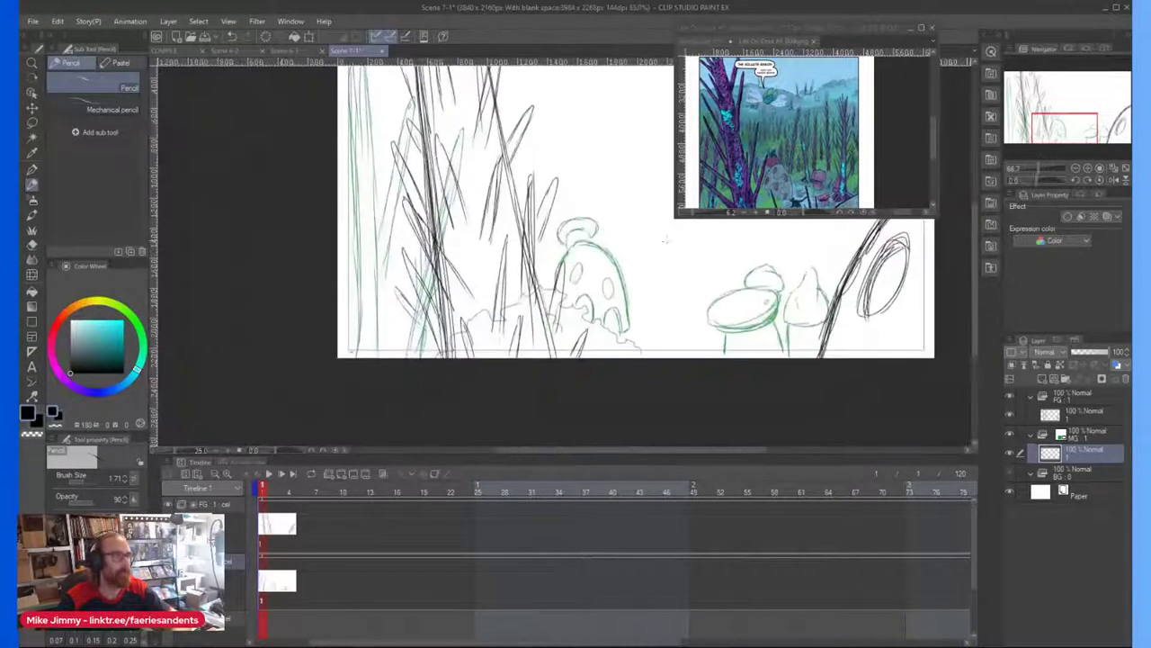
Step: Sketch two narrow green blades rising in the background above the dome mushroom
scroll(654, 214, up, 3)
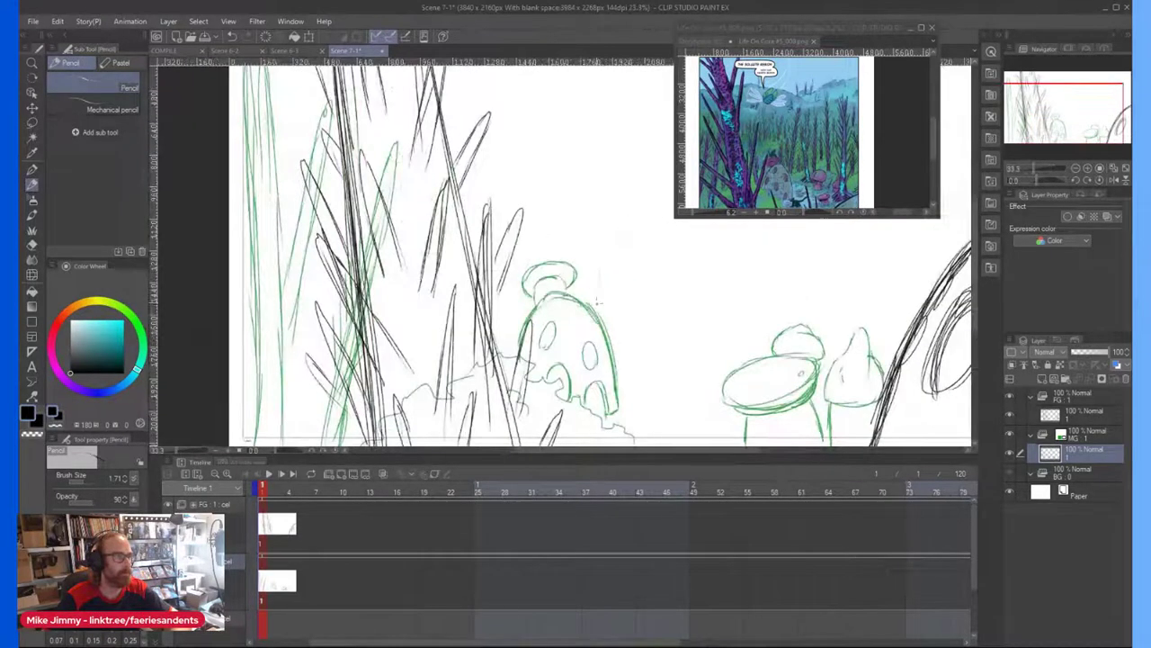
mouse_move(605, 204)
mouse_down()
mouse_move(615, 164)
mouse_move(603, 295)
mouse_up()
scroll(574, 190, down, 3)
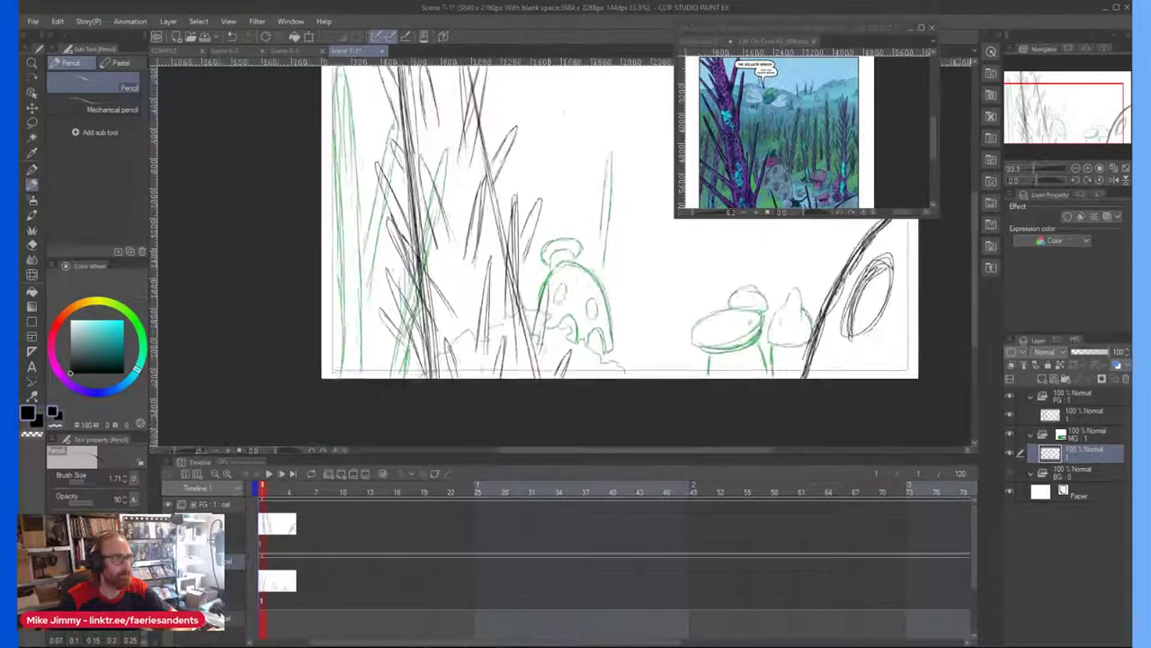
scroll(563, 151, up, 3)
mouse_move(595, 171)
mouse_down()
mouse_move(604, 288)
mouse_move(588, 220)
mouse_move(601, 297)
mouse_up()
scroll(559, 167, down, 1)
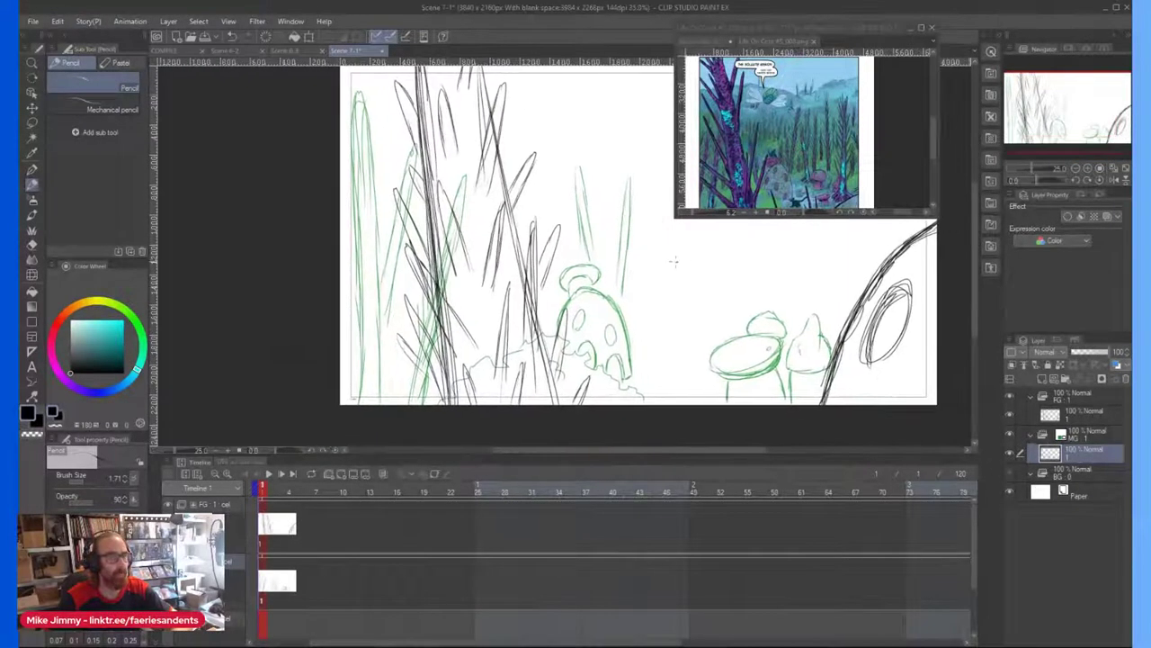
Step: Sketch a tall pointed green blade leaning right, rising from behind the black arched shape at the canvas's right side
drag(684, 260, 641, 261)
scroll(641, 261, right, 5)
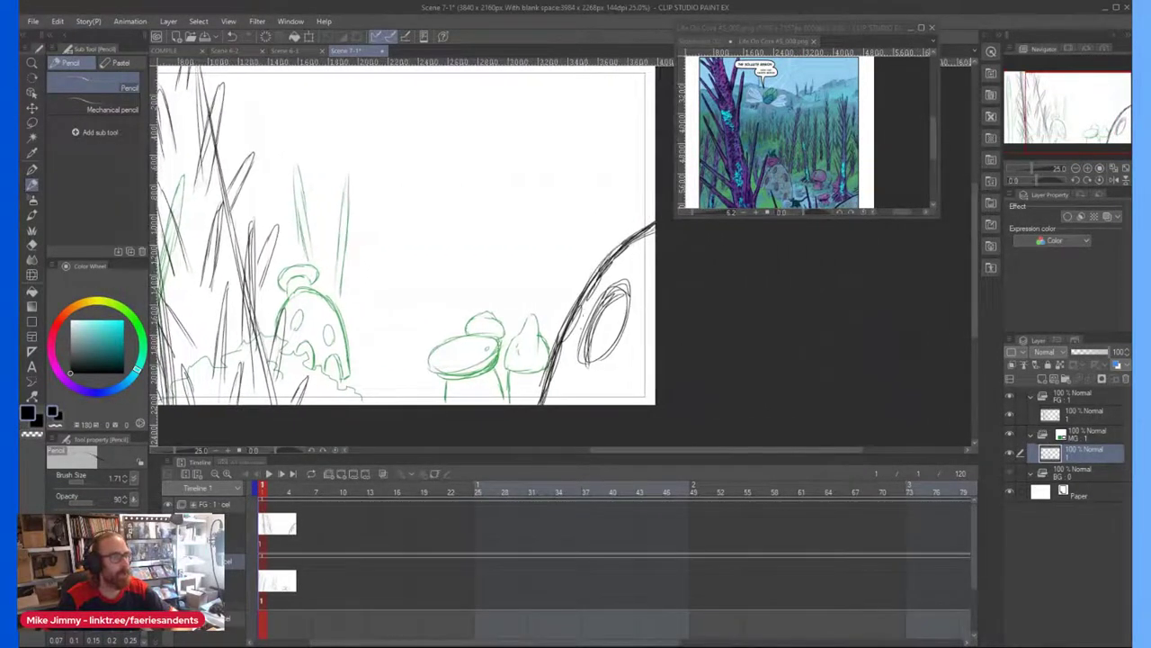
mouse_move(582, 297)
mouse_down()
mouse_move(601, 172)
mouse_move(595, 288)
mouse_move(609, 131)
mouse_up()
drag(609, 131, 598, 165)
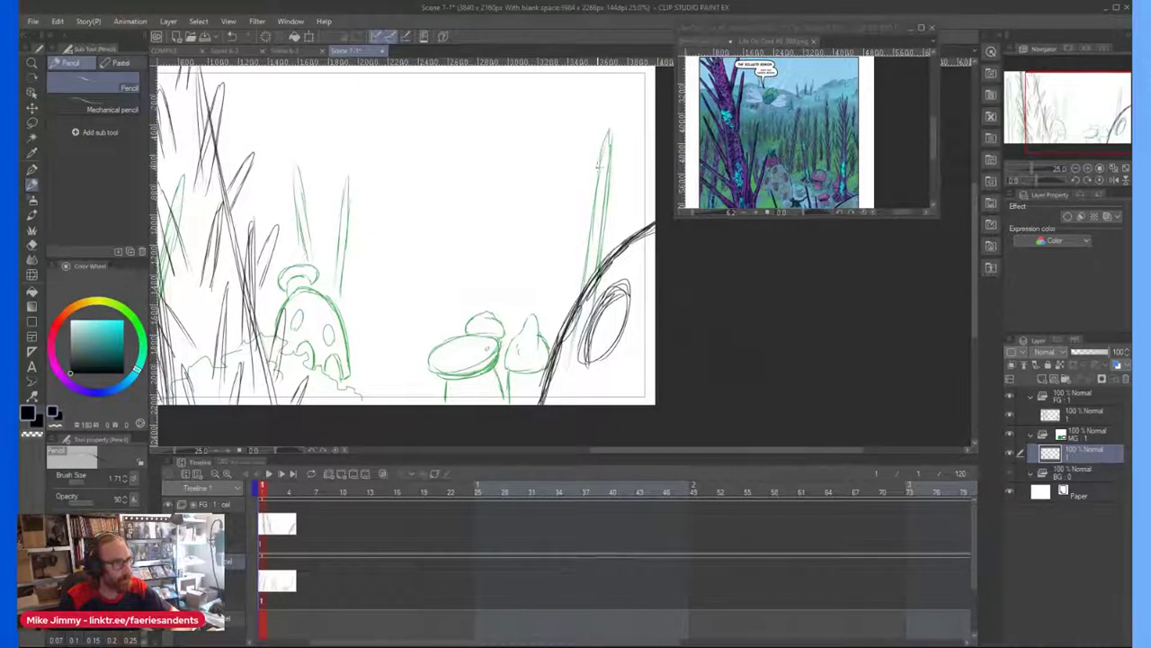
Step: Sketch a rounded upright blade and a shorter slanted blade between the pointed mushroom and the tall leaning blade
scroll(615, 186, down, 2)
scroll(584, 216, up, 3)
drag(584, 225, 584, 302)
drag(588, 142, 576, 254)
mouse_move(575, 172)
mouse_down()
mouse_move(572, 309)
mouse_move(599, 257)
mouse_move(614, 153)
mouse_move(595, 320)
mouse_up()
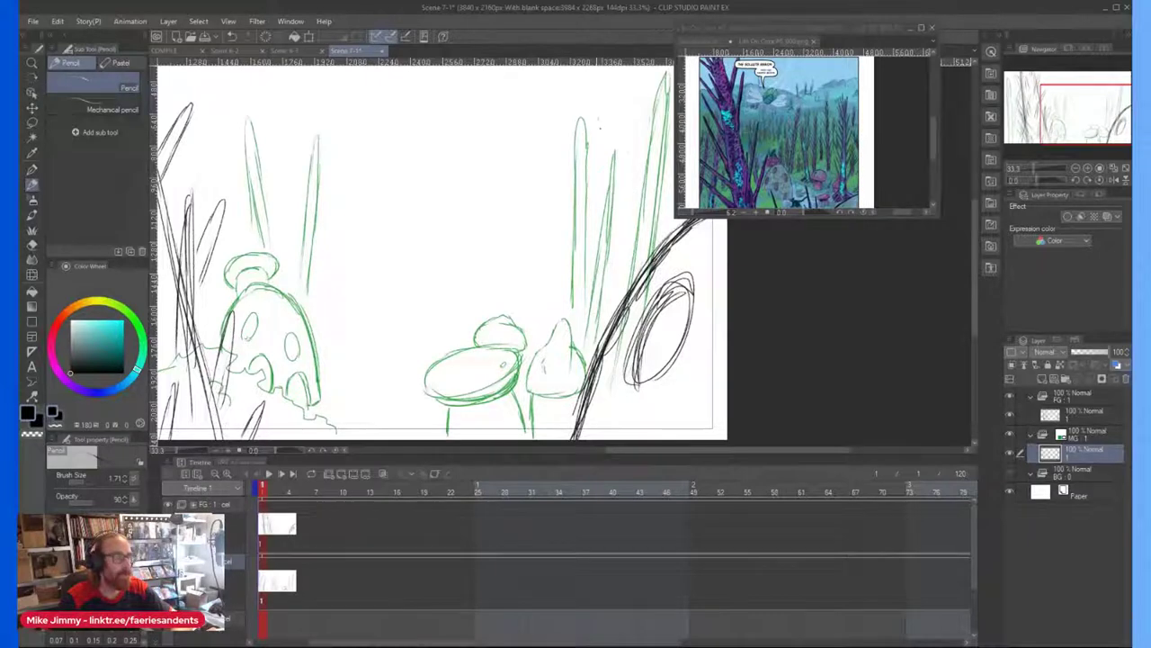
Step: Continue the green blade lines below the black arch toward the canvas's bottom edge
scroll(593, 144, down, 1)
drag(652, 180, 620, 210)
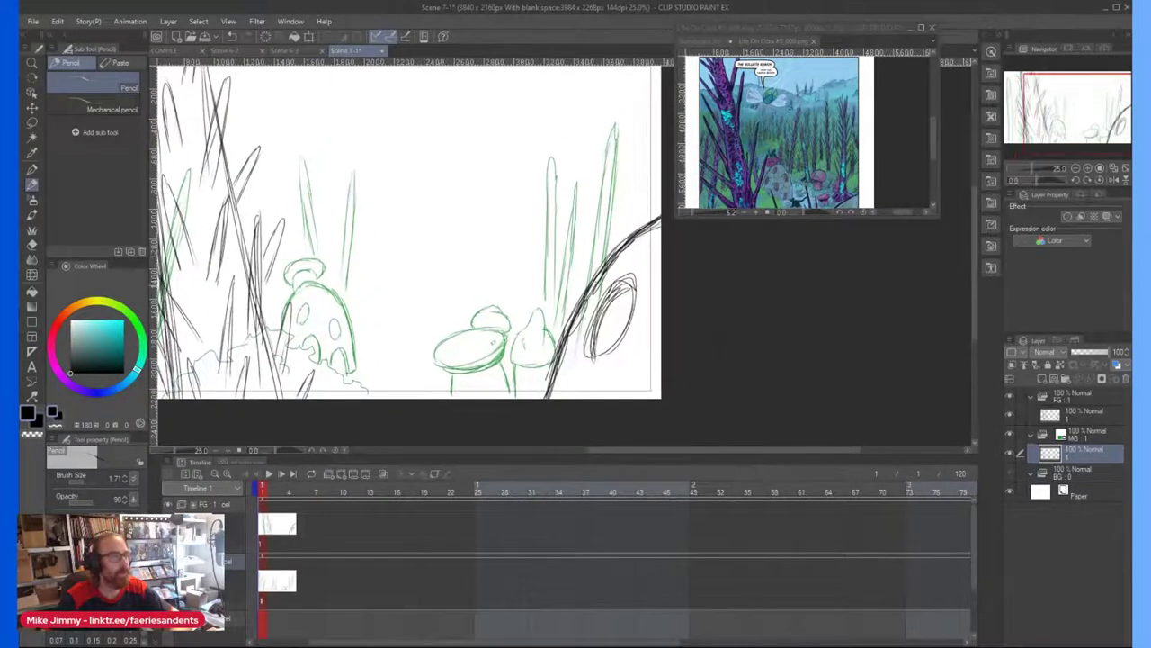
drag(578, 316, 568, 396)
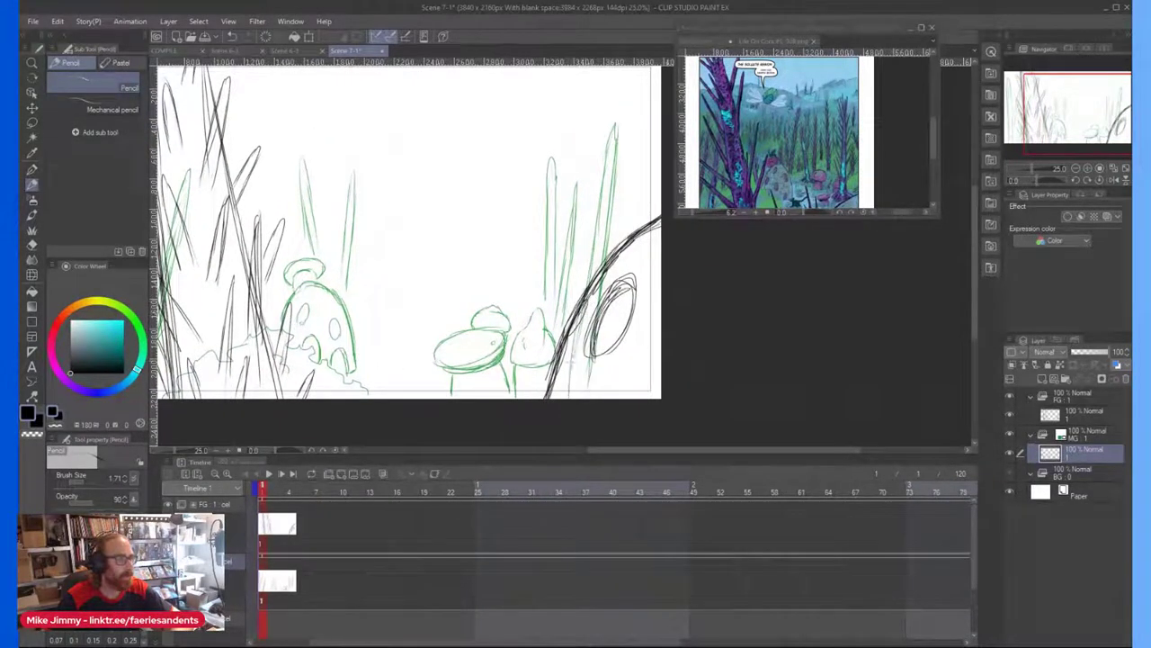
Step: Sketch a tall pointed green blade along the canvas's right edge, running down through the black arched shape to the bottom
scroll(597, 256, up, 1)
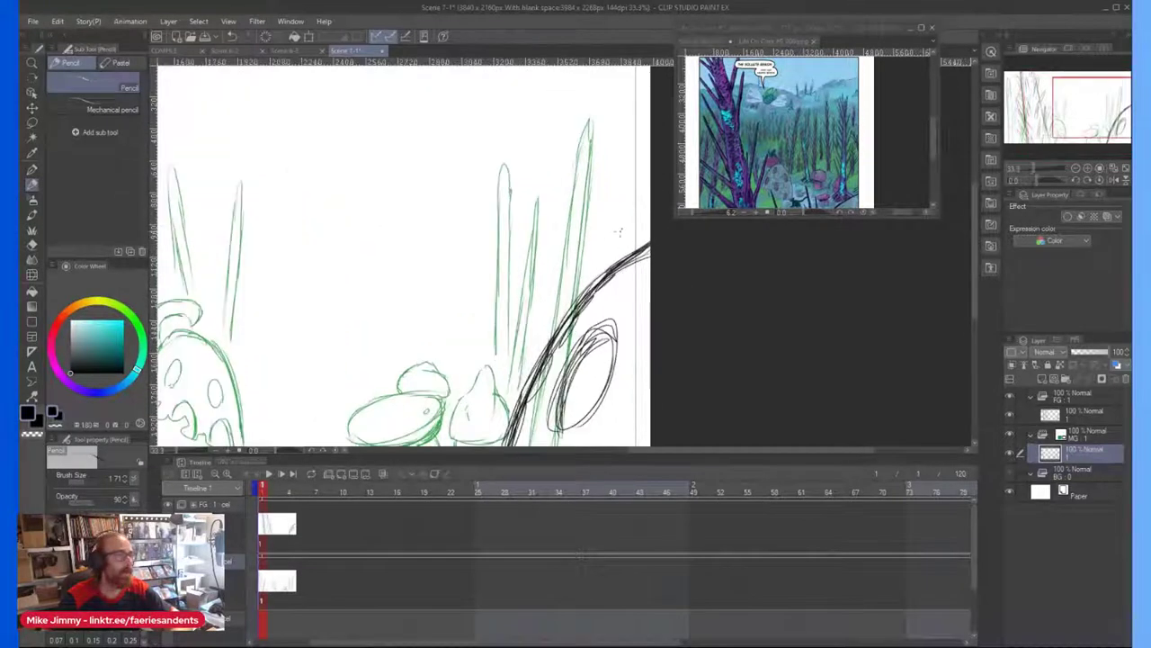
drag(620, 166, 627, 360)
drag(625, 232, 640, 388)
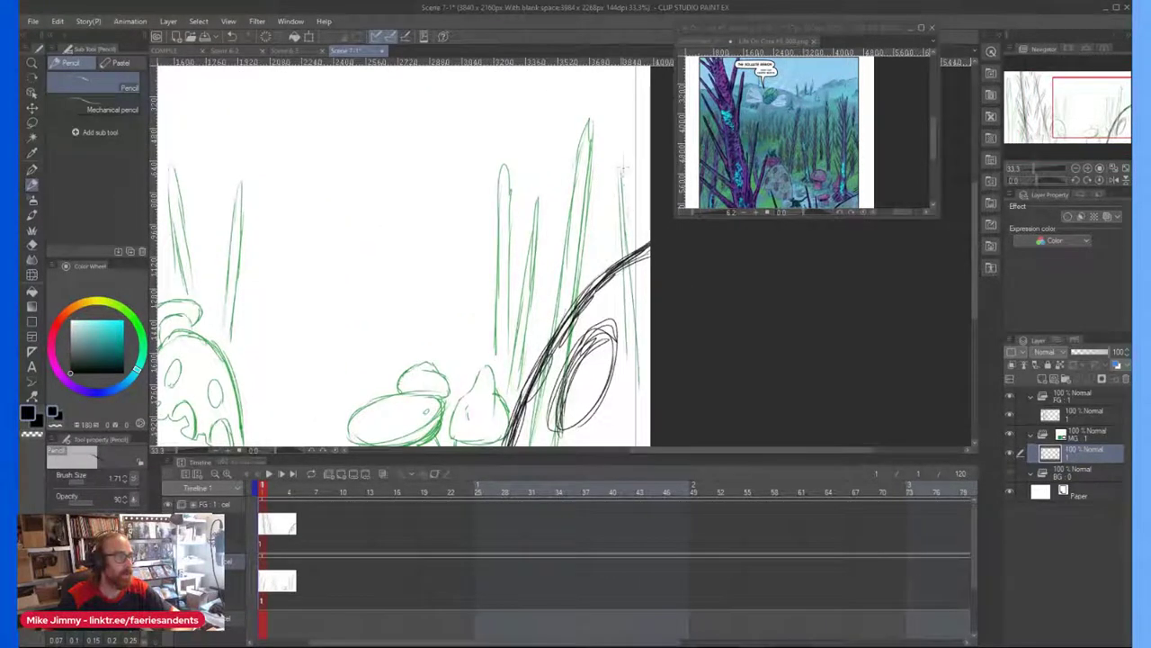
scroll(622, 189, down, 4)
scroll(623, 126, up, 3)
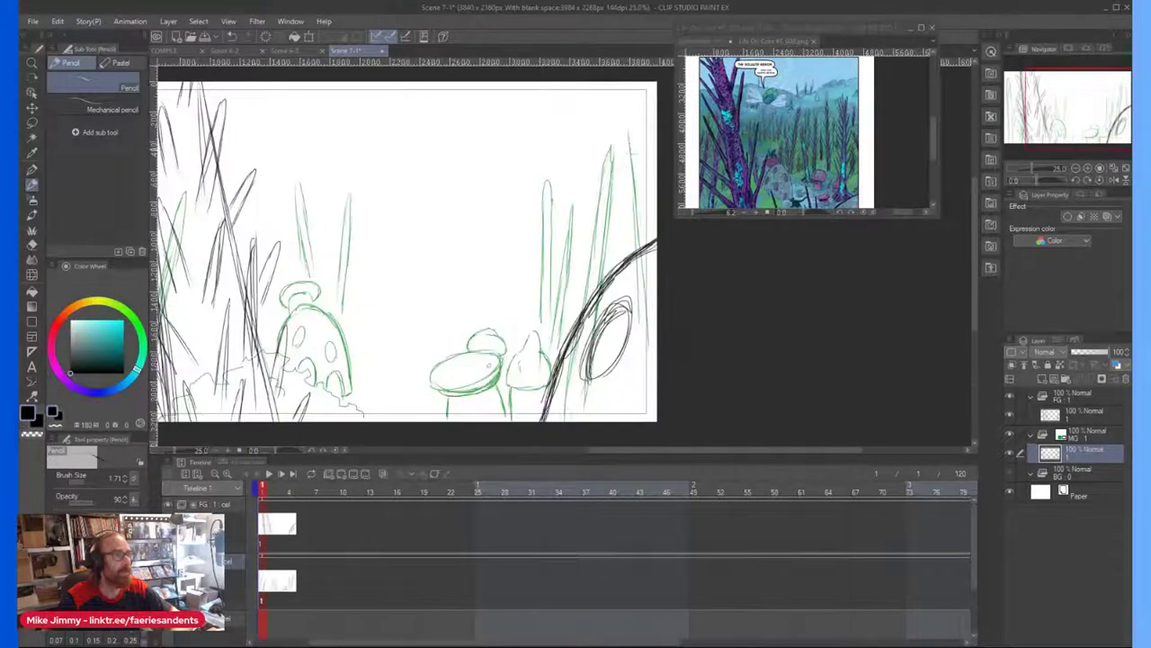
drag(617, 131, 635, 413)
drag(645, 268, 649, 374)
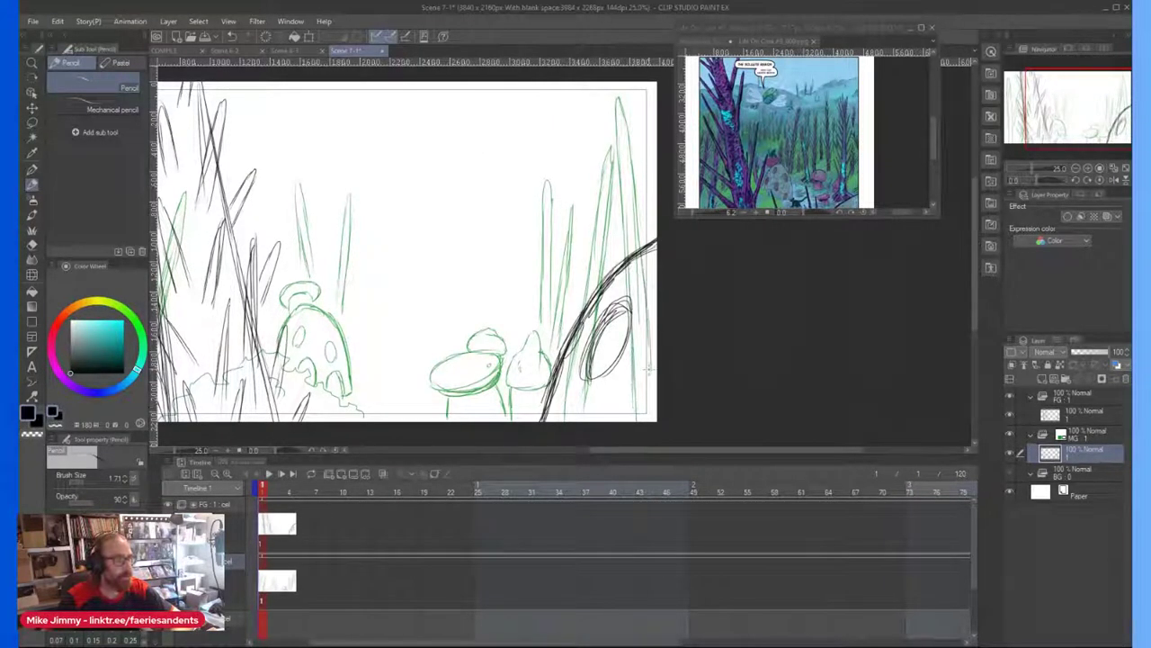
Step: Sketch a narrow upright green blade rising behind the wide oval mushroom
scroll(627, 172, down, 3)
scroll(584, 207, up, 3)
mouse_move(496, 229)
mouse_down()
mouse_move(508, 240)
mouse_move(513, 322)
mouse_up()
drag(513, 191, 514, 318)
drag(512, 163, 507, 302)
drag(506, 232, 502, 358)
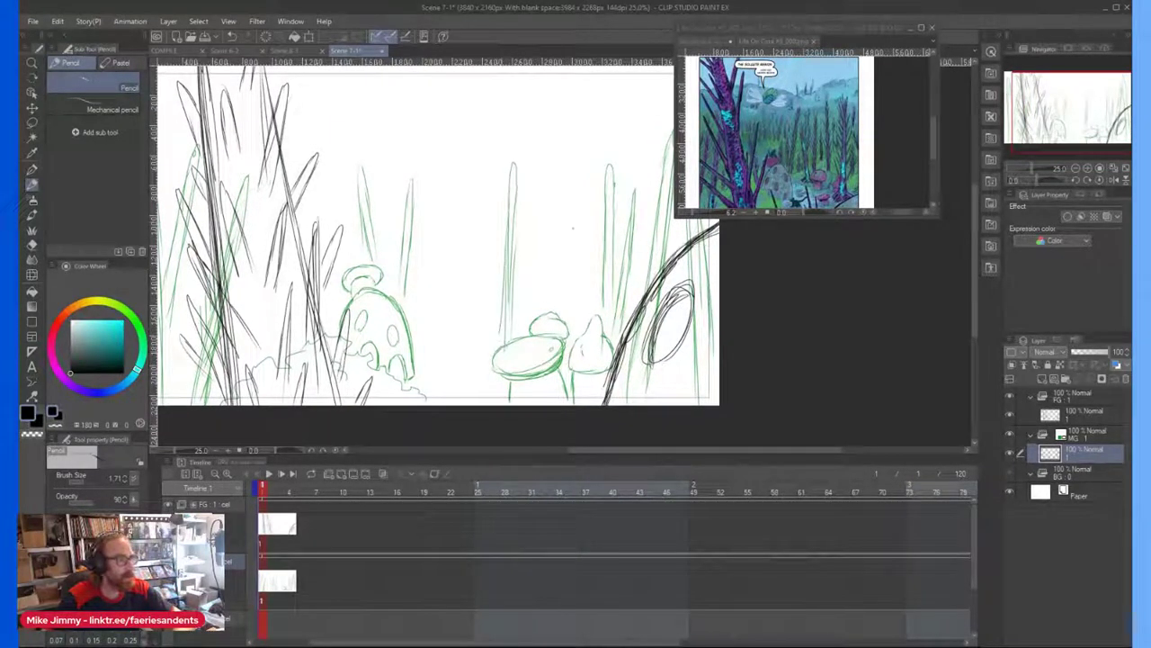
Step: Sketch two green blades in a V shape above the small round mushroom cap, one leaning right and one nearly upright
drag(566, 220, 557, 270)
drag(575, 170, 548, 302)
drag(585, 126, 561, 214)
drag(571, 166, 548, 269)
drag(565, 192, 547, 249)
mouse_move(557, 230)
mouse_down()
mouse_move(541, 302)
mouse_move(575, 352)
mouse_up()
drag(569, 203, 574, 284)
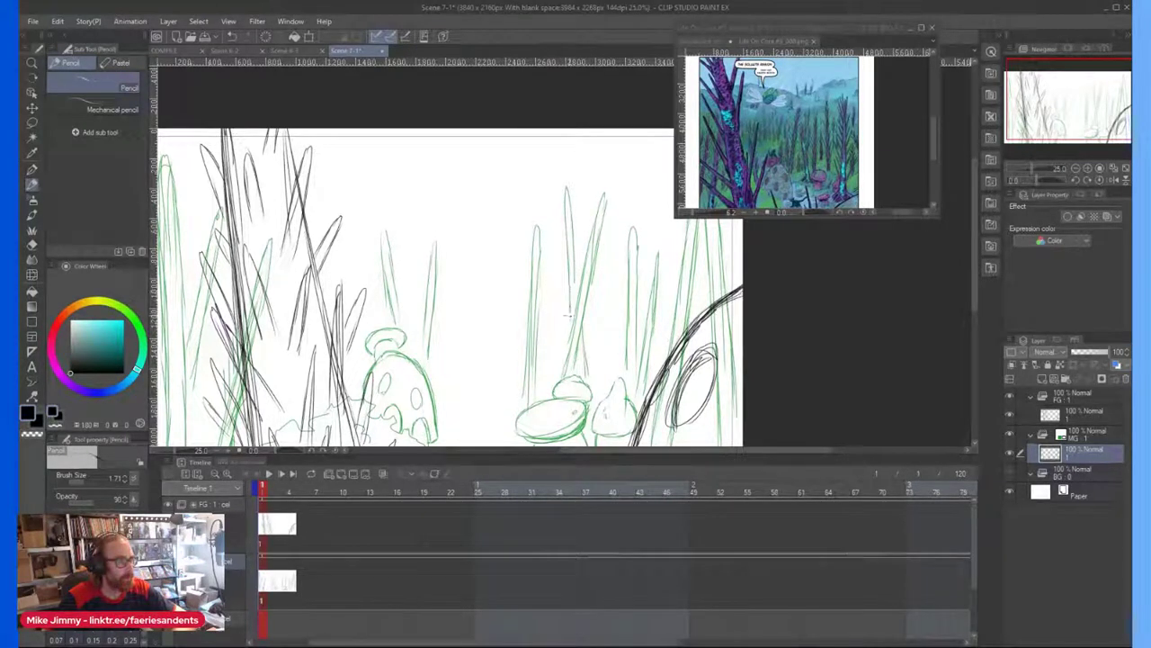
Step: Sketch another narrow green blade between the upright blade and the V-shaped pair behind the wide oval mushroom
drag(568, 297, 579, 285)
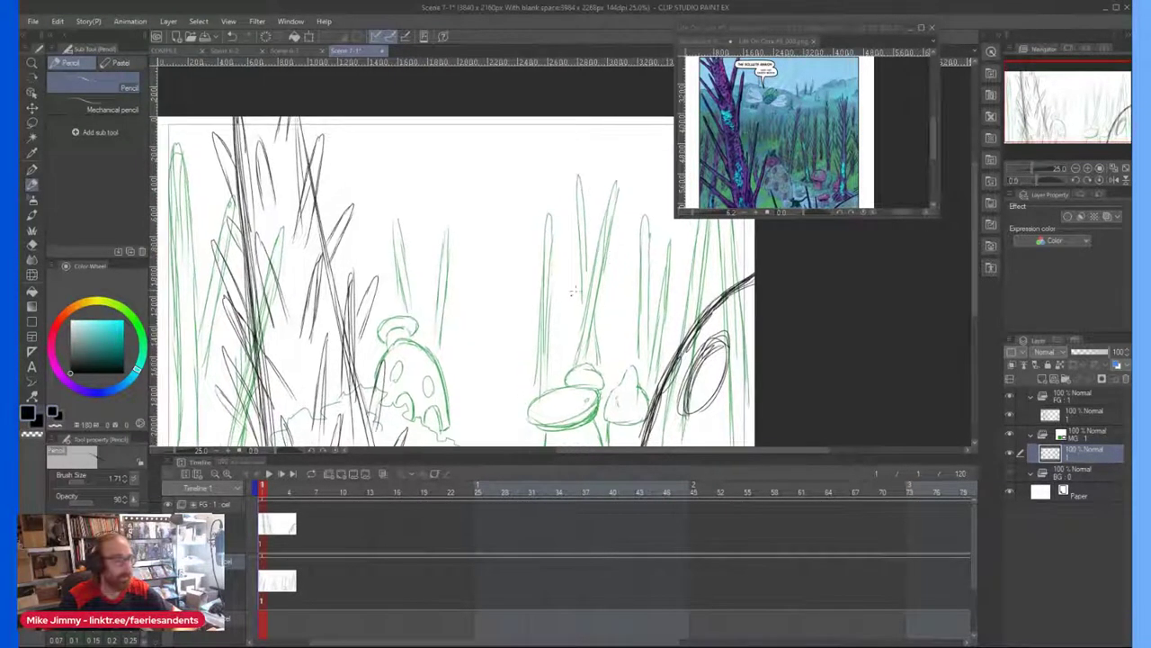
mouse_move(557, 343)
mouse_down()
mouse_move(572, 235)
mouse_move(550, 329)
mouse_up()
scroll(468, 317, down, 2)
scroll(450, 315, up, 2)
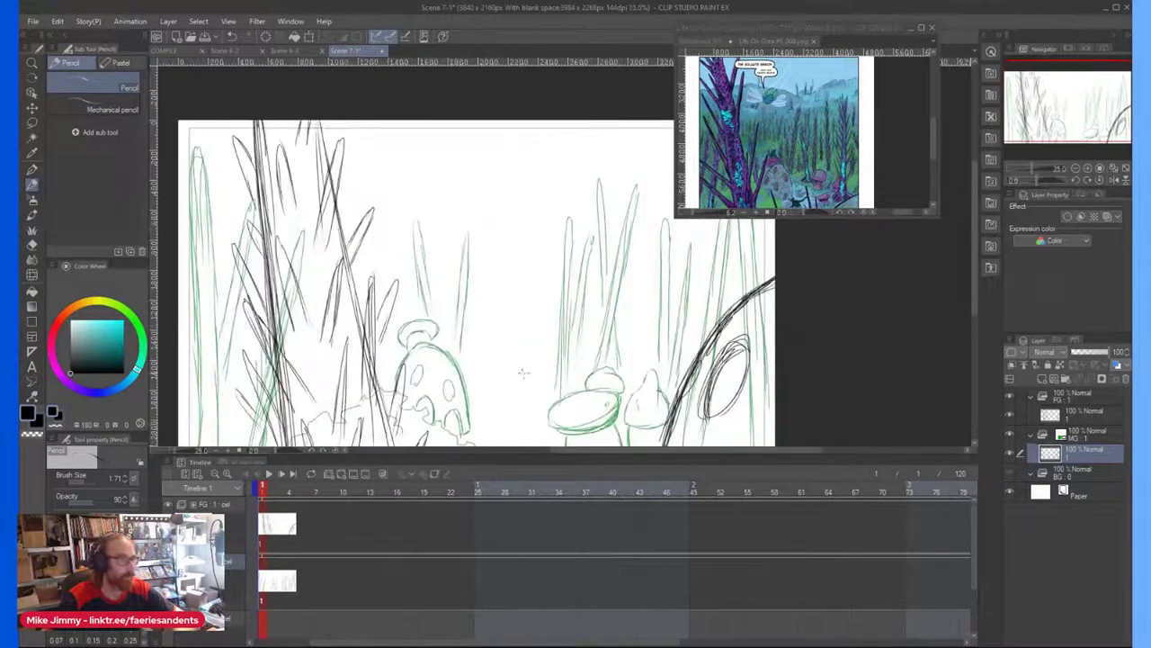
Step: Sketch three small flat green shapes on the ground between the spotted mushroom and the wide oval mushroom
scroll(529, 406, down, 3)
scroll(485, 409, up, 6)
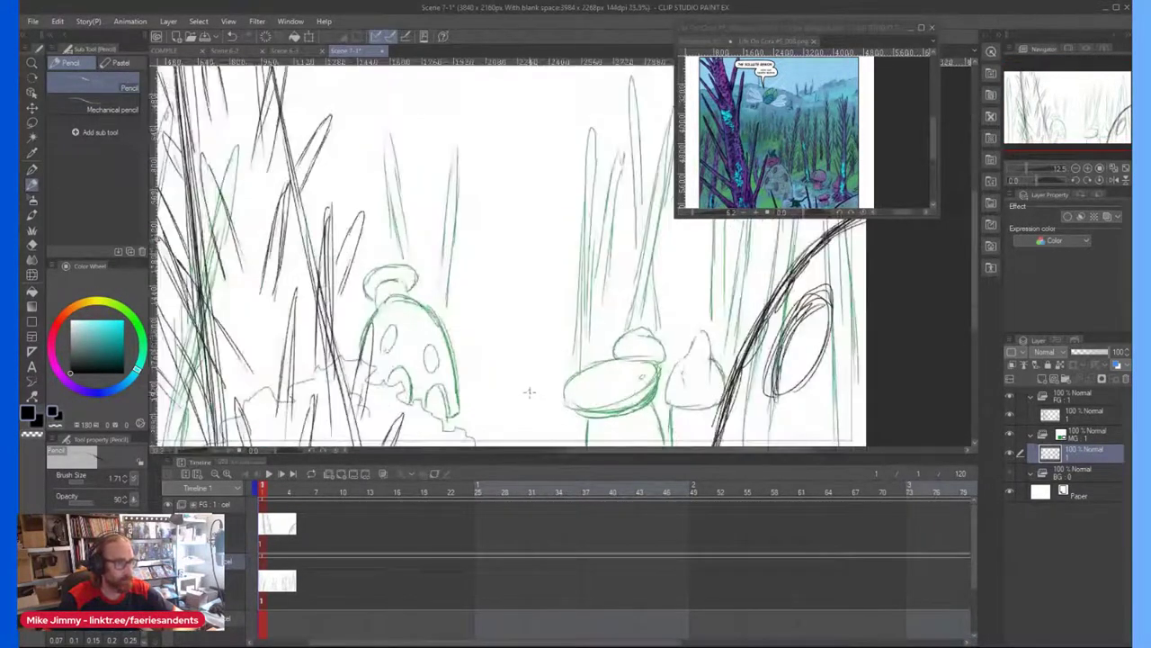
scroll(463, 411, down, 3)
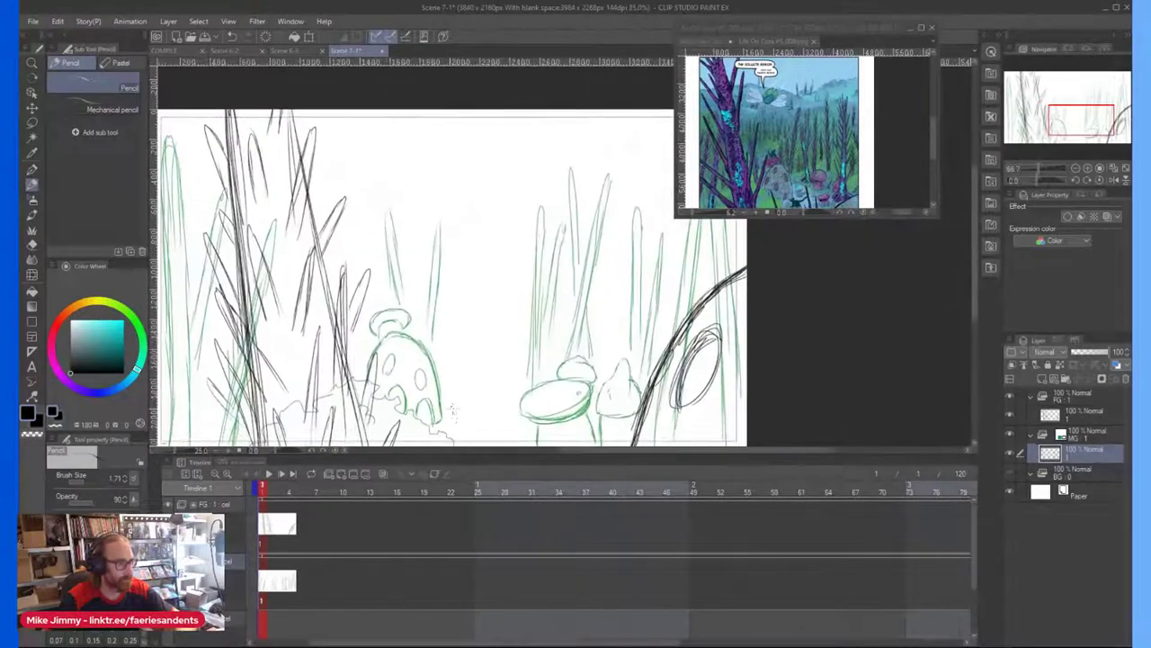
scroll(474, 415, up, 2)
drag(493, 403, 446, 417)
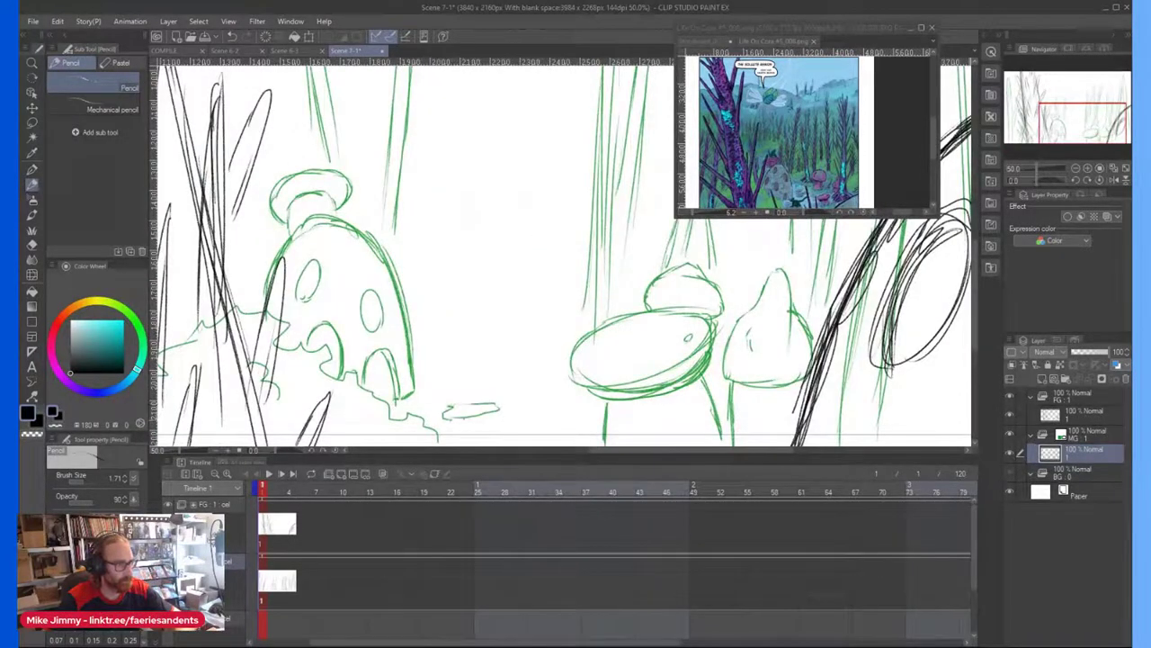
drag(520, 388, 538, 387)
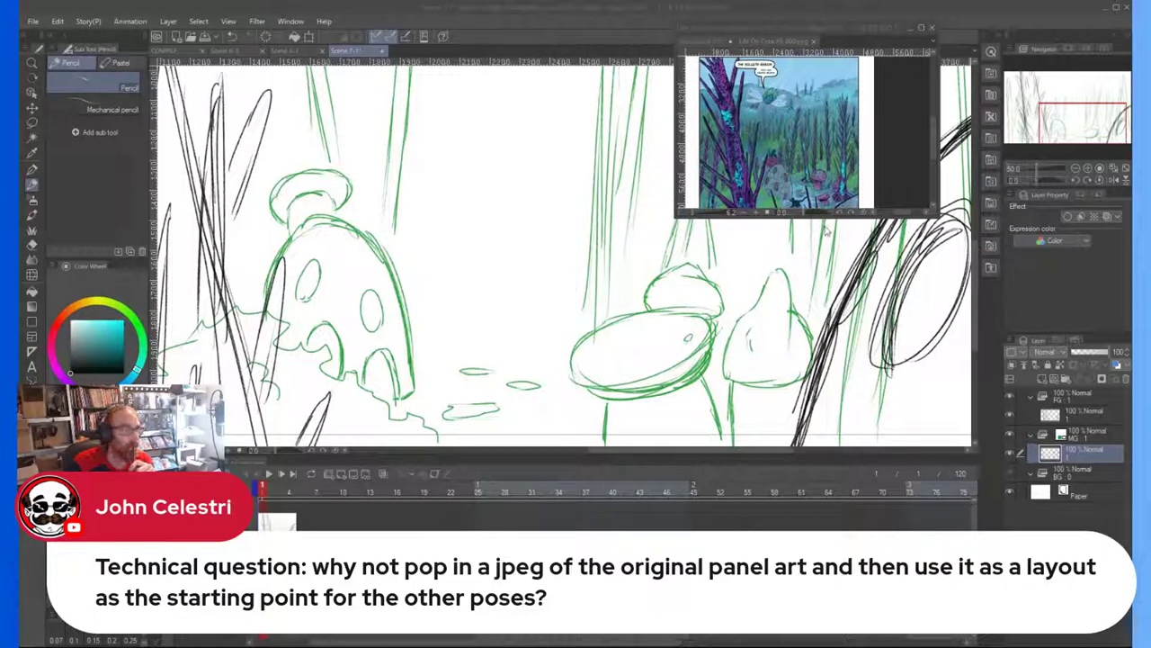
scroll(368, 252, down, 10)
scroll(241, 214, up, 4)
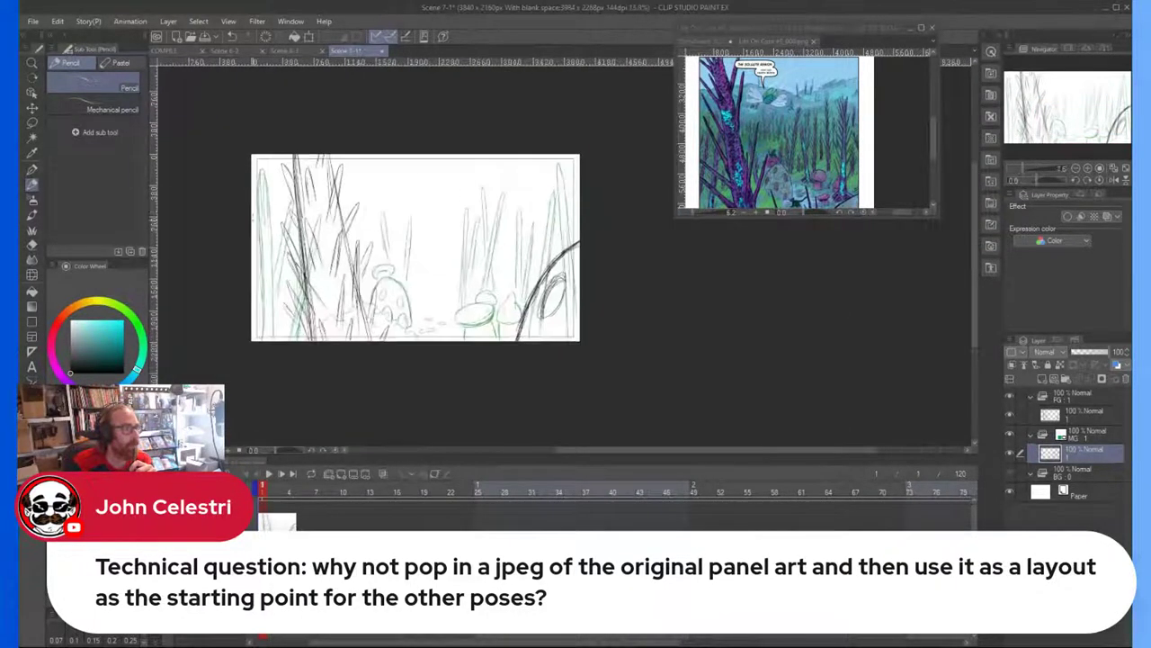
scroll(241, 212, up, 3)
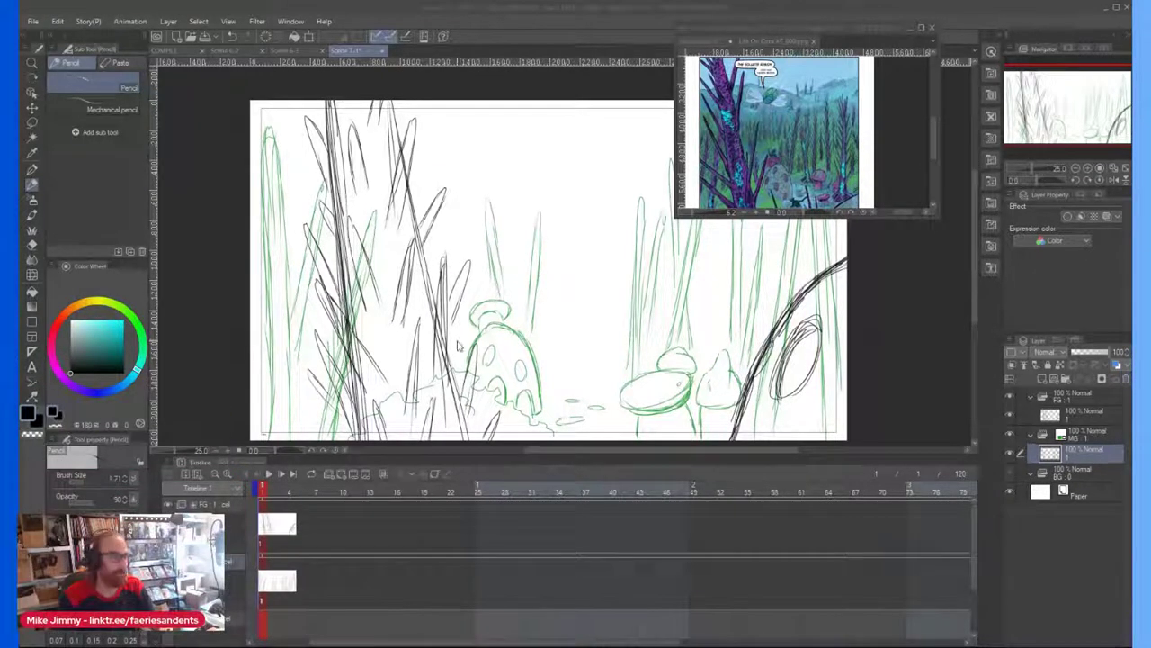
Step: Sketch narrow green blades in the gaps between the black spiky stalks, beside the spotted mushroom
scroll(391, 300, up, 1)
drag(460, 244, 453, 335)
mouse_move(456, 270)
mouse_down()
mouse_move(447, 155)
mouse_move(446, 401)
mouse_up()
scroll(442, 227, down, 1)
scroll(374, 298, up, 1)
drag(403, 273, 390, 415)
mouse_move(398, 326)
mouse_down()
mouse_move(420, 186)
mouse_move(402, 377)
mouse_up()
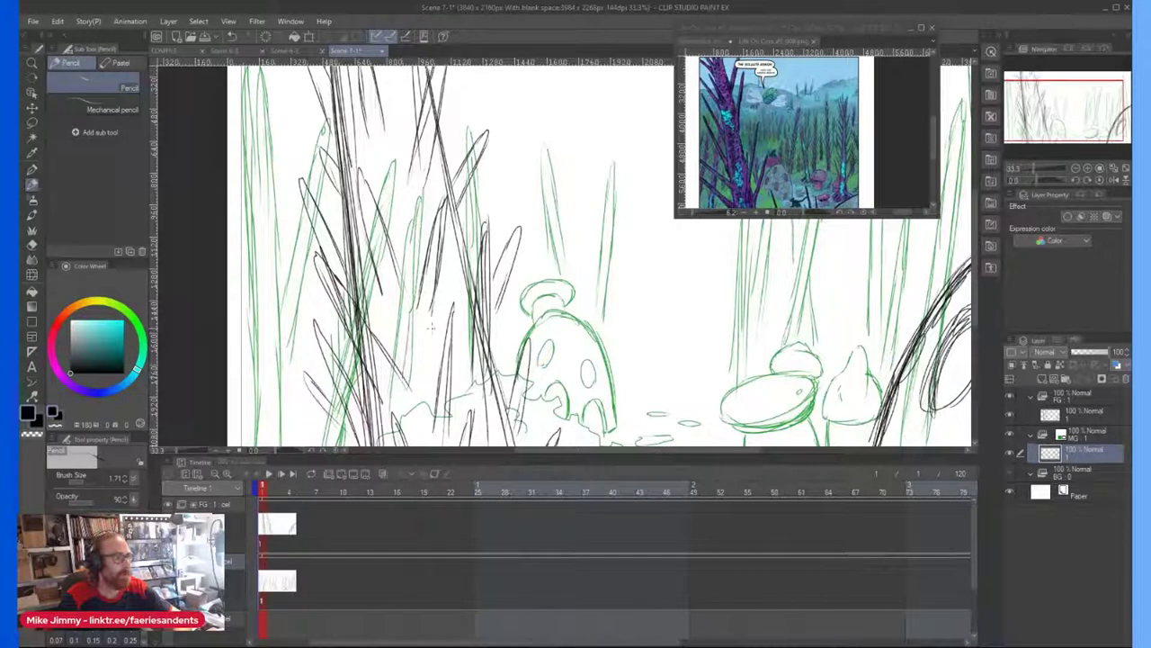
Step: Erase the lower part of the green blade overlapping the black stalks next to the spotted mushroom
key(e)
mouse_move(471, 326)
mouse_down()
mouse_move(497, 374)
mouse_move(461, 377)
mouse_up()
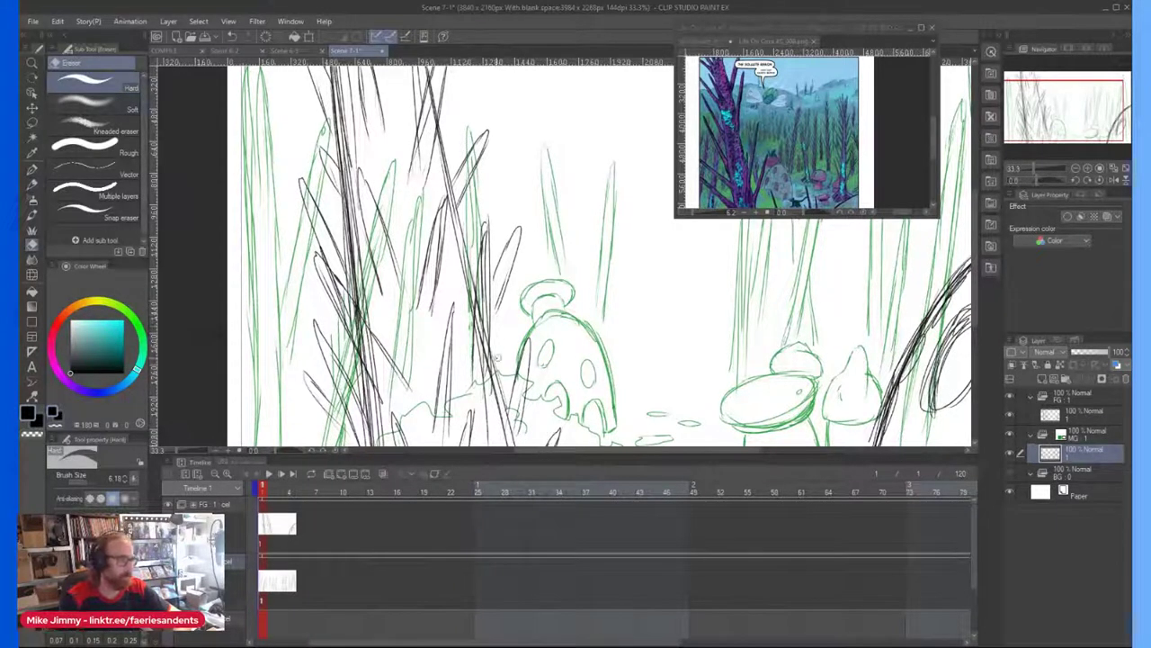
drag(466, 314, 469, 257)
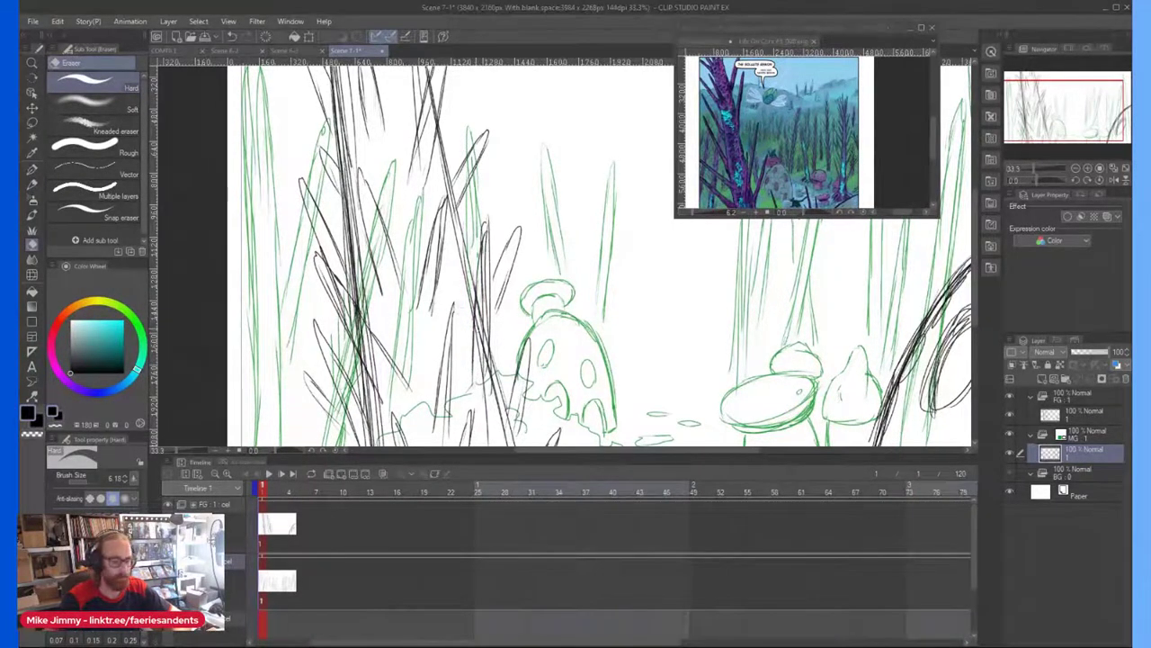
Step: Sketch a rounded green dome behind the black stalks, touching the left side of the spotted mushroom
key(p)
scroll(510, 355, up, 1)
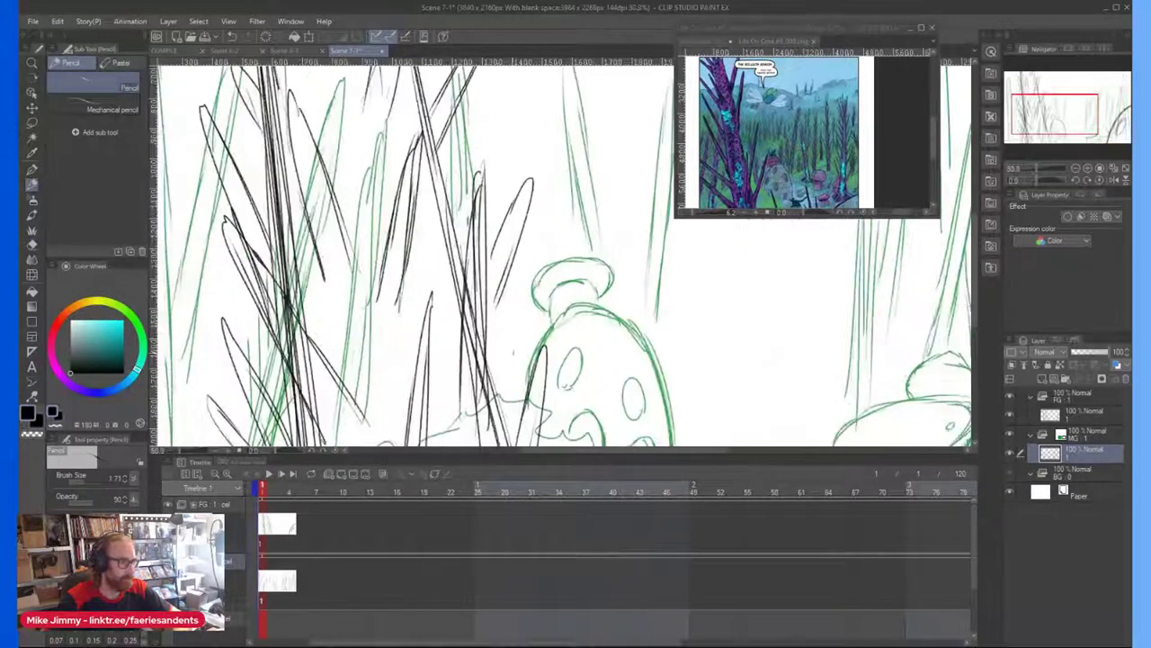
drag(452, 327, 416, 428)
mouse_move(430, 362)
mouse_down()
mouse_move(408, 444)
mouse_move(473, 313)
mouse_move(521, 362)
mouse_up()
mouse_move(462, 313)
mouse_down()
mouse_move(507, 326)
mouse_move(522, 370)
mouse_up()
scroll(563, 255, down, 4)
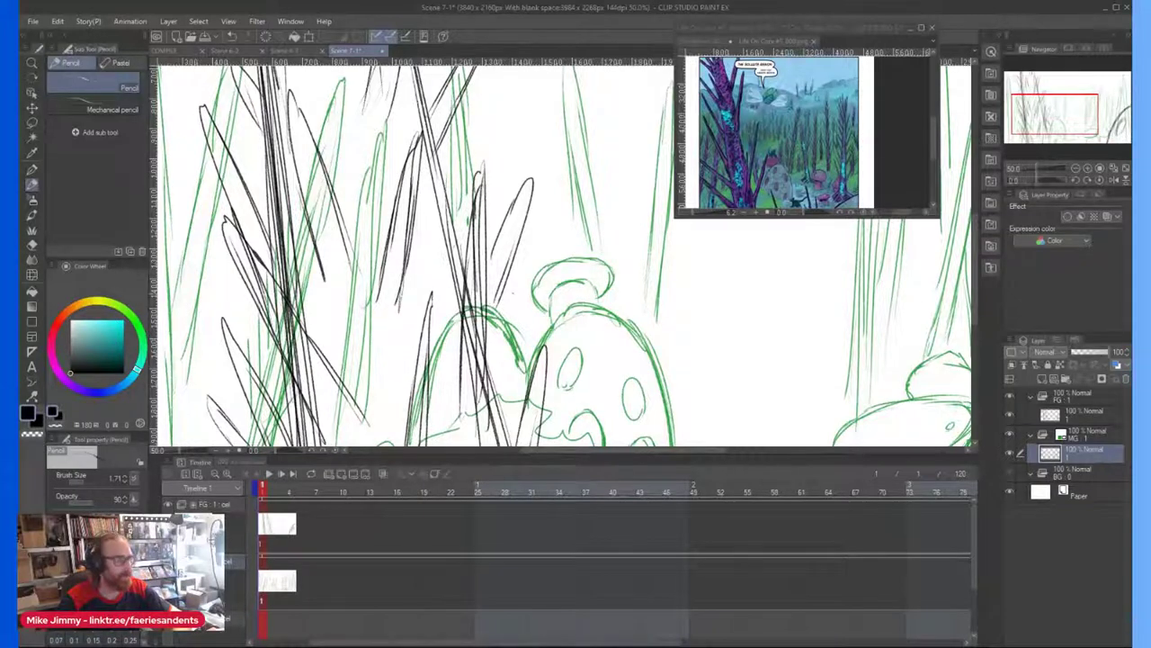
Step: Sketch a bent green branch rising from the ground right of the spotted mushroom and angling up toward the oval mushroom's blades
scroll(682, 253, up, 3)
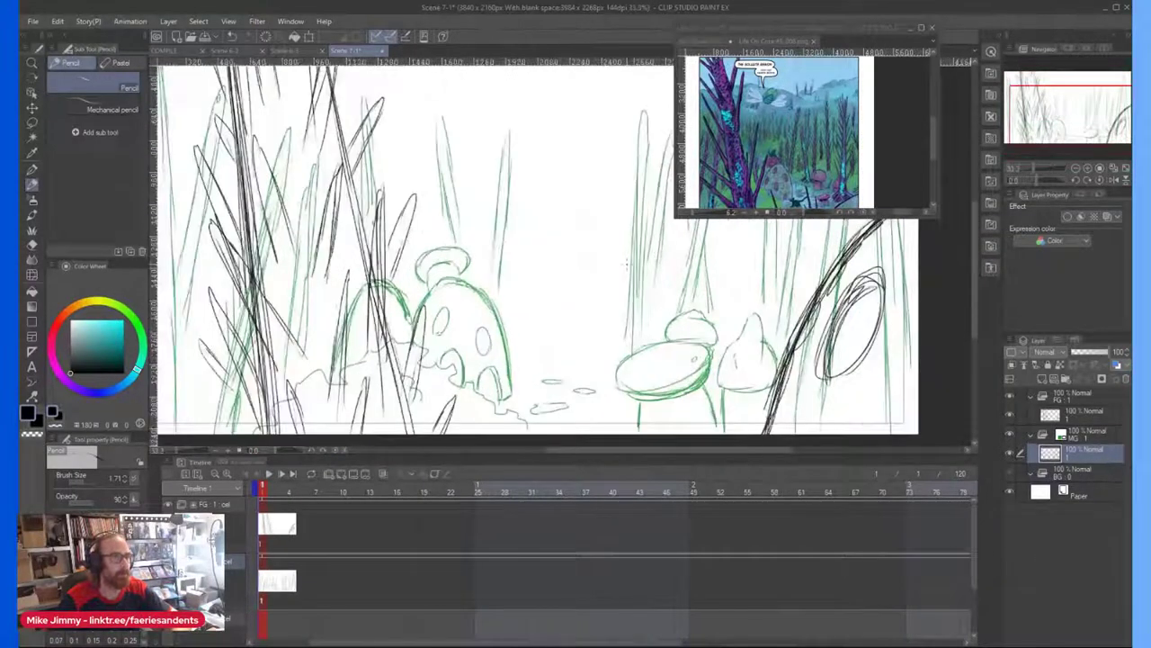
scroll(570, 255, up, 1)
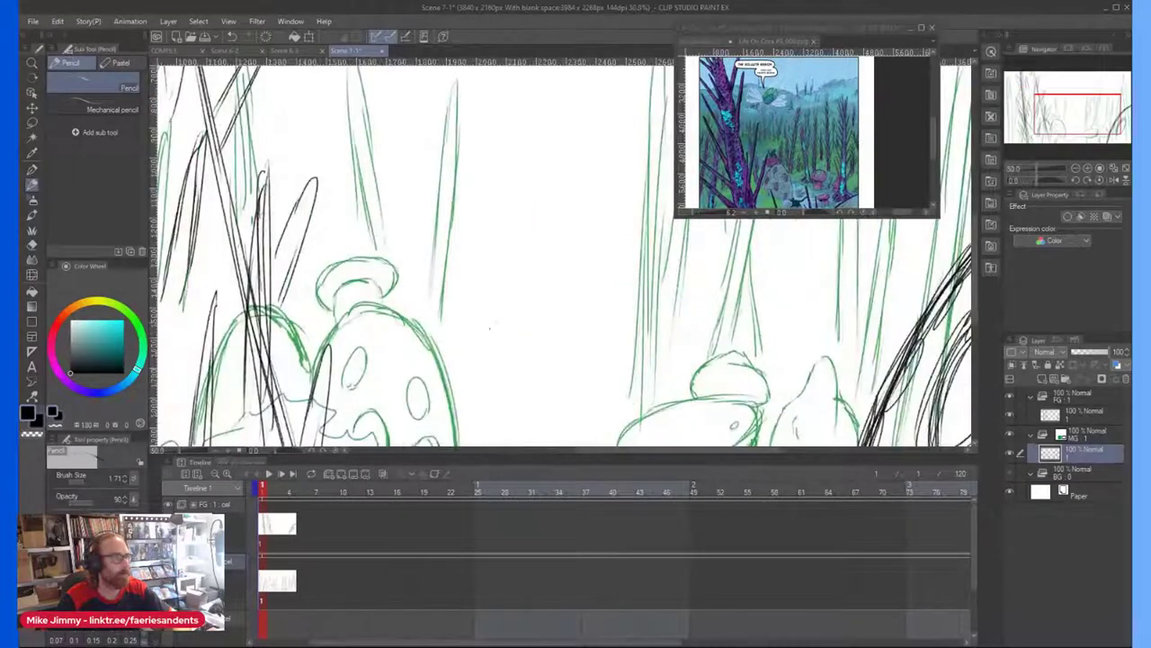
scroll(508, 287, down, 2)
scroll(483, 316, up, 1)
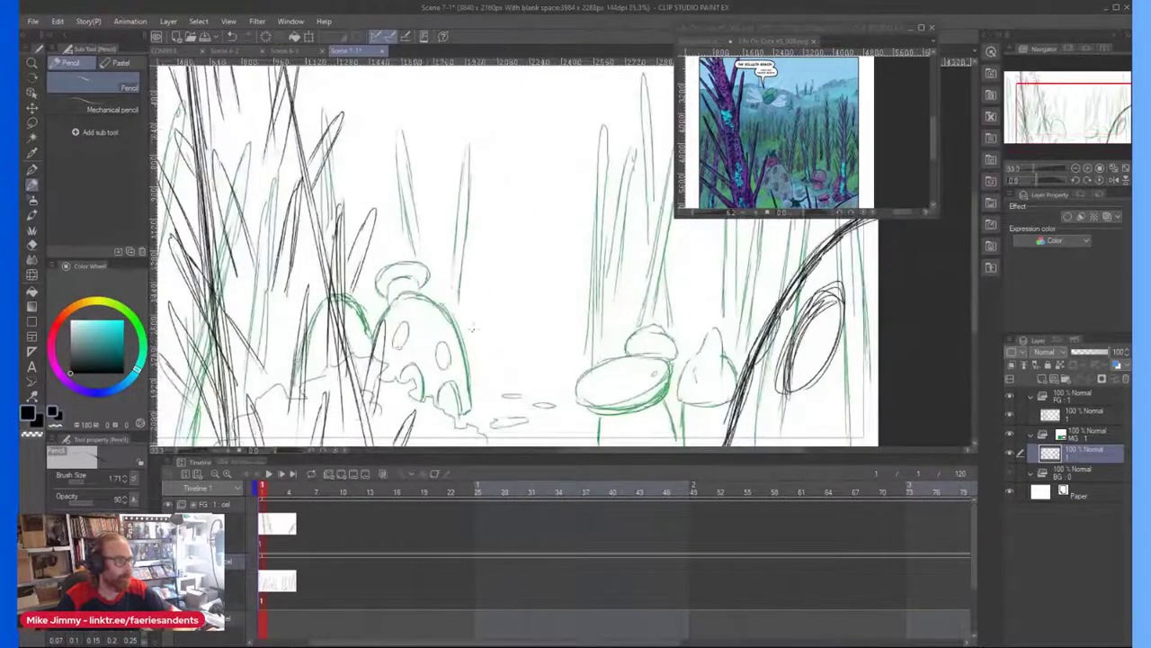
drag(493, 347, 508, 281)
mouse_move(472, 364)
mouse_down()
mouse_move(505, 279)
mouse_move(583, 236)
mouse_up()
mouse_move(581, 239)
mouse_down()
mouse_move(527, 275)
mouse_move(583, 236)
mouse_up()
mouse_move(504, 287)
mouse_down()
mouse_move(575, 244)
mouse_move(510, 286)
mouse_move(487, 369)
mouse_move(509, 376)
mouse_move(474, 378)
mouse_up()
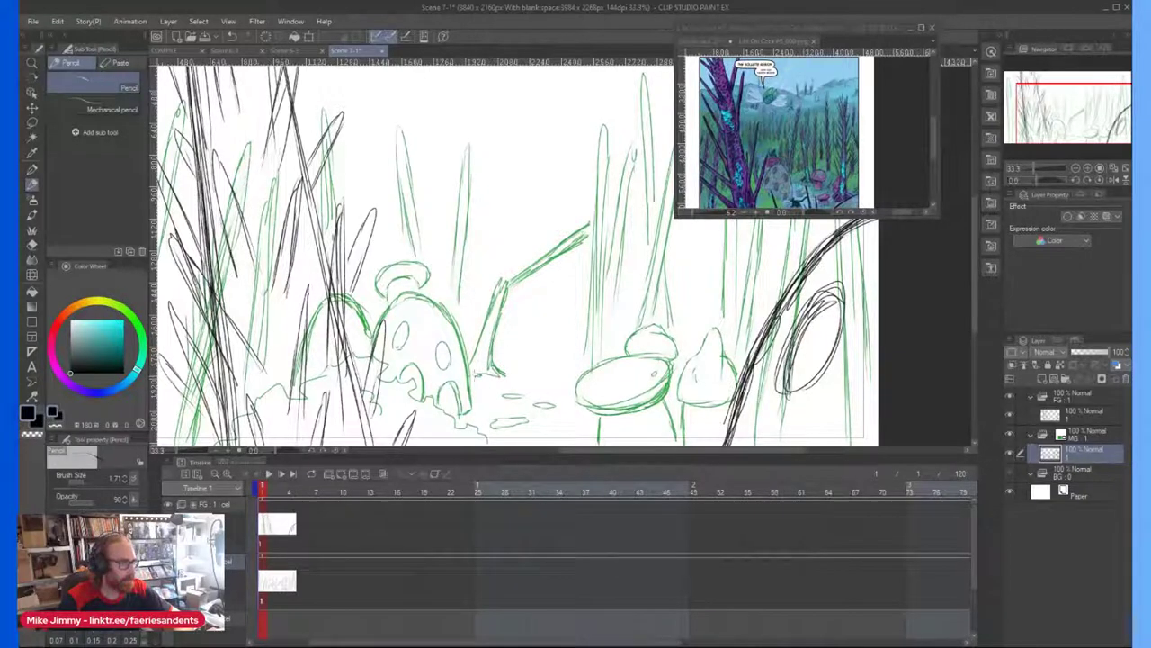
Step: Sketch a slanted narrow green blade passing behind the upper arm of the bent branch
scroll(525, 188, down, 2)
scroll(543, 182, up, 2)
mouse_move(543, 227)
mouse_down()
mouse_move(555, 158)
mouse_move(519, 364)
mouse_up()
drag(536, 277, 525, 324)
scroll(526, 225, down, 1)
scroll(526, 224, up, 2)
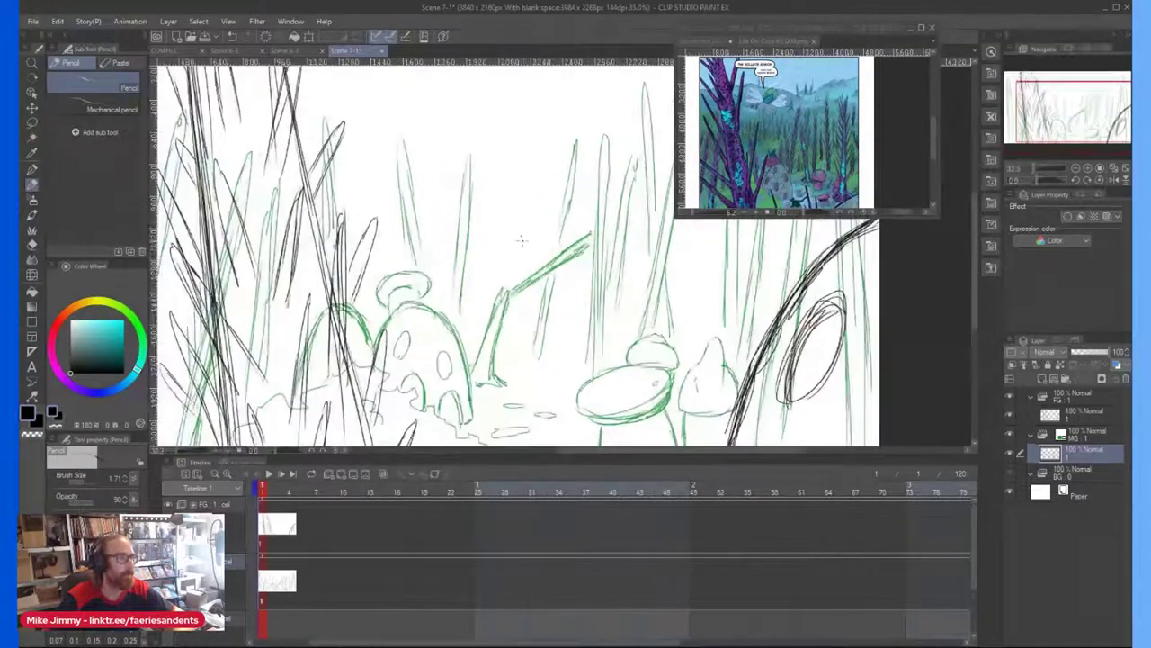
Step: Sketch a tall, narrow upright green blade above the elbow of the bent branch
mouse_move(524, 259)
mouse_down()
mouse_move(518, 155)
mouse_move(516, 275)
mouse_up()
drag(521, 121, 523, 157)
drag(516, 93, 515, 173)
scroll(514, 112, down, 3)
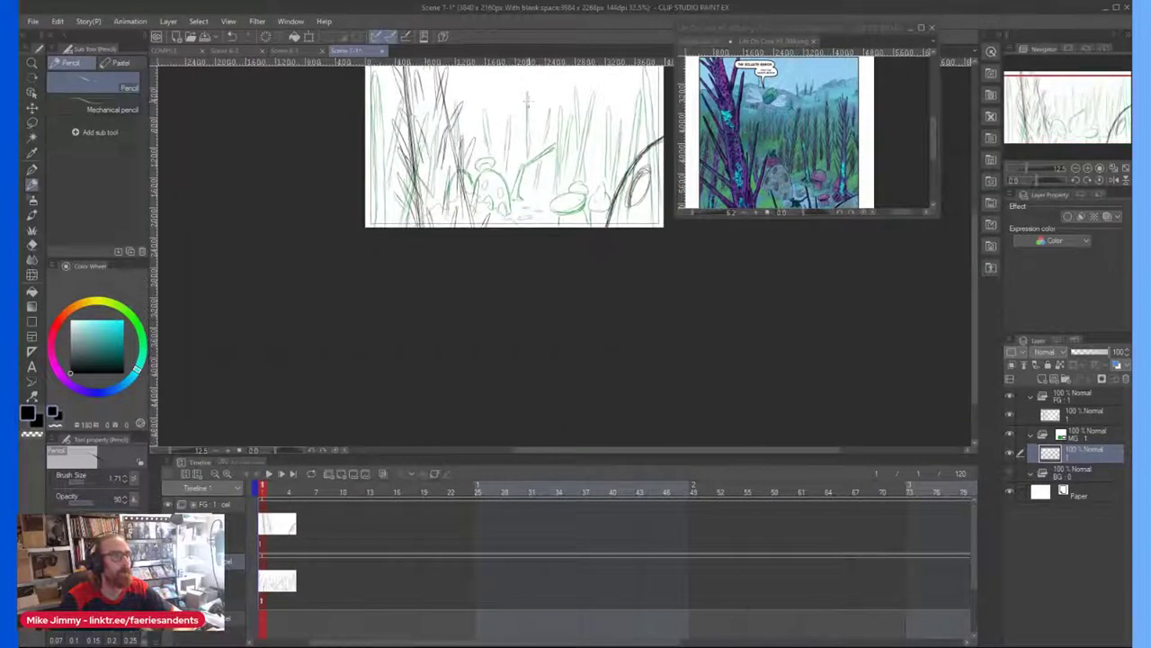
Step: Add short green blades on both sides of the tall blade above the bent branch
scroll(523, 207, up, 5)
drag(543, 324, 554, 263)
drag(554, 271, 535, 337)
scroll(544, 284, down, 2)
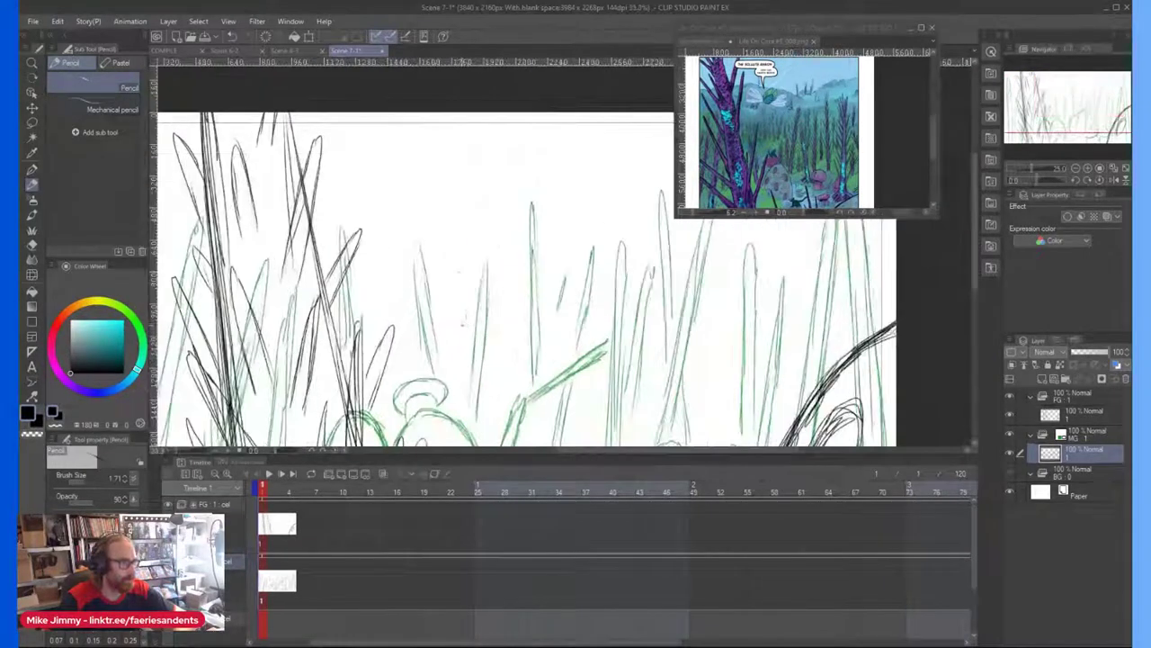
drag(493, 358, 501, 328)
scroll(533, 267, down, 1)
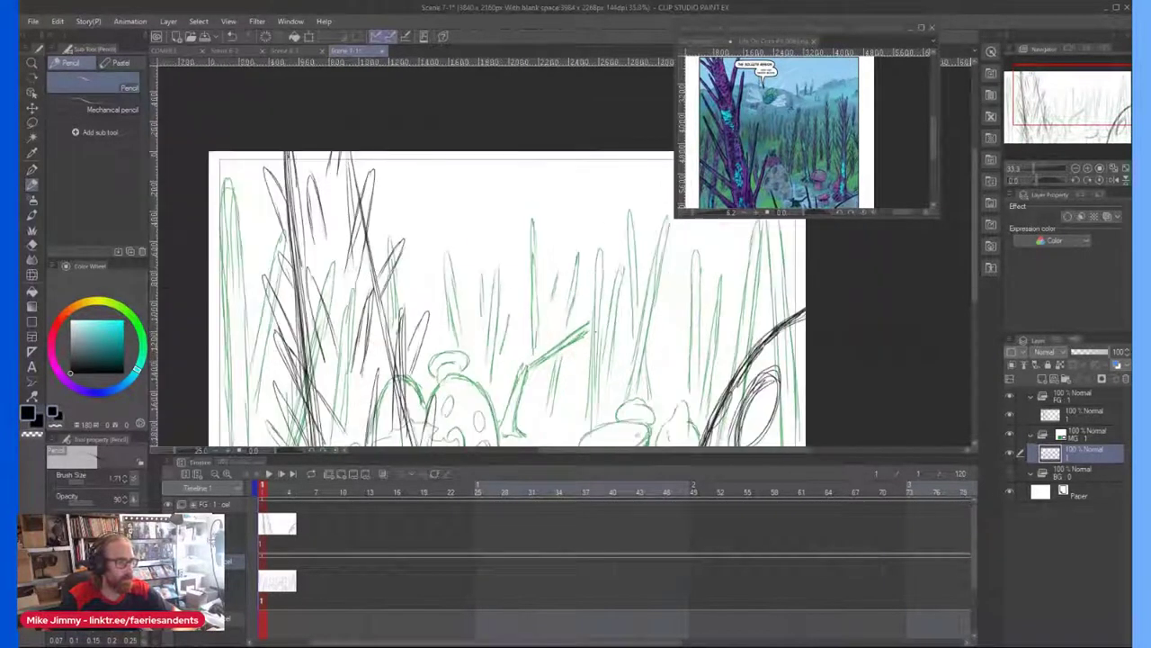
Step: Sketch two shorter green blades in the gap above the round mushroom cap and the pointed mushroom
scroll(639, 335, up, 1)
mouse_move(699, 340)
mouse_down()
mouse_move(692, 287)
mouse_move(695, 396)
mouse_move(687, 286)
mouse_move(699, 369)
mouse_up()
scroll(698, 289, down, 1)
scroll(664, 378, up, 1)
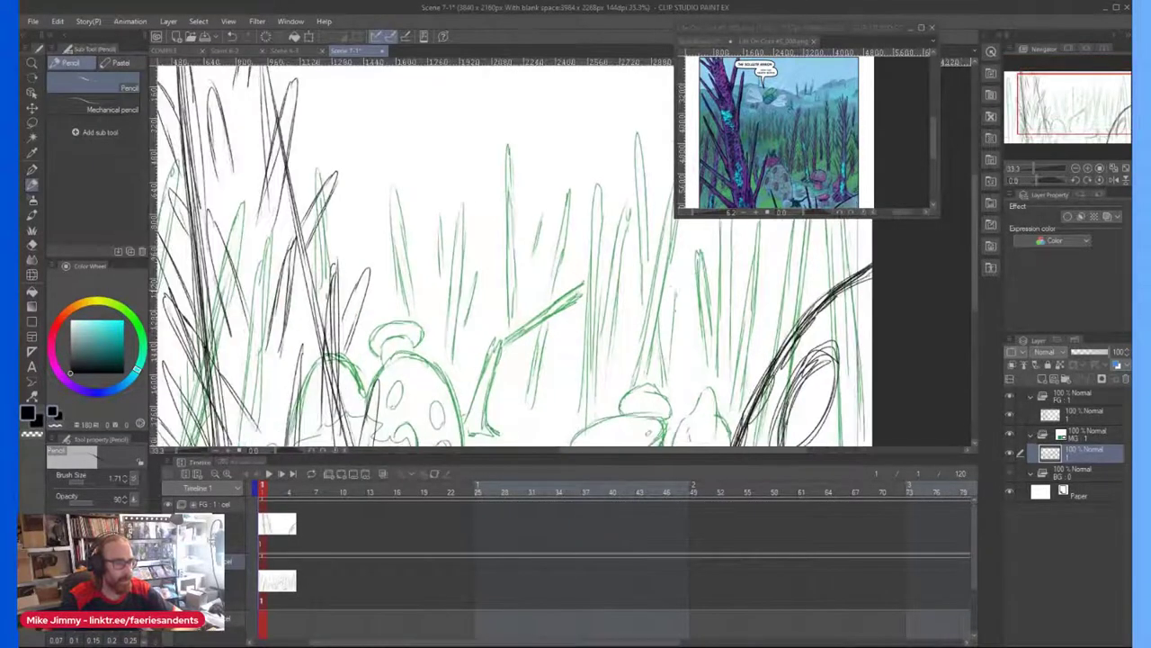
scroll(675, 360, down, 3)
scroll(708, 280, up, 3)
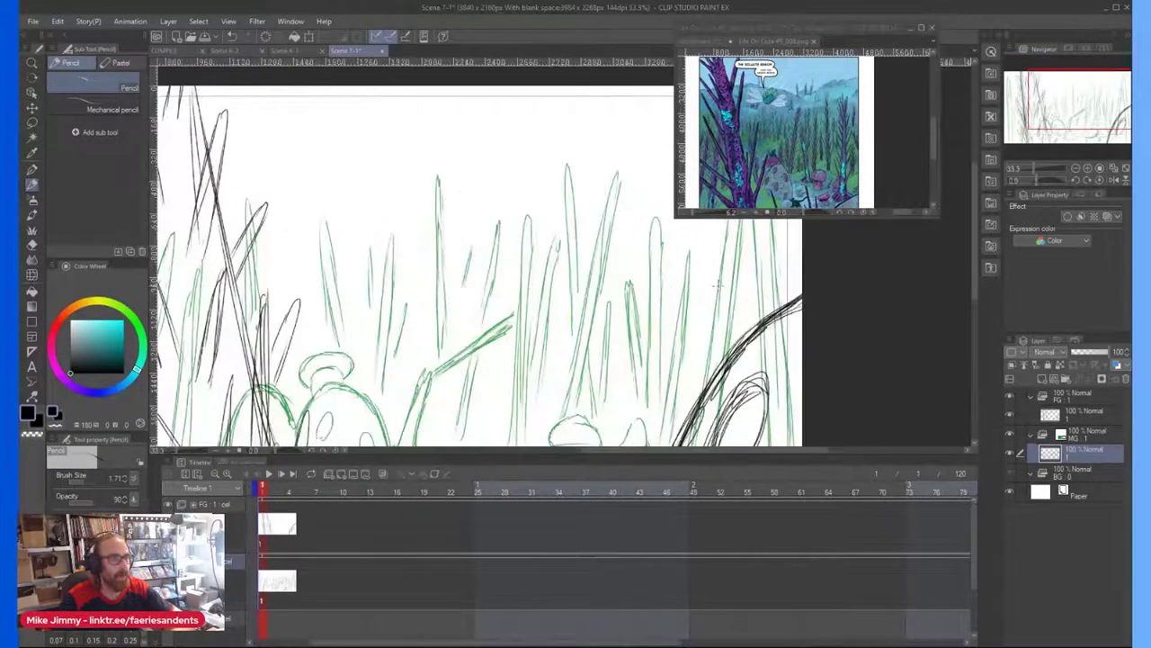
Step: Show the whole comic page in the reference window and move the window farther right, clear of the drawing
click(701, 213)
drag(701, 213, 688, 214)
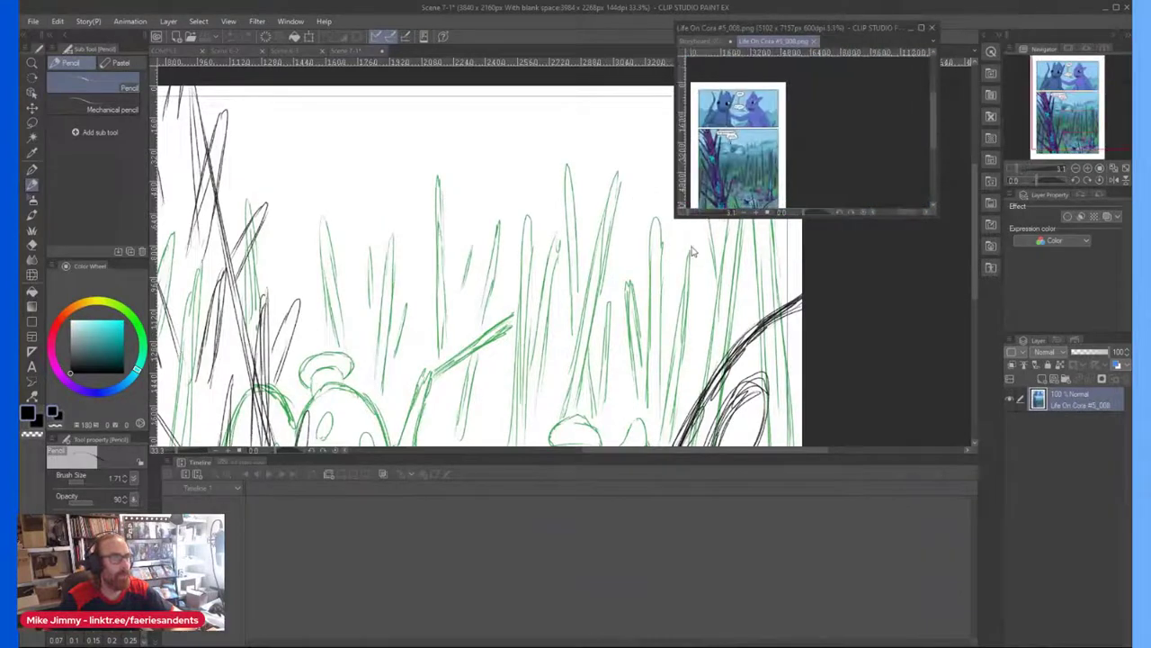
click(690, 244)
scroll(697, 256, down, 3)
drag(761, 29, 879, 36)
Step: Sketch a pointed green blade leaning in beside the tall blades above the black arch
click(728, 208)
scroll(655, 179, up, 3)
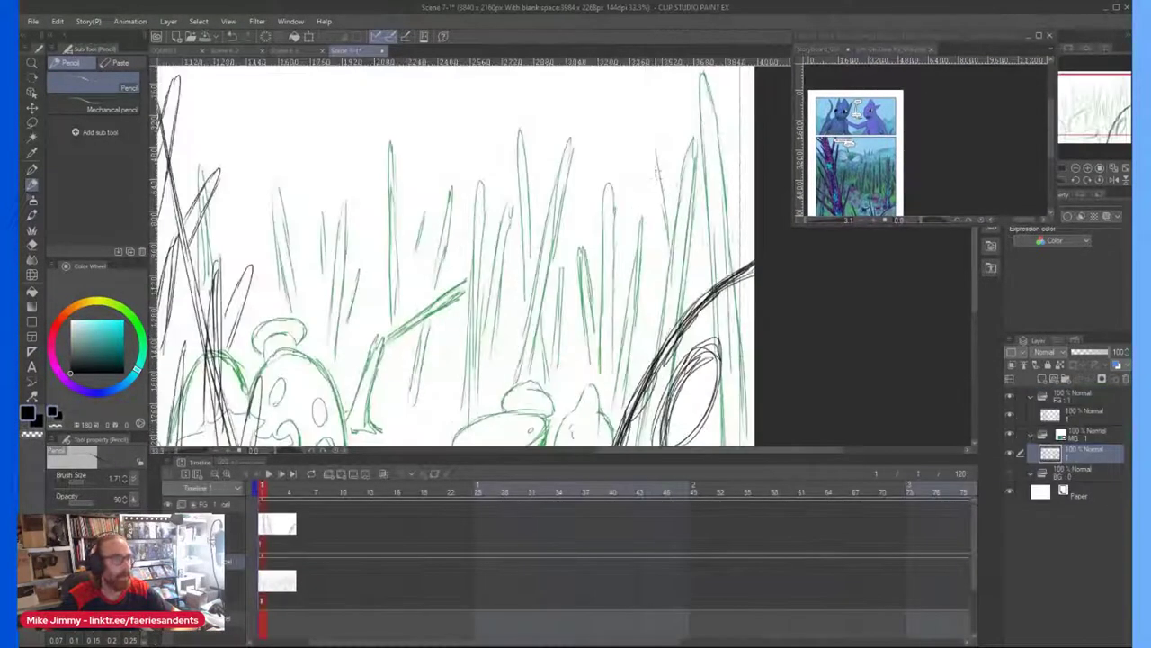
drag(655, 130, 662, 259)
drag(655, 184, 665, 275)
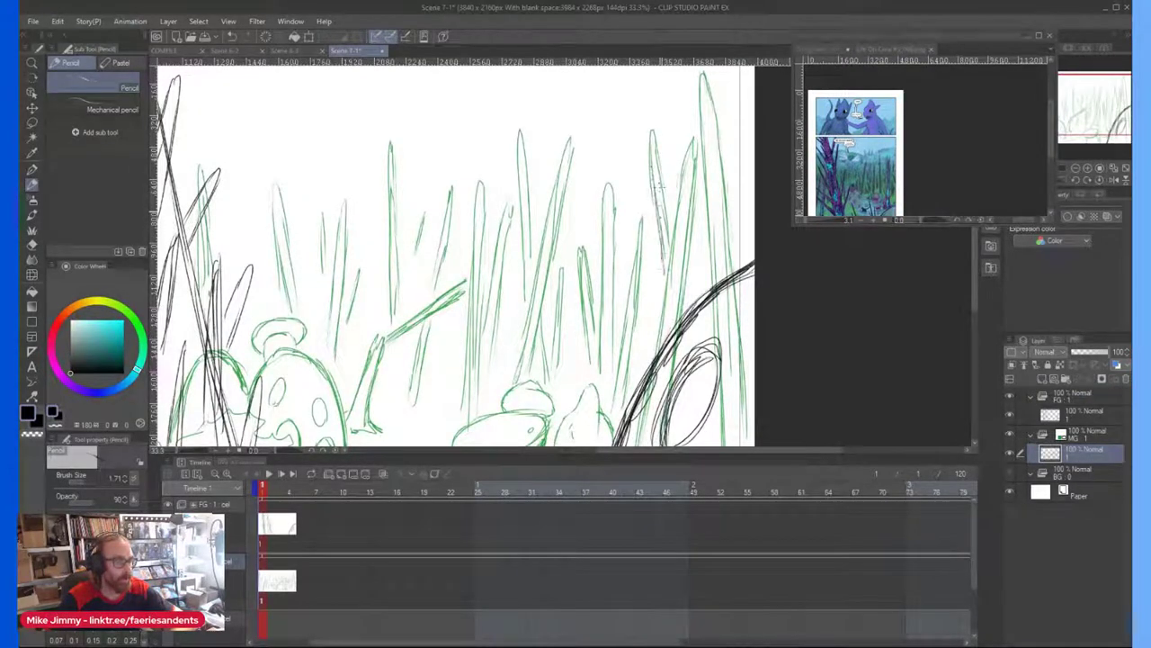
Step: Enlarge the comic page's lower forest panel so it fills the reference window
click(853, 167)
scroll(850, 169, down, 1)
scroll(843, 182, up, 2)
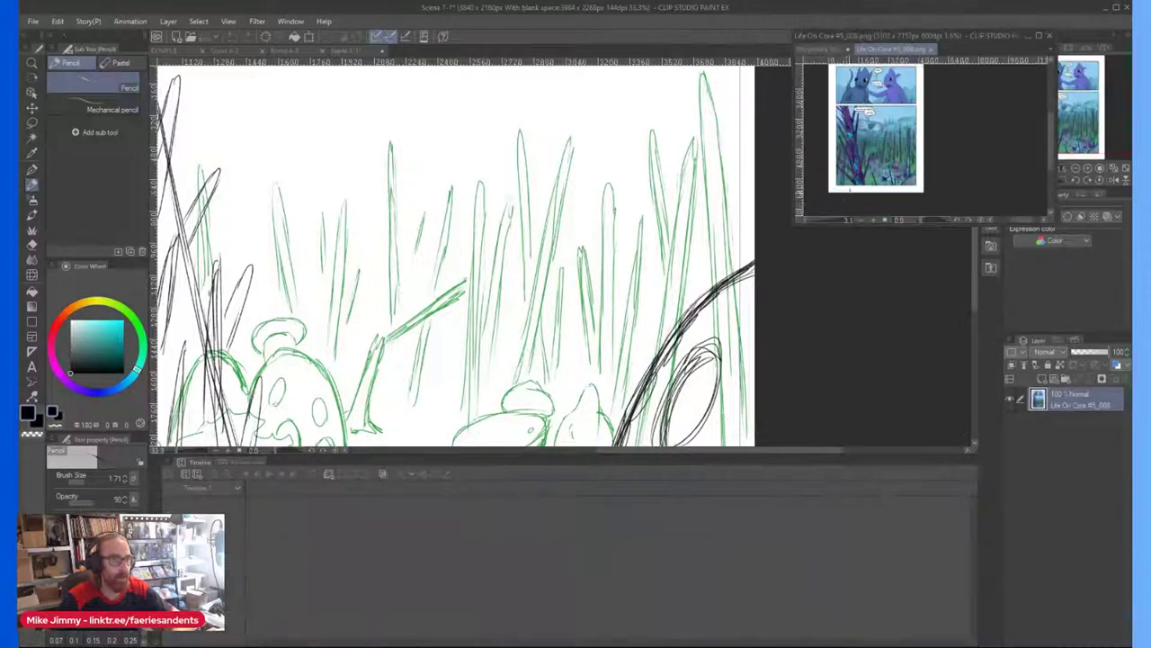
drag(845, 178, 851, 196)
Step: Add a short green blade between the tall blades just above the black arch
click(619, 333)
scroll(717, 226, down, 1)
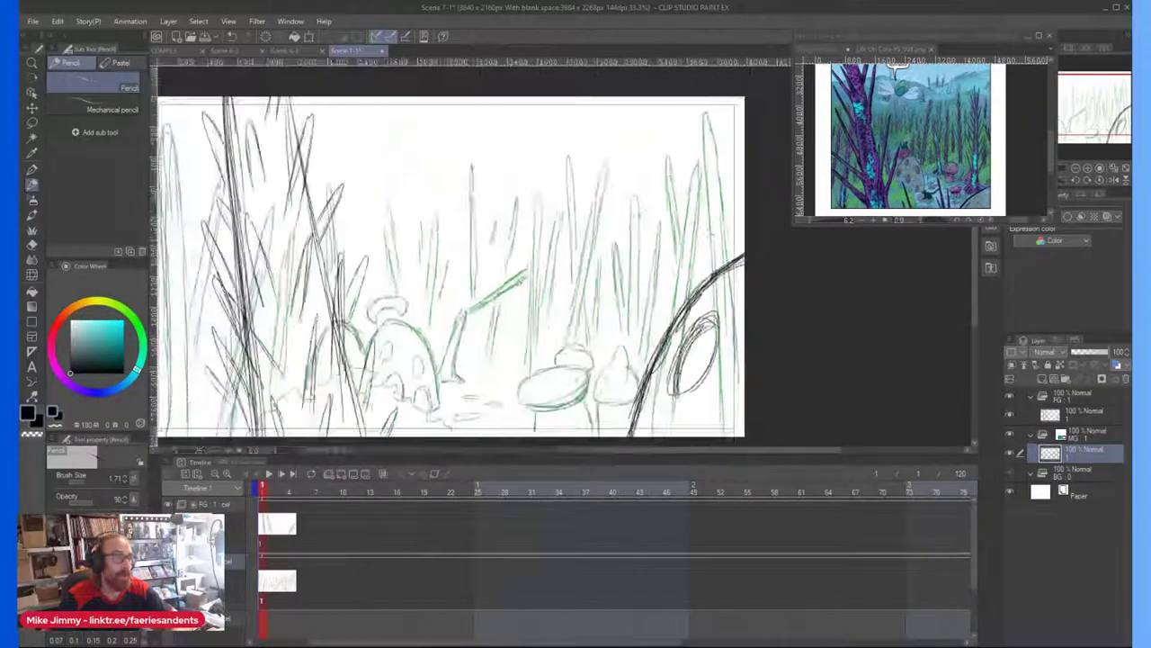
scroll(705, 239, up, 1)
drag(704, 209, 695, 286)
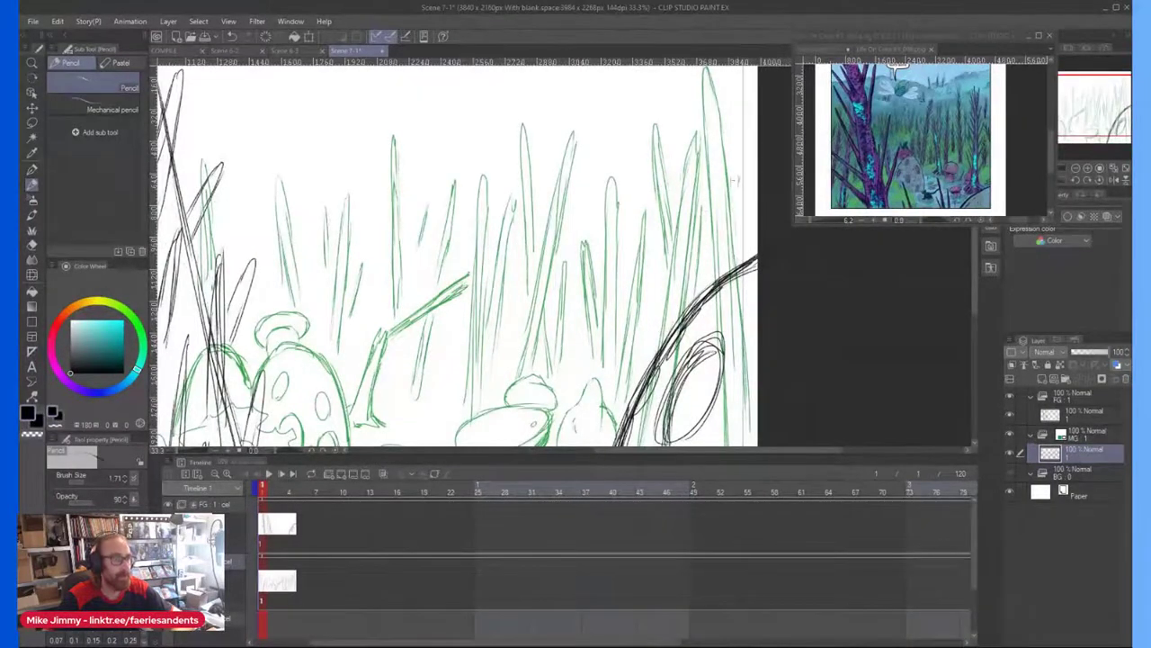
drag(702, 212, 714, 280)
scroll(726, 176, down, 1)
scroll(735, 150, up, 1)
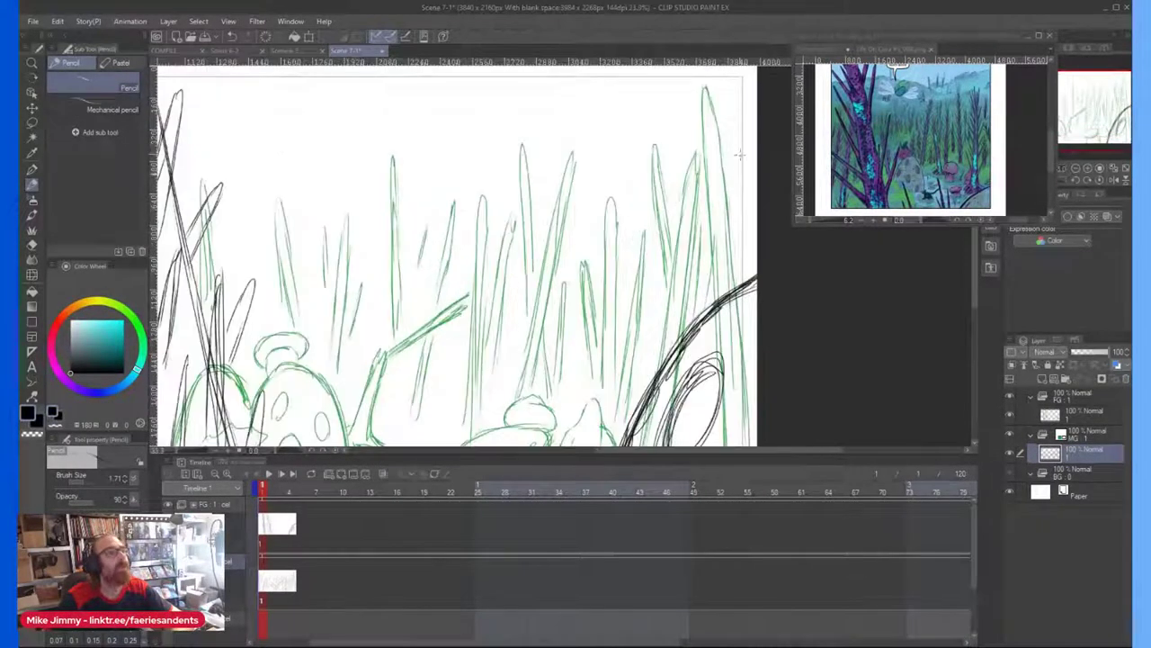
Step: Sketch a gently descending green hill line above the blades, running right from the black stalks
scroll(738, 152, down, 1)
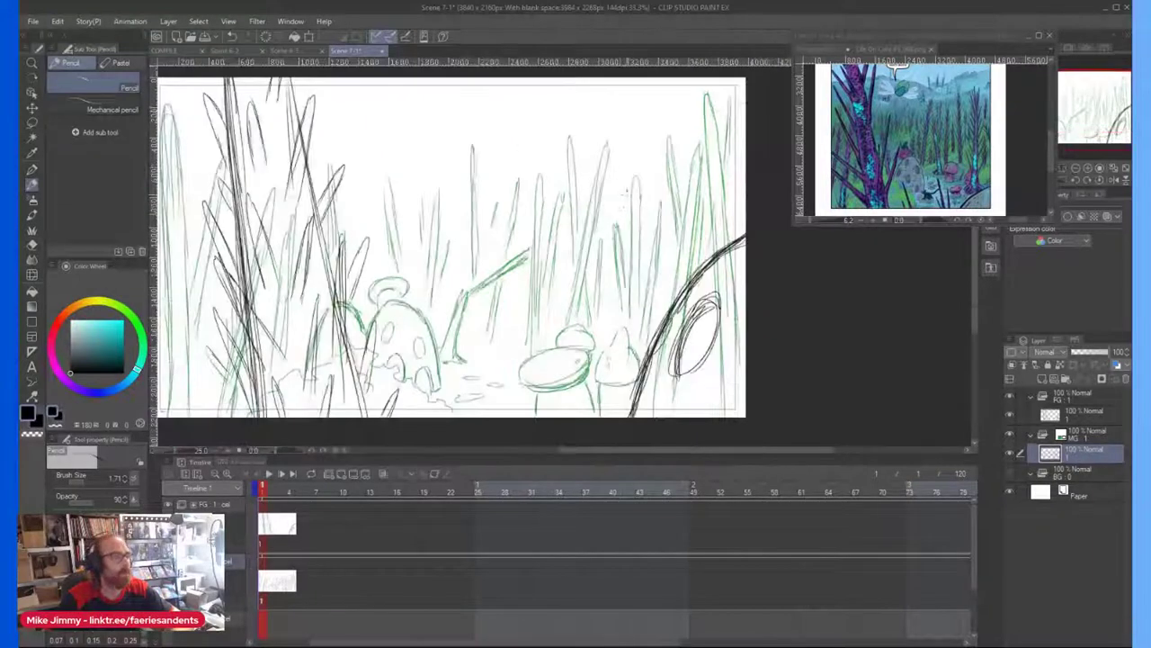
scroll(641, 243, up, 1)
scroll(642, 218, down, 5)
scroll(525, 137, up, 2)
scroll(526, 137, up, 3)
scroll(513, 144, down, 4)
scroll(499, 148, up, 3)
mouse_move(493, 153)
mouse_down()
mouse_move(655, 189)
mouse_move(622, 197)
mouse_up()
Step: Add short upright green strokes as distant trees along the descending hill line
scroll(710, 192, down, 2)
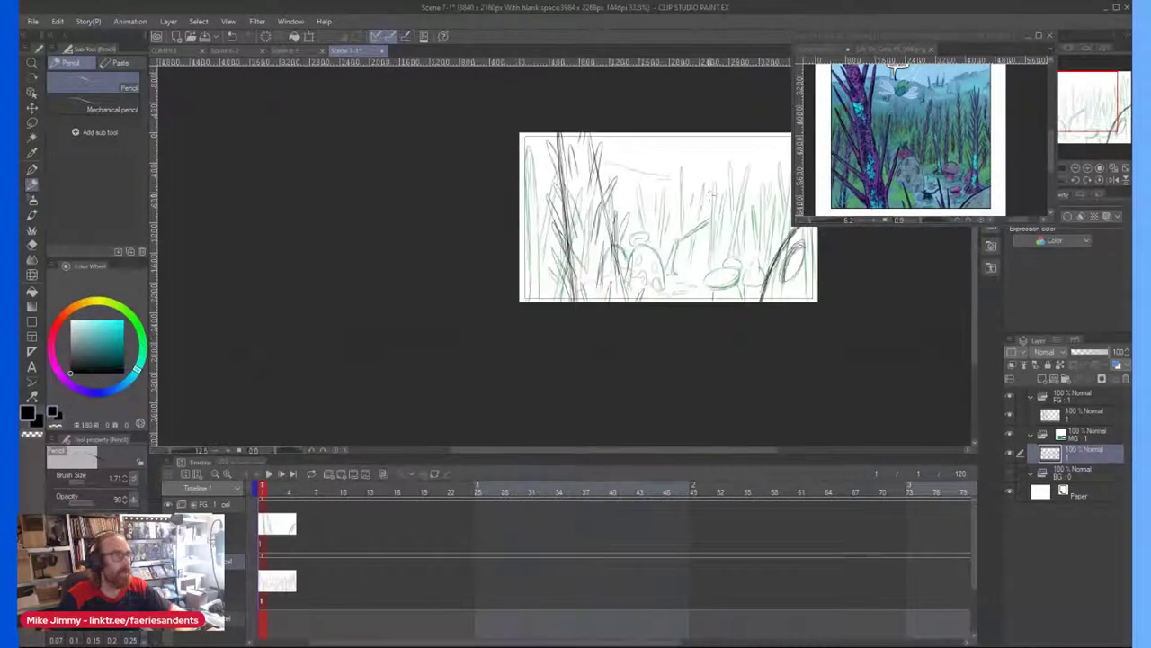
scroll(630, 203, up, 3)
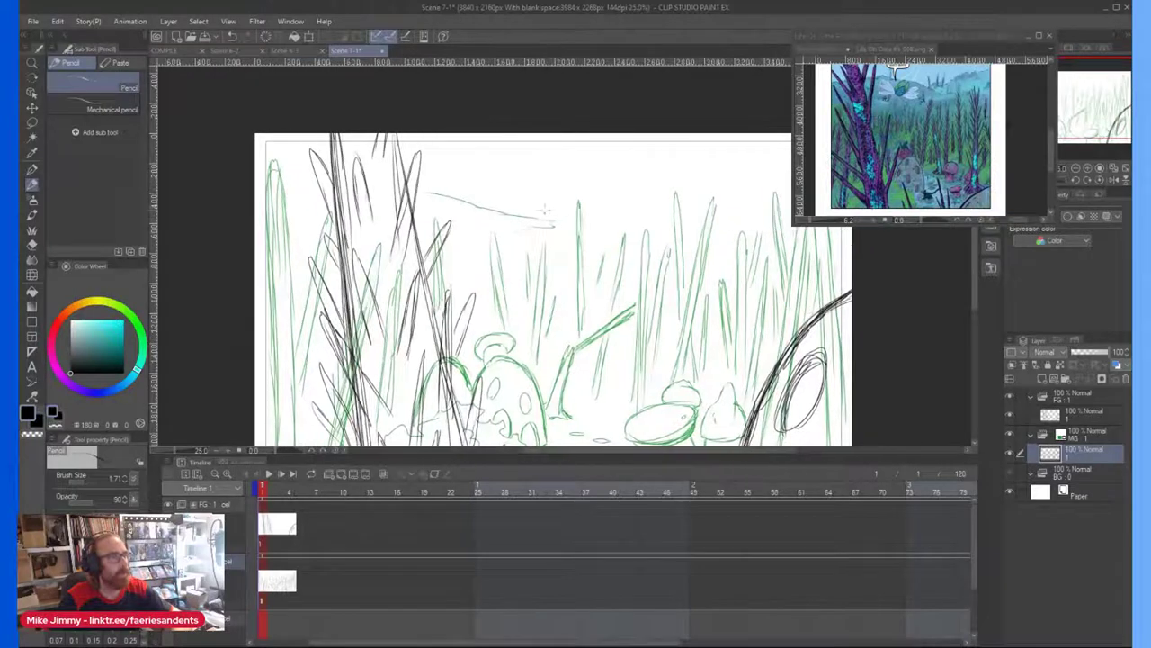
drag(558, 191, 559, 234)
mouse_move(502, 182)
mouse_down()
mouse_move(501, 203)
mouse_move(536, 181)
mouse_up()
scroll(525, 217, up, 1)
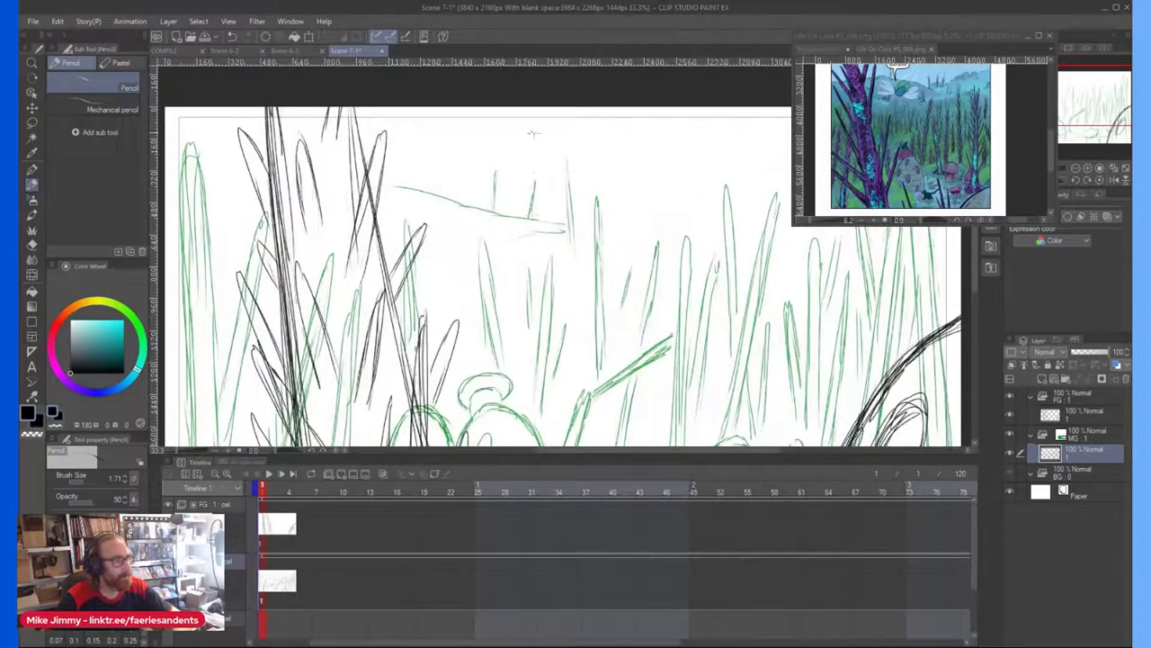
scroll(534, 147, down, 1)
drag(448, 185, 443, 145)
Step: Sketch a second green hill line rising toward the canvas's upper right, with a short upright tree stroke on it
drag(652, 234, 622, 234)
mouse_move(754, 129)
mouse_down()
mouse_move(572, 173)
mouse_move(732, 132)
mouse_up()
mouse_move(612, 132)
mouse_down()
mouse_move(597, 134)
mouse_move(616, 142)
mouse_move(612, 169)
mouse_up()
scroll(604, 133, up, 1)
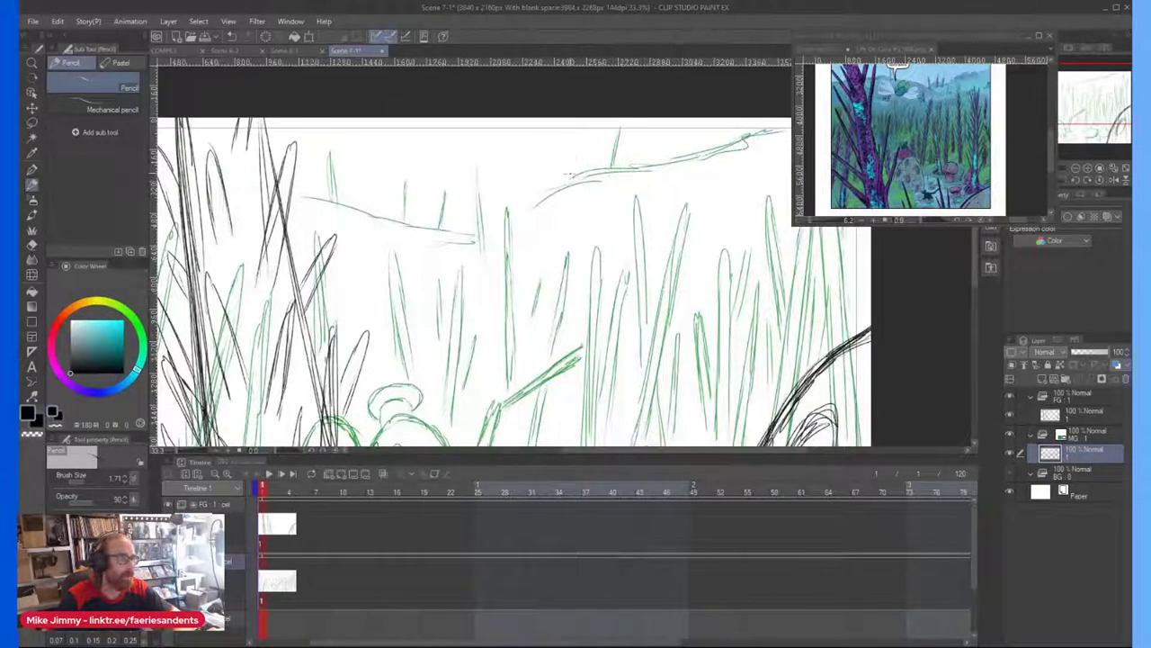
Step: Add another short upright green tree stroke on the rising hill line in the canvas's upper right
drag(573, 137, 569, 180)
scroll(554, 143, down, 3)
scroll(536, 144, up, 2)
scroll(527, 128, down, 1)
drag(529, 124, 535, 111)
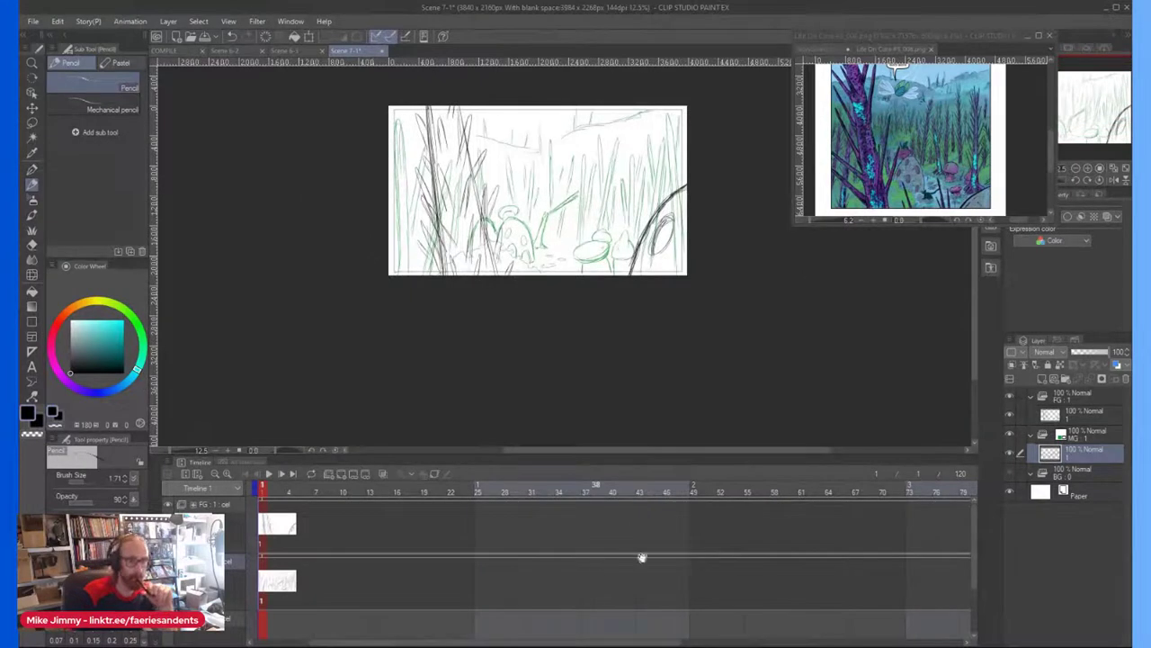
click(1076, 417)
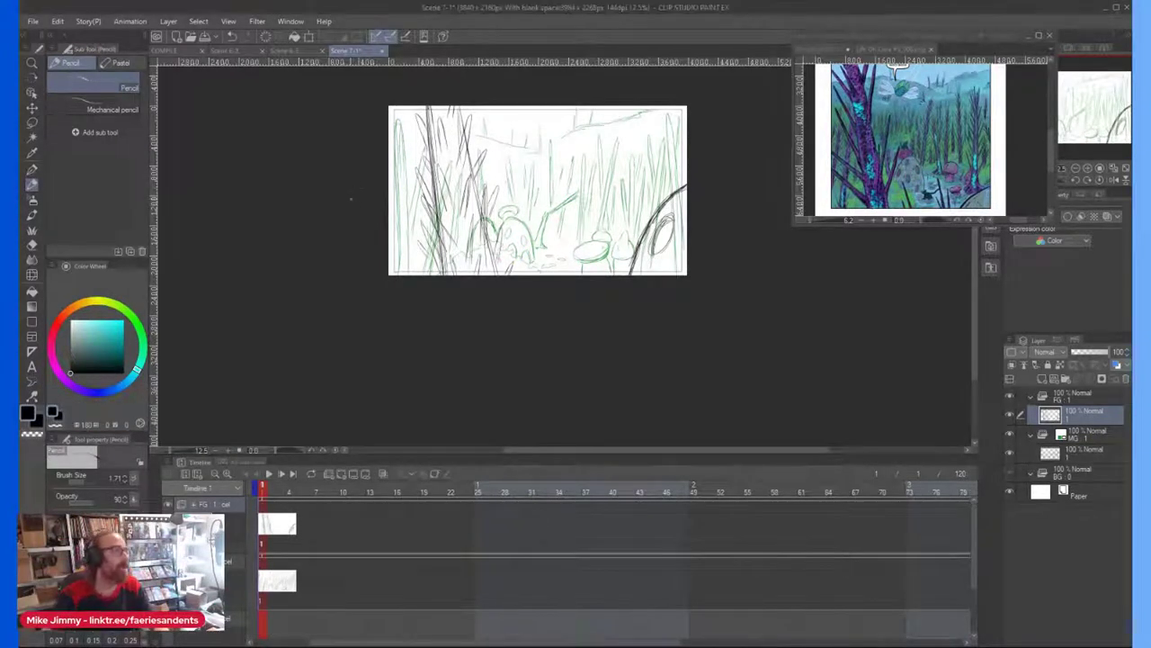
scroll(409, 176, up, 2)
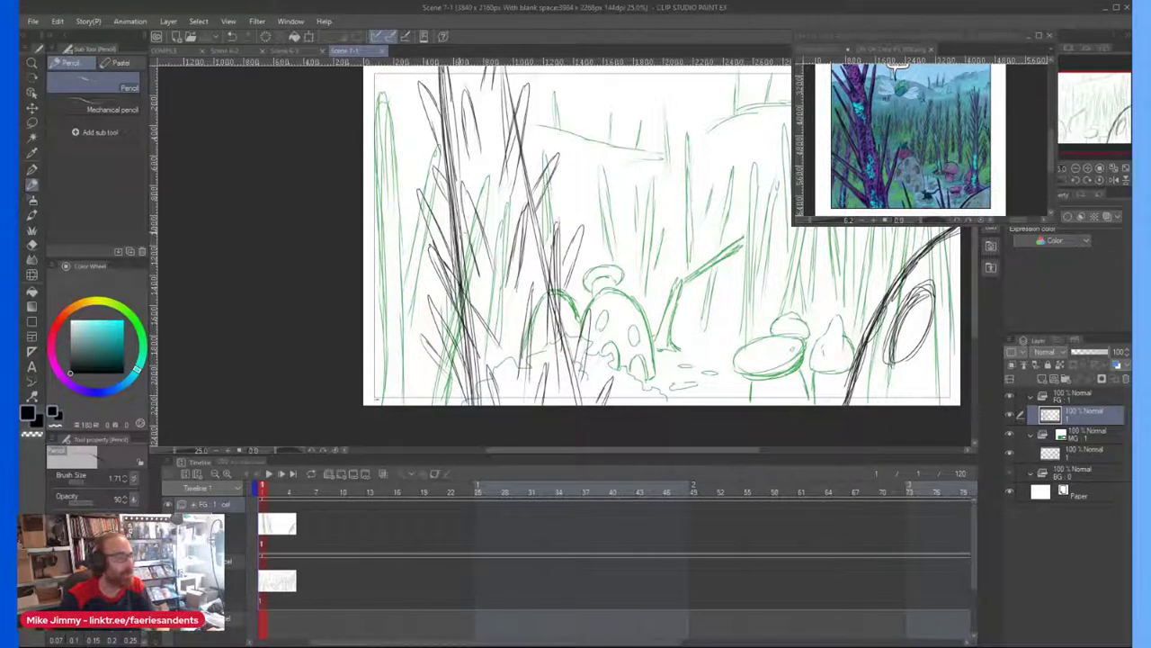
scroll(462, 237, down, 1)
scroll(447, 189, up, 1)
drag(465, 218, 436, 184)
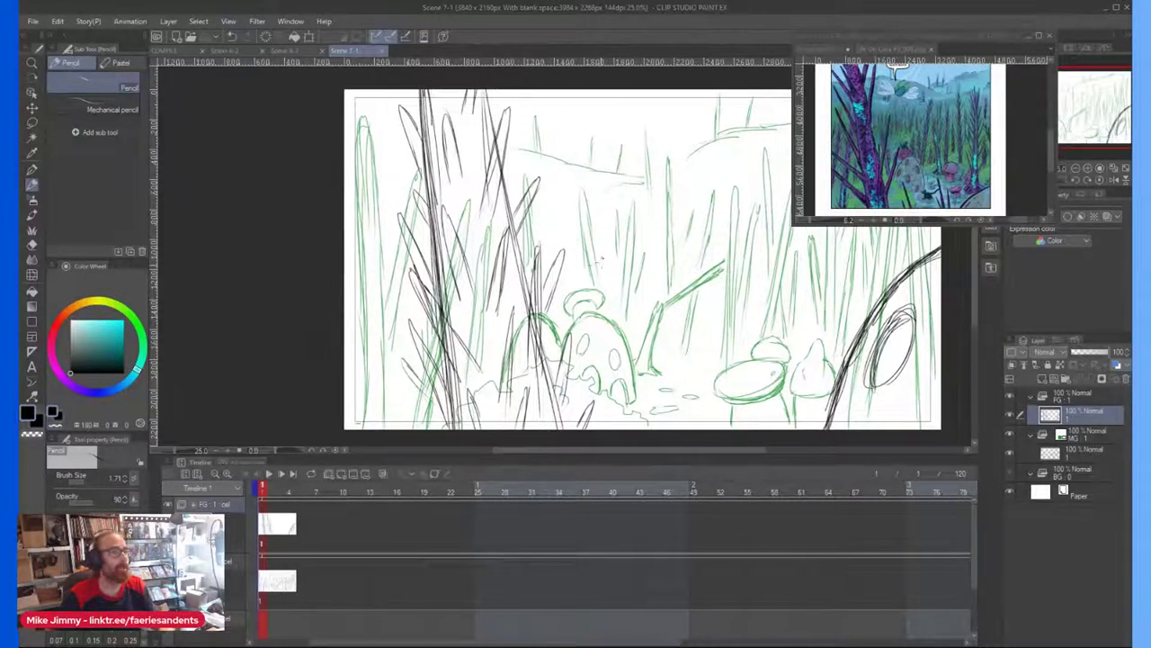
scroll(546, 250, up, 1)
drag(546, 250, 556, 184)
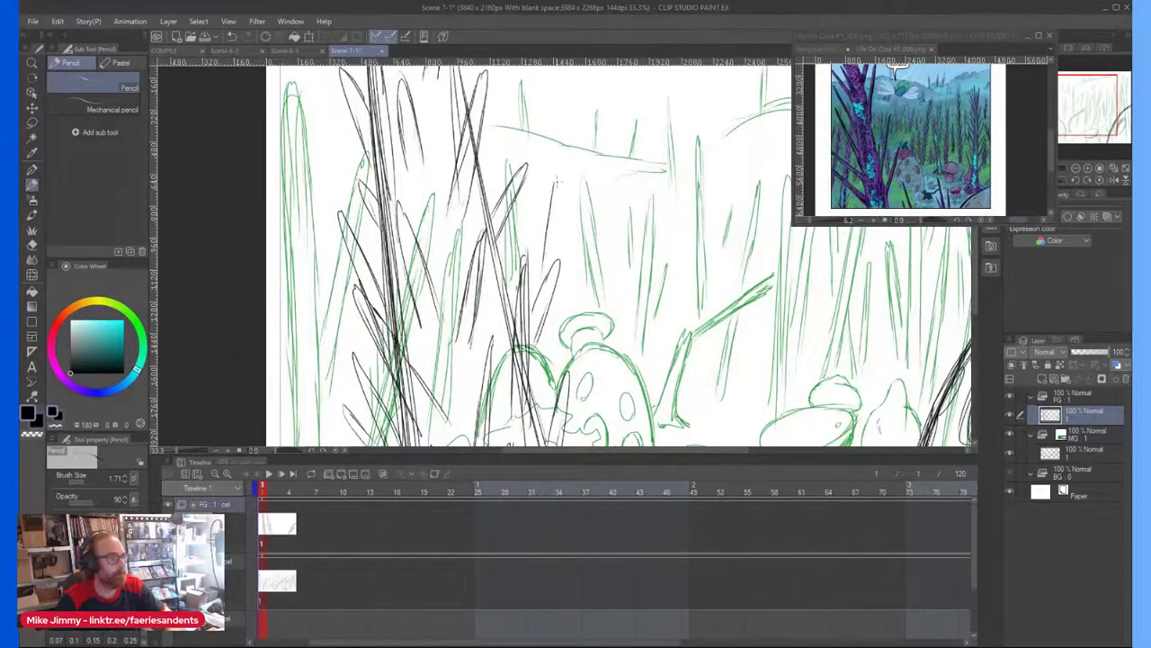
key(ctrl+z)
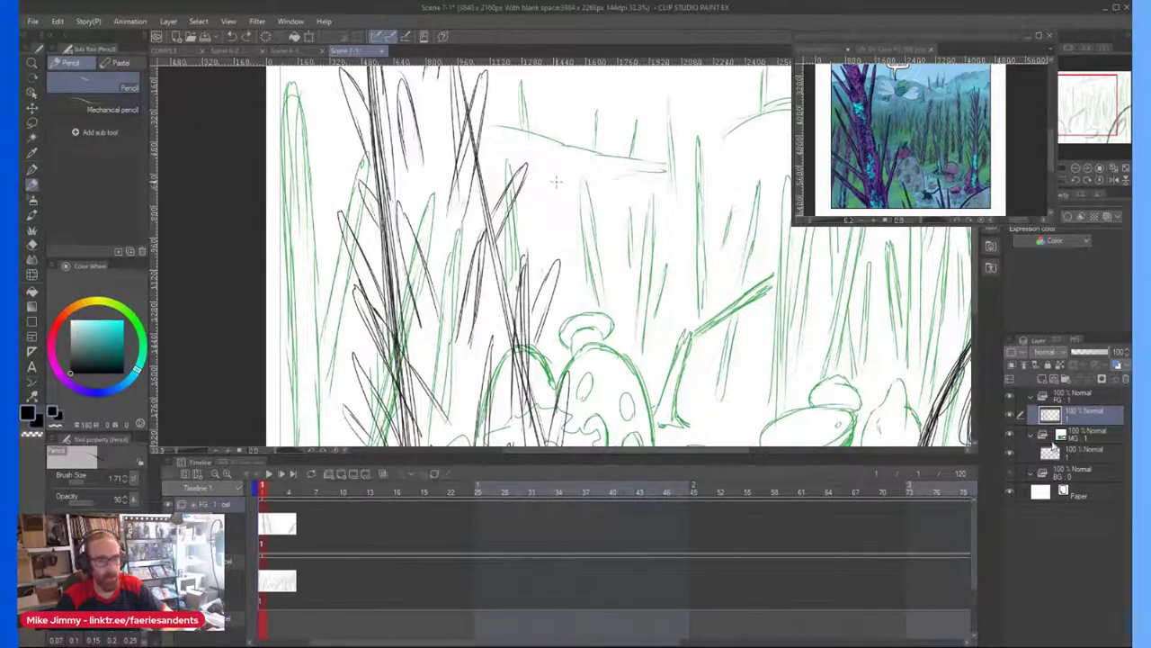
Step: On layer 1 of the MG folder, add a short green blade above the domes, just right of the black stalks
click(1081, 454)
mouse_move(550, 252)
mouse_down()
mouse_move(557, 184)
mouse_move(540, 271)
mouse_move(556, 182)
mouse_move(547, 225)
mouse_up()
scroll(554, 200, down, 3)
scroll(667, 163, up, 2)
scroll(671, 159, down, 3)
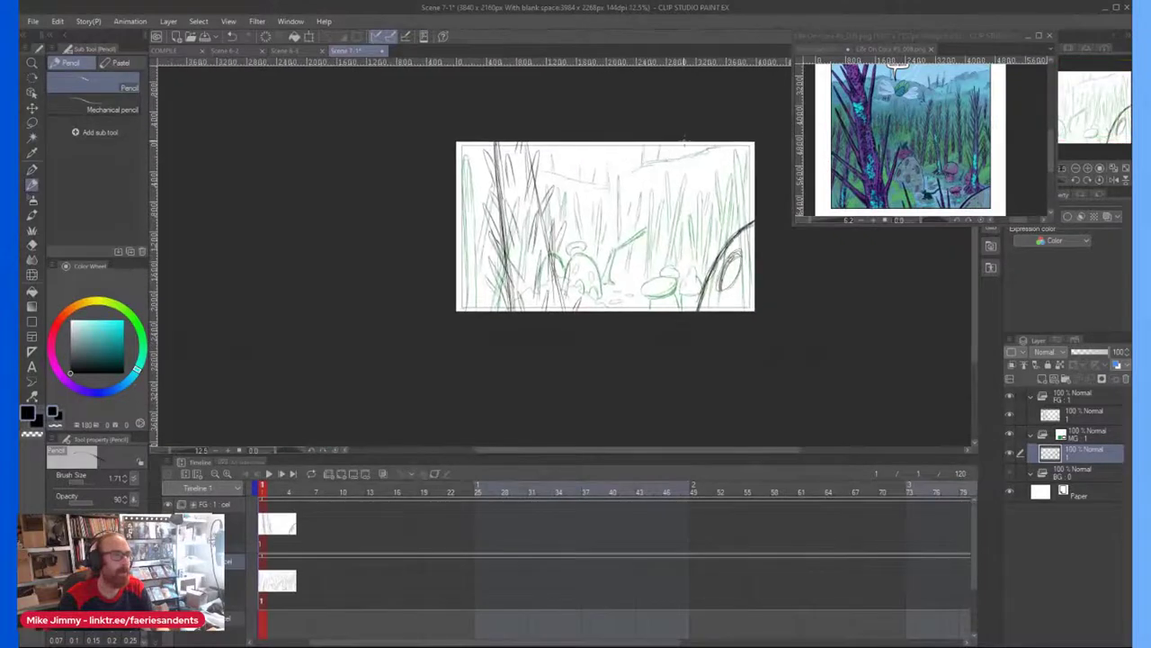
Step: Sketch two bumpy green bush outlines with a ground line beneath them, below the rising hill line in the upper right
scroll(684, 171, up, 5)
drag(641, 195, 618, 219)
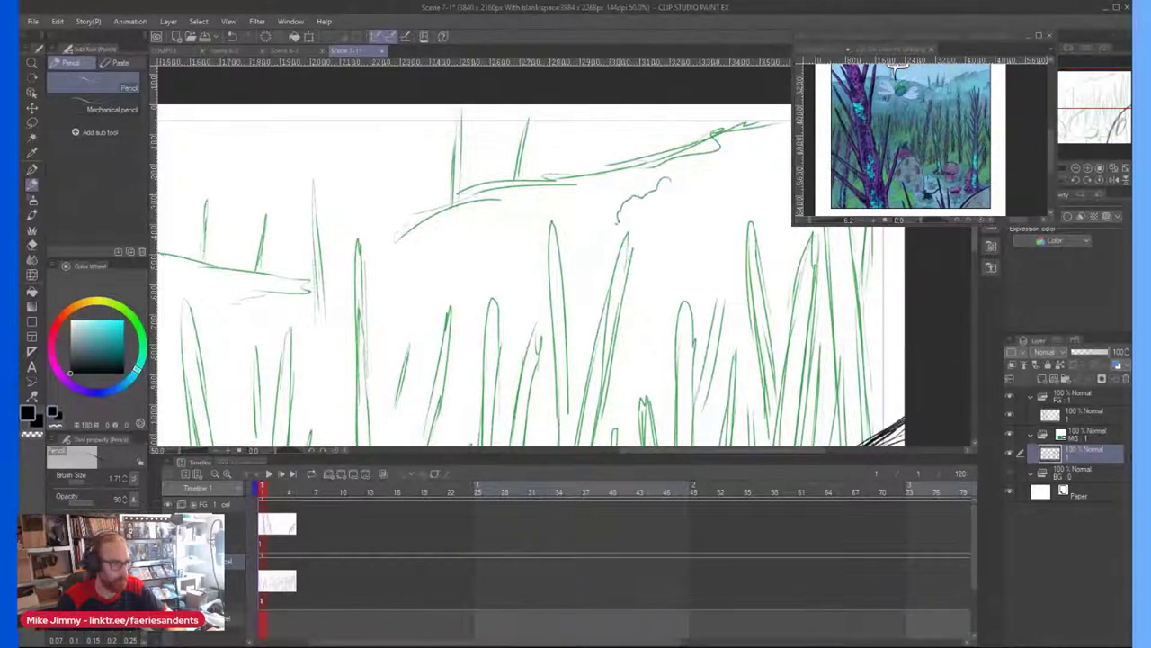
mouse_move(730, 238)
mouse_down()
mouse_move(644, 269)
mouse_move(743, 231)
mouse_move(725, 223)
mouse_move(768, 219)
mouse_up()
scroll(749, 211, down, 1)
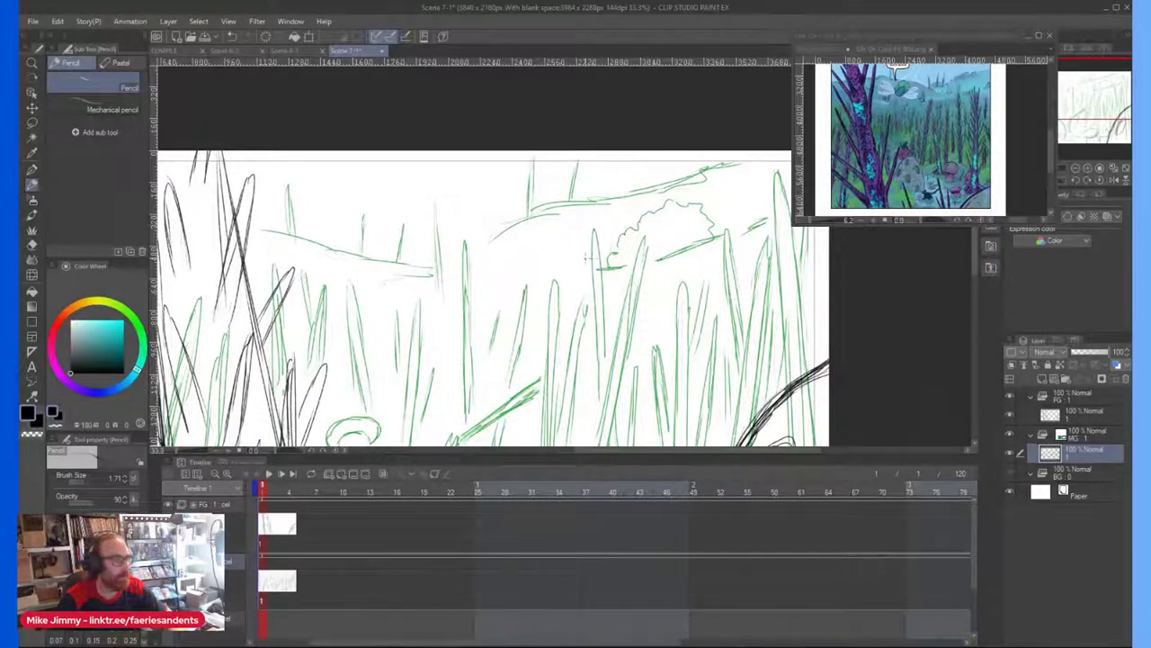
drag(604, 228, 558, 266)
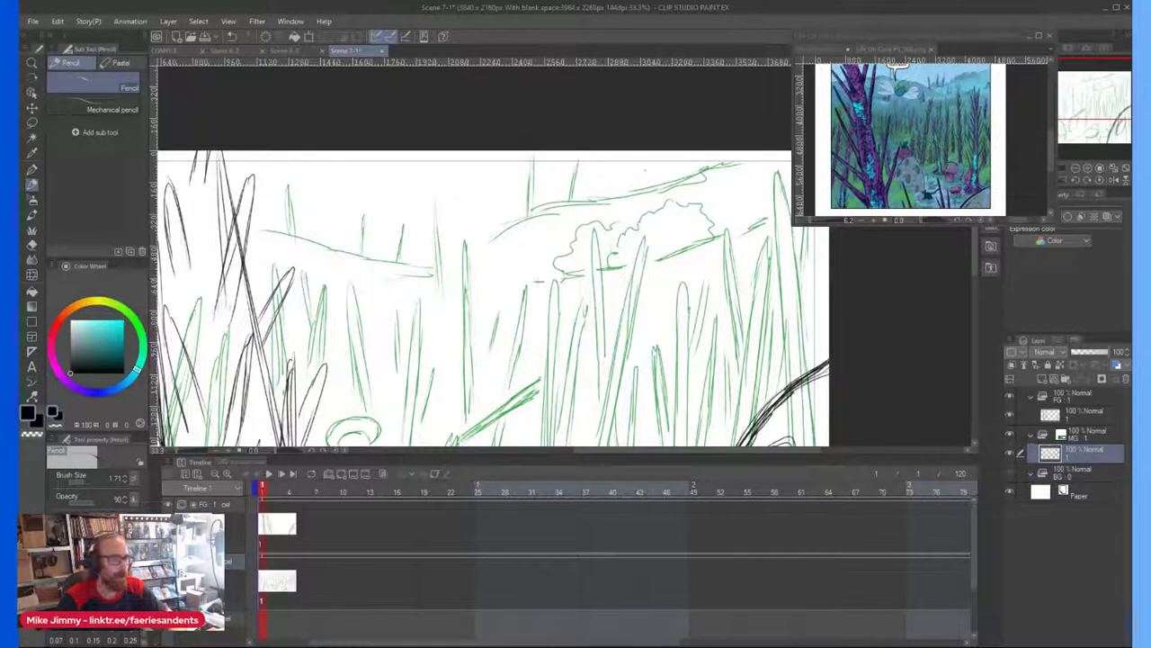
Step: Examine the distant hills and sky in the upper part of the comic page's landscape panel
click(868, 93)
scroll(882, 90, down, 2)
drag(885, 81, 900, 116)
scroll(890, 106, up, 4)
key(ctrl+minus)
key(ctrl+minus)
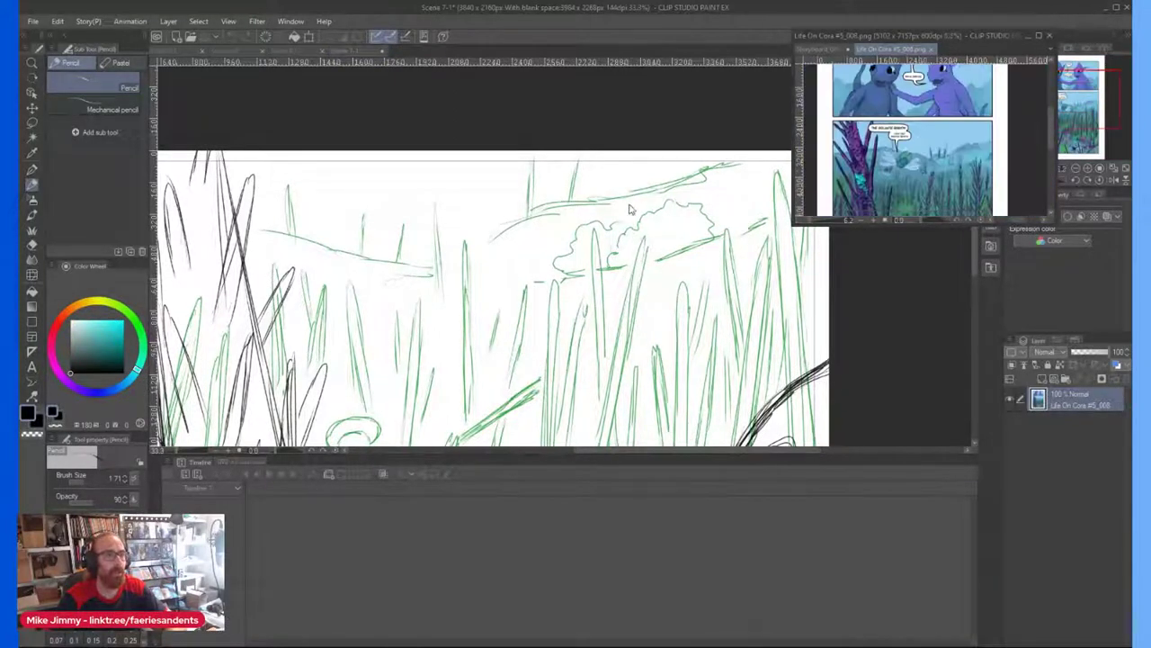
Step: Return to the Scene 7-1 canvas and save the file
click(546, 255)
scroll(549, 250, down, 3)
drag(400, 301, 407, 286)
scroll(404, 288, up, 2)
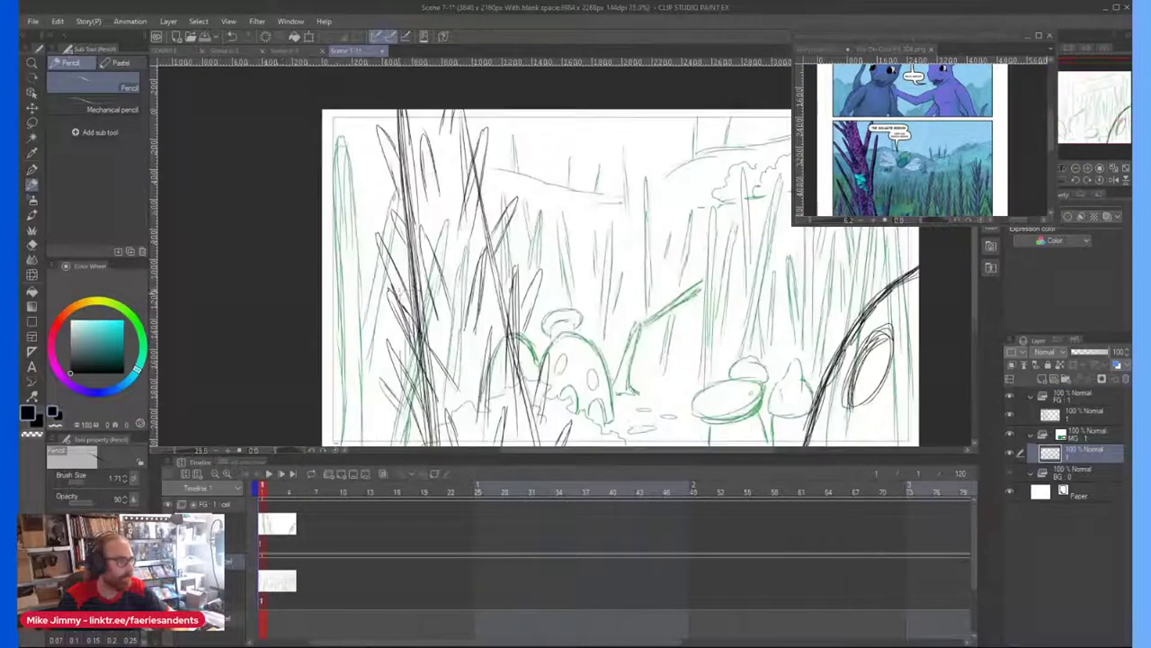
key(ctrl+s)
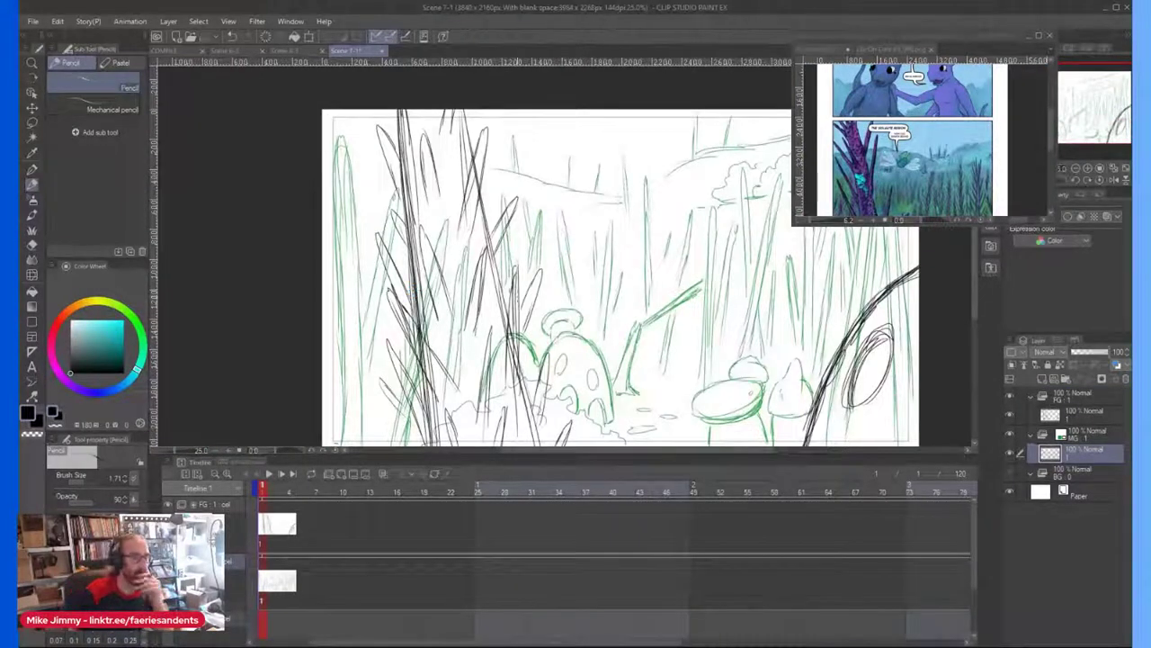
Step: Examine the stone dome, path and small creature in the lower part of the comic reference
scroll(710, 314, down, 2)
click(919, 185)
scroll(919, 185, down, 3)
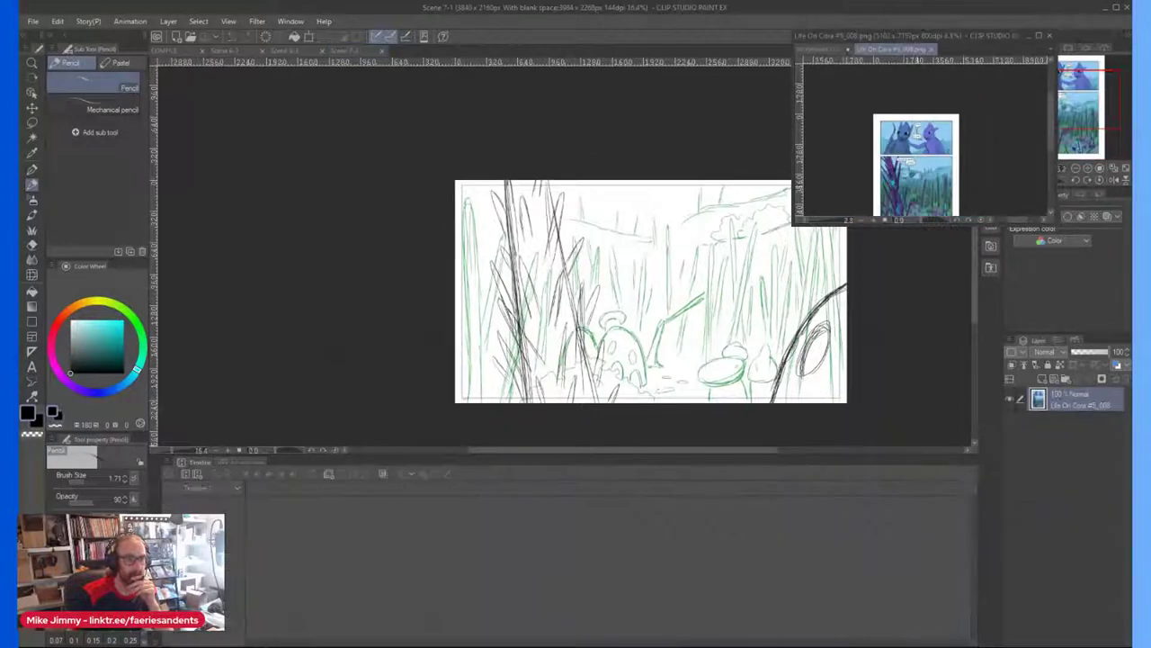
scroll(907, 199, down, 2)
scroll(906, 200, up, 5)
scroll(908, 199, down, 2)
scroll(925, 139, up, 5)
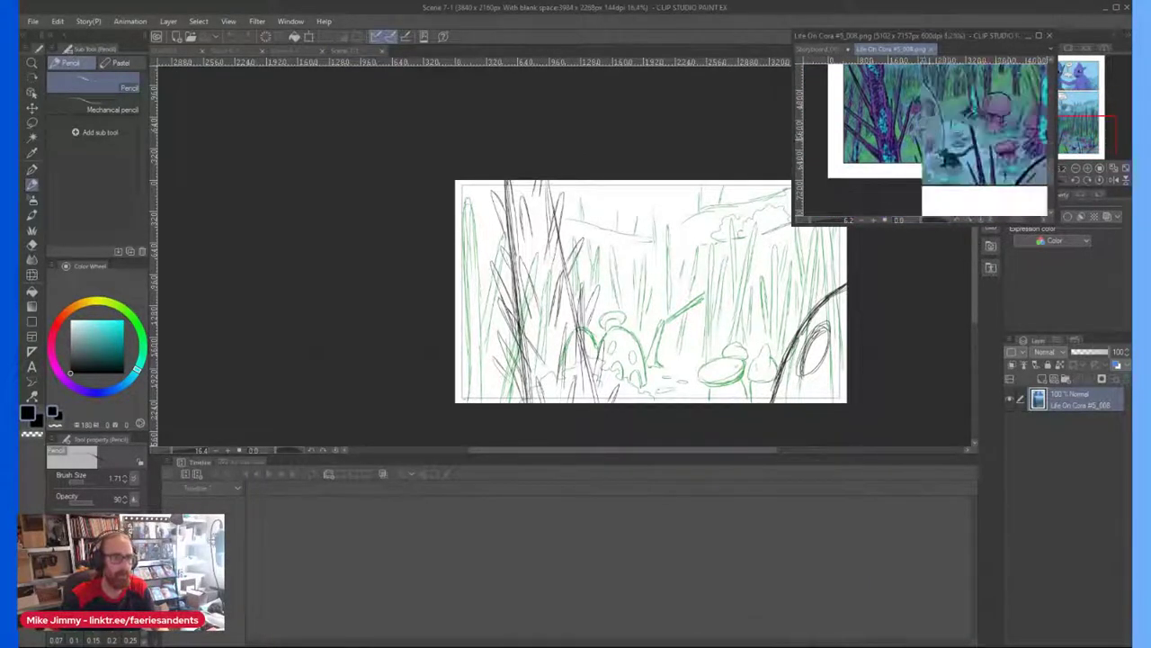
scroll(908, 164, down, 1)
click(664, 385)
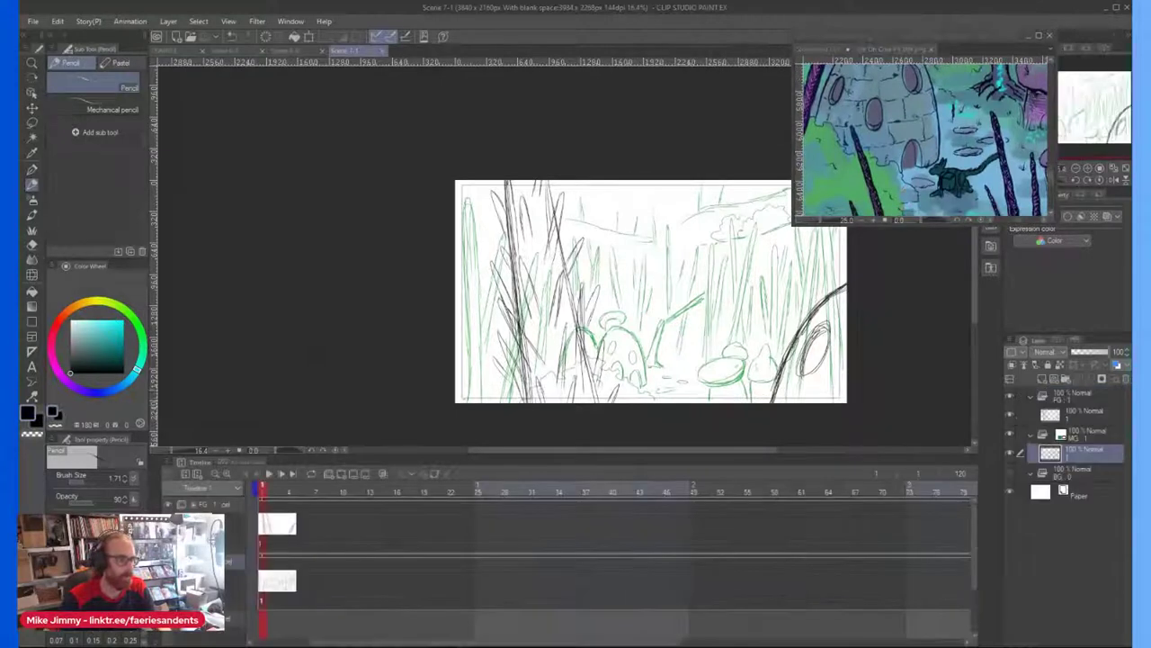
Step: Compare the sketch's dome area and overall composition with the lower part of the comic's landscape panel
scroll(664, 385, up, 2)
scroll(632, 393, up, 1)
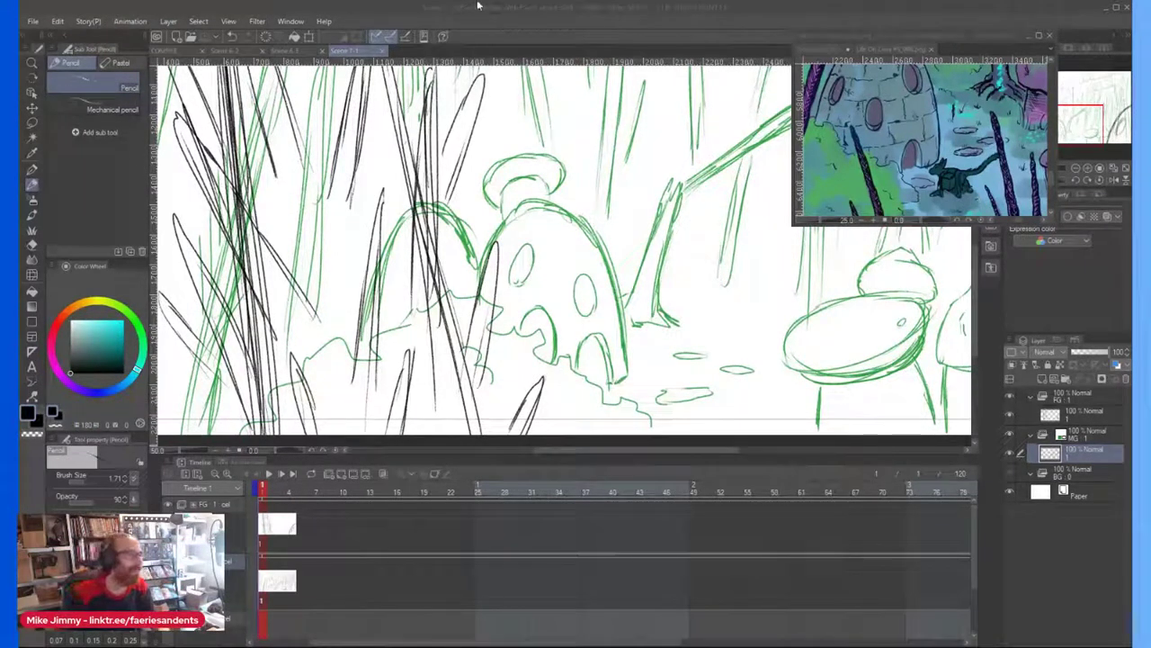
click(491, 39)
scroll(525, 328, down, 14)
scroll(563, 275, up, 5)
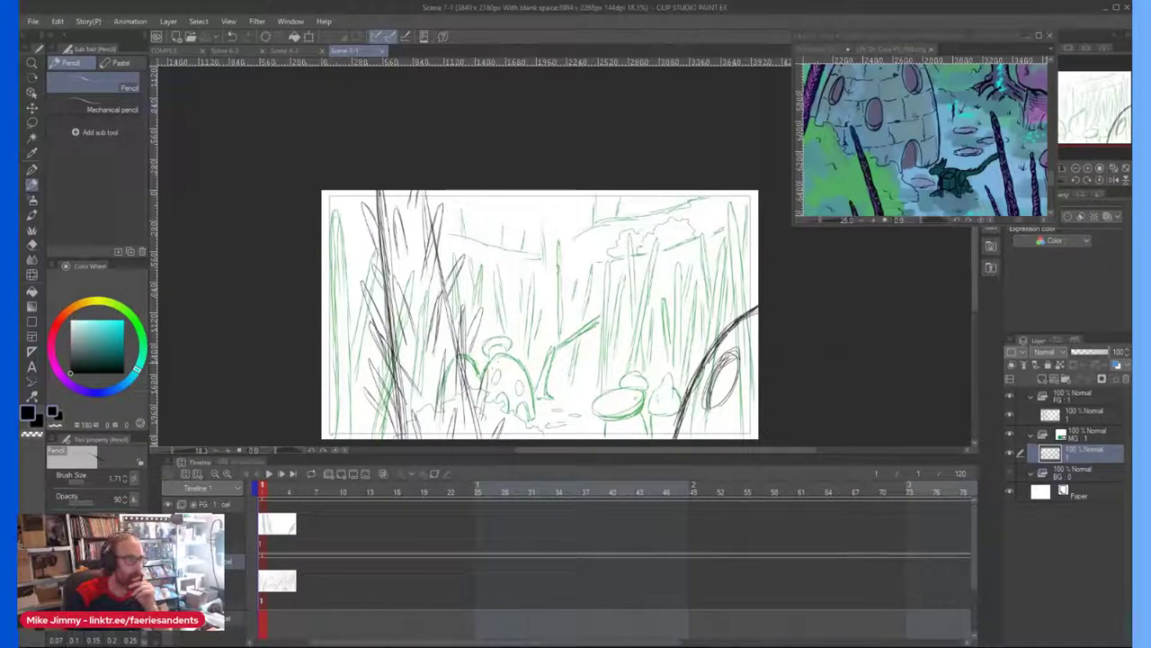
scroll(509, 362, down, 5)
scroll(509, 364, up, 7)
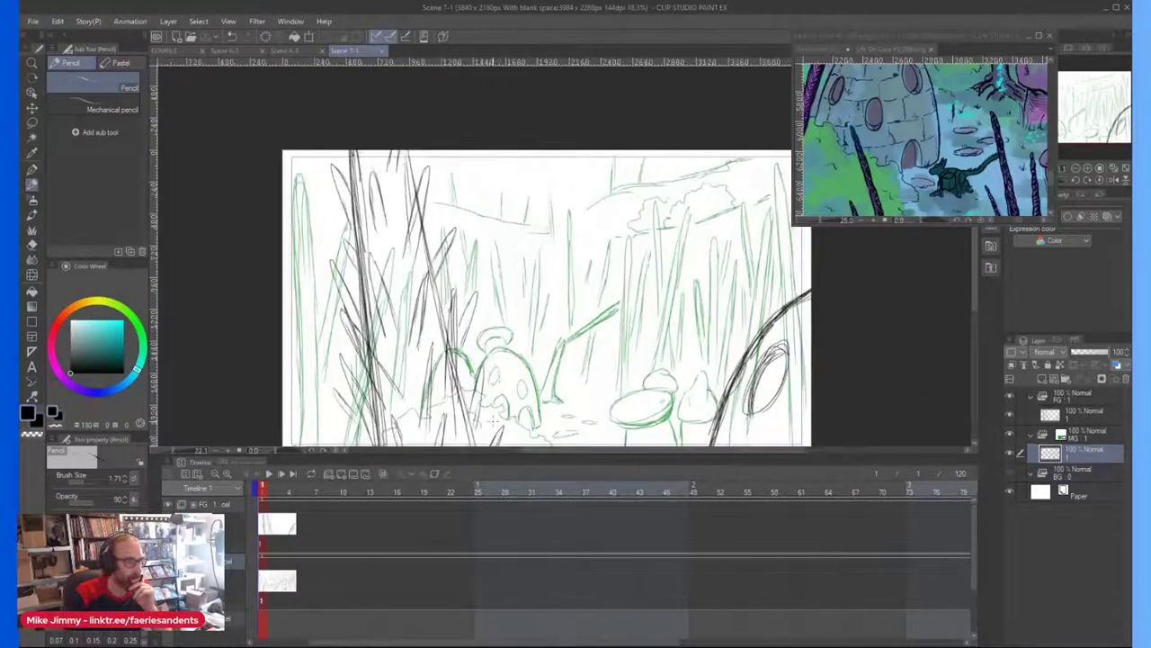
scroll(496, 421, up, 2)
click(972, 38)
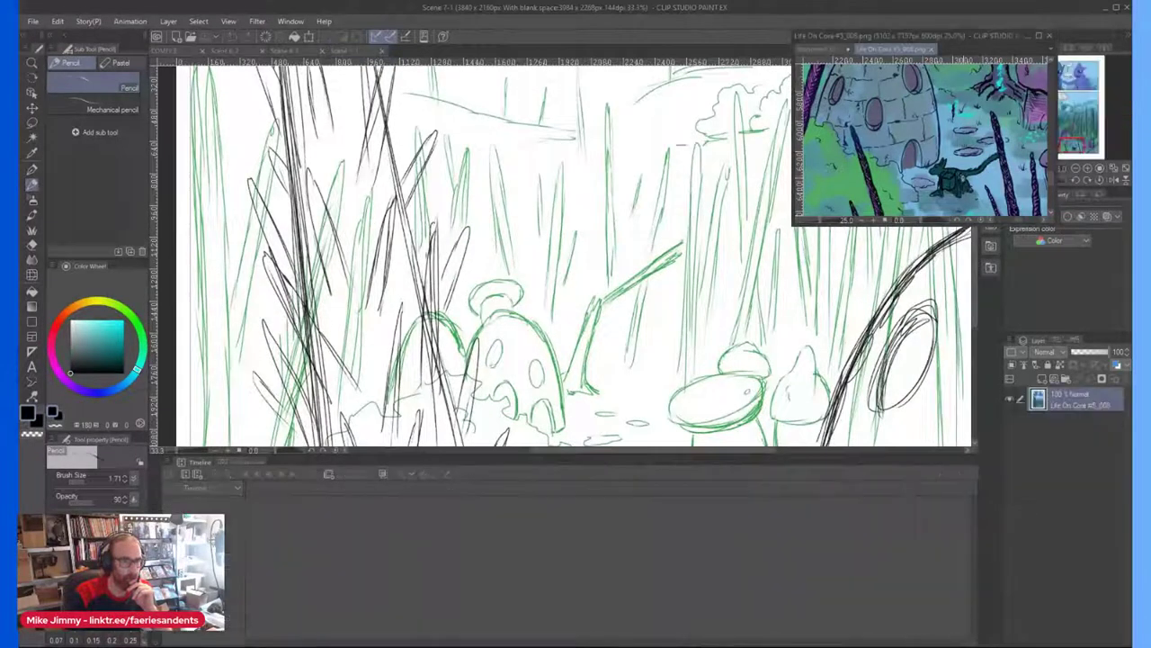
scroll(922, 162, down, 13)
scroll(923, 162, up, 5)
click(661, 385)
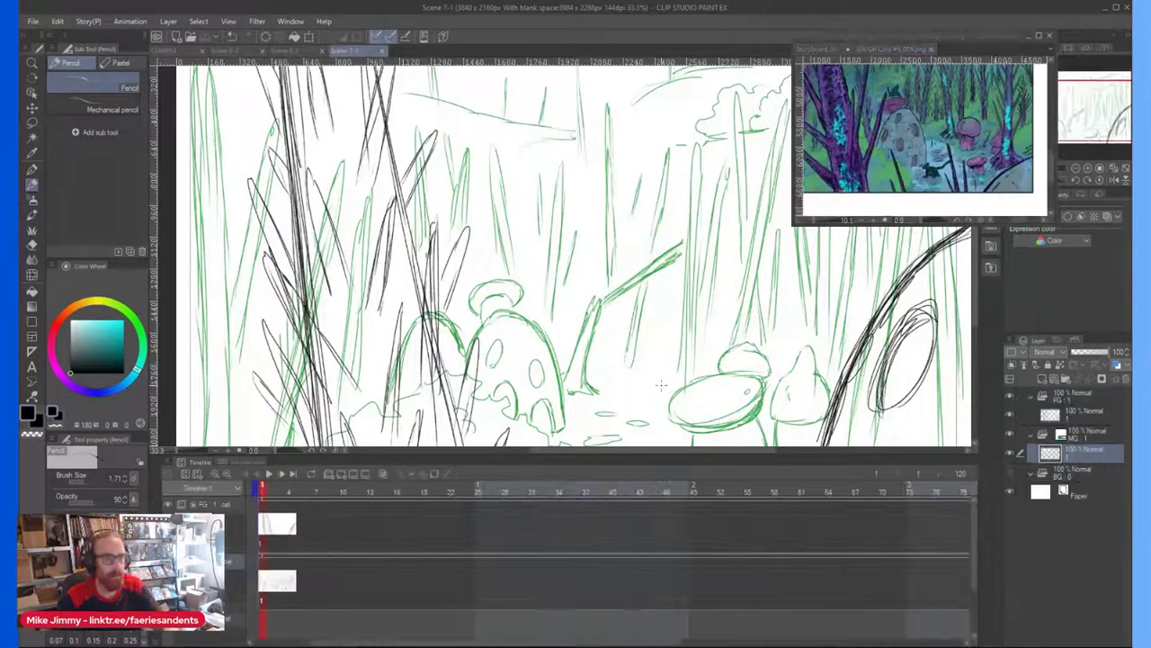
Step: On layer 1 of the FG folder, sketch a spiky black plant with side blades rising in front of the wide-capped mushroom
click(1072, 414)
scroll(654, 381, down, 2)
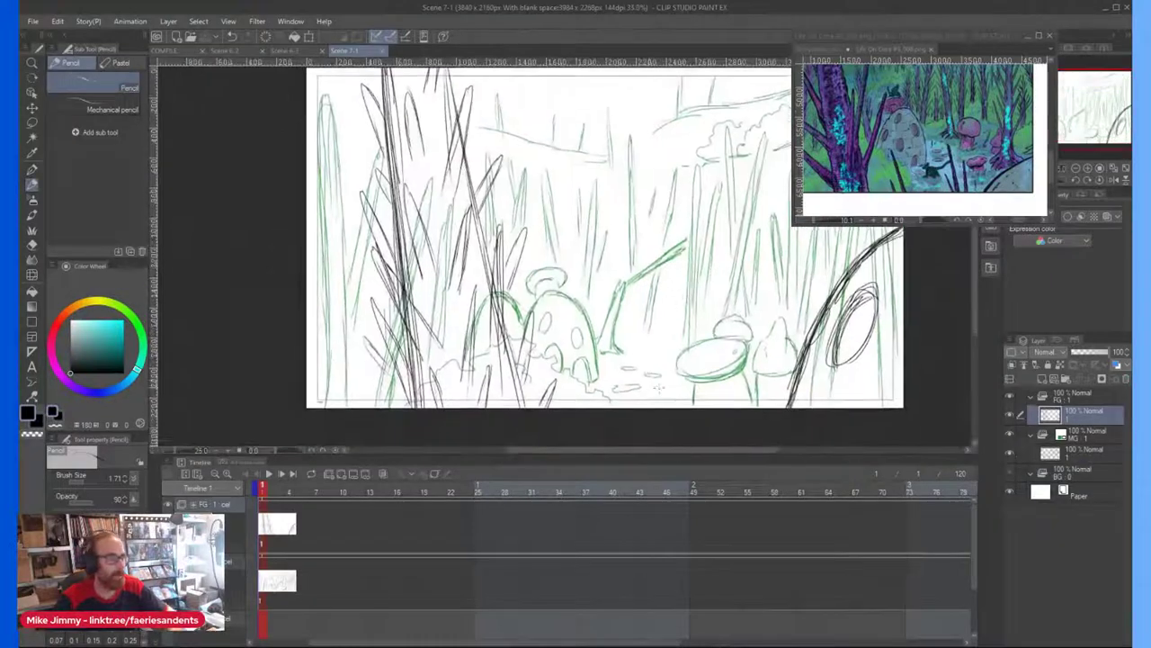
scroll(677, 366, up, 1)
drag(715, 316, 717, 436)
drag(716, 385, 716, 268)
mouse_move(718, 313)
mouse_down()
mouse_move(704, 229)
mouse_move(704, 373)
mouse_up()
mouse_move(704, 255)
mouse_down()
mouse_move(702, 417)
mouse_move(697, 265)
mouse_up()
mouse_move(701, 346)
mouse_down()
mouse_move(703, 209)
mouse_move(719, 322)
mouse_up()
drag(707, 216, 717, 387)
drag(683, 265, 701, 345)
drag(725, 262, 716, 353)
mouse_move(730, 256)
mouse_down()
mouse_move(725, 336)
mouse_move(691, 379)
mouse_move(696, 417)
mouse_up()
drag(733, 339, 701, 407)
drag(736, 334, 713, 415)
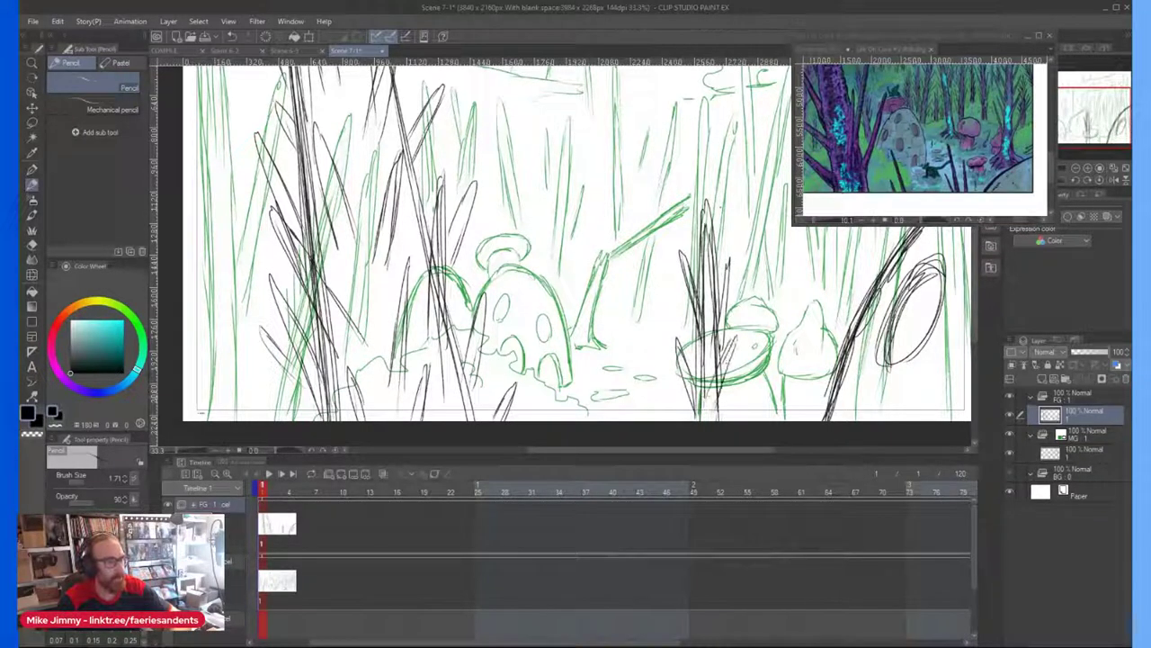
Step: Add thin black strokes at the spiky plant's tip and a short stroke at its base
drag(717, 179, 709, 256)
drag(688, 157, 698, 244)
drag(724, 417, 732, 383)
scroll(667, 178, down, 5)
scroll(671, 140, up, 5)
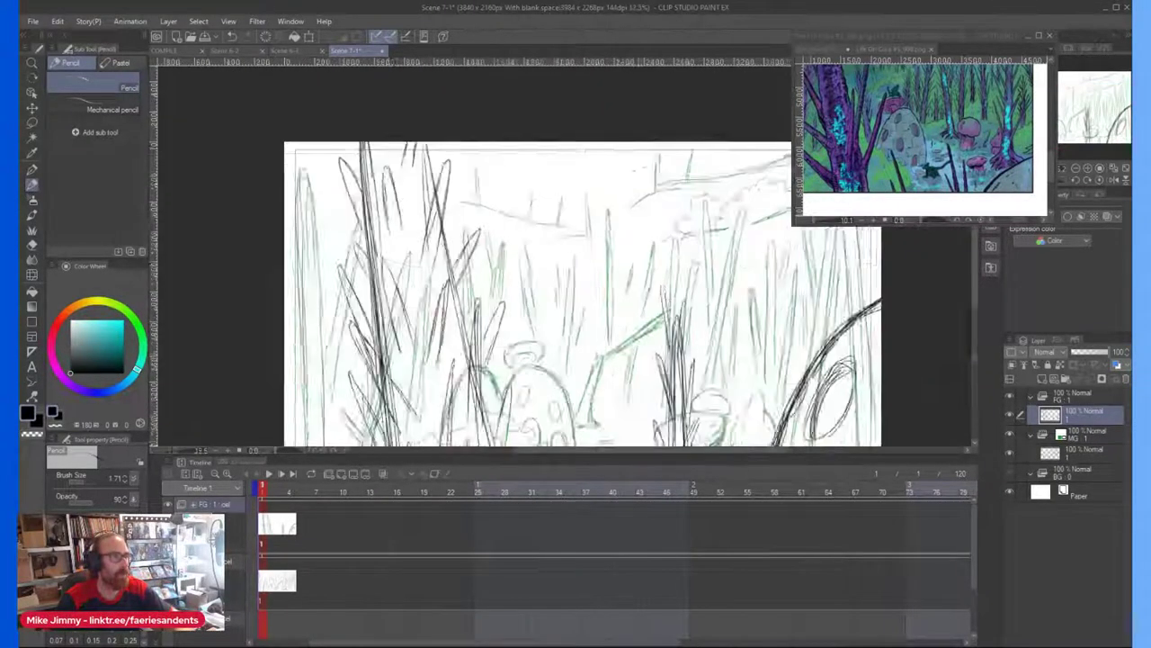
Step: Try long black curves sweeping across the upper canvas and behind the tall stalks, checking the comic's hills and sky for reference
mouse_move(671, 131)
mouse_down()
mouse_move(633, 186)
mouse_move(428, 257)
mouse_move(340, 194)
mouse_up()
scroll(412, 250, down, 4)
scroll(391, 255, up, 4)
scroll(411, 167, down, 3)
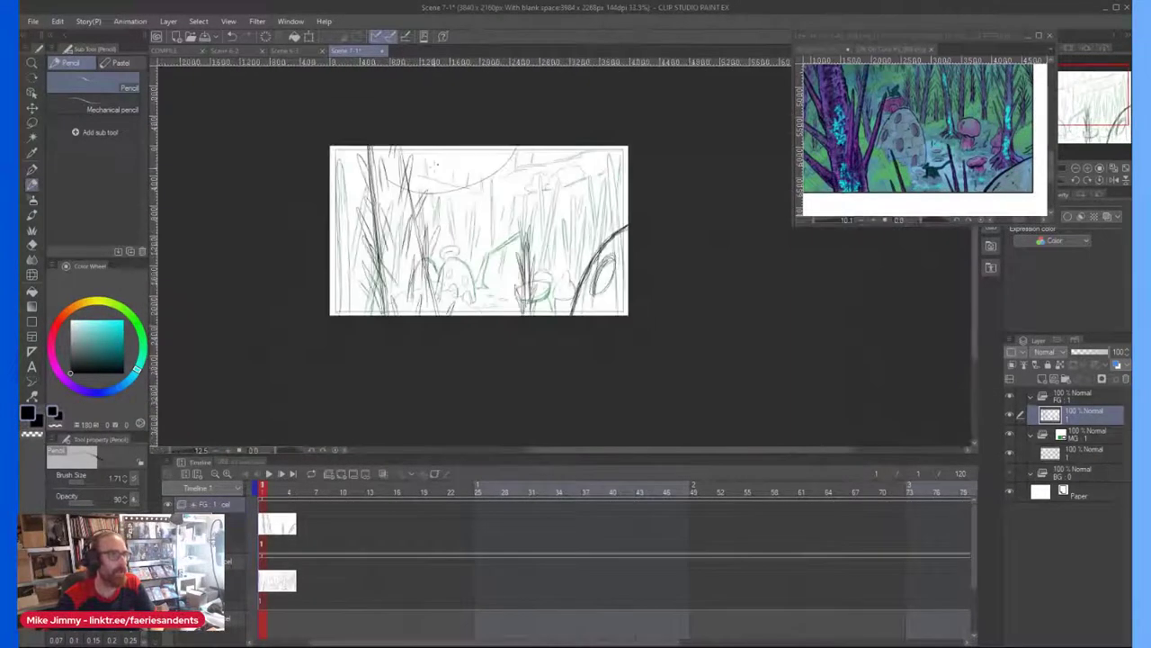
click(857, 107)
scroll(854, 115, down, 4)
scroll(925, 139, up, 3)
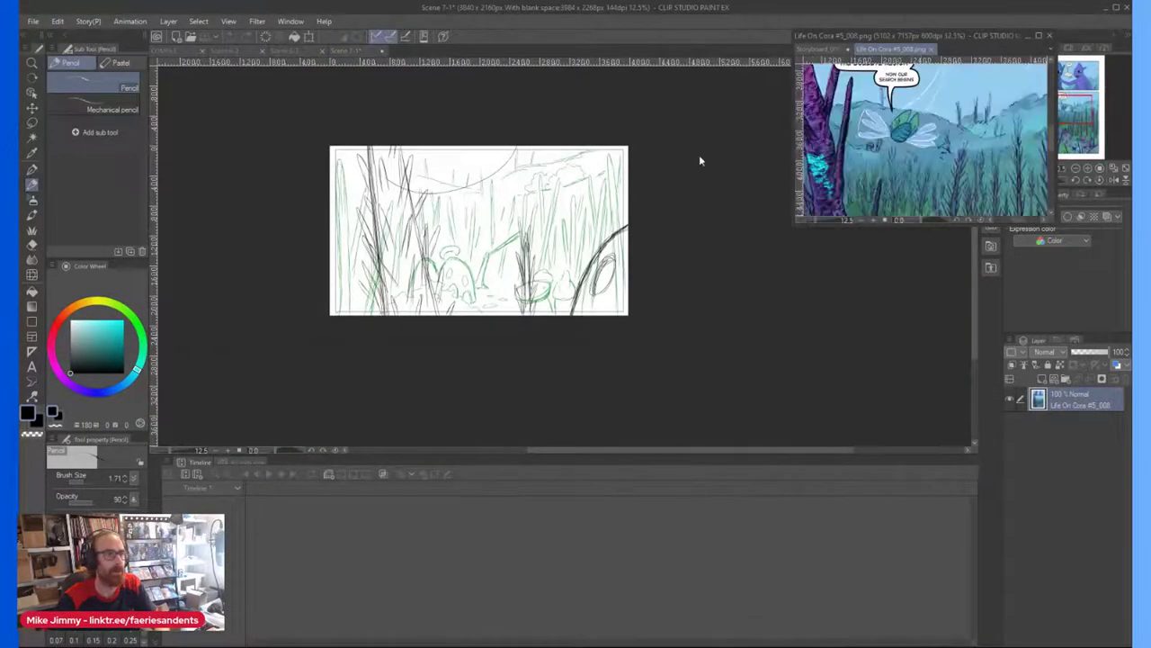
click(435, 196)
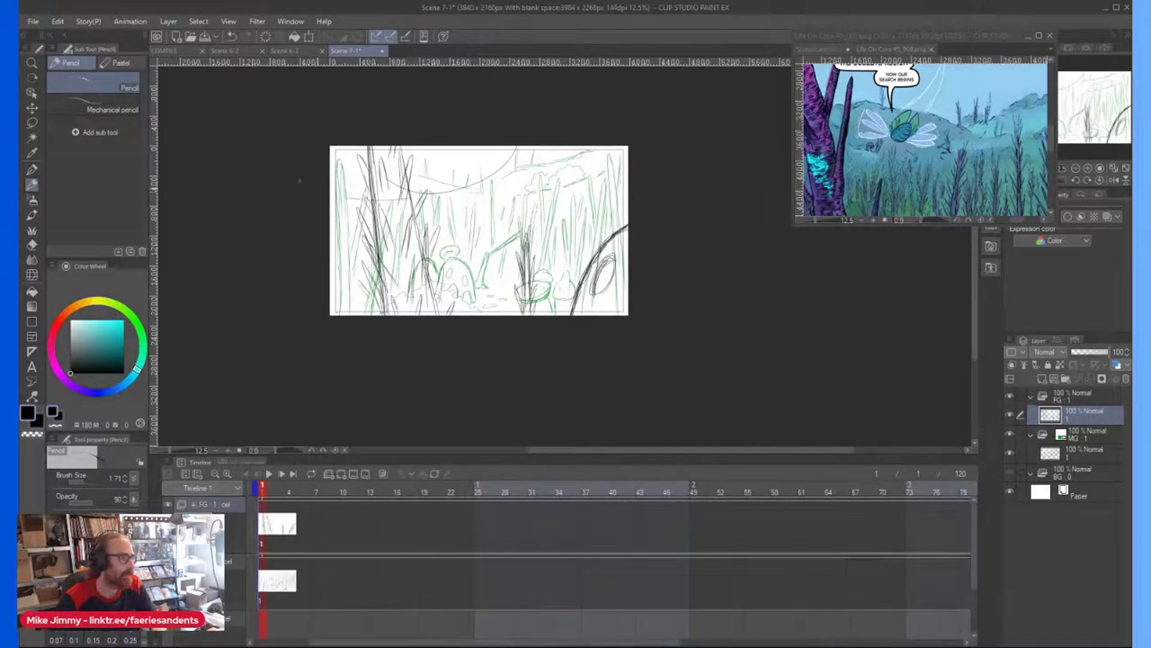
Step: Review the whole composition and undo the sweeping black curves across the upper canvas
scroll(375, 204, up, 2)
key(Tab)
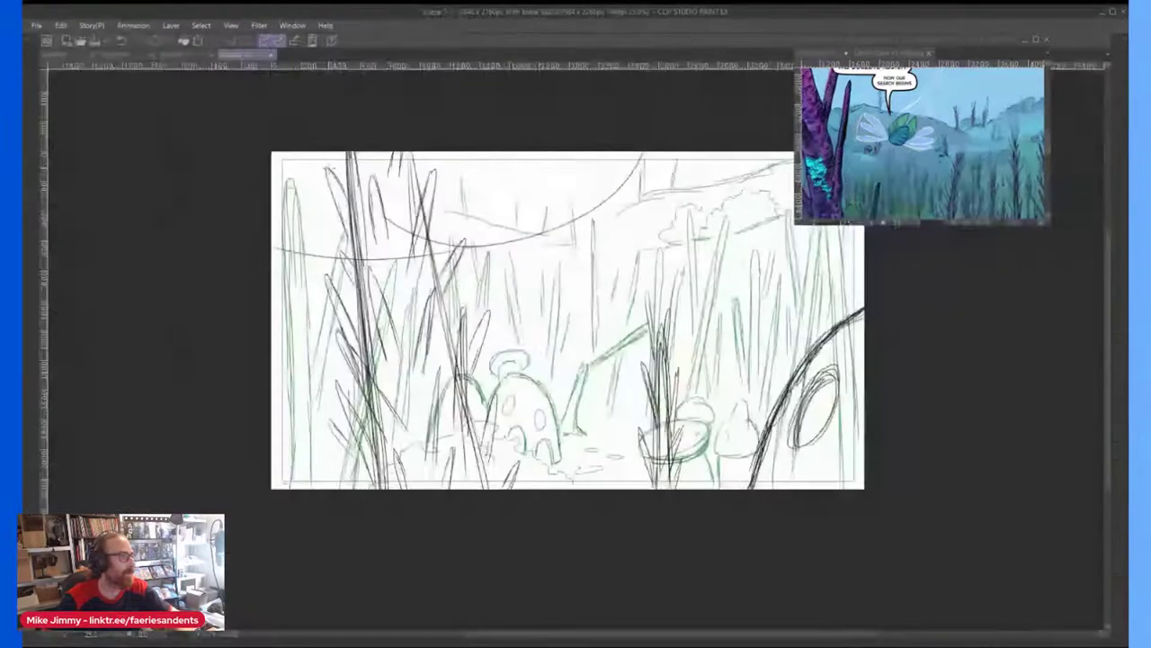
scroll(364, 155, down, 2)
scroll(435, 196, up, 3)
key(Tab)
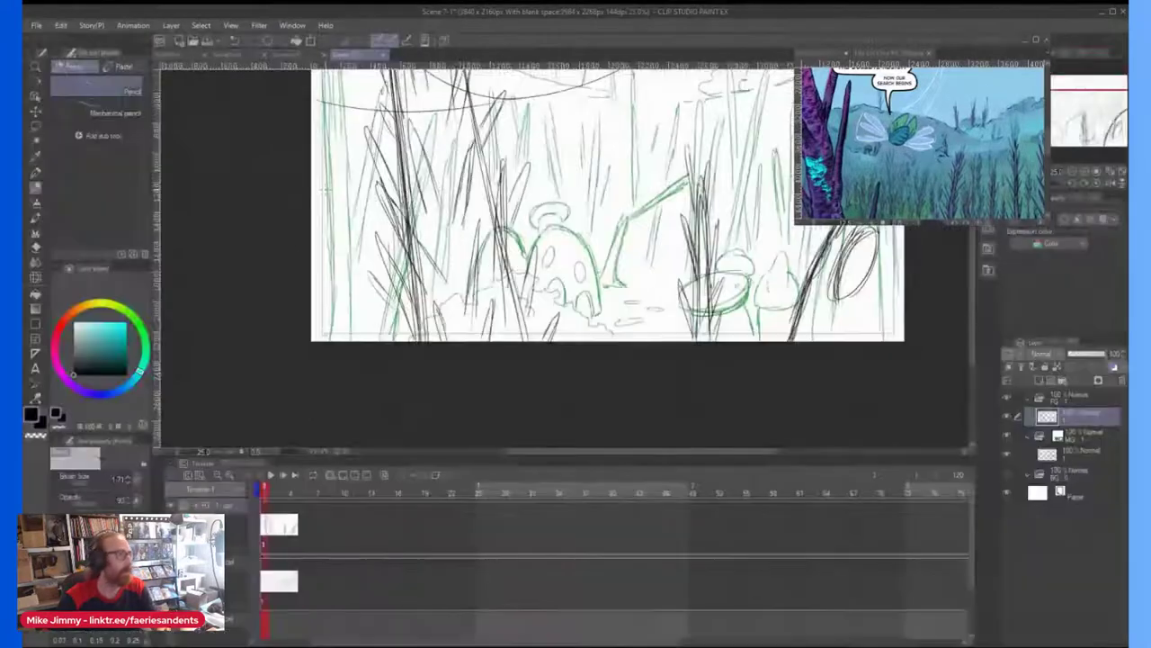
mouse_move(385, 87)
mouse_down()
mouse_move(398, 113)
mouse_move(355, 128)
mouse_up()
scroll(397, 112, up, 1)
key(ctrl+z)
key(ctrl+z)
key(ctrl+z)
scroll(357, 135, down, 3)
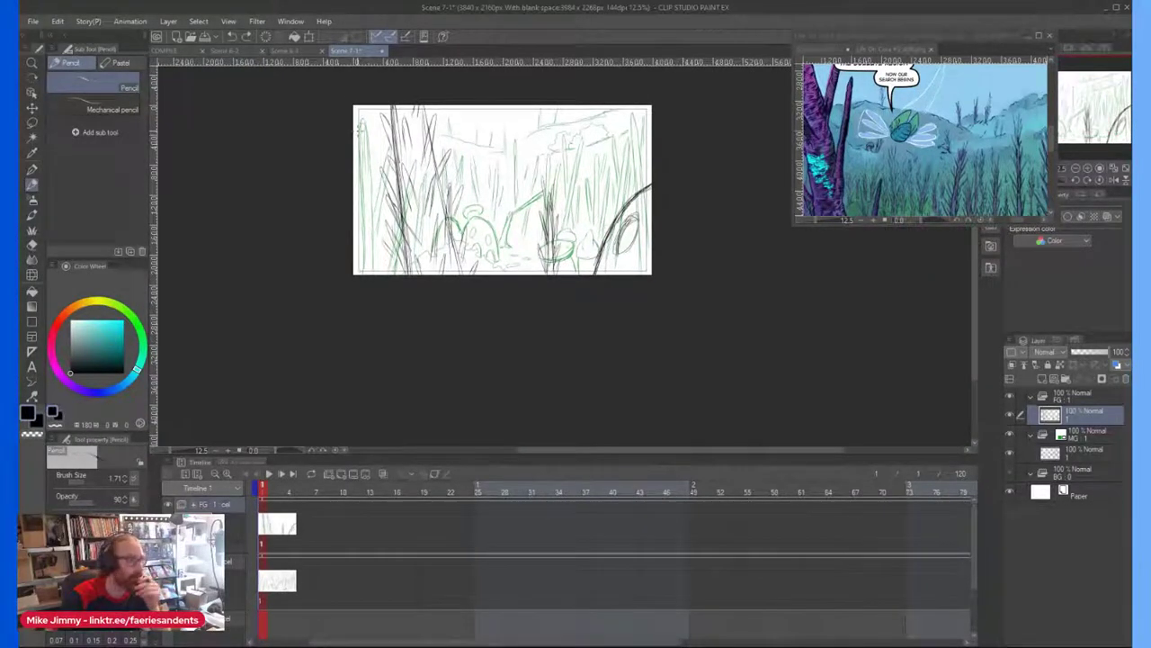
Step: Enable keyframes on the FG animation folder and activate the Object operation tool
scroll(358, 129, up, 2)
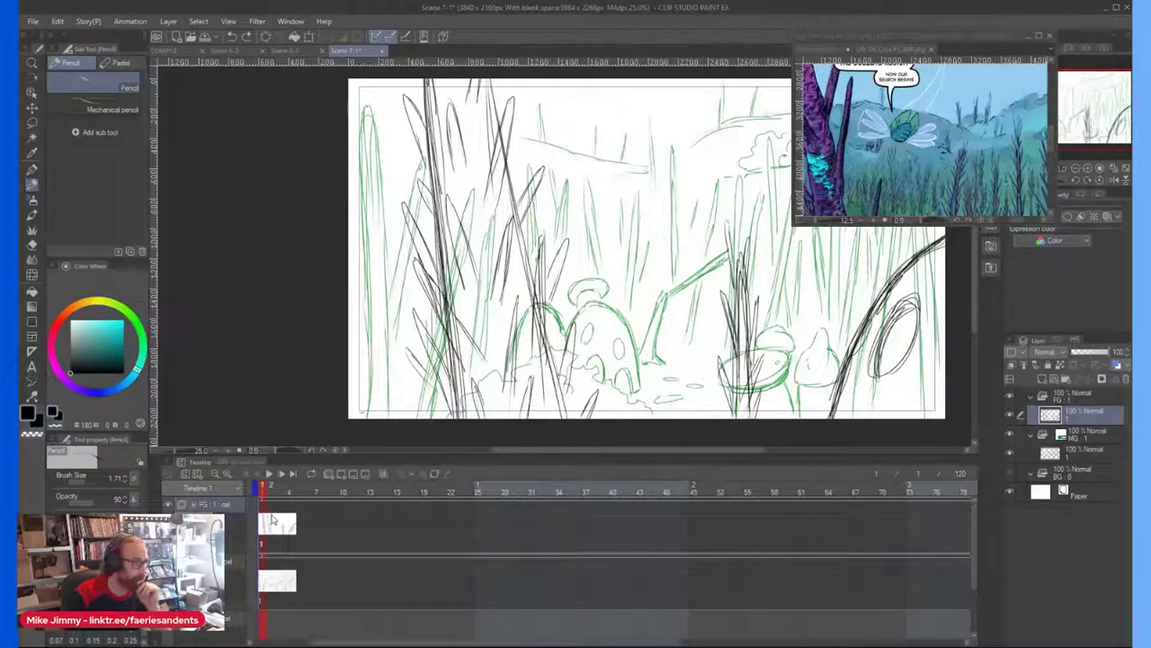
click(433, 472)
scroll(580, 380, down, 3)
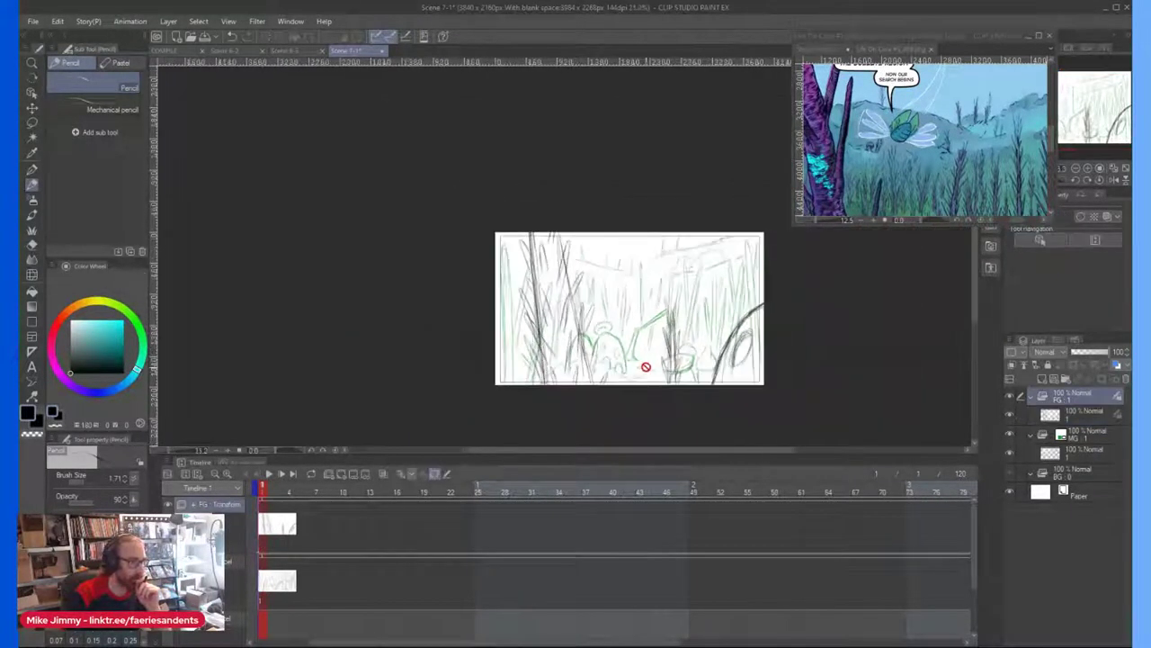
scroll(645, 365, up, 1)
click(32, 97)
scroll(608, 281, down, 1)
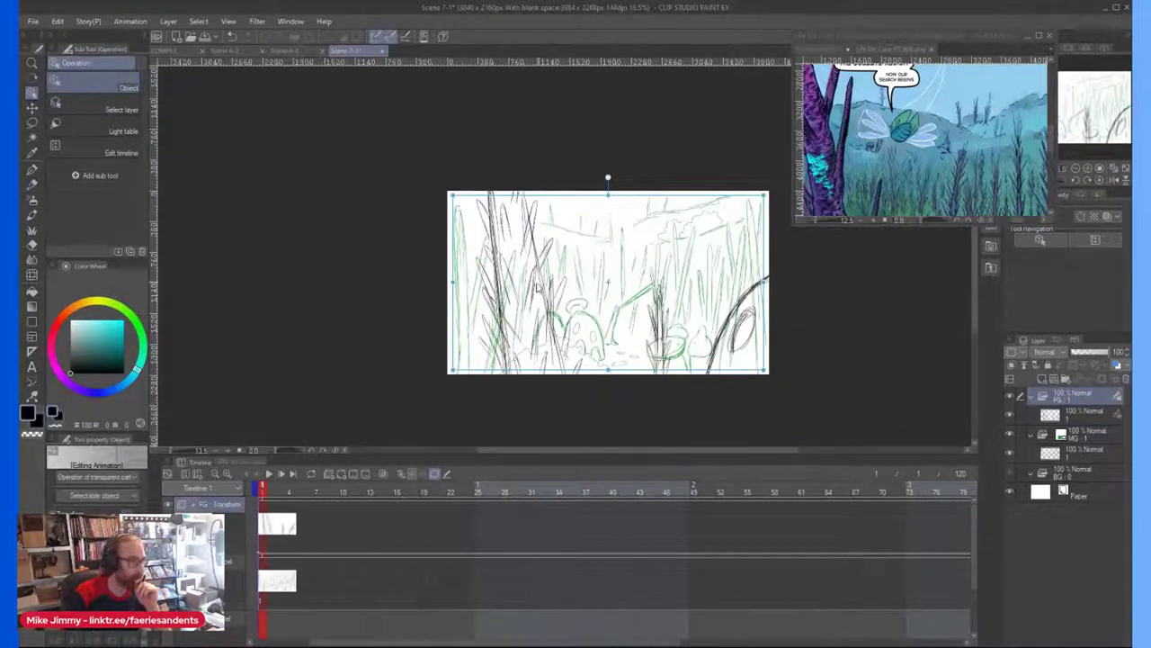
Step: Add transform keyframes to the FG folder's track at frames 1 and 25
right_click(263, 527)
click(307, 359)
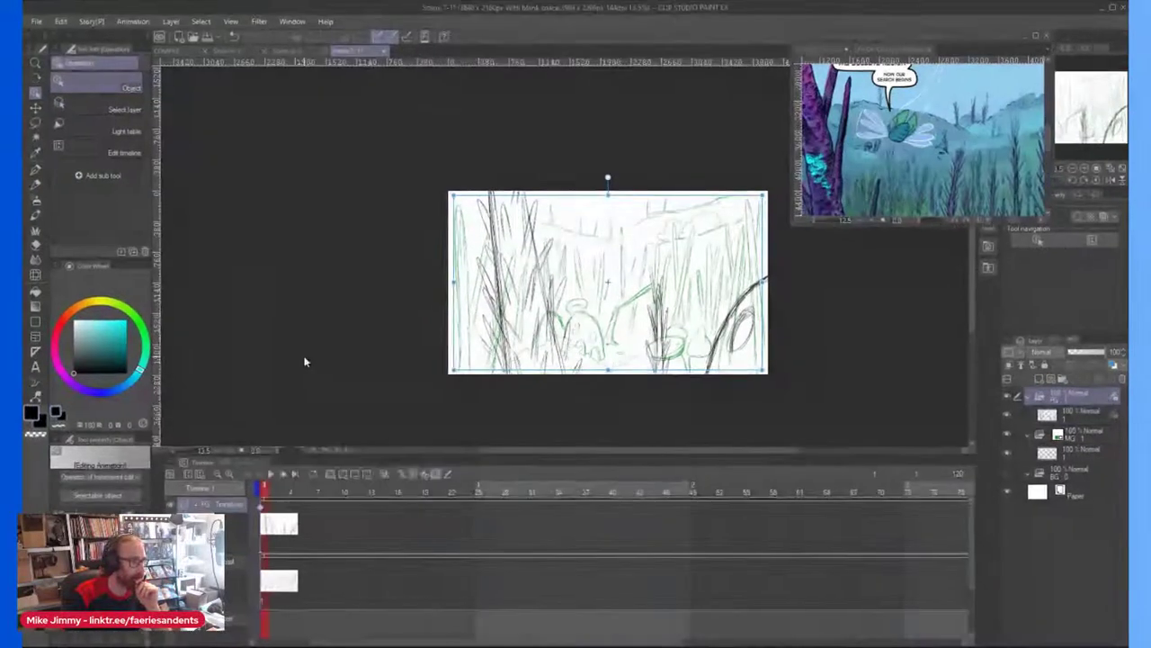
click(477, 523)
right_click(477, 526)
click(531, 360)
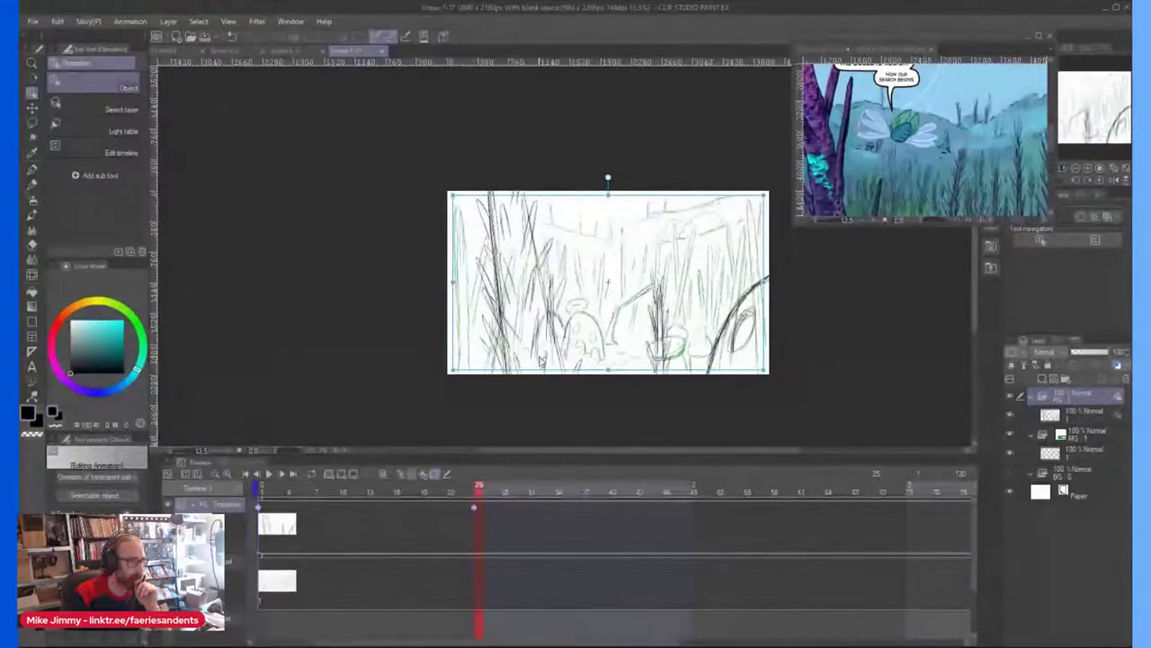
Step: Enlarge the FG folder well beyond the canvas at frame 25 and move it downward until its stalks leave the frame
drag(451, 281, 277, 282)
drag(764, 282, 935, 286)
scroll(630, 317, down, 1)
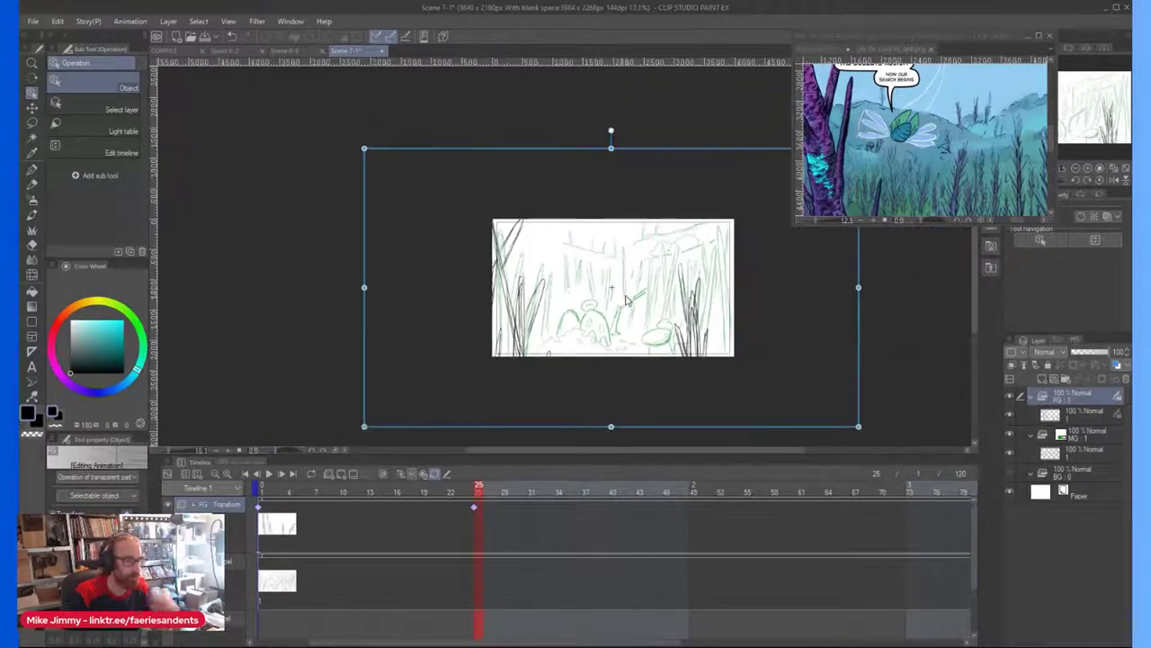
click(608, 319)
key(ctrl+z)
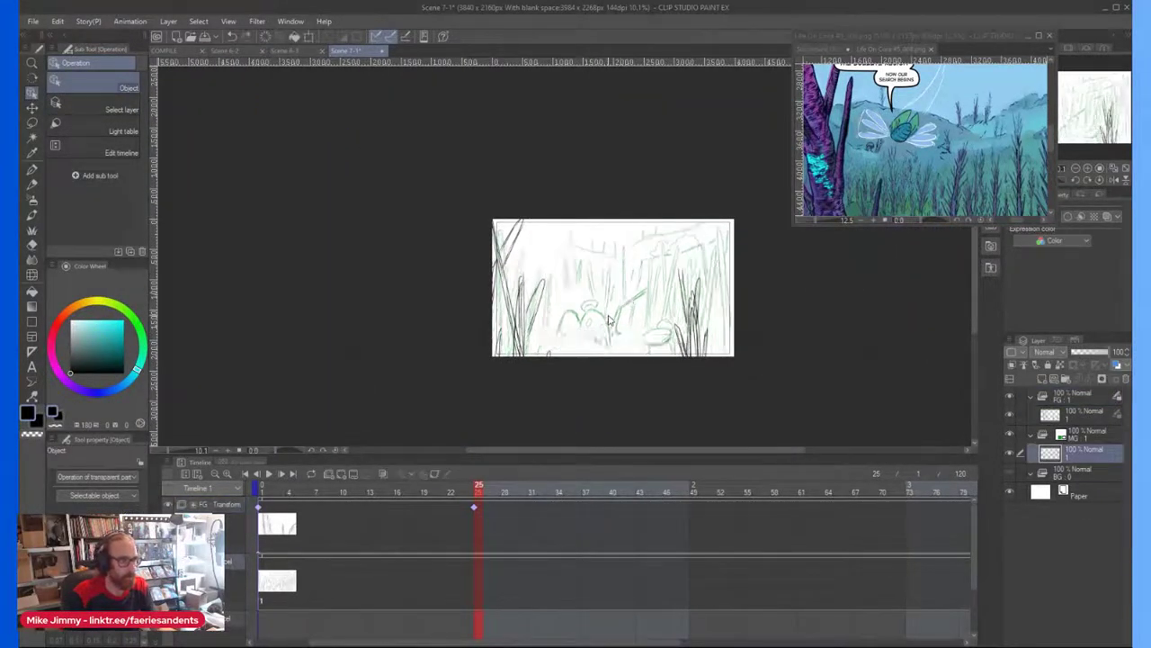
click(689, 337)
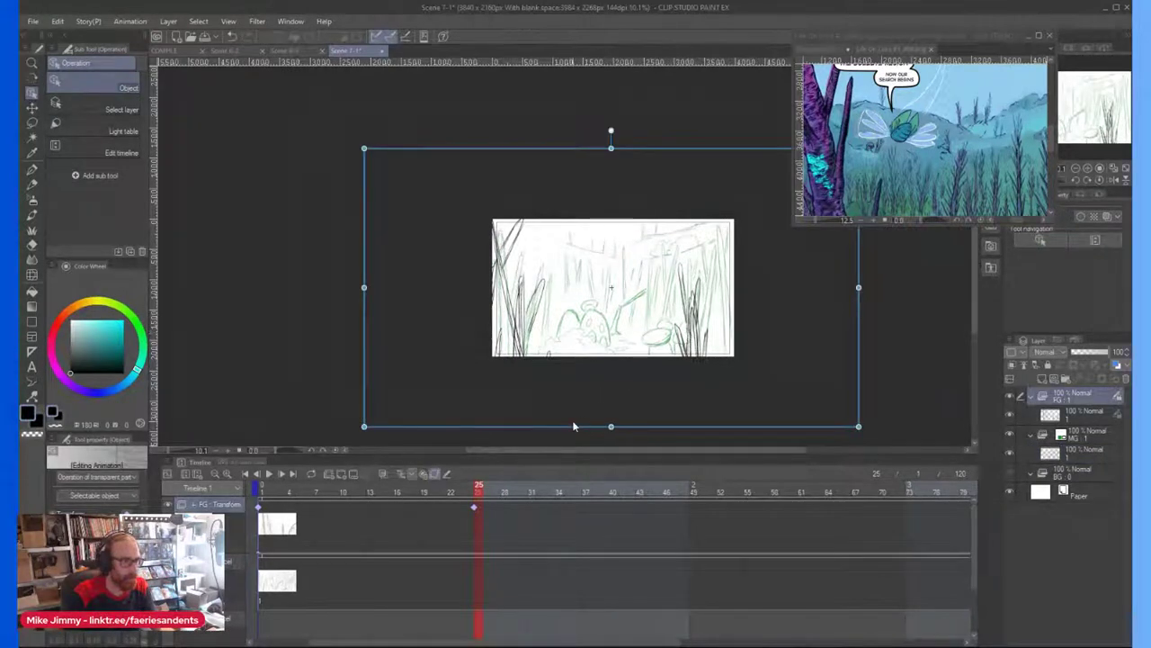
drag(569, 428, 525, 445)
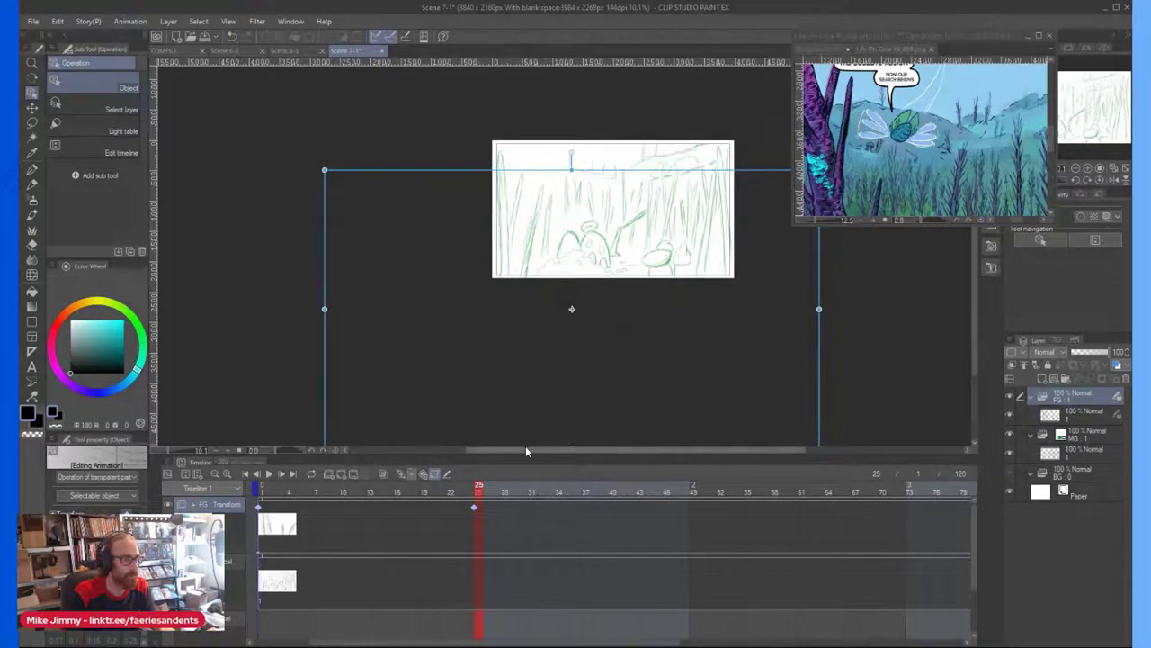
Step: Change the interpolation of the FG folder's end keyframe at frame 25 and play back the animated move
click(268, 475)
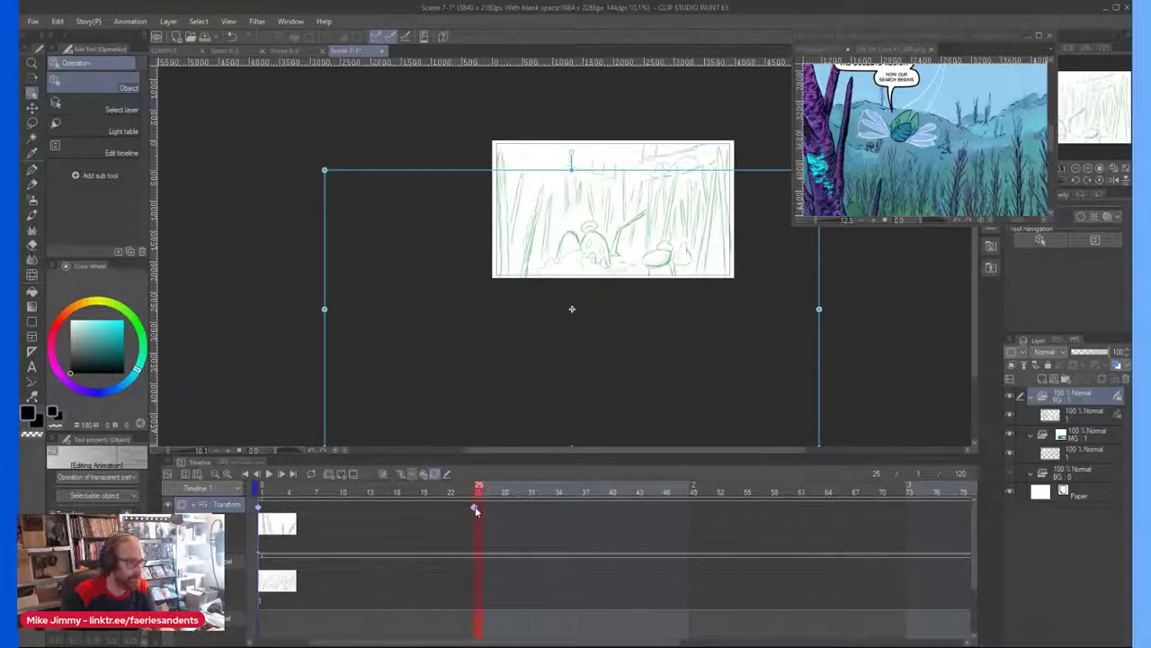
right_click(476, 511)
click(548, 373)
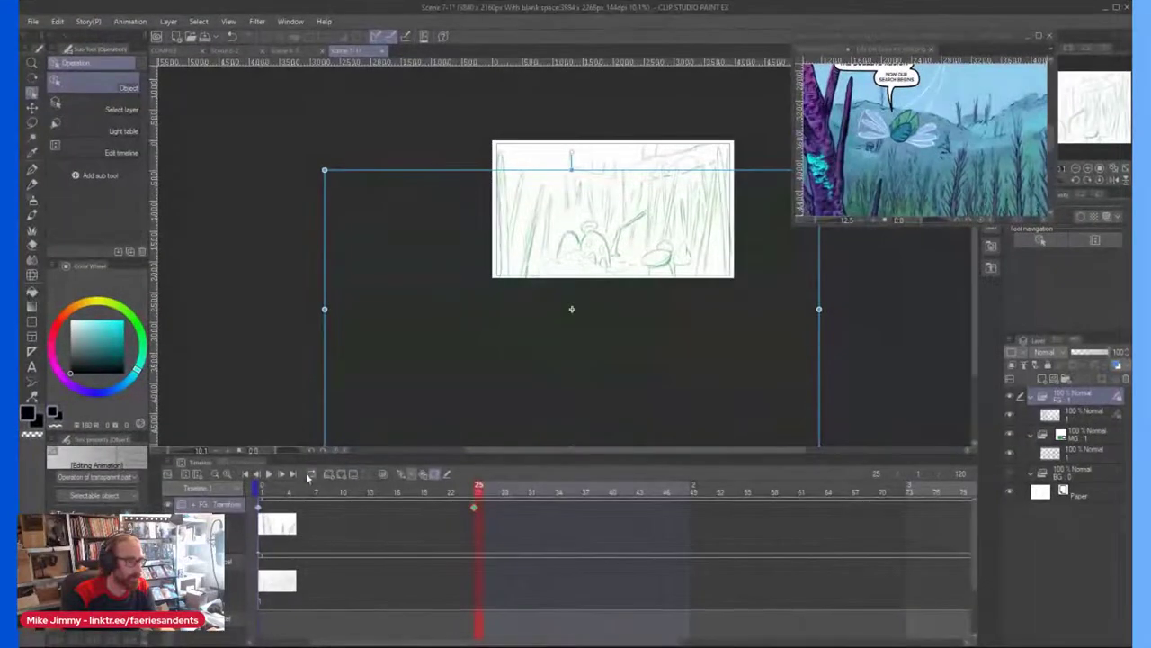
right_click(477, 509)
click(475, 509)
click(258, 505)
click(270, 476)
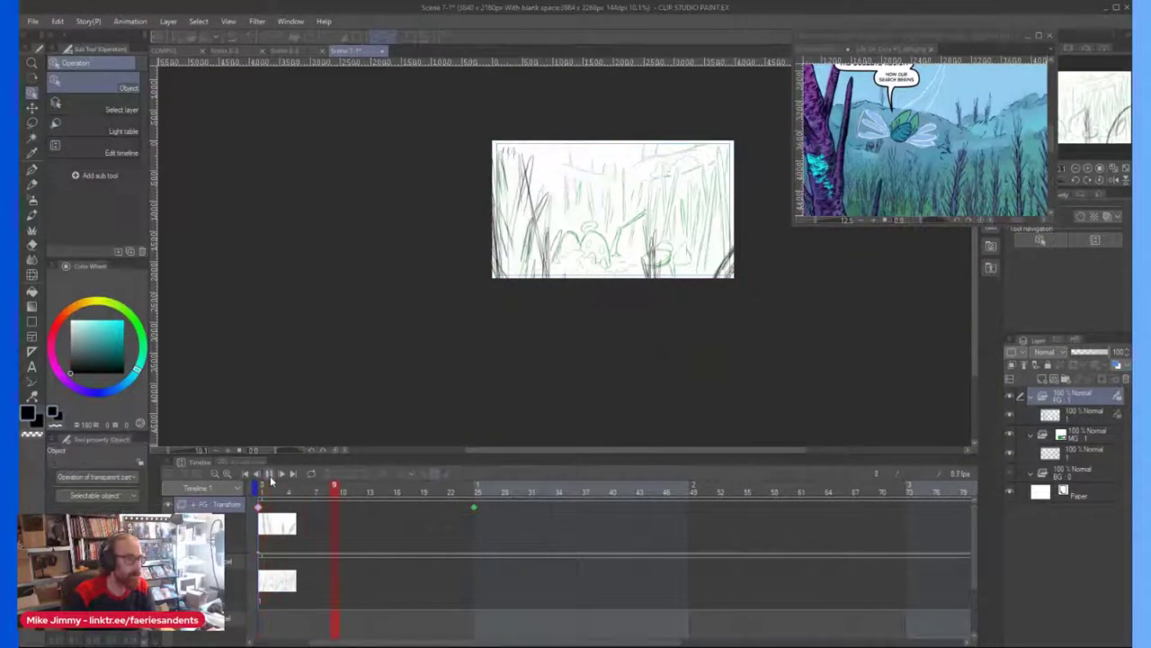
click(270, 476)
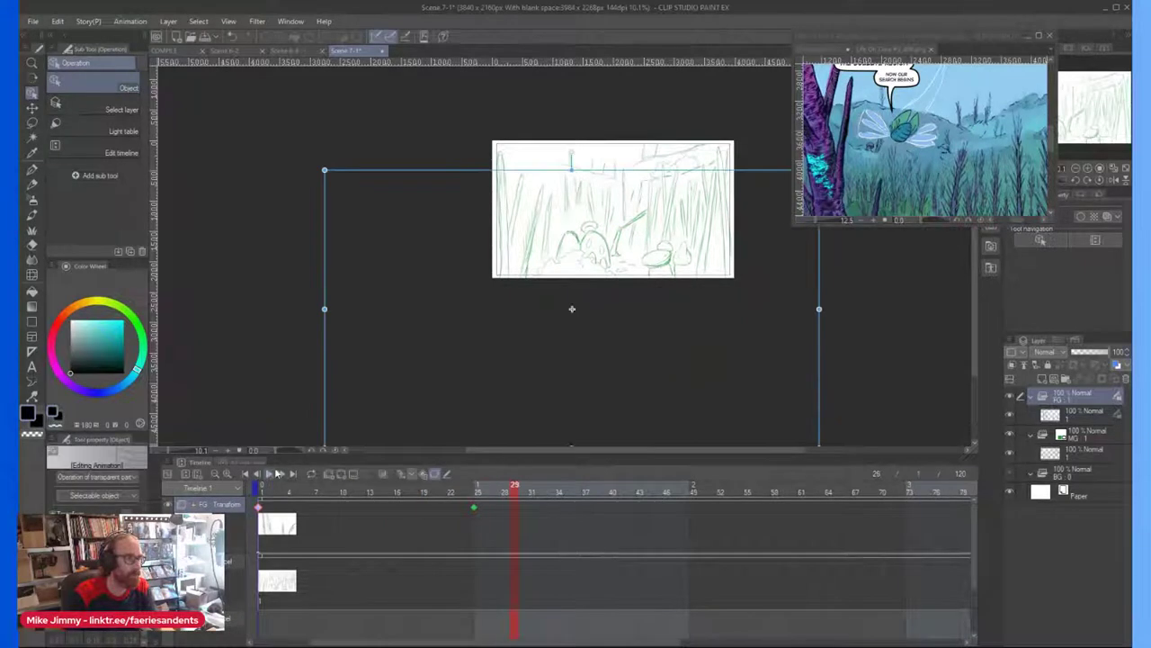
Step: Return the timeline to frame 1 and rename the MG folder BG
scroll(485, 167, up, 3)
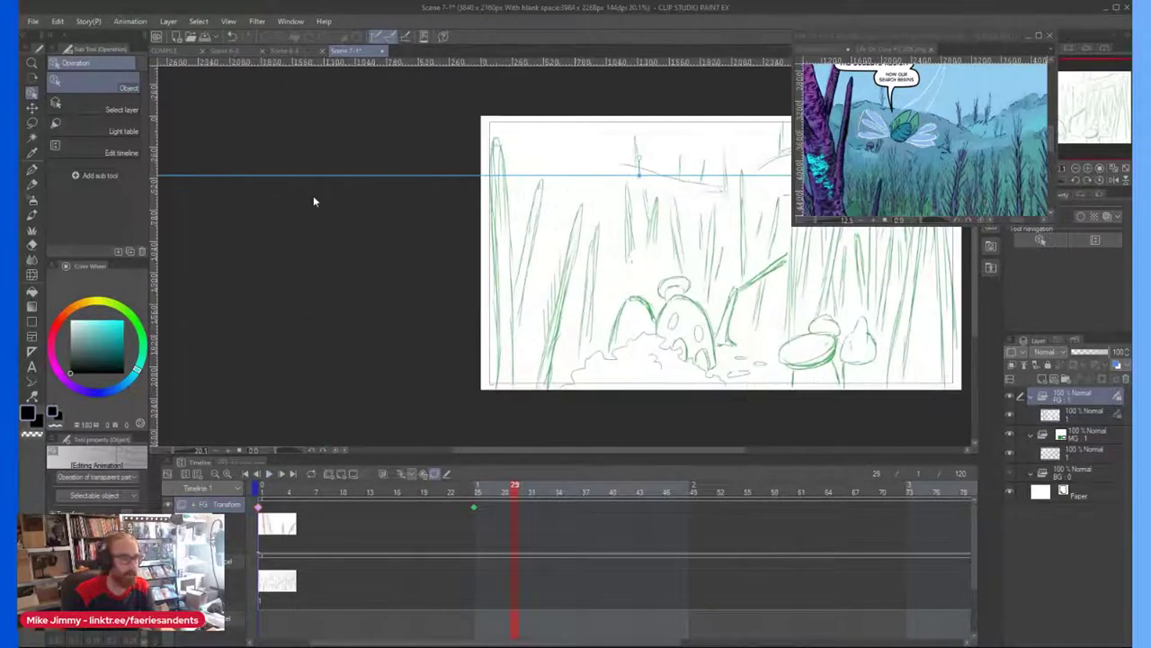
click(1097, 456)
scroll(720, 320, down, 3)
scroll(853, 283, up, 2)
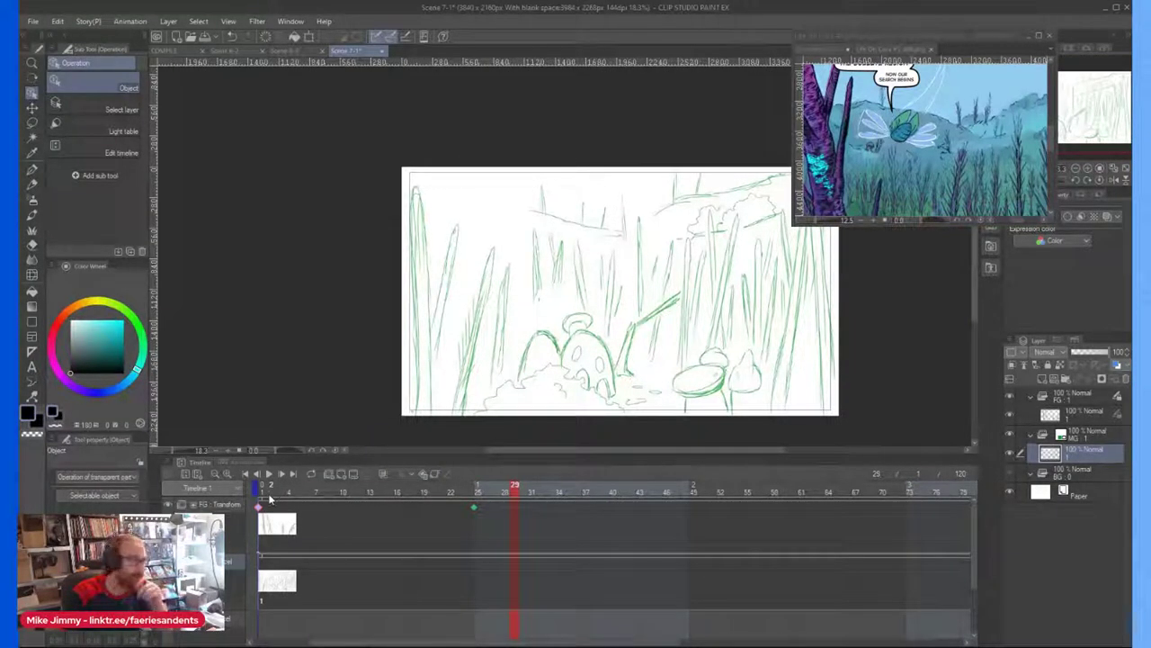
click(262, 490)
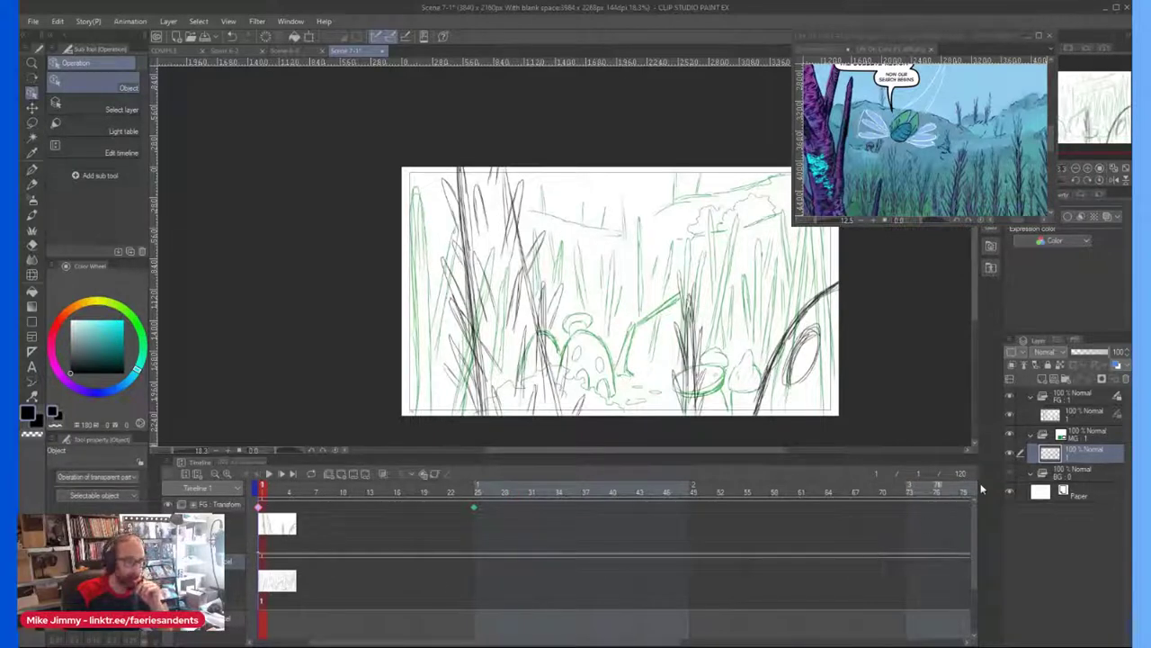
click(1079, 436)
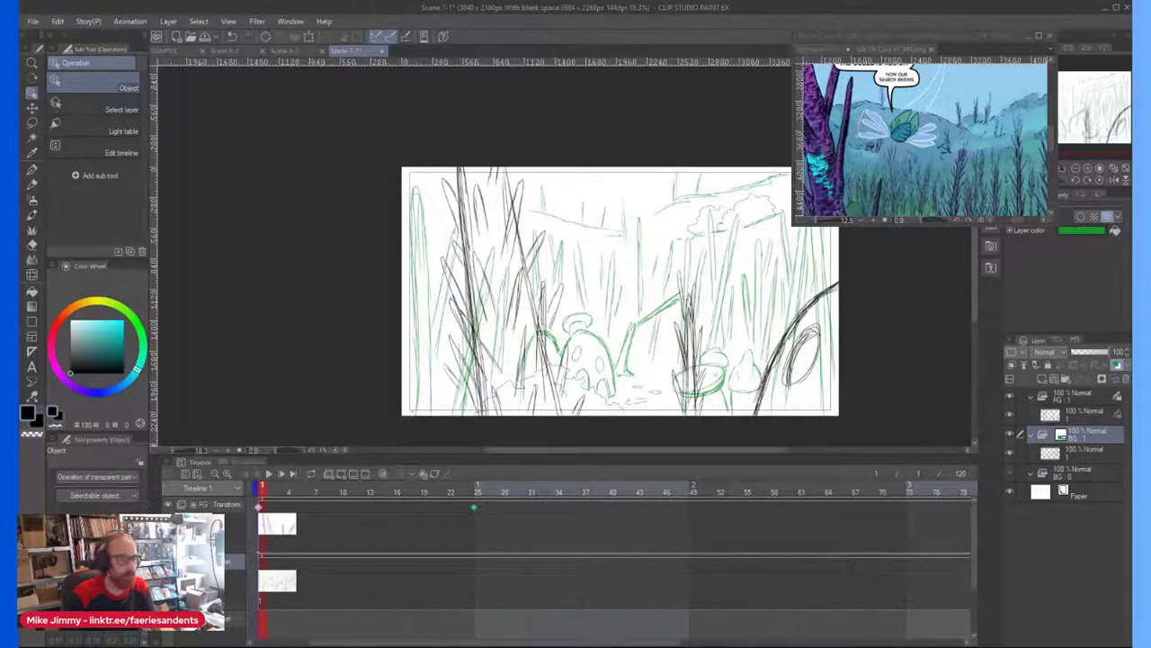
Step: Add a new animation folder directly above the renamed BG folder and name it "Toskr walking"
click(1066, 383)
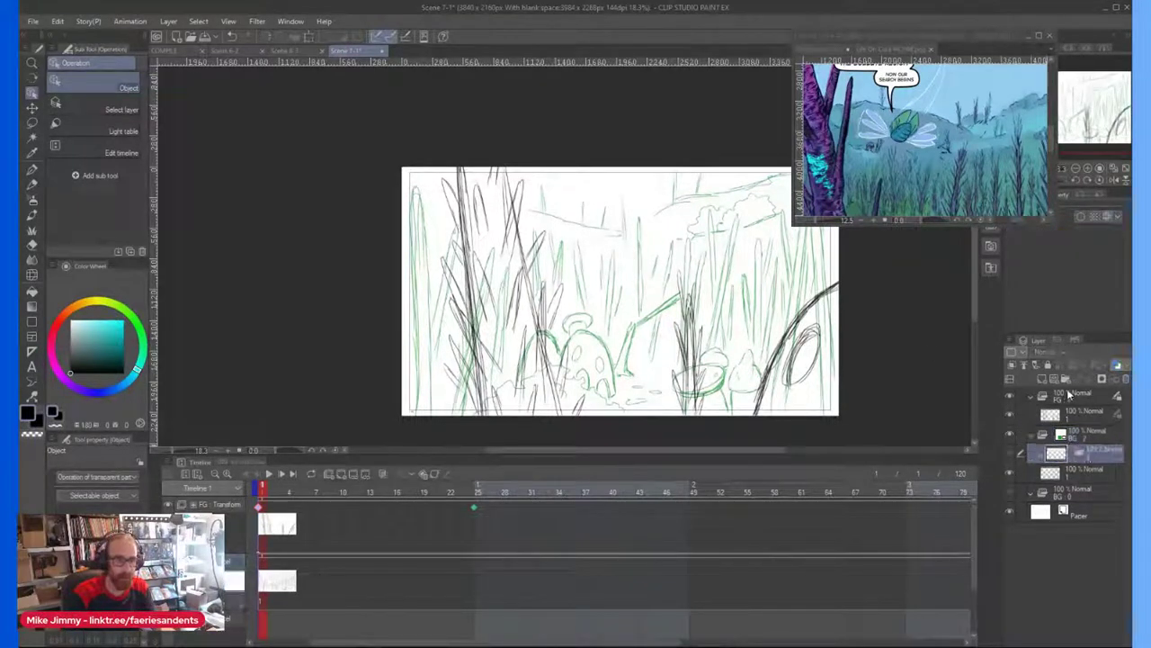
key(ctrl+z)
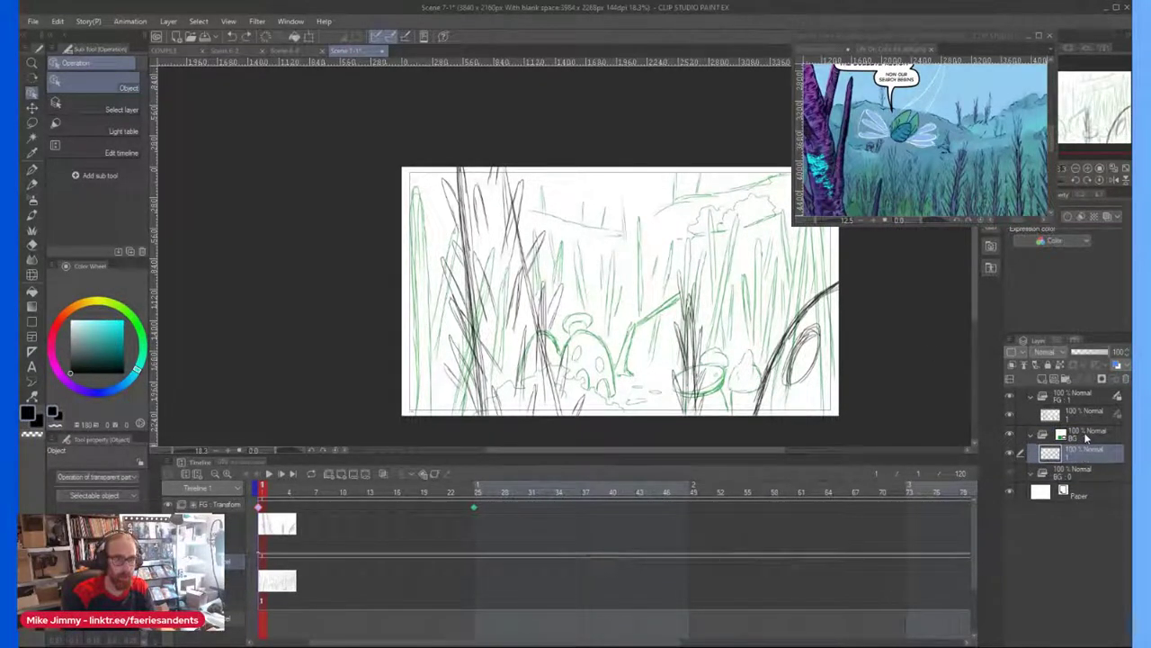
click(1086, 436)
click(329, 474)
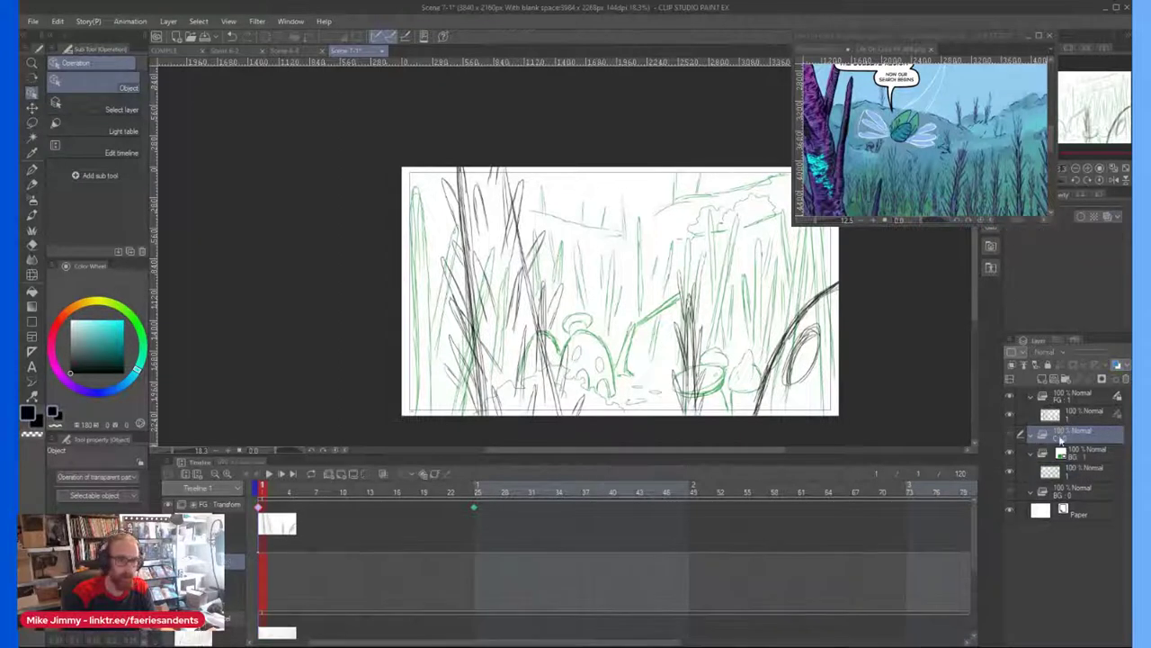
double_click(1073, 434)
text(Tool walk)
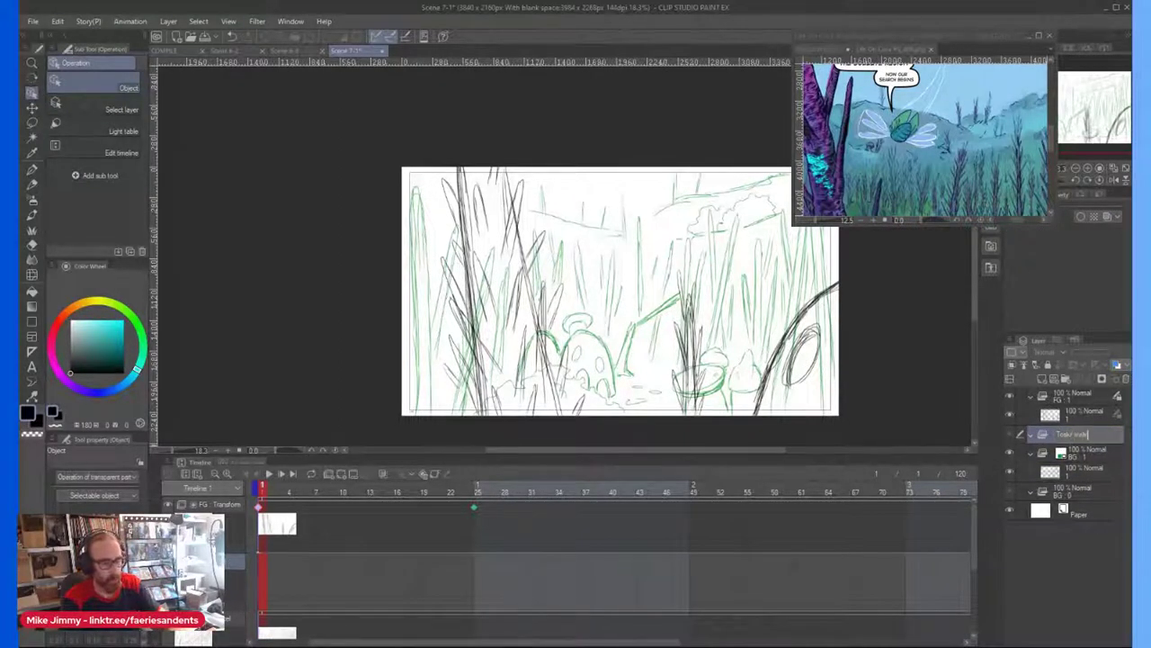
key(Return)
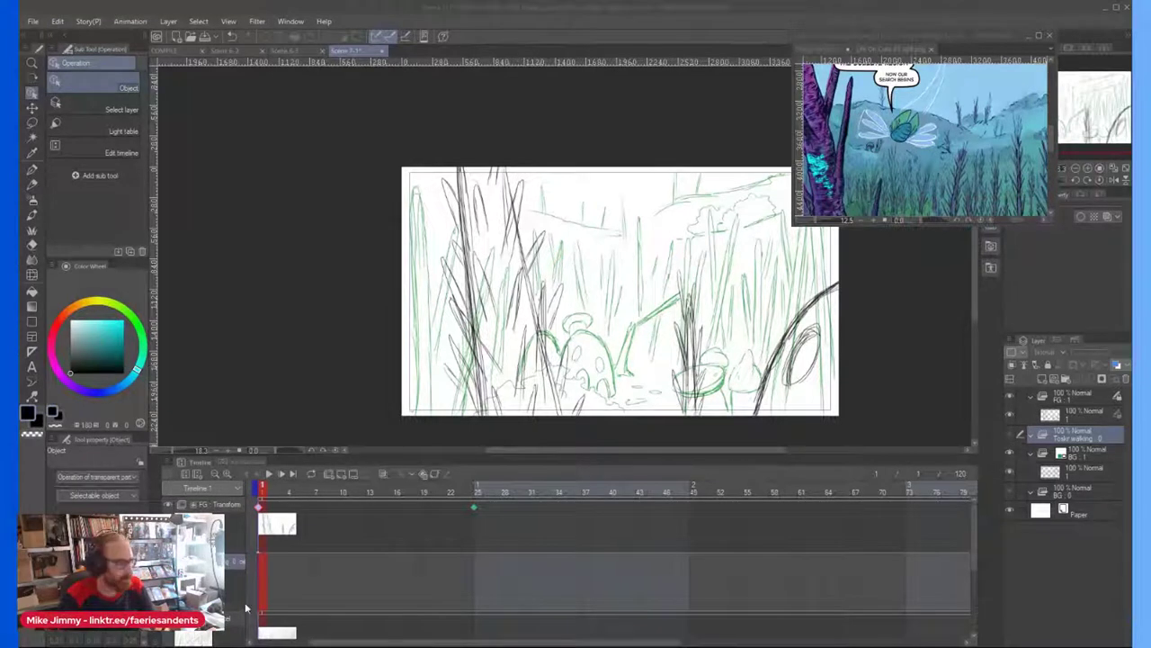
Step: Create a new animation cel at frame 1 in the Toskr walking folder
click(259, 561)
right_click(259, 563)
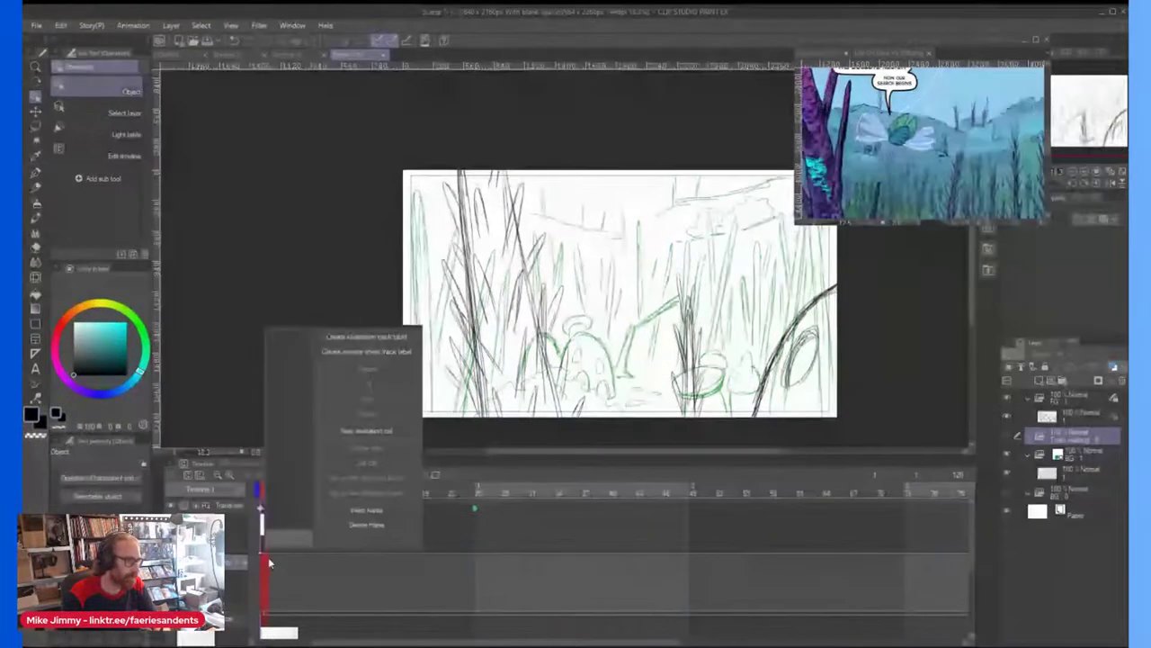
click(360, 434)
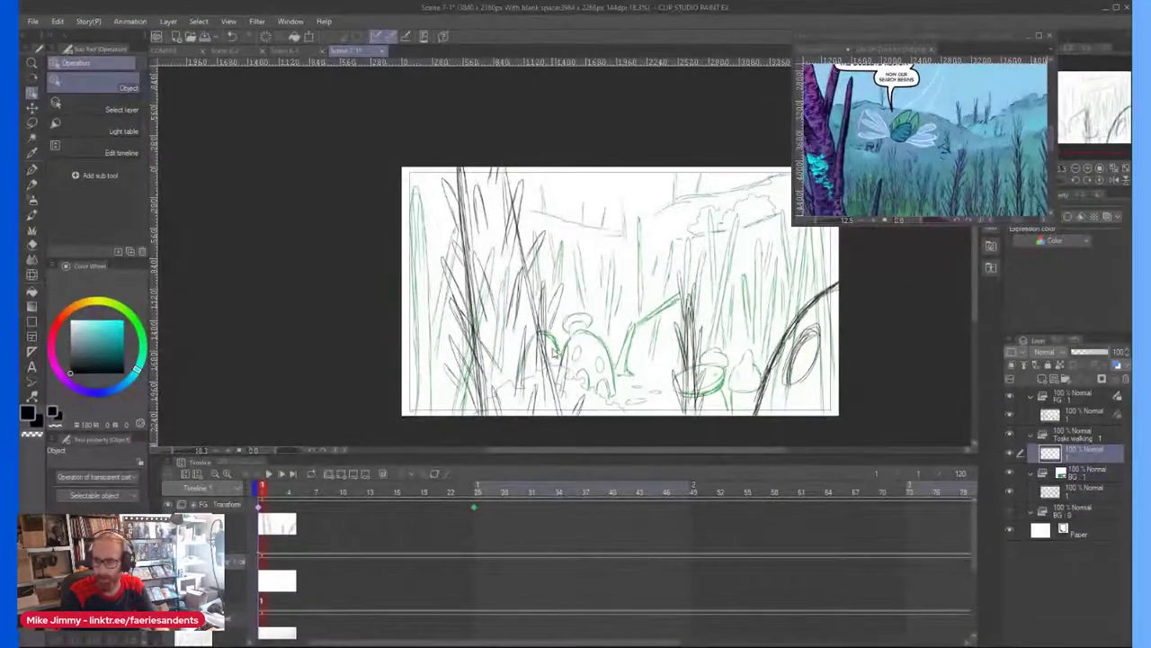
Step: Activate the Real G-Pen and examine the long-tailed creature beside the mushroom house in the comic reference
scroll(598, 382, up, 2)
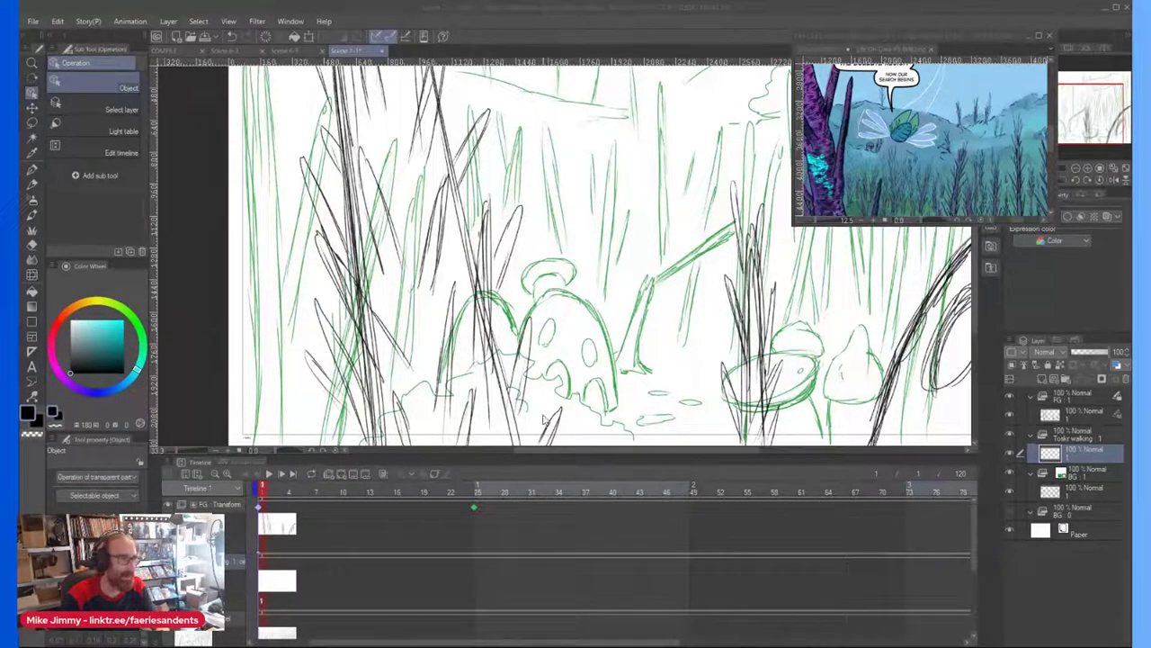
click(609, 391)
scroll(638, 418, up, 3)
scroll(637, 419, down, 2)
drag(618, 432, 601, 404)
scroll(600, 403, up, 1)
scroll(598, 405, up, 3)
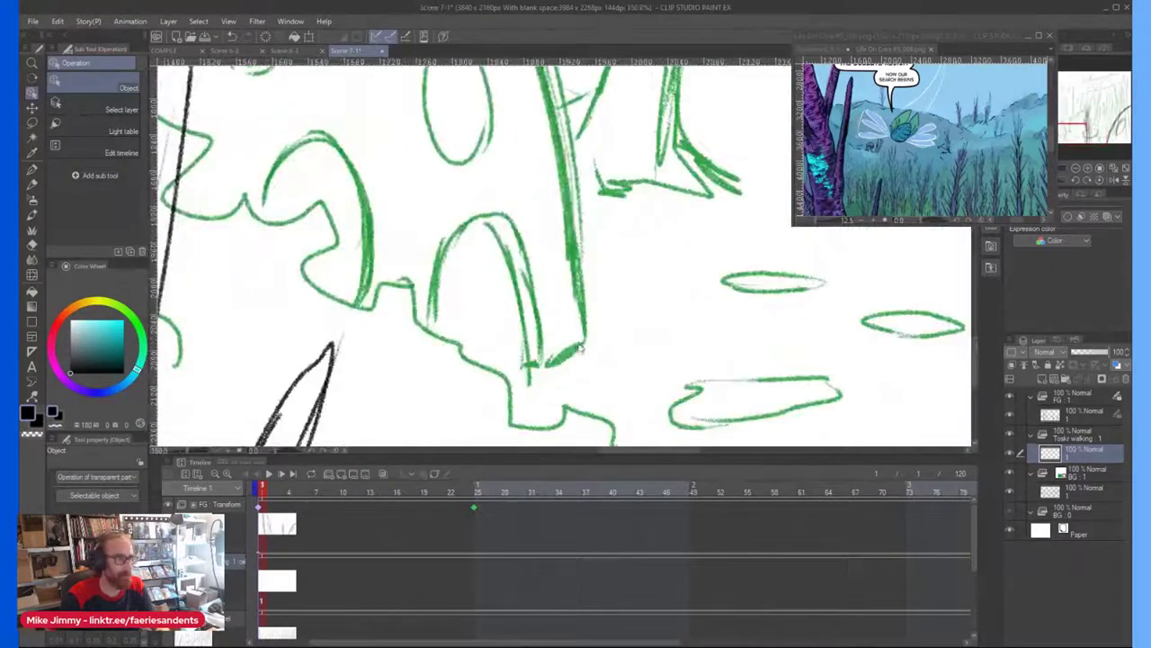
key(p)
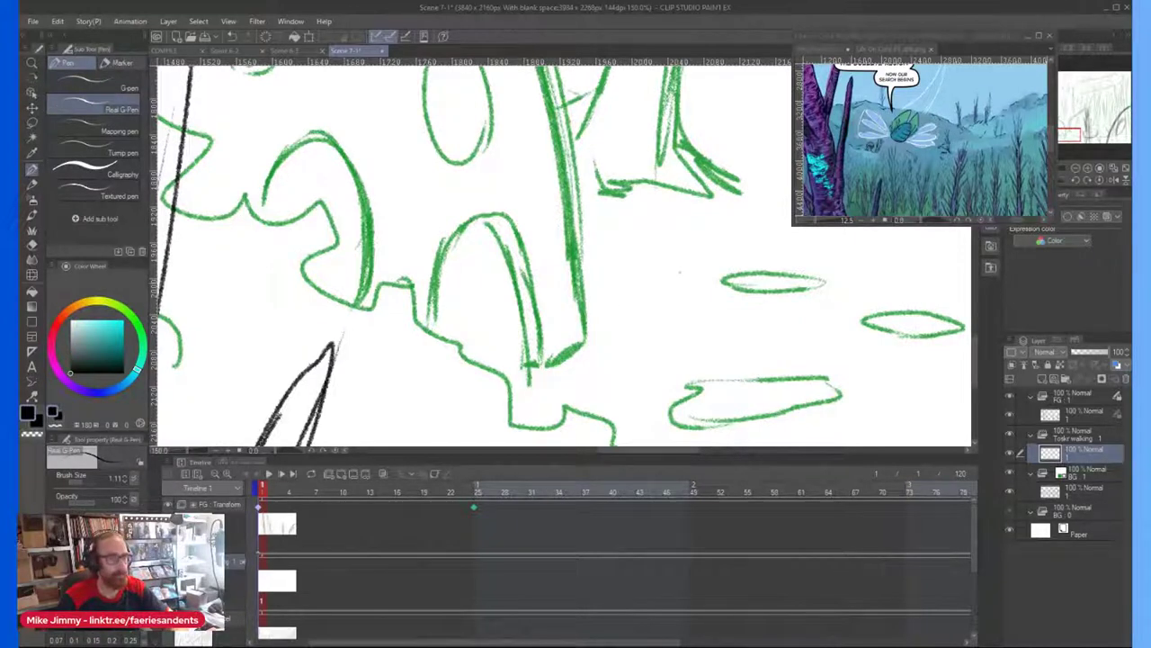
click(910, 163)
scroll(906, 163, down, 4)
drag(906, 163, 905, 150)
scroll(924, 207, up, 6)
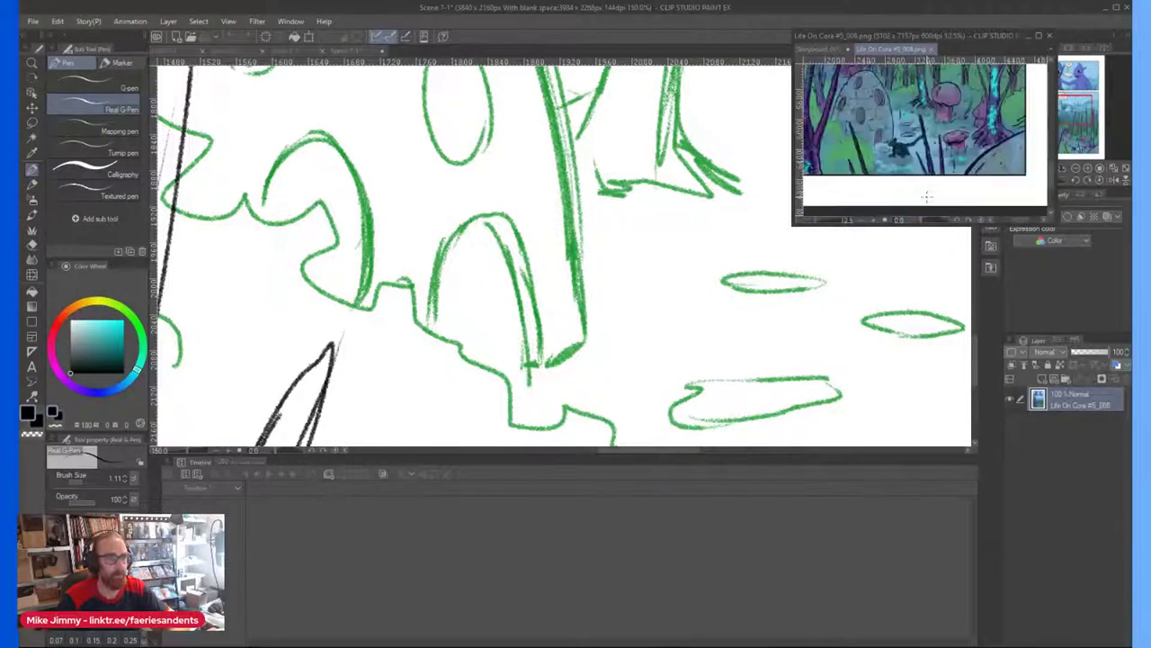
drag(891, 99, 887, 117)
scroll(882, 112, up, 2)
click(508, 320)
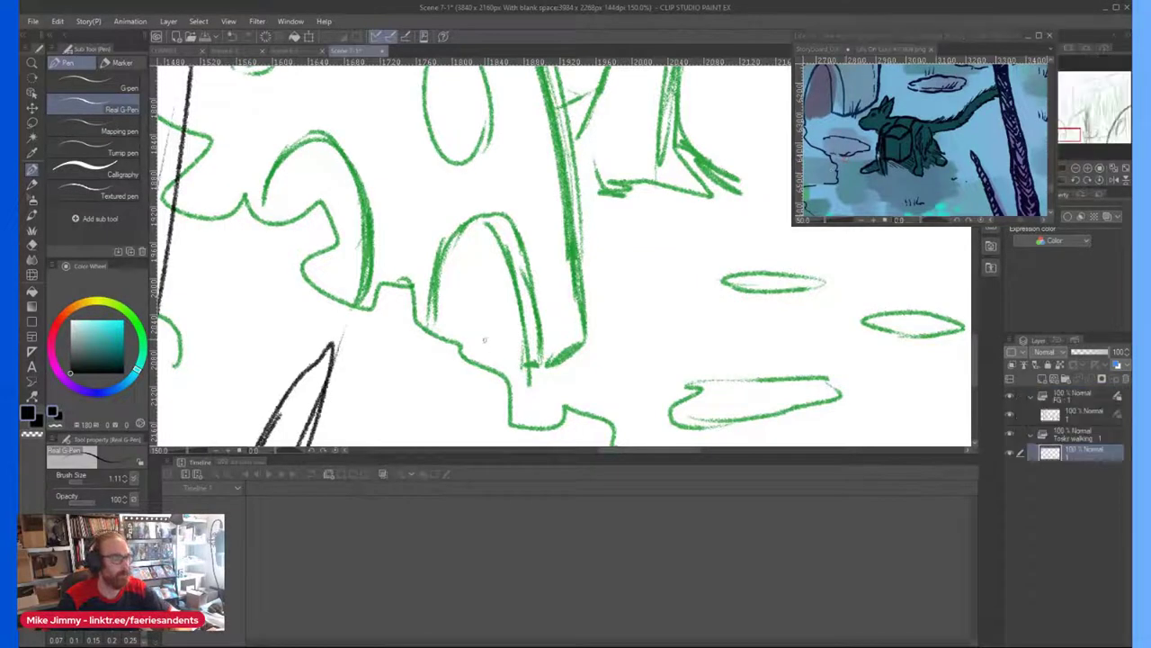
Step: Draw a small black circle for the creature's head over the mushroom house's doorway, and switch to the Pencil
mouse_move(529, 360)
mouse_down()
mouse_move(533, 315)
mouse_move(526, 358)
mouse_up()
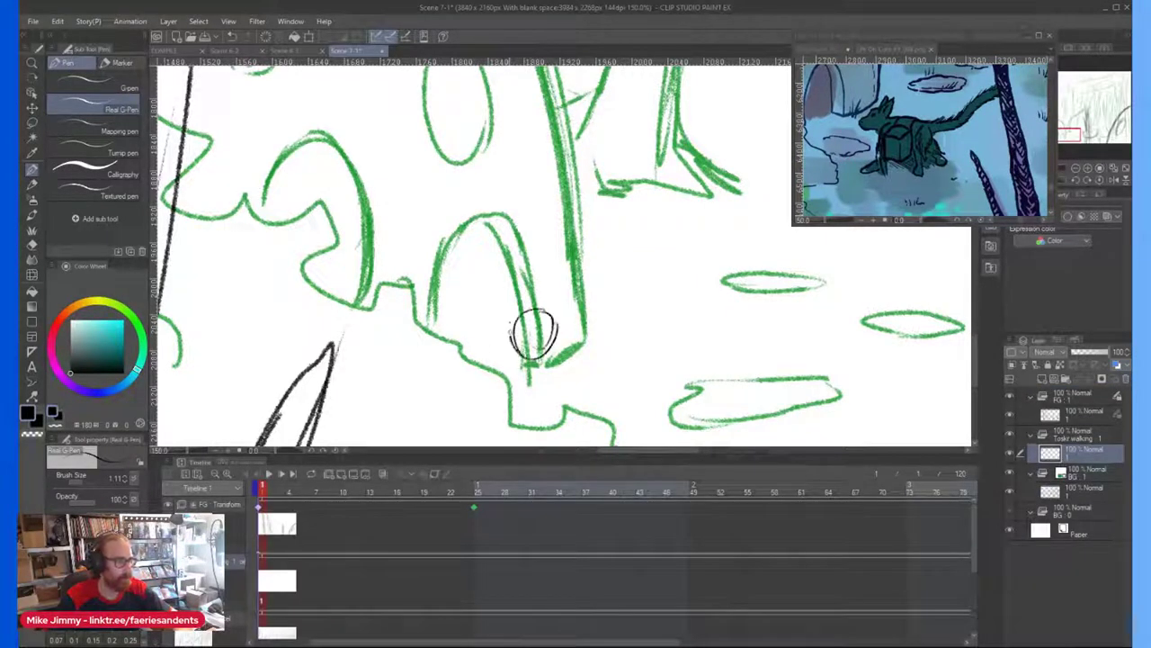
mouse_move(552, 312)
mouse_down()
mouse_move(557, 344)
mouse_move(513, 342)
mouse_up()
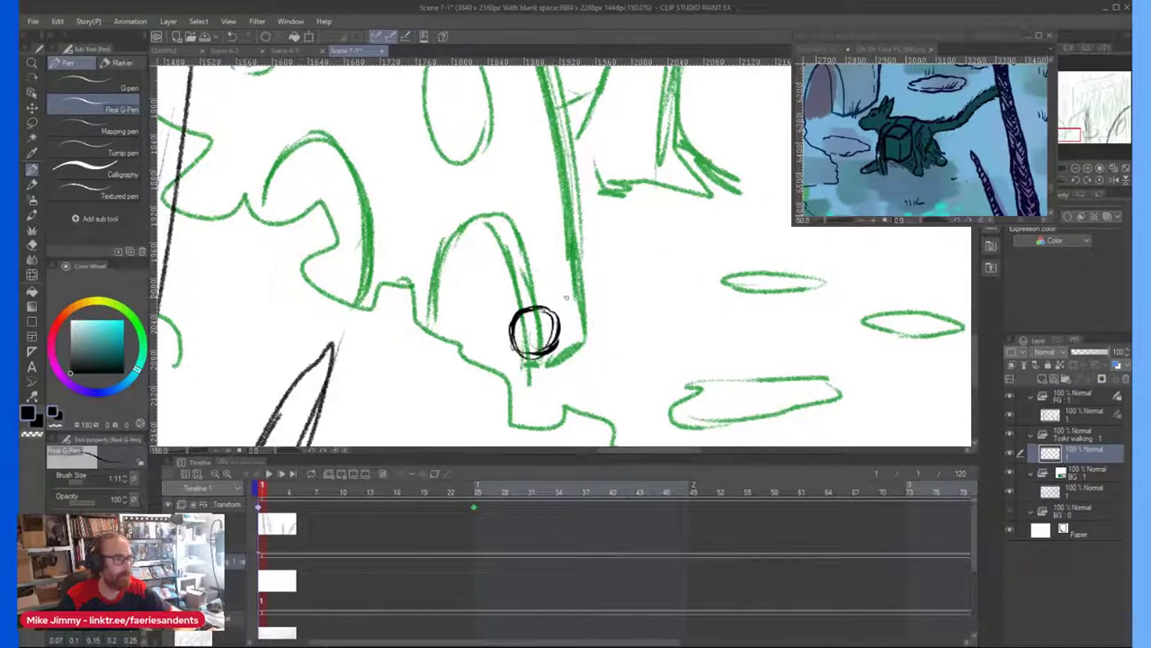
key(p)
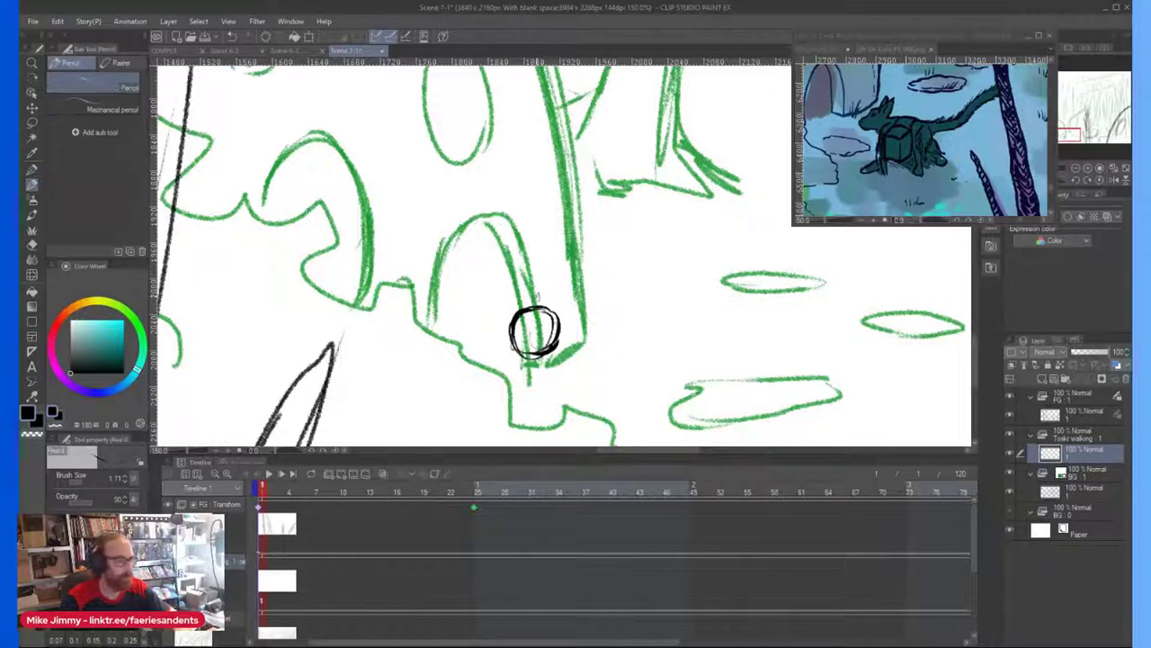
mouse_move(538, 309)
mouse_down()
mouse_move(552, 278)
mouse_move(574, 306)
mouse_move(557, 336)
mouse_up()
drag(574, 269, 561, 329)
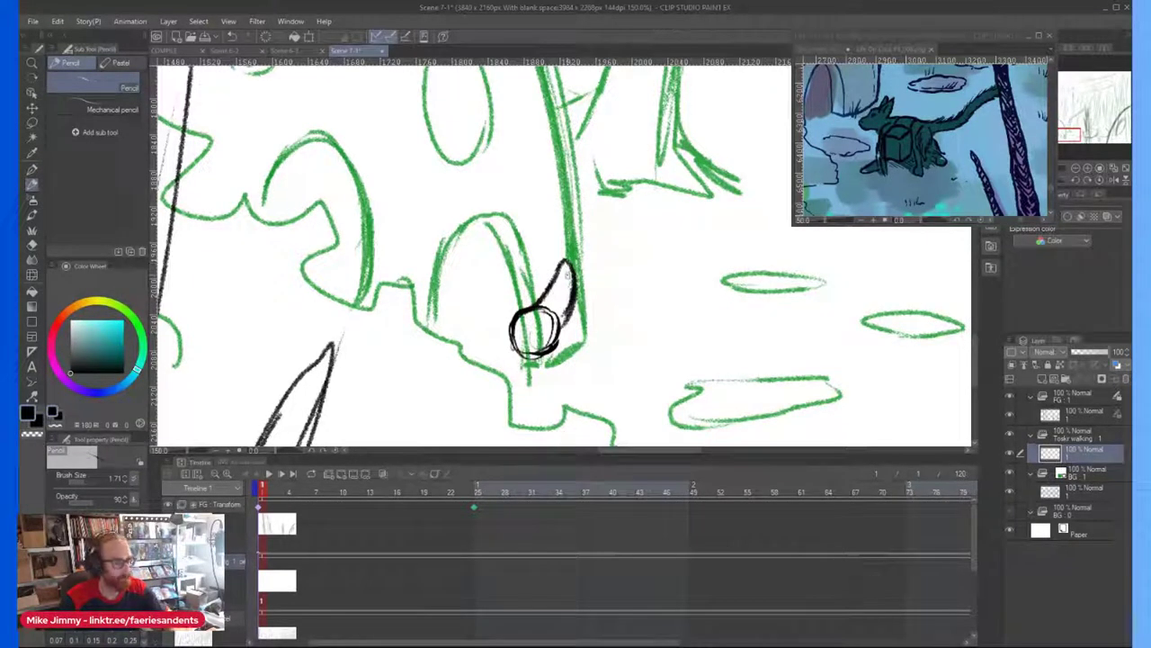
key(ctrl+z)
key(ctrl+z)
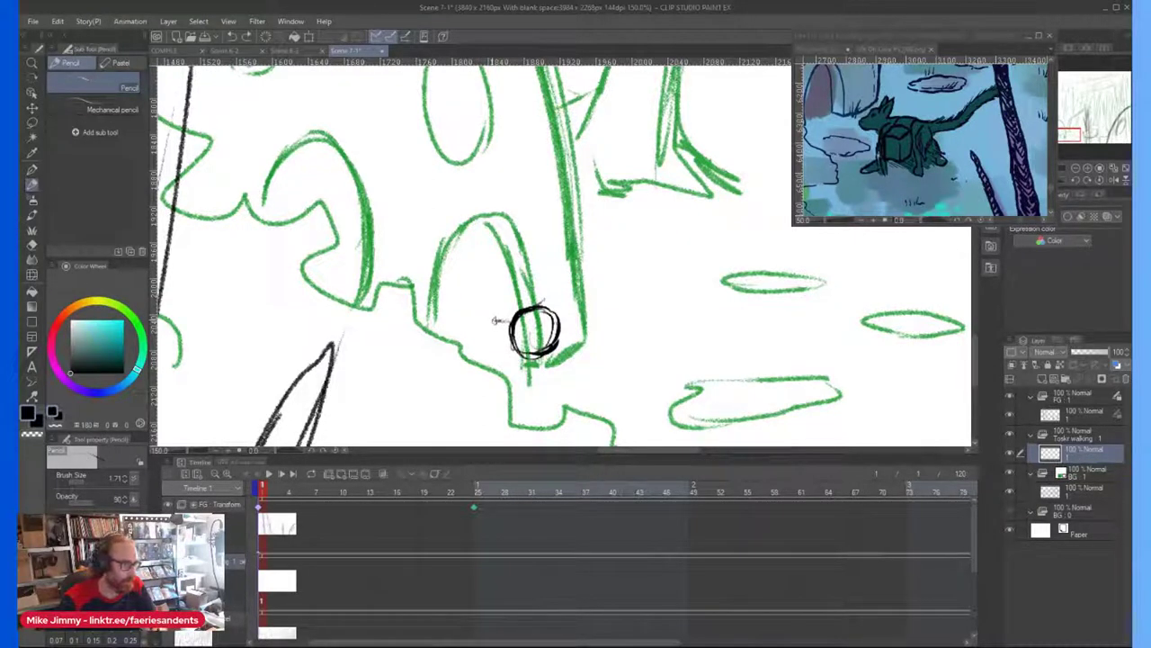
Step: Sketch a short snout on the front of the head circle and two pointed ears angled back from its top
drag(509, 322, 487, 340)
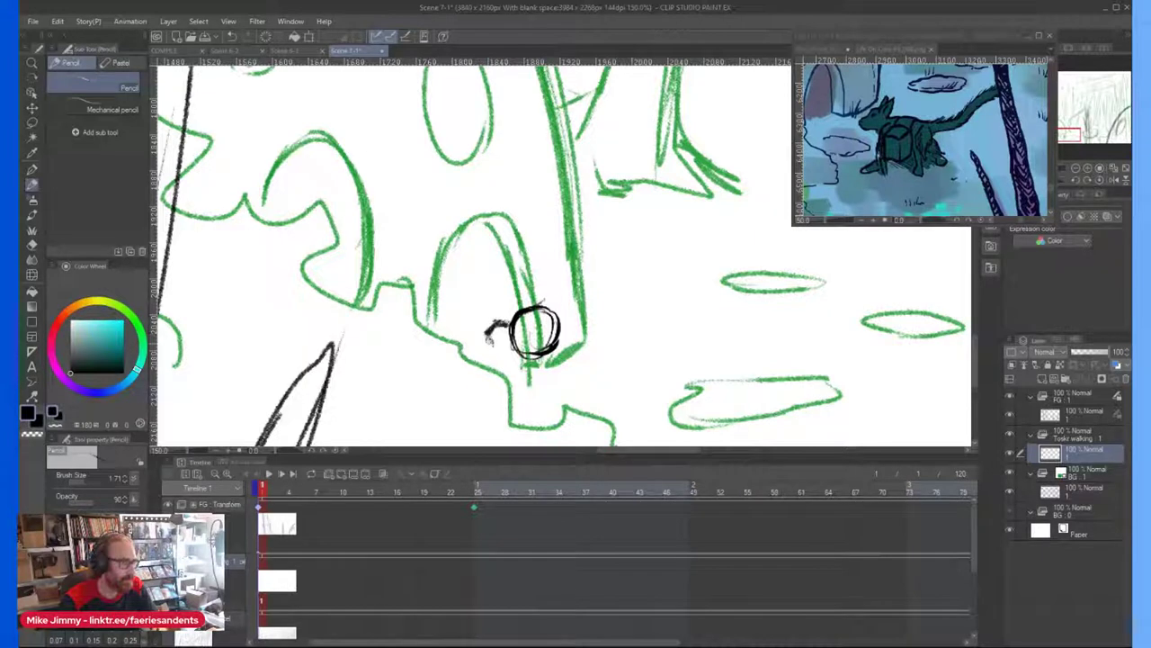
mouse_move(538, 308)
mouse_down()
mouse_move(568, 278)
mouse_move(558, 310)
mouse_move(578, 284)
mouse_up()
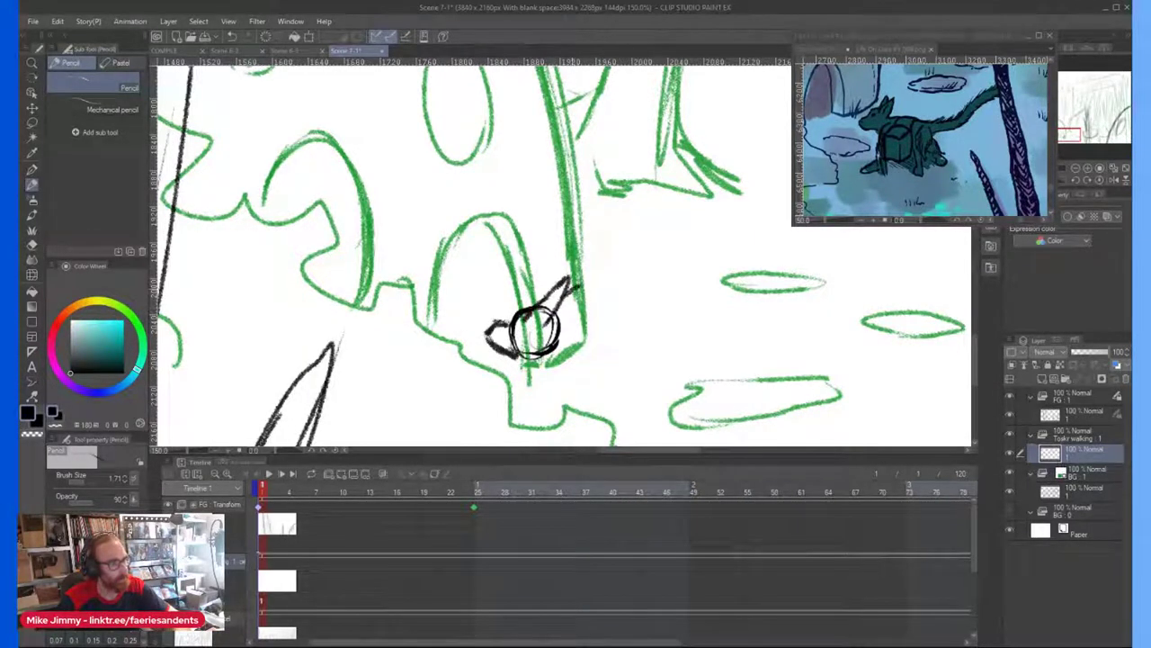
scroll(574, 297, down, 3)
scroll(573, 346, up, 3)
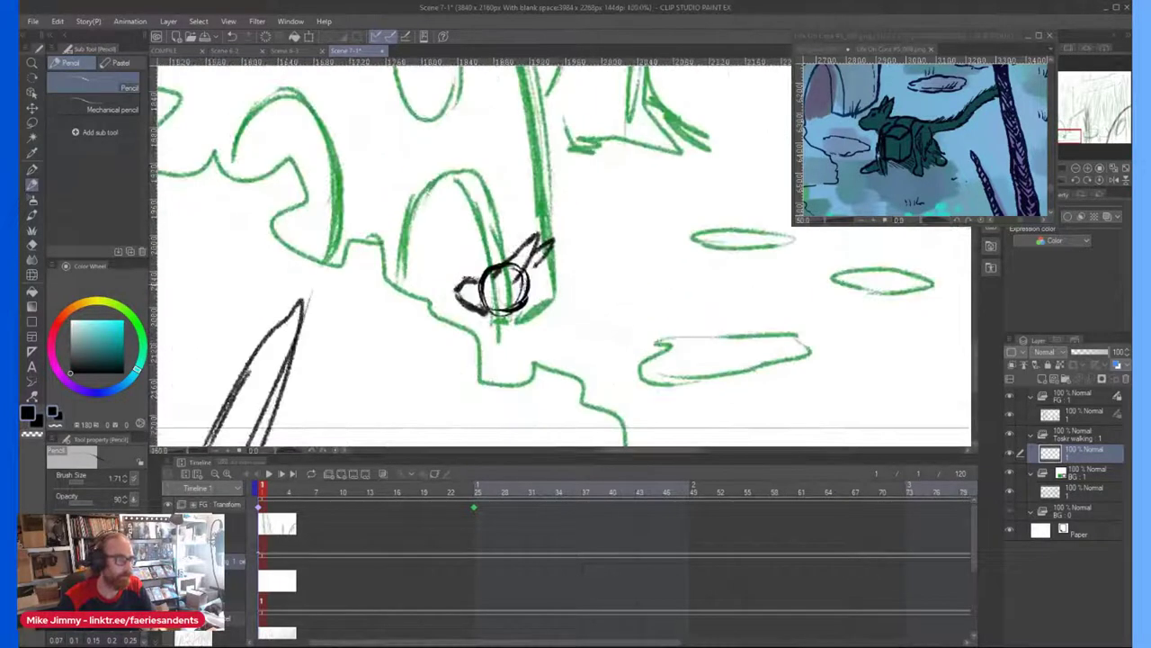
Step: Sketch the creature's back line running from the head into a long tail that curves up past the flat stone
mouse_move(560, 302)
mouse_down()
mouse_move(642, 336)
mouse_move(670, 311)
mouse_move(787, 277)
mouse_move(668, 322)
mouse_up()
scroll(666, 315, down, 3)
scroll(714, 302, up, 2)
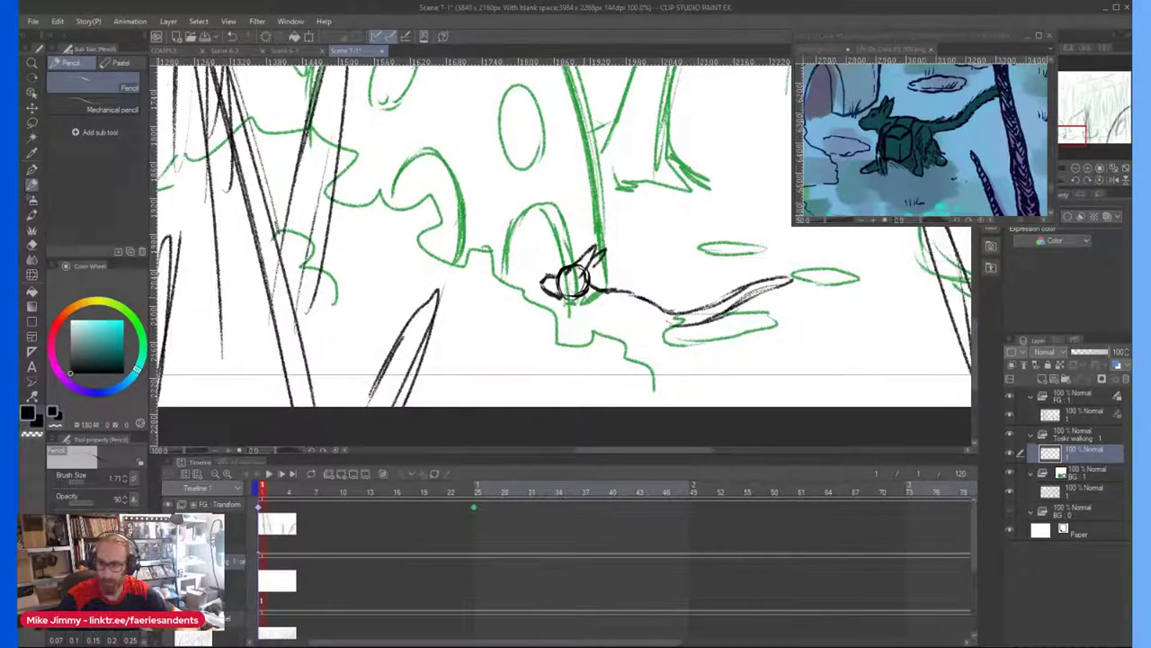
scroll(633, 261, down, 2)
scroll(592, 297, up, 3)
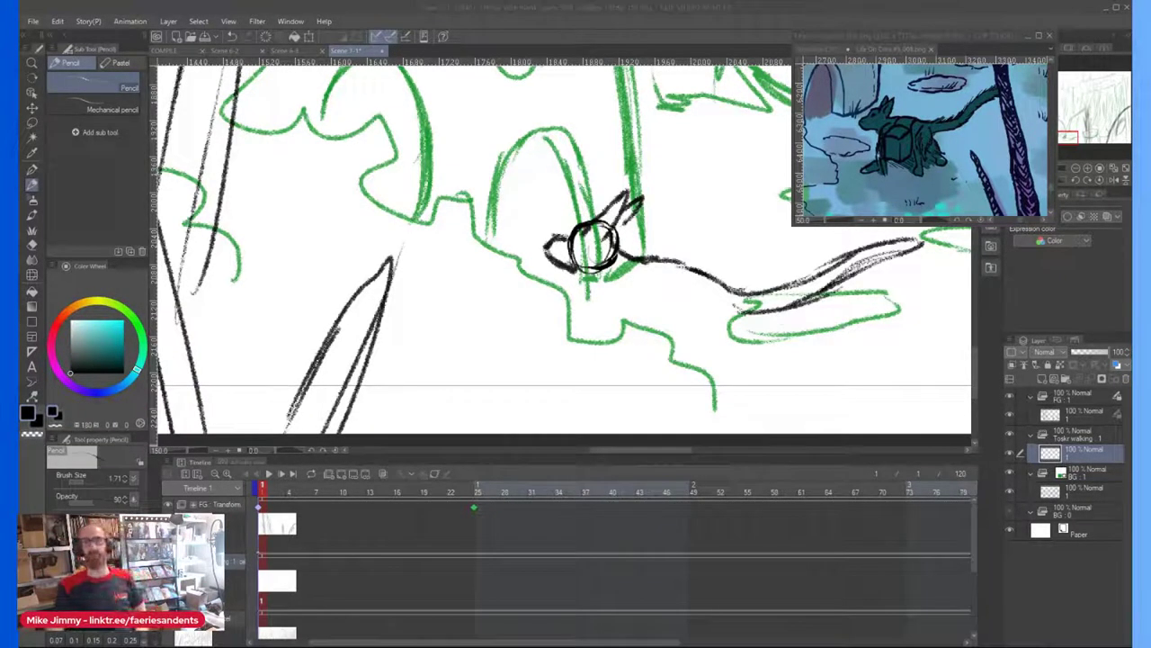
click(576, 304)
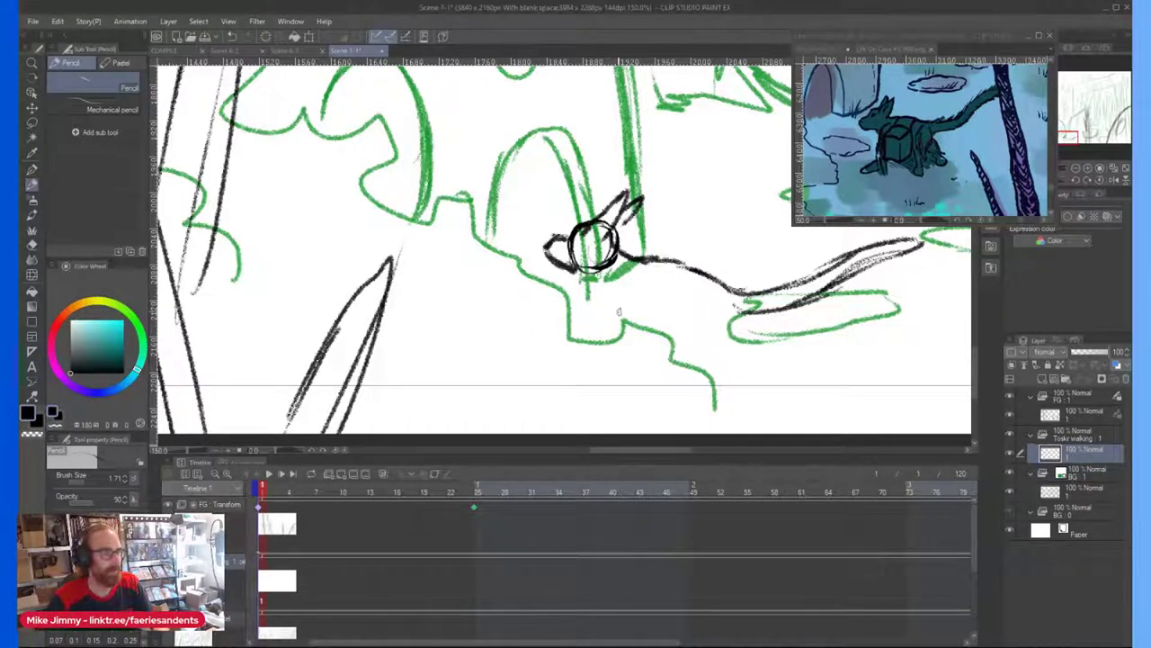
Step: Sketch a box-shaped pack hanging on the creature's side, strapped over the middle of its back
scroll(618, 304, up, 1)
mouse_move(730, 250)
mouse_down()
mouse_move(673, 281)
mouse_move(641, 277)
mouse_move(629, 243)
mouse_move(628, 277)
mouse_move(603, 287)
mouse_up()
mouse_move(701, 274)
mouse_down()
mouse_move(678, 302)
mouse_move(608, 286)
mouse_move(601, 340)
mouse_up()
drag(603, 297, 602, 340)
drag(673, 295, 672, 340)
drag(691, 268, 691, 334)
drag(693, 293, 694, 350)
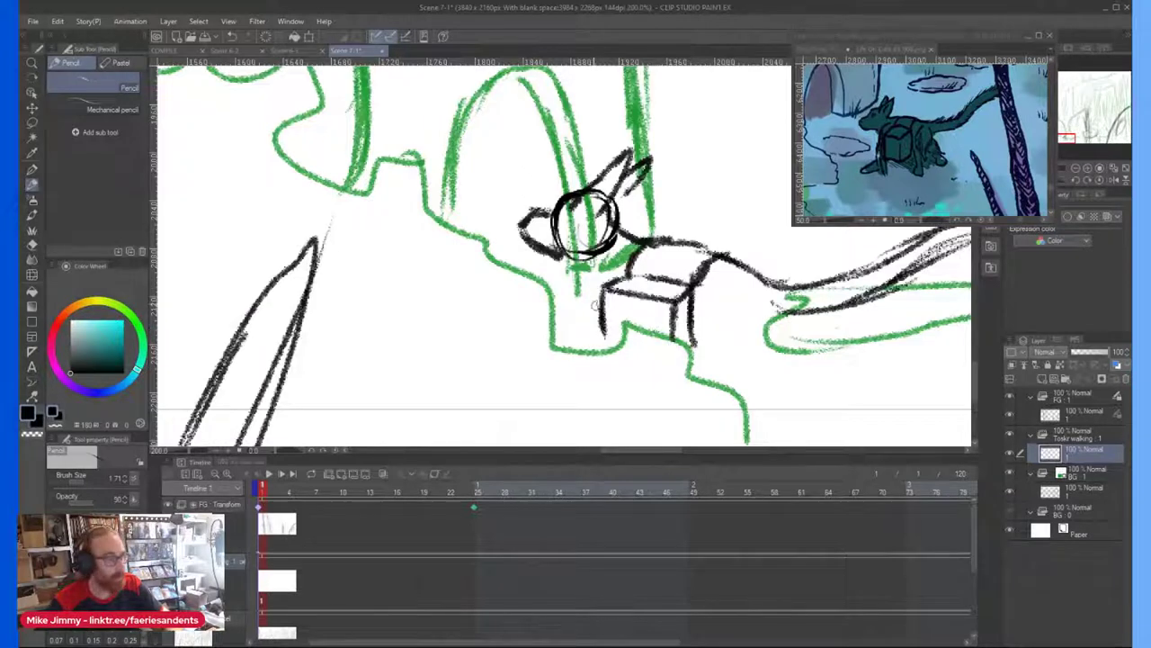
drag(604, 329, 604, 355)
drag(606, 352, 669, 367)
mouse_move(674, 329)
mouse_down()
mouse_move(669, 366)
mouse_move(693, 351)
mouse_up()
Step: Sketch the creature's neck line below the head and a front leg just ahead of the pack
scroll(618, 258, down, 2)
scroll(589, 263, up, 4)
mouse_move(615, 249)
mouse_down()
mouse_move(661, 303)
mouse_move(629, 342)
mouse_up()
scroll(637, 279, down, 2)
scroll(636, 284, down, 1)
scroll(640, 286, up, 1)
drag(639, 284, 628, 349)
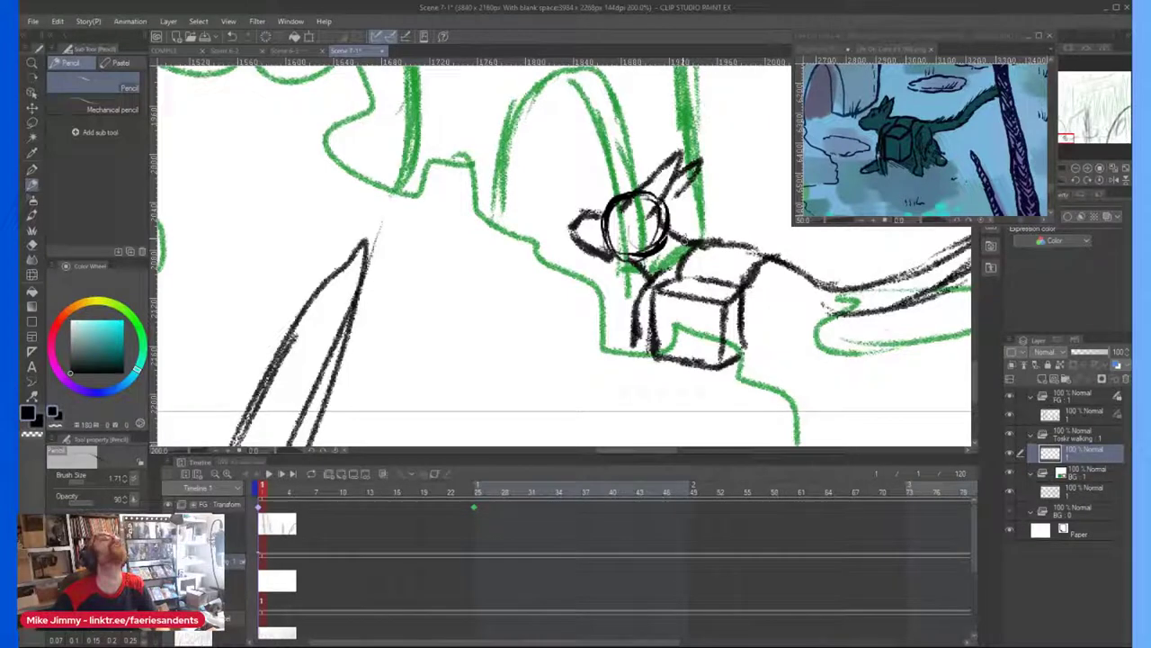
Step: Sketch a rounded haunch behind the pack and a hind leg line running down from it
key(ctrl+minus)
key(ctrl+plus)
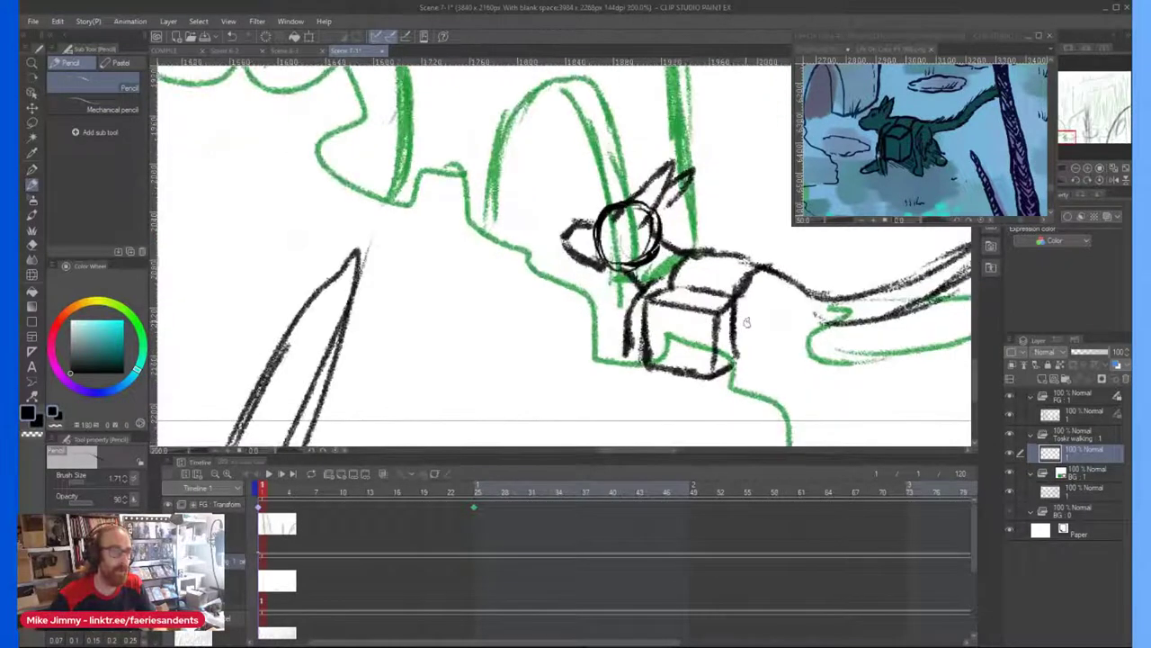
mouse_move(756, 298)
mouse_down()
mouse_move(725, 361)
mouse_move(788, 356)
mouse_move(735, 373)
mouse_move(729, 338)
mouse_move(750, 396)
mouse_up()
scroll(783, 372, down, 2)
scroll(775, 390, up, 2)
drag(732, 340, 757, 421)
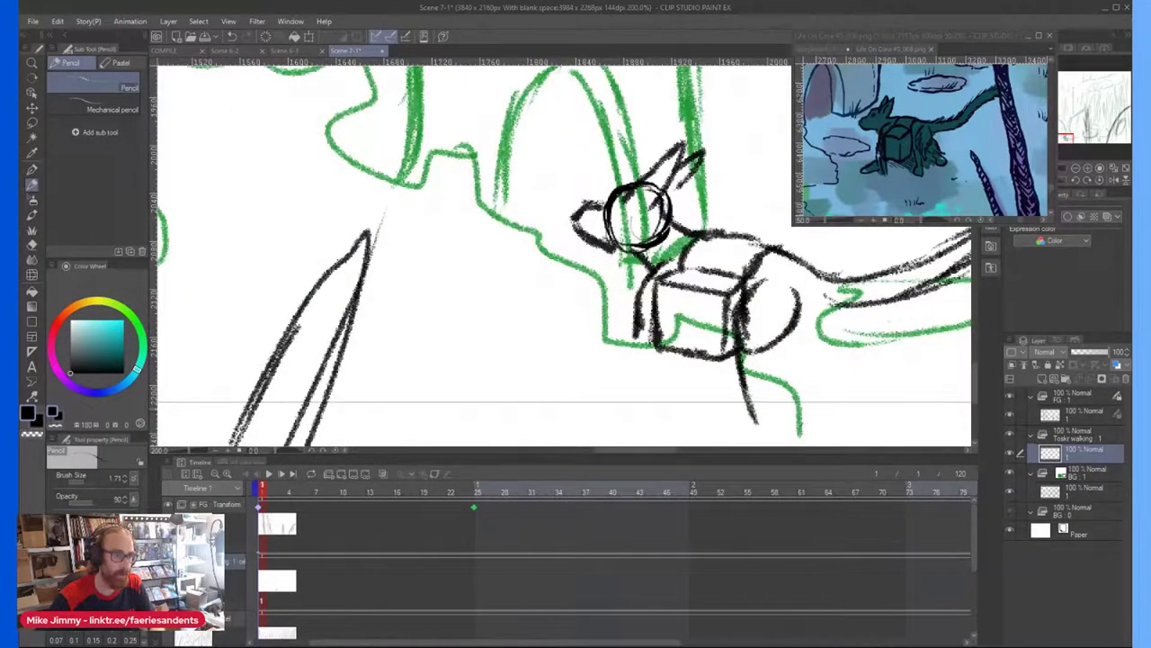
Step: Complete the near hind leg with its foot, and sketch the far hind leg stretched back under the tail
mouse_move(738, 360)
mouse_down()
mouse_move(765, 409)
mouse_move(777, 349)
mouse_move(762, 401)
mouse_move(724, 392)
mouse_up()
scroll(786, 354, down, 2)
scroll(820, 306, up, 2)
drag(800, 353, 760, 366)
scroll(777, 346, down, 1)
key(ctrl+plus)
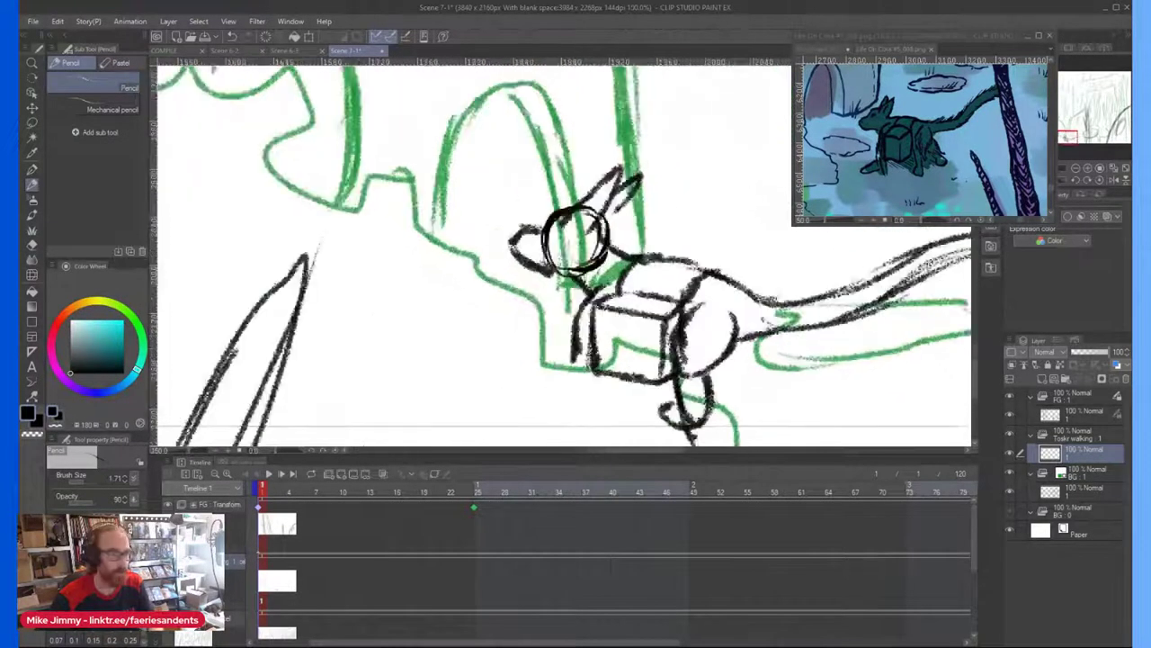
mouse_move(755, 338)
mouse_down()
mouse_move(766, 369)
mouse_move(754, 381)
mouse_move(778, 393)
mouse_move(770, 368)
mouse_move(787, 382)
mouse_up()
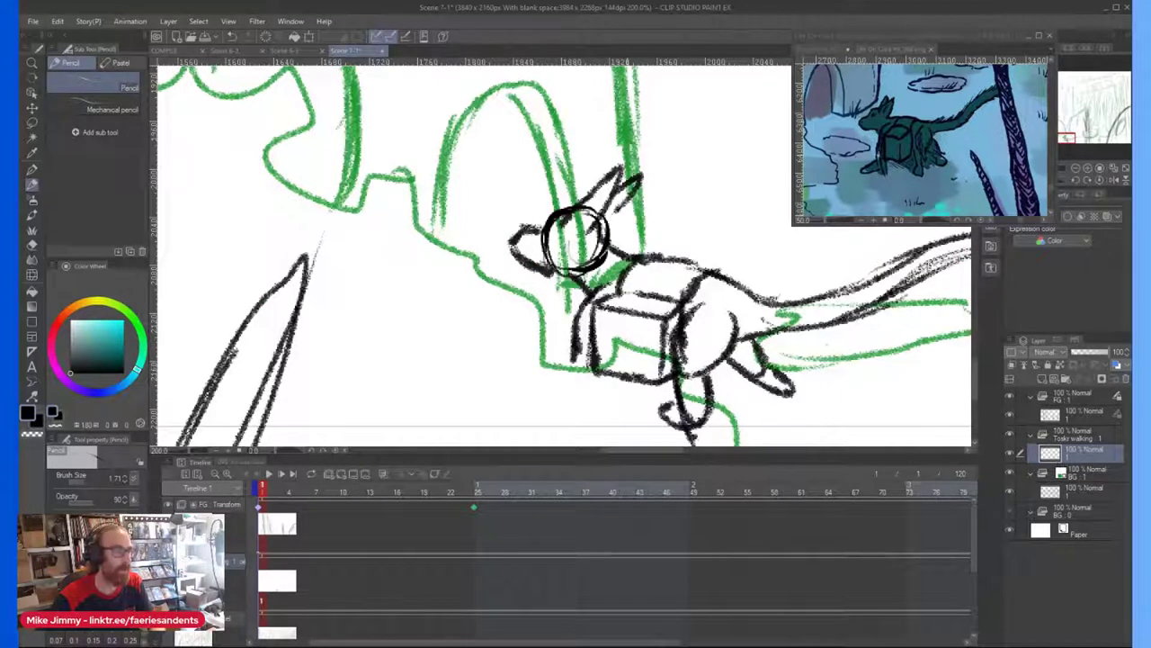
Step: Examine the walking creature's size and placement beside the mushroom house within the whole scene
scroll(612, 286, down, 3)
scroll(614, 261, up, 2)
scroll(591, 348, up, 1)
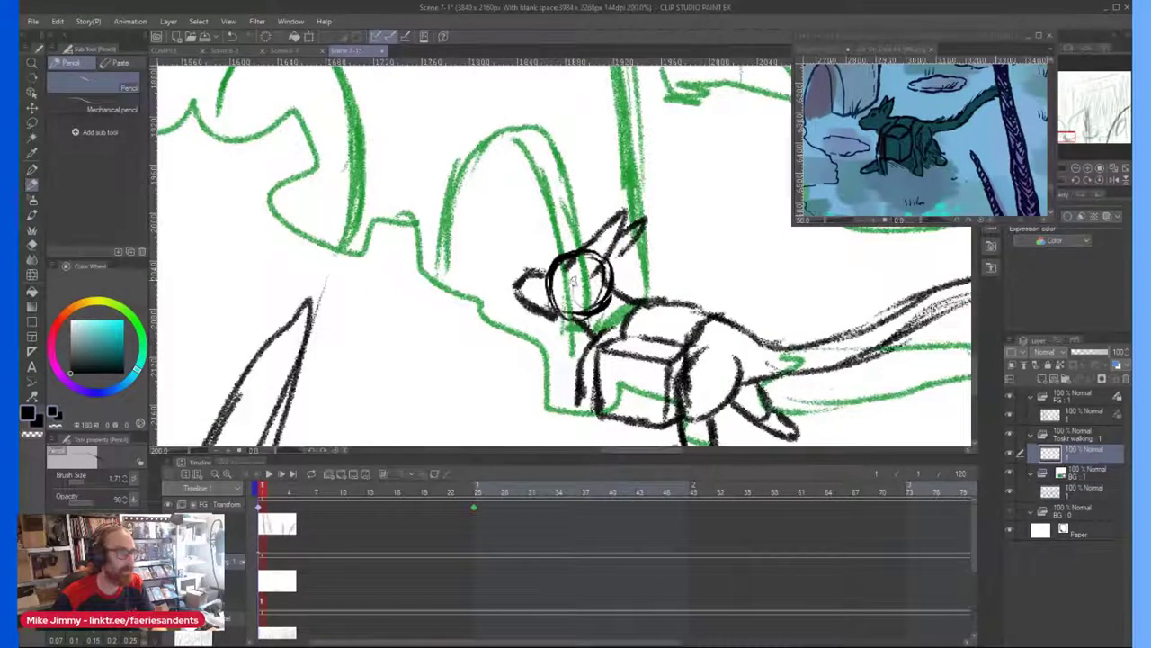
scroll(575, 281, up, 2)
scroll(575, 282, down, 8)
scroll(449, 148, up, 1)
scroll(450, 149, down, 5)
scroll(450, 149, up, 4)
scroll(487, 213, down, 1)
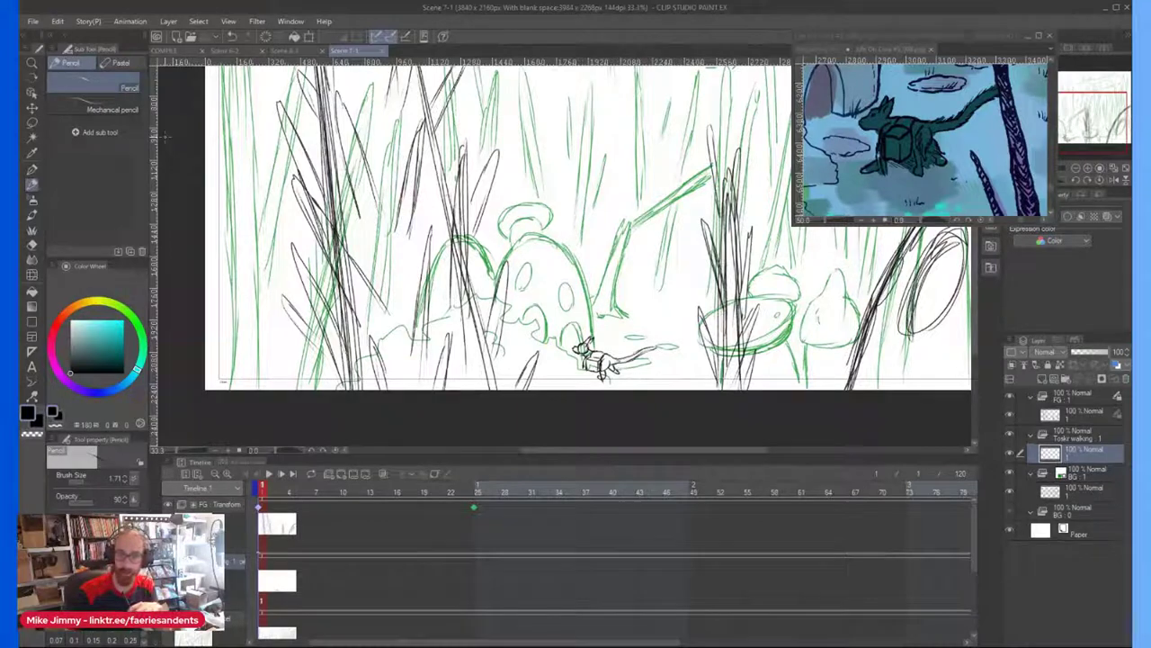
scroll(165, 135, down, 1)
scroll(486, 175, up, 1)
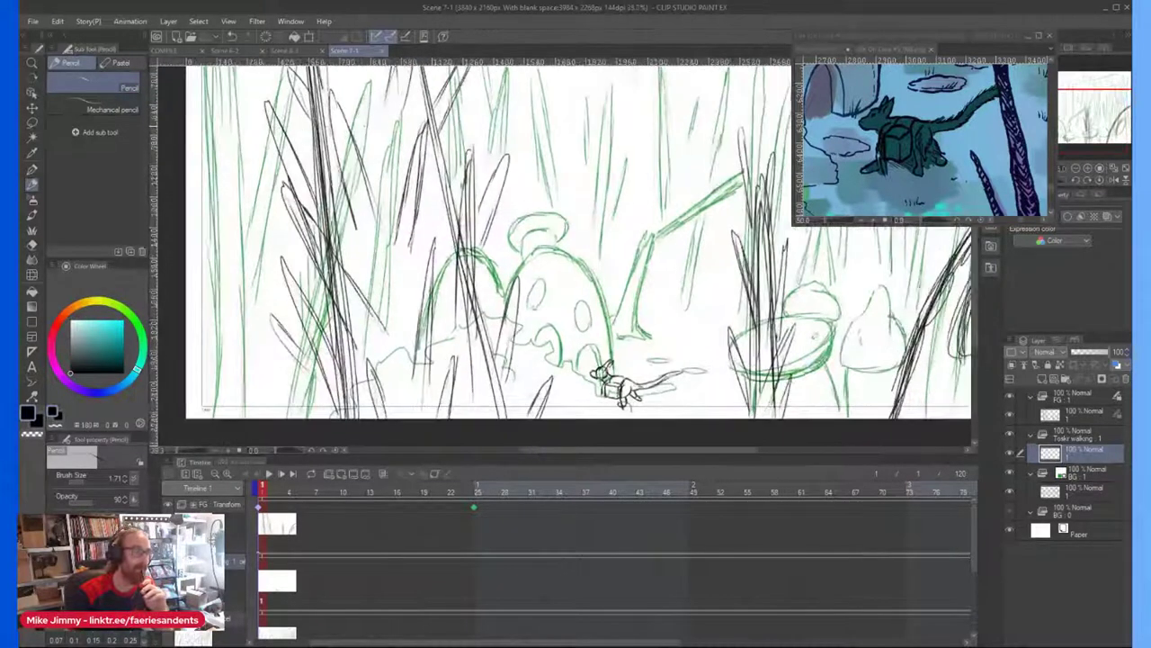
scroll(486, 175, up, 1)
scroll(537, 182, up, 1)
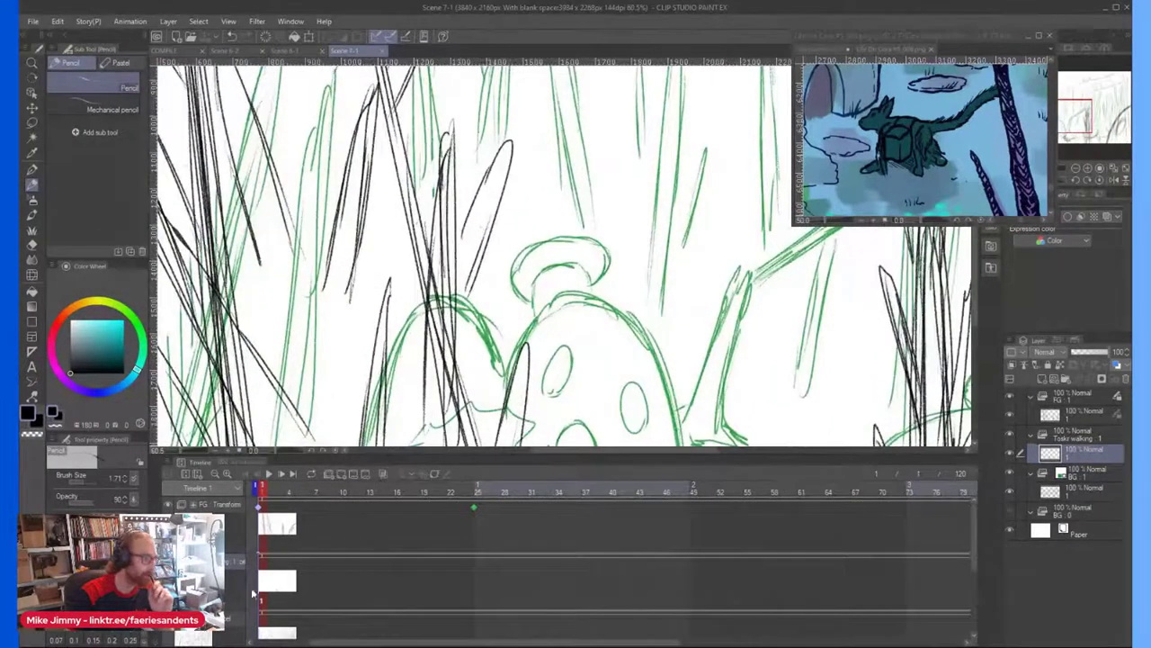
scroll(652, 283, down, 14)
scroll(674, 330, up, 12)
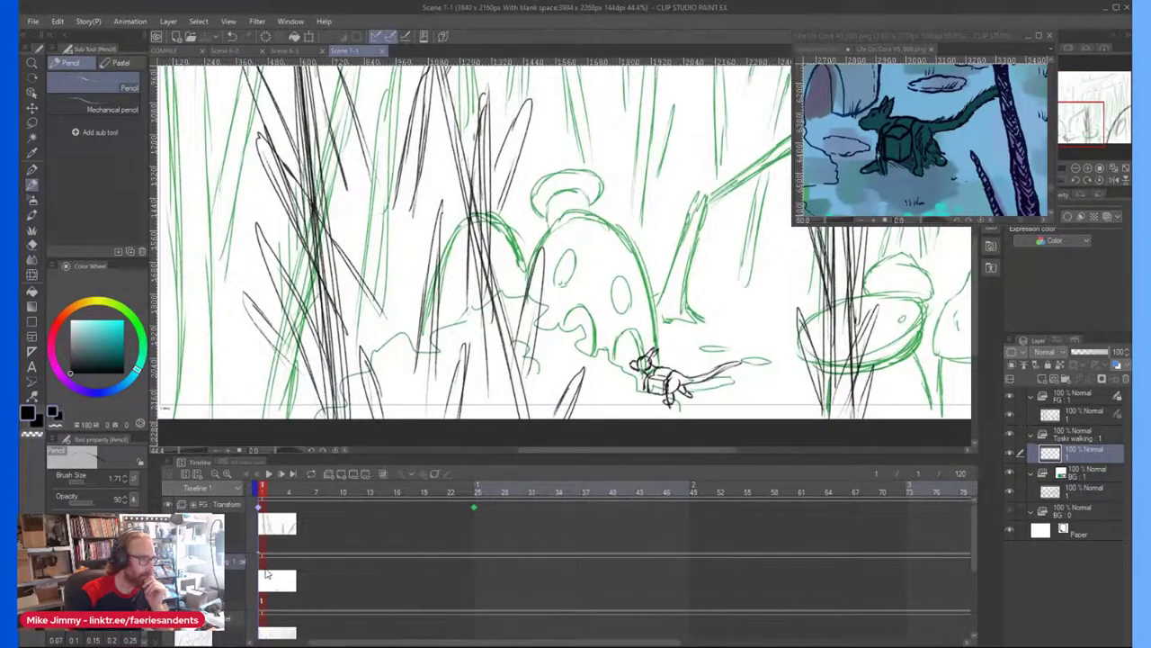
scroll(598, 200, down, 4)
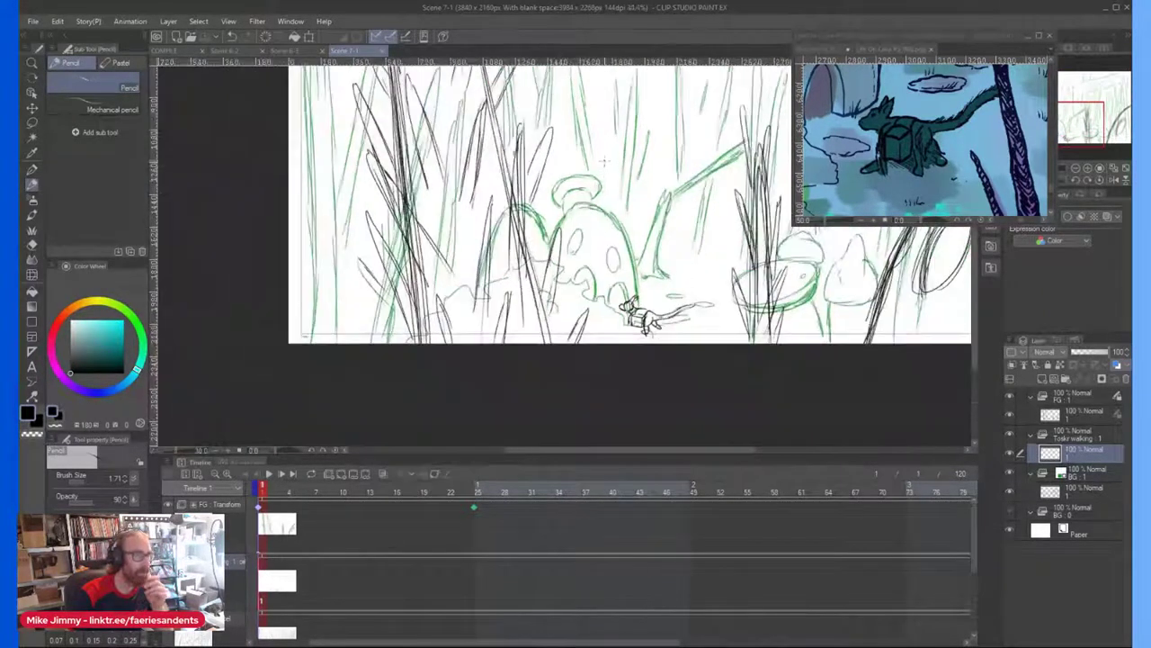
scroll(580, 166, up, 4)
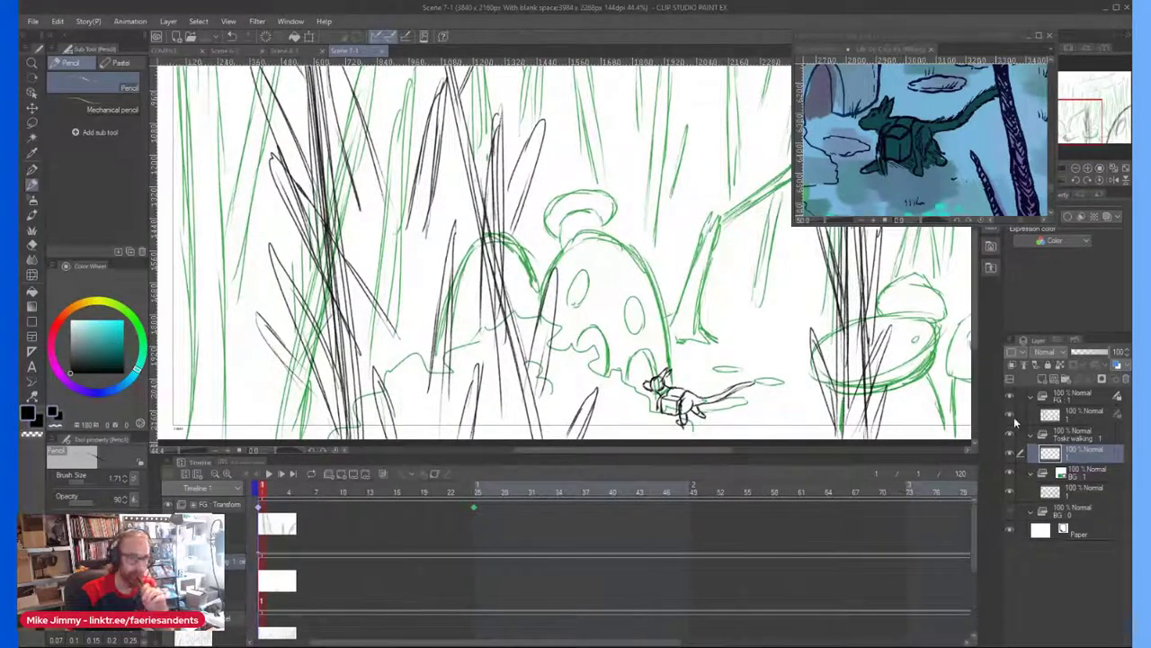
Step: Add an animation folder above Toskr walking, and find the creature sitting on the mushroom cap in the comic page
click(330, 473)
click(905, 116)
scroll(905, 116, down, 5)
scroll(858, 97, down, 2)
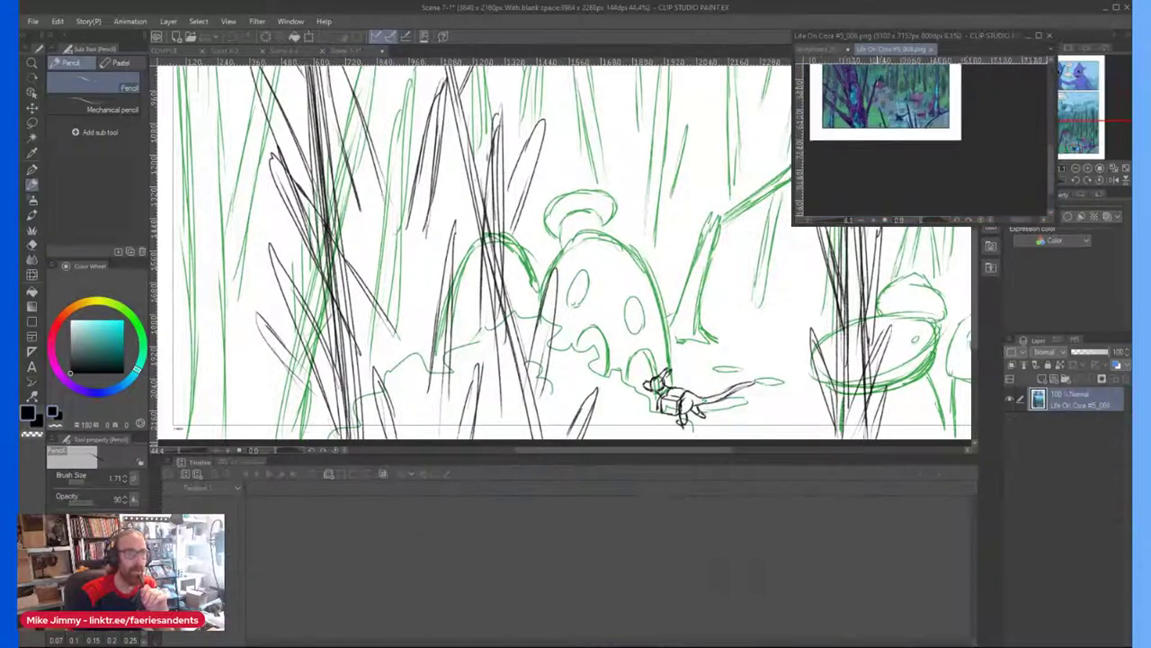
scroll(861, 83, up, 4)
scroll(925, 140, up, 3)
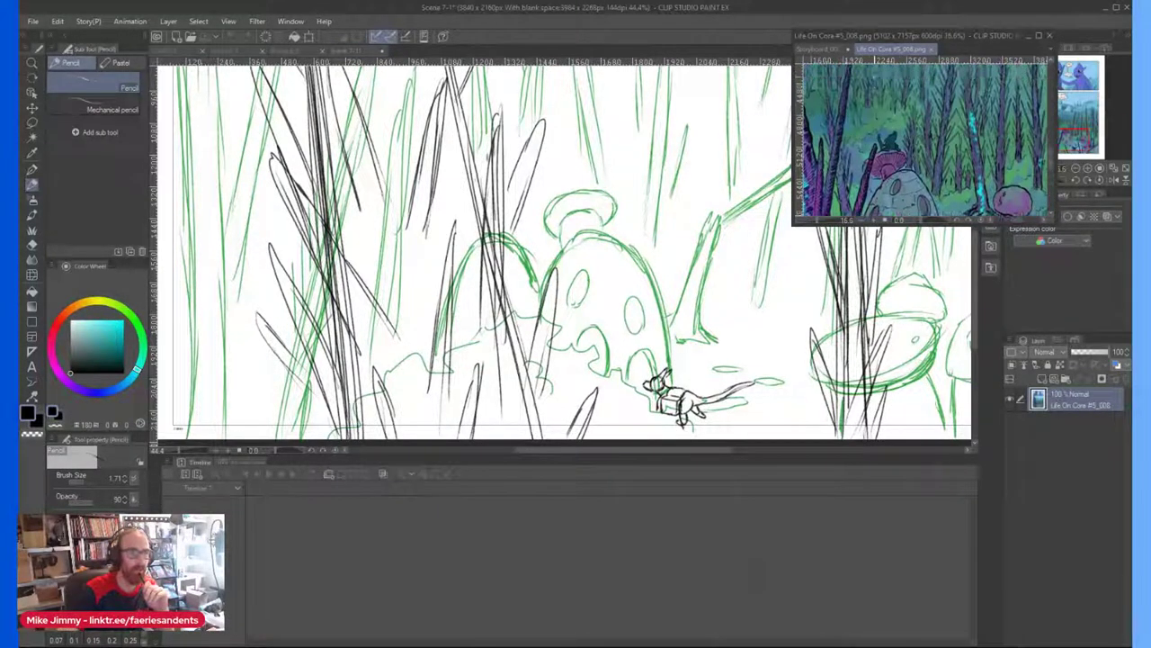
scroll(925, 140, down, 2)
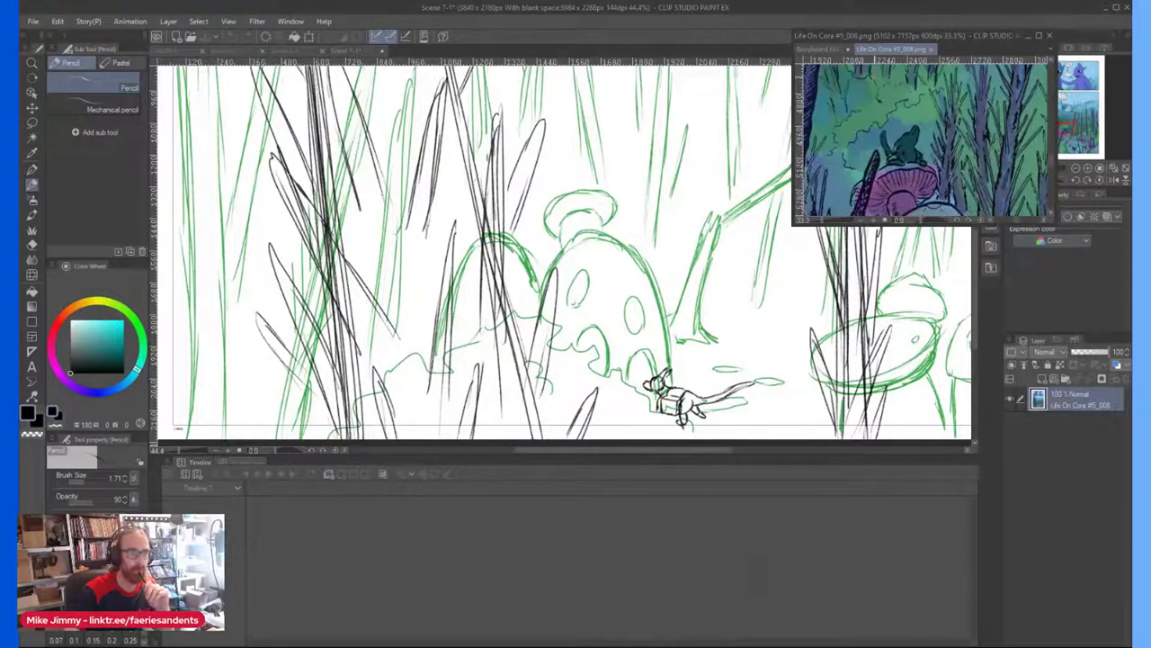
Step: Rename the new animation folder Toskr looking up and add a raster layer inside it
click(556, 236)
scroll(555, 143, up, 2)
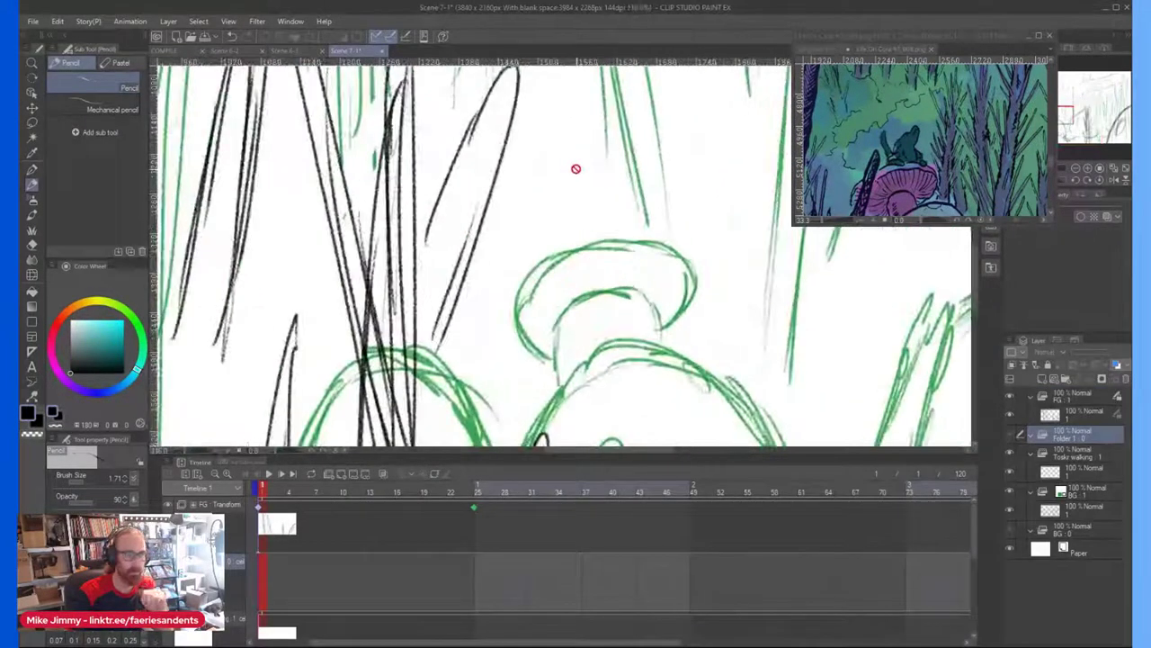
double_click(1063, 437)
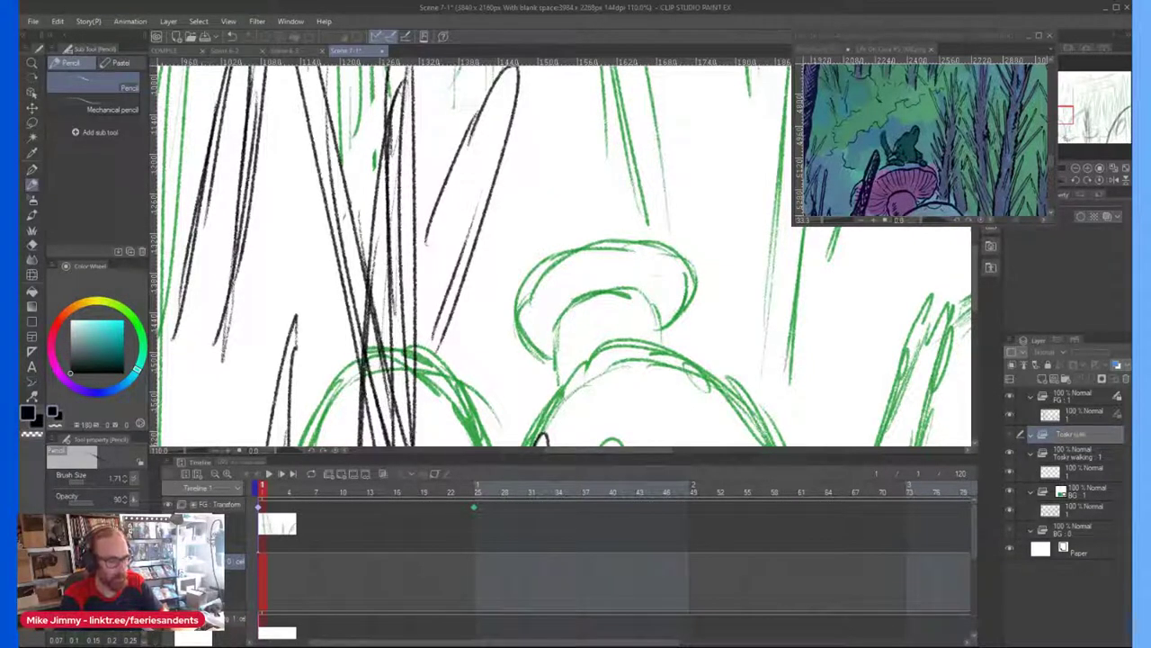
key(Return)
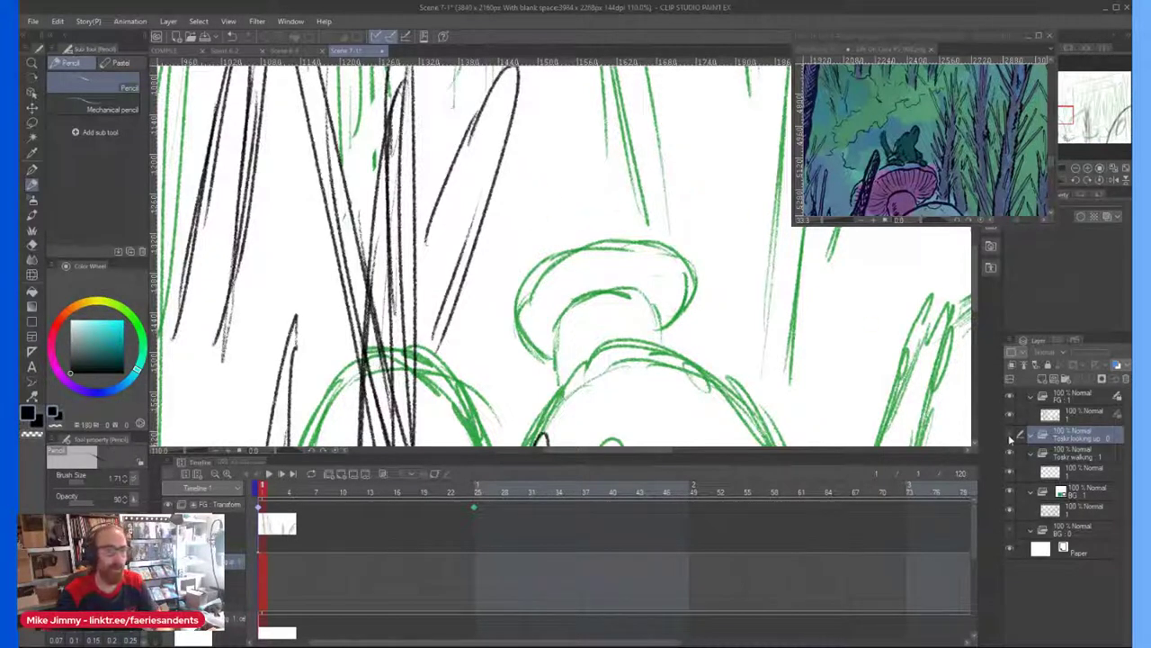
click(1046, 383)
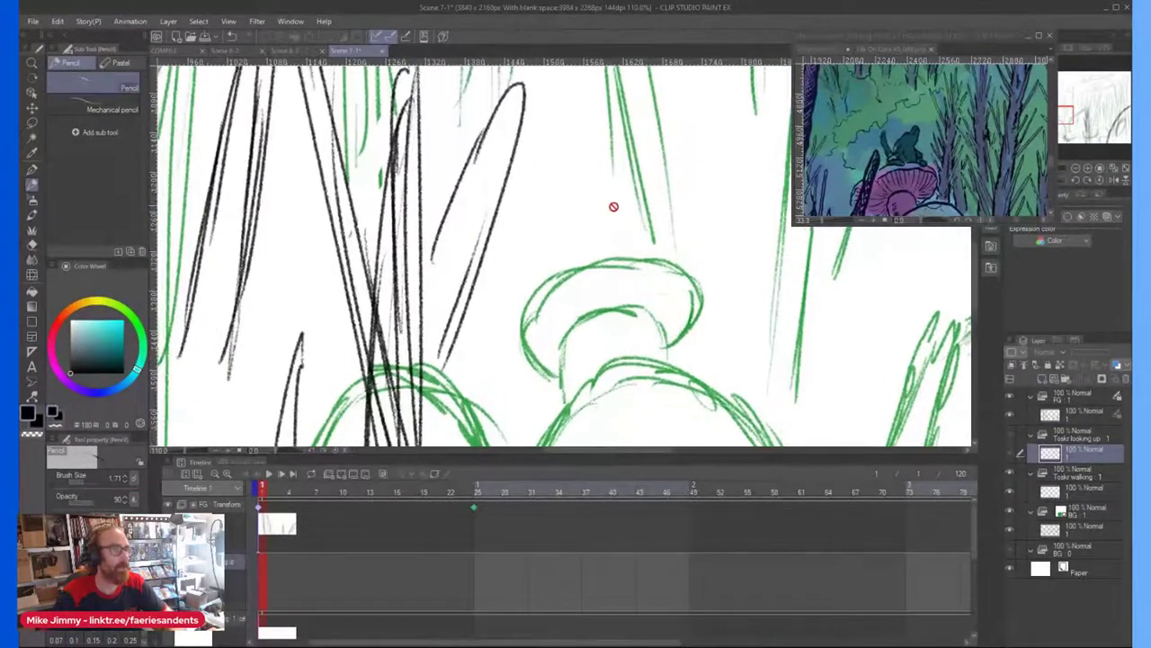
Step: Assign cel 1 to the first frame of the Toskr looking up track
scroll(637, 232, up, 2)
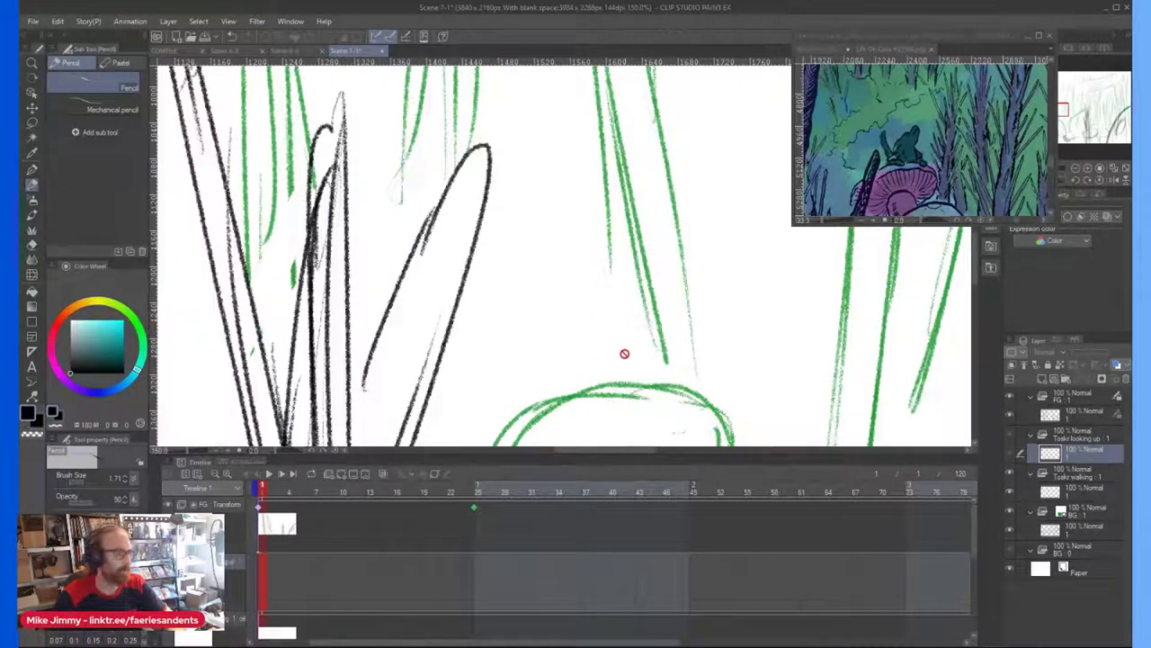
right_click(263, 572)
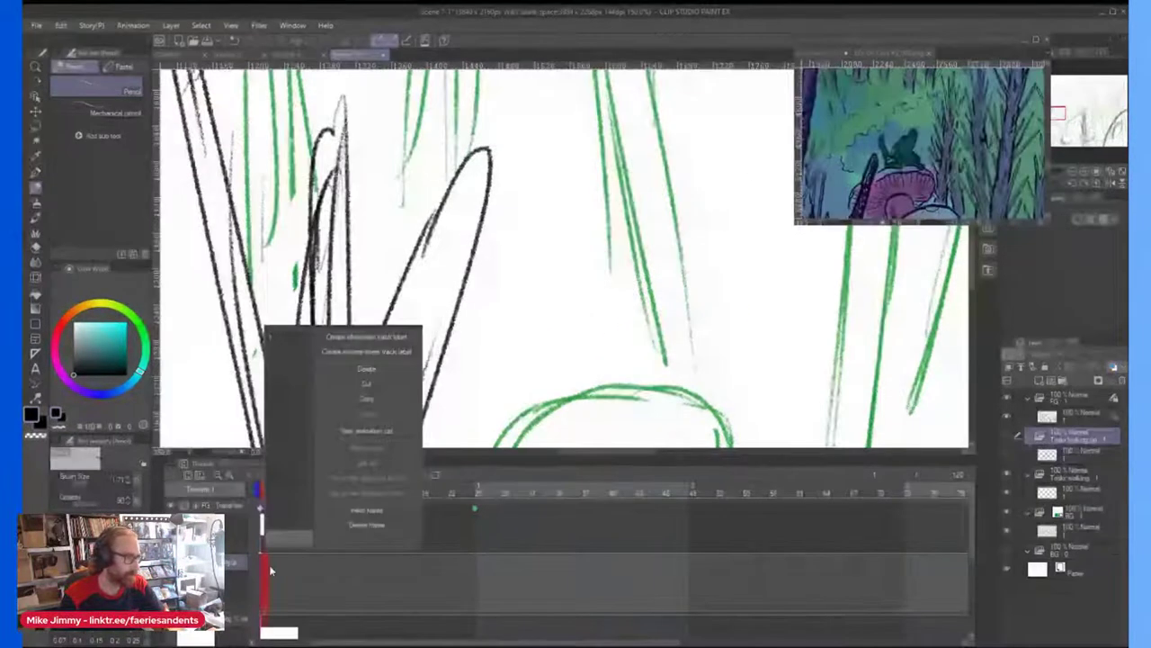
click(329, 368)
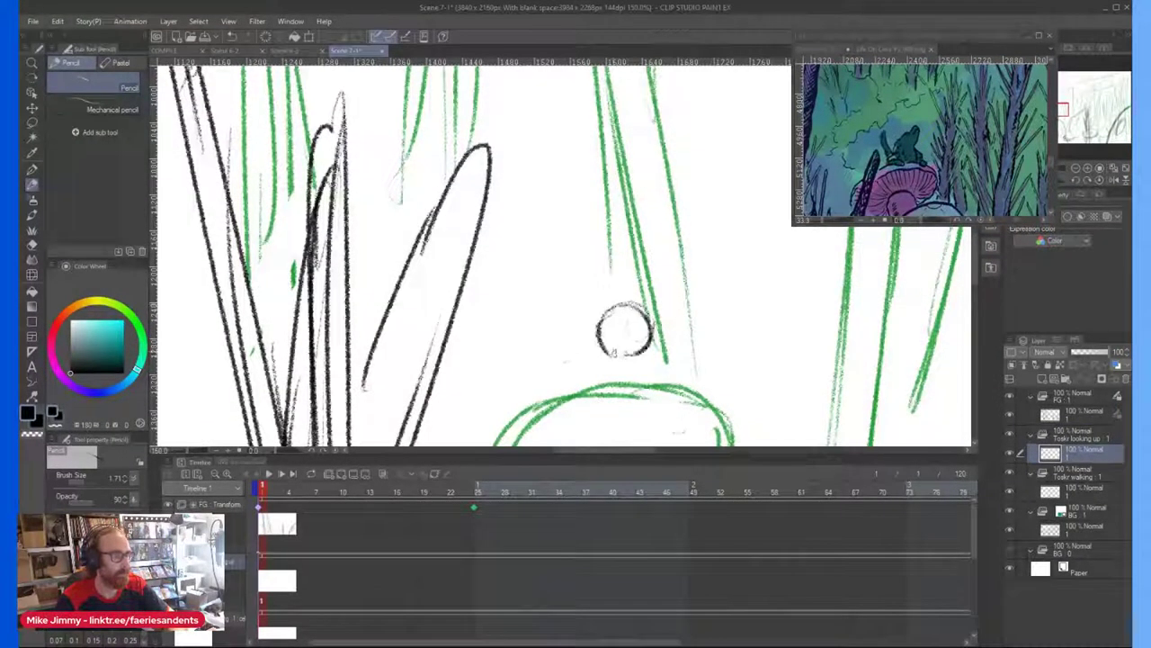
Step: Sketch the second creature's head above the mushroom cap, with its snout raised upward and two ears pointing back
scroll(626, 329, down, 6)
scroll(626, 331, up, 8)
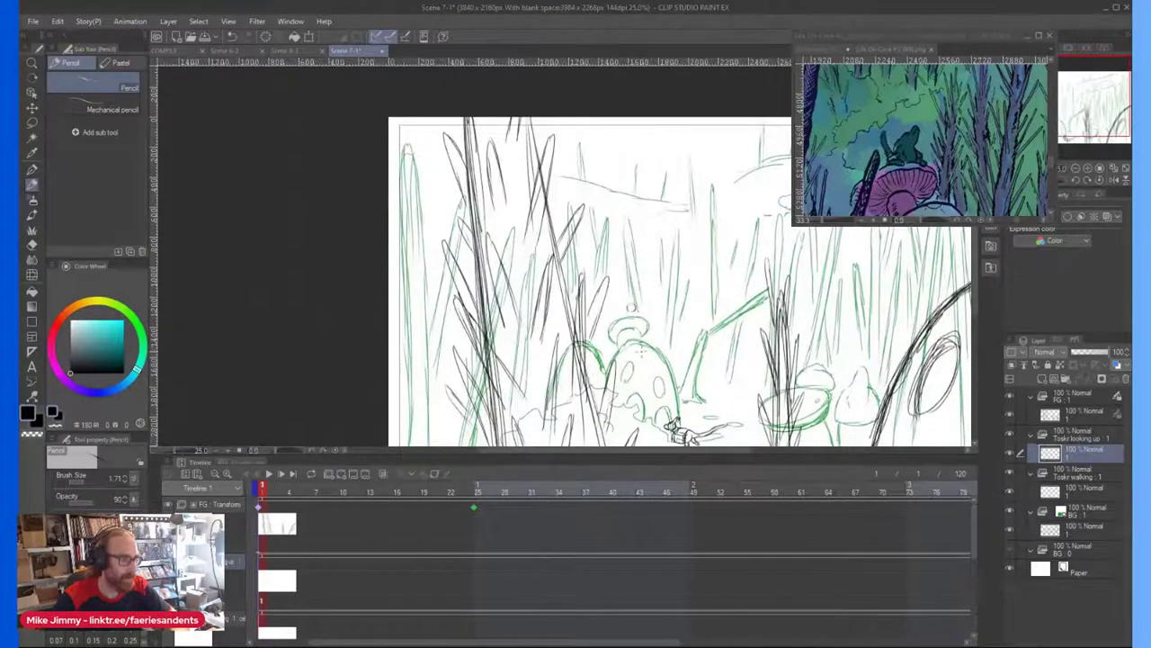
scroll(631, 316, up, 2)
mouse_move(631, 290)
mouse_down()
mouse_move(634, 270)
mouse_move(664, 321)
mouse_move(658, 336)
mouse_up()
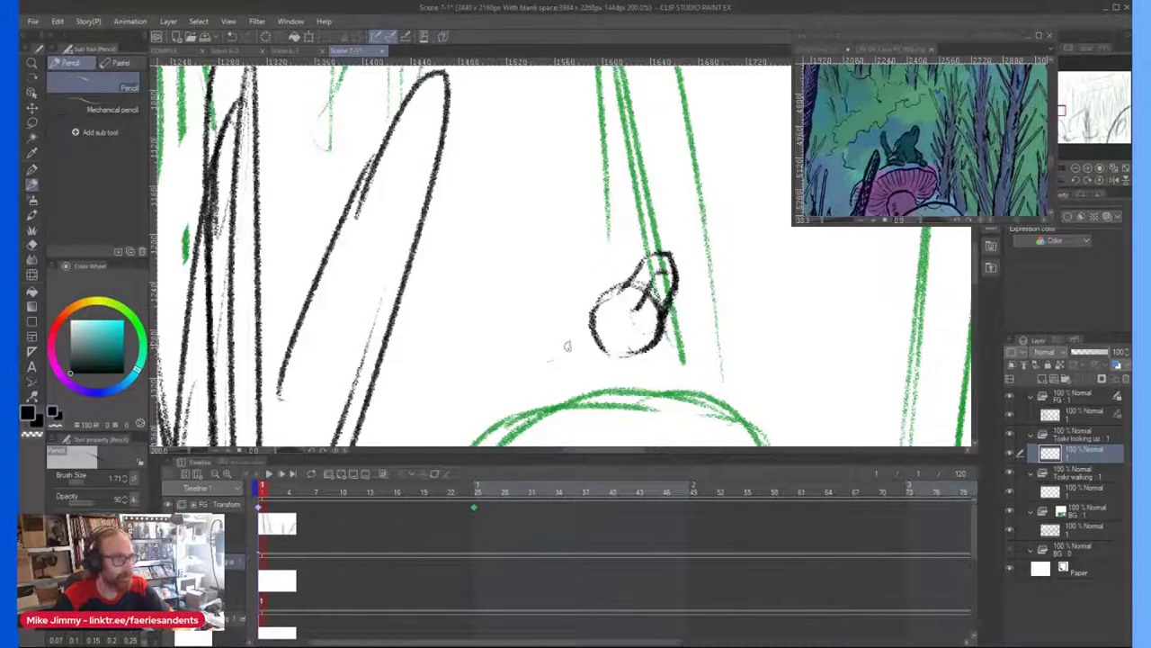
mouse_move(590, 312)
mouse_down()
mouse_move(549, 357)
mouse_move(591, 337)
mouse_up()
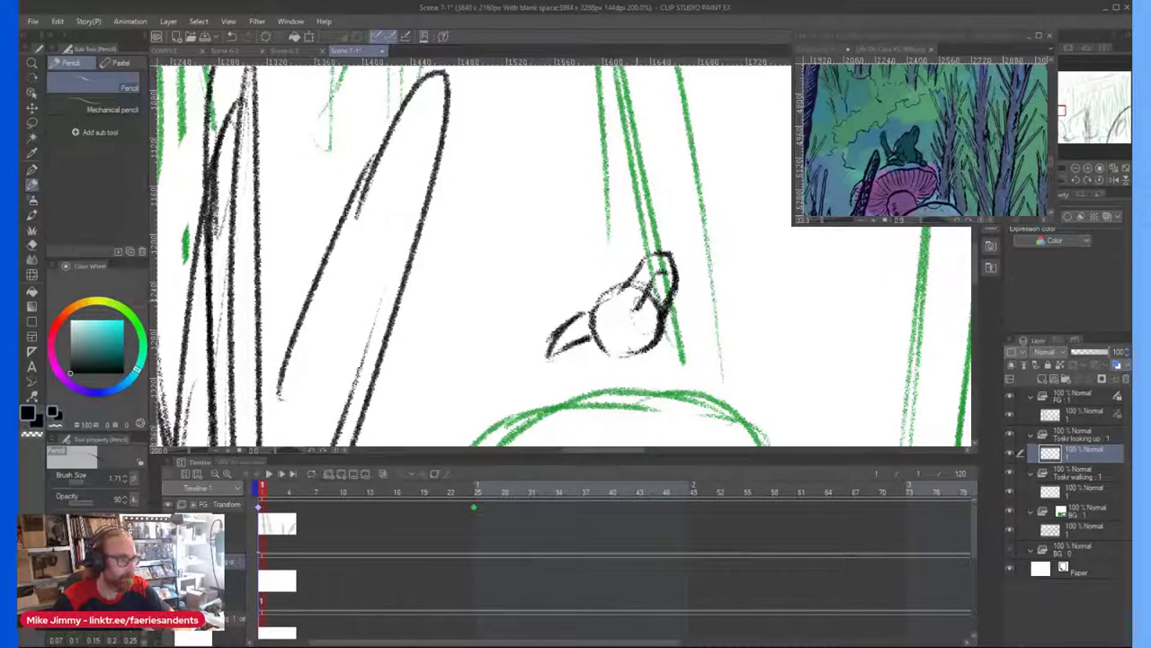
drag(593, 288, 563, 303)
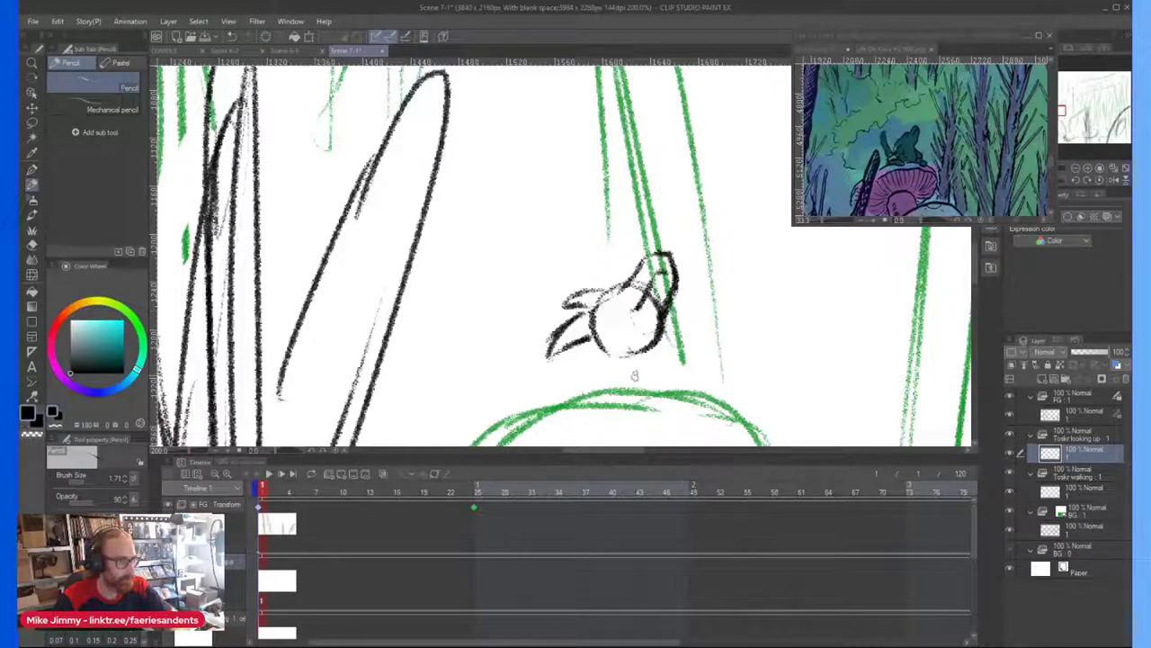
Step: Draw a front leg line from the head down to the mushroom cap, and erase the upper ear
drag(642, 342, 660, 392)
key(e)
drag(577, 288, 597, 275)
key(p)
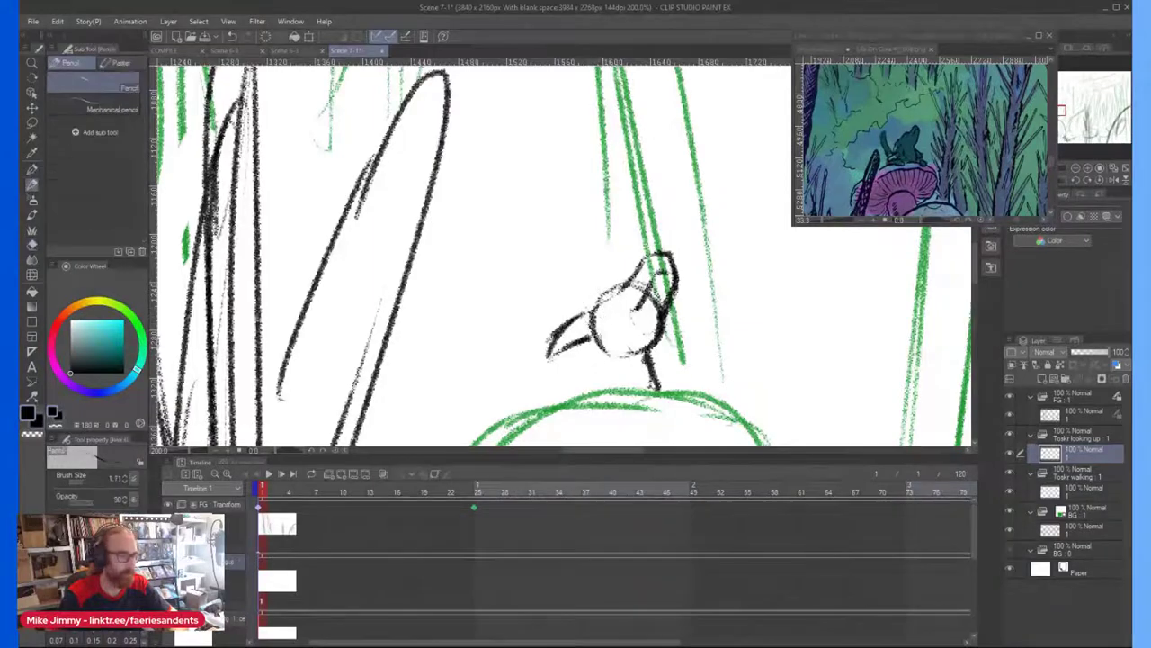
Step: Sketch the creature's back sloping down to the mushroom cap and a rounded front foot resting on it
mouse_move(596, 341)
mouse_down()
mouse_move(545, 377)
mouse_move(527, 411)
mouse_up()
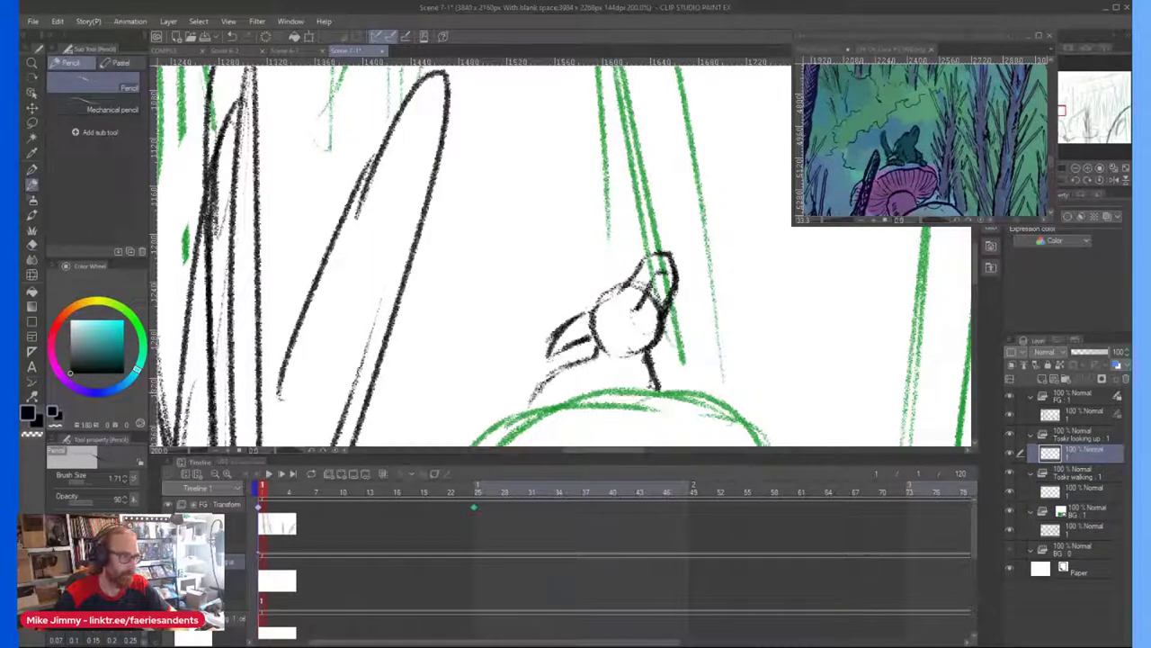
scroll(603, 323, down, 2)
scroll(639, 357, up, 4)
mouse_move(624, 339)
mouse_down()
mouse_move(681, 388)
mouse_move(628, 397)
mouse_move(599, 360)
mouse_up()
scroll(491, 331, down, 3)
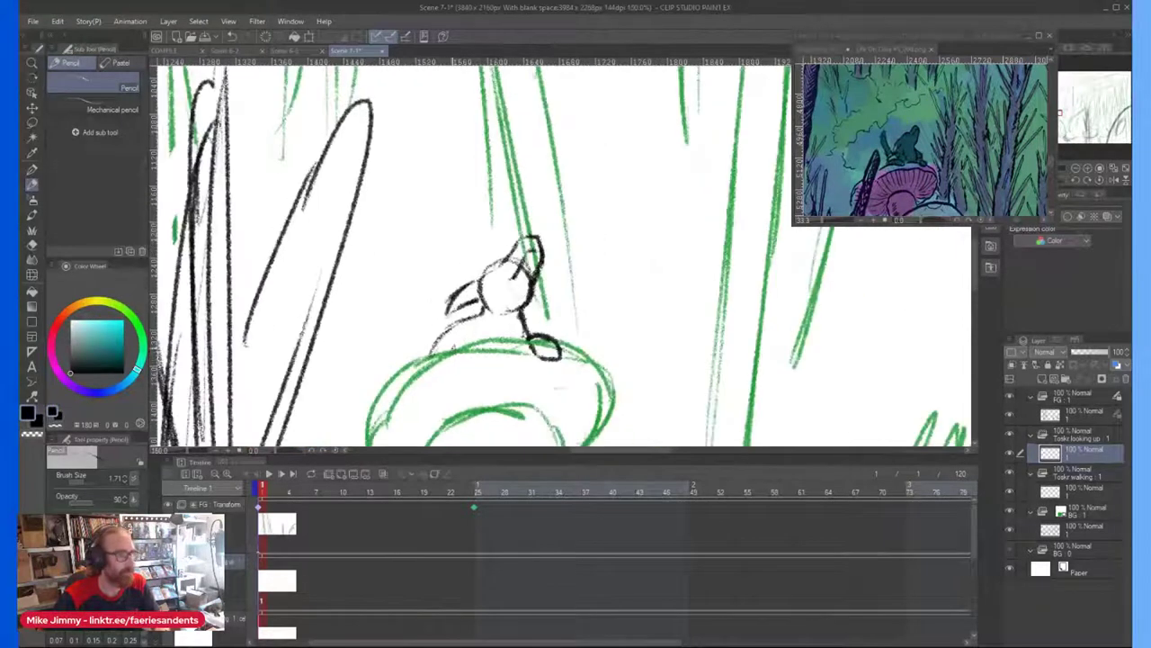
Step: Sketch the crouched hind leg with its foot on the mushroom cap and a curved tail rising behind the body
scroll(463, 343, up, 1)
mouse_move(455, 332)
mouse_down()
mouse_move(493, 326)
mouse_move(509, 357)
mouse_up()
scroll(464, 336, down, 4)
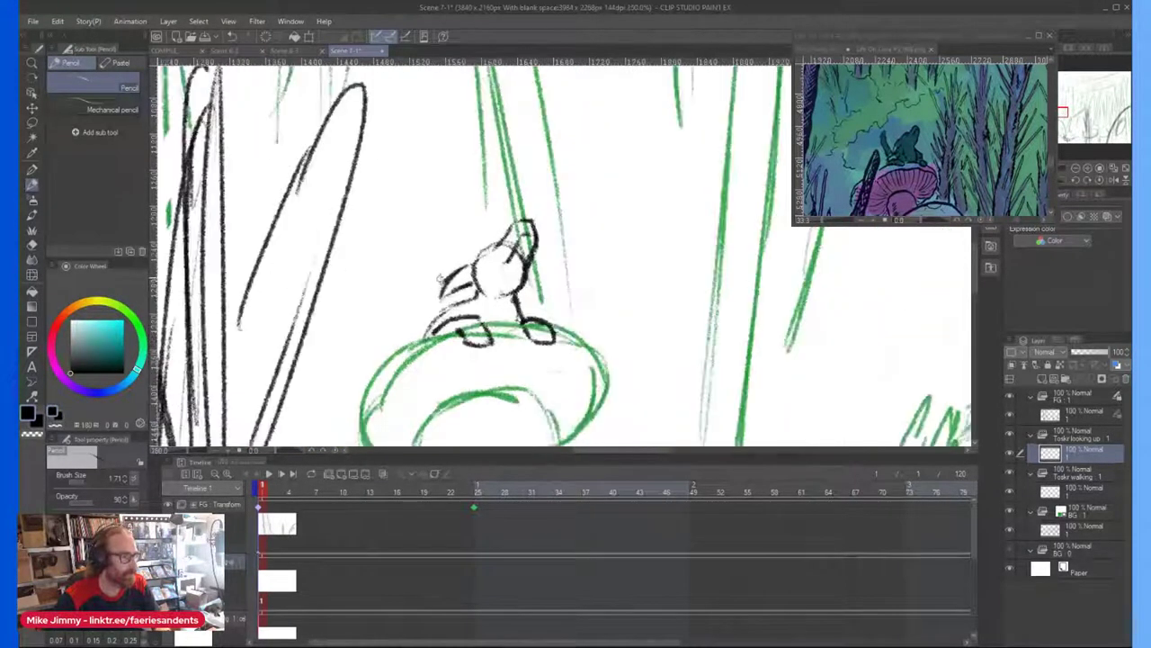
scroll(396, 346, up, 4)
mouse_move(496, 349)
mouse_down()
mouse_move(449, 301)
mouse_move(441, 254)
mouse_move(438, 322)
mouse_move(470, 363)
mouse_up()
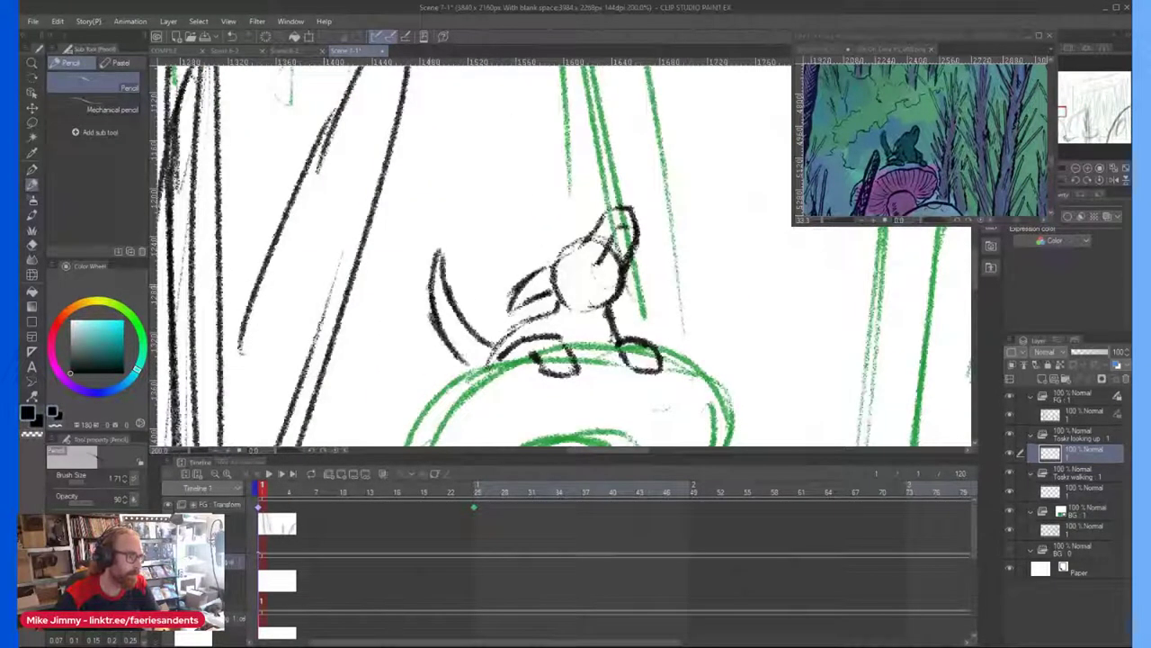
Step: Check the placement of both creature sketches against the full frame of the scene
scroll(543, 256, down, 1)
scroll(541, 253, down, 4)
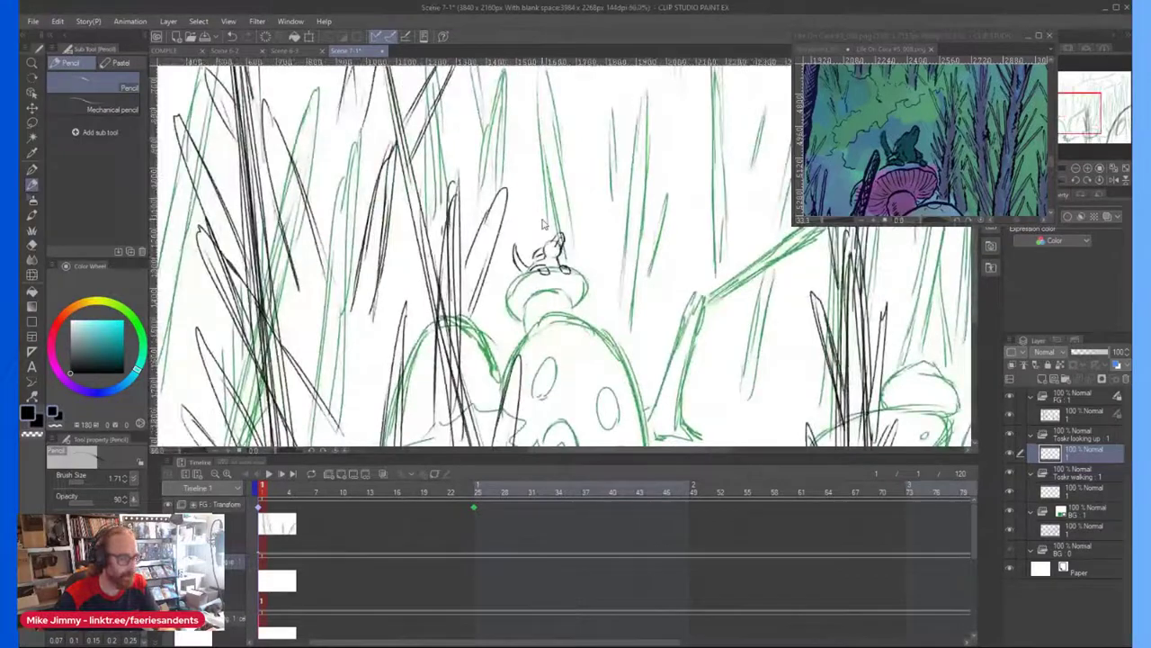
scroll(542, 218, down, 2)
scroll(543, 217, up, 1)
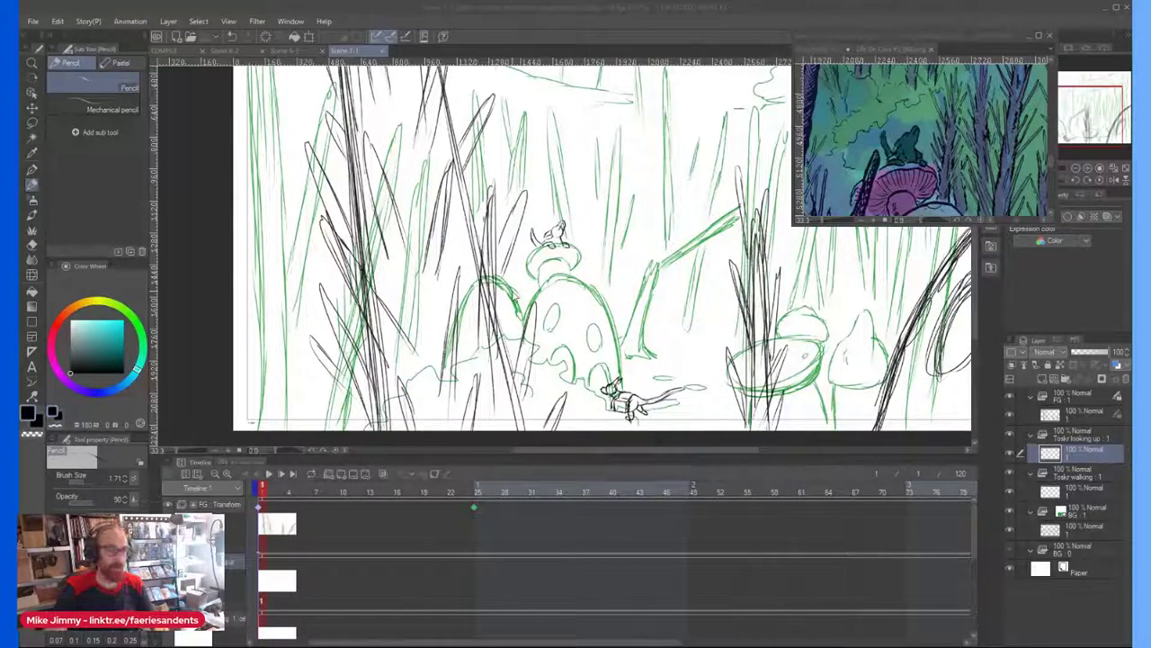
click(459, 268)
scroll(456, 257, down, 3)
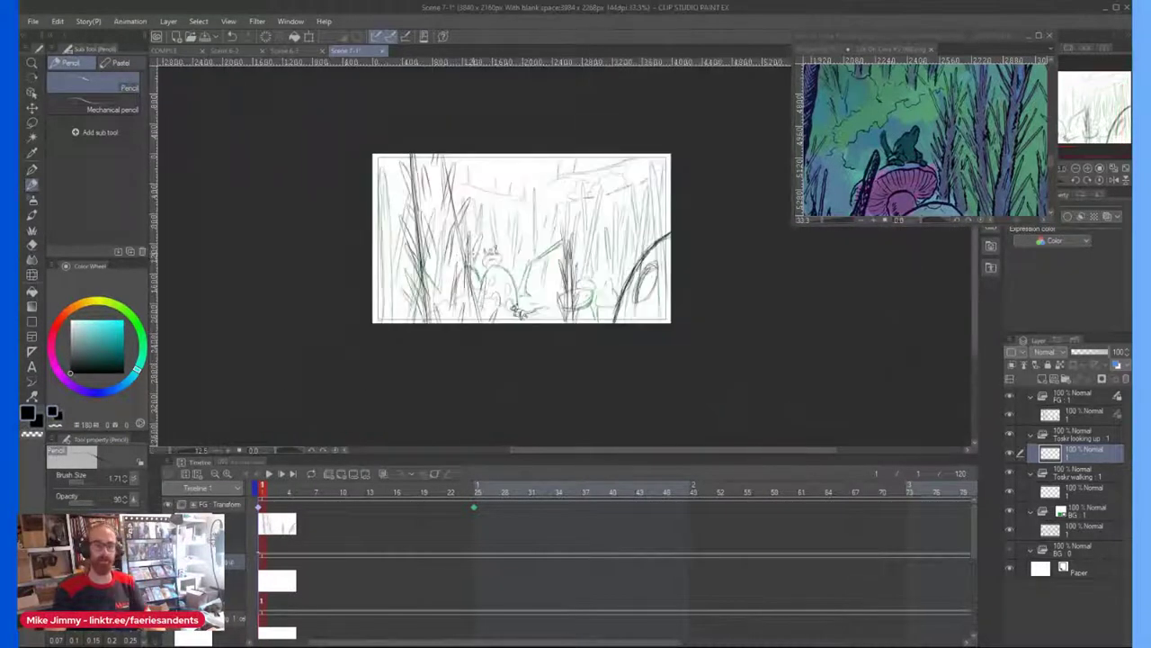
Step: Create a new animation folder above the FG folder and name it Aquarid
drag(456, 257, 456, 269)
scroll(465, 160, up, 2)
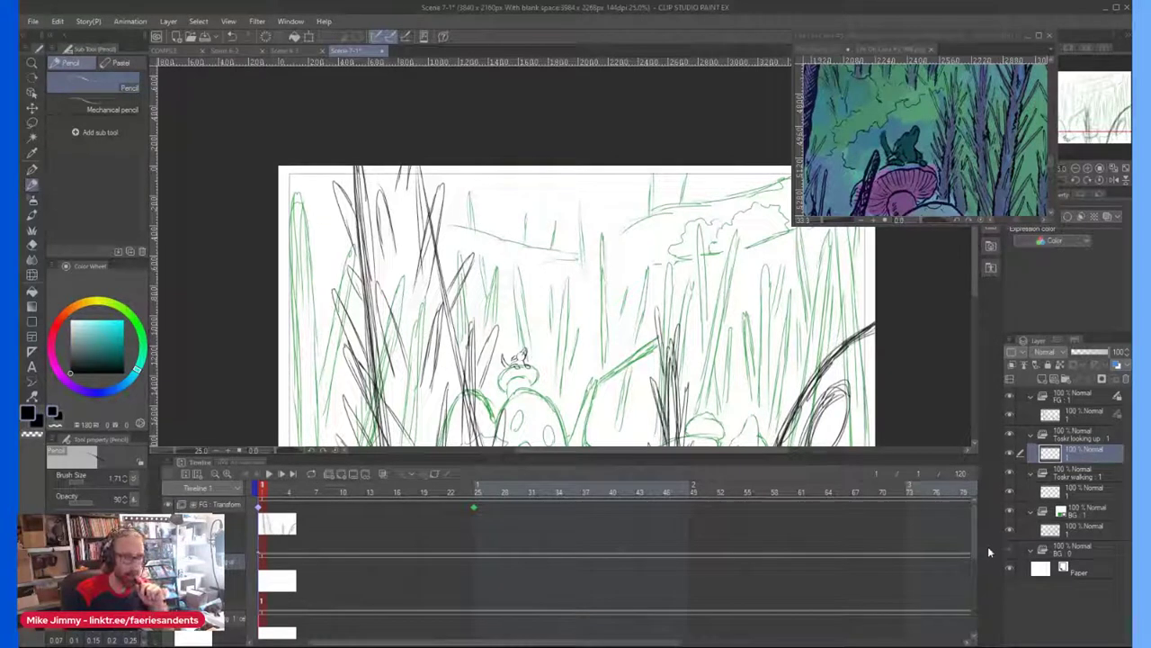
click(1066, 396)
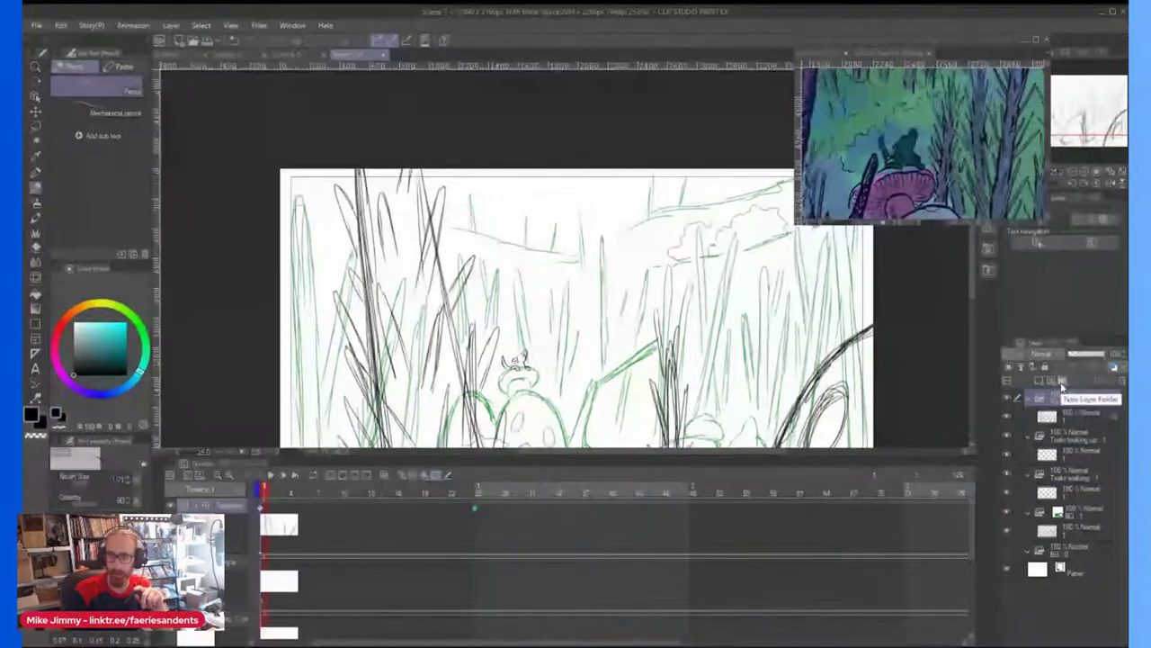
click(328, 472)
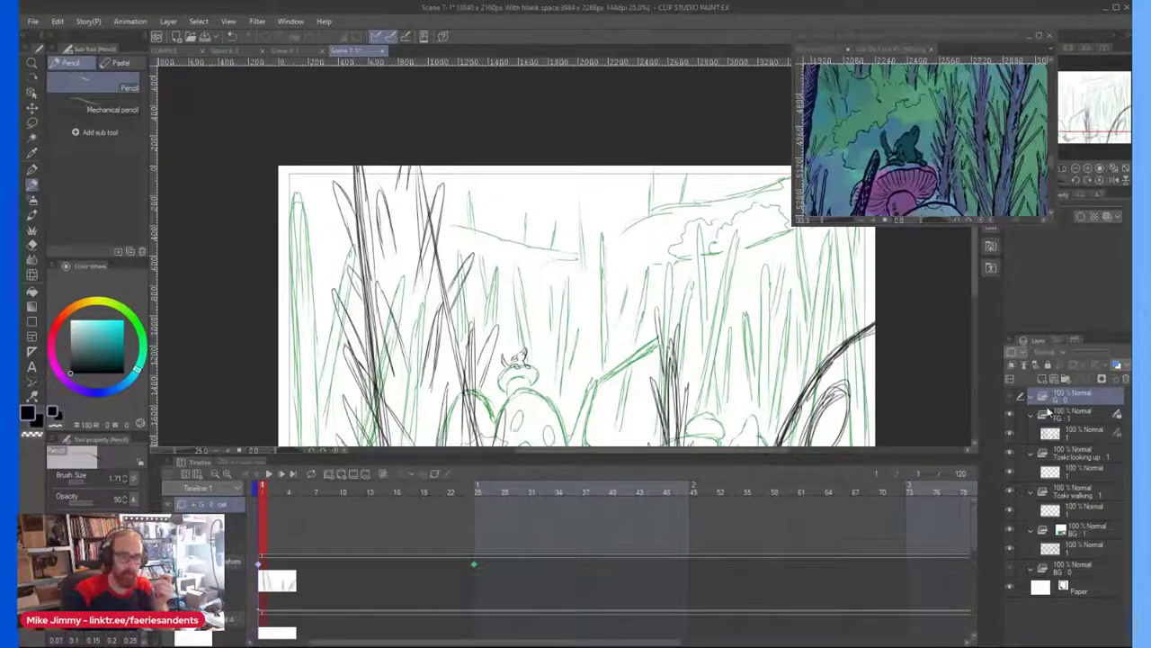
double_click(1060, 399)
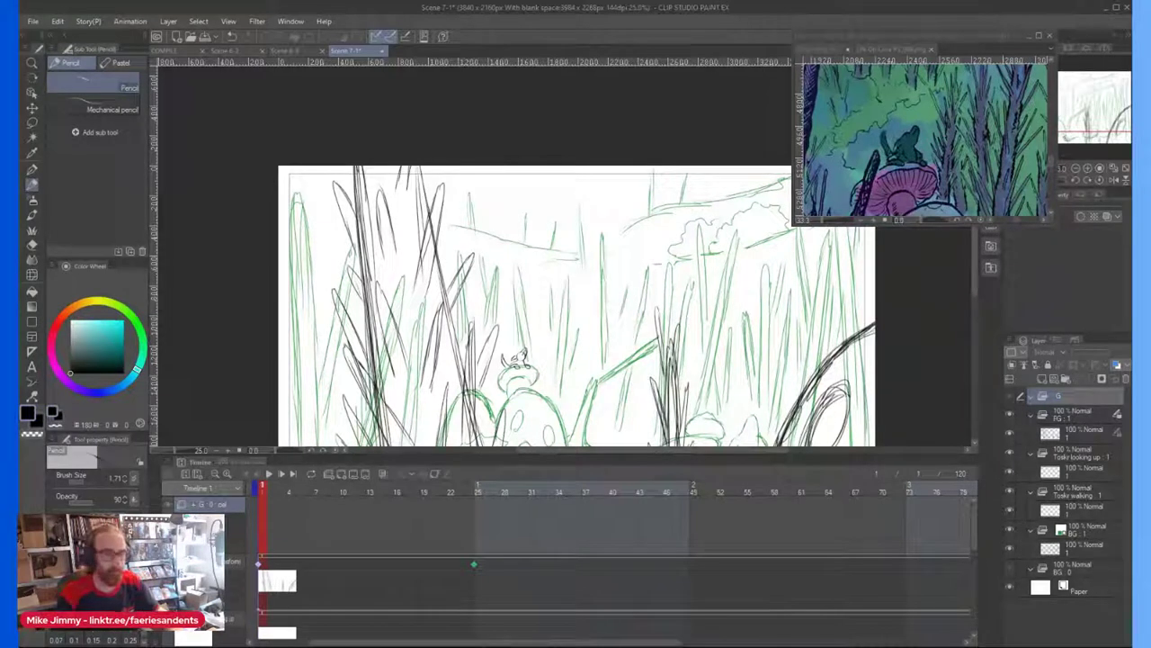
click(1059, 397)
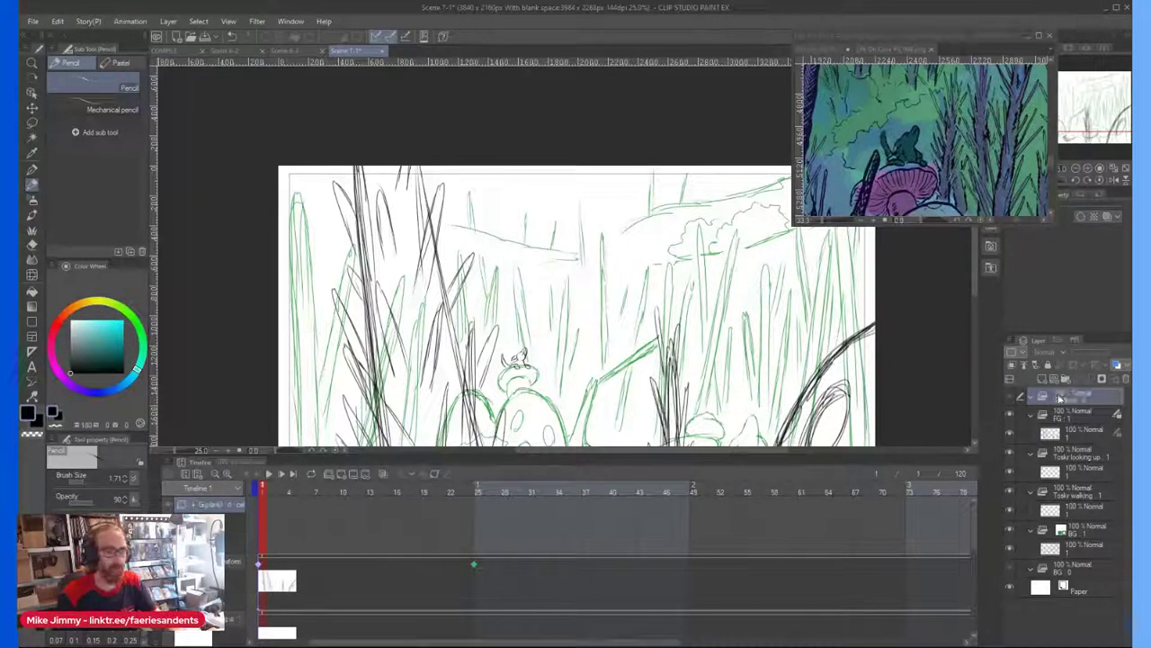
Step: Find the flying creature panel captioned The Soluute Region on the comic reference page
click(840, 149)
scroll(840, 147, down, 9)
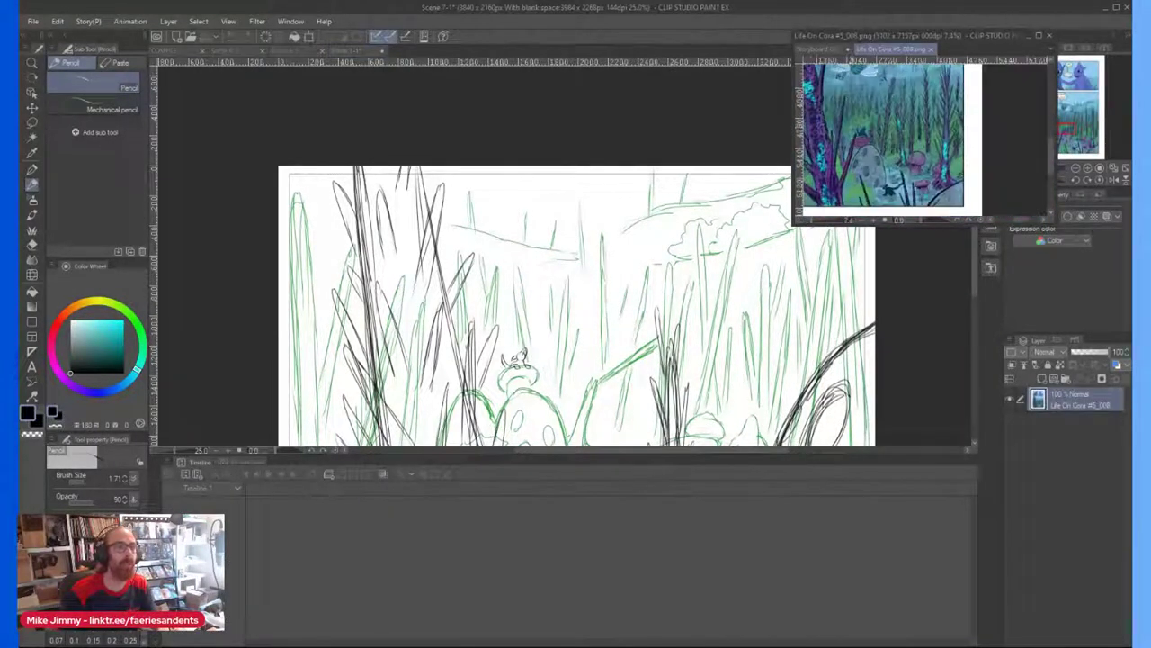
scroll(842, 144, up, 3)
scroll(862, 97, up, 3)
scroll(863, 96, down, 1)
mouse_move(862, 96)
mouse_down()
mouse_move(862, 113)
mouse_move(869, 100)
mouse_up()
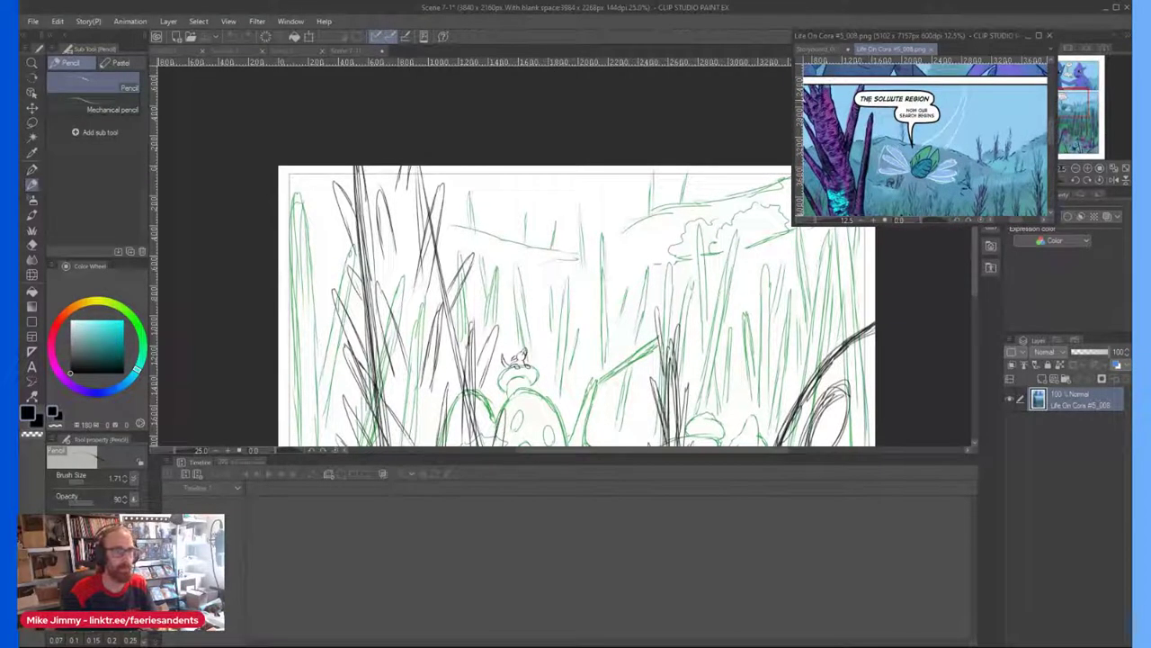
Step: Return to the Scene 7-1 canvas and add a new cel to the Aquarid folder at frame 1
click(633, 254)
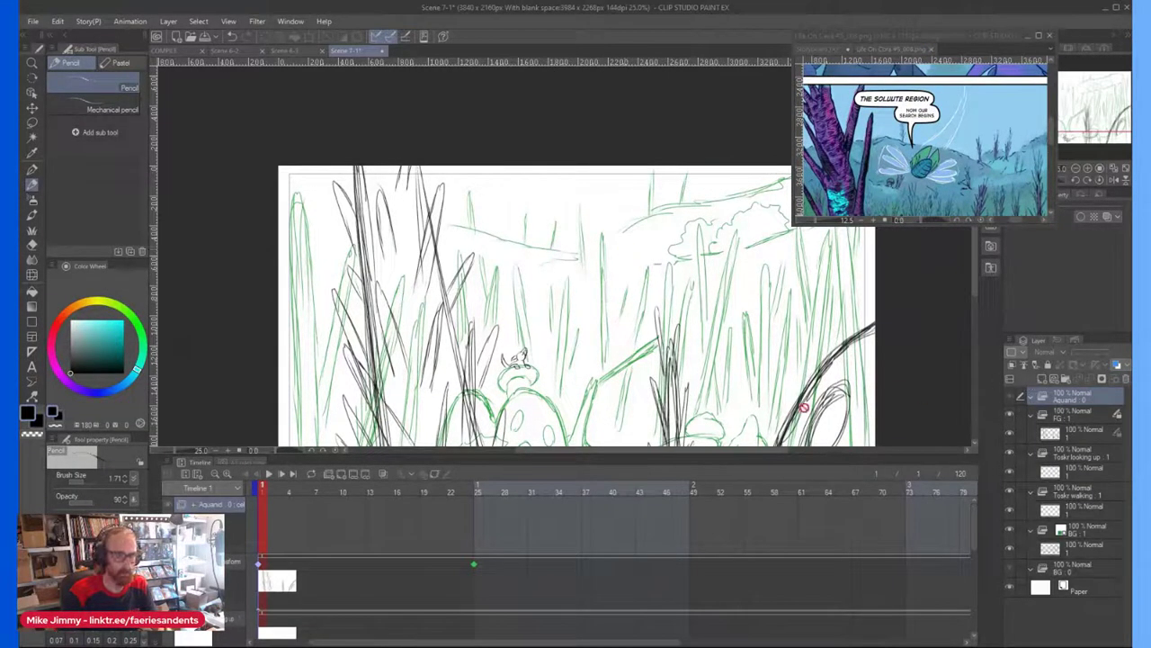
right_click(266, 526)
click(345, 374)
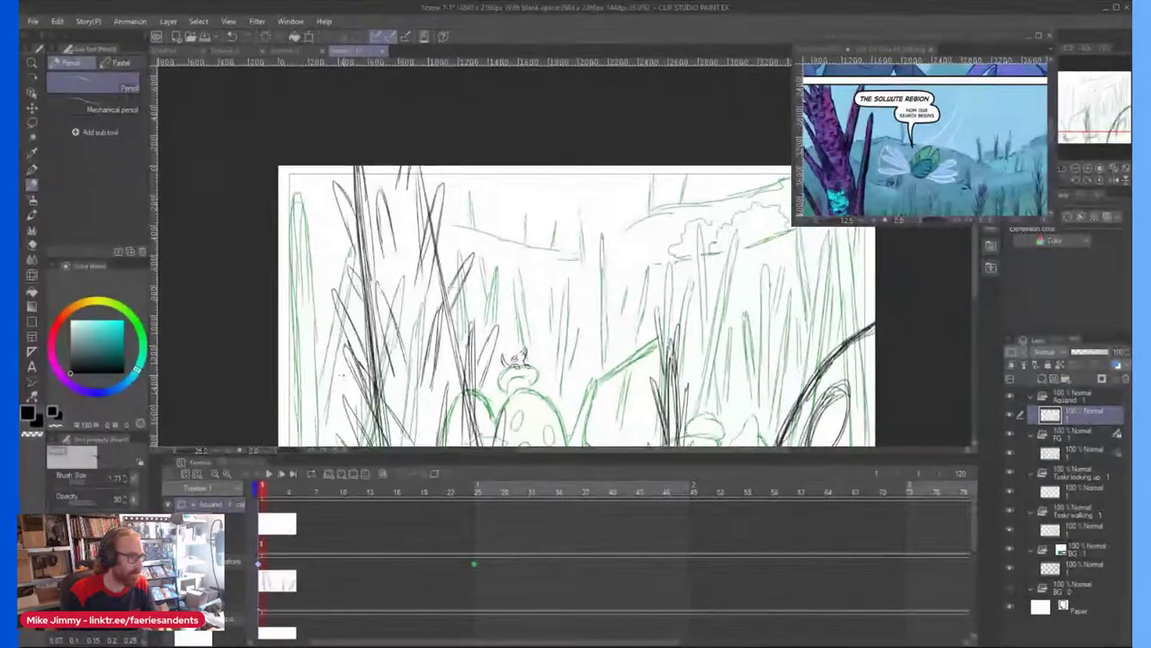
Step: Pencil a large rounded body hanging down from the upper edge of the frame, near its centre
key(p)
key(p)
scroll(574, 158, up, 2)
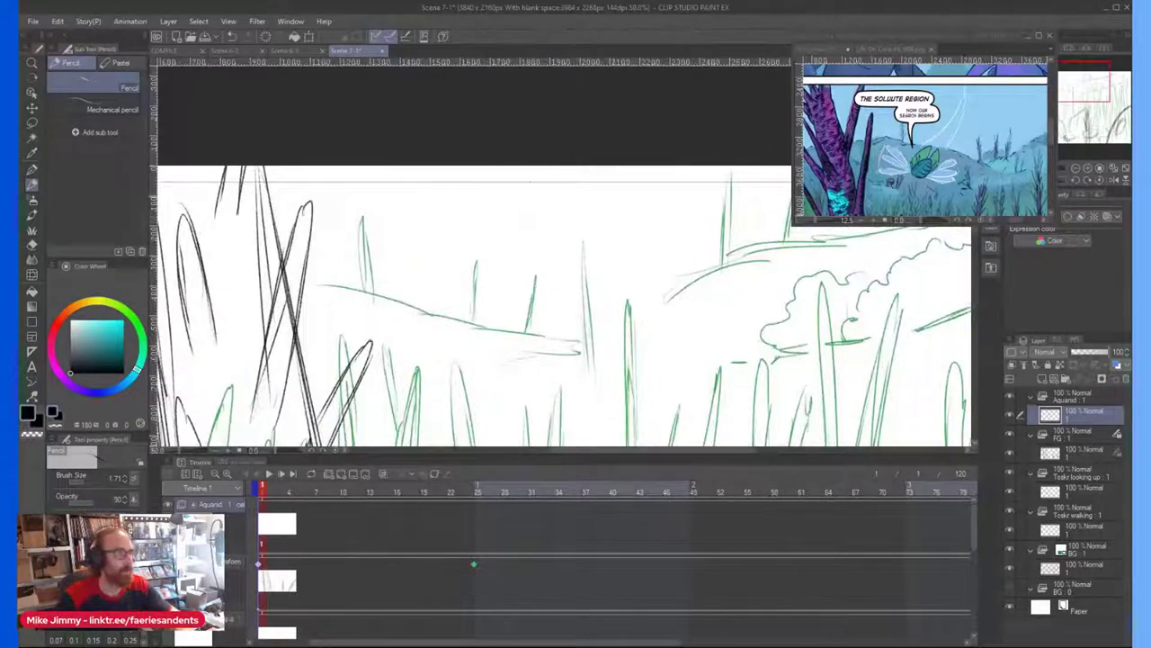
scroll(576, 202, down, 2)
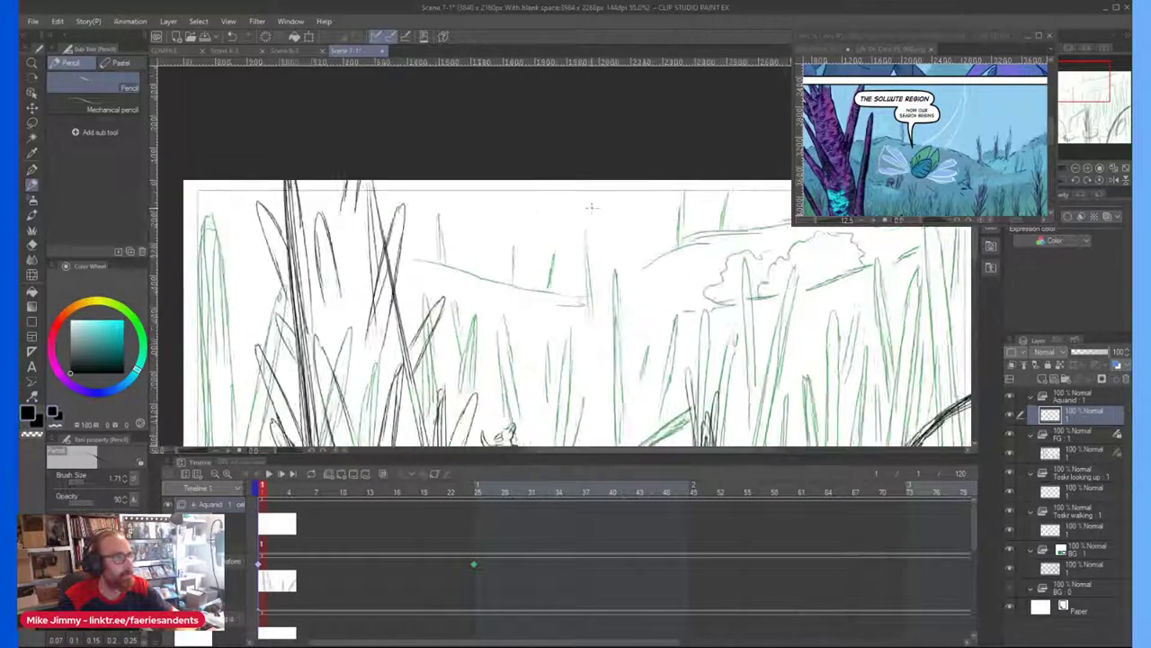
scroll(604, 206, up, 1)
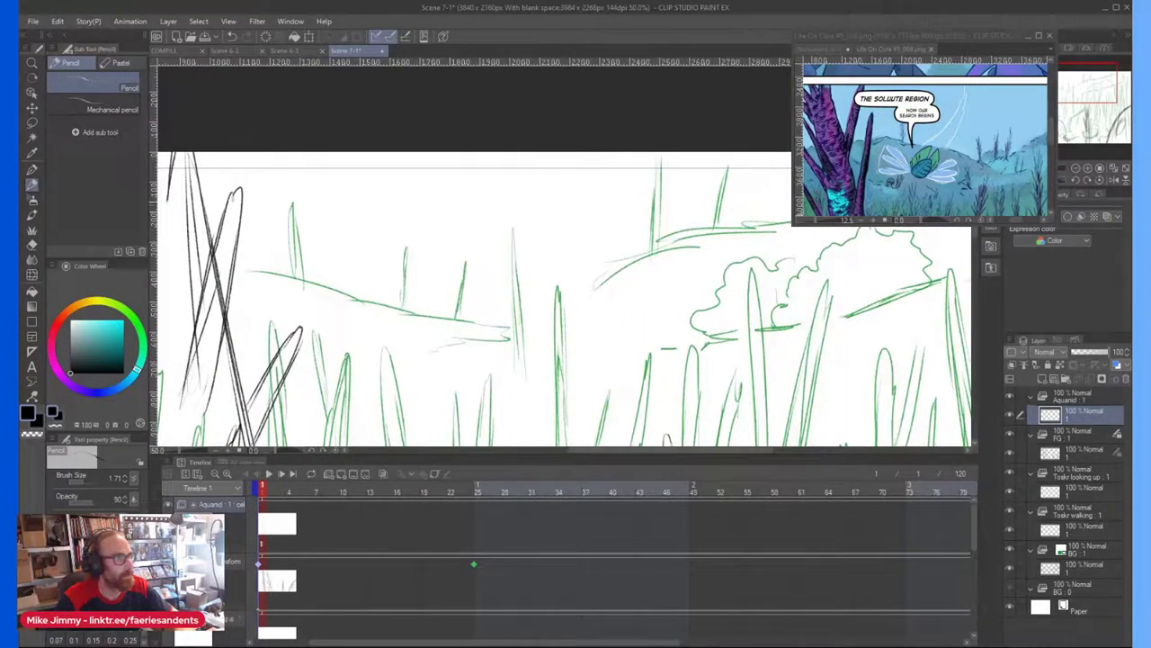
mouse_move(469, 231)
mouse_down()
mouse_move(525, 239)
mouse_move(649, 209)
mouse_move(689, 151)
mouse_up()
mouse_move(577, 238)
mouse_down()
mouse_move(457, 213)
mouse_move(484, 151)
mouse_move(460, 222)
mouse_up()
drag(471, 151, 455, 207)
drag(622, 229, 477, 213)
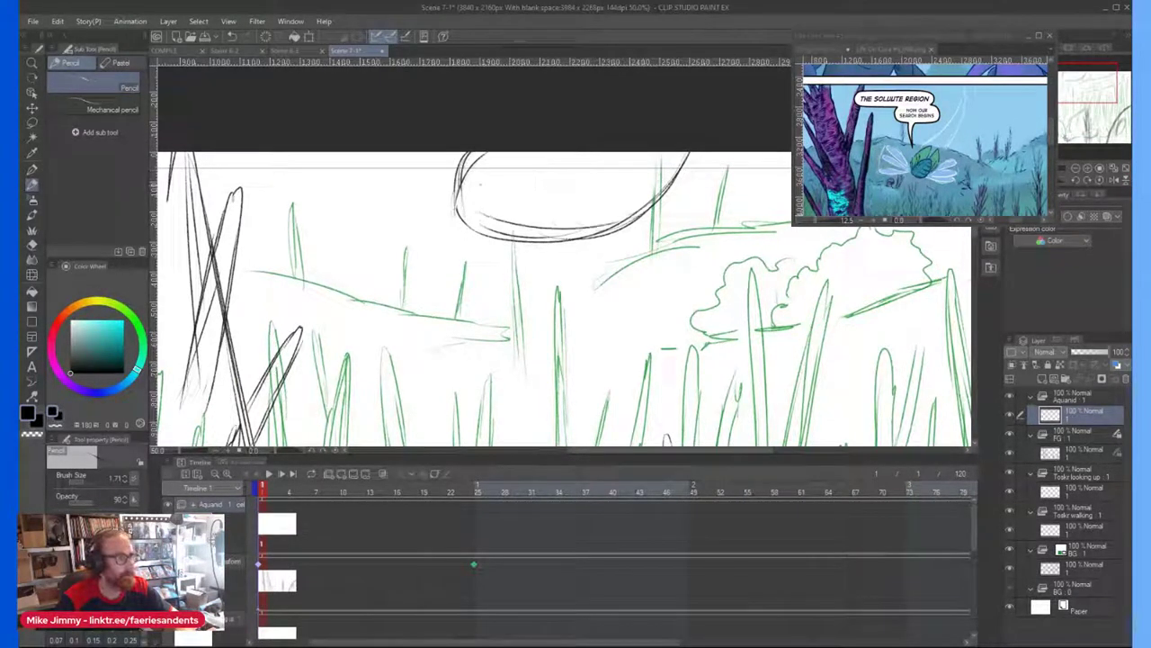
Step: Draw curved stripes across the large body, following its lower contour
drag(644, 216, 497, 203)
drag(642, 203, 494, 172)
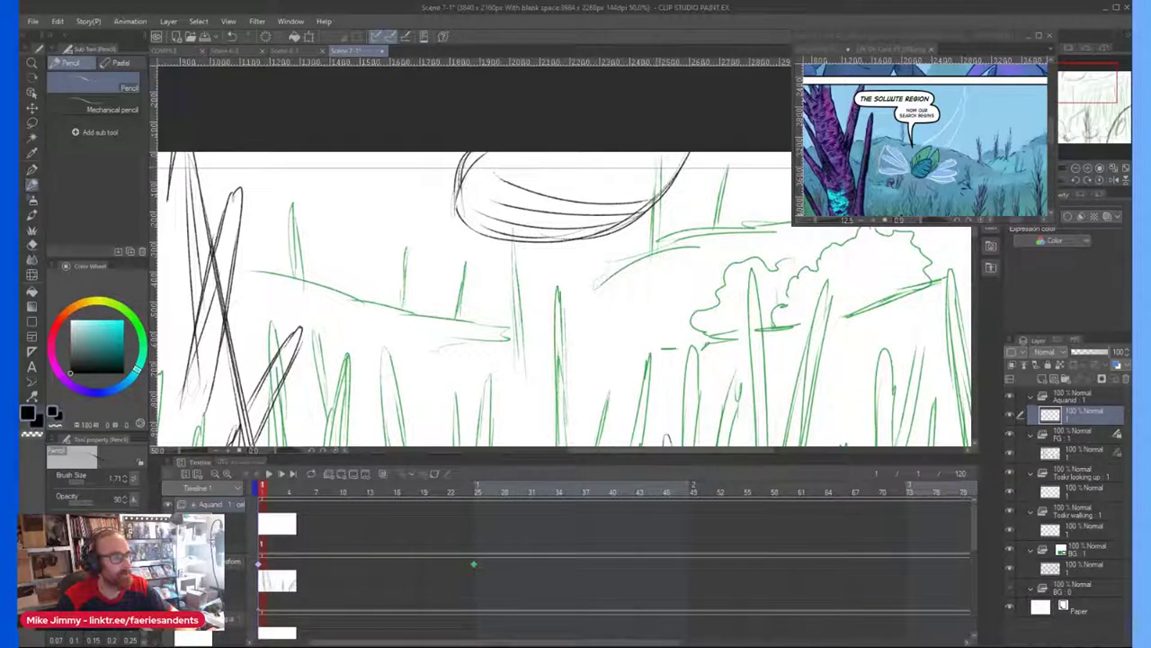
mouse_move(658, 184)
mouse_down()
mouse_move(537, 194)
mouse_move(556, 178)
mouse_up()
drag(677, 158, 590, 165)
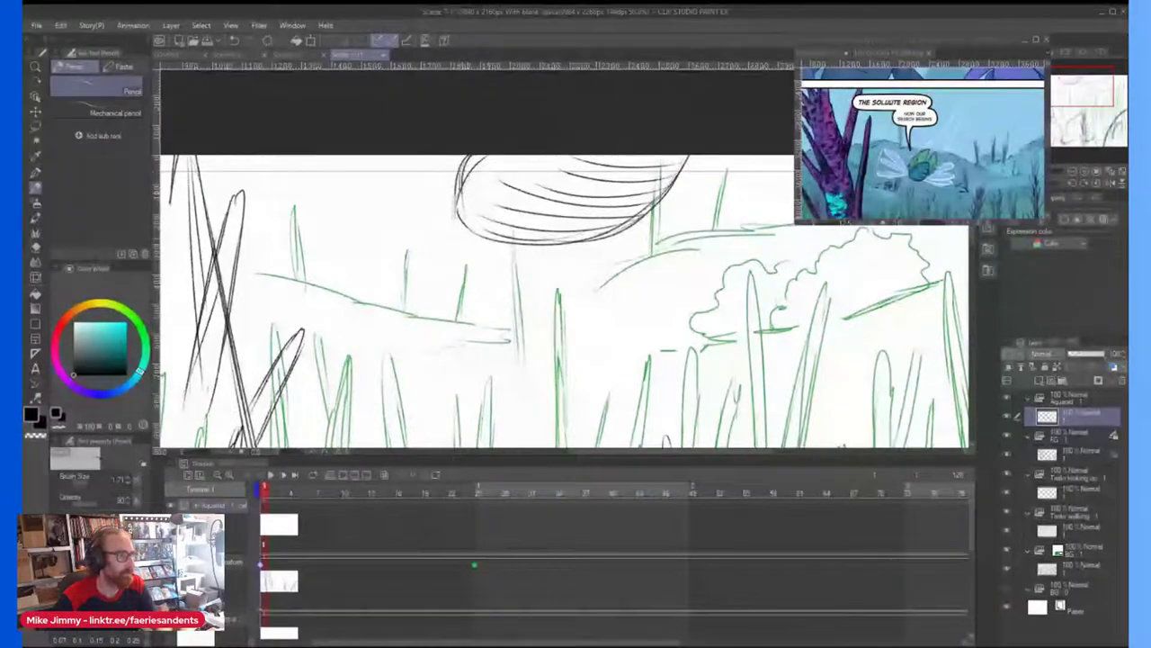
Step: Sketch dark, pointed shapes at both sides of the large body, angled up towards the frame edge
scroll(468, 190, down, 1)
mouse_move(477, 180)
mouse_down()
mouse_move(544, 146)
mouse_move(480, 167)
mouse_up()
scroll(488, 177, up, 1)
drag(567, 142, 486, 160)
mouse_move(521, 126)
mouse_down()
mouse_move(482, 155)
mouse_move(500, 139)
mouse_up()
drag(716, 170, 655, 190)
drag(749, 161, 660, 190)
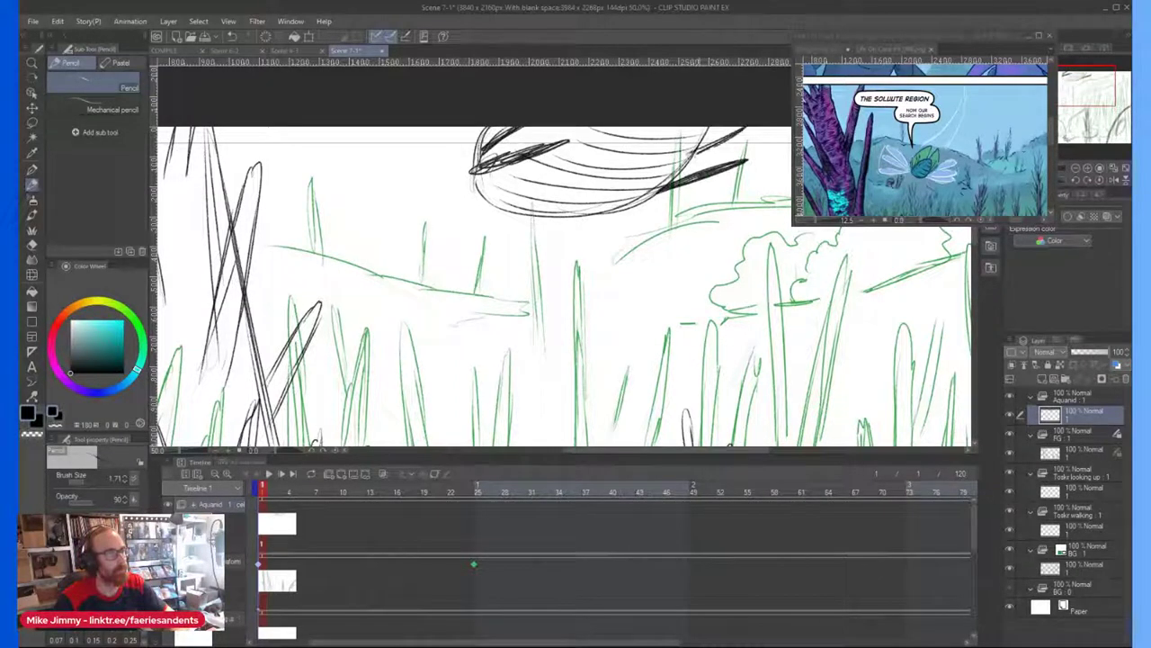
Step: Sketch a wing extending outward from each side of the striped body
key(ctrl+minus)
scroll(548, 188, down, 2)
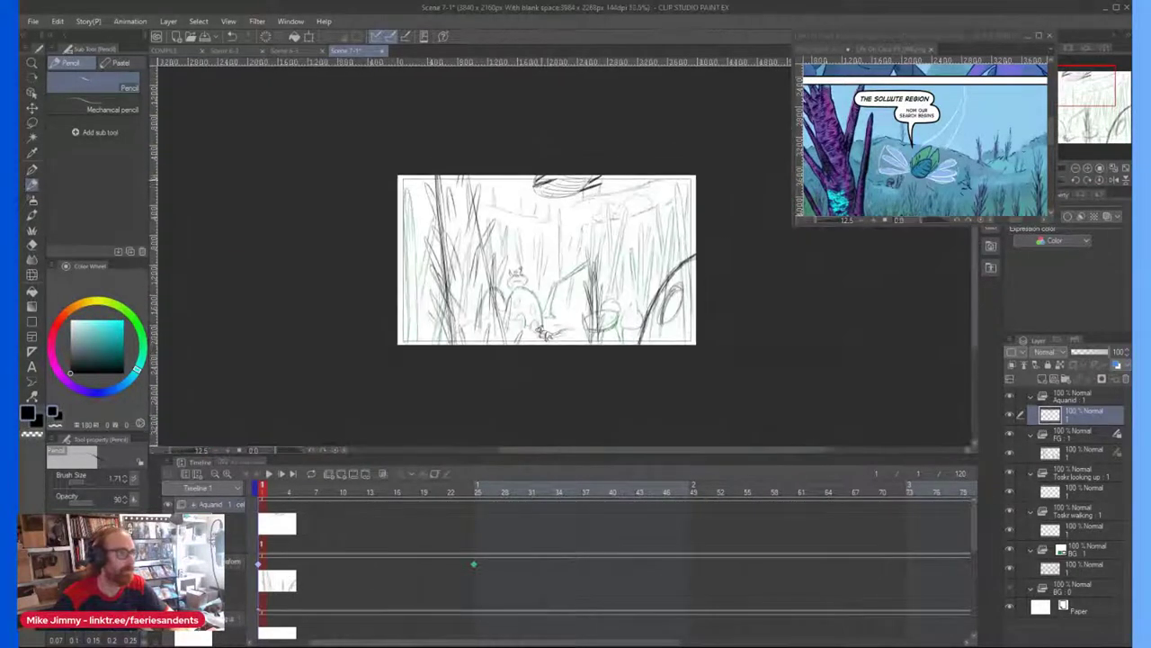
scroll(565, 190, up, 5)
key(ctrl+minus)
mouse_move(431, 160)
mouse_down()
mouse_move(442, 173)
mouse_move(357, 132)
mouse_move(470, 170)
mouse_up()
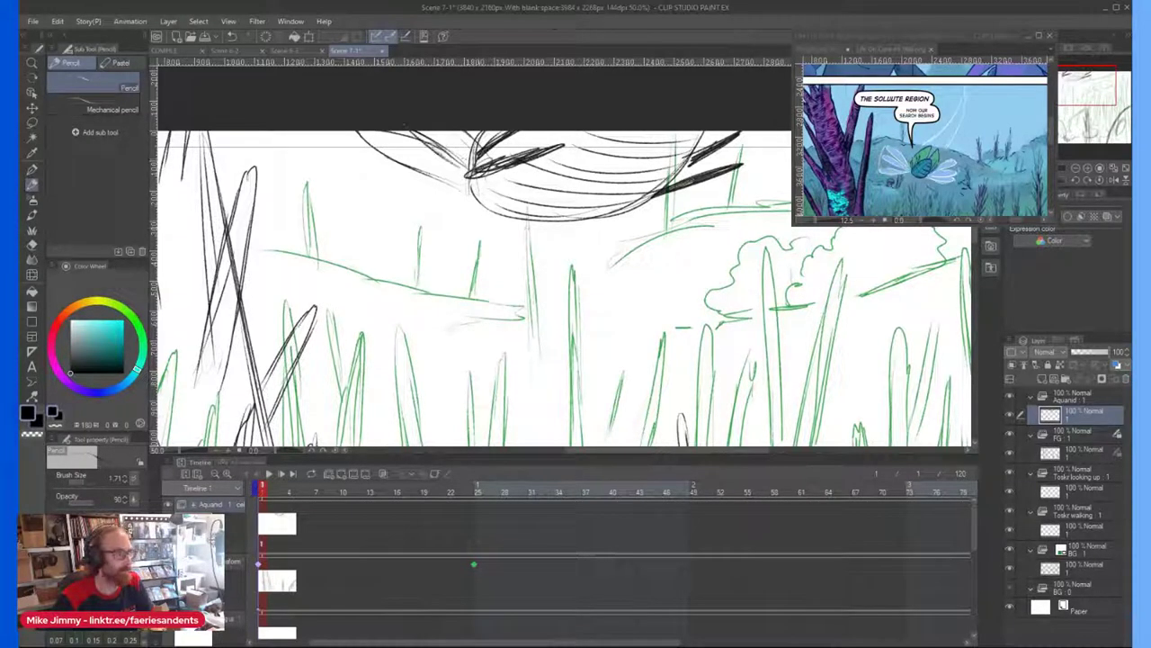
scroll(438, 152, down, 2)
scroll(612, 197, up, 2)
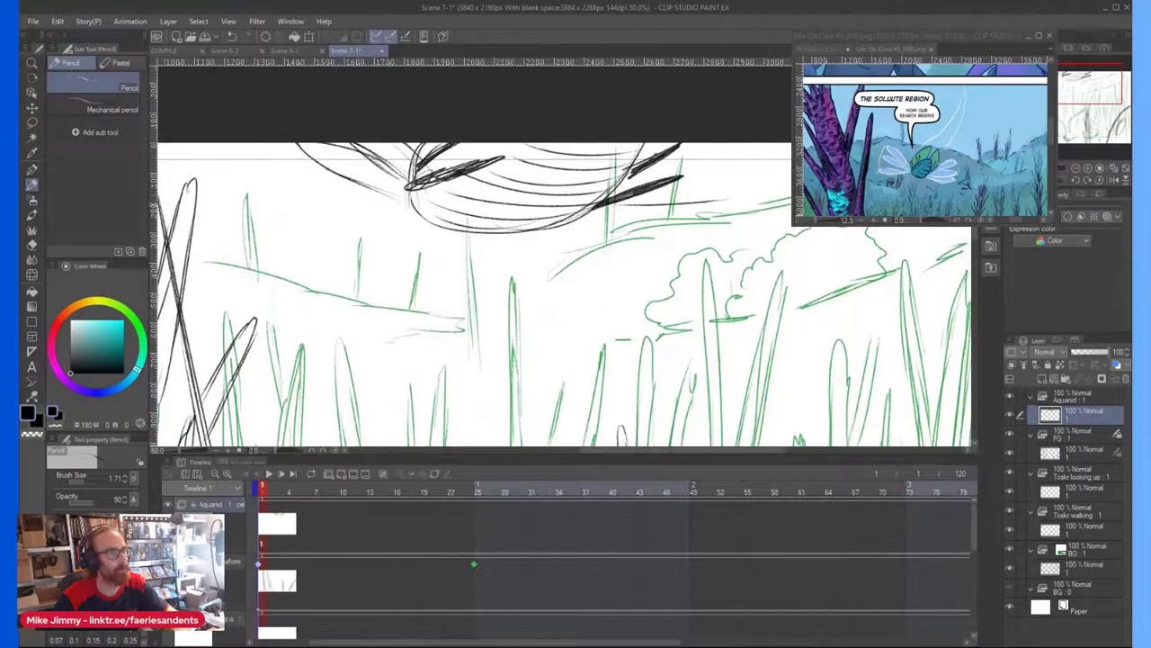
drag(696, 168, 711, 207)
mouse_move(652, 163)
mouse_down()
mouse_move(746, 148)
mouse_move(710, 185)
mouse_move(683, 192)
mouse_up()
Step: Add short strokes beneath the rounded underside of the large body
scroll(481, 225, down, 2)
scroll(476, 227, up, 3)
mouse_move(475, 216)
mouse_down()
mouse_move(556, 252)
mouse_move(495, 216)
mouse_move(585, 240)
mouse_move(568, 216)
mouse_up()
scroll(549, 214, down, 1)
scroll(561, 122, down, 2)
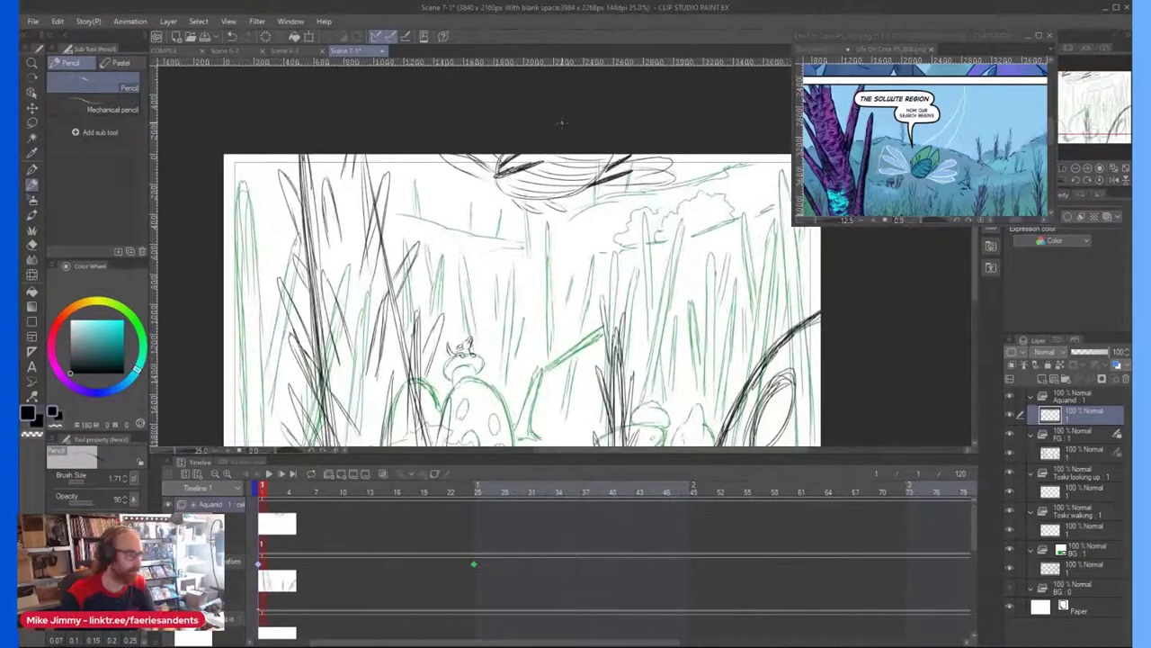
Step: Add a second Aquarid cel at frame 7 and turn on onion skin
click(330, 525)
drag(330, 523, 318, 519)
right_click(318, 524)
click(396, 374)
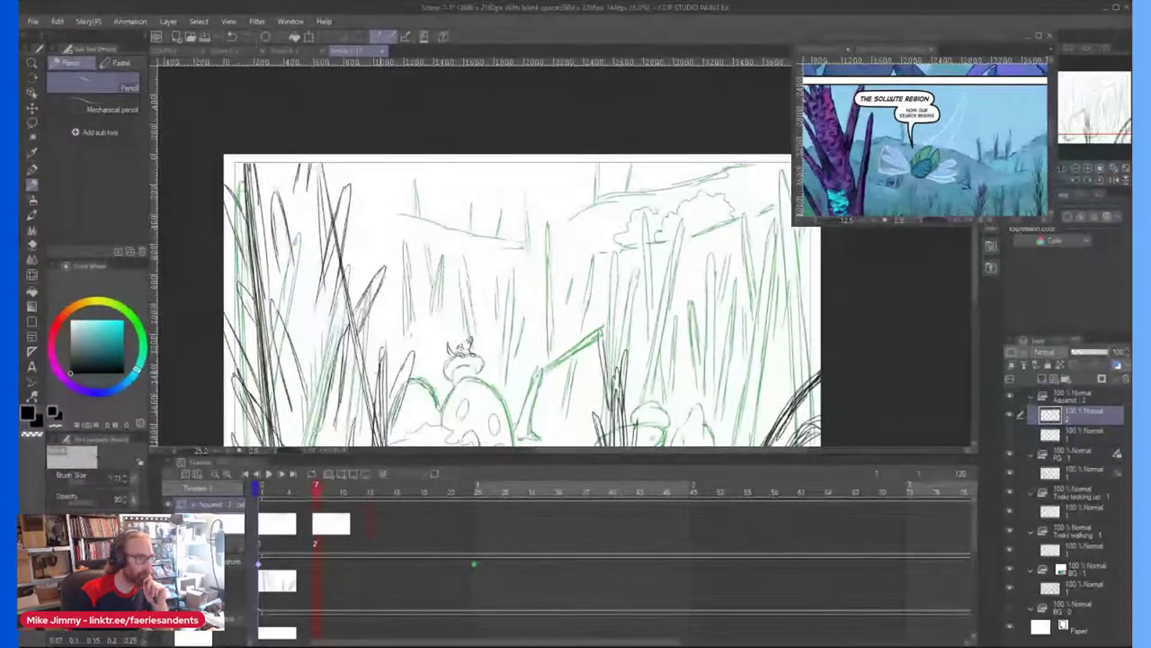
click(382, 474)
Step: Sketch the creature's tilted oval body and pointed wing cases, overlapping and below the onion-skinned first drawing
scroll(425, 143, up, 1)
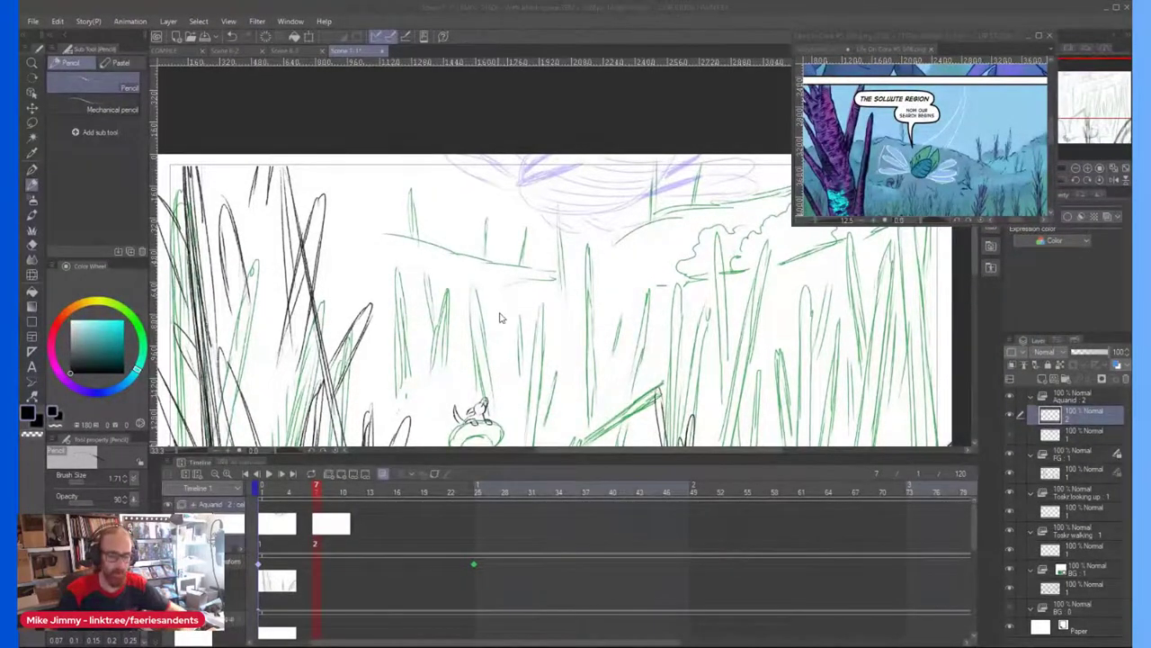
scroll(504, 259, up, 2)
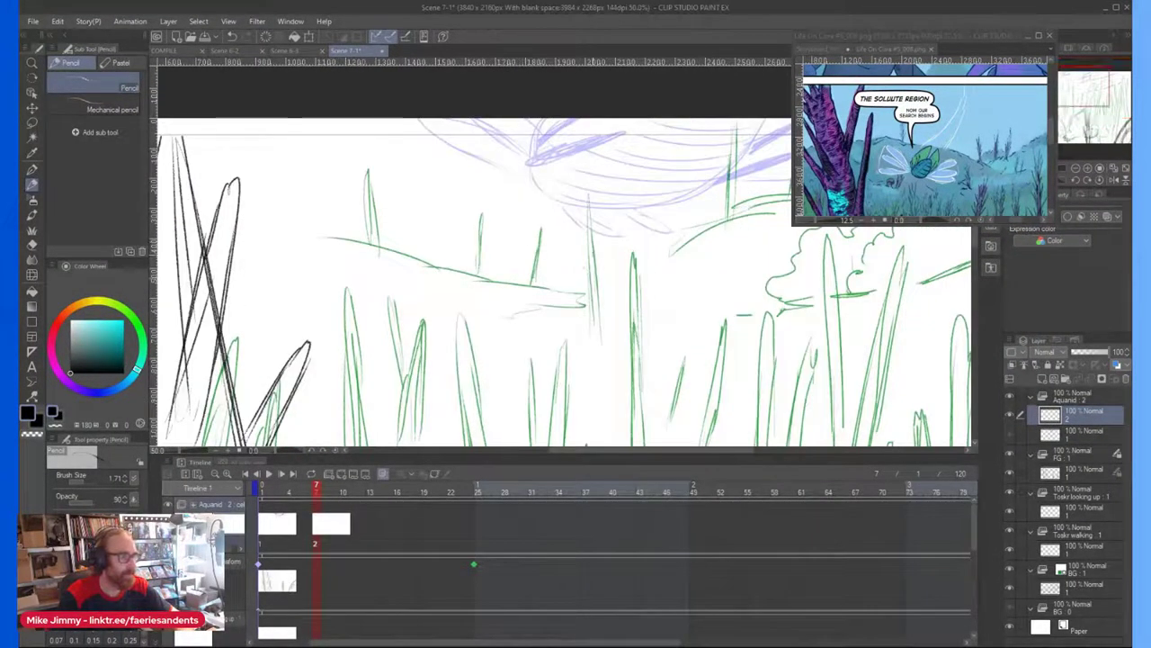
drag(653, 213, 597, 307)
drag(635, 183, 576, 312)
mouse_move(577, 210)
mouse_down()
mouse_move(547, 235)
mouse_move(507, 311)
mouse_move(571, 329)
mouse_move(653, 220)
mouse_move(647, 189)
mouse_move(619, 194)
mouse_up()
mouse_move(500, 315)
mouse_down()
mouse_move(511, 218)
mouse_move(576, 162)
mouse_move(616, 151)
mouse_move(623, 183)
mouse_move(622, 147)
mouse_move(673, 154)
mouse_move(662, 229)
mouse_up()
Step: Draw dark slanted strokes along the inside of the tilted body's left wing case
mouse_move(511, 293)
mouse_down()
mouse_move(591, 252)
mouse_move(528, 295)
mouse_move(599, 250)
mouse_up()
drag(513, 286, 601, 223)
mouse_move(529, 268)
mouse_down()
mouse_move(586, 225)
mouse_move(595, 198)
mouse_up()
drag(511, 288, 597, 192)
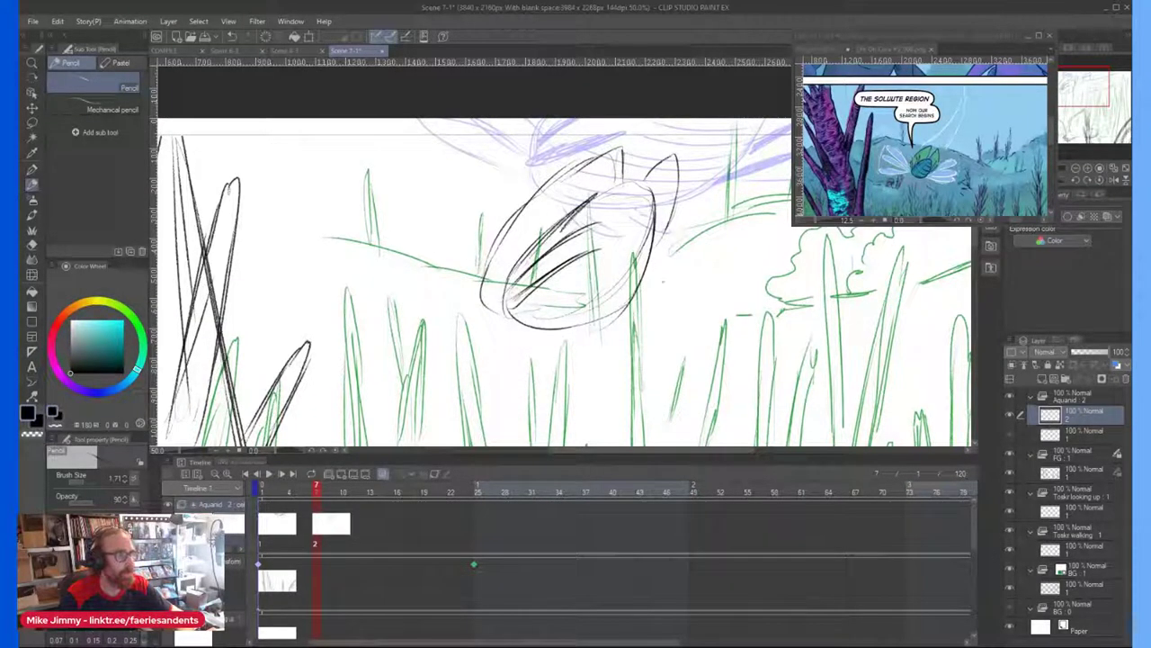
Step: Fan out dark strokes from the tilted body's right side
mouse_move(619, 308)
mouse_down()
mouse_move(657, 279)
mouse_move(733, 252)
mouse_up()
drag(656, 280, 725, 250)
drag(629, 301, 704, 227)
drag(633, 295, 695, 236)
drag(651, 256, 681, 227)
Step: Sketch rough, dark details along the lower end of the tilted body
scroll(599, 343, down, 1)
scroll(562, 364, up, 2)
mouse_move(575, 346)
mouse_down()
mouse_move(612, 343)
mouse_move(566, 333)
mouse_move(618, 339)
mouse_move(607, 341)
mouse_move(657, 333)
mouse_up()
mouse_move(536, 311)
mouse_down()
mouse_move(558, 351)
mouse_move(568, 340)
mouse_move(587, 347)
mouse_up()
drag(563, 336, 617, 346)
Step: Draw a long, narrow wing stretching out on each side of the frame 7 creature
scroll(611, 283, down, 5)
scroll(603, 267, up, 3)
scroll(603, 263, up, 2)
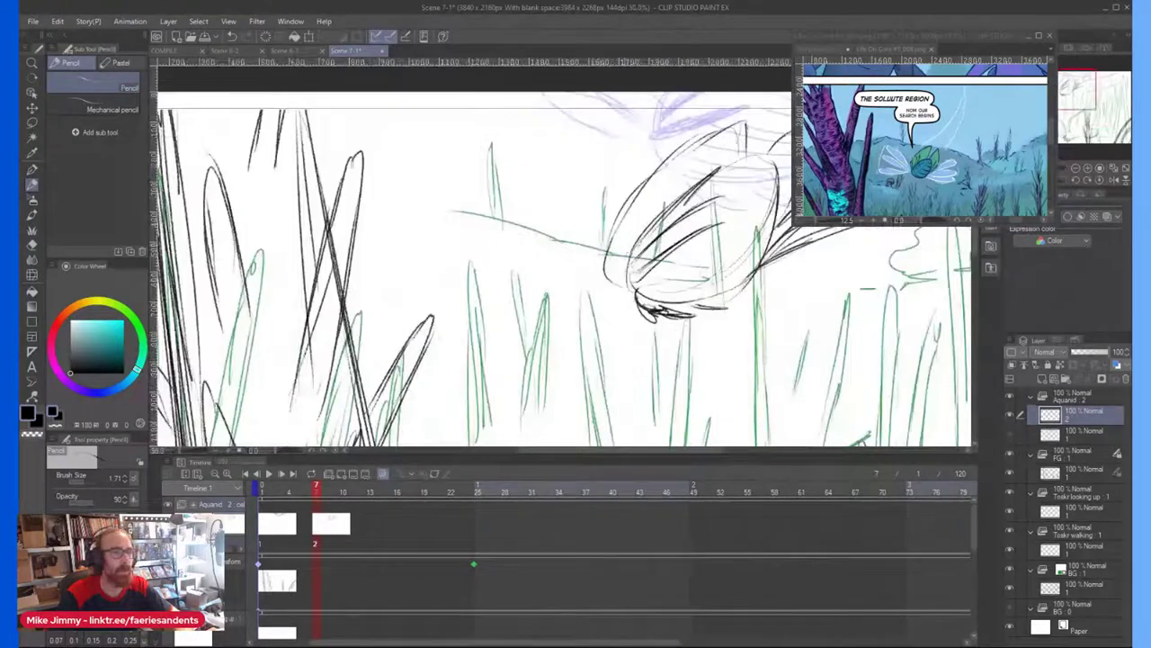
mouse_move(599, 254)
mouse_down()
mouse_move(454, 270)
mouse_move(619, 282)
mouse_move(486, 222)
mouse_move(613, 273)
mouse_move(633, 262)
mouse_up()
scroll(633, 259, down, 1)
scroll(757, 267, up, 1)
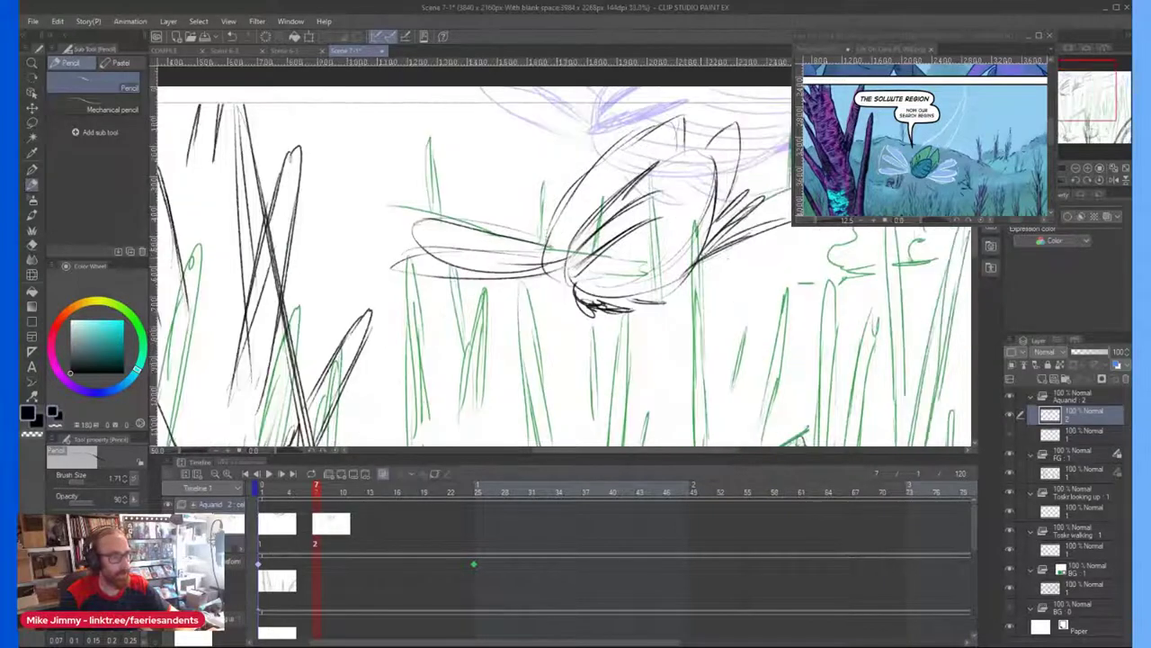
mouse_move(704, 262)
mouse_down()
mouse_move(782, 253)
mouse_move(811, 262)
mouse_move(681, 283)
mouse_move(745, 275)
mouse_up()
mouse_move(669, 298)
mouse_down()
mouse_move(807, 290)
mouse_move(692, 285)
mouse_up()
scroll(688, 269, down, 2)
scroll(655, 262, up, 1)
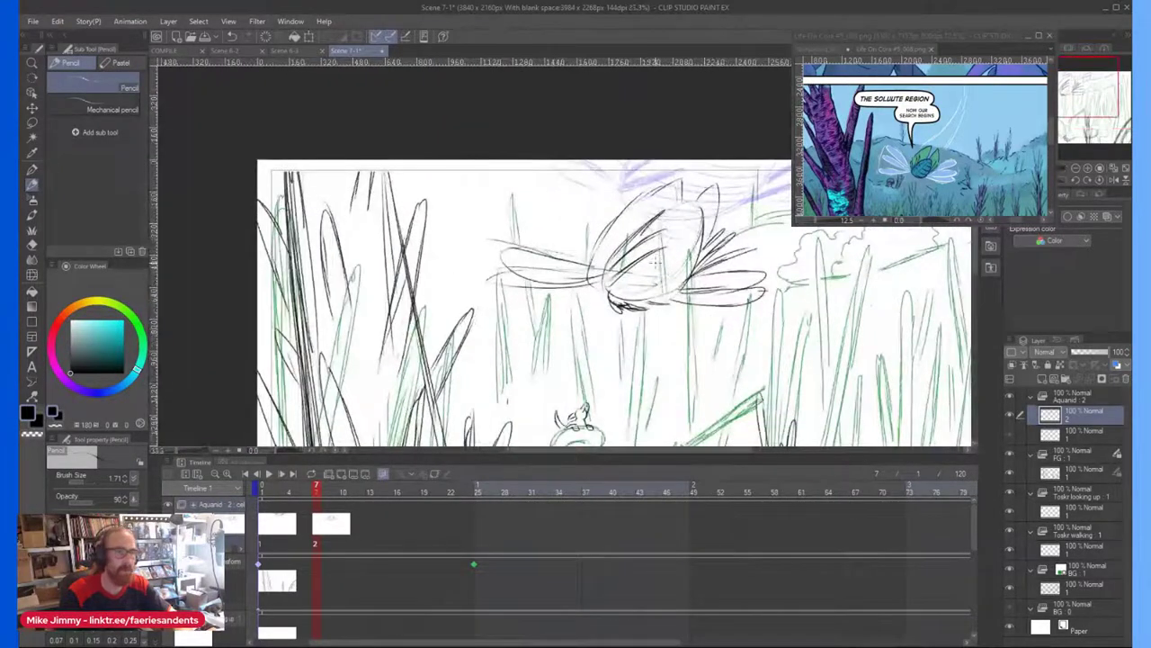
Step: Add a third Aquarid cel at frame 13
scroll(637, 266, down, 5)
scroll(687, 279, up, 3)
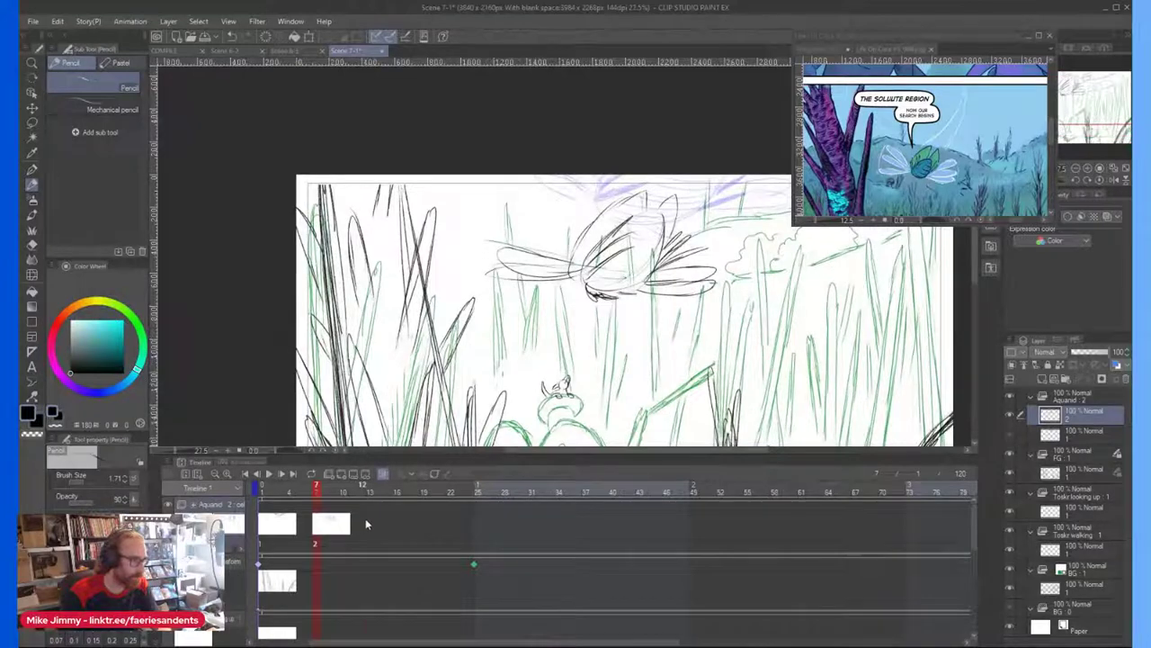
click(369, 523)
right_click(368, 523)
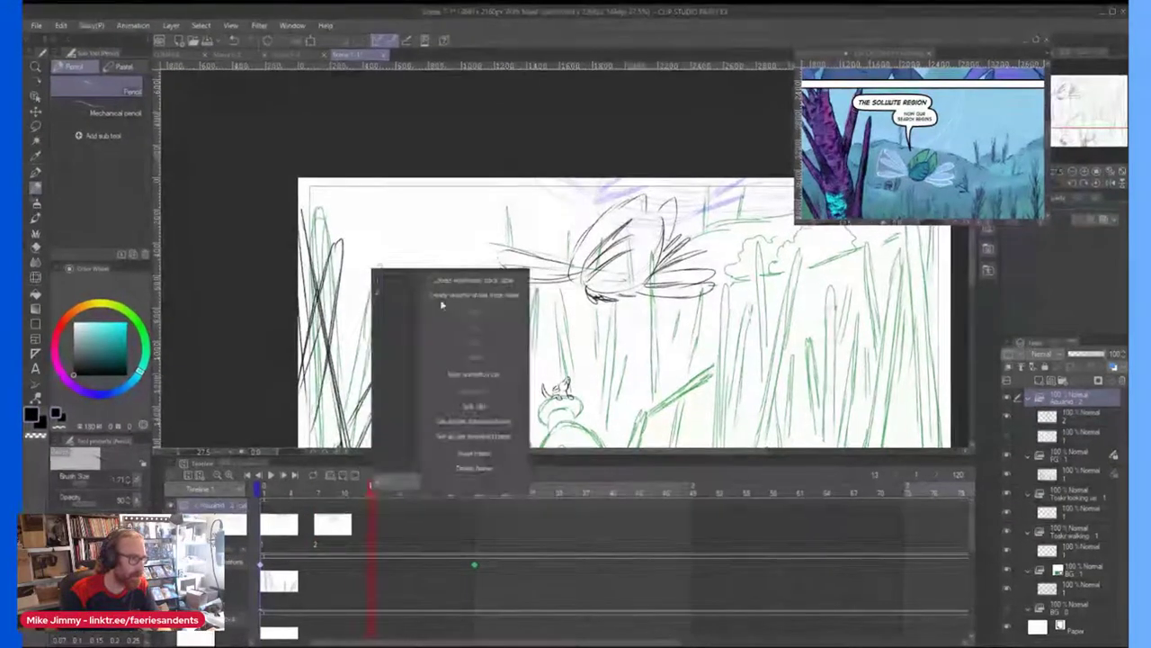
click(457, 334)
Step: Sketch a small oval body with an outer wing-case outline just above the creature on the mushroom house
scroll(578, 234, down, 1)
scroll(666, 310, up, 3)
scroll(488, 342, down, 3)
scroll(504, 321, down, 2)
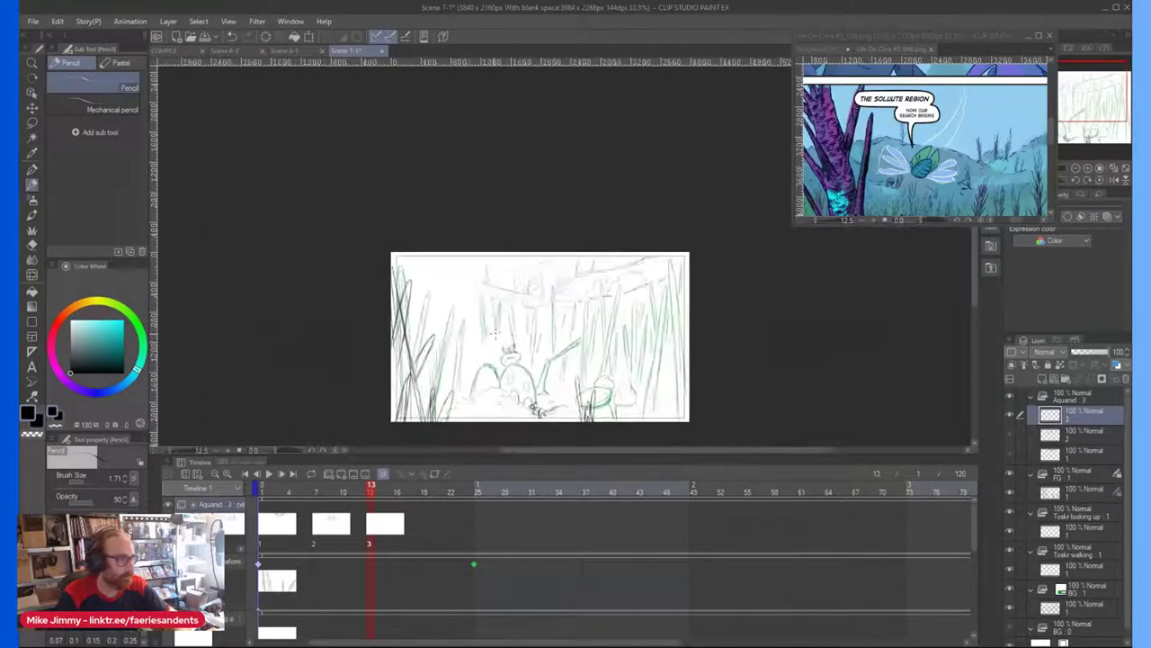
scroll(497, 329, up, 3)
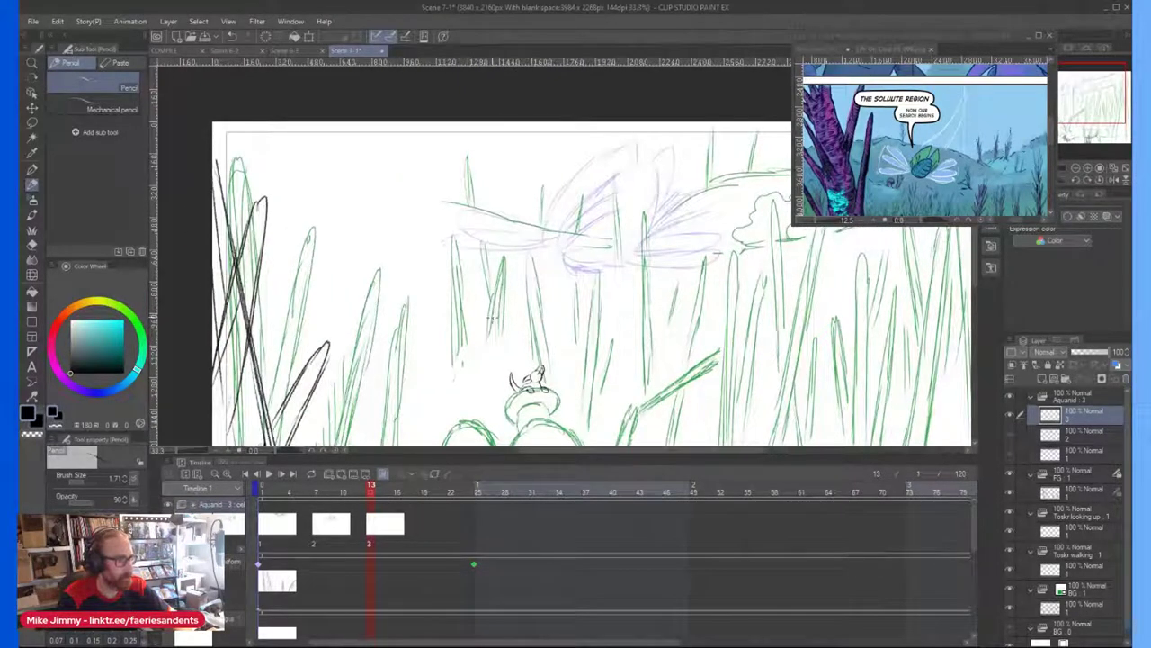
mouse_move(540, 295)
mouse_down()
mouse_move(492, 298)
mouse_move(537, 274)
mouse_up()
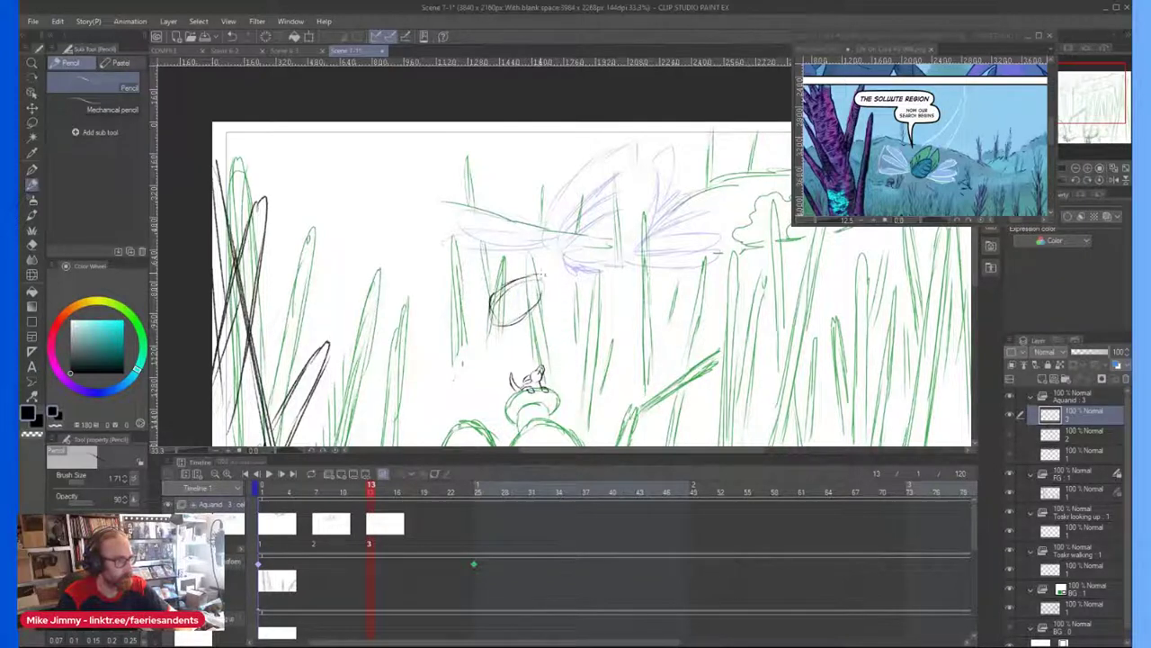
scroll(489, 280, up, 1)
drag(492, 326, 565, 313)
mouse_move(476, 307)
mouse_down()
mouse_move(497, 278)
mouse_move(565, 253)
mouse_move(572, 263)
mouse_up()
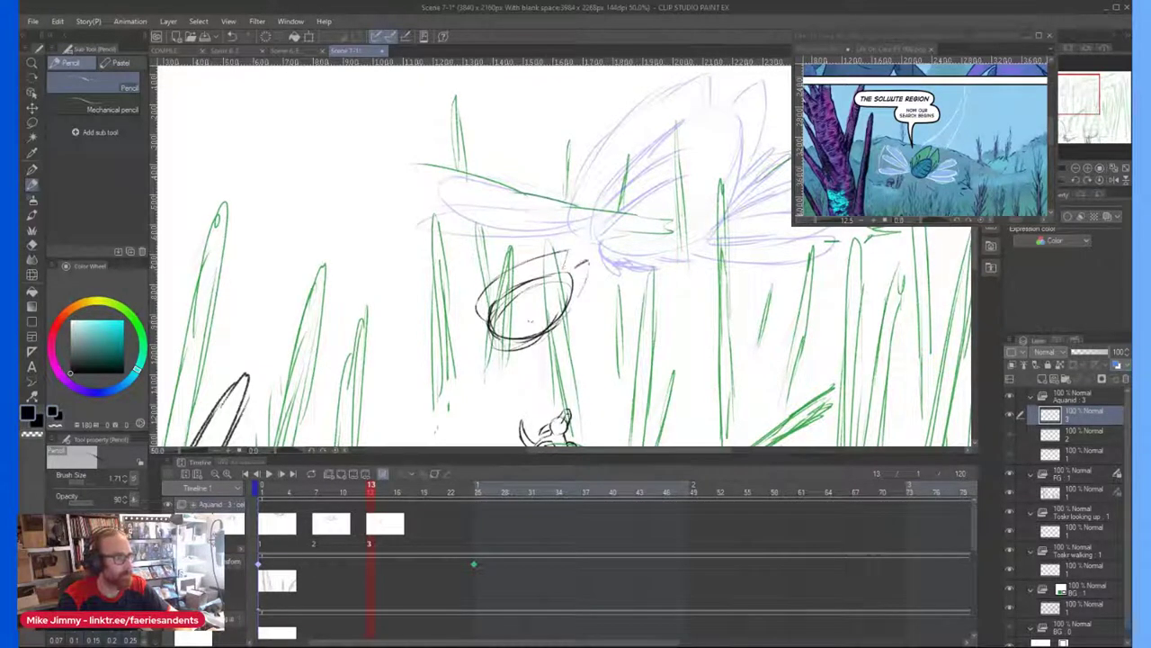
Step: Add dark strokes inside the small oval body and a few short ones off its lower right side
scroll(512, 328, up, 1)
mouse_move(490, 321)
mouse_down()
mouse_move(538, 294)
mouse_move(528, 299)
mouse_move(542, 271)
mouse_up()
drag(492, 297, 542, 278)
drag(548, 344, 611, 307)
scroll(543, 311, down, 1)
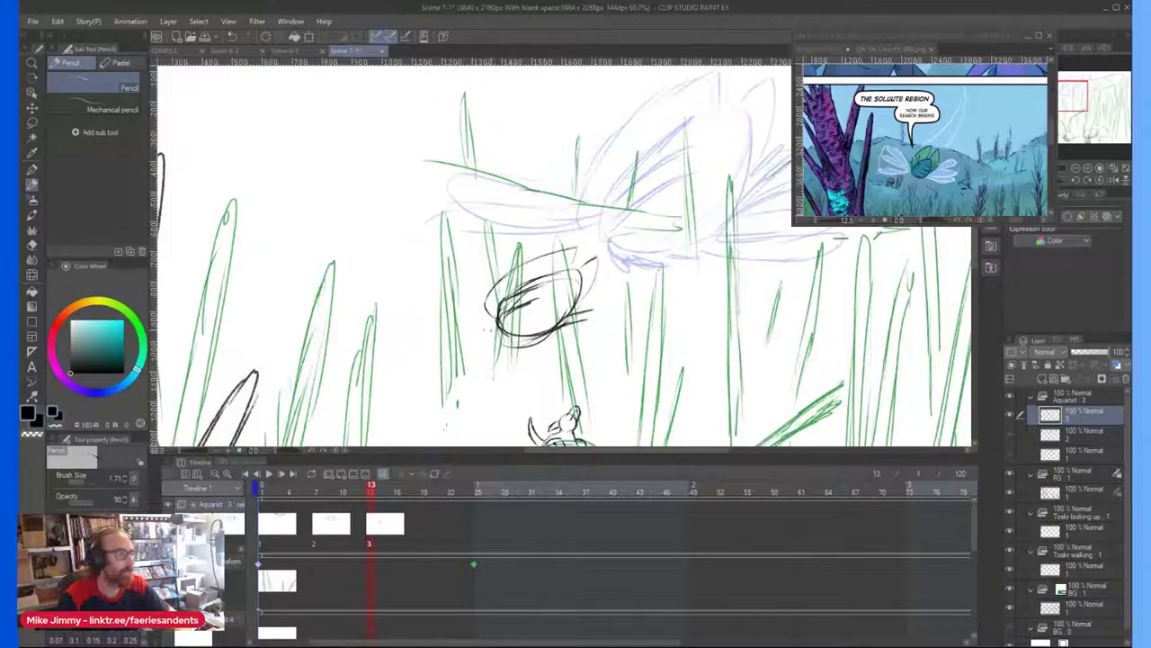
scroll(541, 304, down, 3)
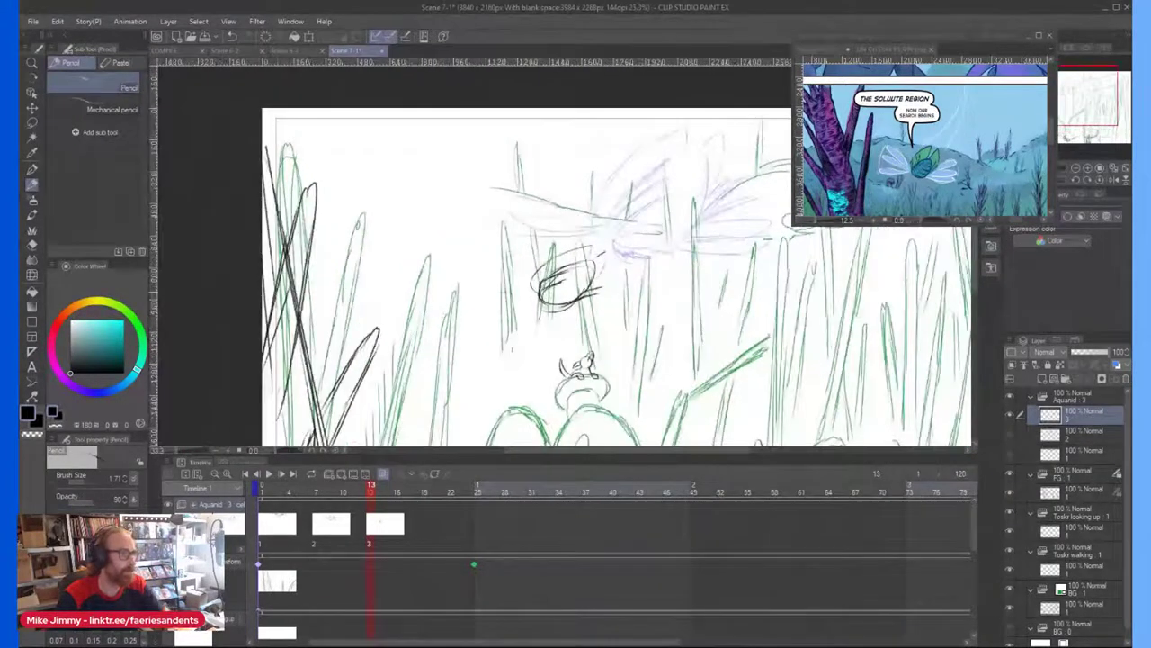
Step: Add a fourth Aquarid cel at frame 19
click(422, 524)
right_click(423, 525)
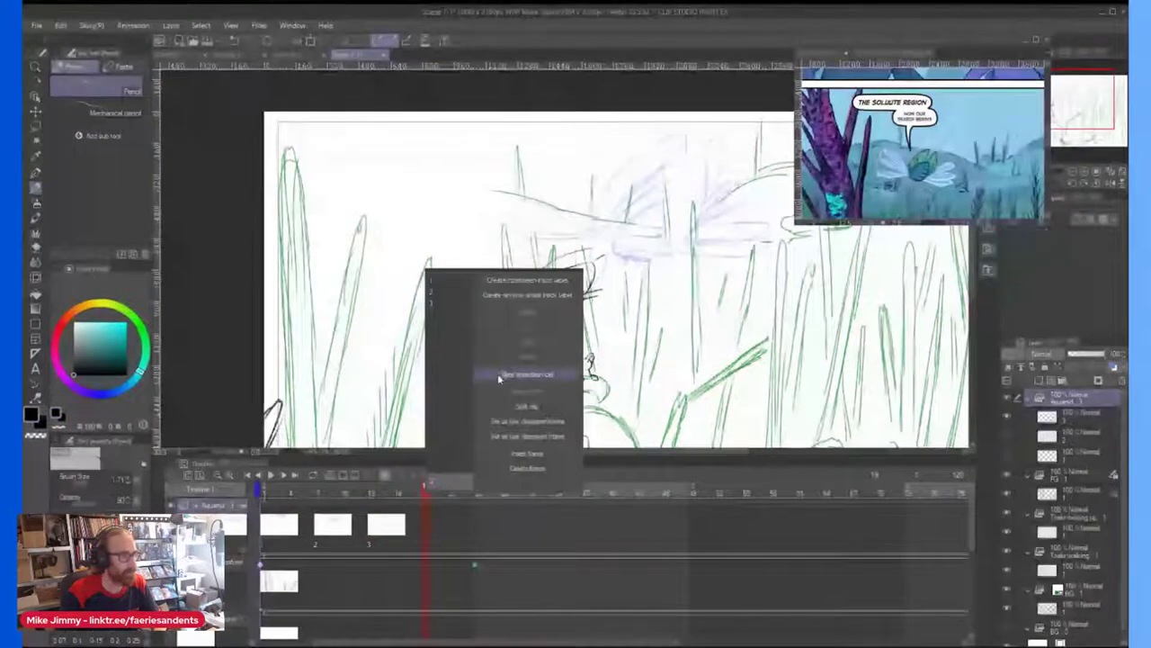
click(497, 373)
Step: Sketch a small elongated Aquarid body with a dark mark above its left end, just left of the onion-skinned creature
scroll(472, 318, up, 2)
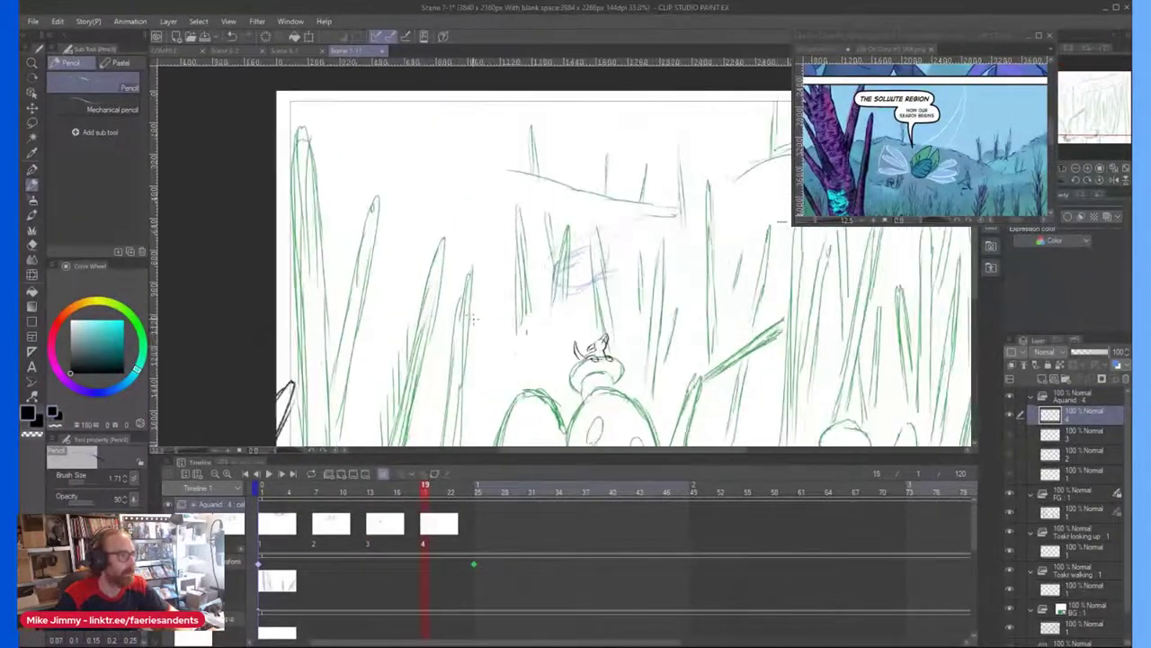
mouse_move(493, 307)
mouse_down()
mouse_move(530, 300)
mouse_move(492, 319)
mouse_move(475, 311)
mouse_move(522, 285)
mouse_move(540, 290)
mouse_move(521, 311)
mouse_move(486, 277)
mouse_move(603, 251)
mouse_move(521, 304)
mouse_move(488, 303)
mouse_move(487, 270)
mouse_up()
scroll(481, 313, up, 3)
mouse_move(487, 268)
mouse_down()
mouse_move(489, 254)
mouse_move(464, 331)
mouse_move(514, 342)
mouse_up()
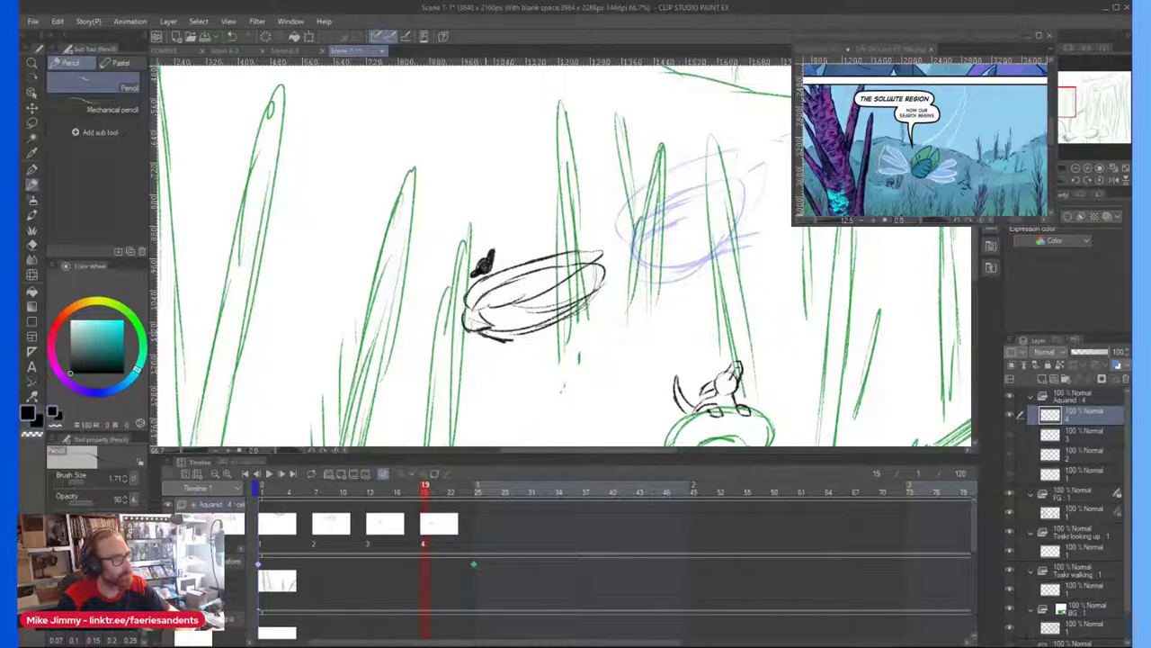
scroll(477, 335, down, 4)
scroll(459, 343, up, 1)
scroll(460, 349, up, 1)
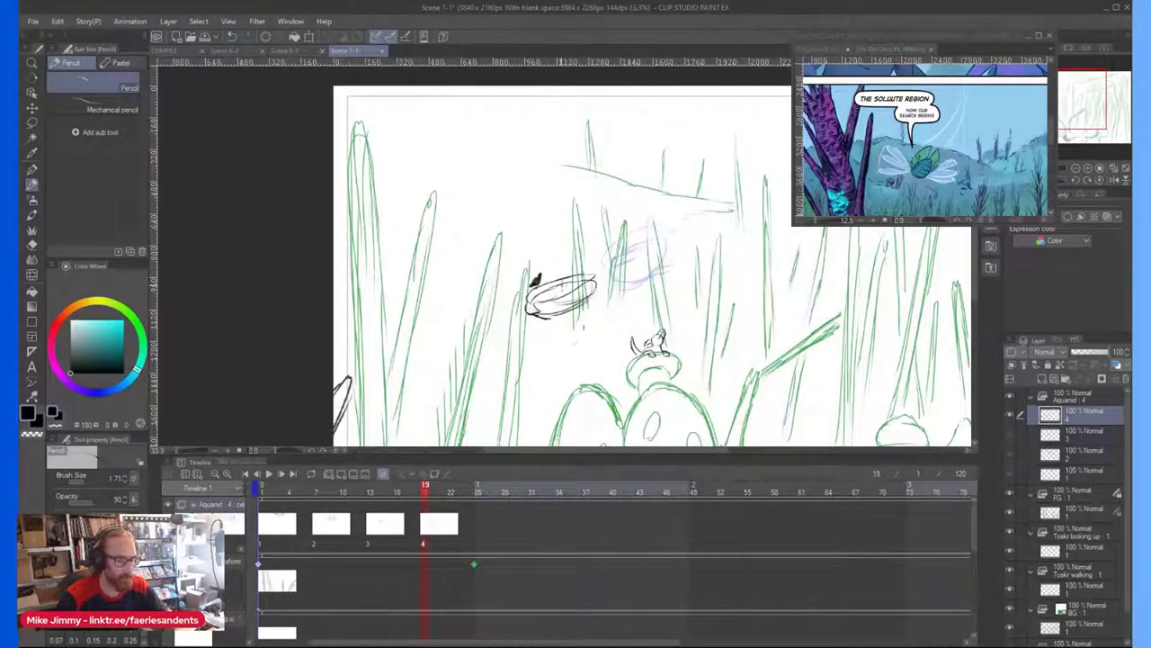
Step: Scale down the elongated body sketch on the frame 19 cel and clear it from the cel
key(ctrl+t)
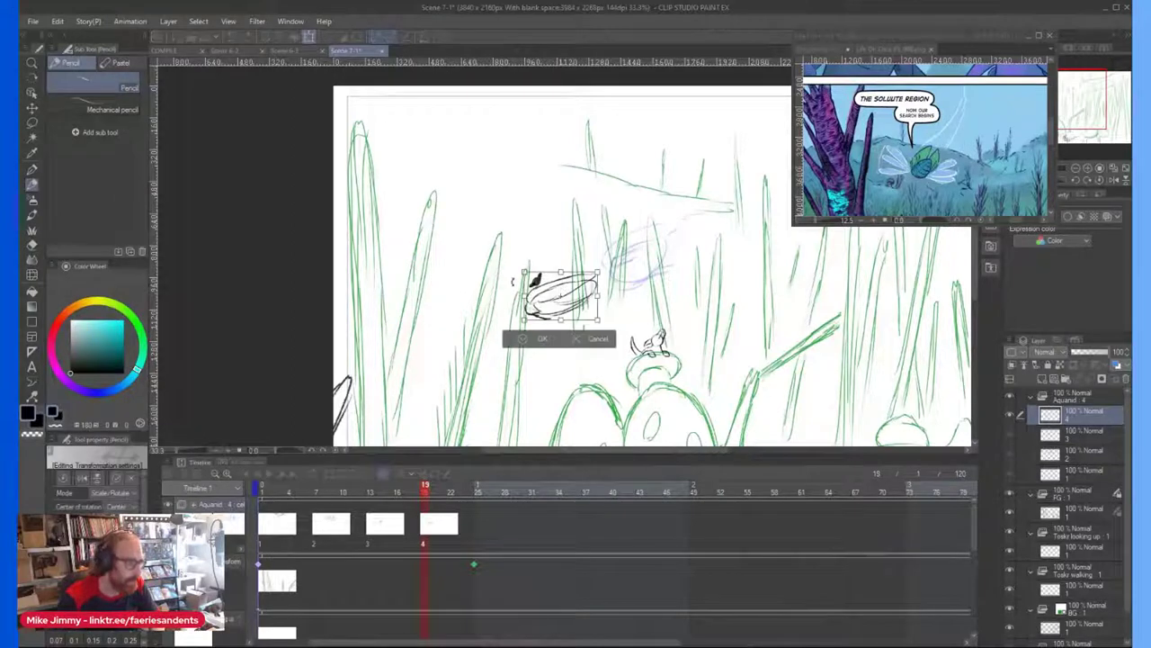
drag(522, 271, 560, 296)
click(527, 332)
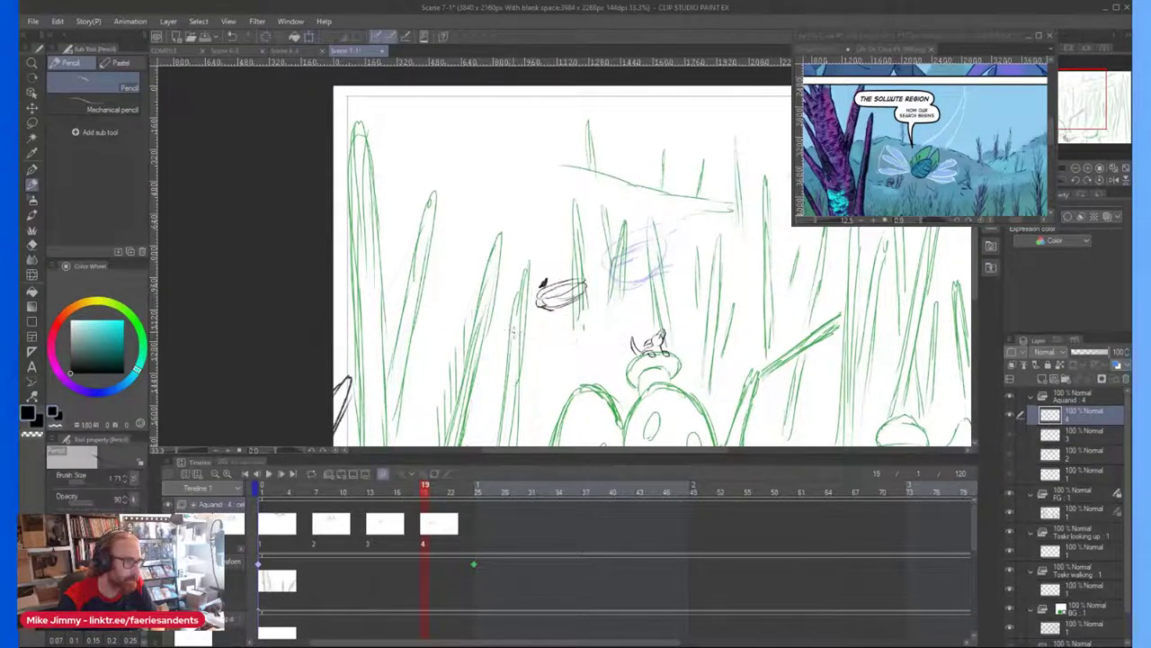
key(Delete)
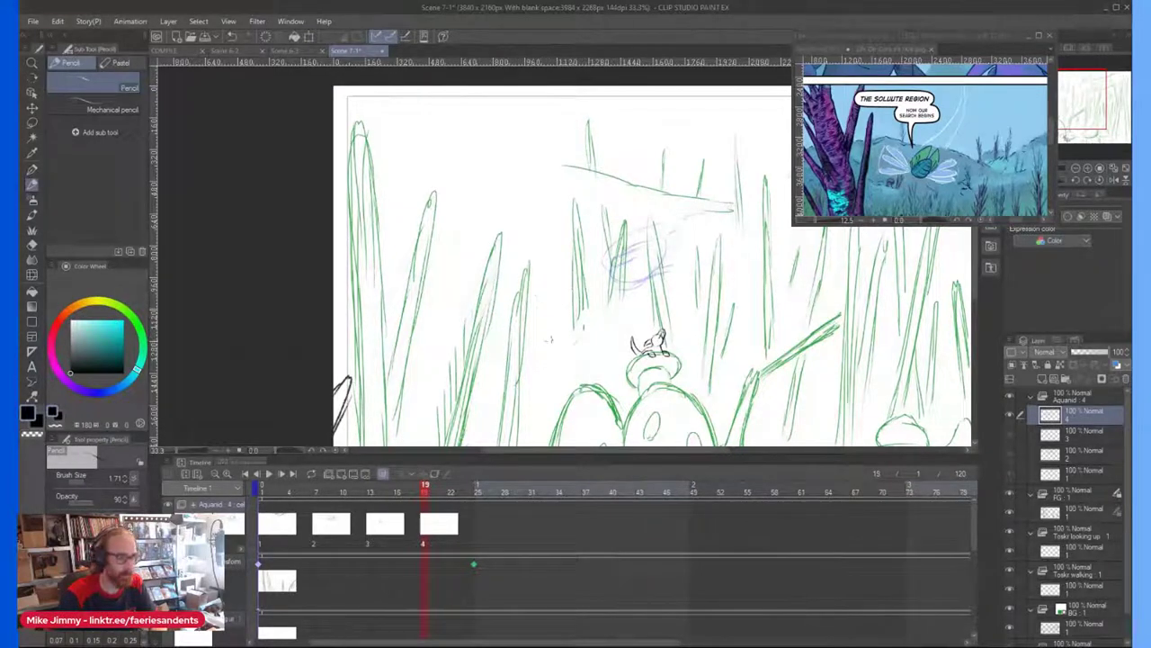
Step: Sketch a small oval Aquarid body with two pointed wings rising from its left end, left of the onion-skinned creature
key(p)
key(p)
key(p)
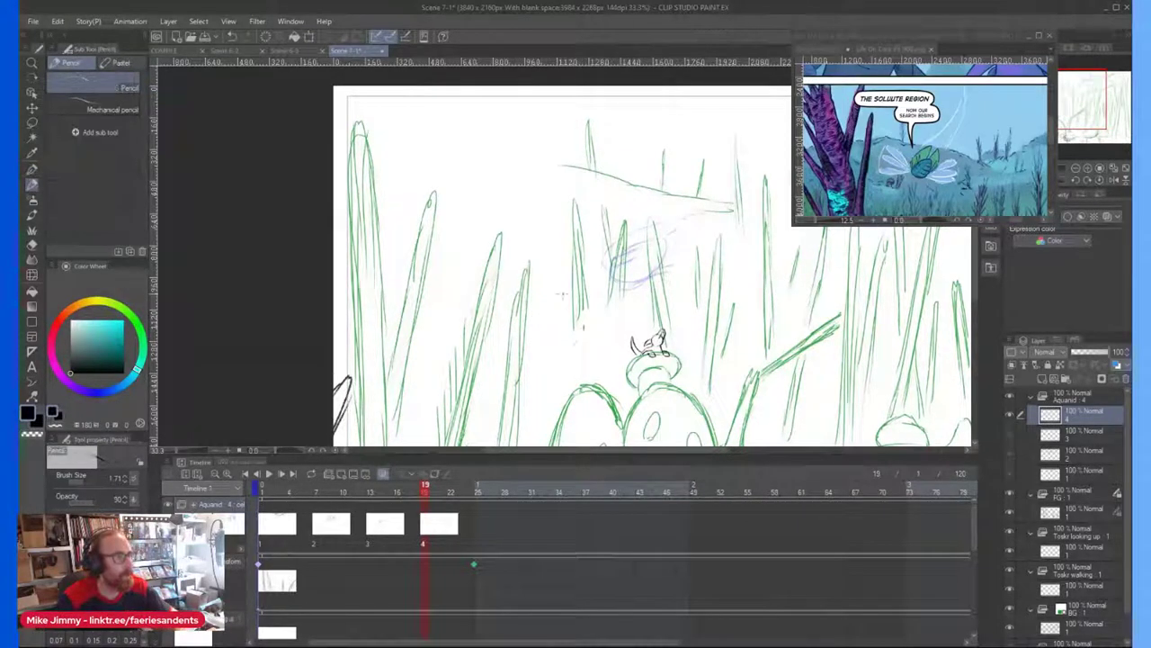
mouse_move(543, 305)
mouse_down()
mouse_move(580, 302)
mouse_move(601, 274)
mouse_up()
mouse_move(587, 281)
mouse_down()
mouse_move(545, 297)
mouse_move(570, 274)
mouse_move(547, 299)
mouse_move(526, 269)
mouse_move(541, 293)
mouse_move(529, 267)
mouse_move(548, 287)
mouse_up()
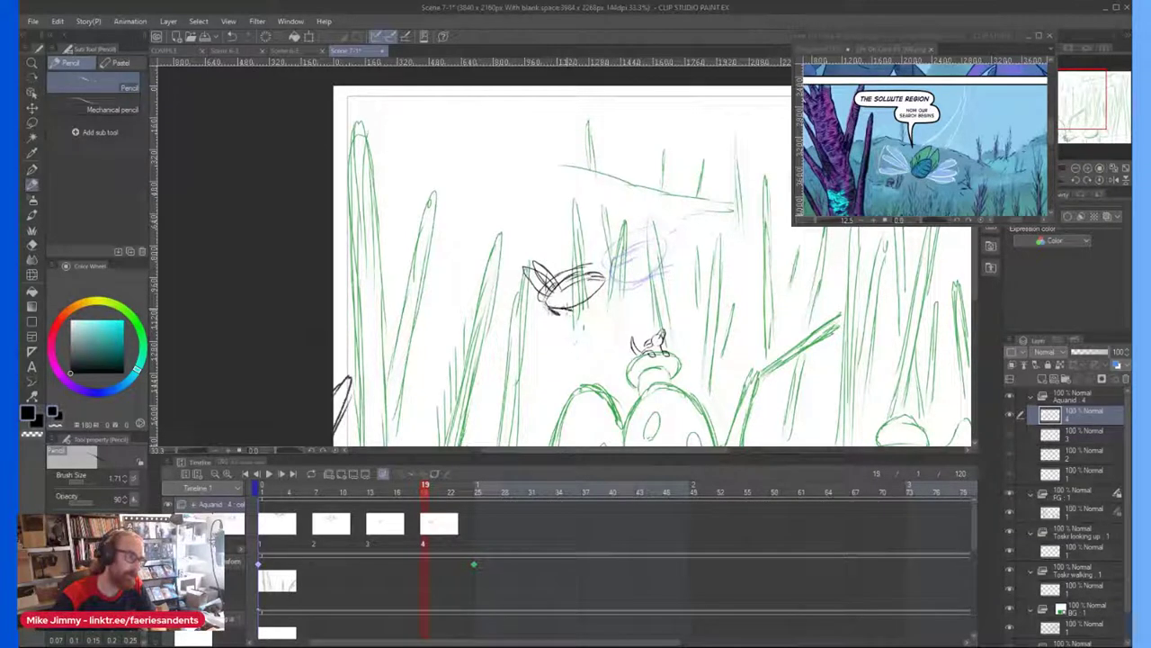
mouse_move(581, 306)
mouse_down()
mouse_move(613, 297)
mouse_move(596, 263)
mouse_up()
scroll(497, 304, down, 1)
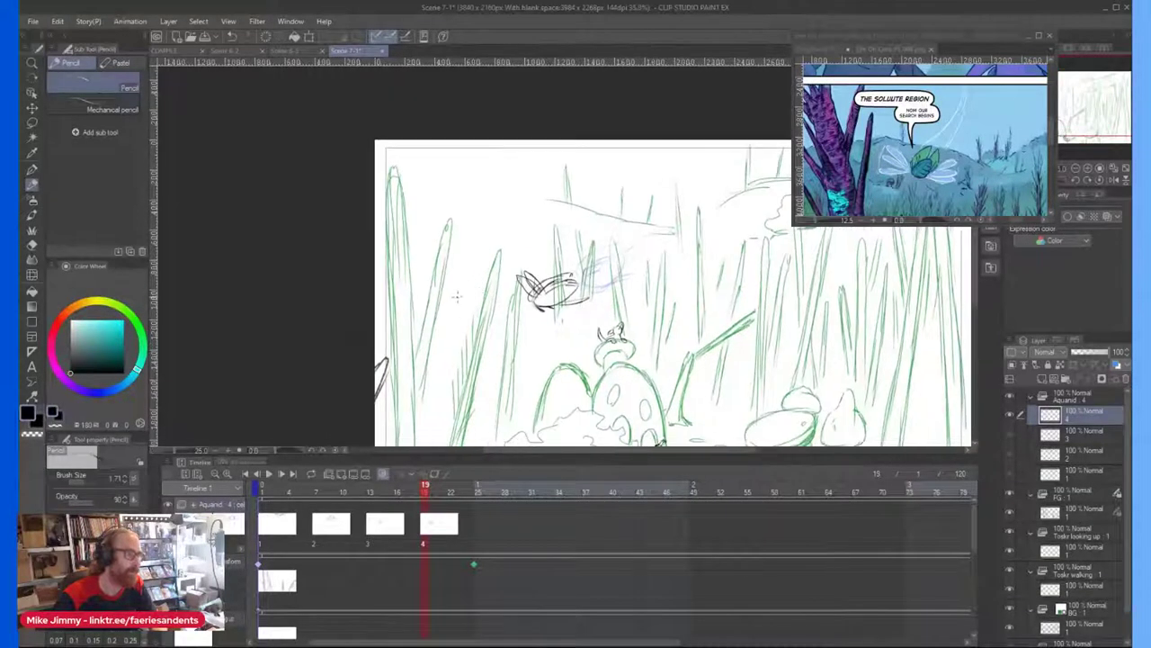
Step: Add a fifth Aquarid cel at frame 25
scroll(459, 297, up, 1)
click(463, 528)
click(471, 527)
click(478, 527)
right_click(478, 501)
click(547, 376)
Step: Sketch an oval body with a wing-case outline over it and dark strokes at its left end, beside the onion-skinned pose
mouse_move(540, 317)
mouse_down()
mouse_move(500, 325)
mouse_move(538, 289)
mouse_move(531, 321)
mouse_up()
scroll(475, 324, up, 1)
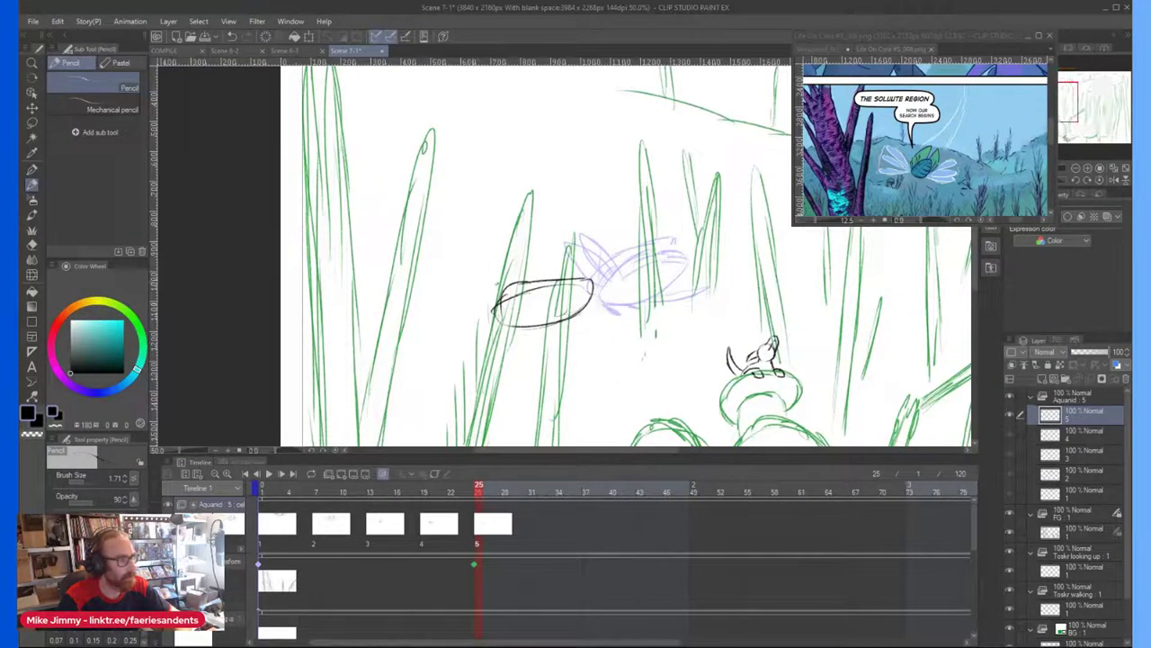
drag(496, 287, 606, 261)
drag(495, 292, 494, 328)
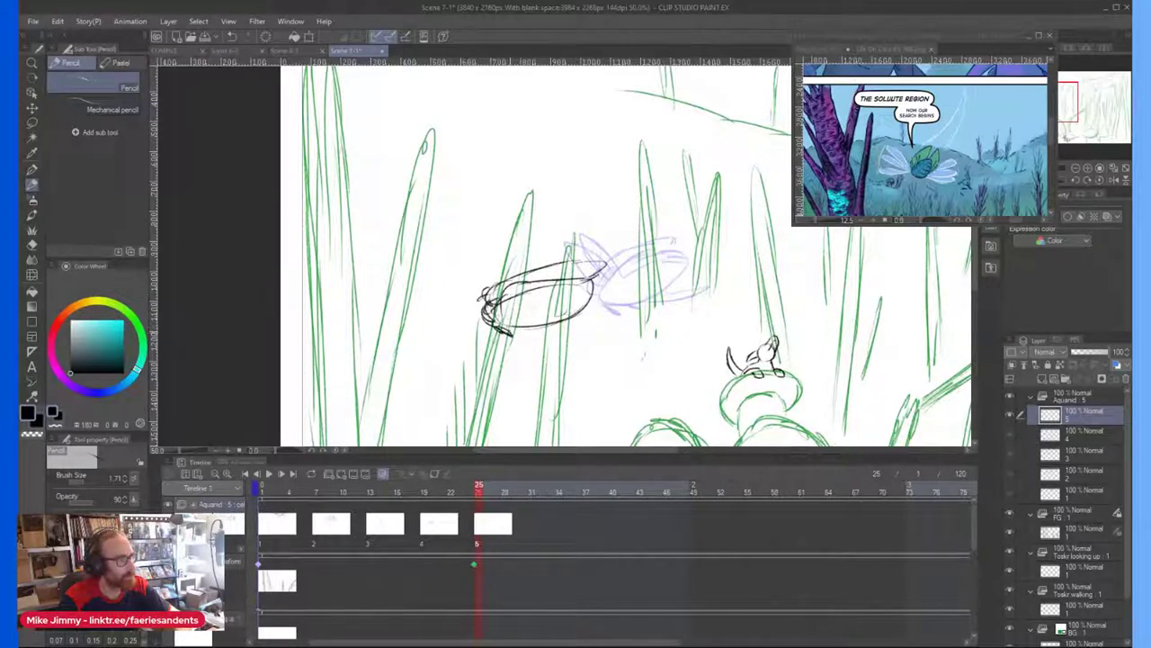
scroll(502, 329, down, 4)
scroll(458, 340, up, 2)
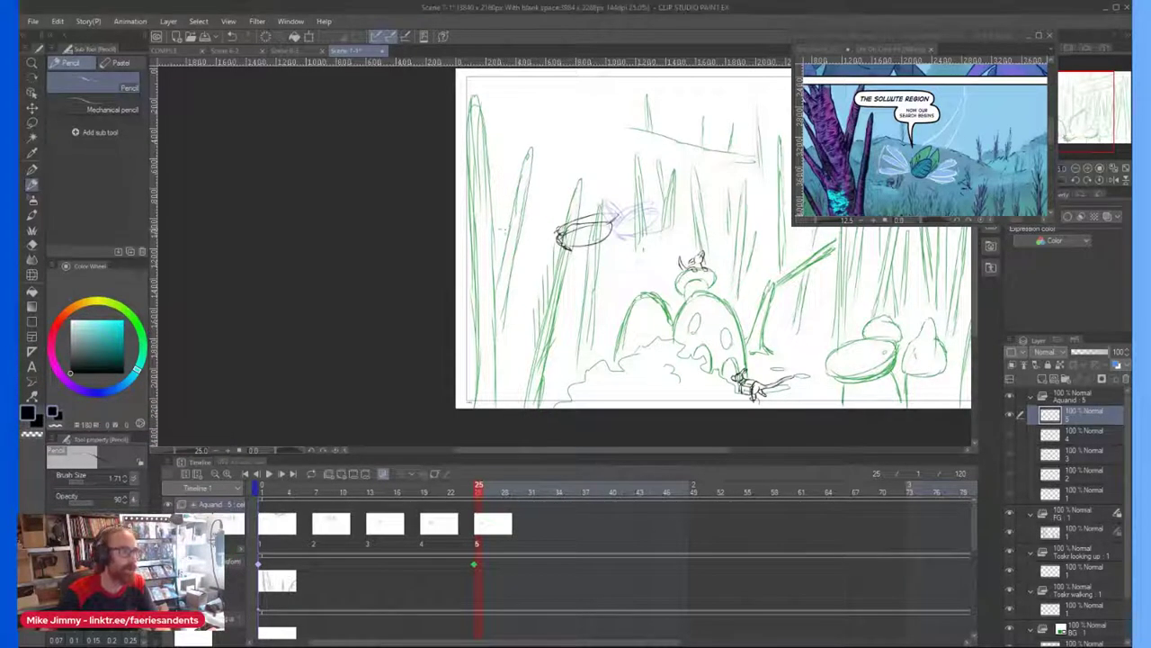
Step: Scale down the frame 25 Aquarid sketch towards its lower-left corner
key(ctrl+t)
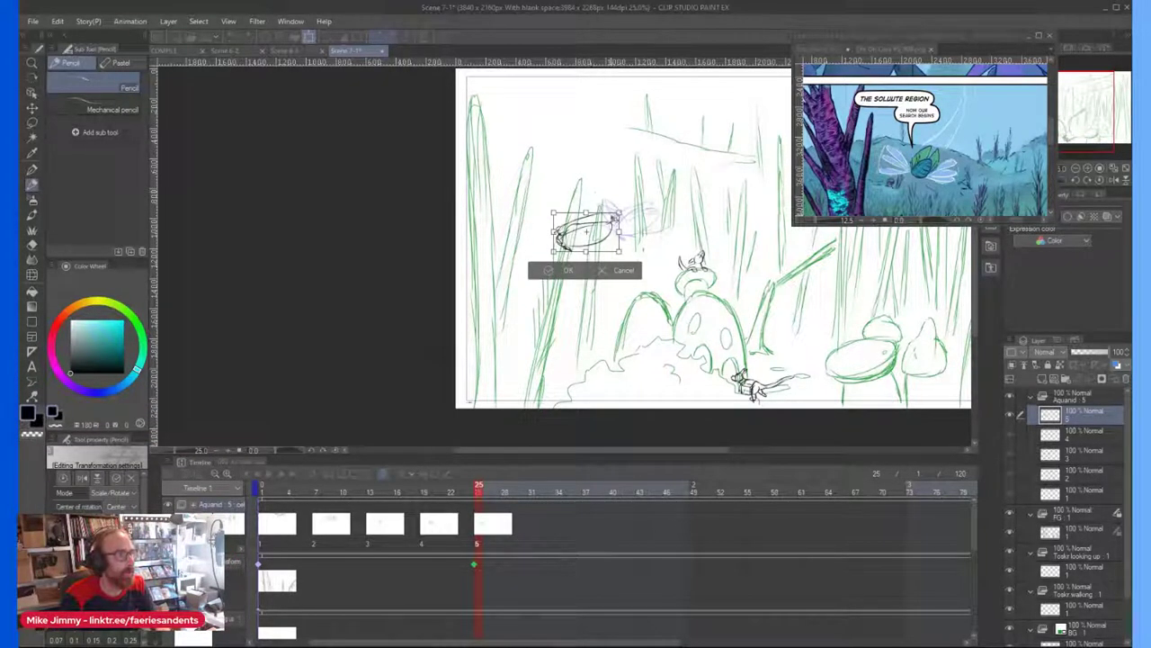
drag(619, 213, 588, 236)
click(570, 277)
Step: Add a sixth Aquarid cel at frame 31
click(529, 525)
right_click(529, 524)
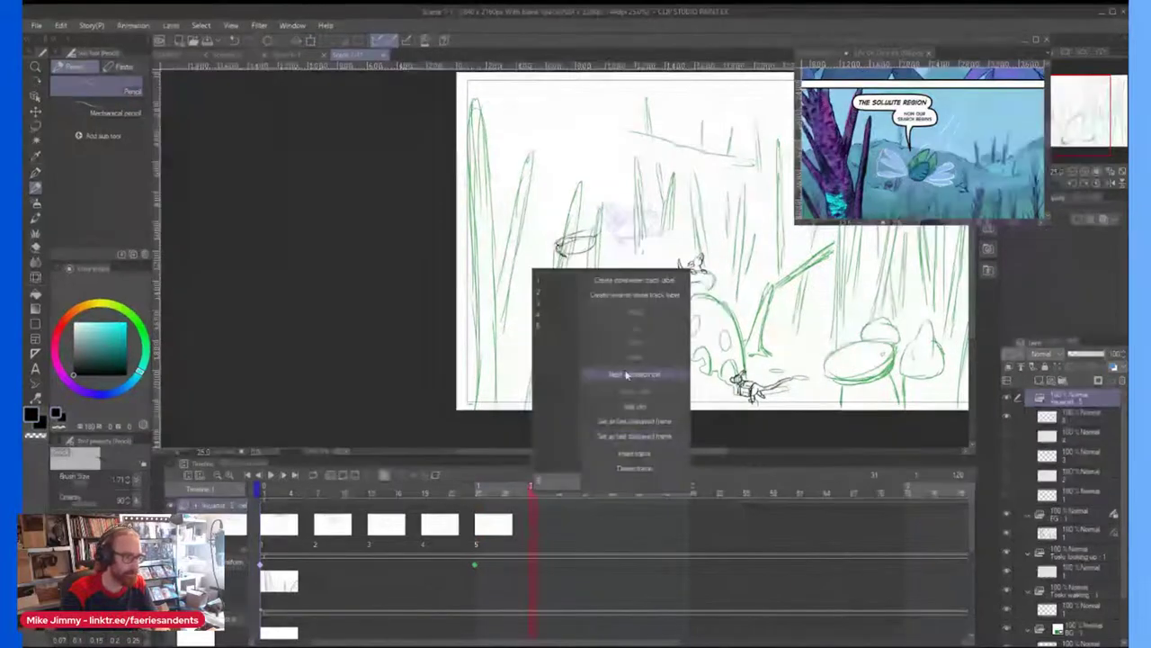
click(626, 374)
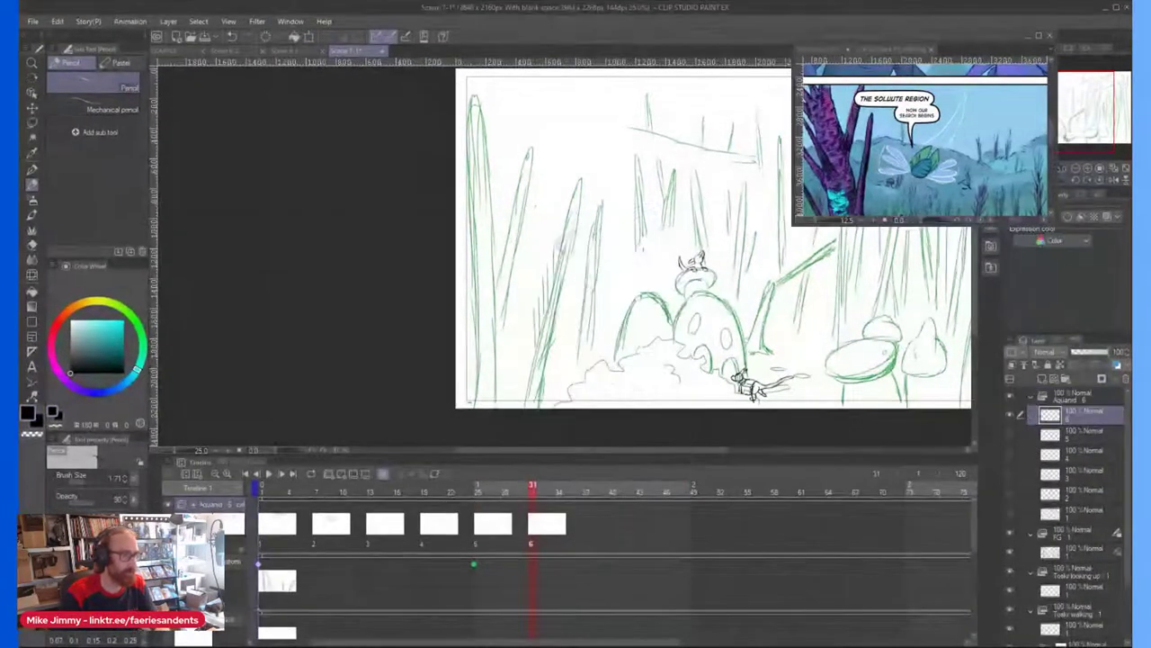
Step: Sketch a smaller, narrow Aquarid body pointing up to the right, further left among the tall grass blades
scroll(517, 255, up, 3)
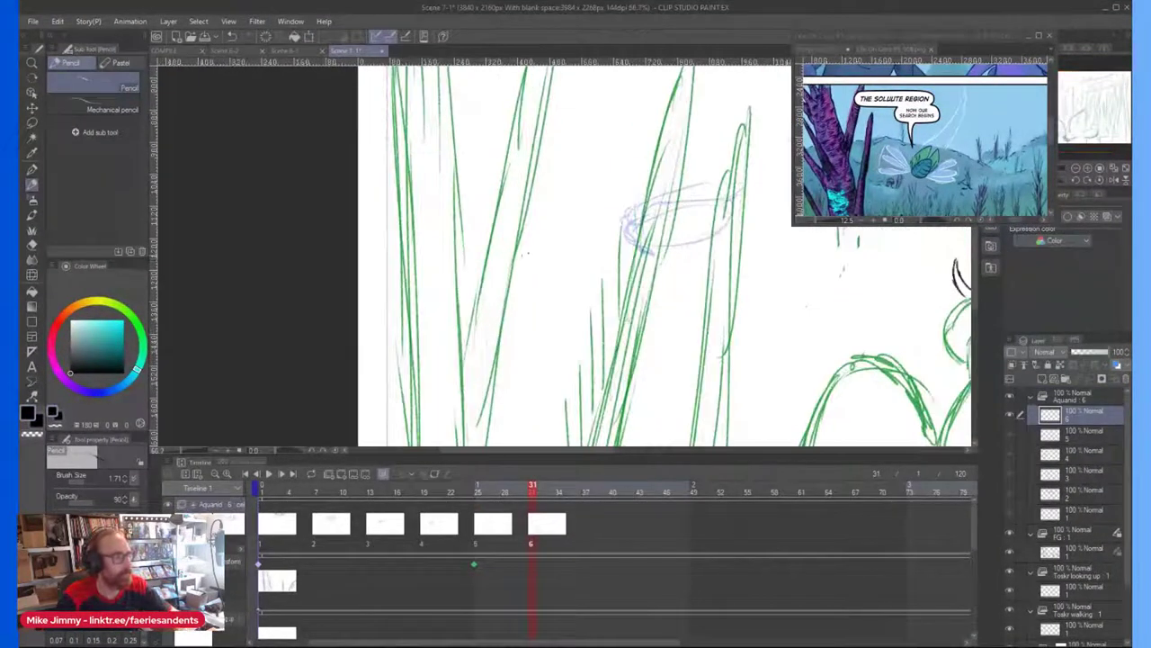
mouse_move(496, 273)
mouse_down()
mouse_move(547, 259)
mouse_move(536, 235)
mouse_move(493, 271)
mouse_move(533, 241)
mouse_up()
mouse_move(487, 275)
mouse_down()
mouse_move(523, 279)
mouse_move(495, 265)
mouse_move(565, 233)
mouse_up()
drag(498, 255, 572, 221)
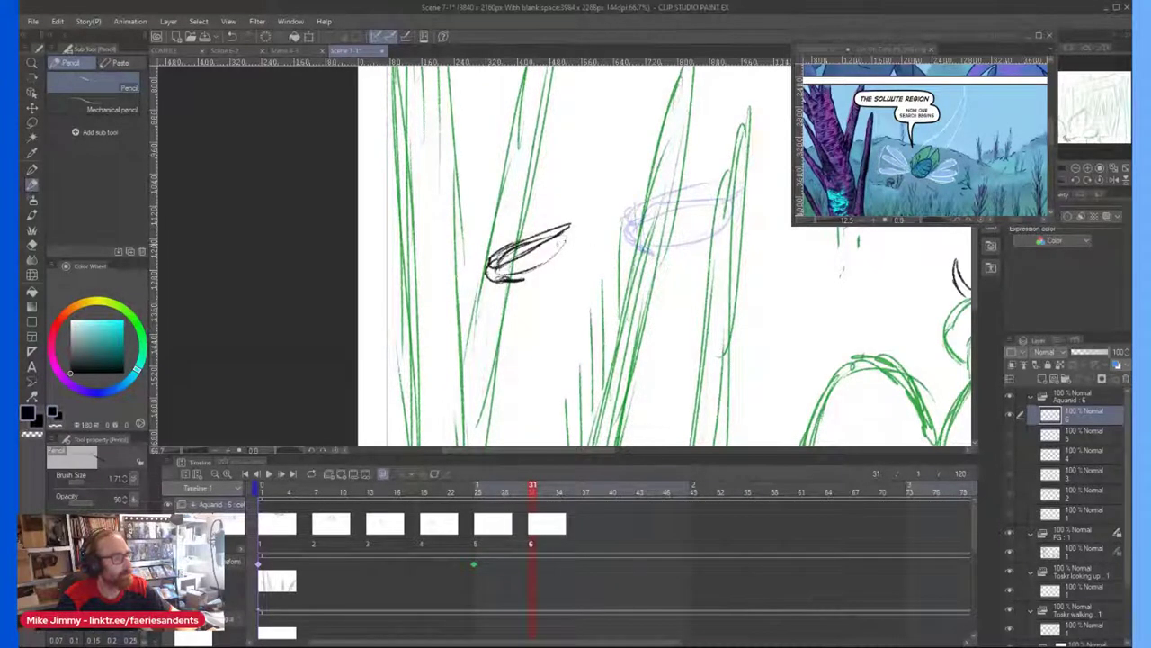
scroll(479, 265, down, 7)
scroll(469, 282, up, 4)
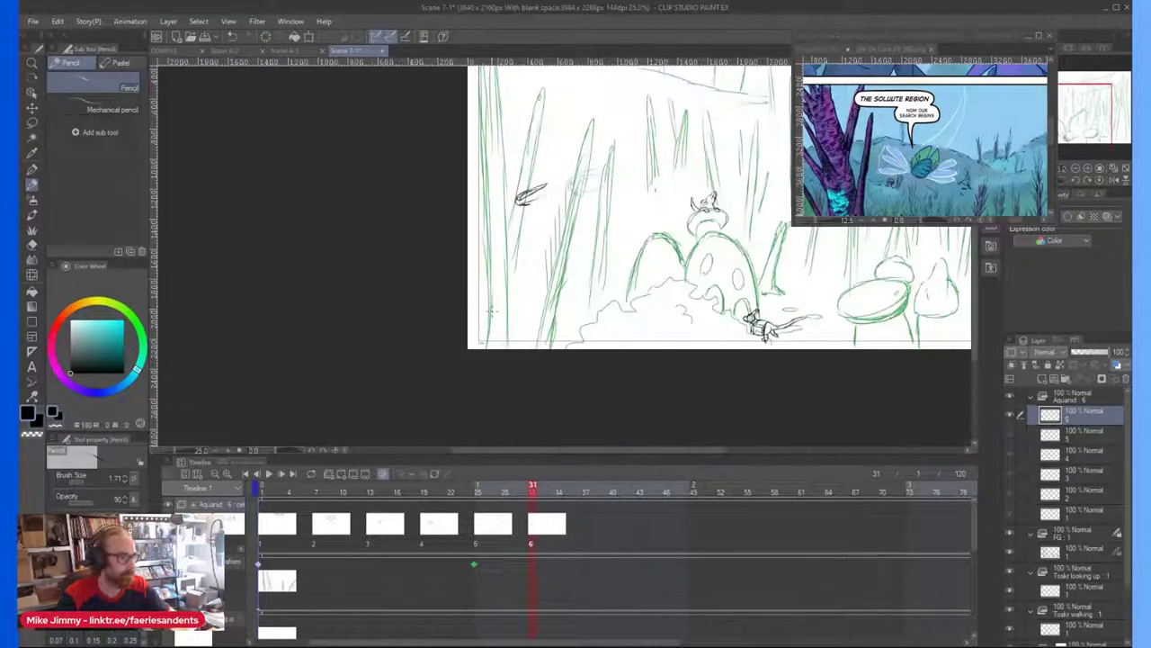
Step: Add a seventh Aquarid cel at frame 37
click(585, 528)
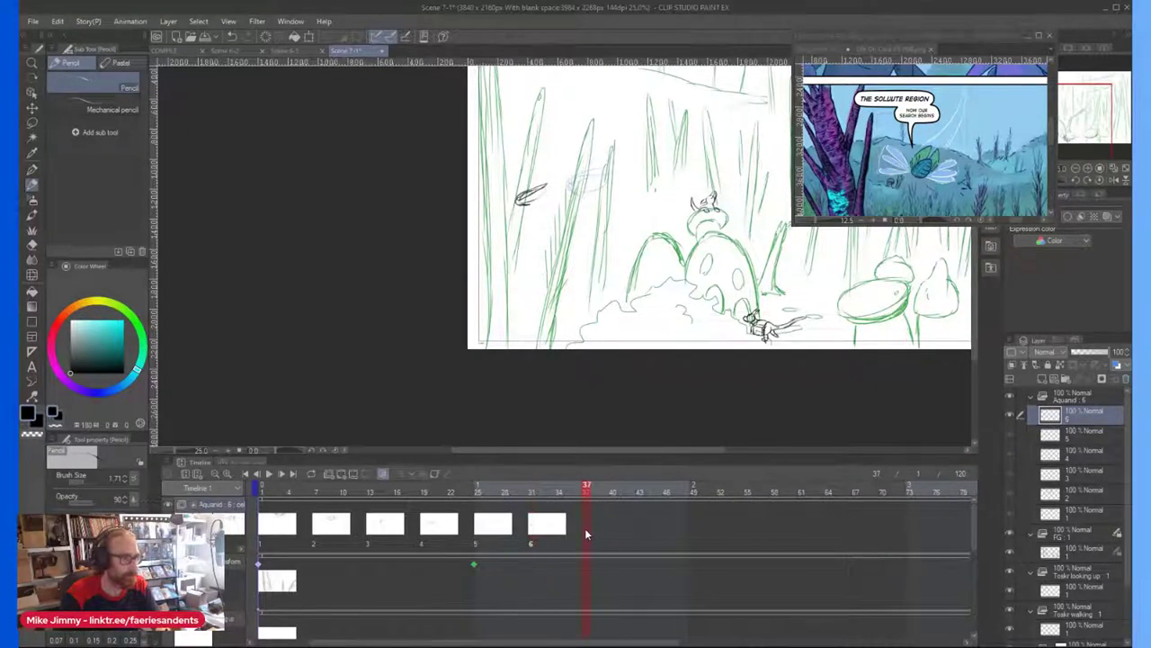
right_click(585, 528)
click(664, 375)
Step: Draw a few short dark strokes across the tall grass blade at the left edge of the picture
scroll(470, 189, up, 3)
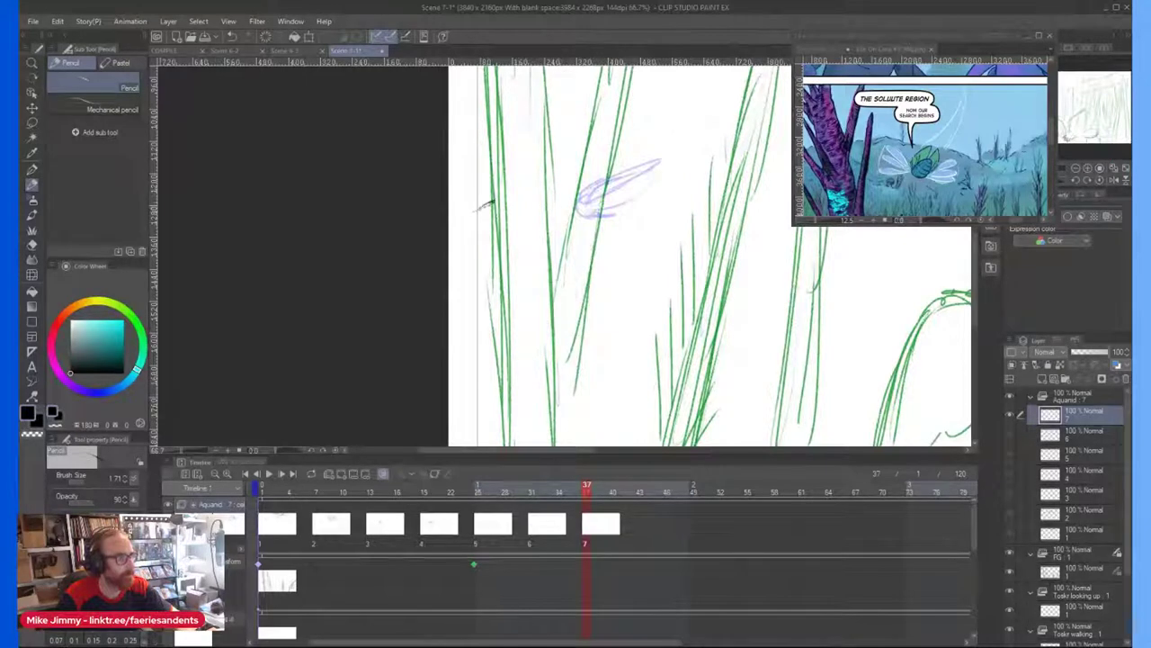
mouse_move(484, 230)
mouse_down()
mouse_move(502, 216)
mouse_move(493, 221)
mouse_up()
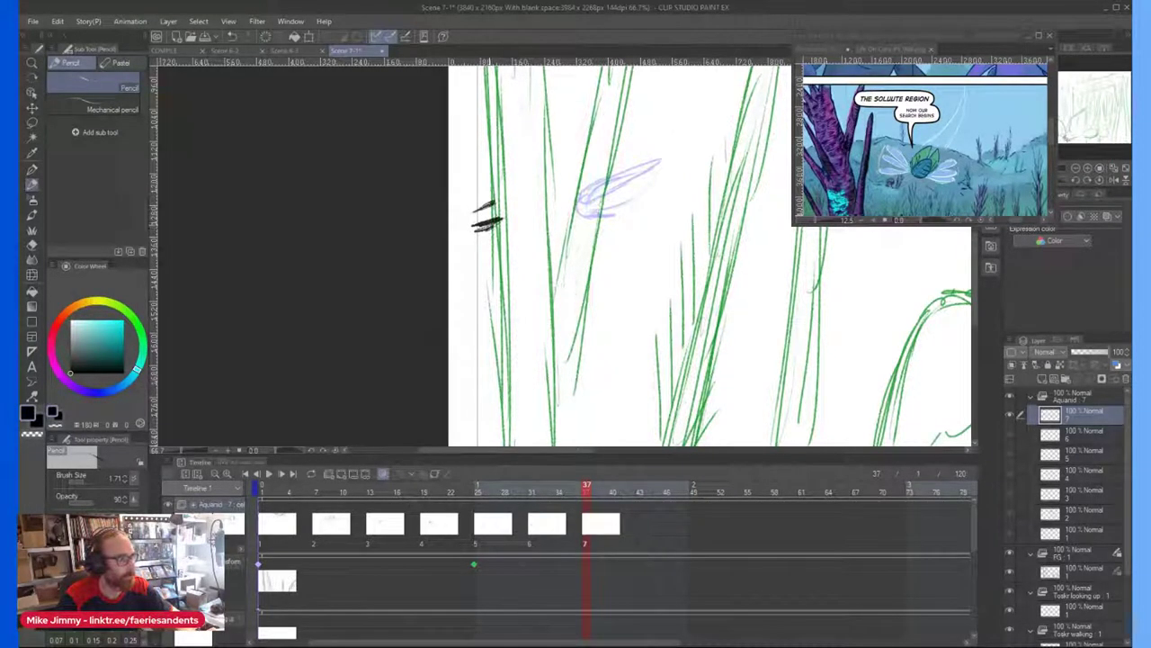
scroll(485, 227, down, 5)
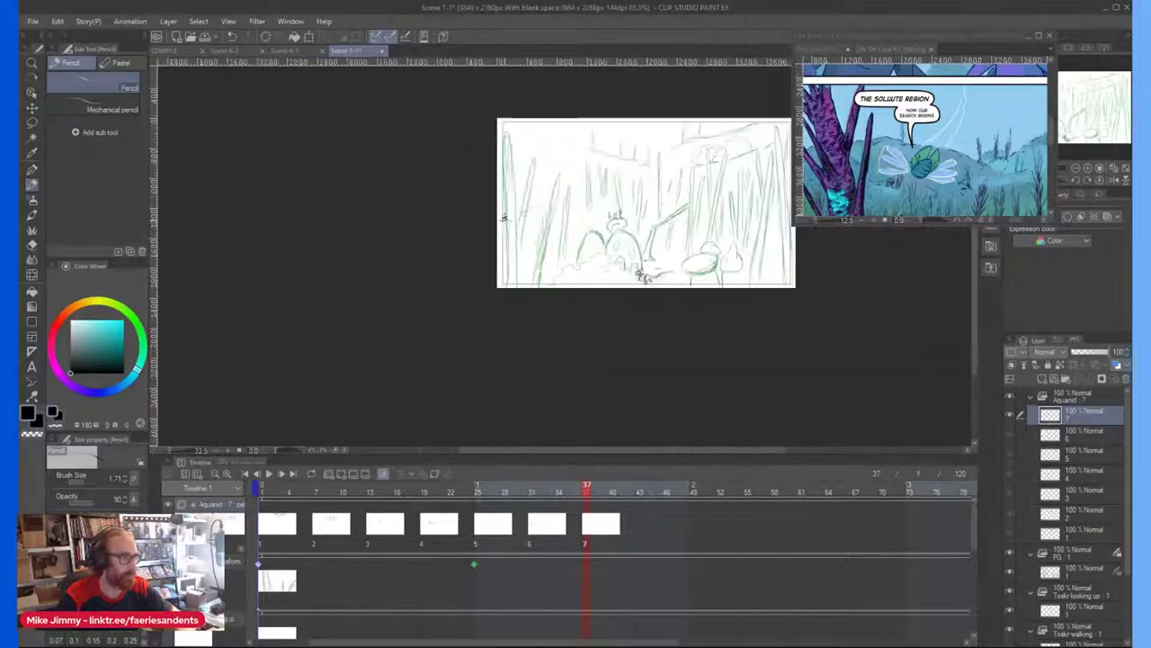
Step: Complete the small Aquarid body at the left edge and write the note "BEHIND" with an arrowhead above it
scroll(501, 215, up, 5)
drag(470, 200, 516, 187)
drag(536, 177, 541, 185)
mouse_move(560, 158)
mouse_down()
mouse_move(555, 183)
mouse_move(592, 165)
mouse_move(600, 182)
mouse_up()
mouse_move(598, 164)
mouse_down()
mouse_move(601, 182)
mouse_move(563, 175)
mouse_move(468, 219)
mouse_up()
scroll(519, 214, down, 2)
scroll(519, 217, up, 2)
mouse_move(527, 191)
mouse_down()
mouse_move(477, 213)
mouse_move(493, 229)
mouse_move(541, 203)
mouse_move(500, 238)
mouse_move(538, 223)
mouse_move(470, 214)
mouse_up()
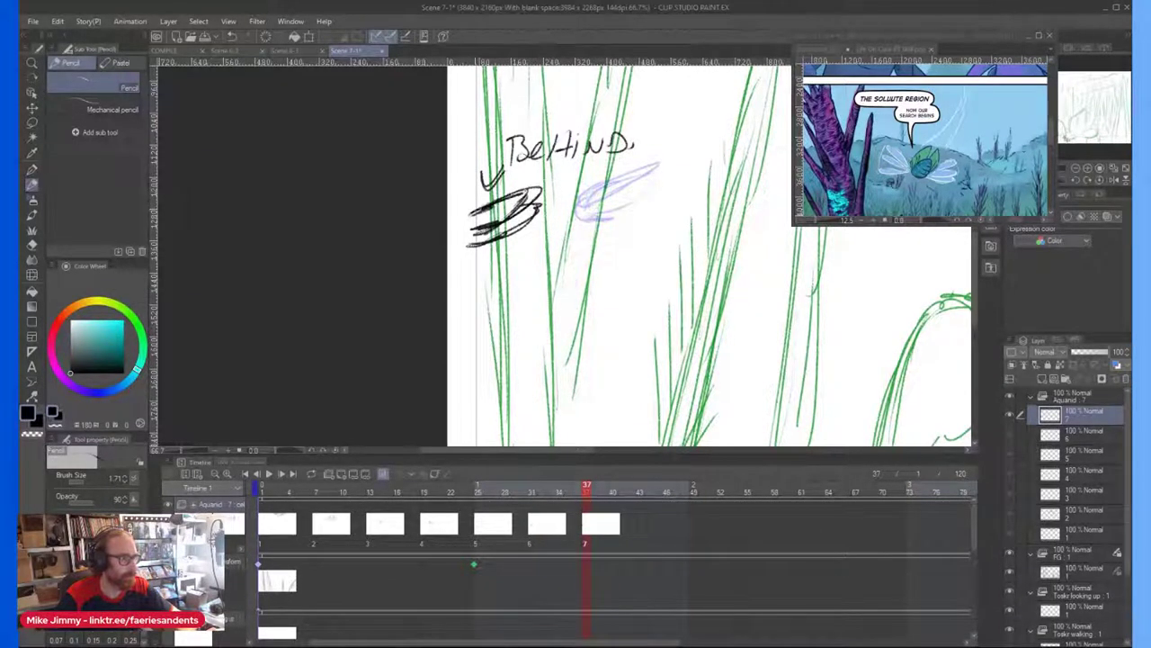
Step: Play back the animation to check the Aquarid's flight across the seven cels
scroll(573, 171, down, 2)
scroll(576, 165, down, 1)
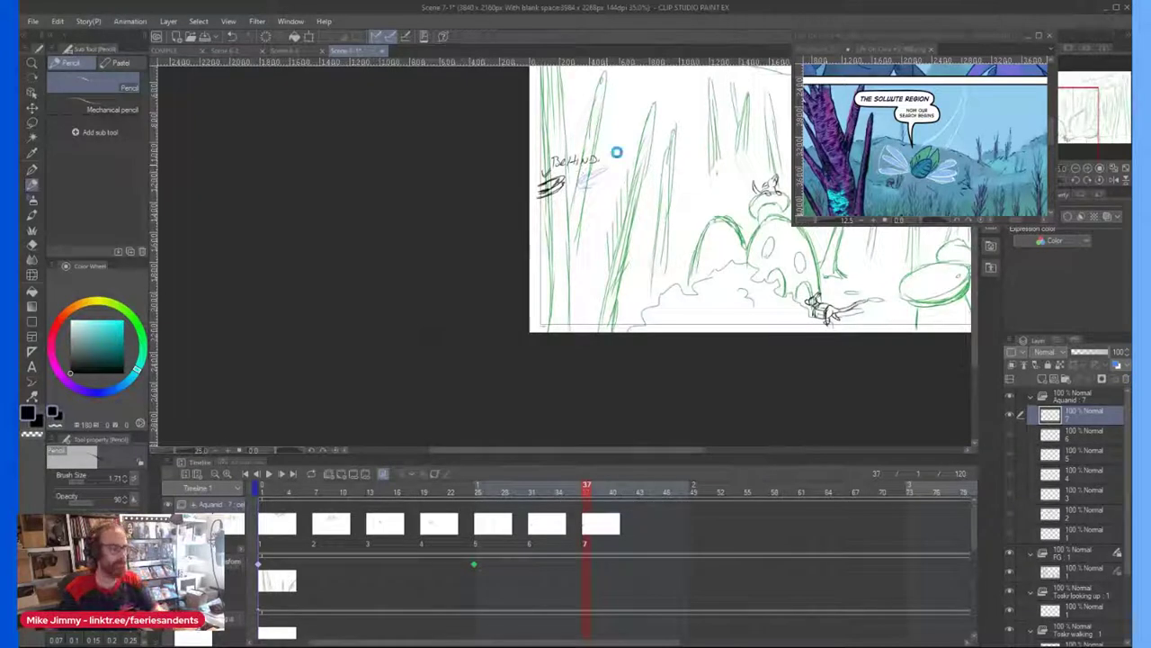
scroll(606, 331, down, 3)
scroll(711, 251, up, 2)
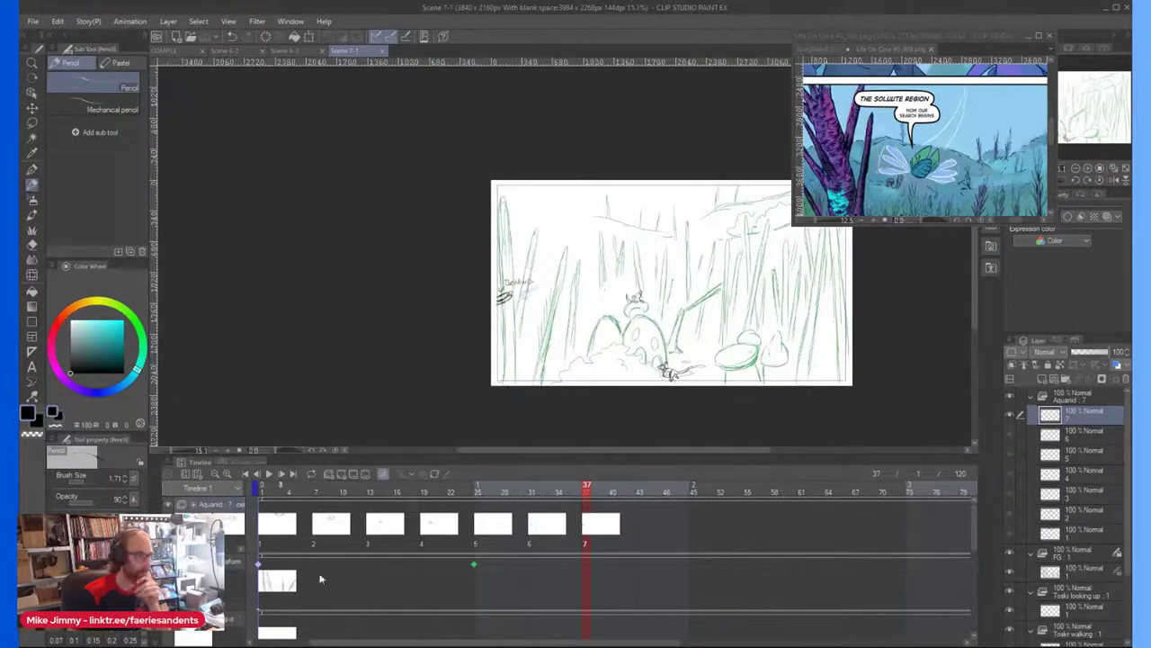
click(268, 474)
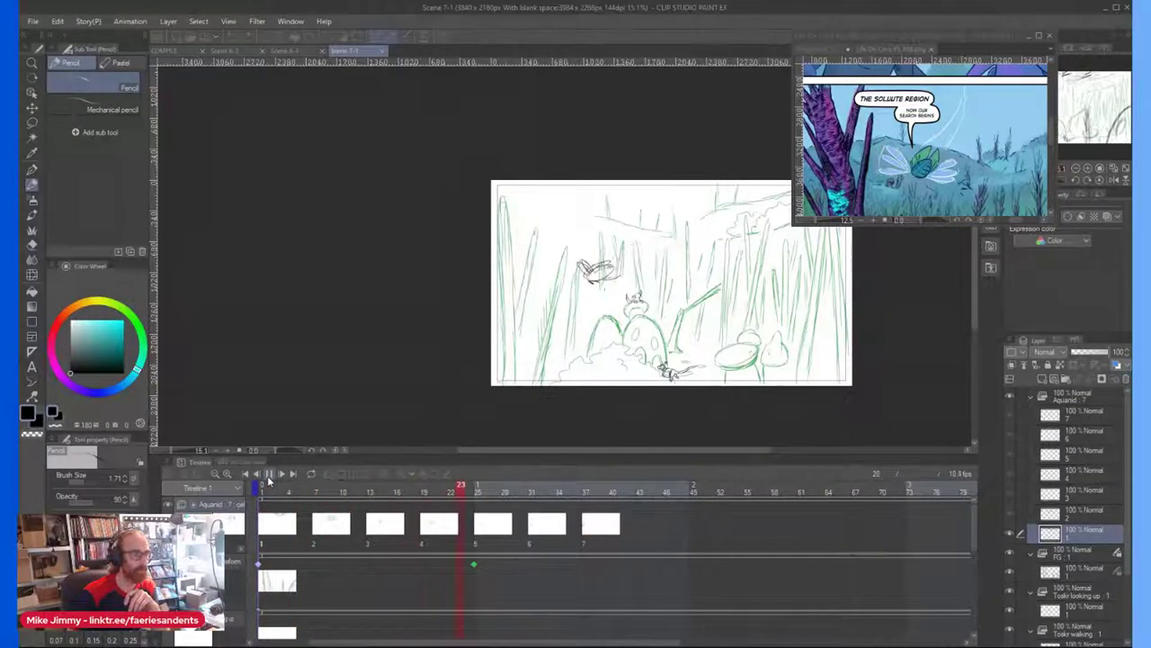
click(268, 474)
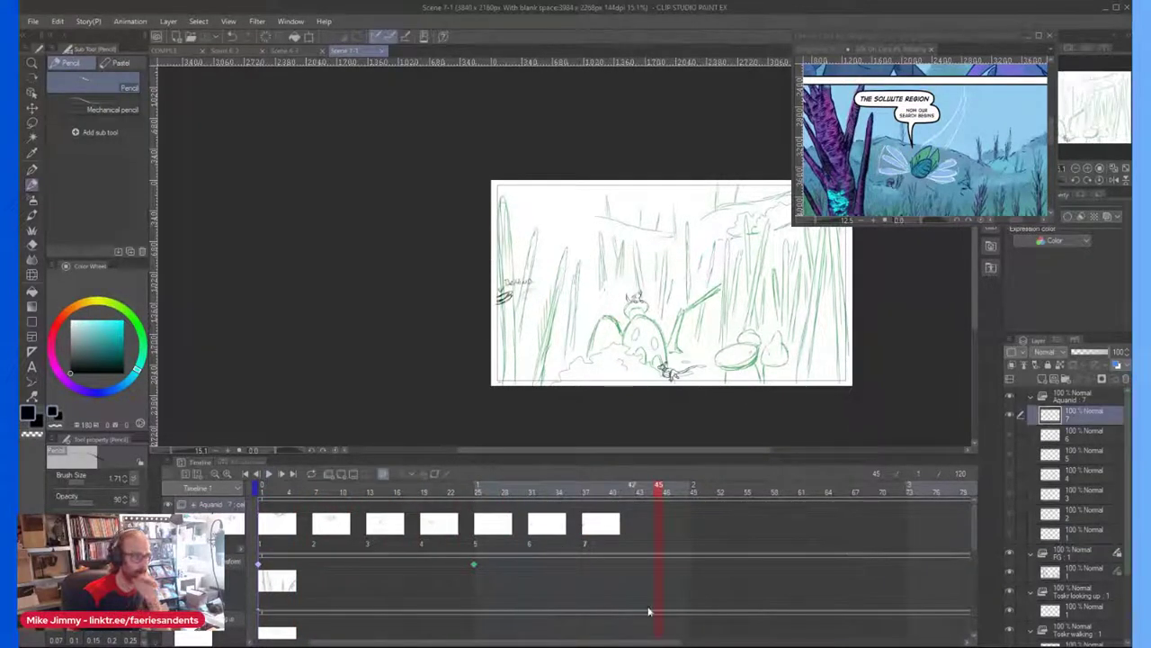
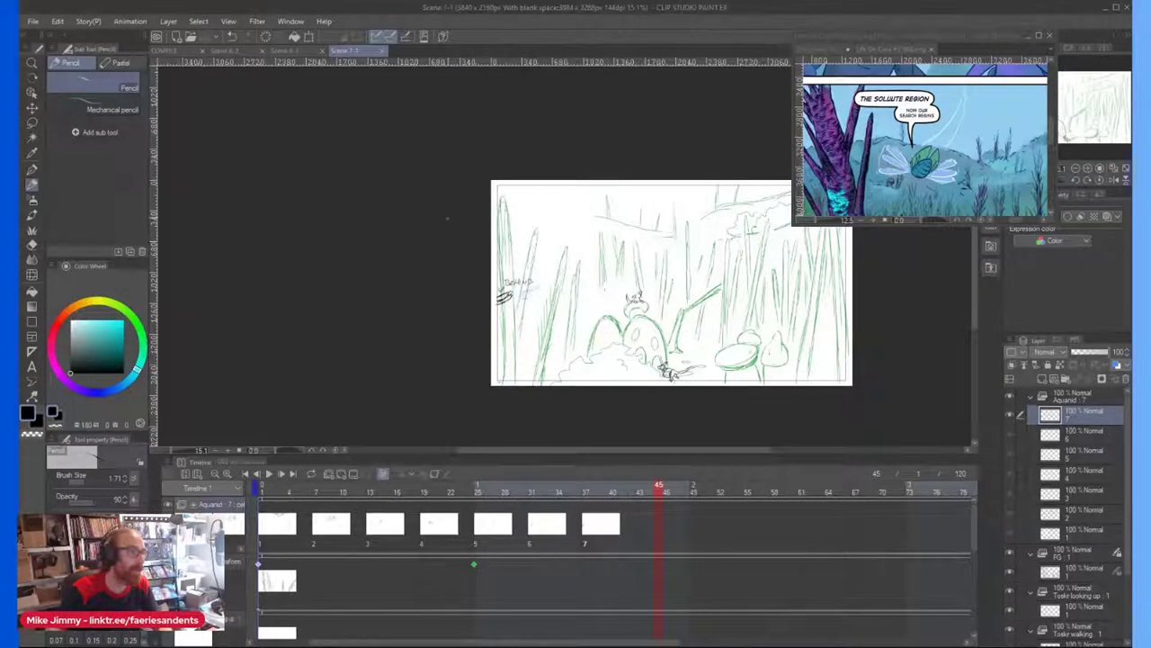
Step: Round off the front end of the small Aquarid body under the "BEHIND" note with bolder outlines
scroll(495, 299, up, 7)
mouse_move(510, 307)
mouse_down()
mouse_move(480, 326)
mouse_move(490, 295)
mouse_move(475, 317)
mouse_move(486, 297)
mouse_move(479, 338)
mouse_move(506, 343)
mouse_move(471, 335)
mouse_up()
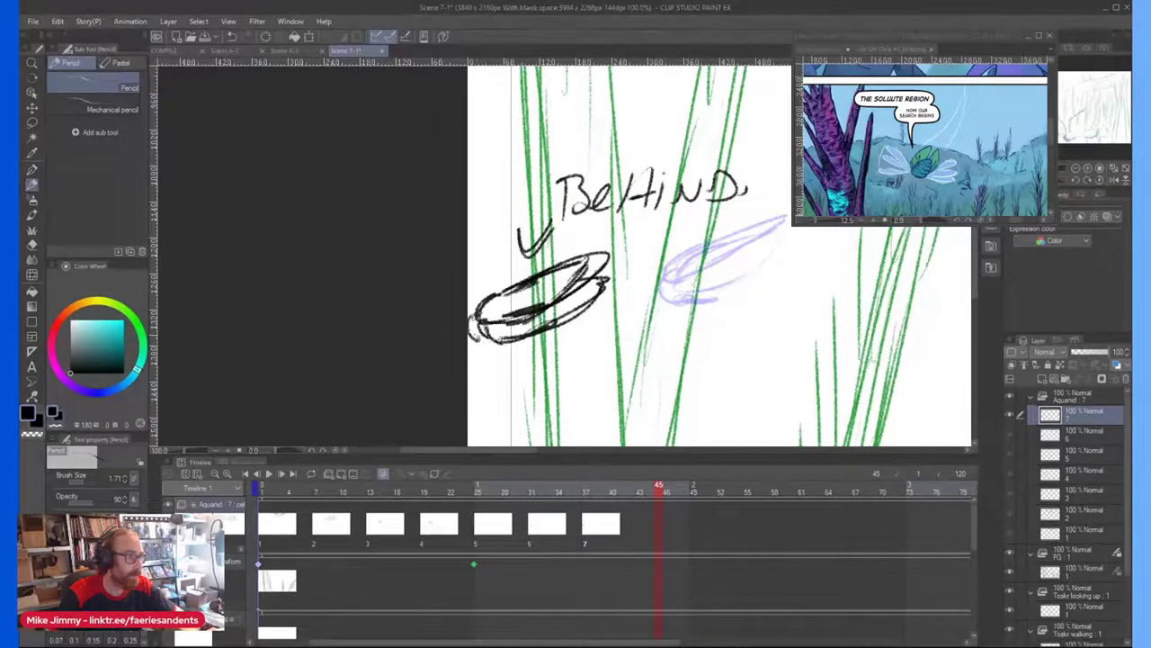
scroll(549, 285, down, 3)
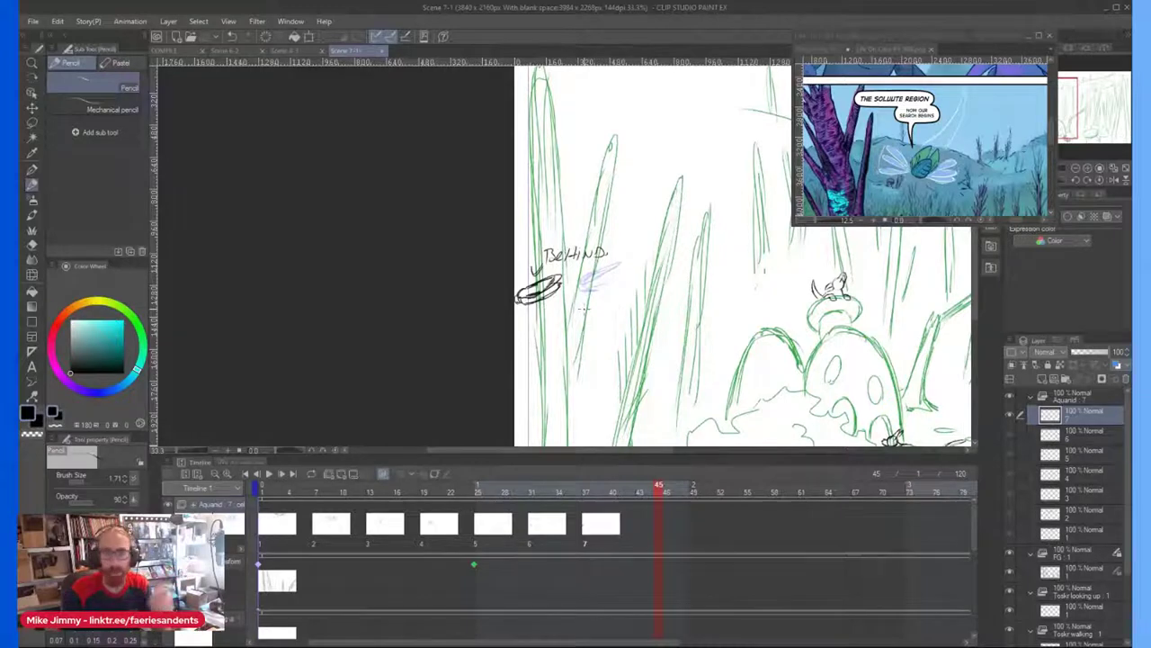
Step: Replay the animation from the first frame, and once more with the whole picture and the timeline start in view
scroll(568, 295, down, 2)
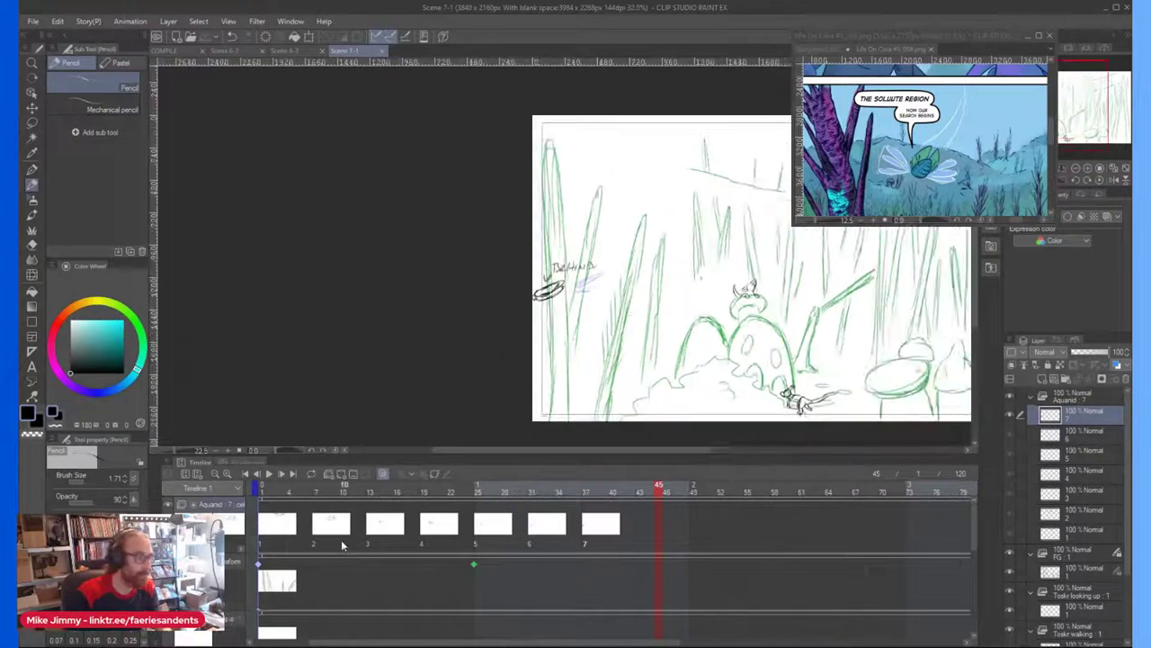
click(263, 490)
click(268, 473)
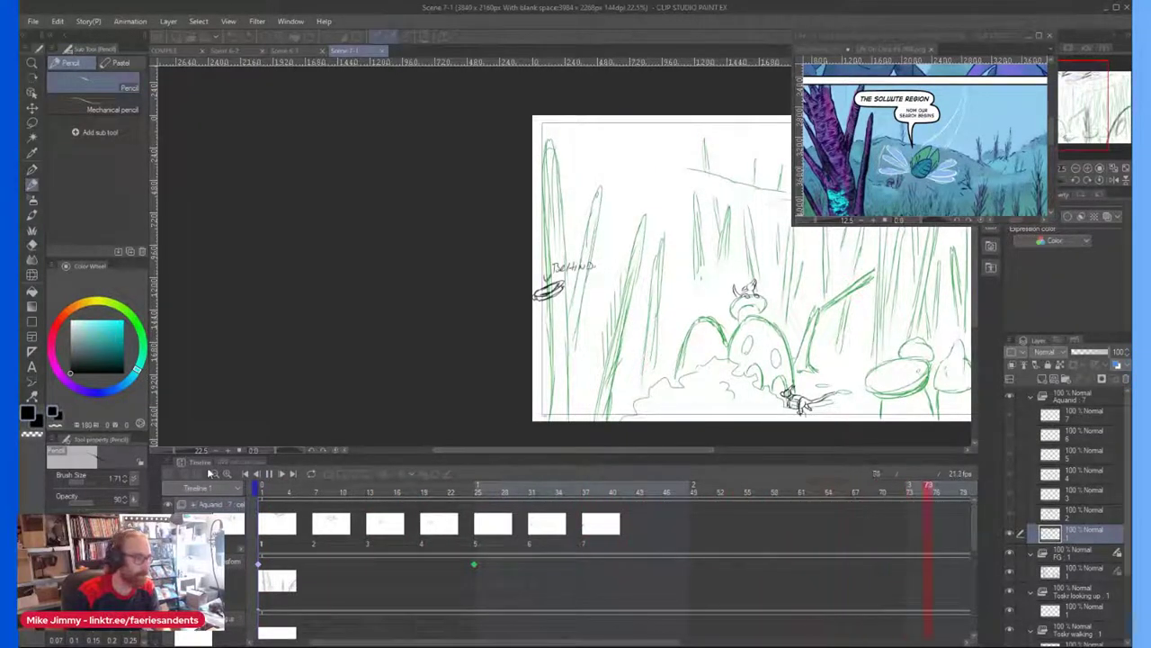
click(268, 478)
drag(503, 451, 616, 455)
drag(634, 641, 293, 638)
click(371, 490)
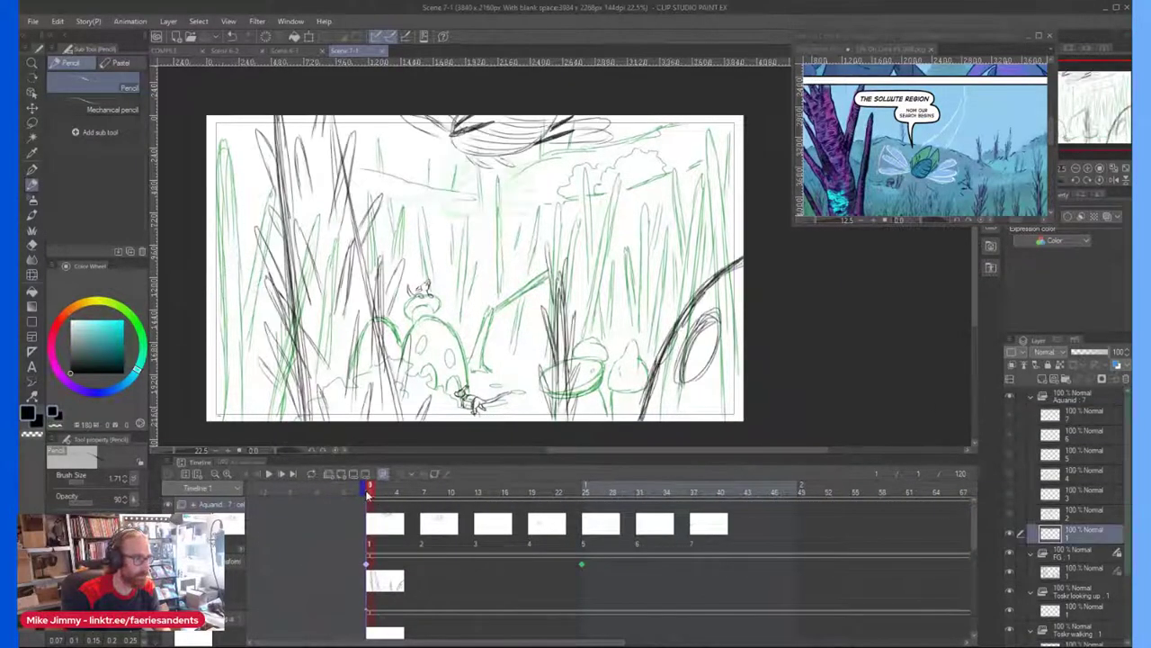
click(268, 474)
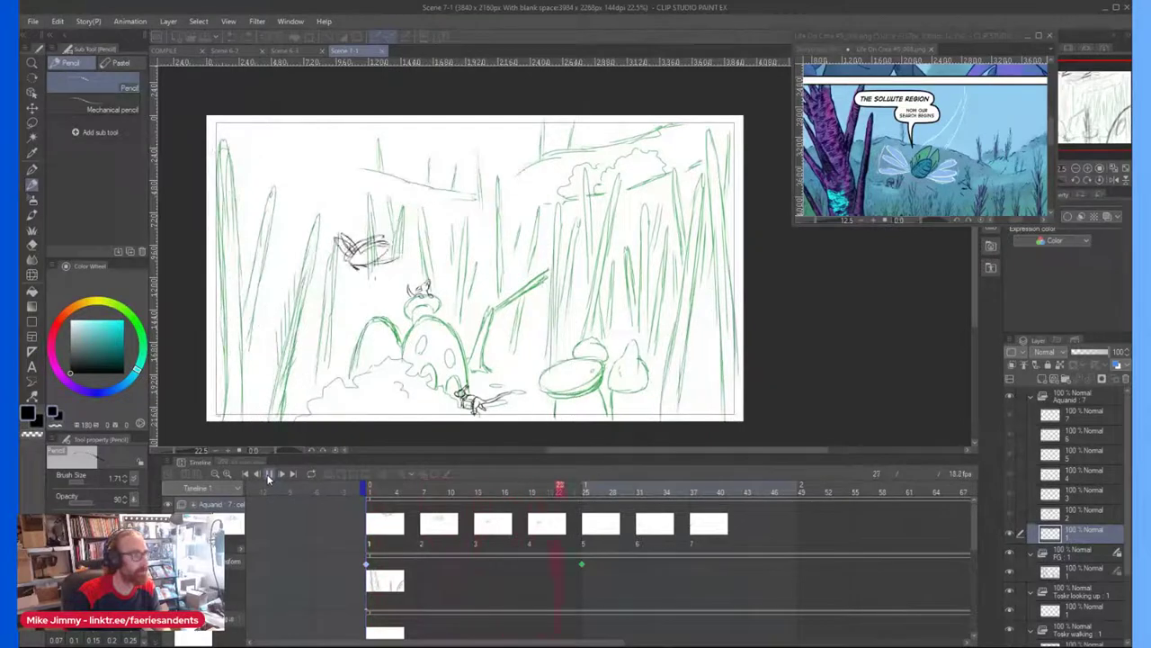
Step: Stop the playback and examine the scene 6-2 panels of the Storyboard_006 reference image
click(268, 475)
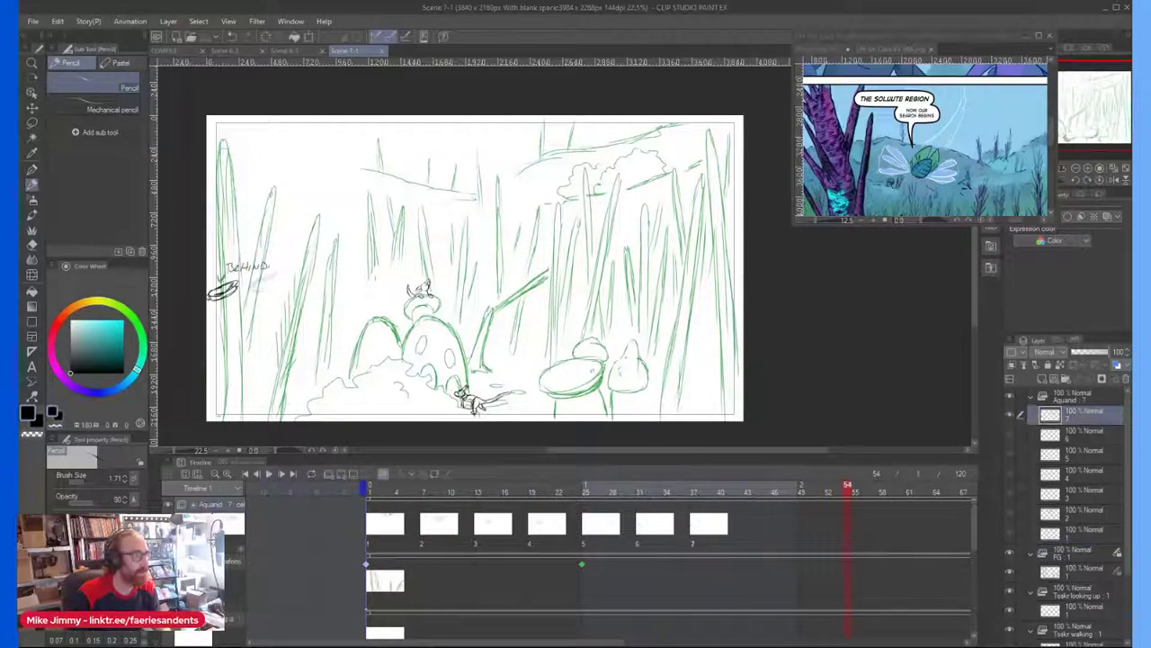
click(830, 50)
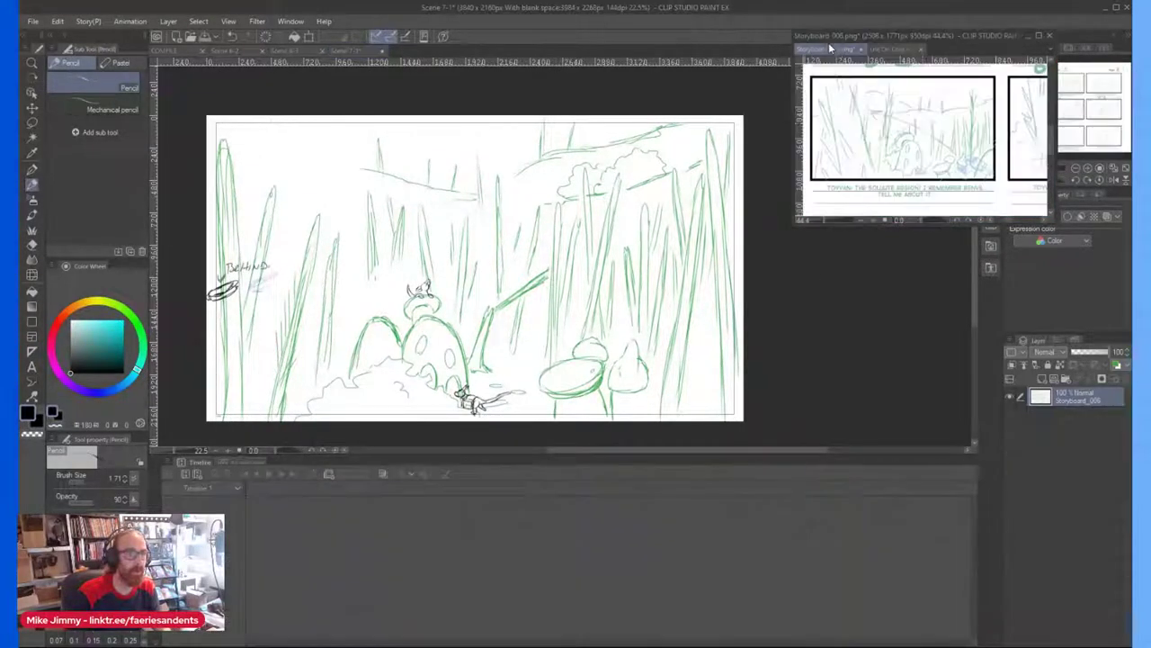
scroll(928, 123, up, 2)
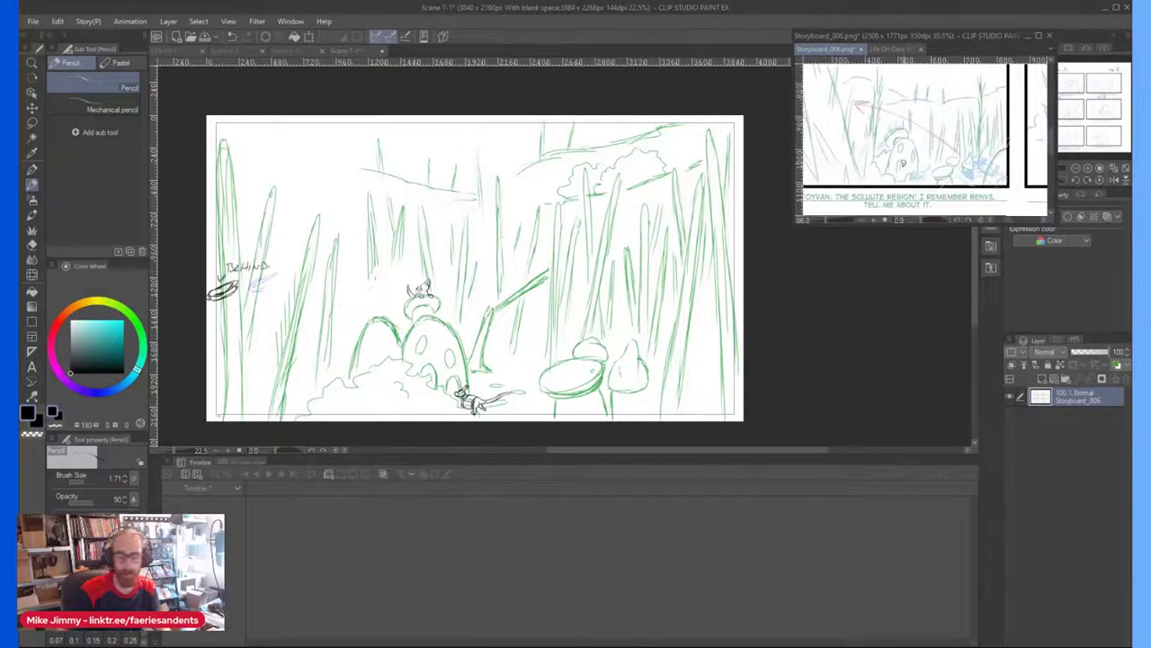
scroll(903, 163, left, 3)
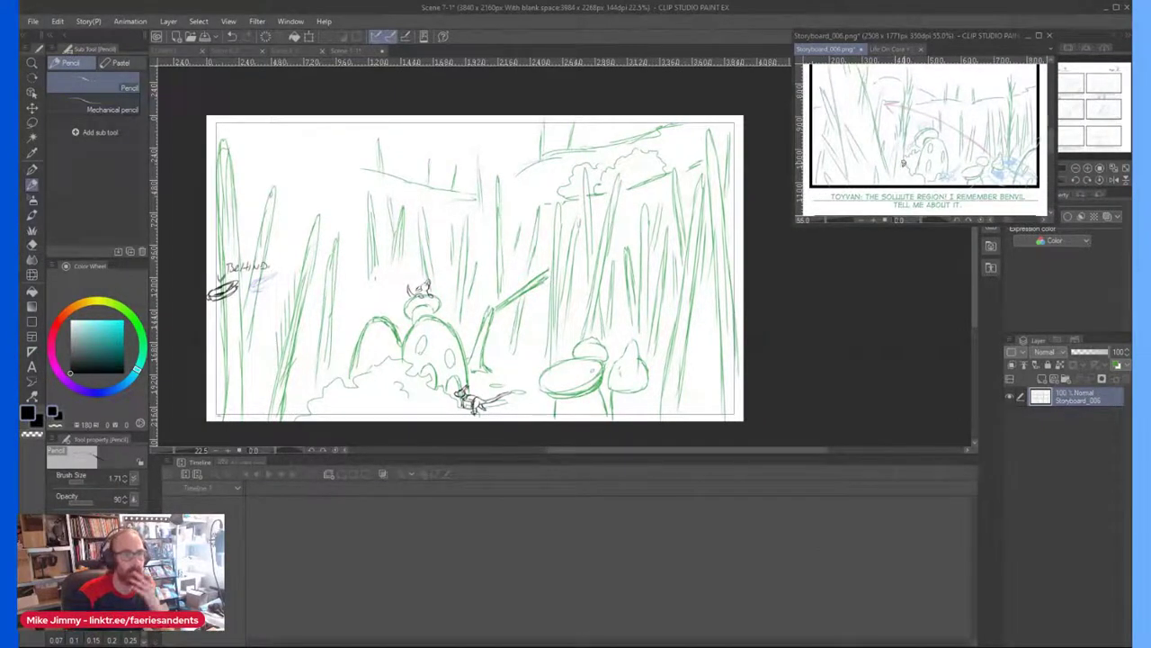
scroll(905, 162, down, 5)
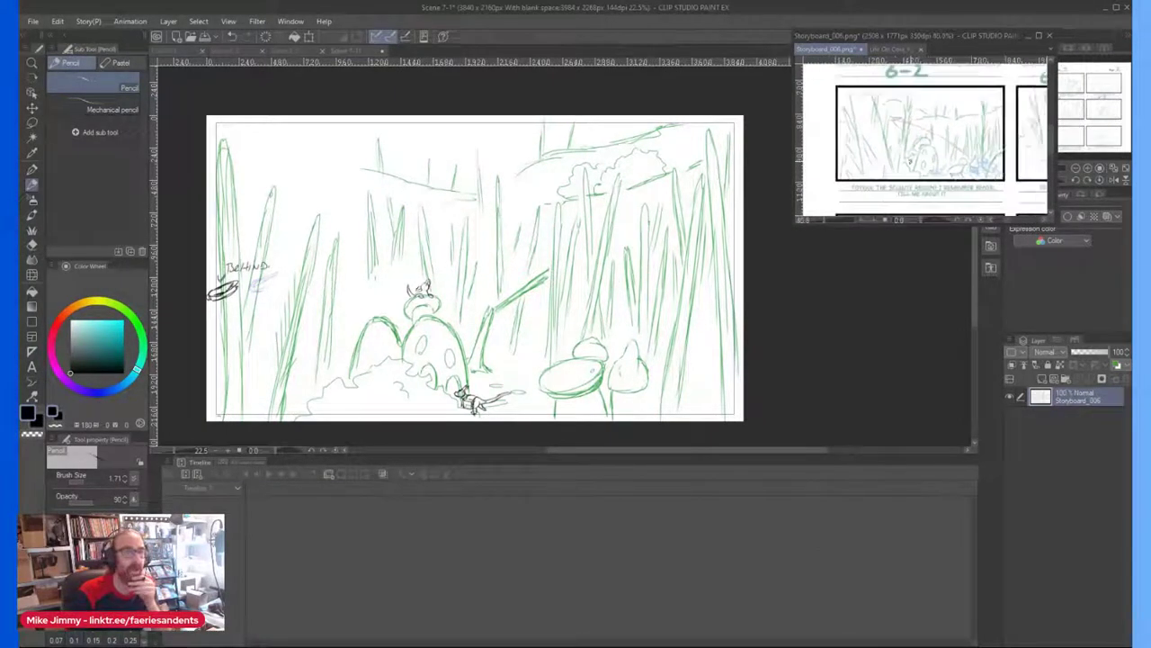
scroll(992, 146, up, 2)
scroll(992, 147, up, 3)
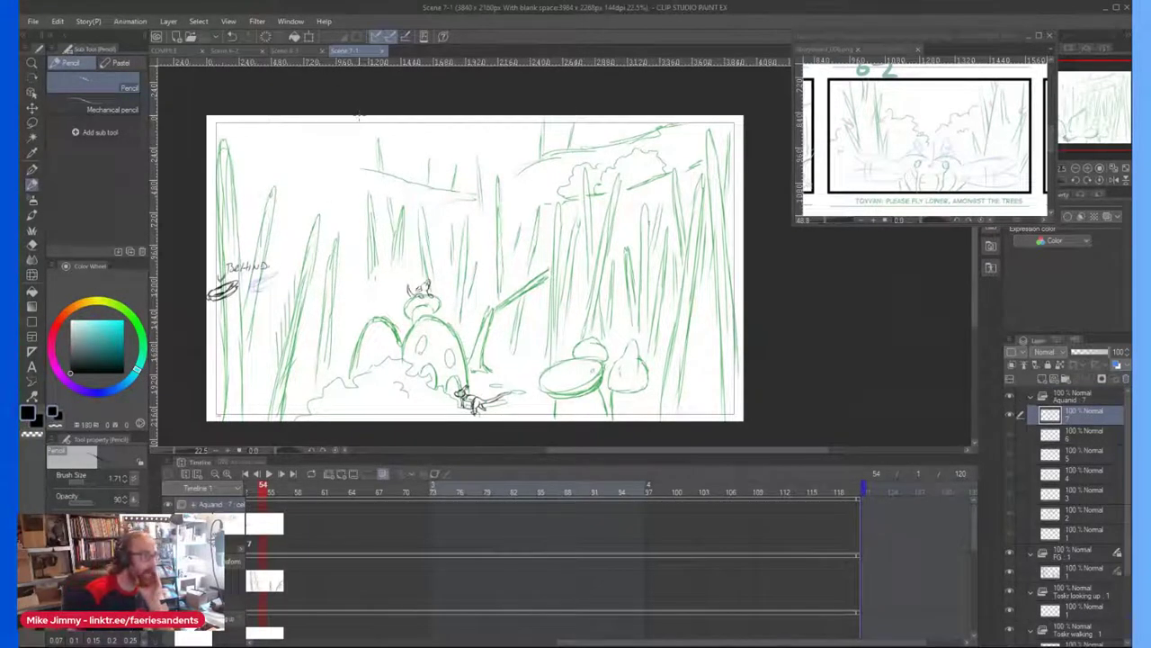
Step: Shorten the Scene 7-1 timeline so the animation ends at frame 54
scroll(231, 278, up, 1)
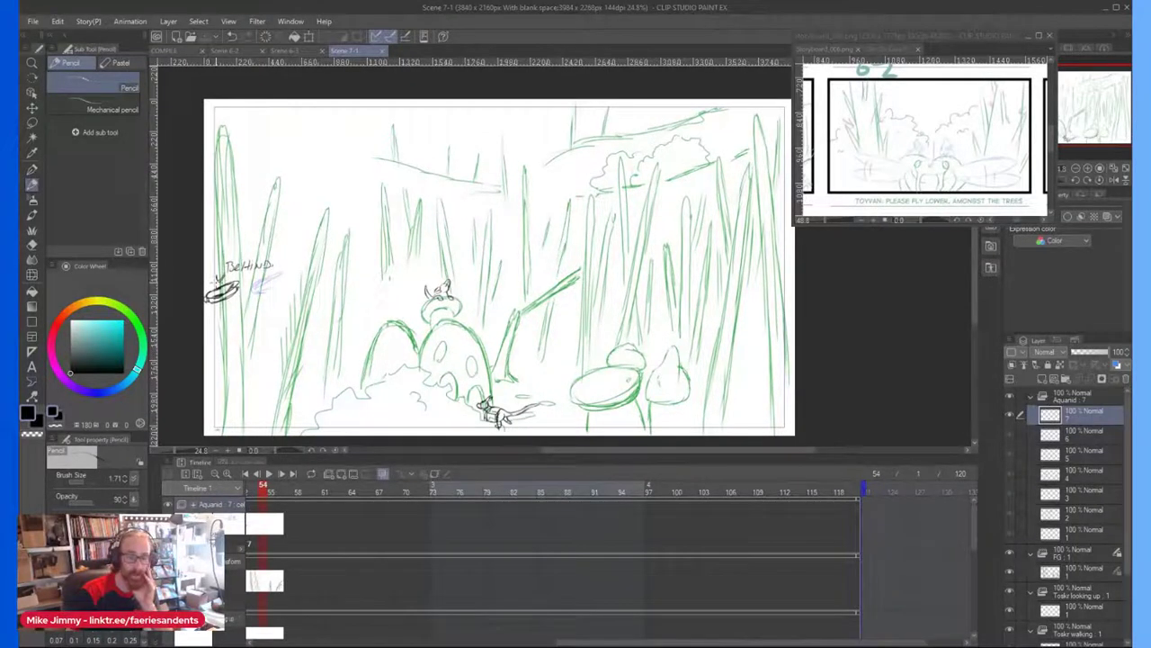
scroll(216, 283, down, 1)
scroll(216, 284, up, 1)
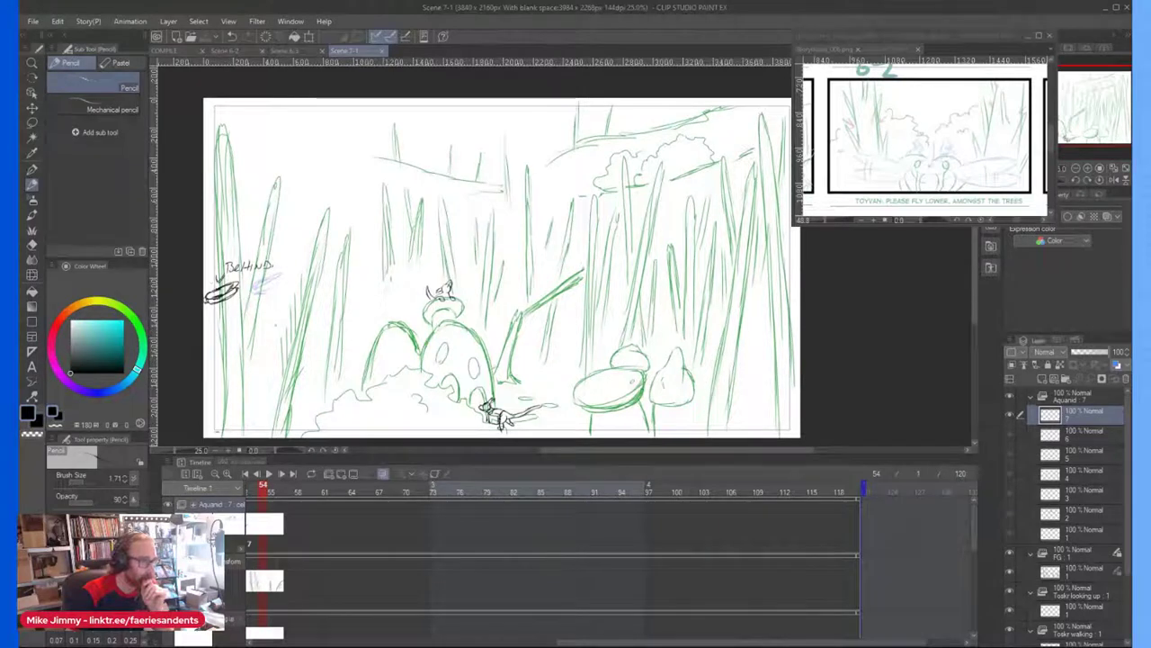
mouse_move(715, 644)
mouse_down()
mouse_move(593, 644)
mouse_move(773, 644)
mouse_move(554, 644)
mouse_up()
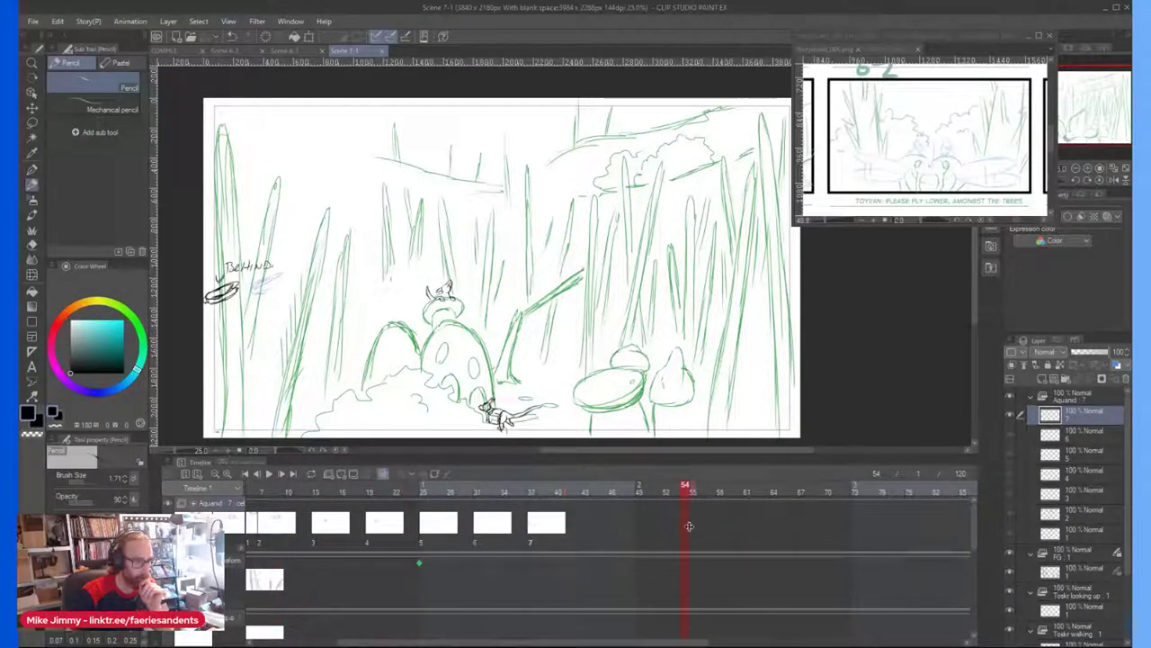
key(End)
drag(582, 642, 490, 642)
Step: Play the shortened animation from frame 1 and save the file
click(371, 495)
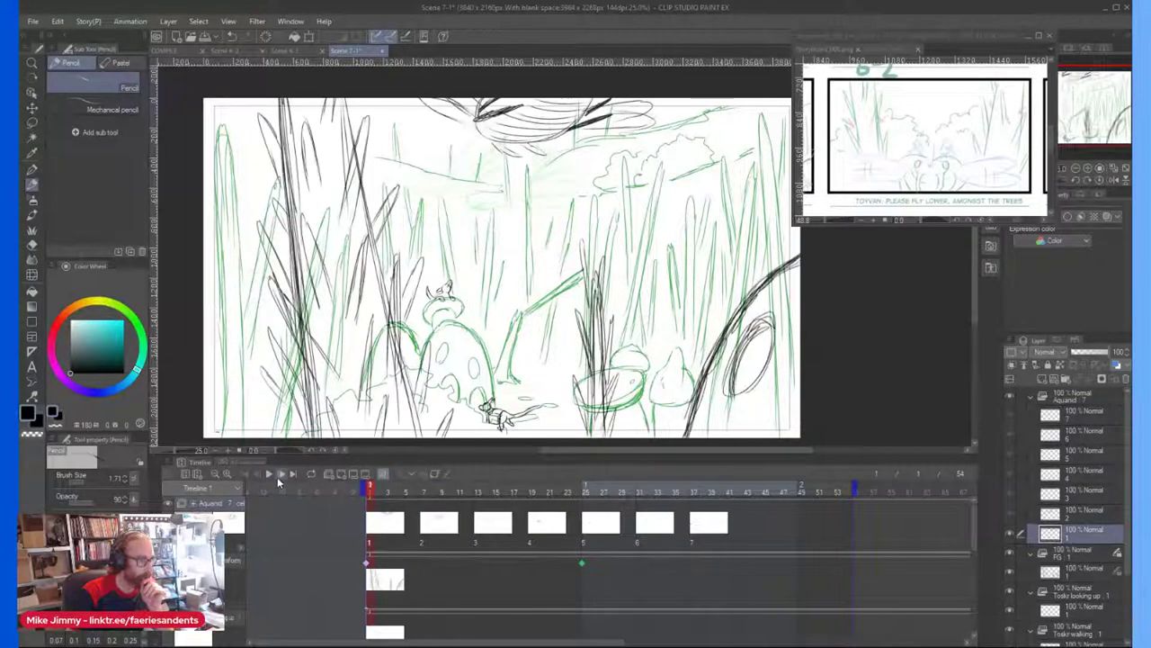
click(268, 474)
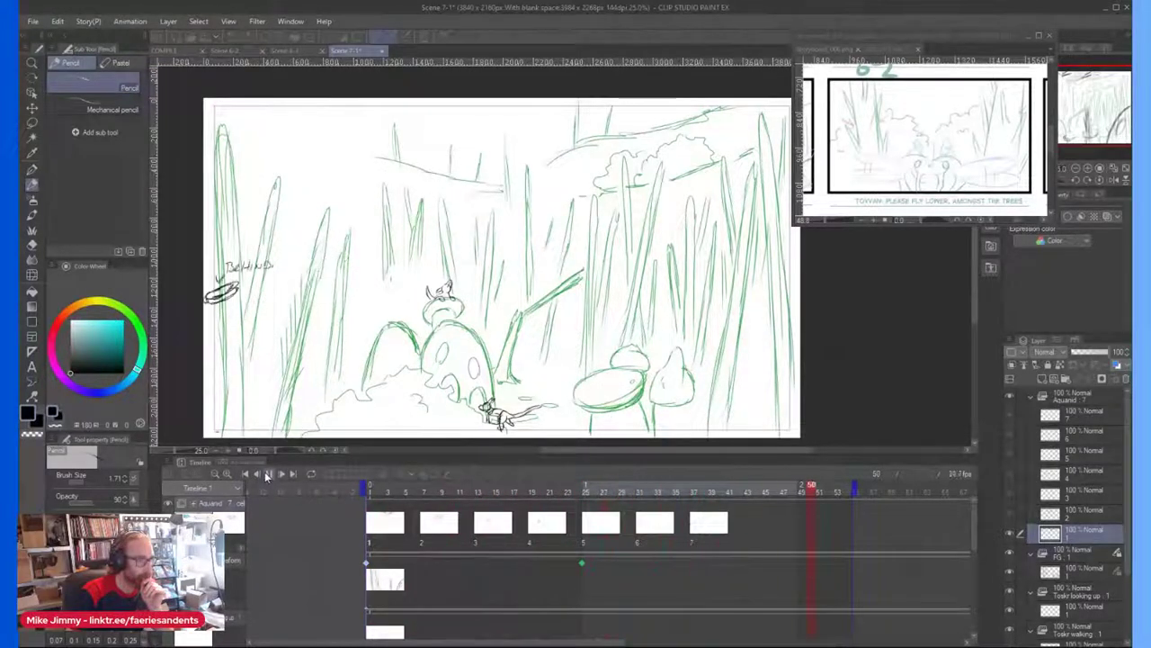
click(268, 474)
key(ctrl+s)
Step: Move the Aquarid's cel 7 later on the timeline so it starts at frame 43
click(694, 511)
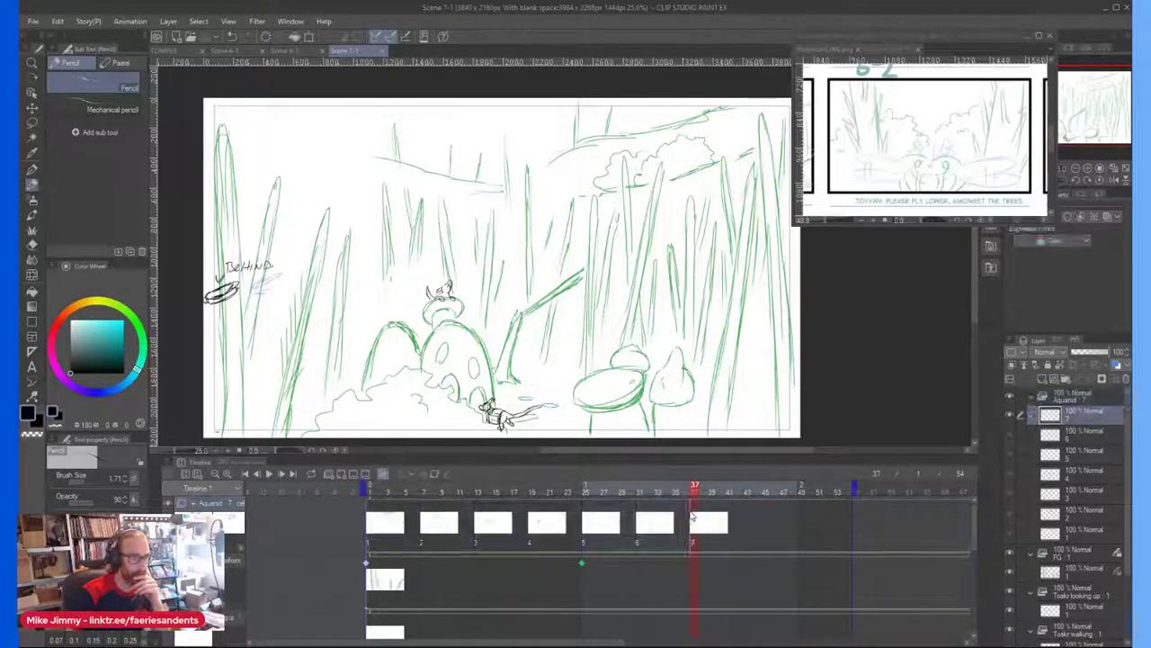
drag(705, 517, 749, 522)
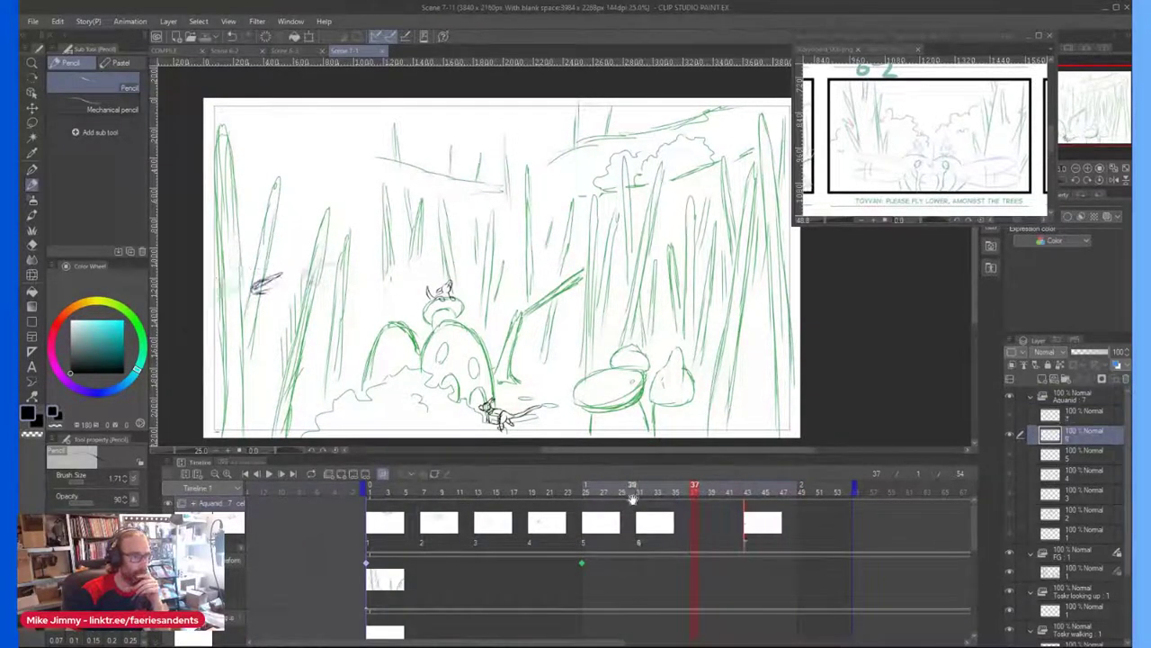
click(754, 529)
click(751, 529)
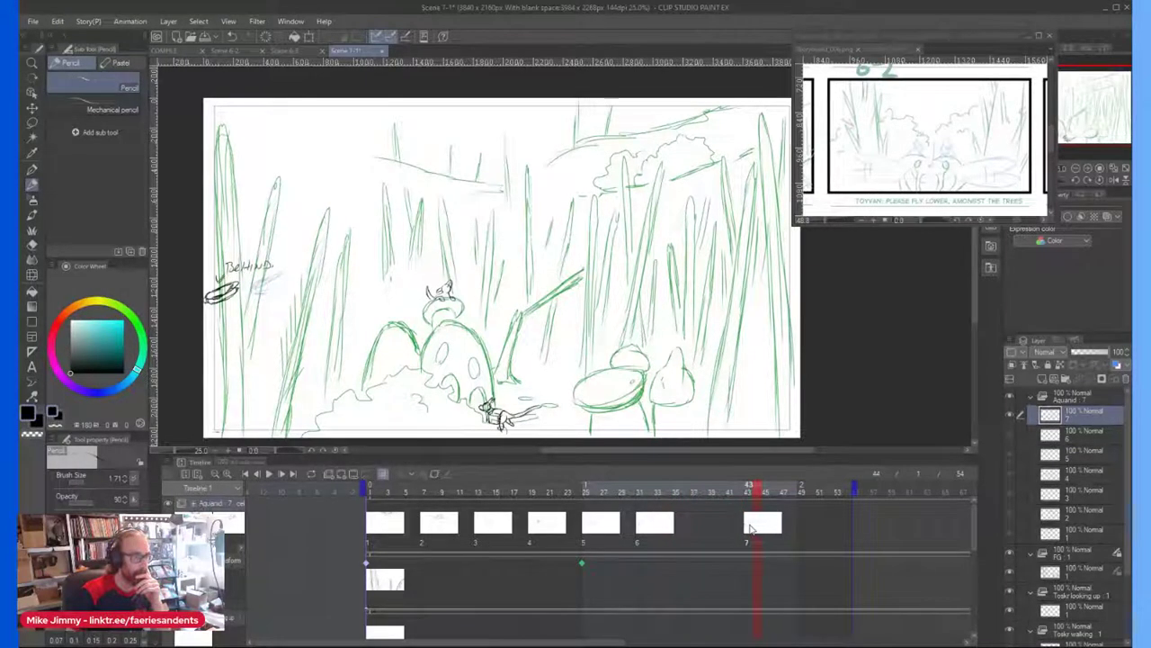
click(768, 501)
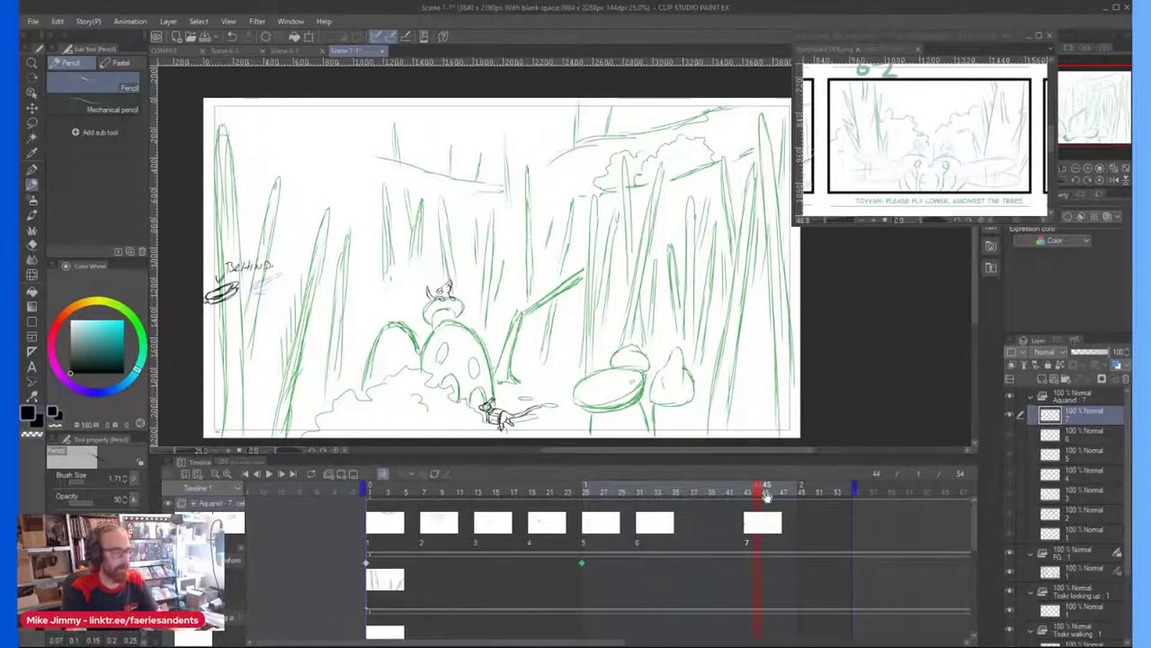
Step: Scale down the Aquarid and its "BEHIND" note in cel 7 to roughly half size at the picture's left edge, and save the file
key(ctrl+t)
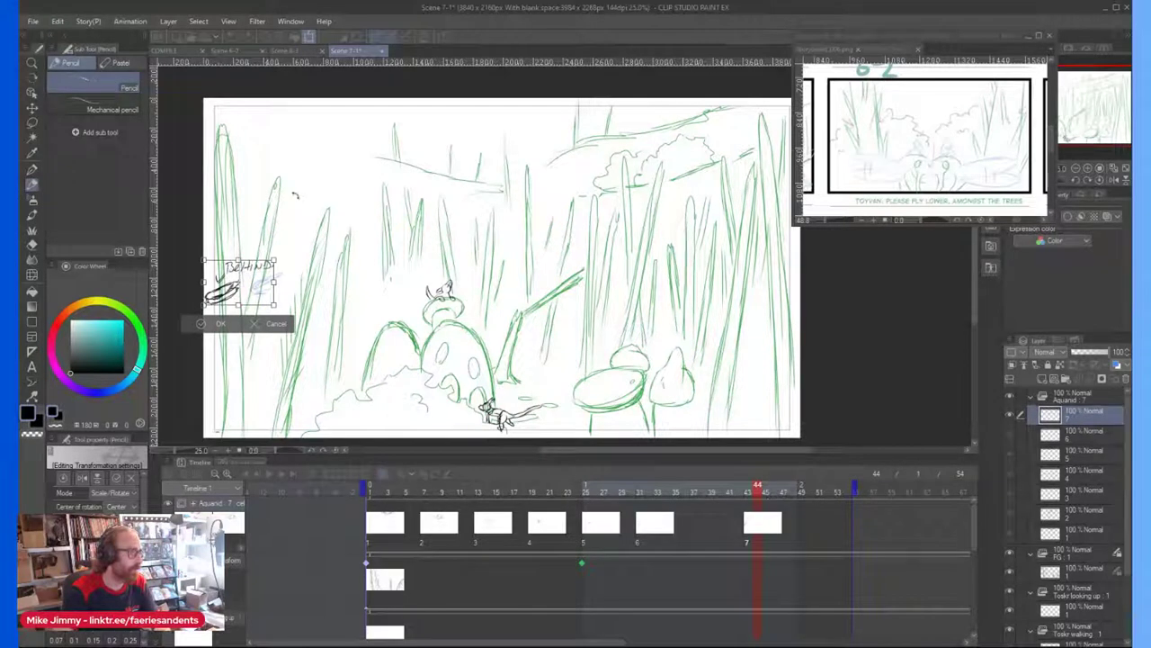
mouse_move(275, 261)
mouse_down()
mouse_move(239, 282)
mouse_move(239, 301)
mouse_up()
click(212, 319)
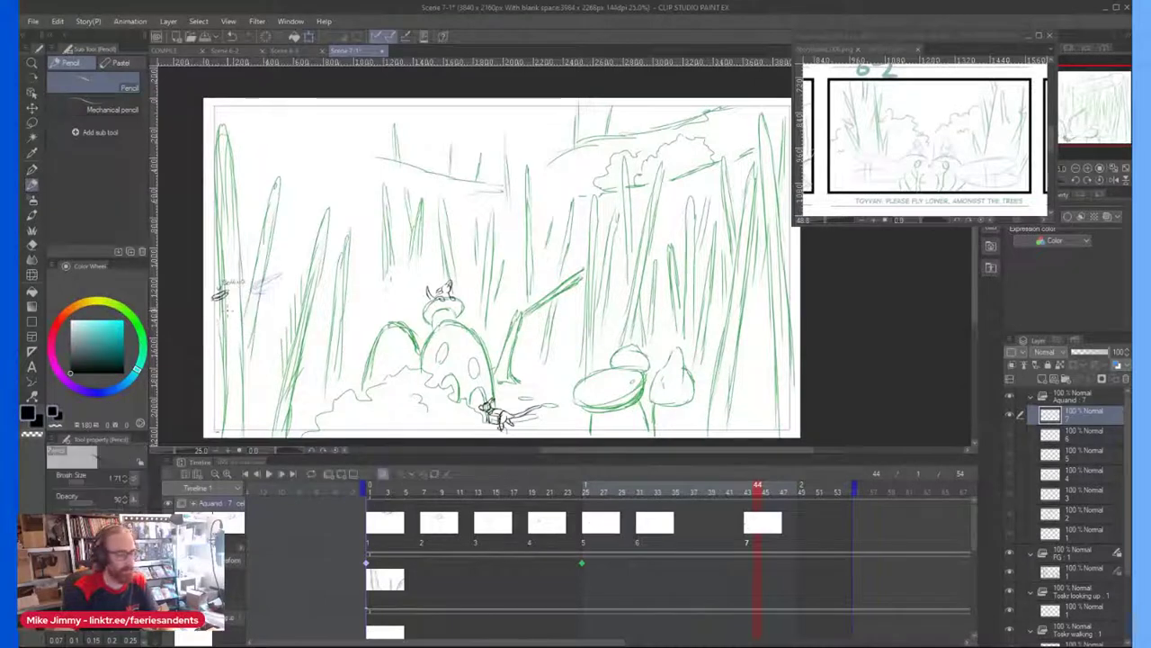
key(ctrl+s)
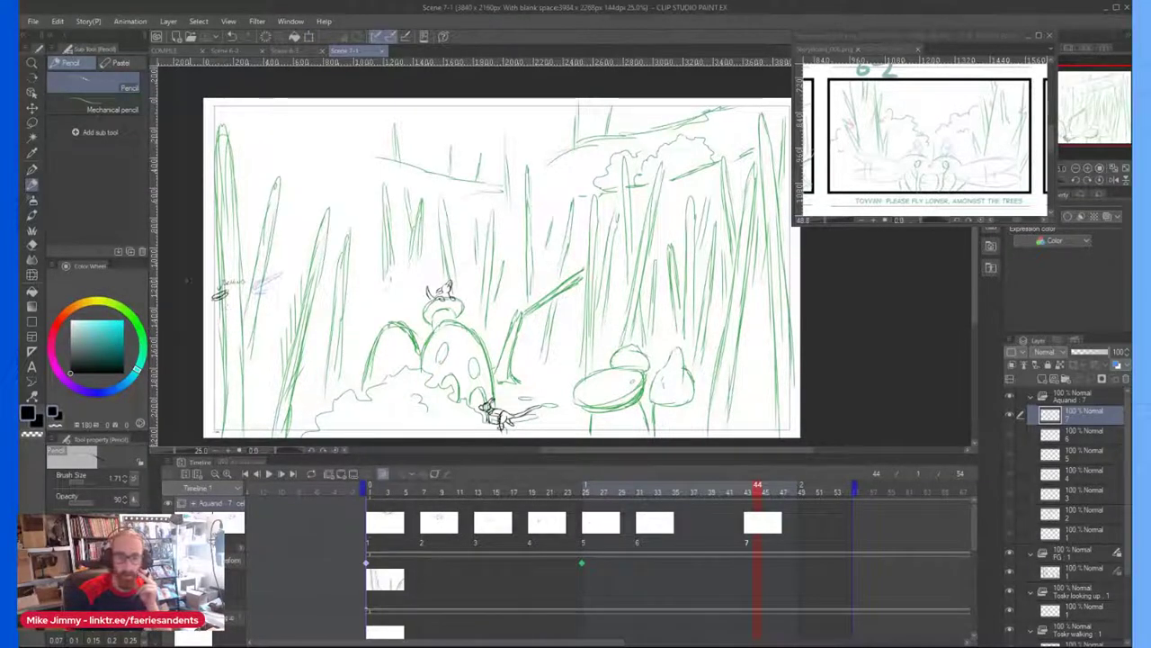
scroll(171, 252, down, 1)
scroll(172, 304, up, 1)
scroll(171, 304, up, 1)
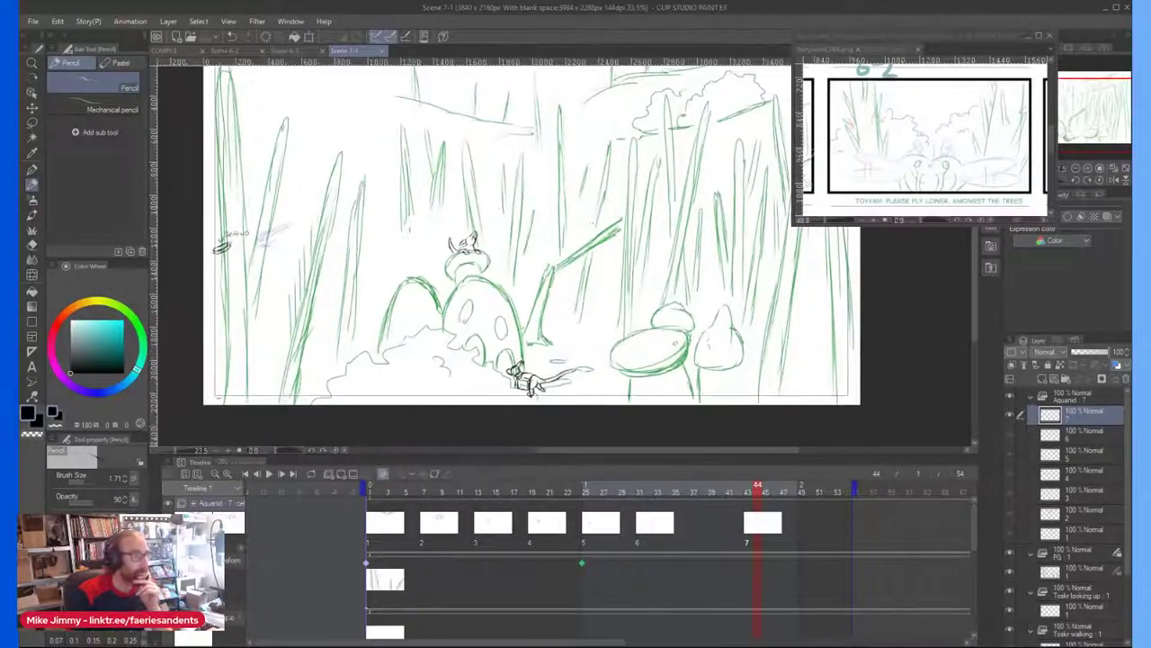
scroll(982, 265, down, 3)
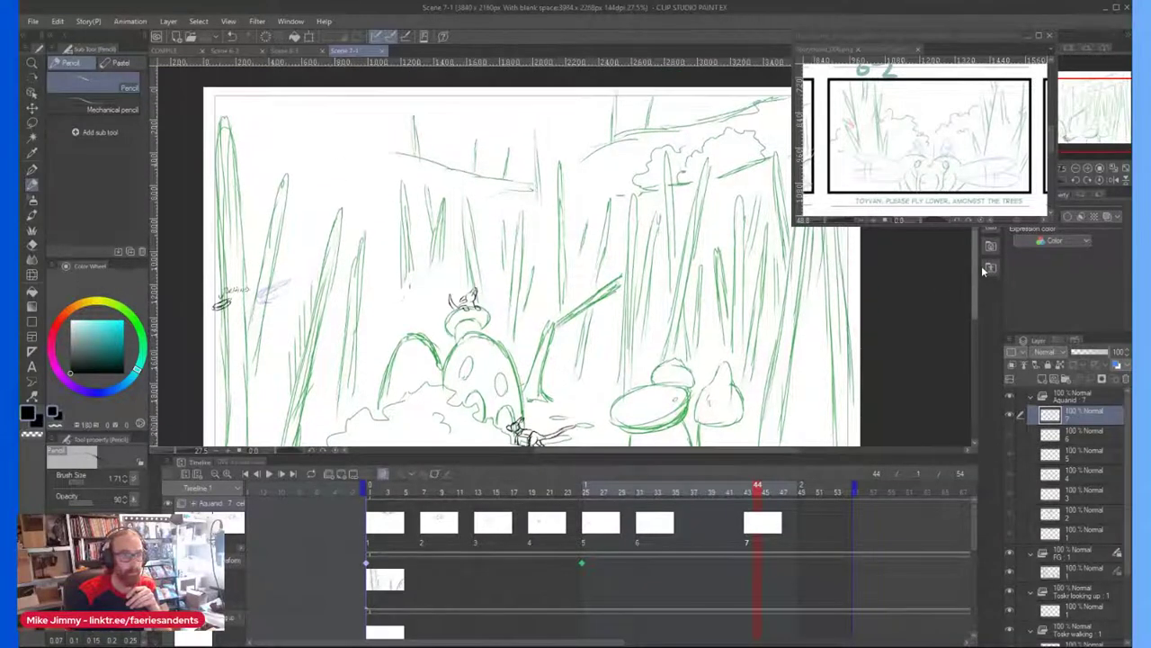
scroll(907, 384, up, 2)
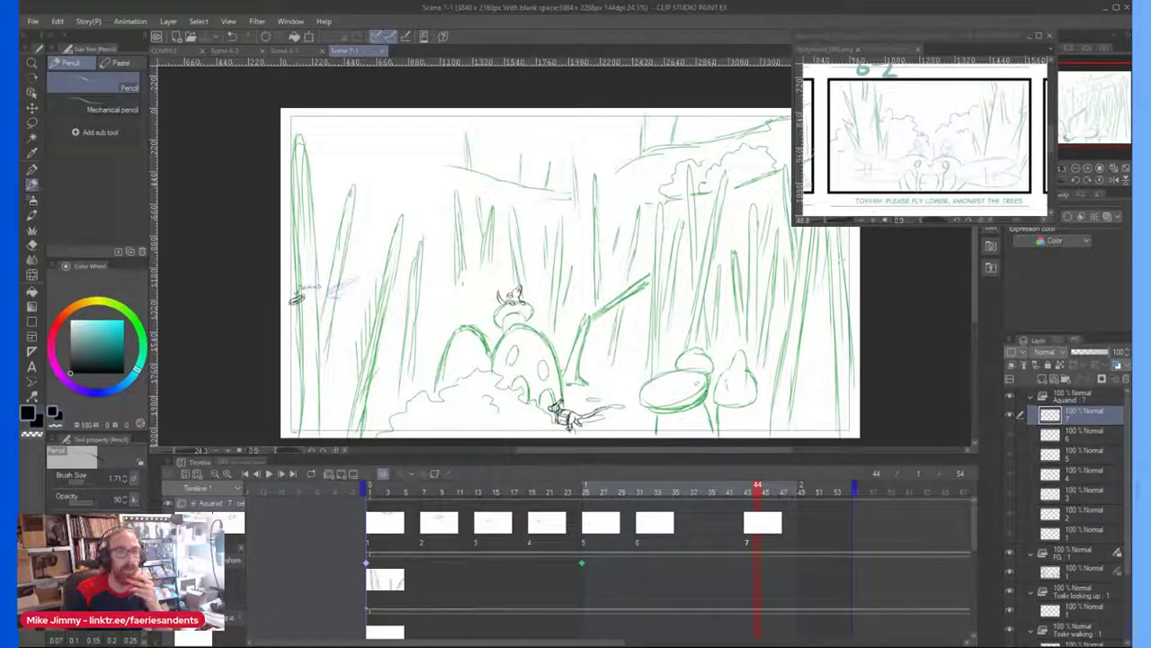
click(663, 7)
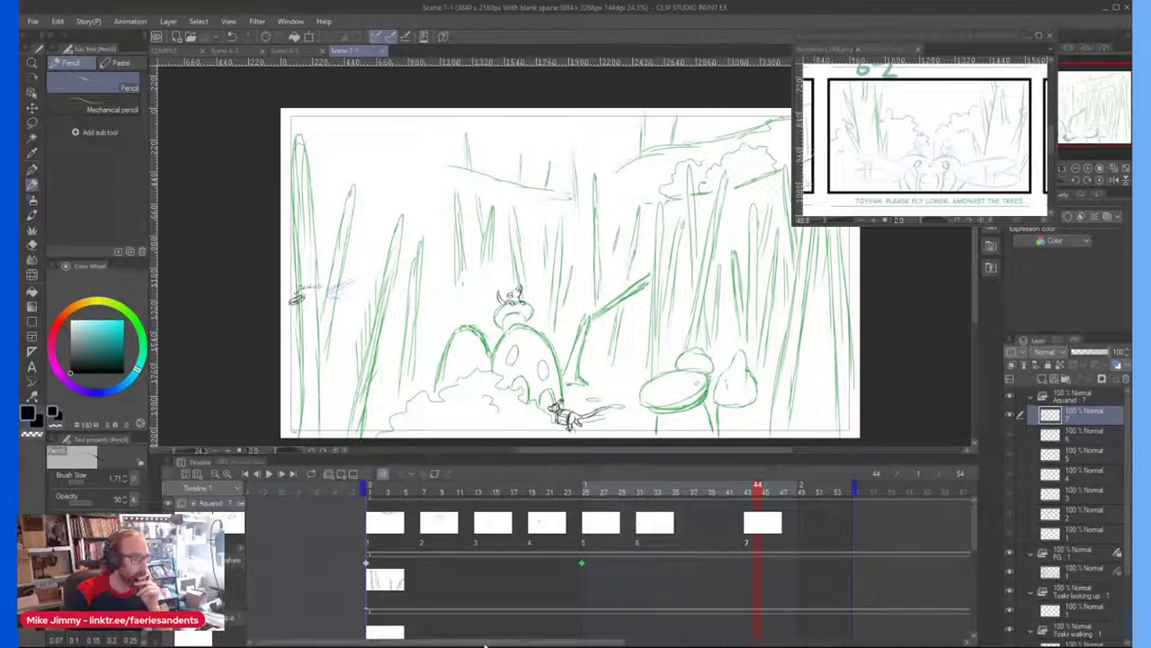
mouse_move(486, 644)
mouse_down()
mouse_move(642, 644)
mouse_move(486, 644)
mouse_up()
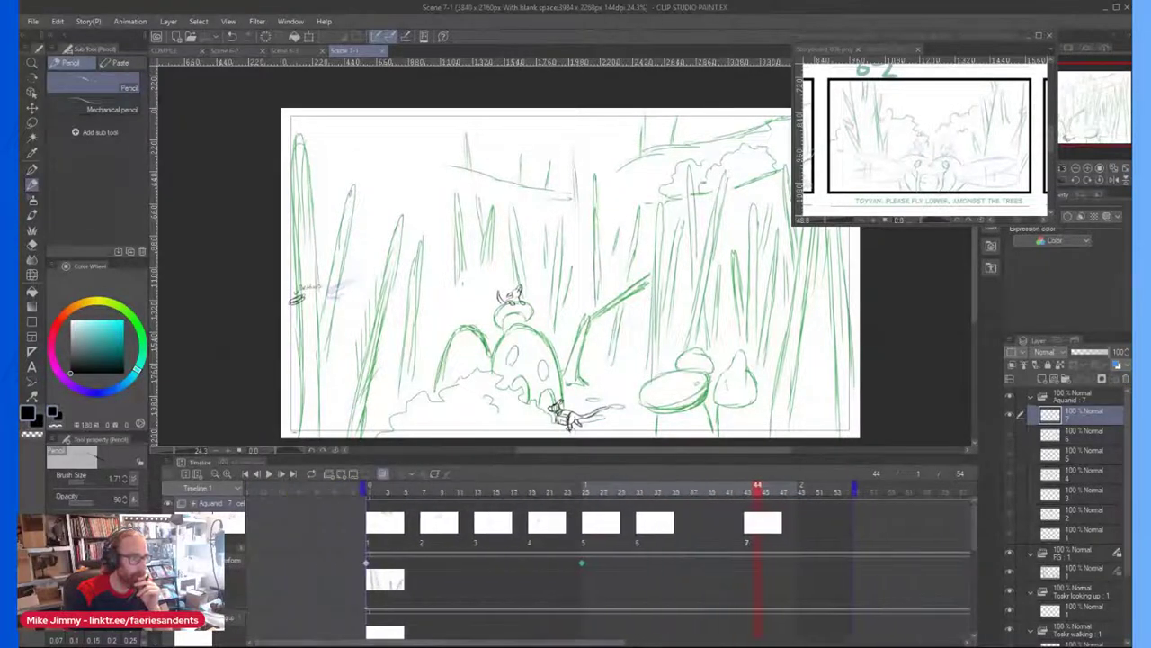
scroll(537, 589, down, 5)
scroll(537, 587, up, 5)
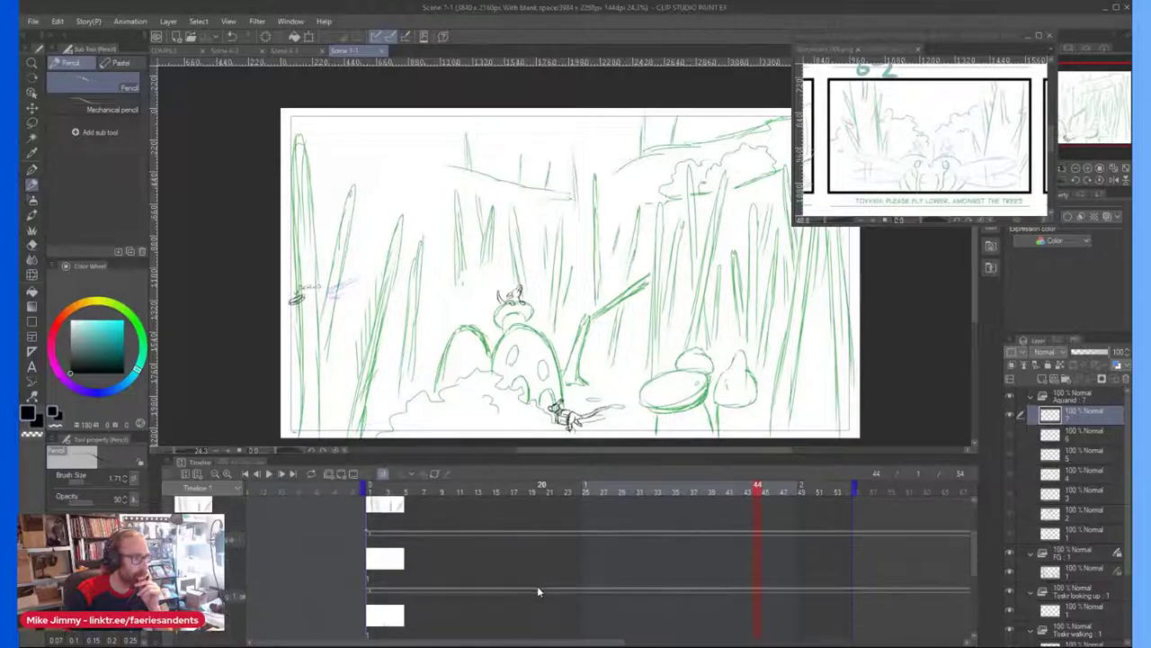
Step: Replay the animation from frame 1 to check the delayed, smaller final Aquarid cel
click(369, 491)
click(268, 474)
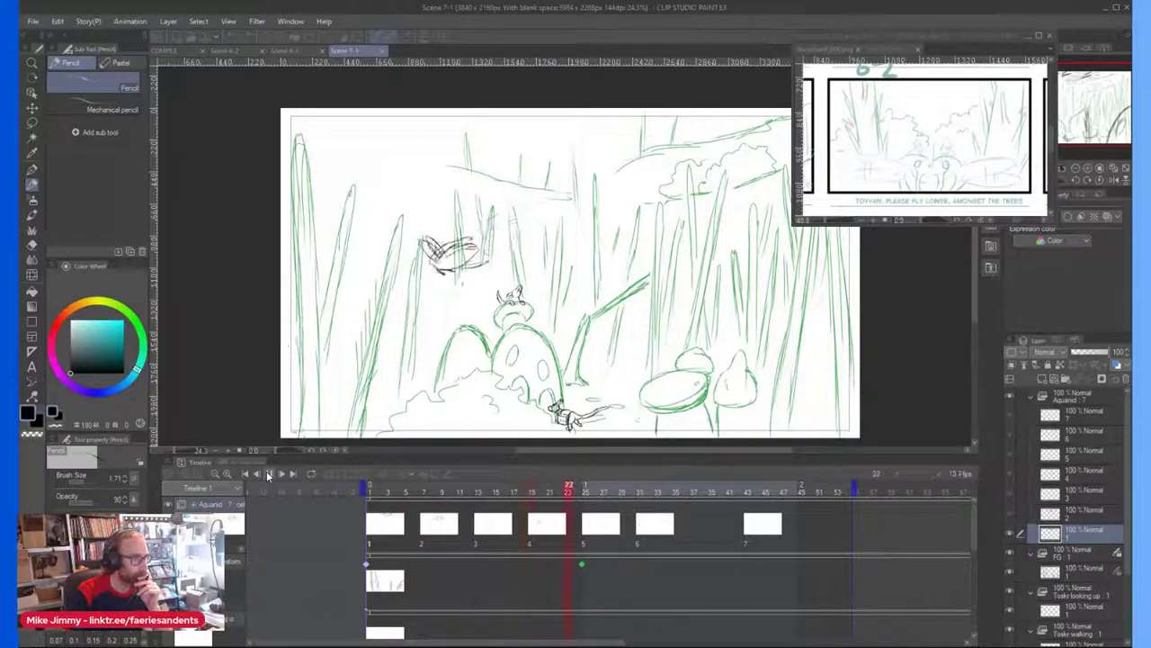
click(268, 475)
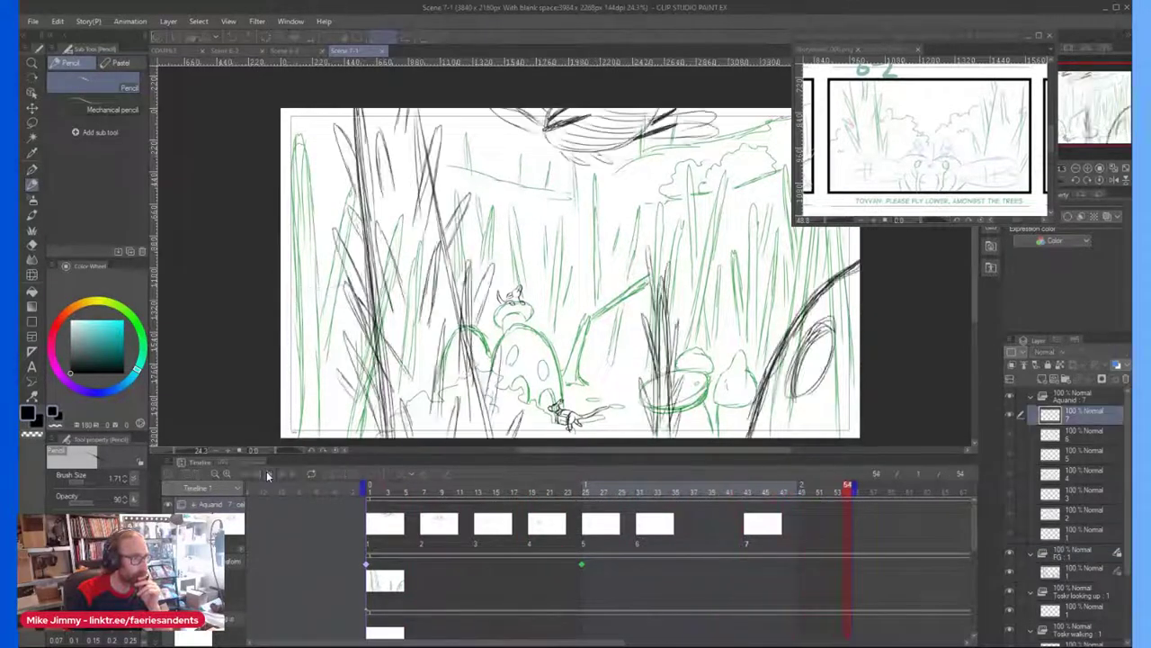
click(268, 475)
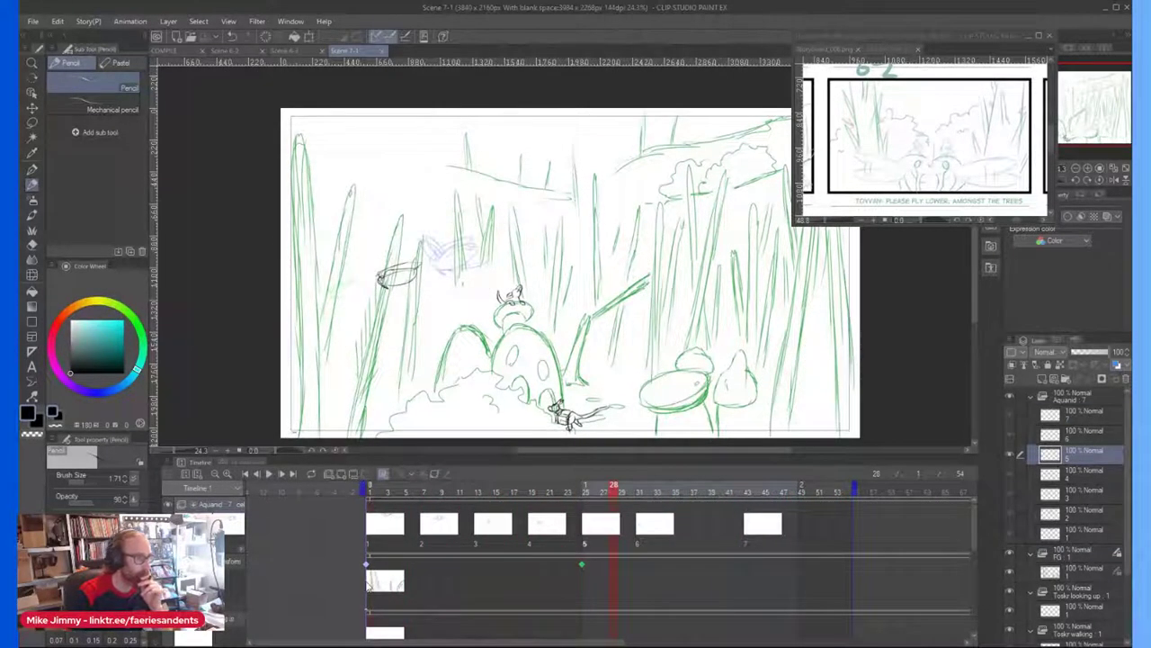
Step: Select the FG foreground animation folder at frame 1
click(369, 586)
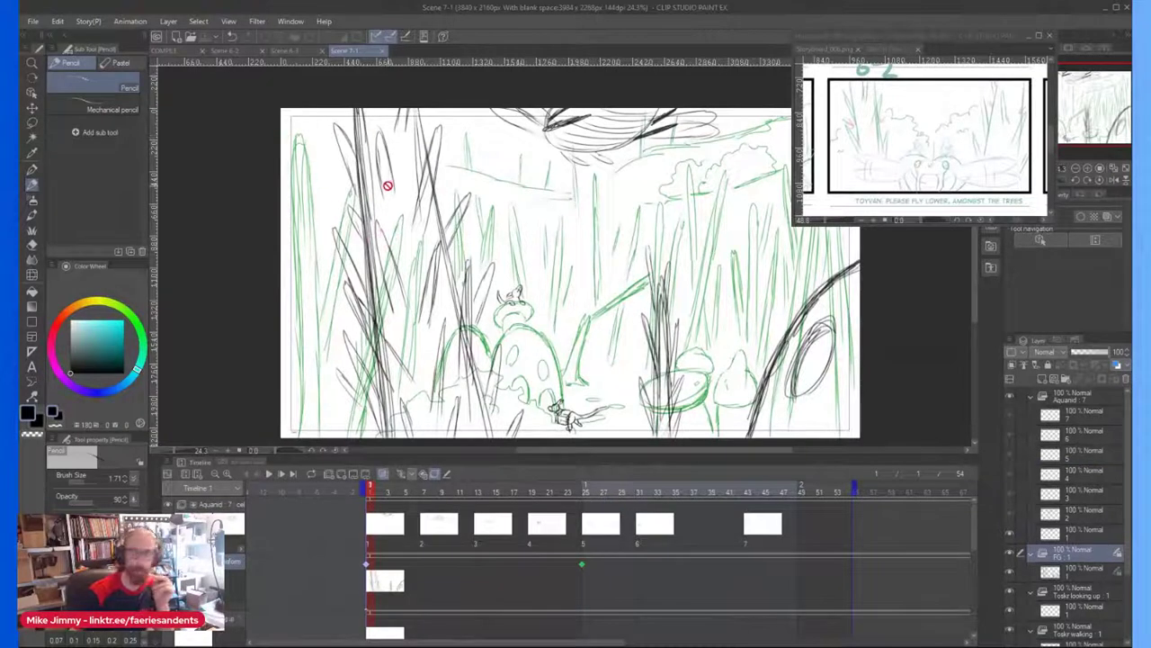